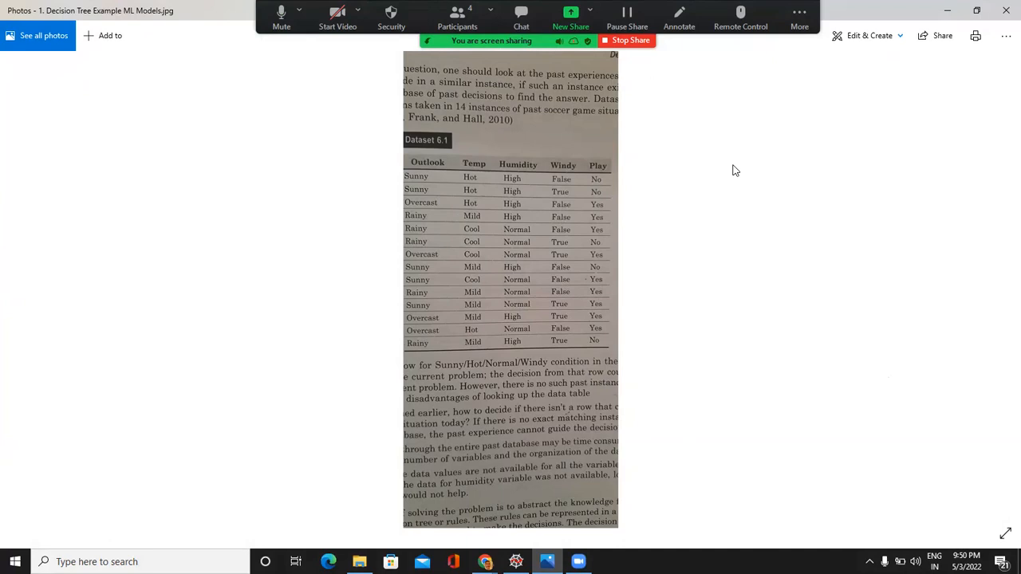
# Create a Microsoft Excel worksheet named Decision Tree Working in the Decision Trees folder and open it
pyautogui.scroll(2, 759, 327)
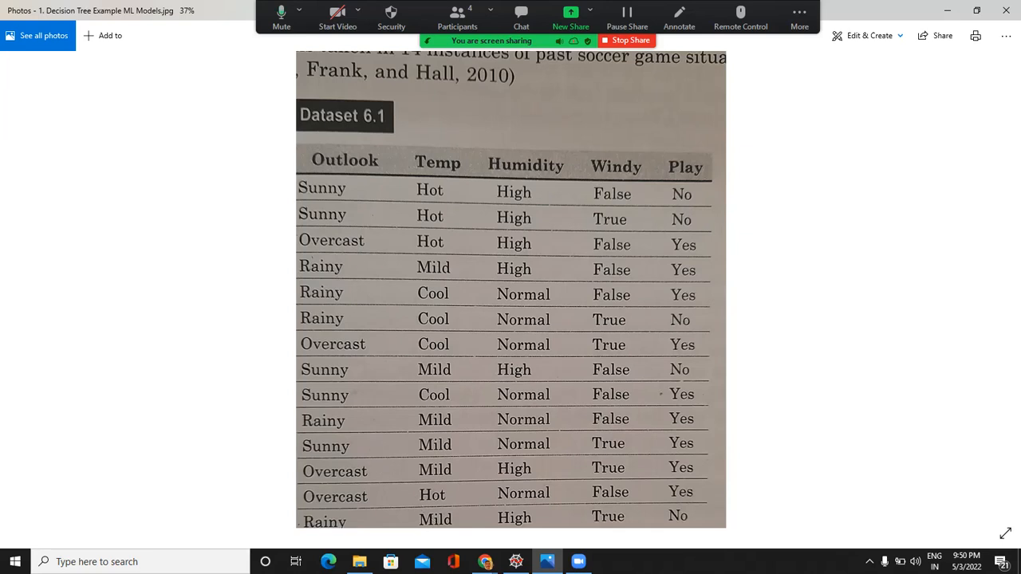
pyautogui.moveTo(359, 562)
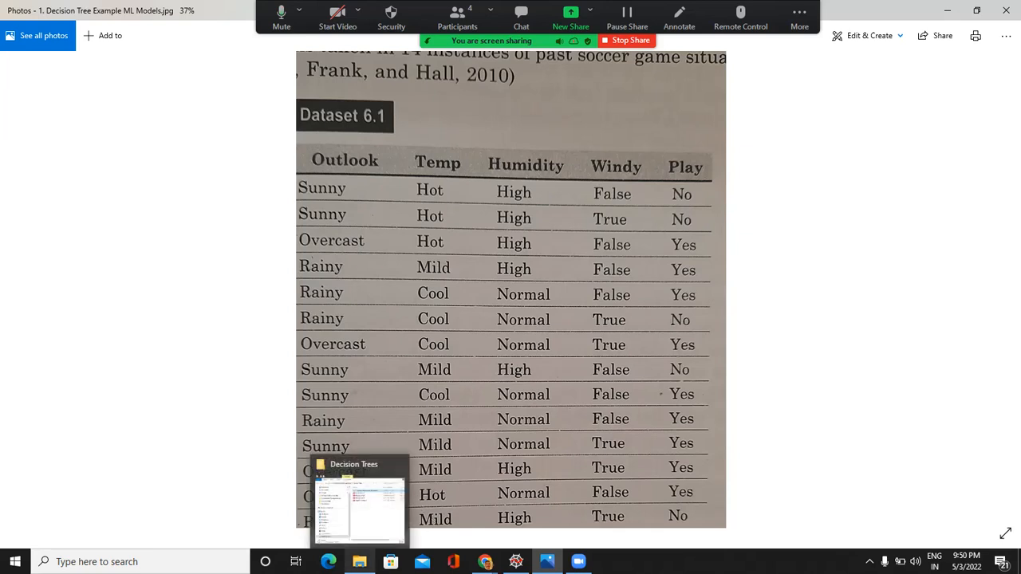
pyautogui.click(360, 470)
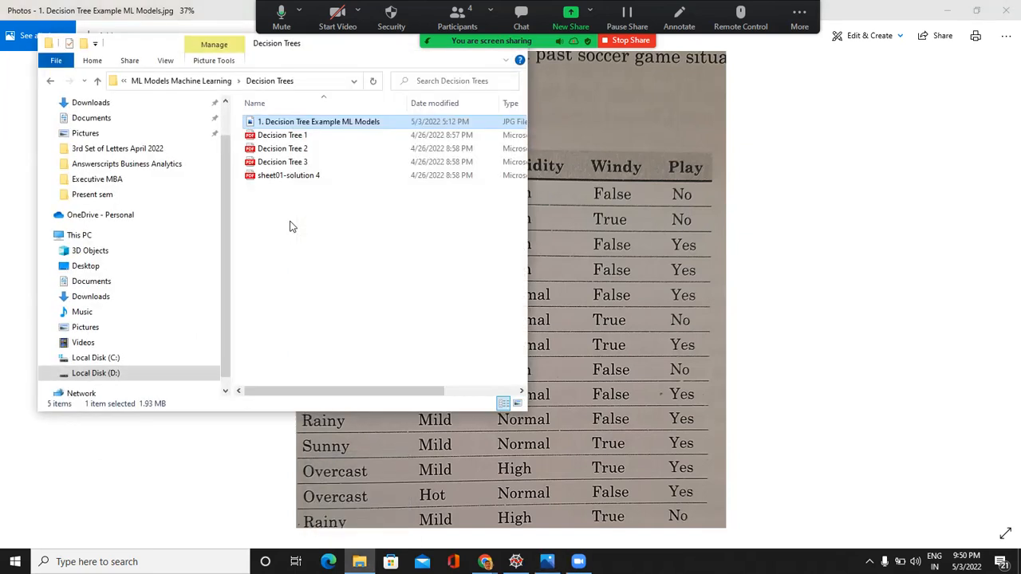
pyautogui.rightClick(353, 378)
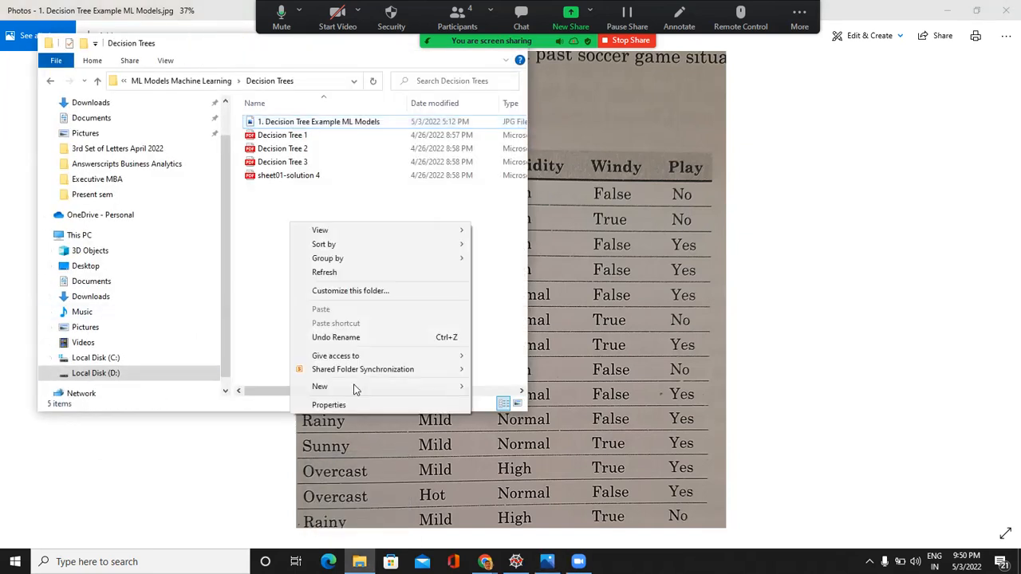
pyautogui.moveTo(383, 387)
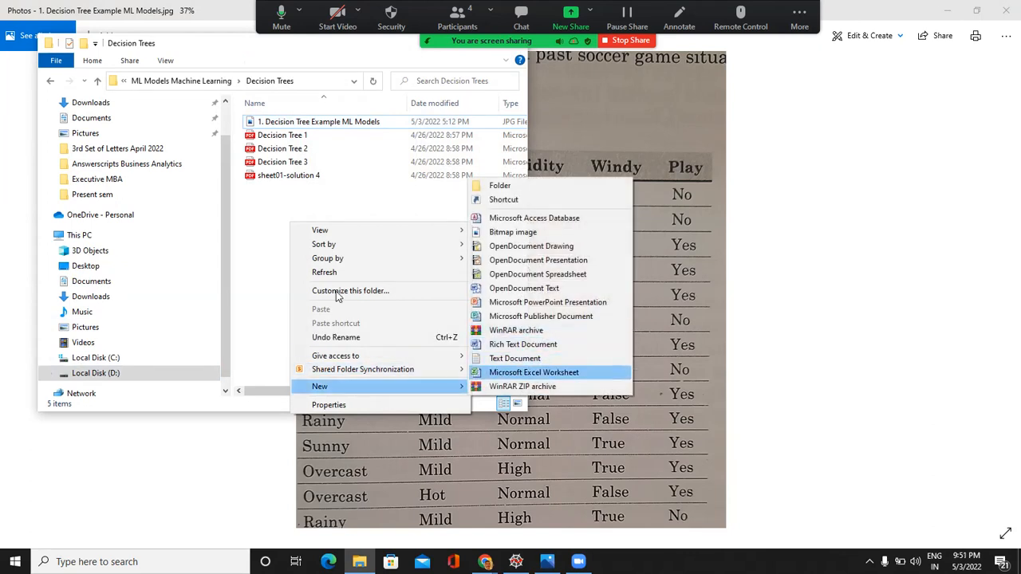
pyautogui.click(510, 374)
pyautogui.write('Decision Tree Wo')
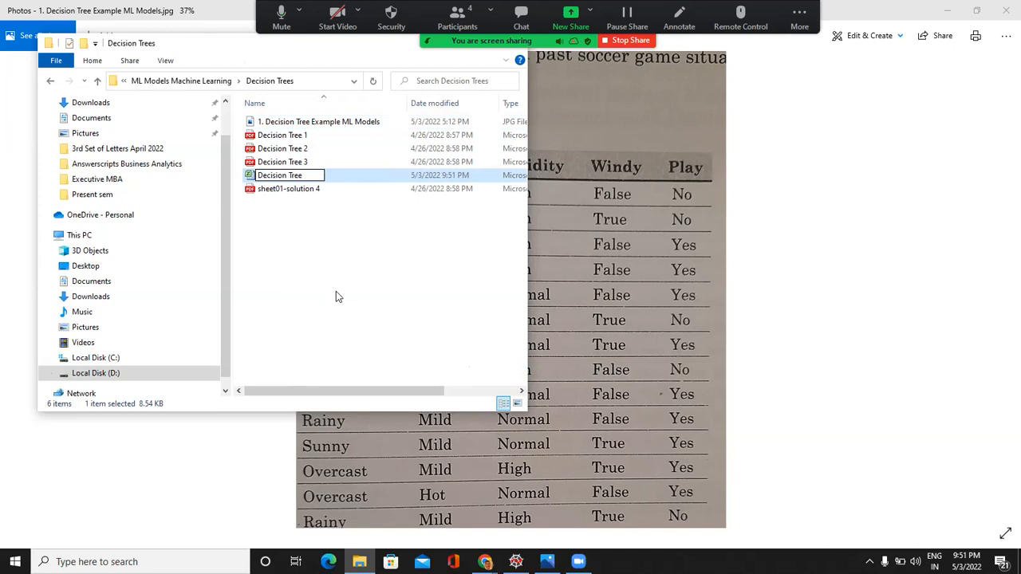
pyautogui.write('rking')
pyautogui.press('Return')
pyautogui.press('Return')
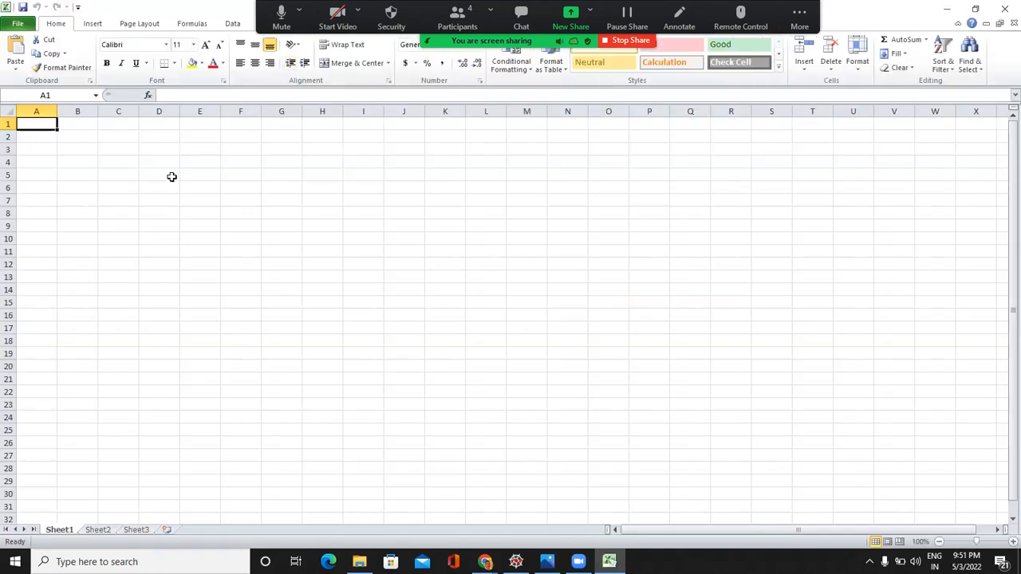
# Enter the column headers Outlook, Temp, Humidity, Windy and Play in row 5, starting at cell D5
pyautogui.click(172, 176)
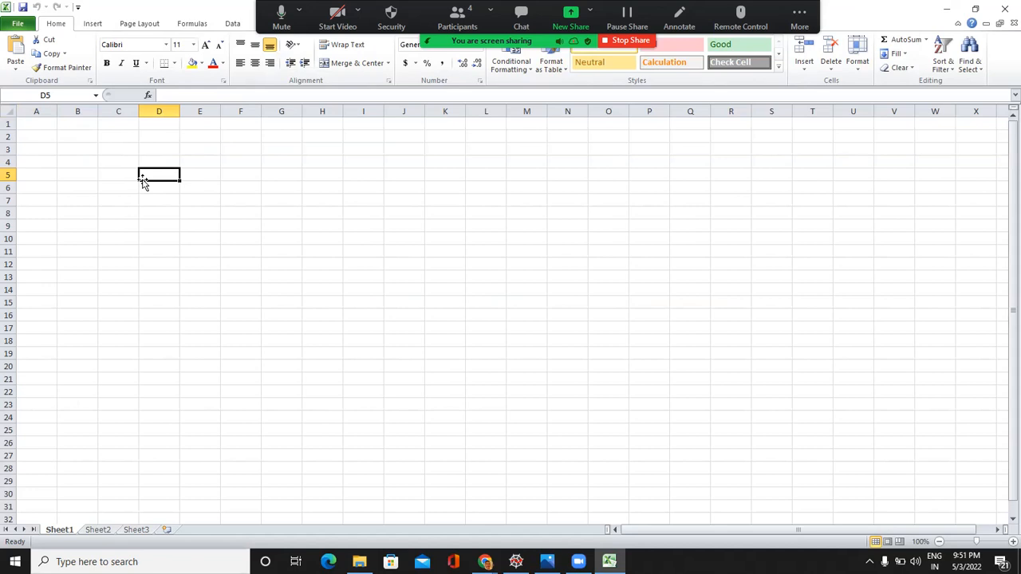
pyautogui.write('Outlook')
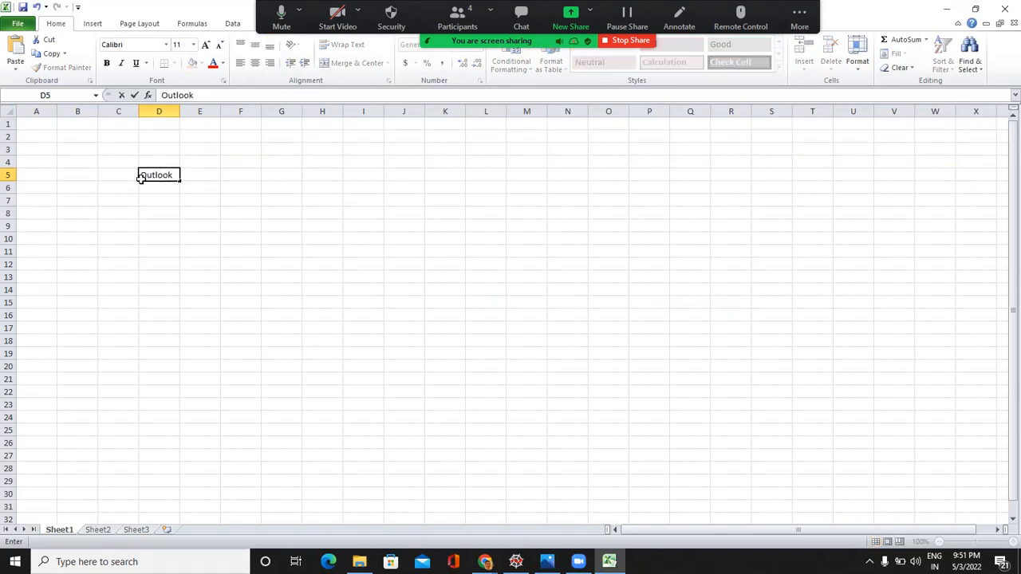
pyautogui.press('Tab')
pyautogui.write('Temp')
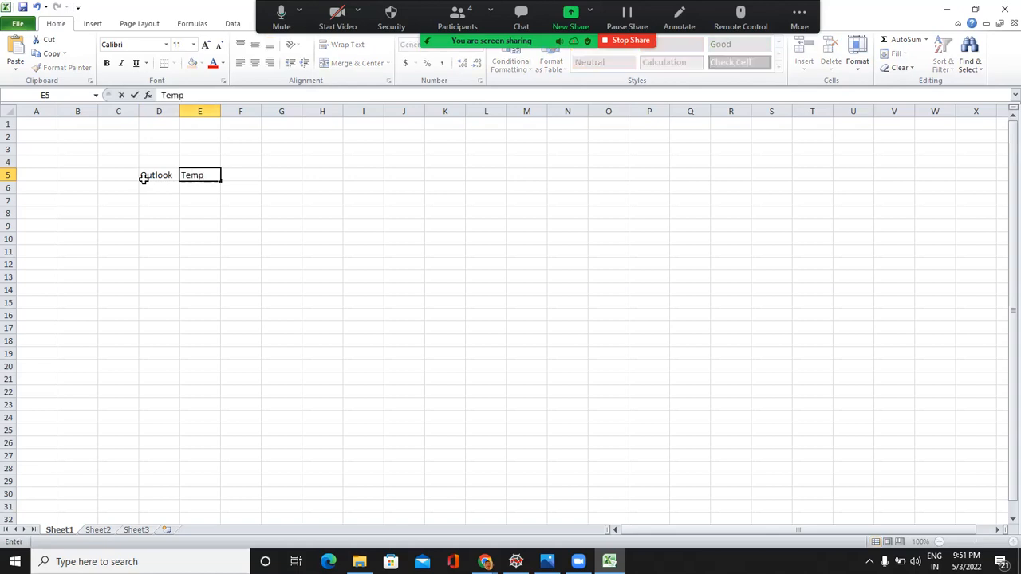
pyautogui.press('Tab')
pyautogui.write('Humidity')
pyautogui.press('Tab')
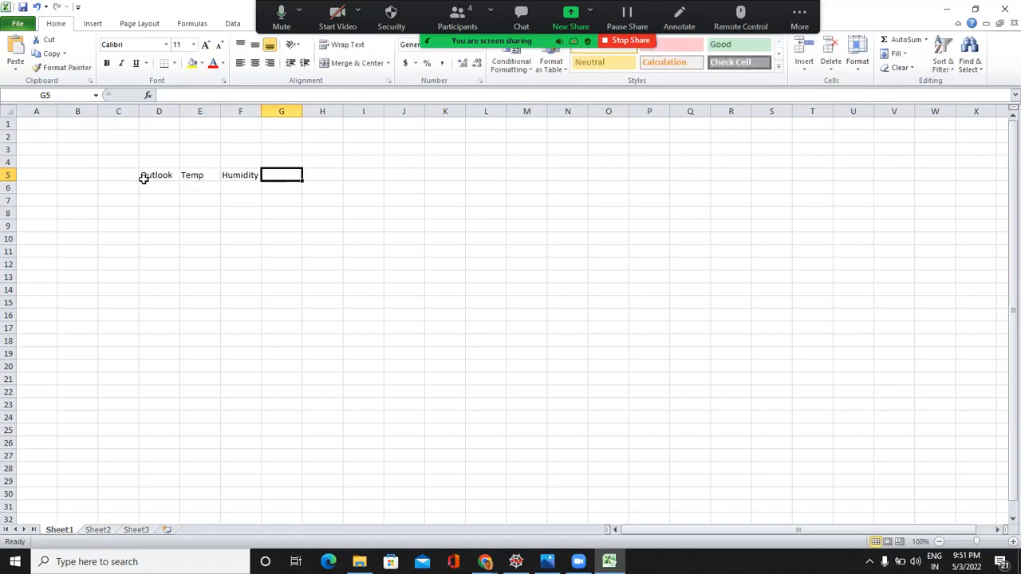
pyautogui.write('Windy')
pyautogui.press('Tab')
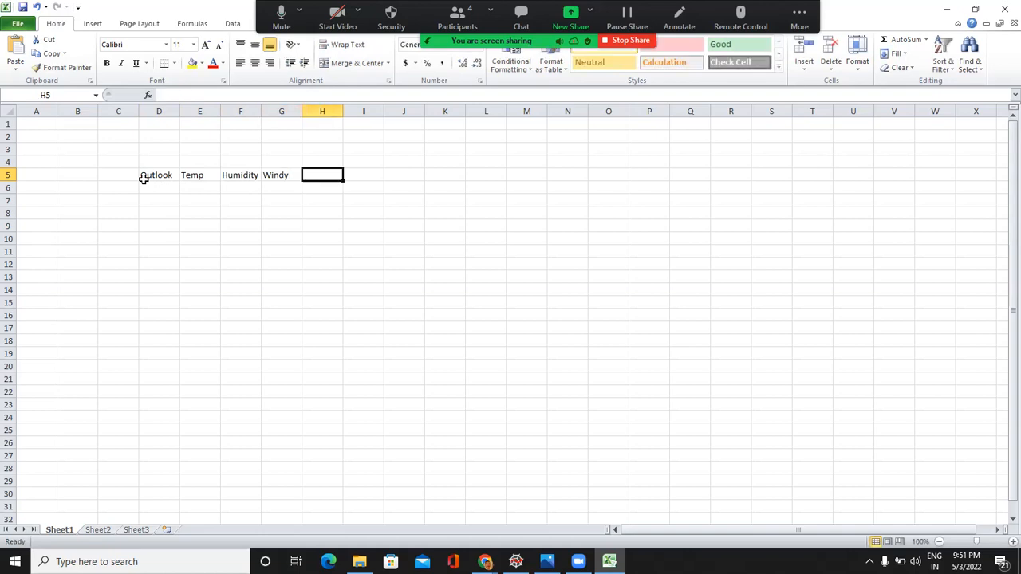
pyautogui.write('Play')
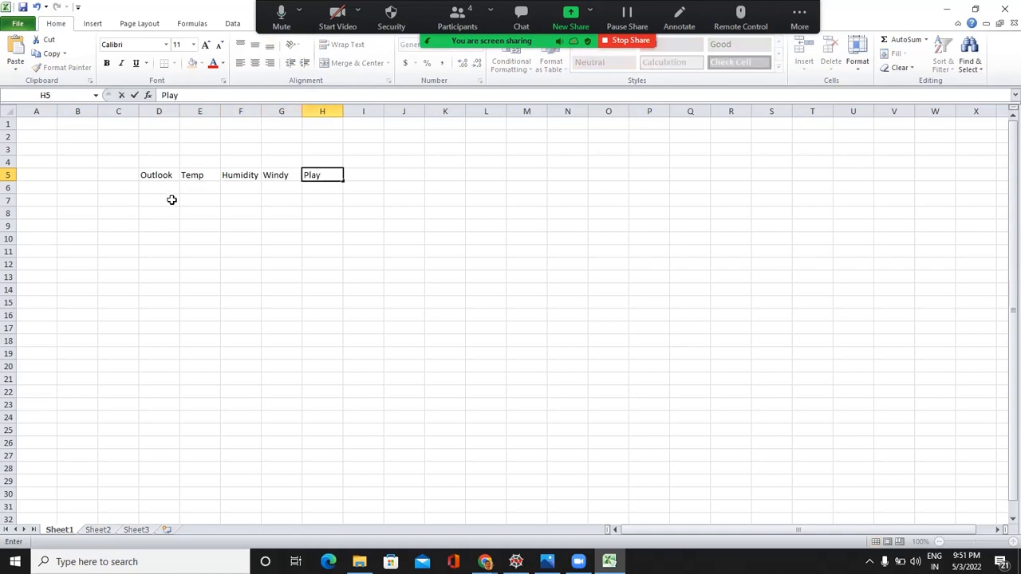
pyautogui.press('Return')
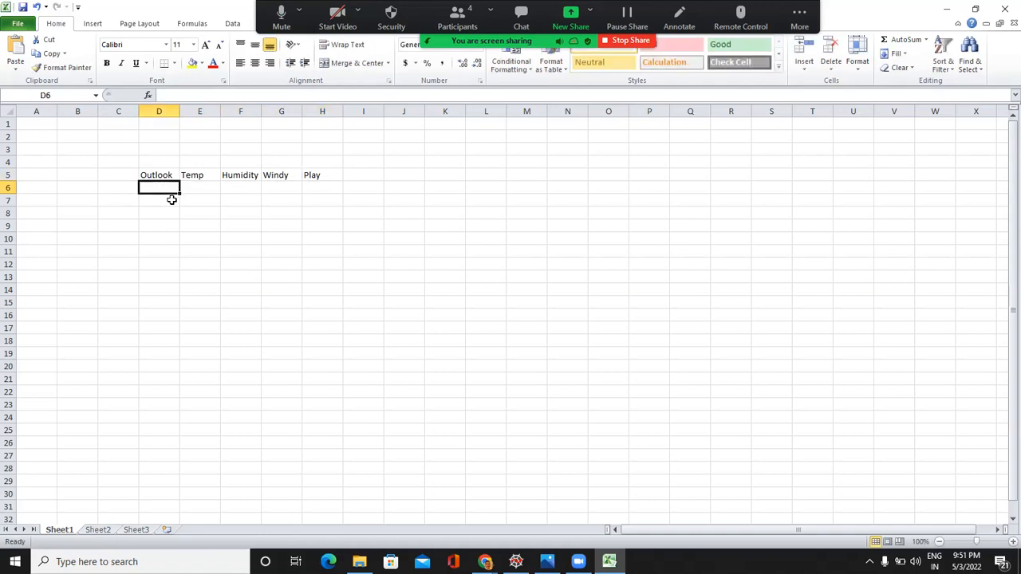
# Fill row 6 under the headers with Sunny, Hot, Normal, True and ?, and make the row 5 headers bold
pyautogui.write('Sunny')
pyautogui.press('Tab')
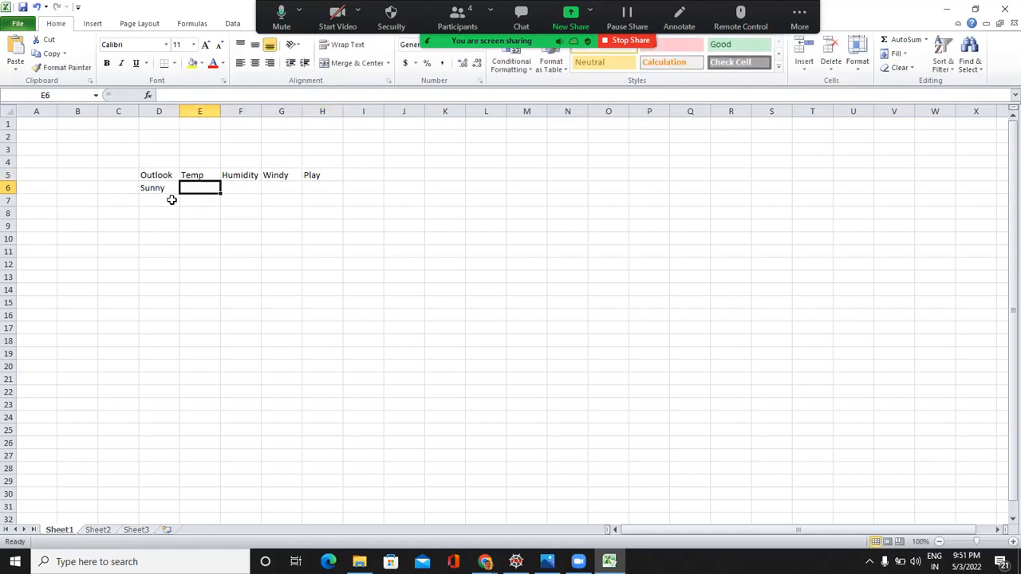
pyautogui.write('Hot')
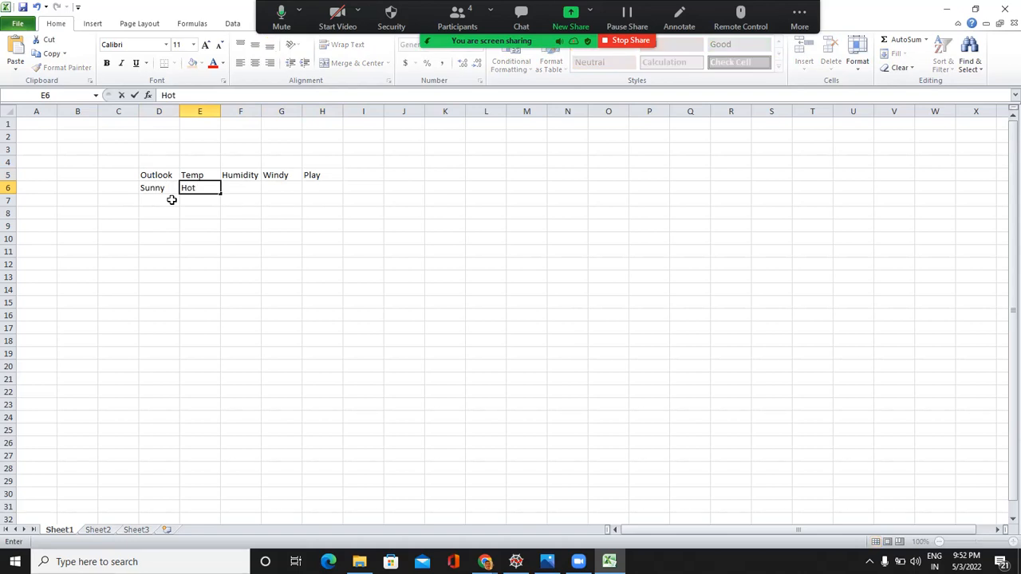
pyautogui.press('Tab')
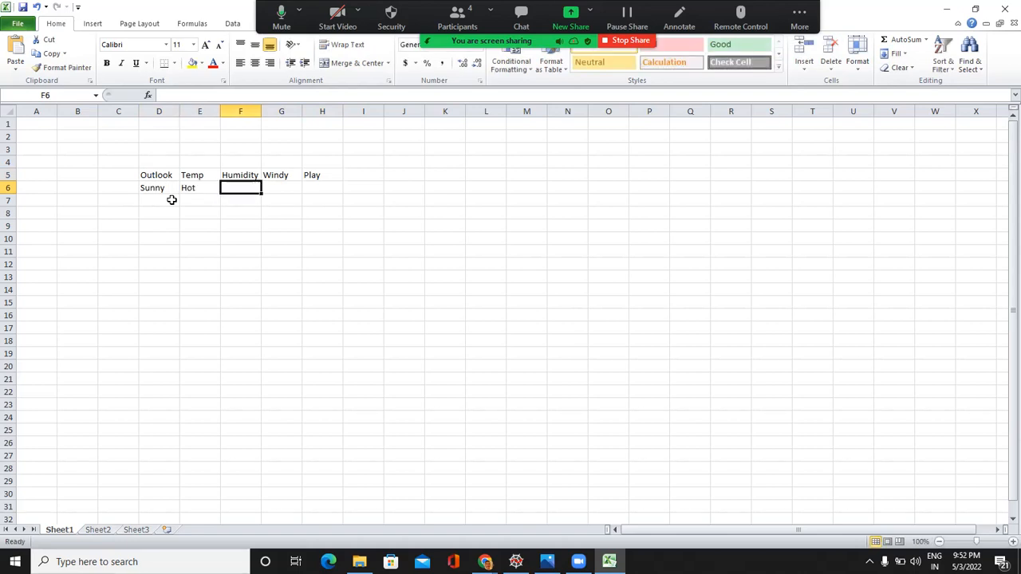
pyautogui.write('Normal')
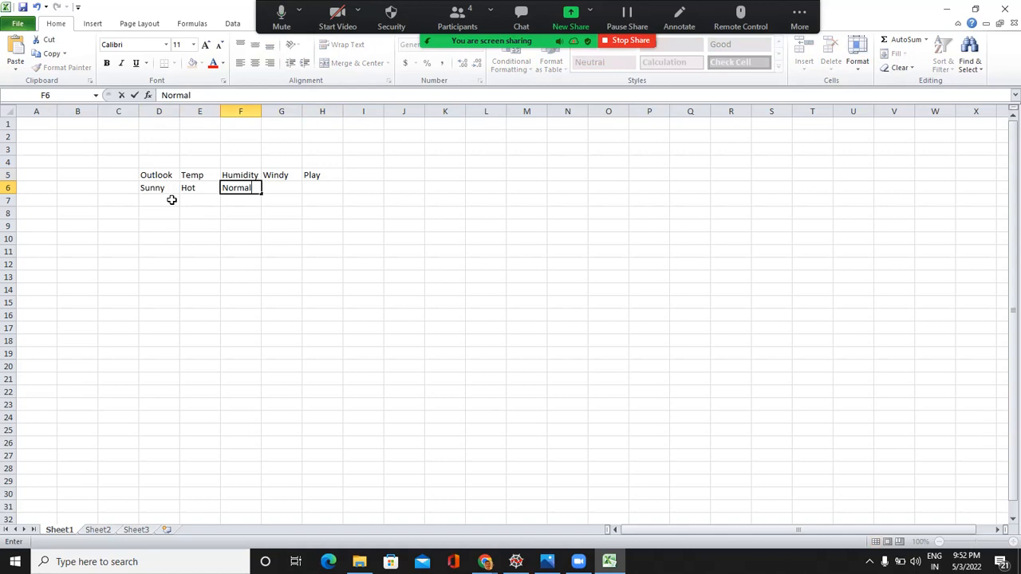
pyautogui.press('Tab')
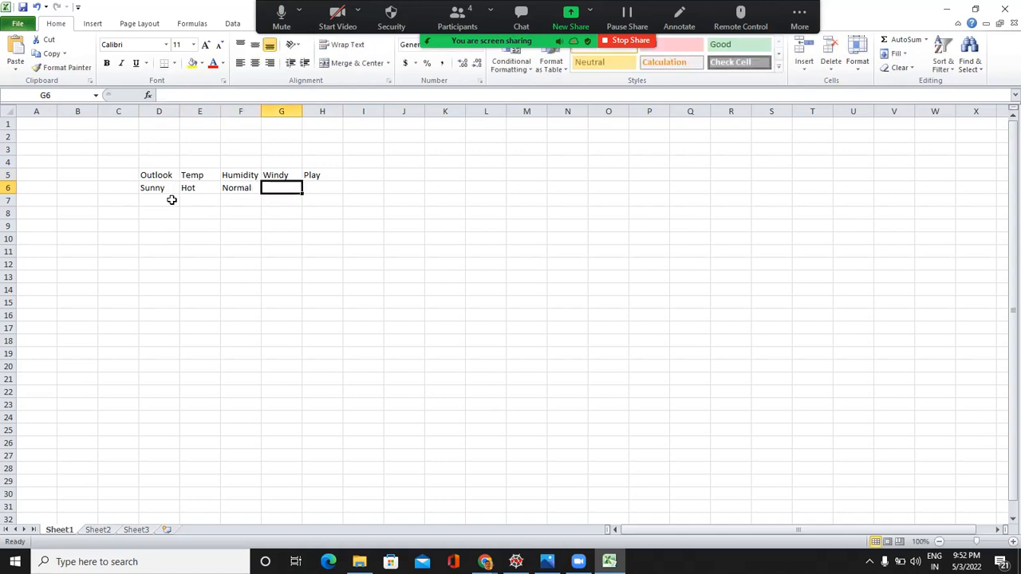
pyautogui.write('True')
pyautogui.press('Tab')
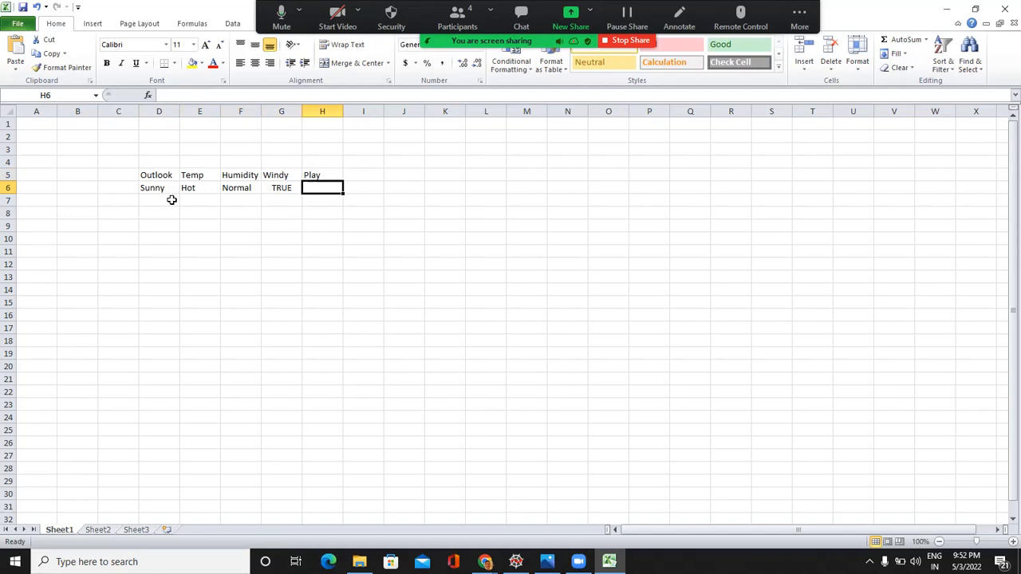
pyautogui.write('?')
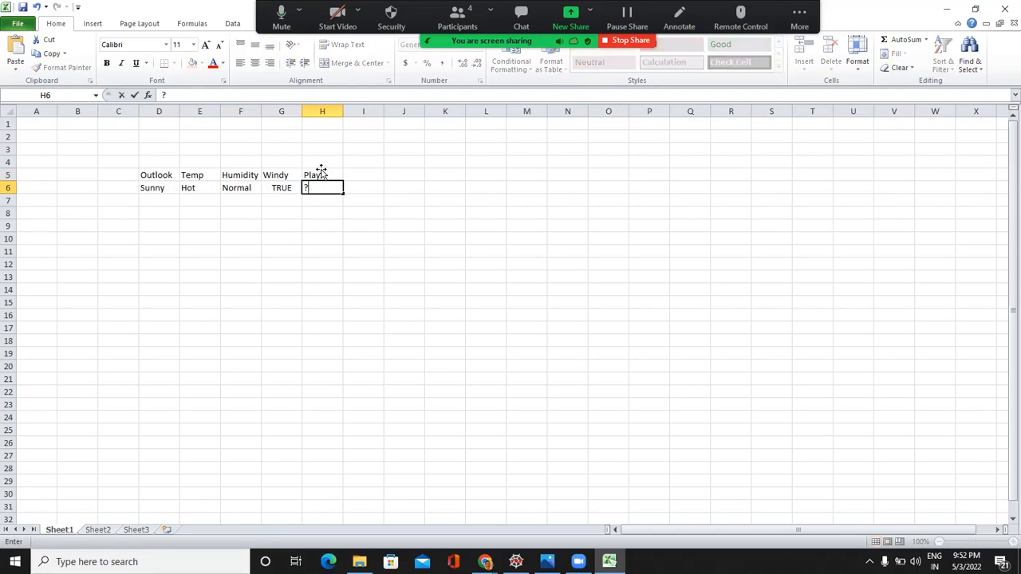
pyautogui.moveTo(156, 174); pyautogui.dragTo(322, 175)
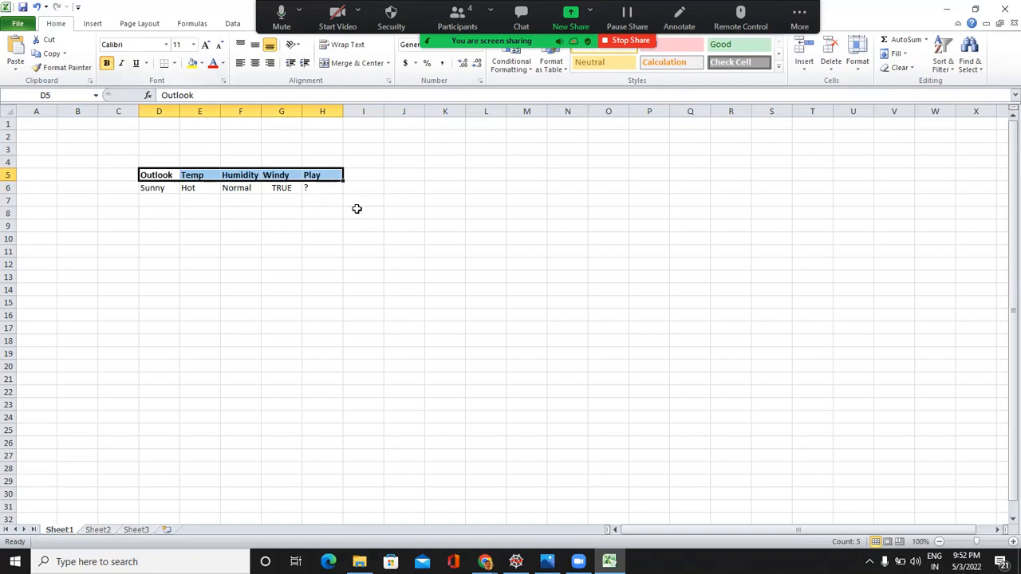
pyautogui.click(322, 188)
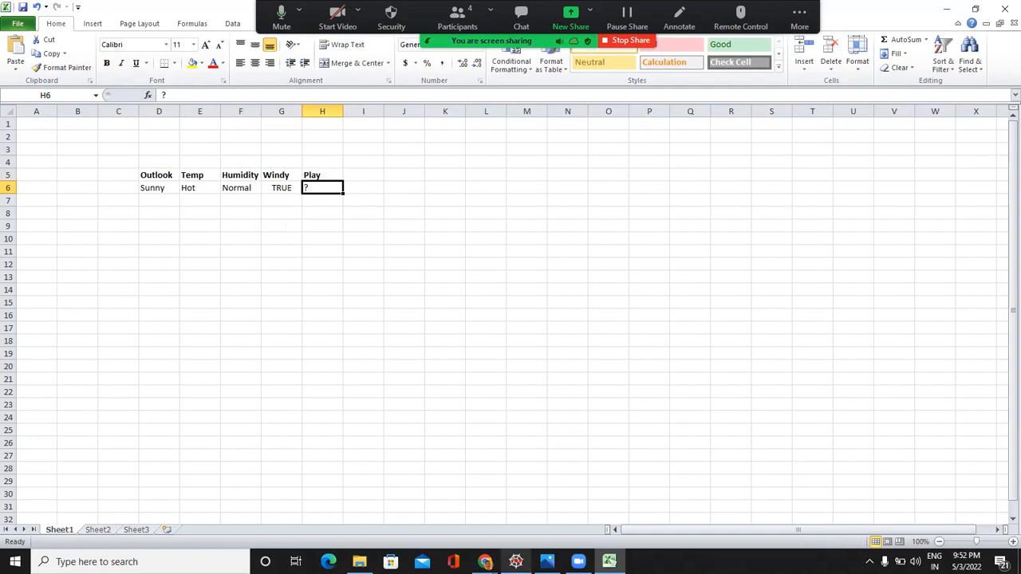
# Review the full Dataset 6.1 table in the decision tree example photo, and return to the Excel worksheet
pyautogui.click(547, 562)
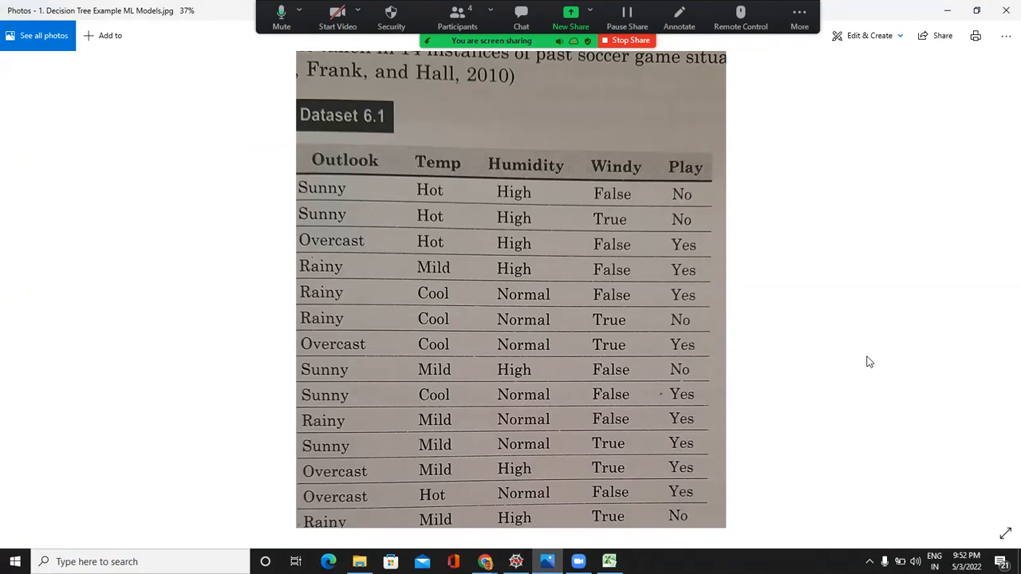
pyautogui.scroll(-3, 869, 362)
pyautogui.scroll(3, 870, 362)
pyautogui.scroll(-1, 868, 359)
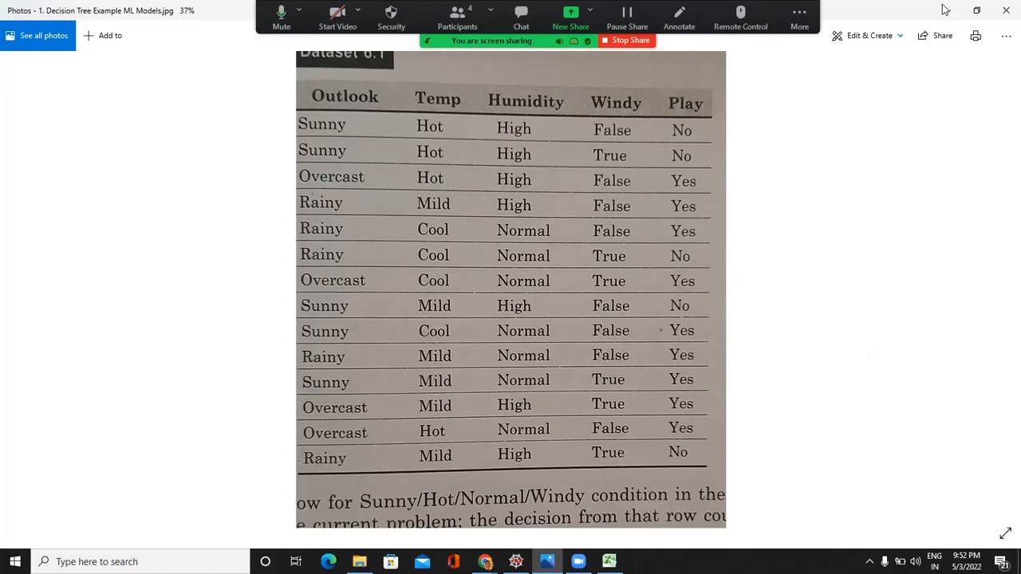
pyautogui.hotkey('alt', 'Tab')
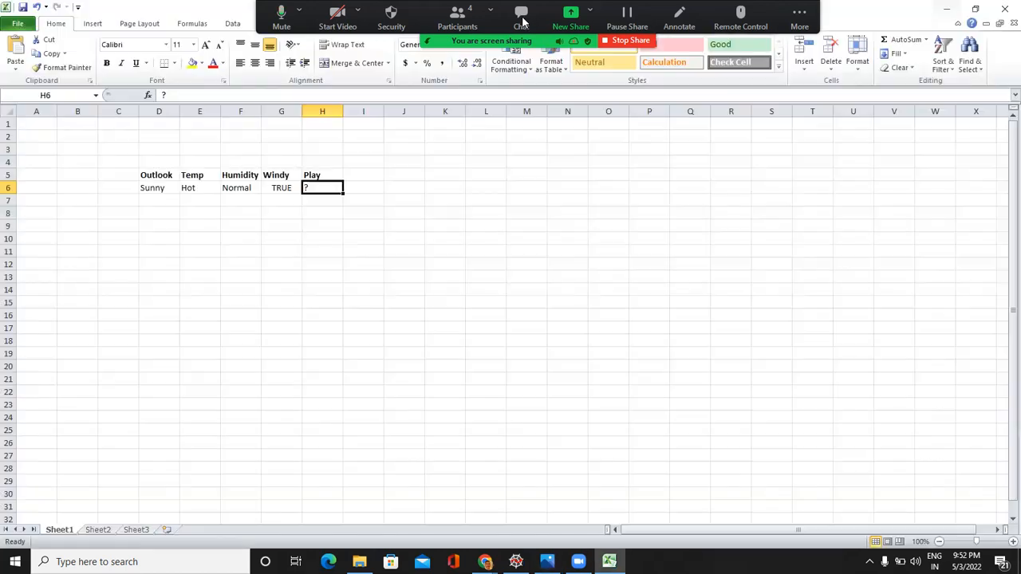
# Try to share a file in the Zoom chat, browsing to Decision Trees under ML Models Machine Learning in the 0.16 MIT ADT Pune folder
pyautogui.click(521, 18)
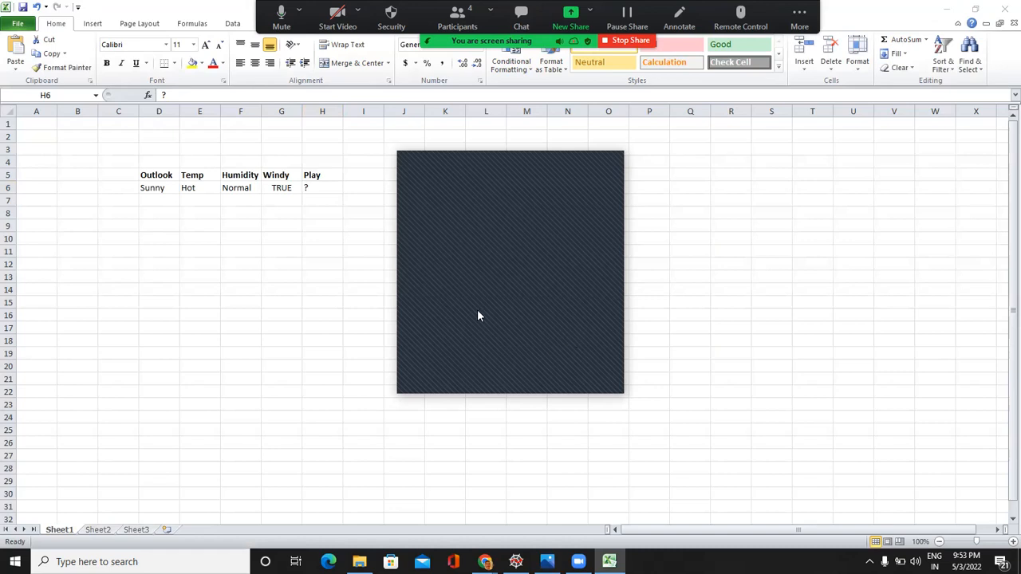
pyautogui.click(430, 377)
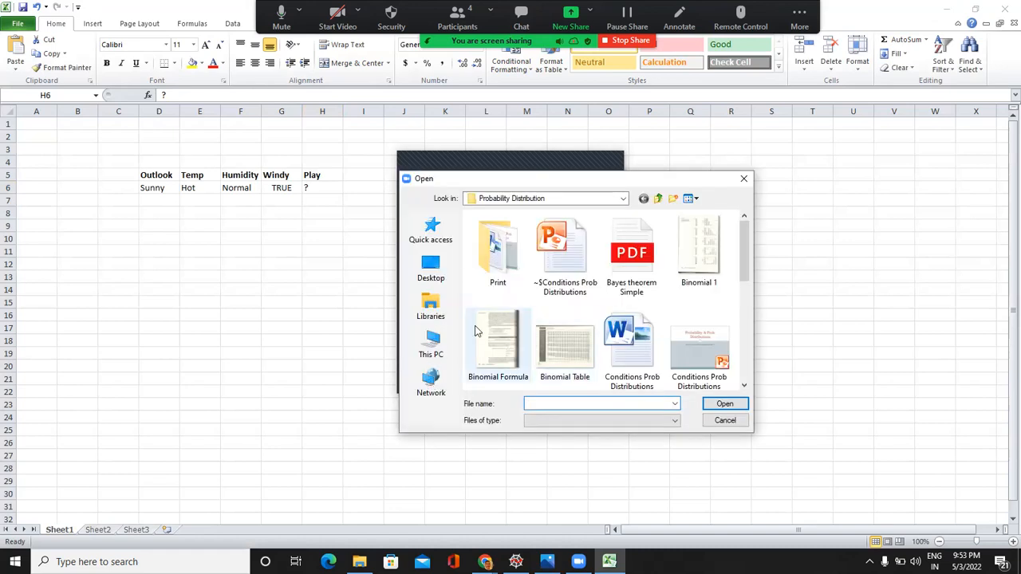
pyautogui.click(430, 346)
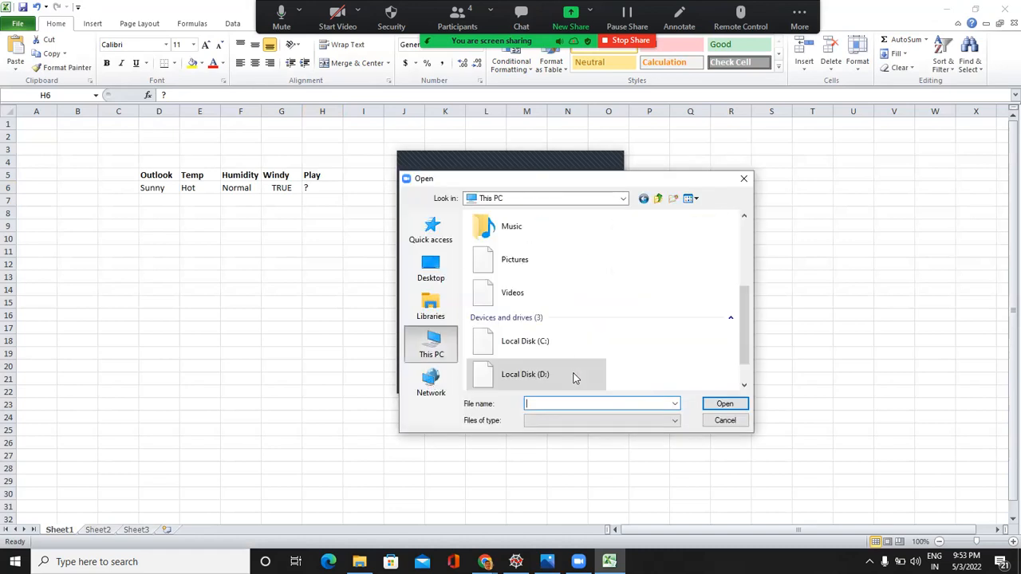
pyautogui.doubleClick(550, 382)
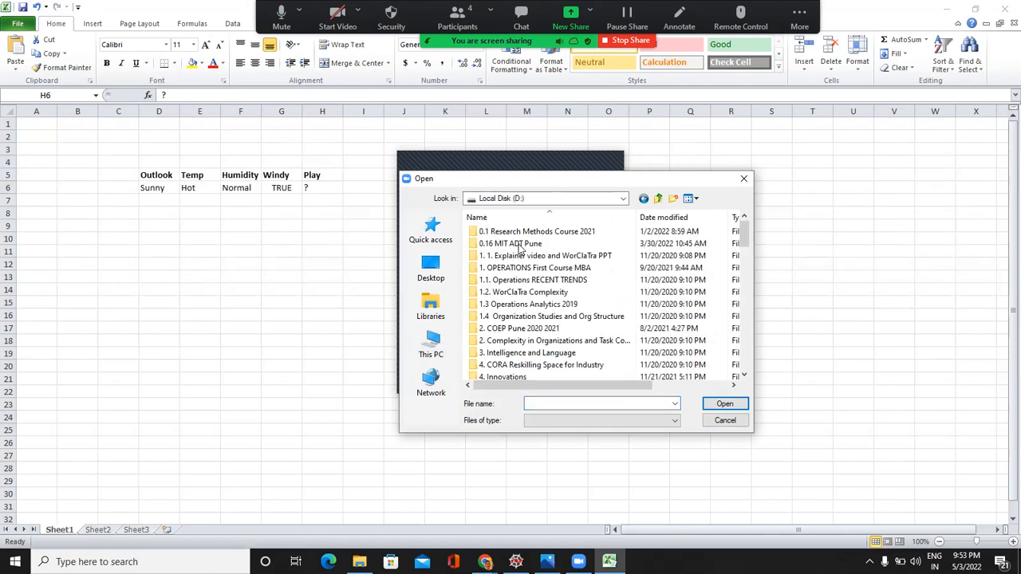
pyautogui.doubleClick(530, 244)
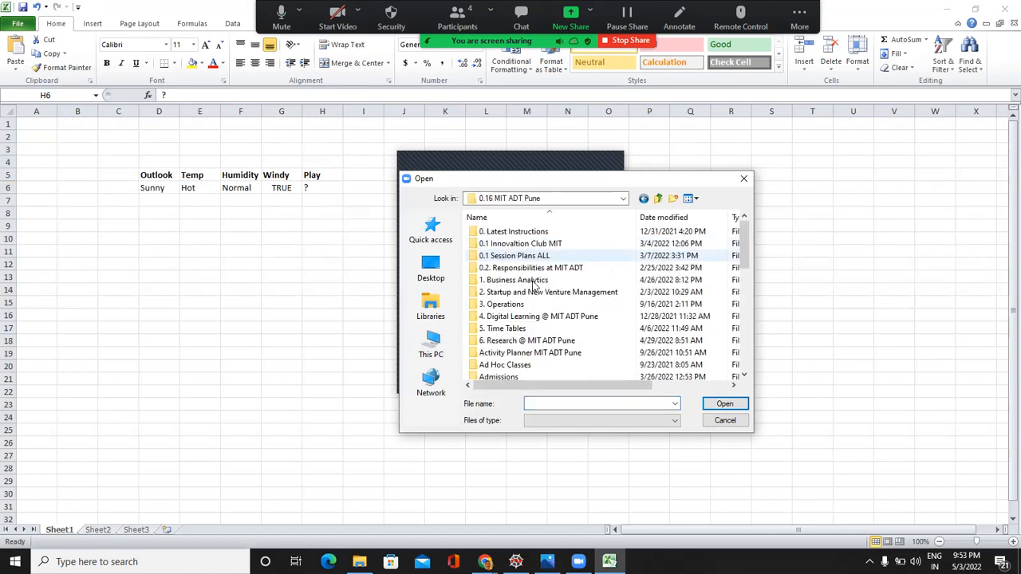
pyautogui.doubleClick(526, 280)
pyautogui.press('m')
pyautogui.press('Return')
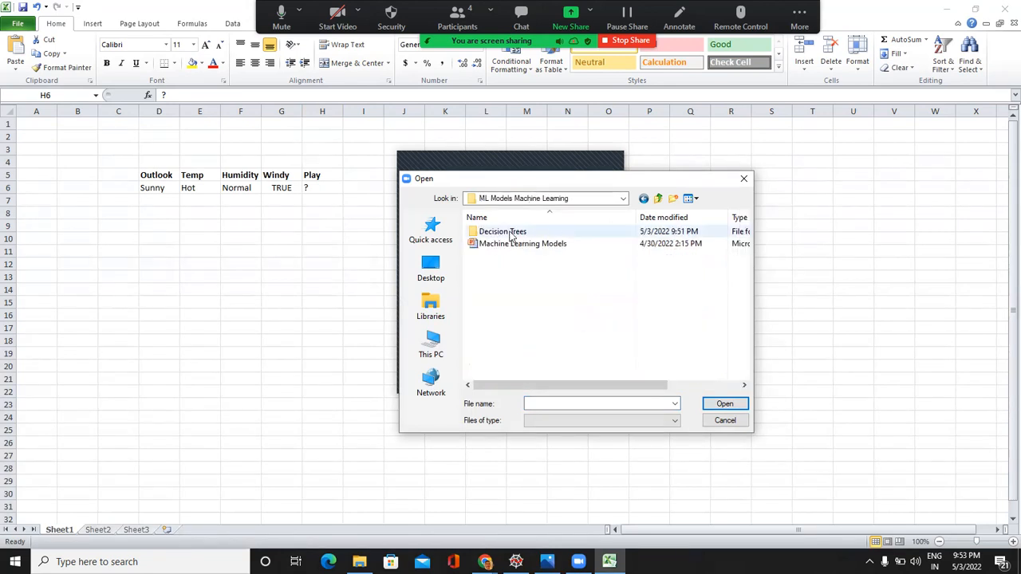
pyautogui.doubleClick(509, 232)
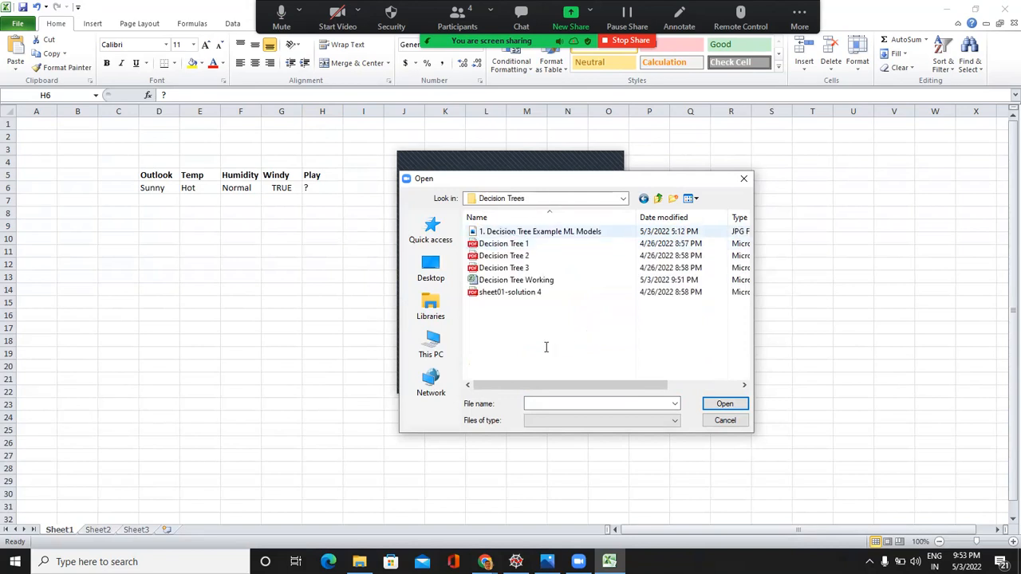
pyautogui.press('Escape')
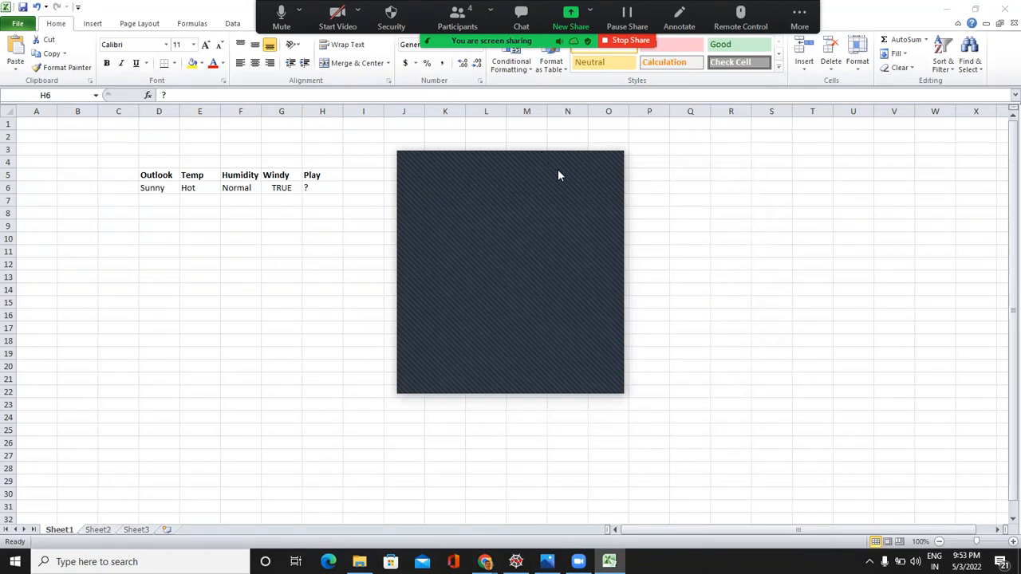
pyautogui.click(666, 316)
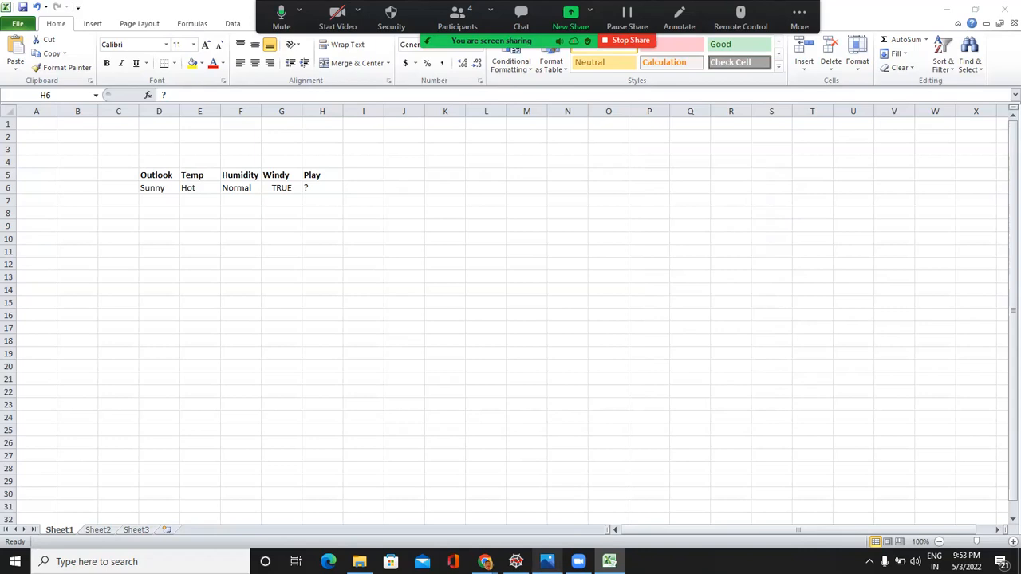
# Consult the Dataset 6.1 table in the decision tree example photo, and return to the Excel worksheet
pyautogui.click(547, 561)
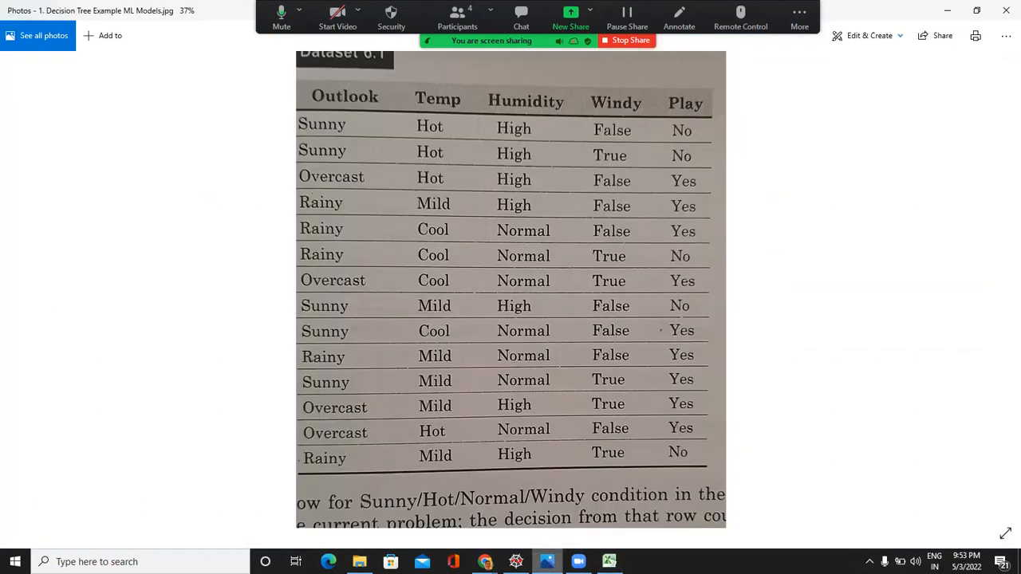
pyautogui.hotkey('alt', 'Tab')
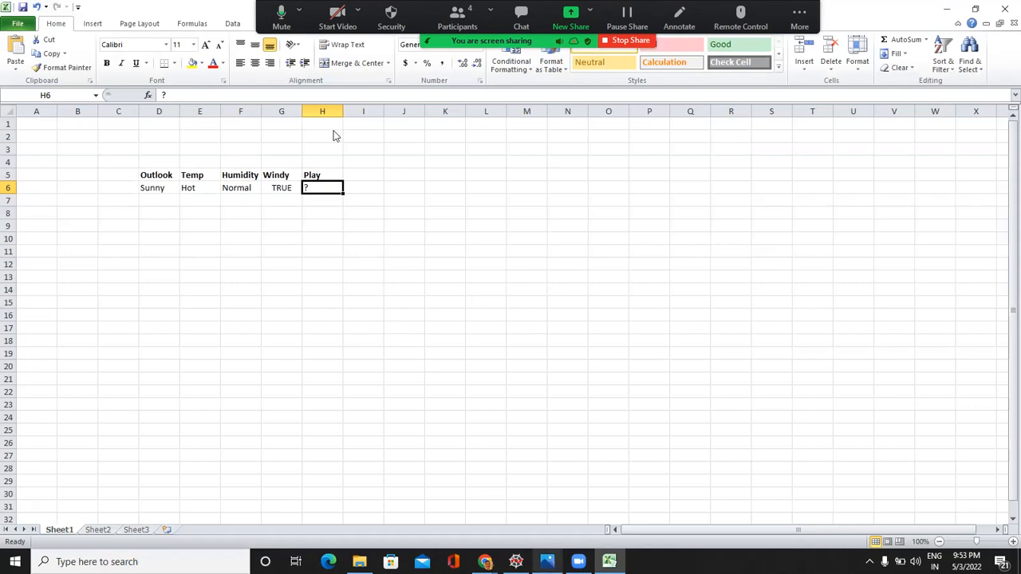
pyautogui.hotkey('alt', 'Tab')
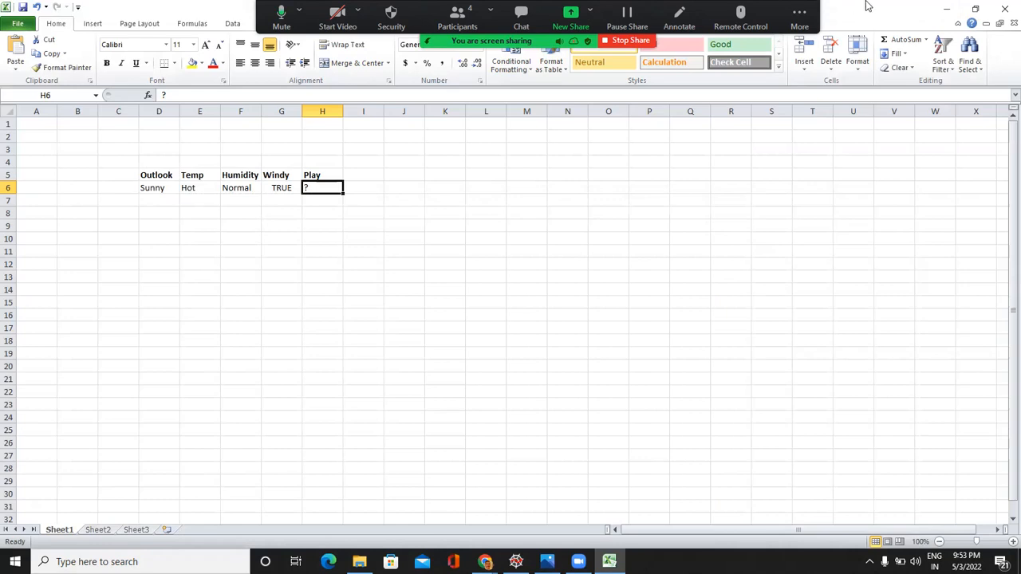
# Minimize the Decision Trees folder window lying behind the worksheet, and return to the Excel worksheet
pyautogui.click(945, 10)
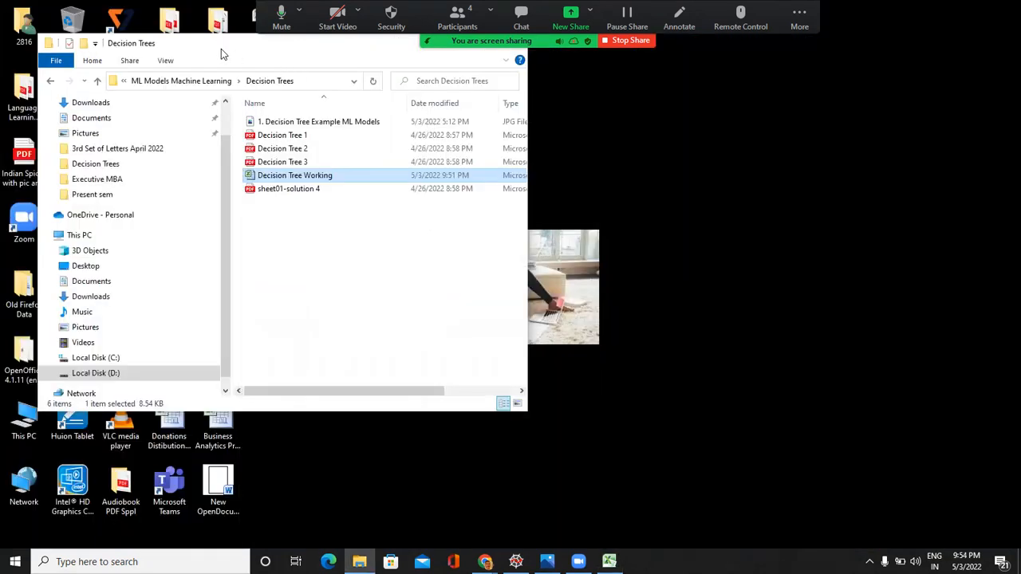
pyautogui.moveTo(219, 44); pyautogui.dragTo(272, 136)
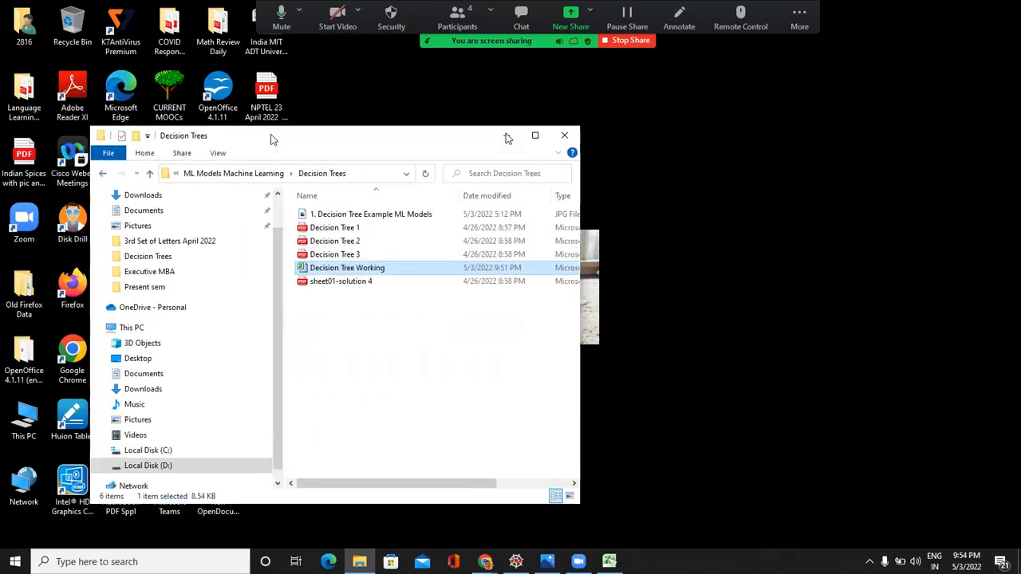
pyautogui.click(505, 134)
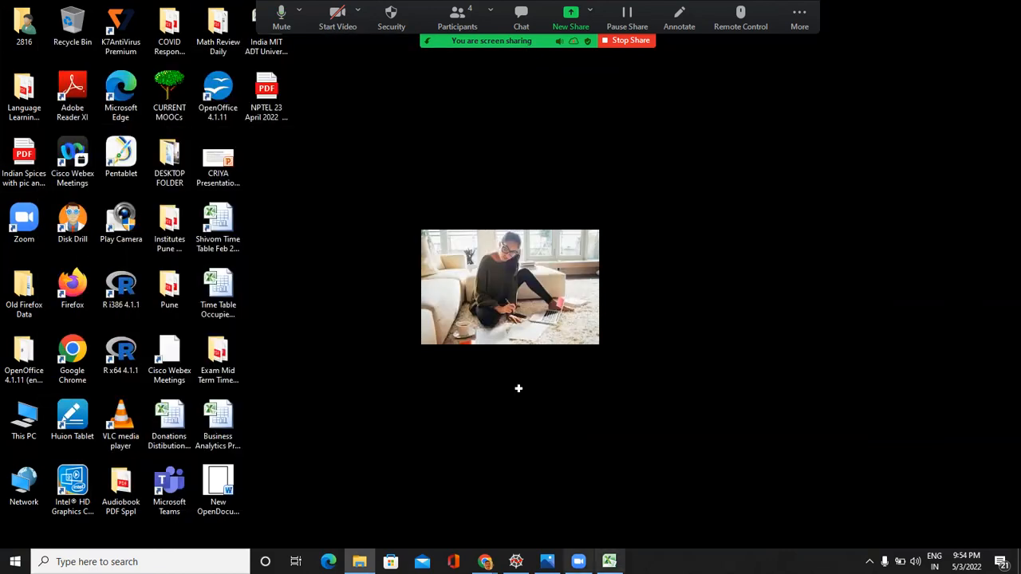
pyautogui.hotkey('alt', 'Tab')
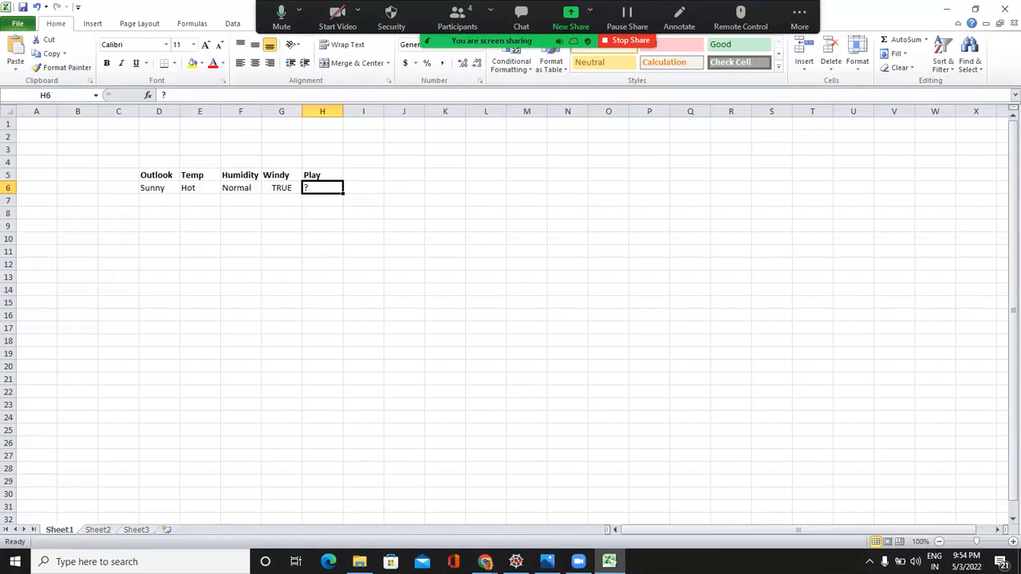
# Compare the Dataset 6.1 table in the photo with the problem row in the Excel worksheet
pyautogui.hotkey('alt', 'Tab')
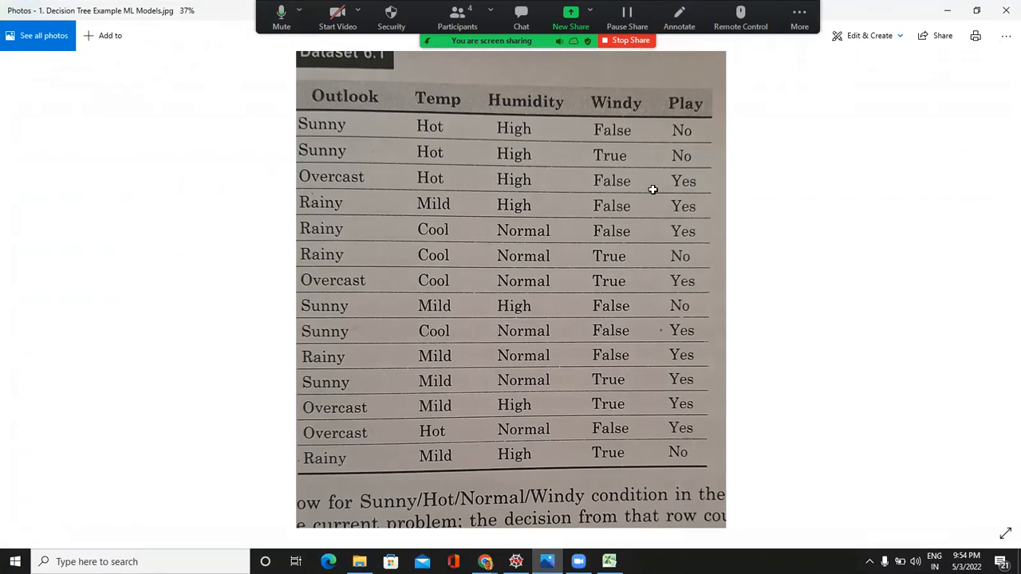
pyautogui.hotkey('alt', 'Tab')
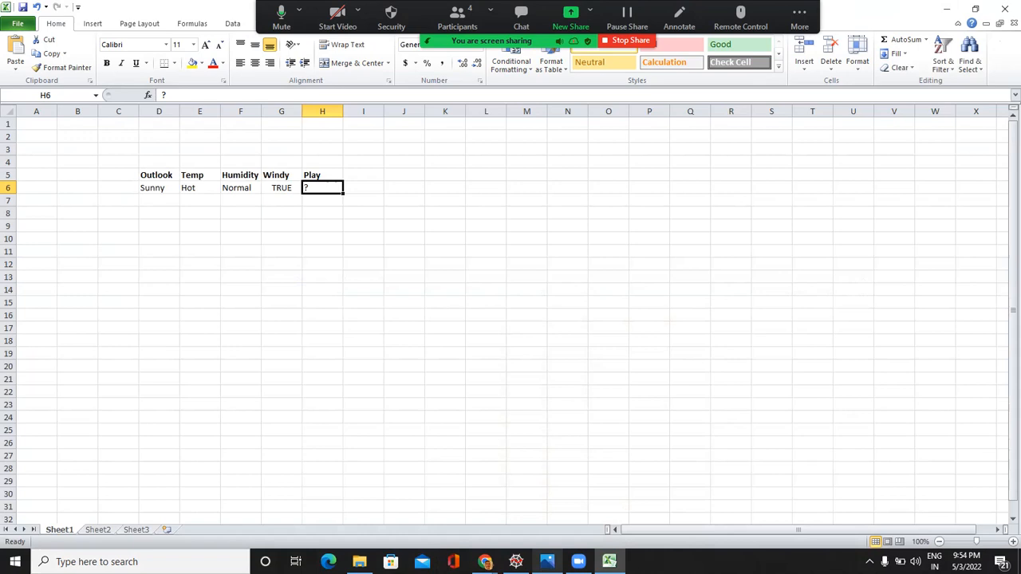
pyautogui.moveTo(578, 561)
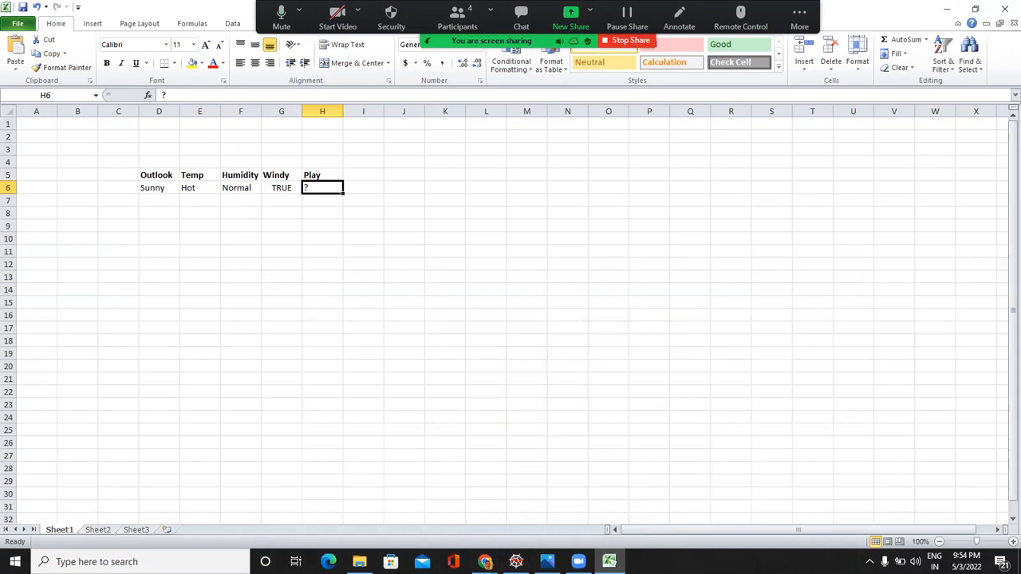
pyautogui.moveTo(547, 562)
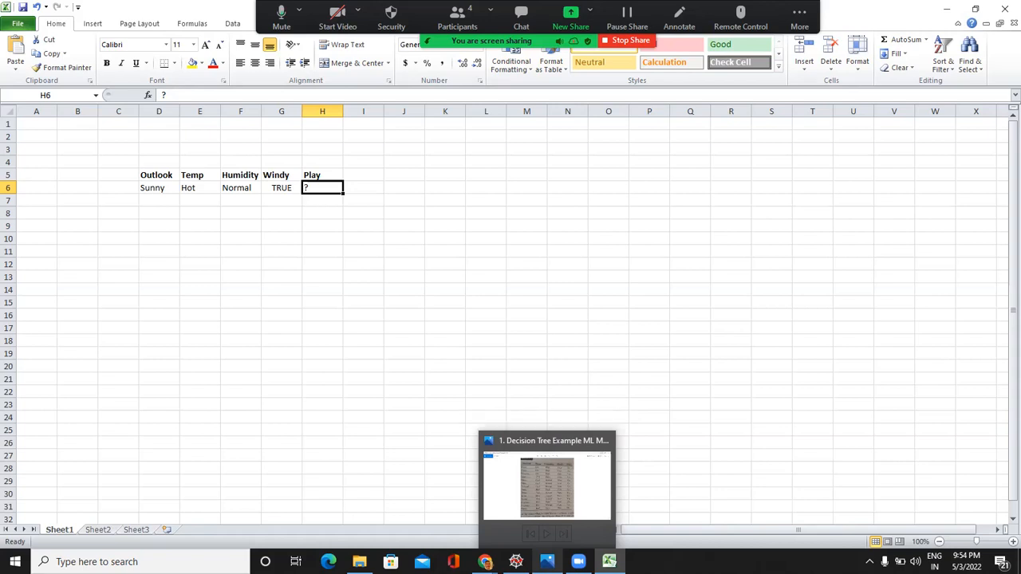
# Enter the label Problem in cell B5, beside the Outlook header row
pyautogui.click(155, 255)
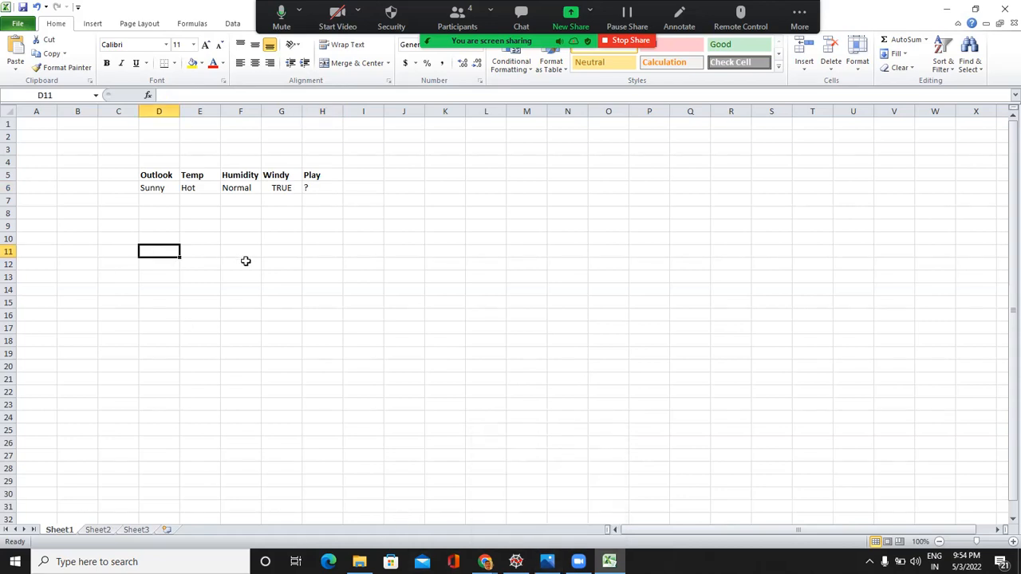
pyautogui.click(84, 176)
pyautogui.write('Problem')
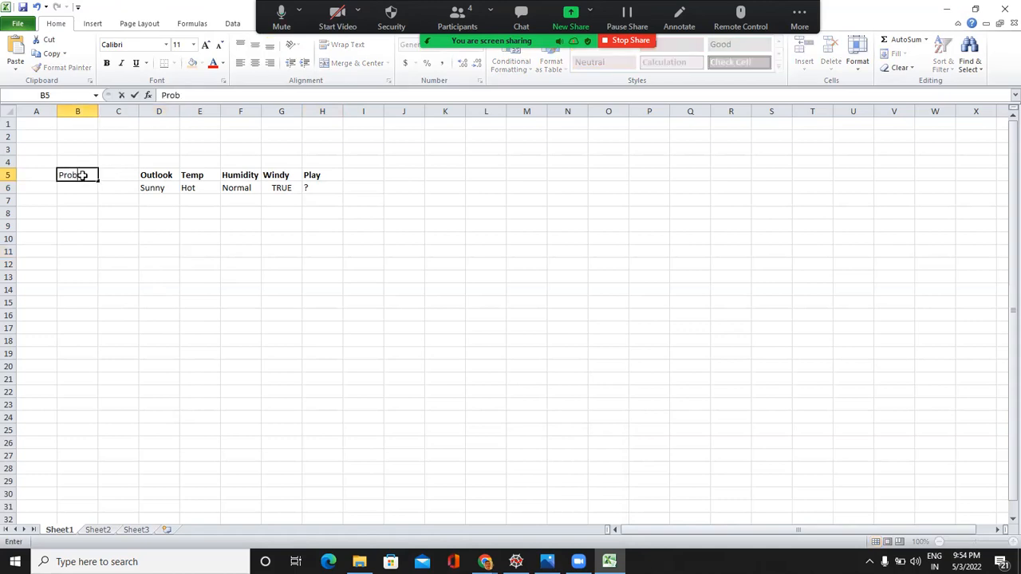
pyautogui.press('Return')
# Start a second table in row 10 with the headers Attribute in D10 and Rules in E10
pyautogui.press('Down')
pyautogui.press('Down')
pyautogui.press('Down')
pyautogui.press('Down')
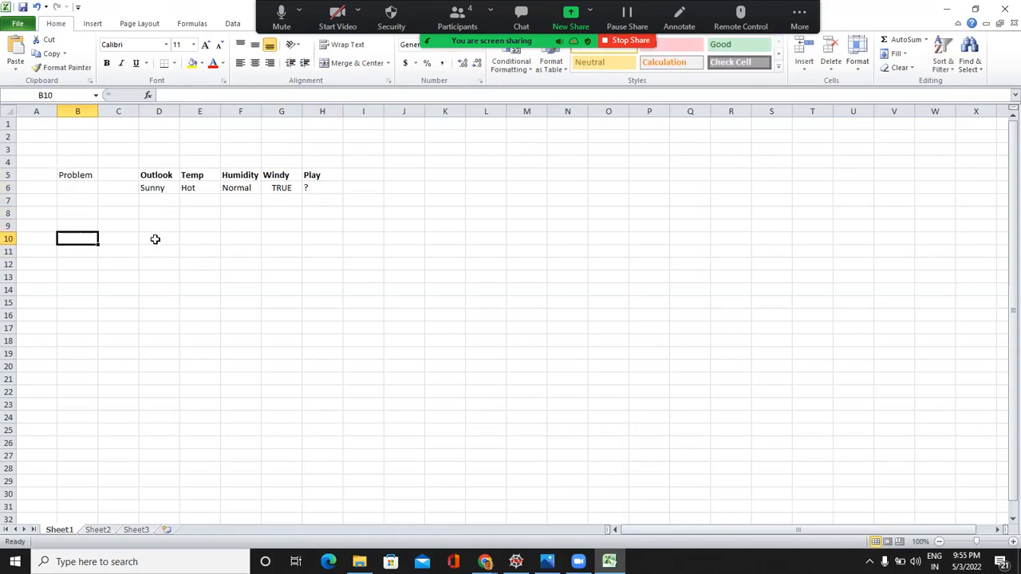
pyautogui.press('Right')
pyautogui.press('Right')
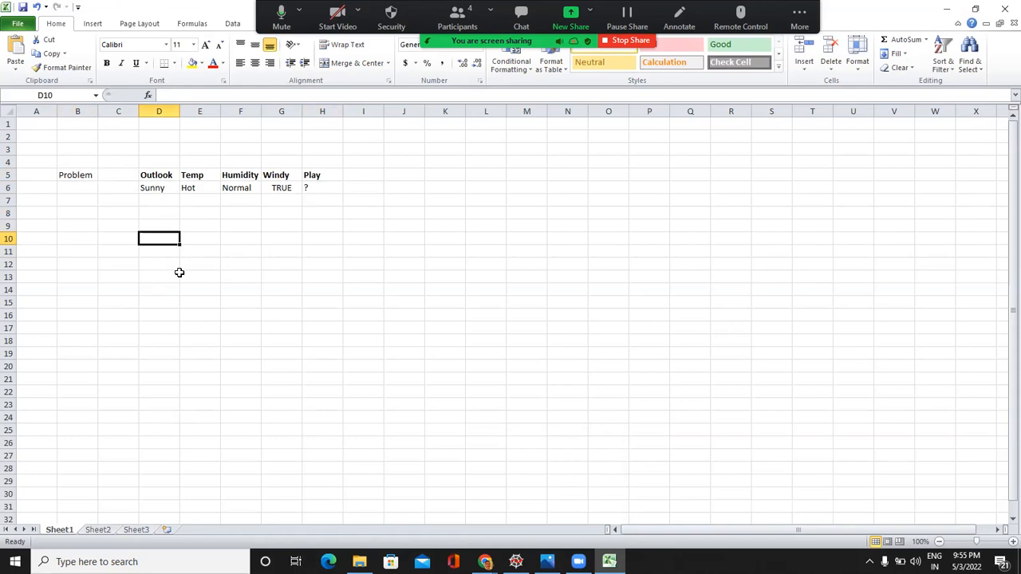
pyautogui.click(319, 252)
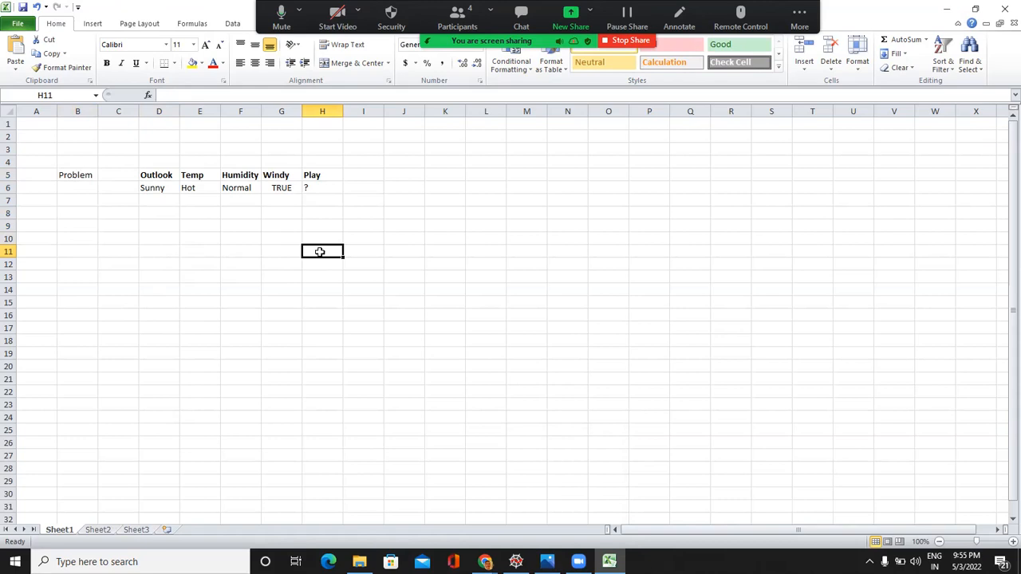
pyautogui.click(153, 240)
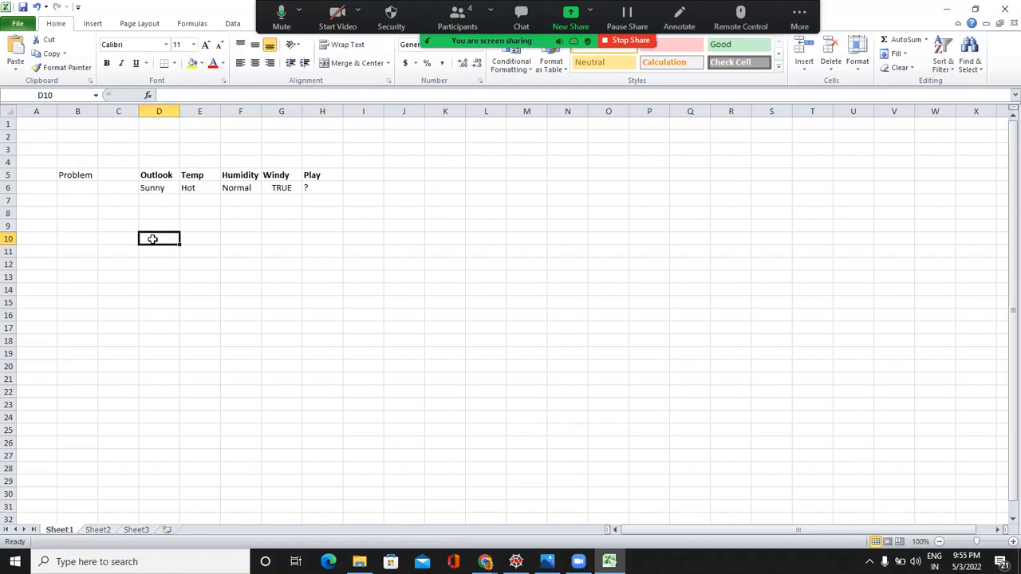
pyautogui.write('At')
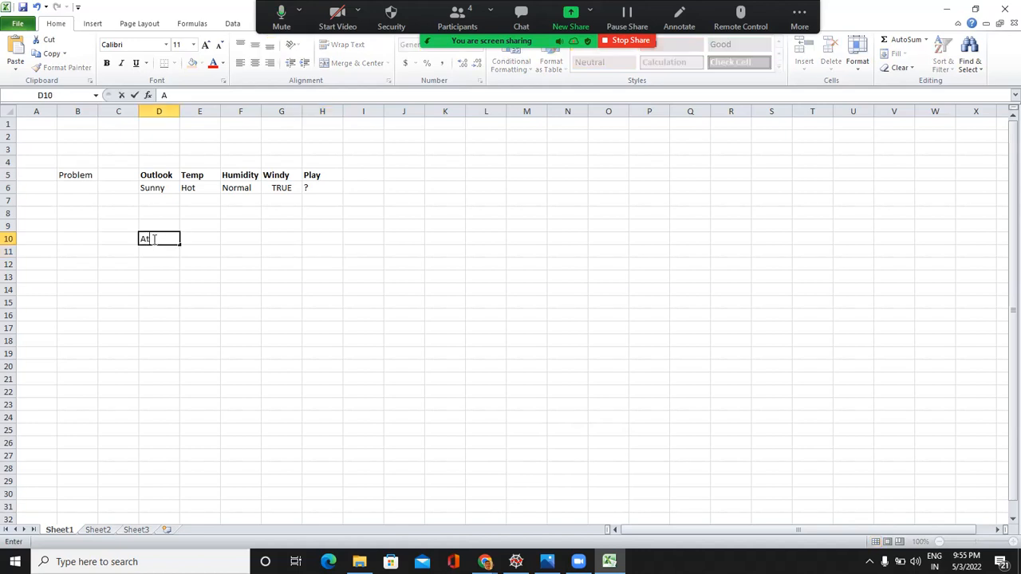
pyautogui.write('tribute')
pyautogui.press('Tab')
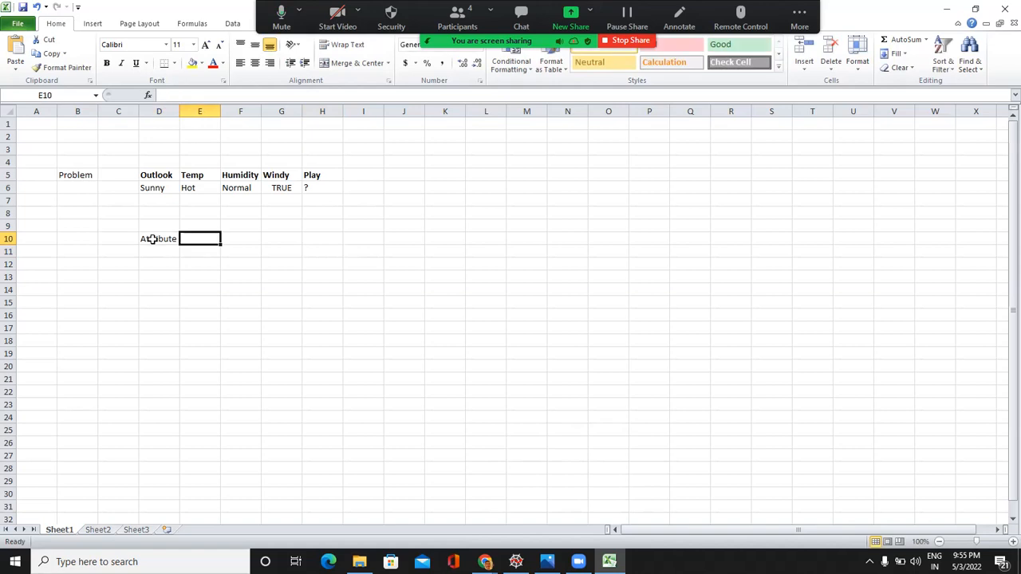
pyautogui.write('Rules')
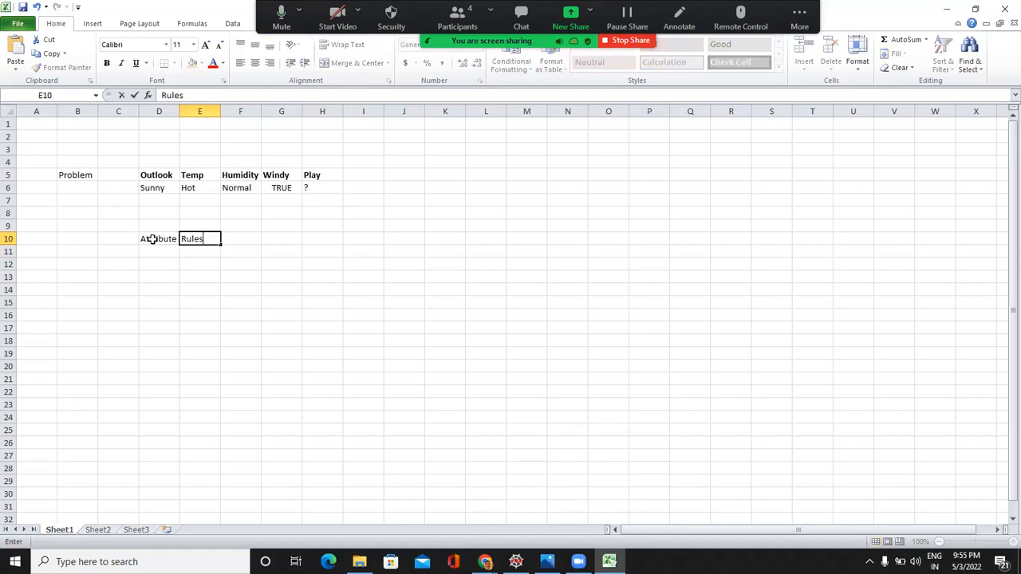
pyautogui.press('Tab')
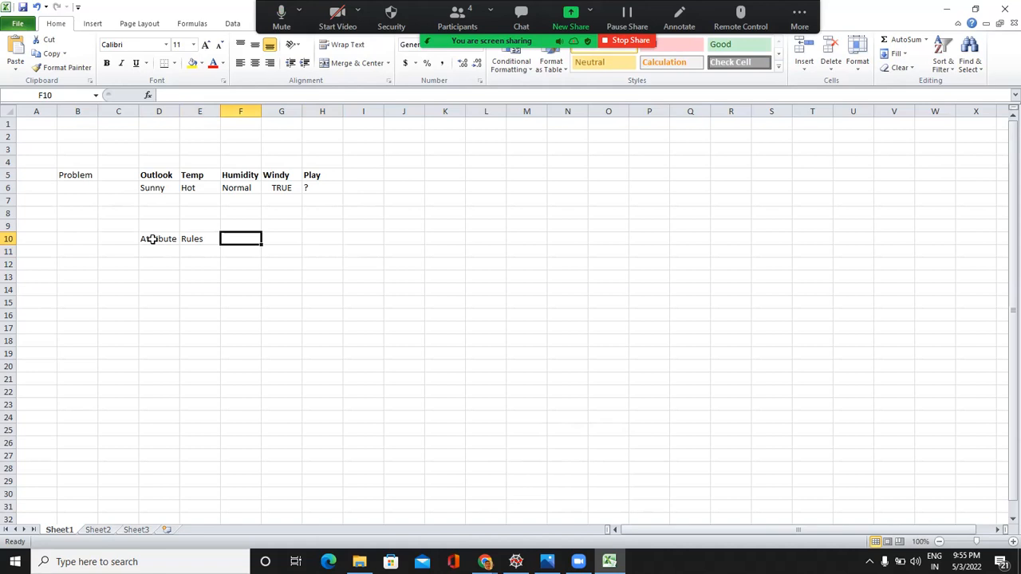
# Complete the row 10 headers with Error in F10 and Total Error in G10
pyautogui.write('Error')
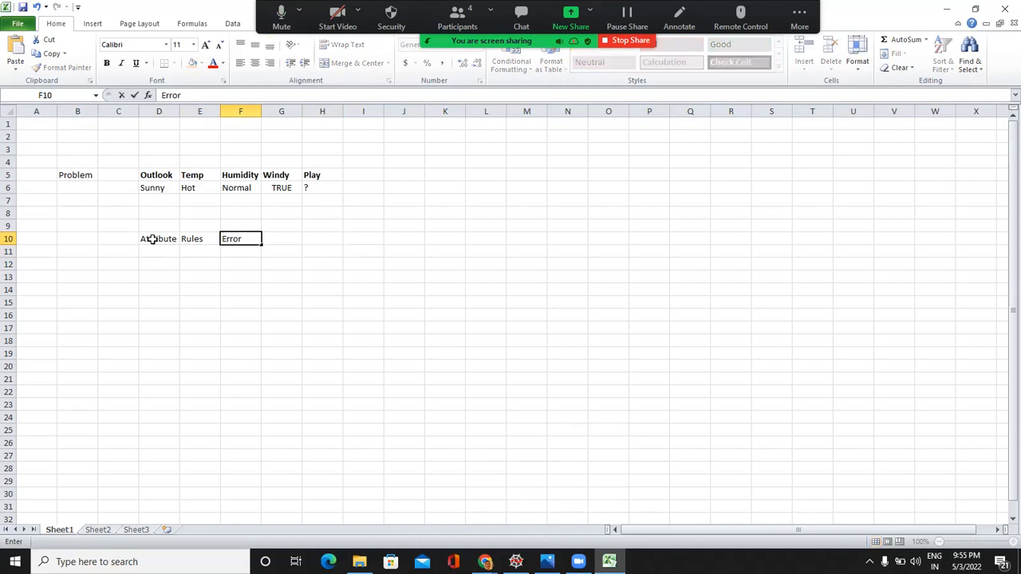
pyautogui.press('Tab')
pyautogui.write('T')
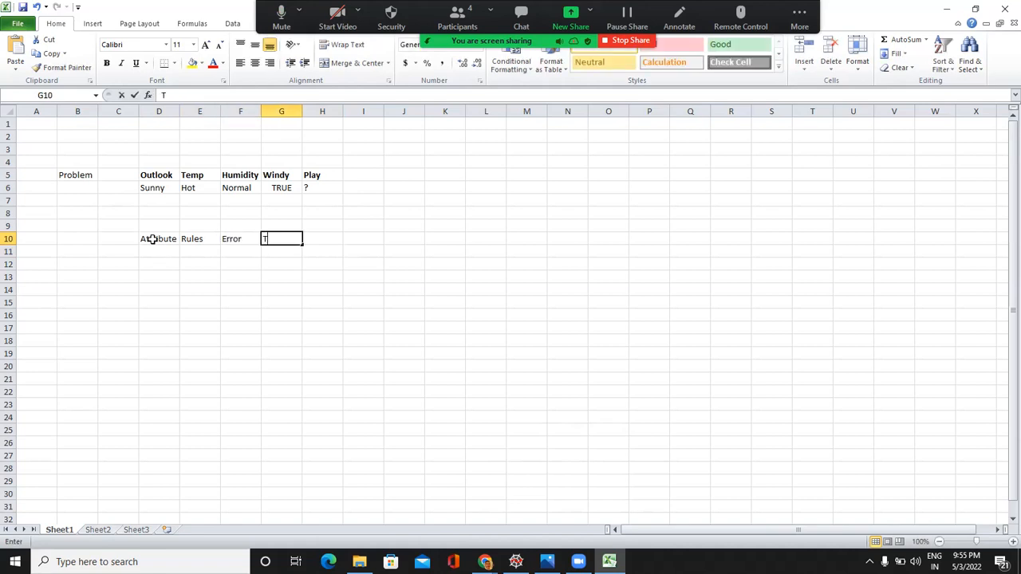
pyautogui.write('otal Error')
pyautogui.press('Return')
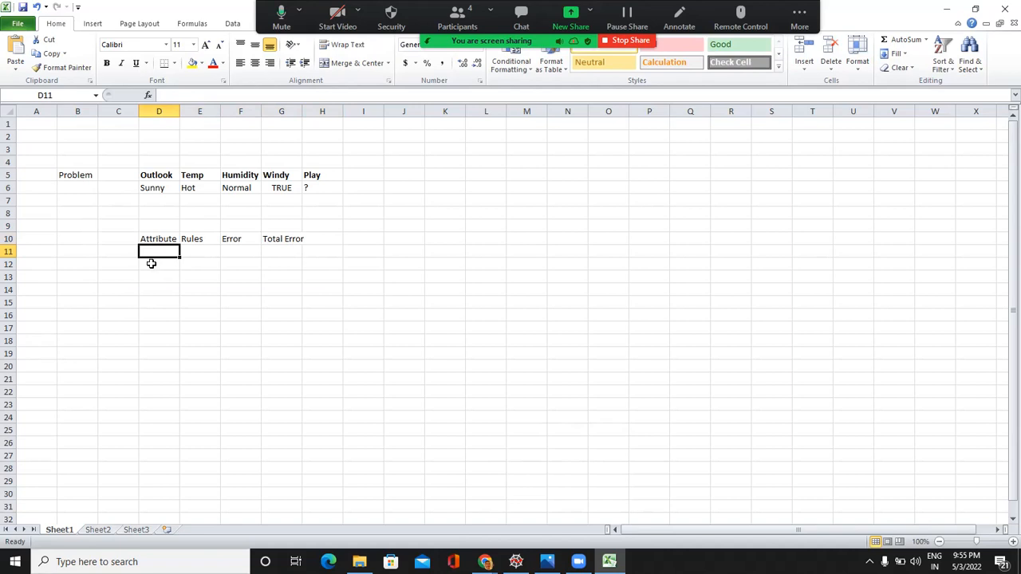
# Enter Outlook as the first attribute in cell D12
pyautogui.click(152, 264)
pyautogui.write('Outlook')
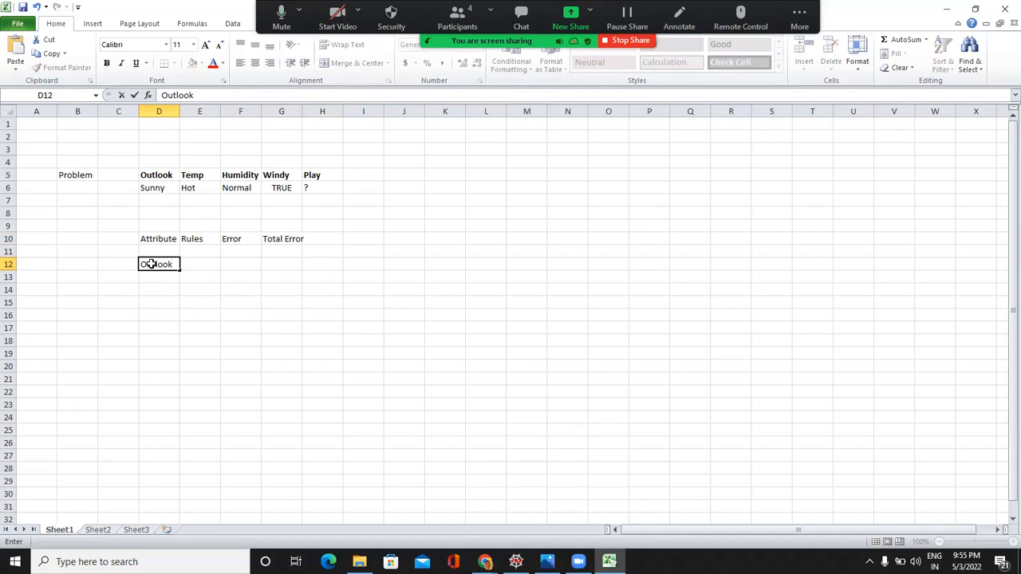
pyautogui.press('Tab')
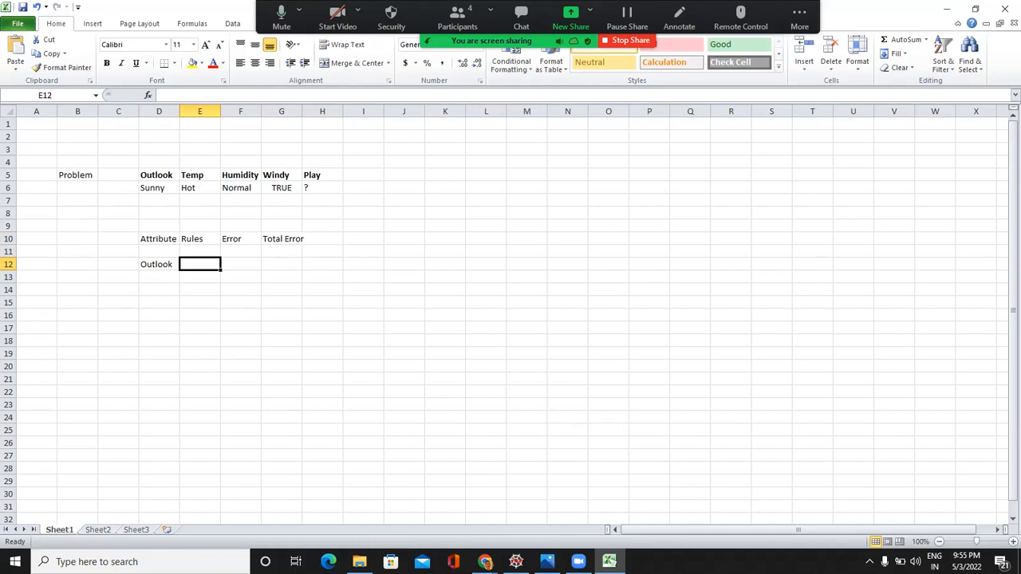
# Consult the Dataset 6.1 photo, enter the rule "Suuny -> No" in cell E12, and fit column E's width to its contents
pyautogui.click(547, 562)
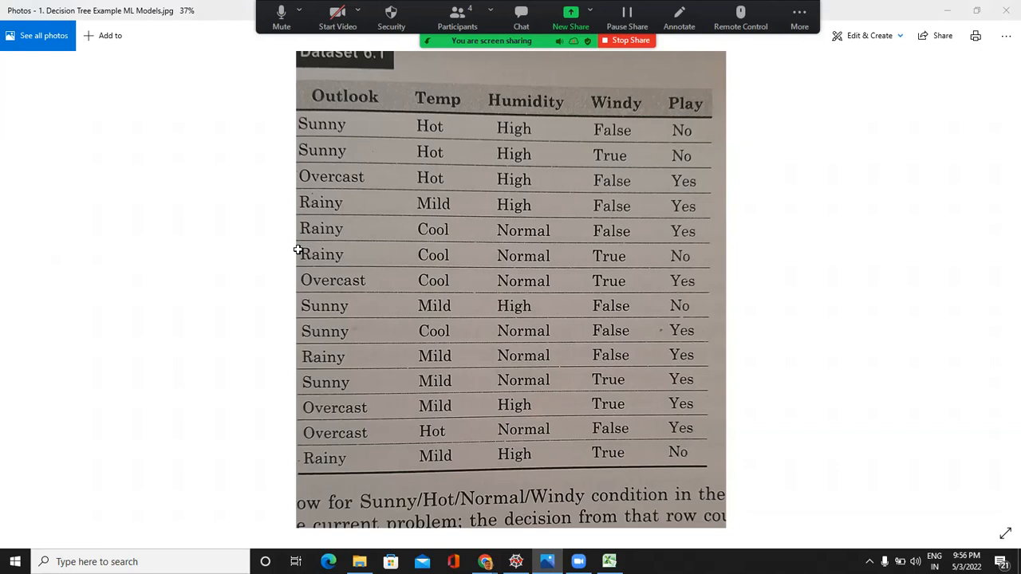
pyautogui.hotkey('alt', 'Tab')
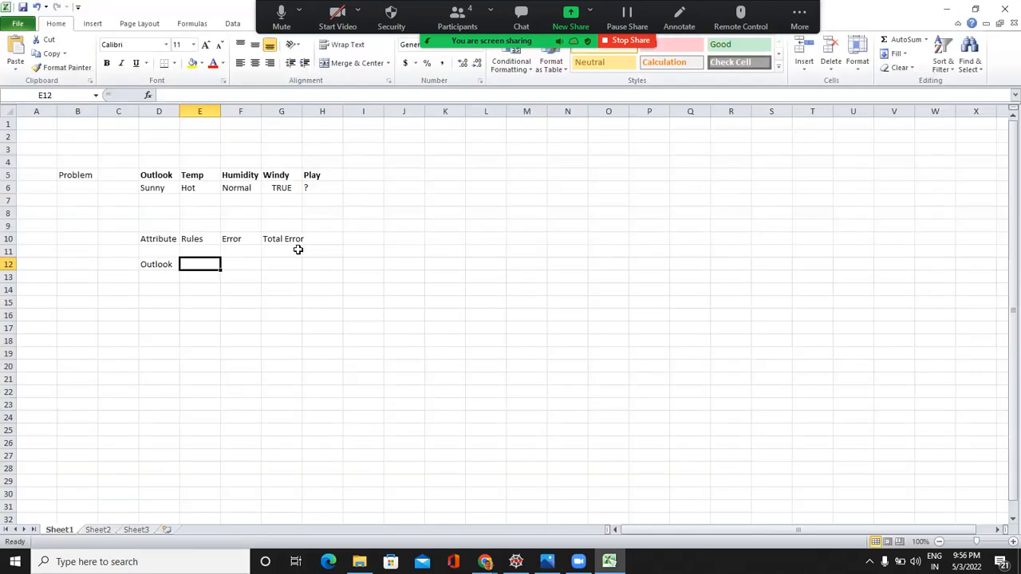
pyautogui.hotkey('alt', 'Tab')
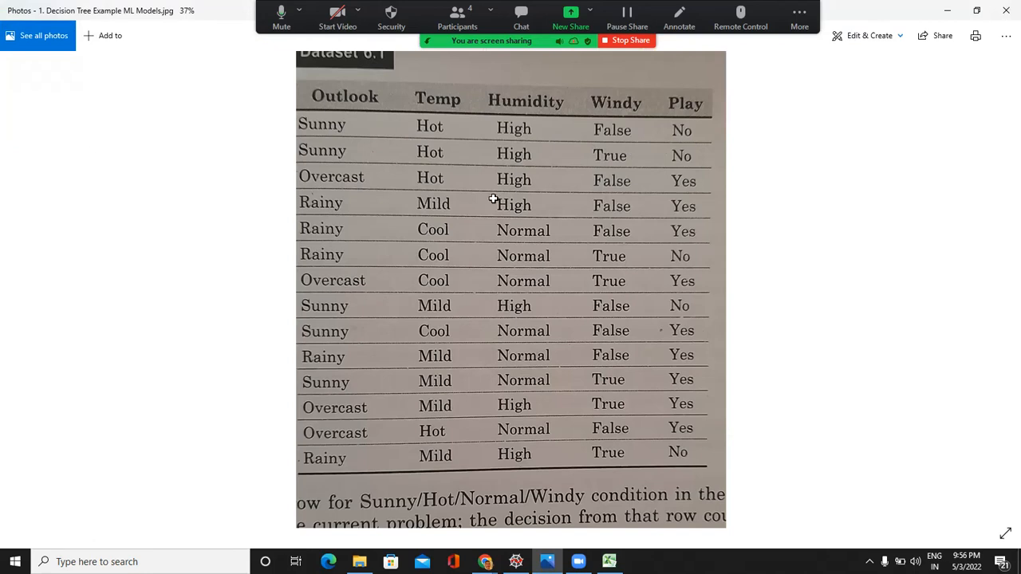
pyautogui.hotkey('alt', 'Tab')
pyautogui.write('S')
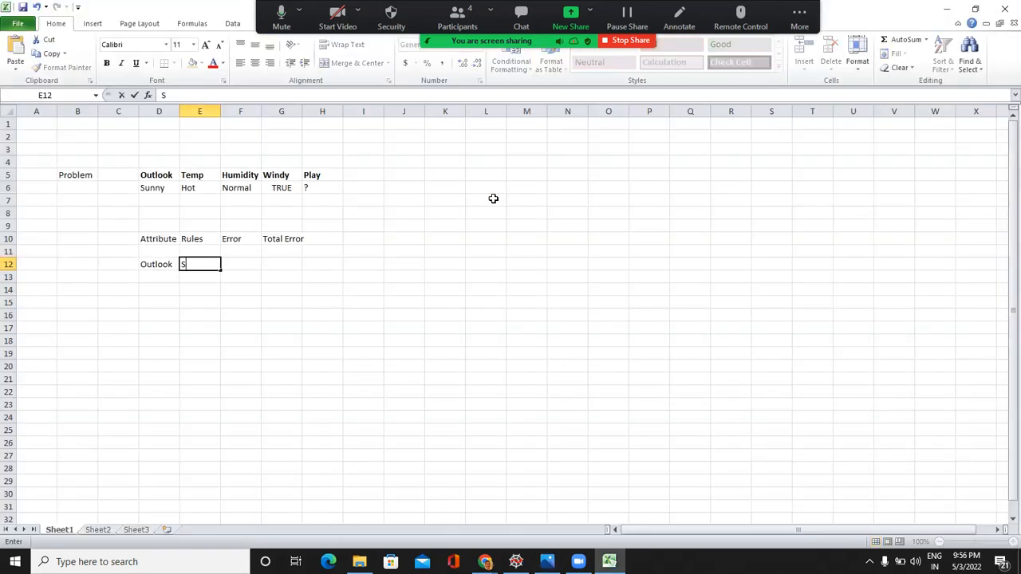
pyautogui.write('uuny -> NO')
pyautogui.press('BackSpace')
pyautogui.write('o')
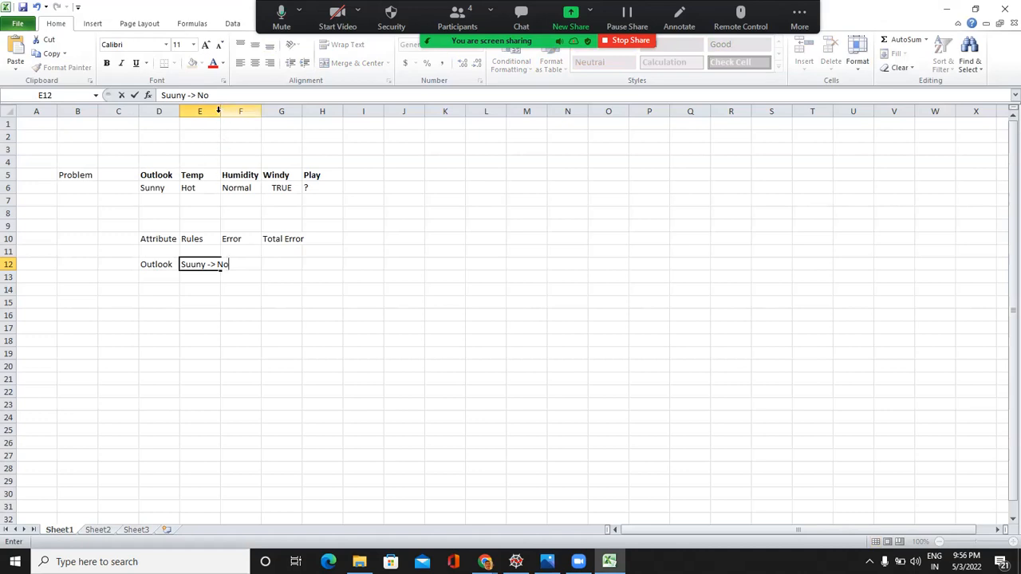
pyautogui.doubleClick(219, 110)
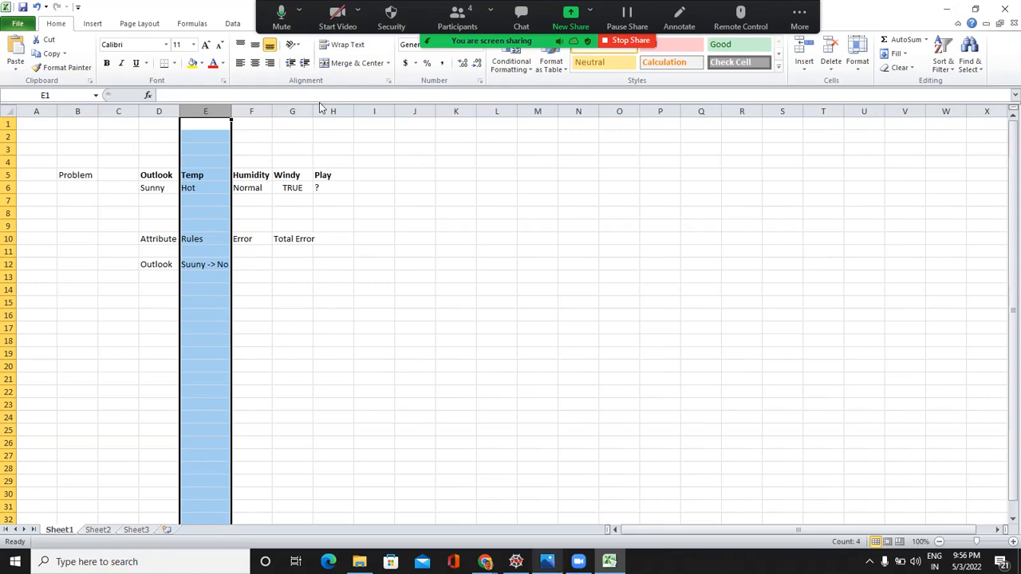
# Recheck the Dataset 6.1 photo and correct the rule in cell E12 to "Sunny -> No"
pyautogui.hotkey('alt', 'Tab')
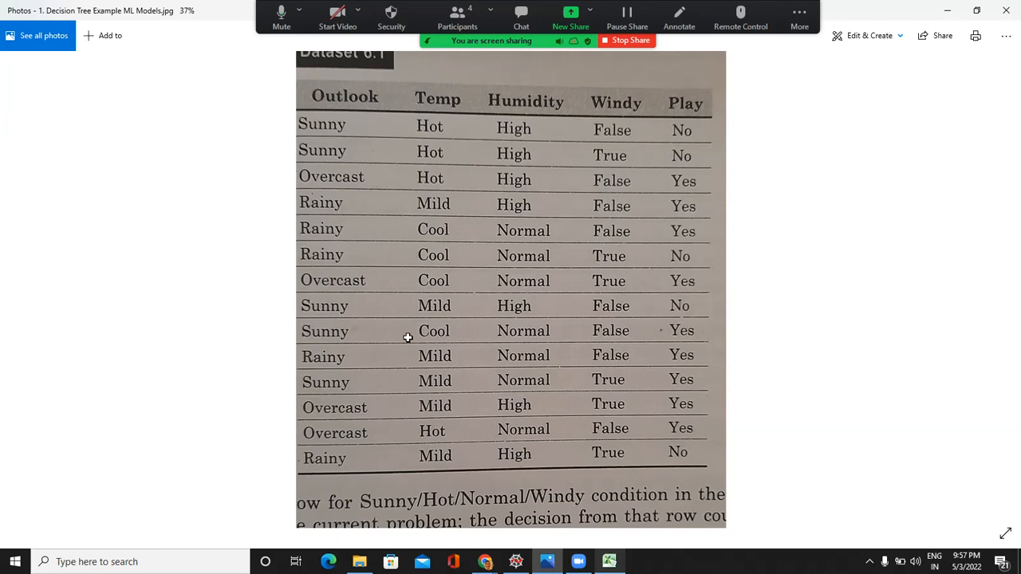
pyautogui.hotkey('alt', 'Tab')
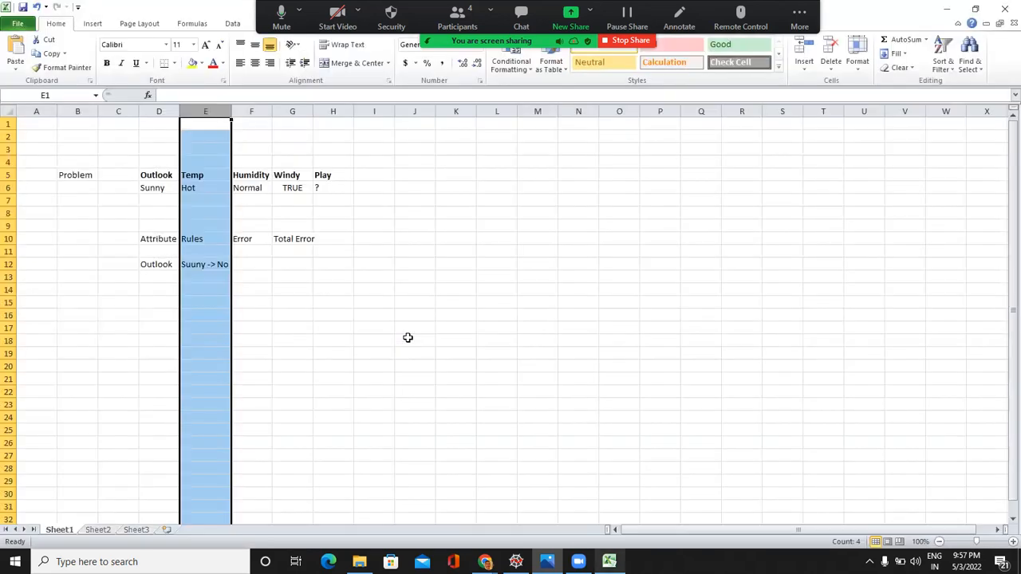
pyautogui.click(194, 265)
pyautogui.doubleClick(195, 265)
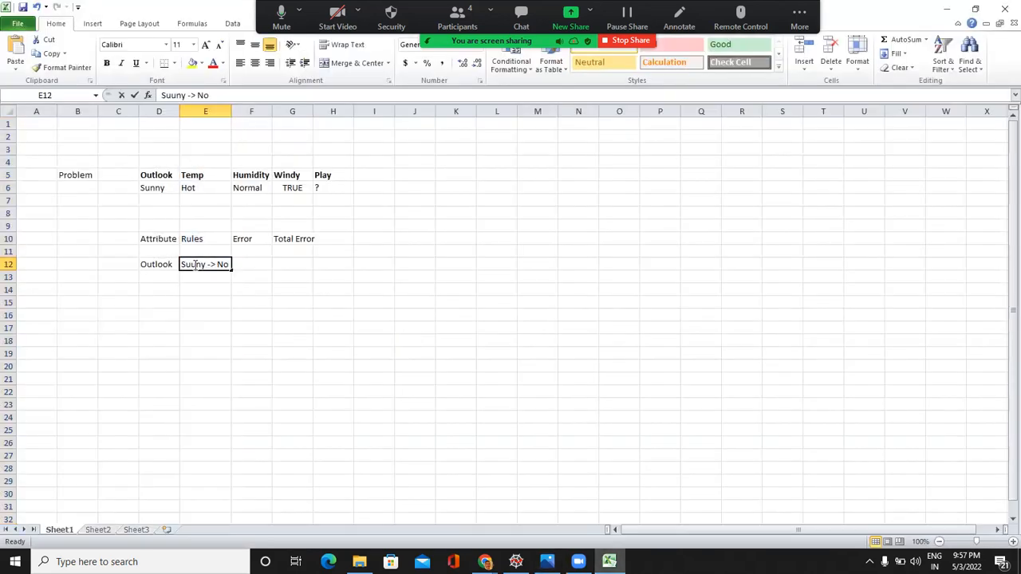
pyautogui.press('BackSpace')
pyautogui.write('n')
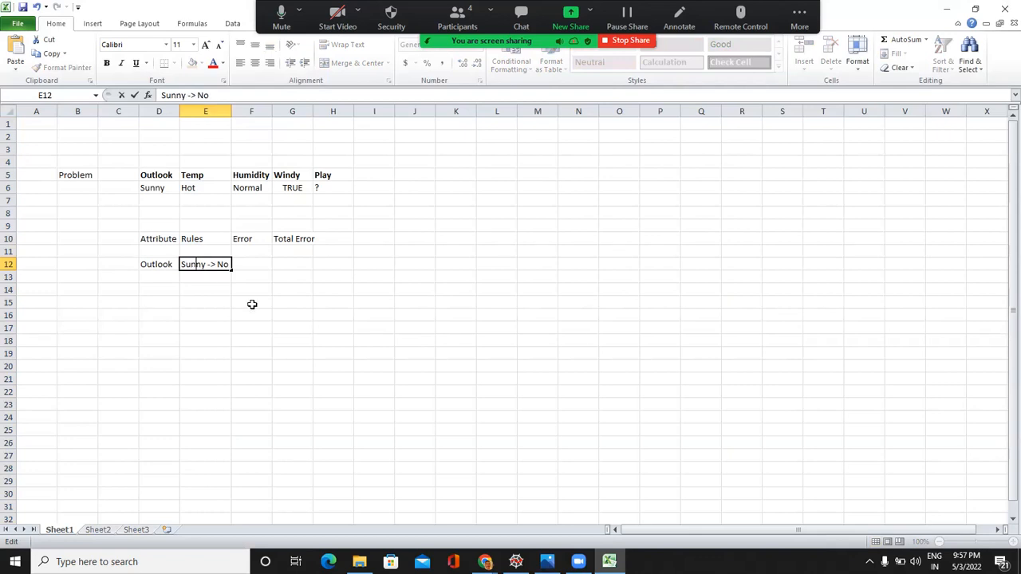
pyautogui.click(256, 301)
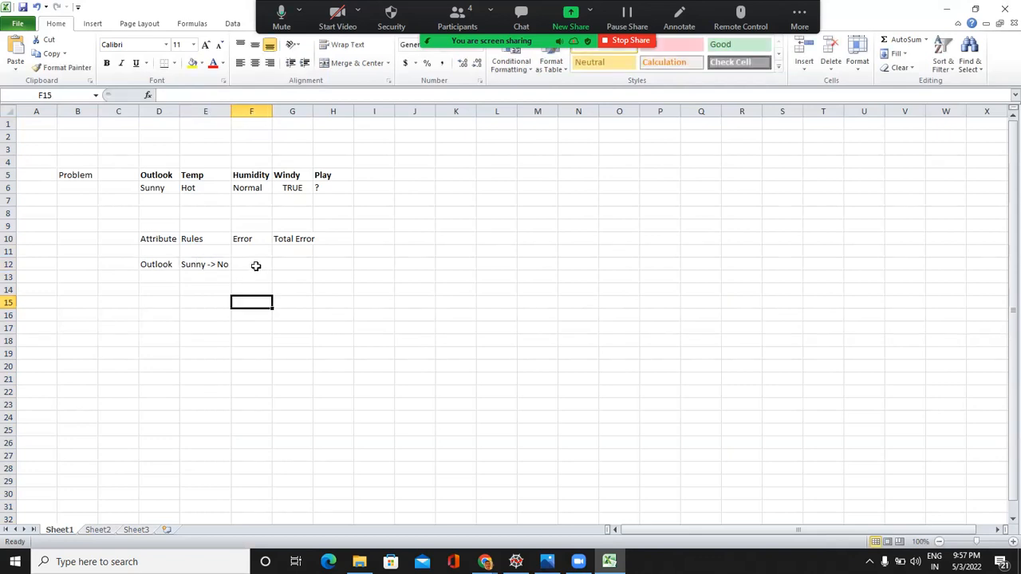
# Consult the Dataset 6.1 photo and enter 2/5 as the Sunny rule's error in cell F12
pyautogui.click(256, 267)
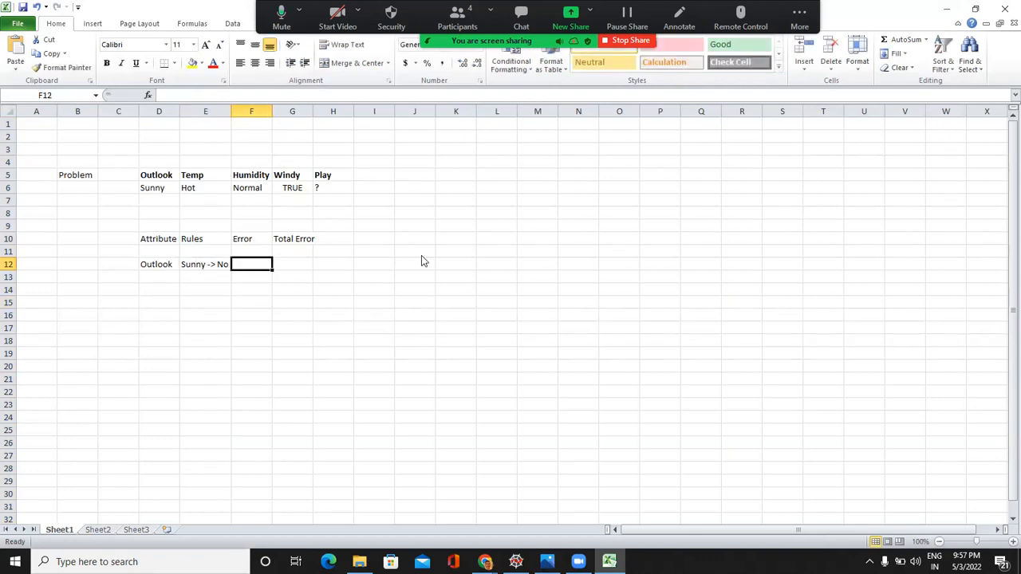
pyautogui.hotkey('alt', 'Tab')
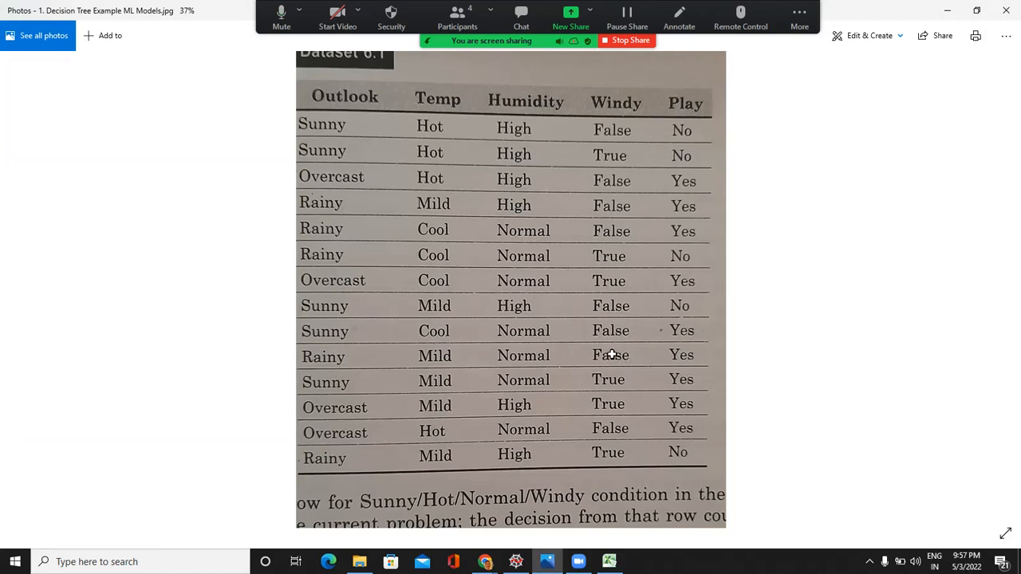
pyautogui.hotkey('alt', 'Tab')
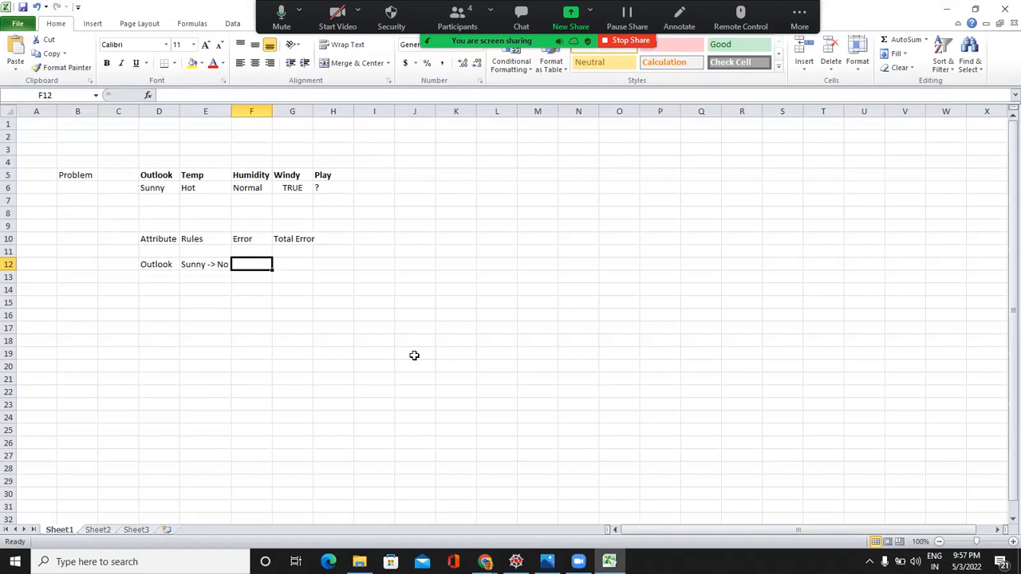
pyautogui.write('2/5')
pyautogui.press('Return')
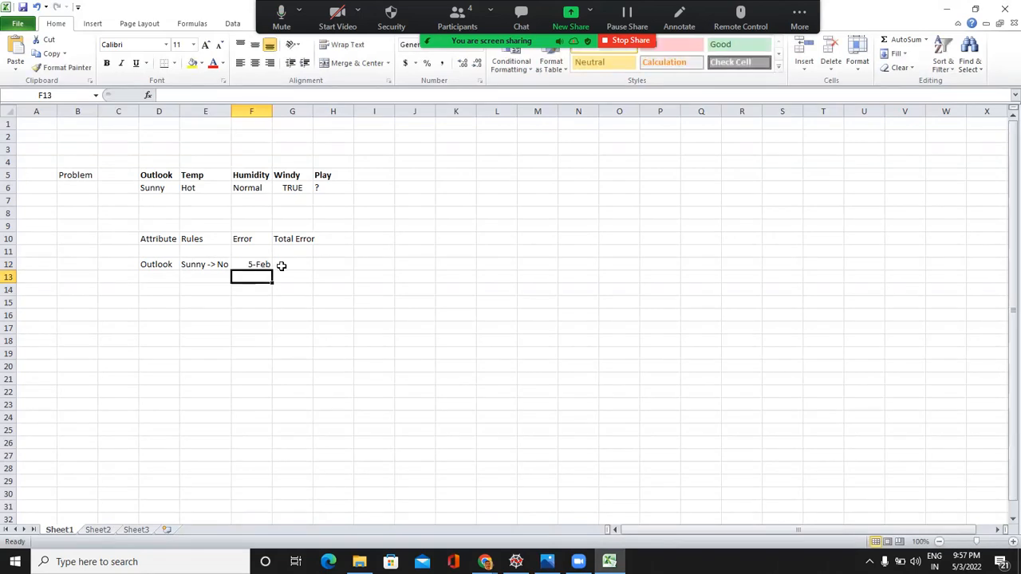
# Try to remove the year from the date in cell F12 so that only 2/5 is left
pyautogui.doubleClick(268, 264)
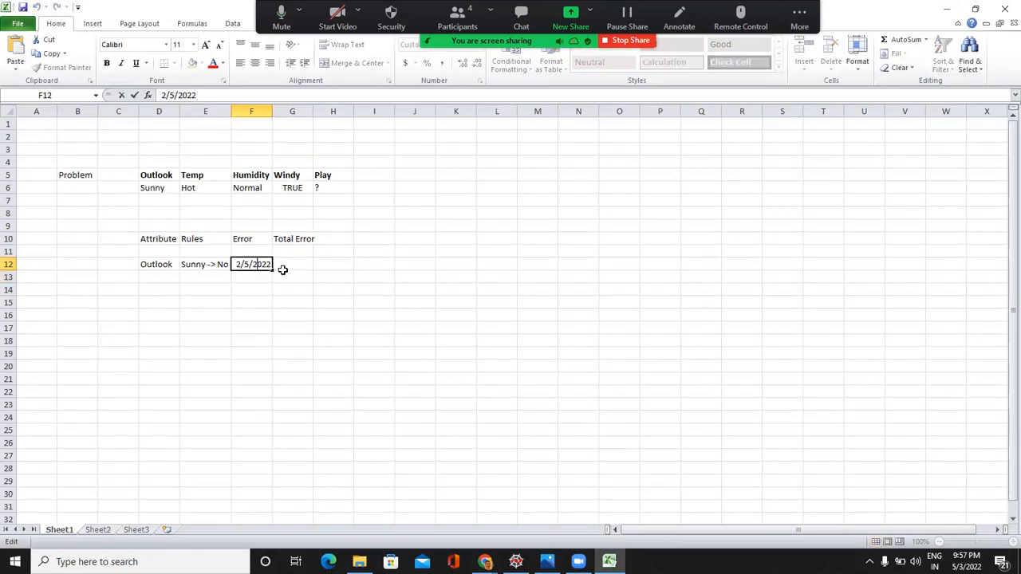
pyautogui.press('BackSpace')
pyautogui.press('BackSpace')
pyautogui.press('BackSpace')
pyautogui.press('BackSpace')
pyautogui.press('BackSpace')
pyautogui.press('Return')
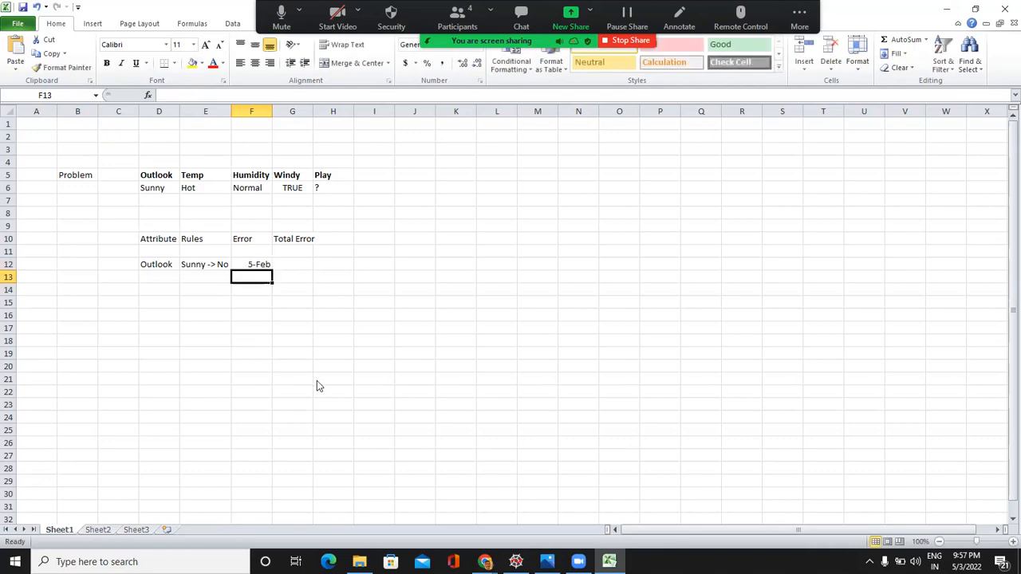
# Format cell F12 with the Number category and two decimal places
pyautogui.press('Up')
pyautogui.hotkey('shift', 'F10')
pyautogui.press('Down')
pyautogui.press('Down')
pyautogui.press('Down')
pyautogui.press('Down')
pyautogui.press('Down')
pyautogui.press('Down')
pyautogui.press('Down')
pyautogui.press('Down')
pyautogui.press('Down')
pyautogui.press('Down')
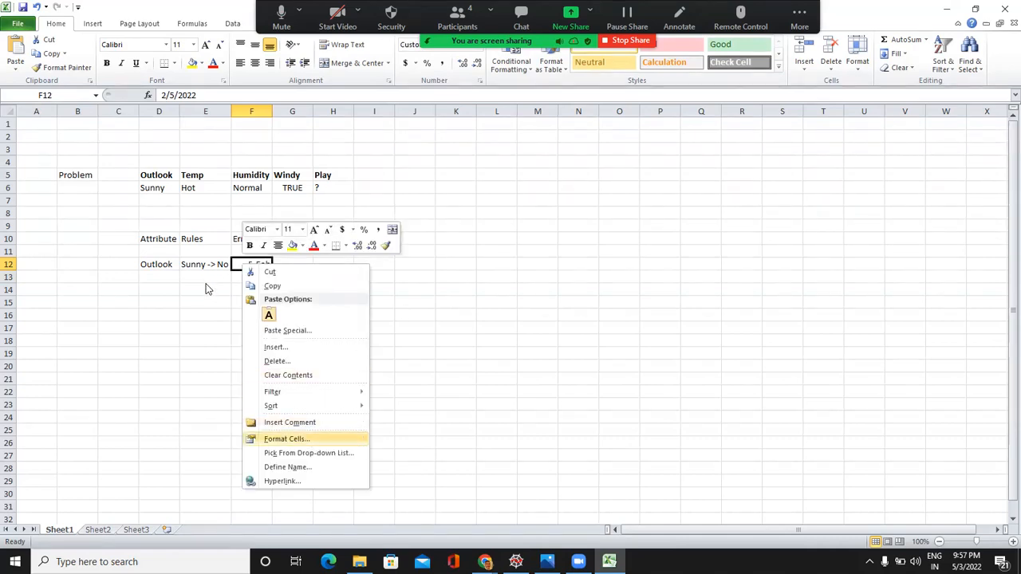
pyautogui.press('Return')
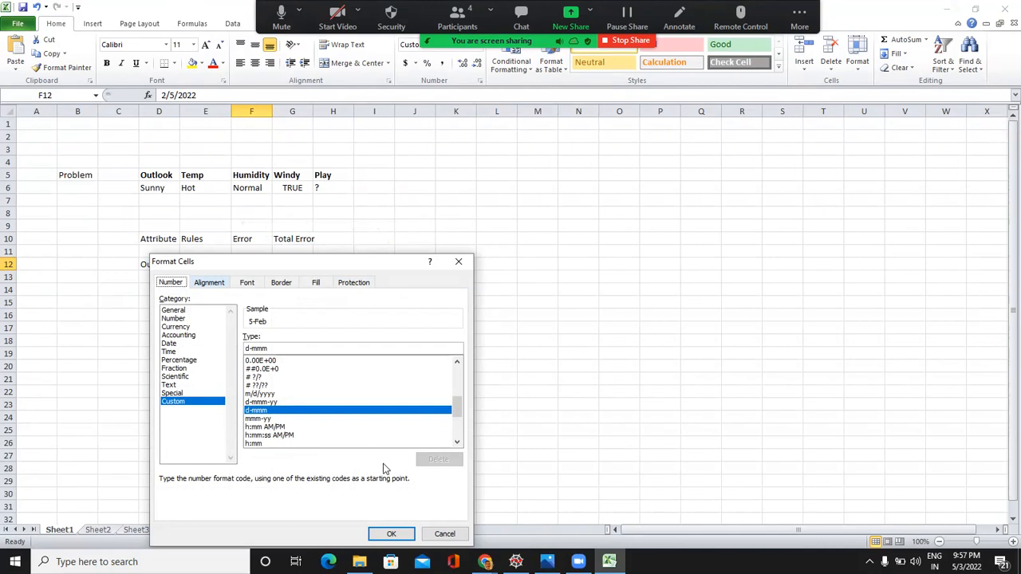
pyautogui.press('Tab')
pyautogui.press('n')
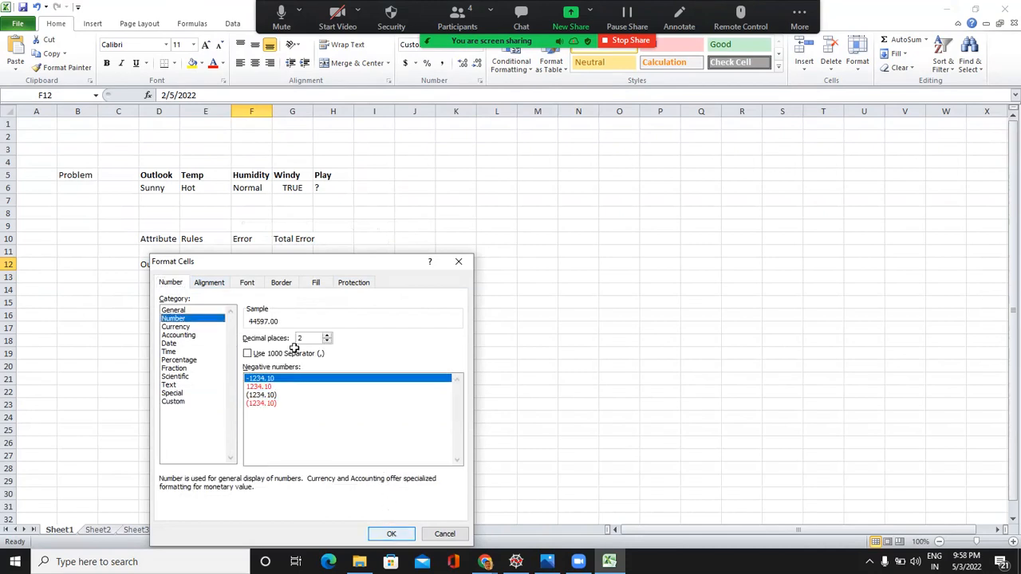
pyautogui.press('Return')
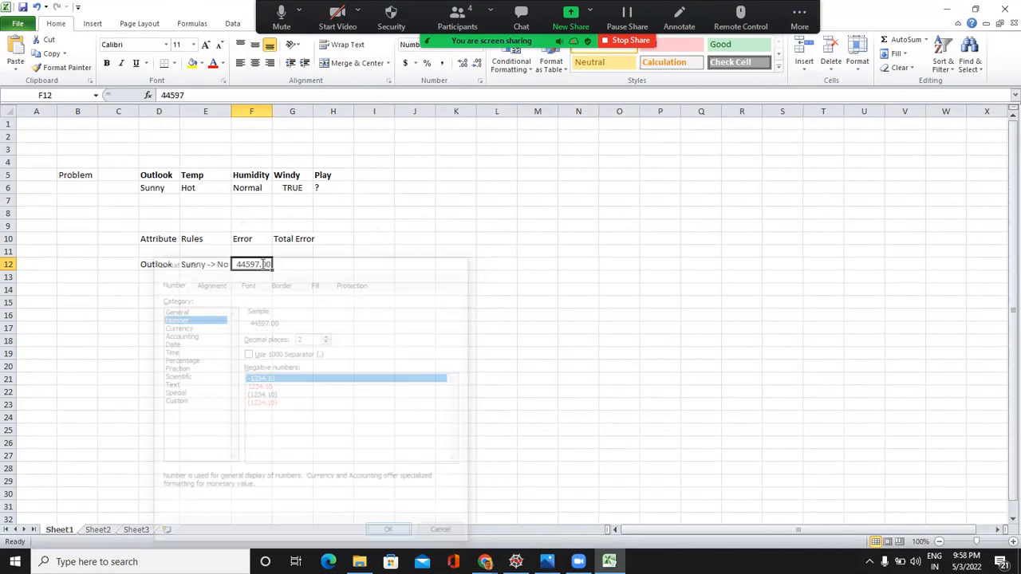
# Replace the content of cell F12 with the formula =2/5 as the Sunny rule's error
pyautogui.press('F2')
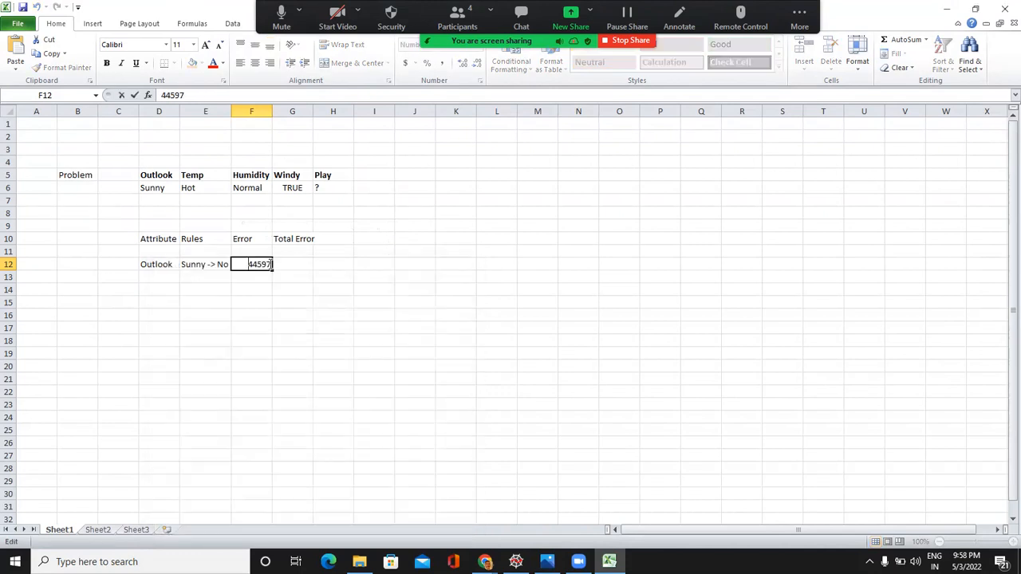
pyautogui.press('BackSpace')
pyautogui.press('BackSpace')
pyautogui.press('BackSpace')
pyautogui.press('BackSpace')
pyautogui.press('BackSpace')
pyautogui.write('=2/5')
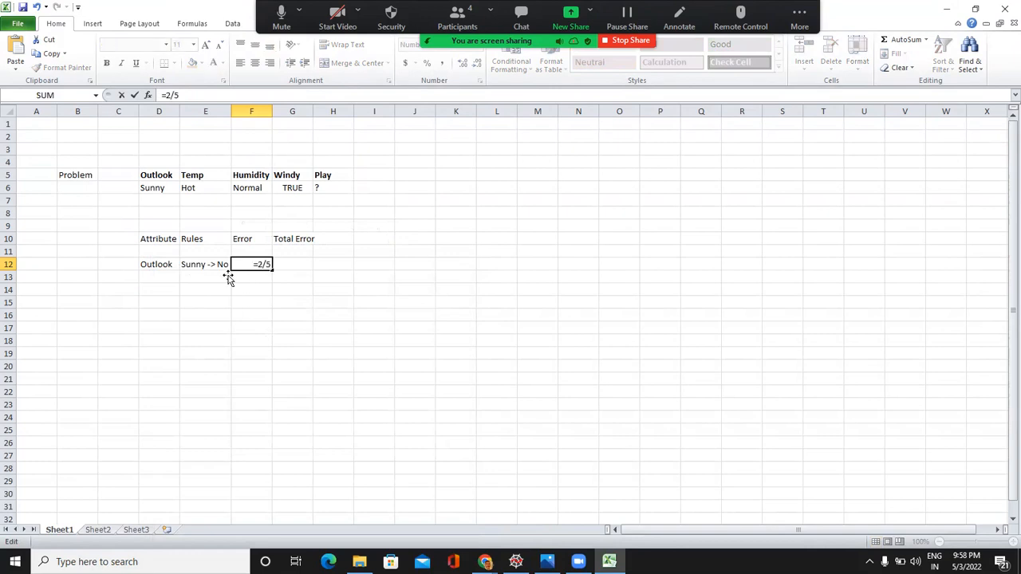
pyautogui.press('Return')
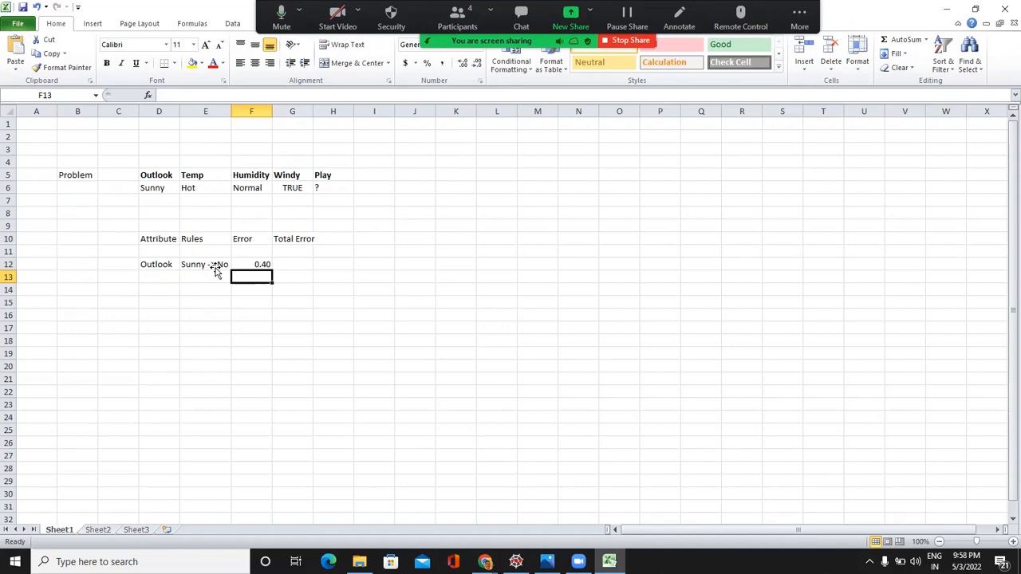
# Compare the Sunny rule in E12 and its error formula in F12 with the Sunny rows in the Dataset 6.1 photo
pyautogui.click(216, 268)
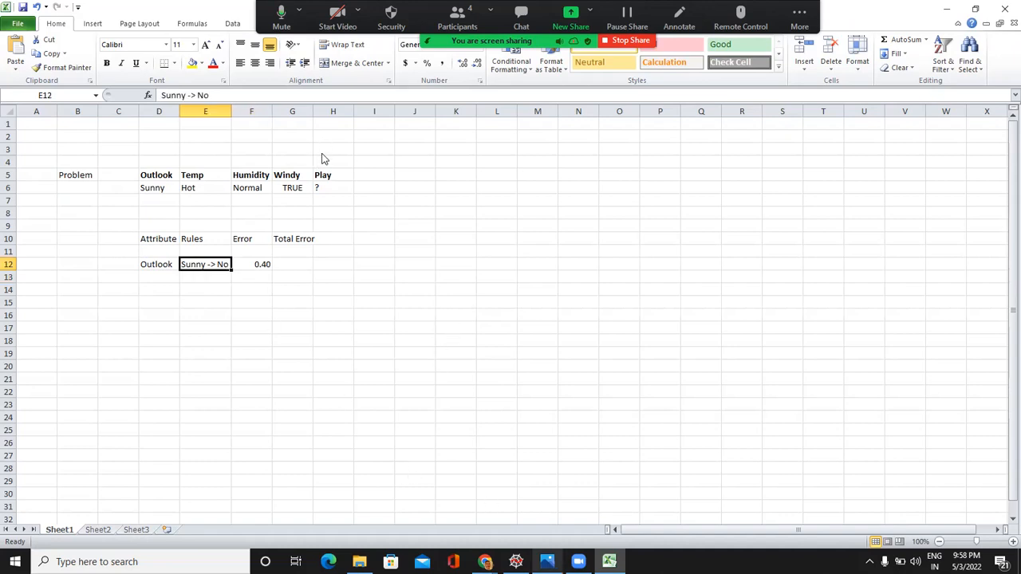
pyautogui.hotkey('alt', 'Tab')
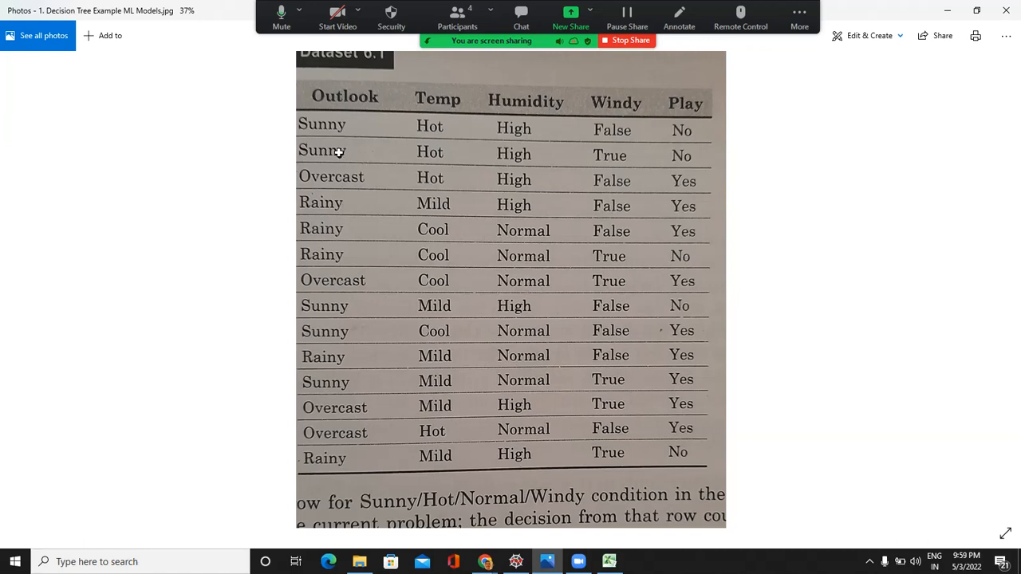
pyautogui.hotkey('alt', 'Tab')
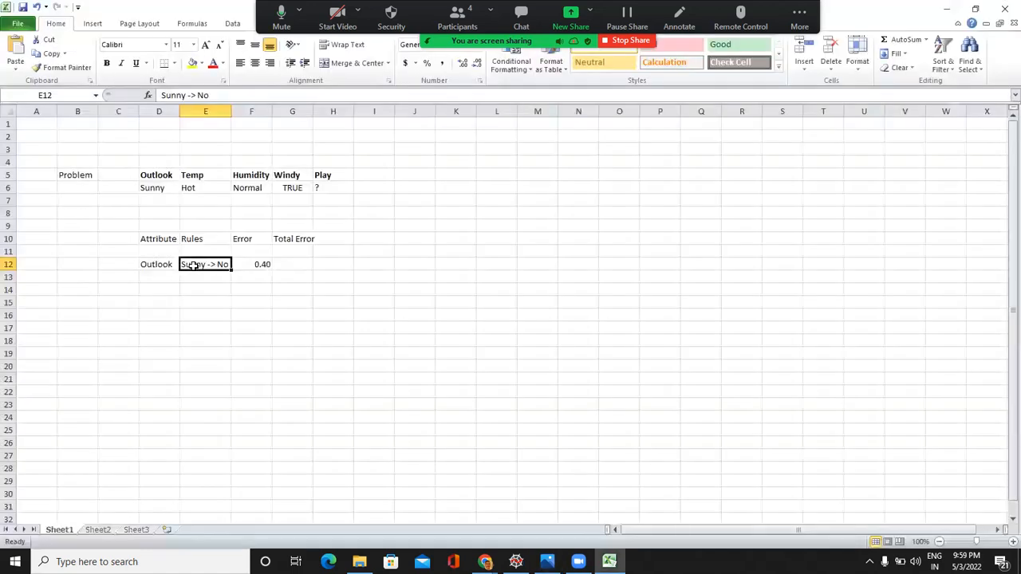
pyautogui.click(240, 269)
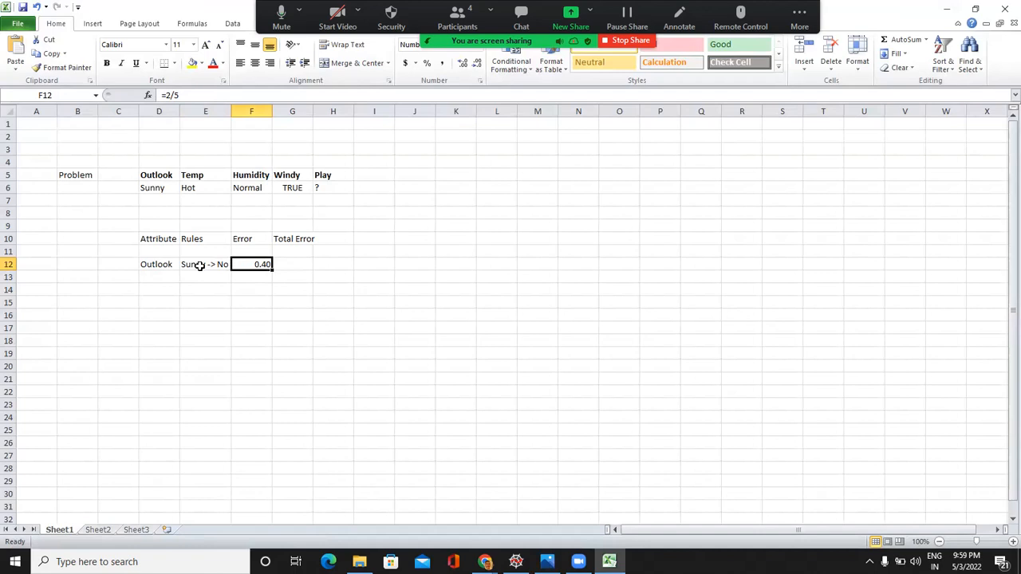
pyautogui.press('Left')
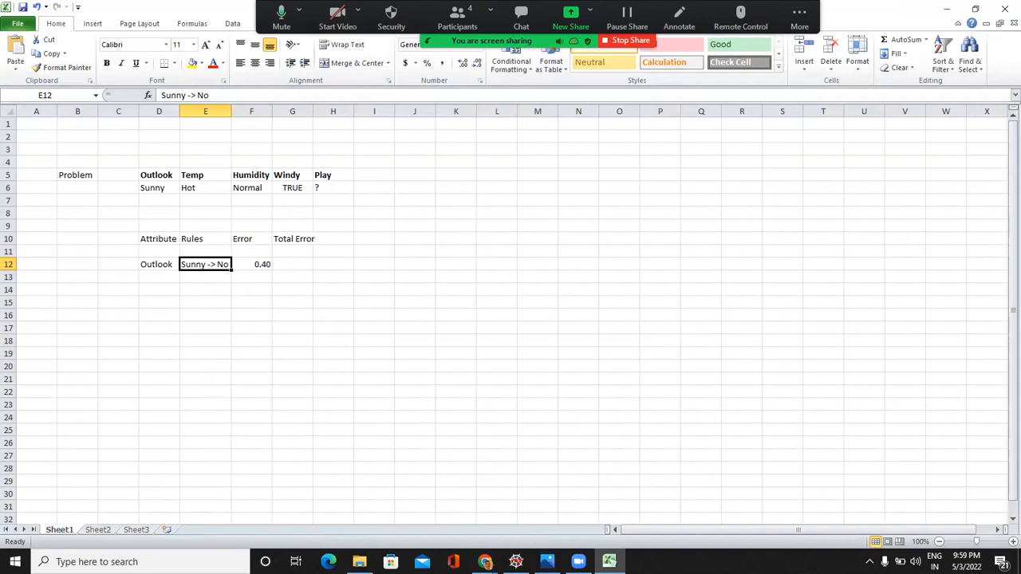
pyautogui.hotkey('alt', 'Tab')
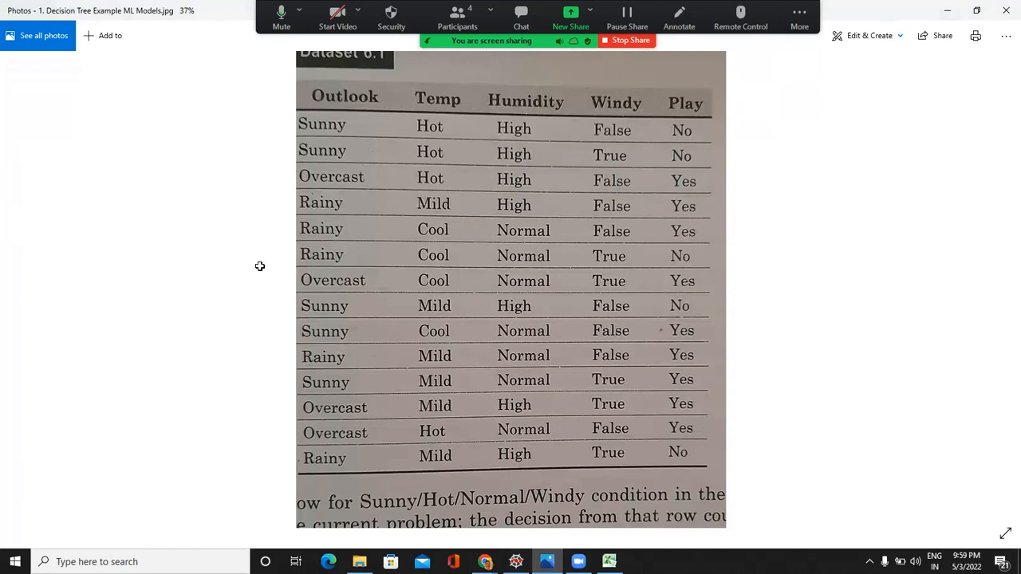
pyautogui.hotkey('alt', 'Tab')
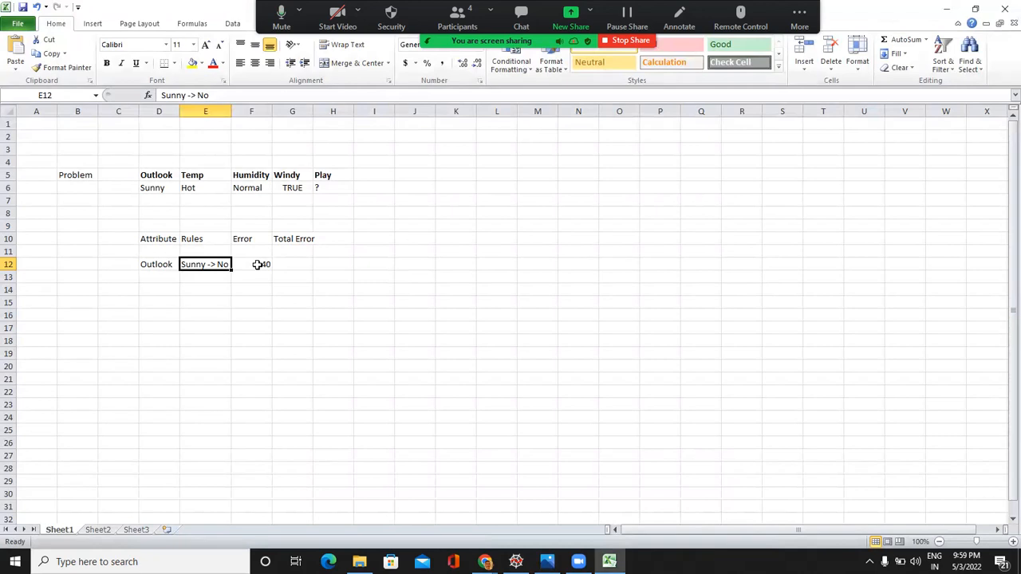
pyautogui.press('alt')
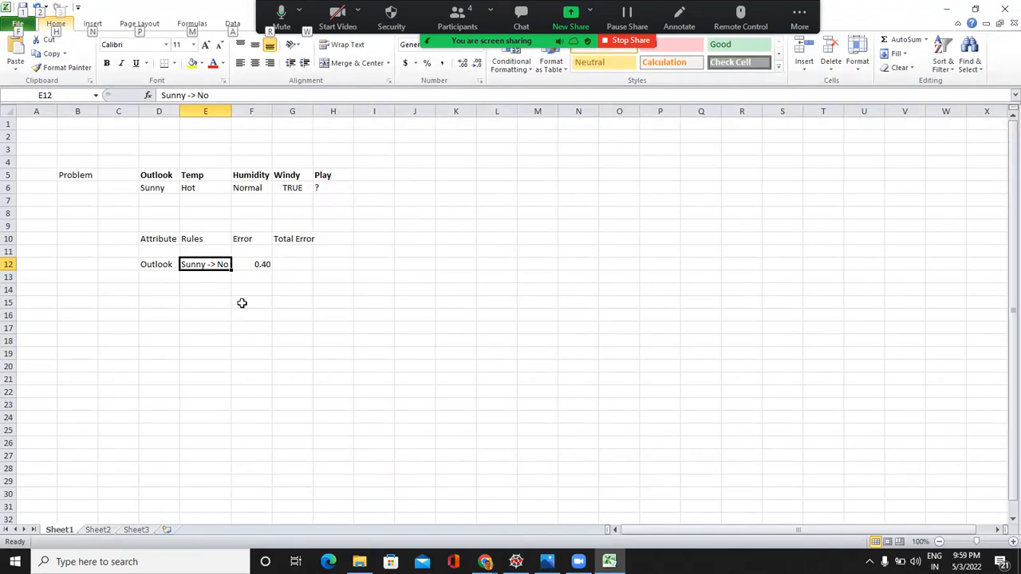
pyautogui.press('Escape')
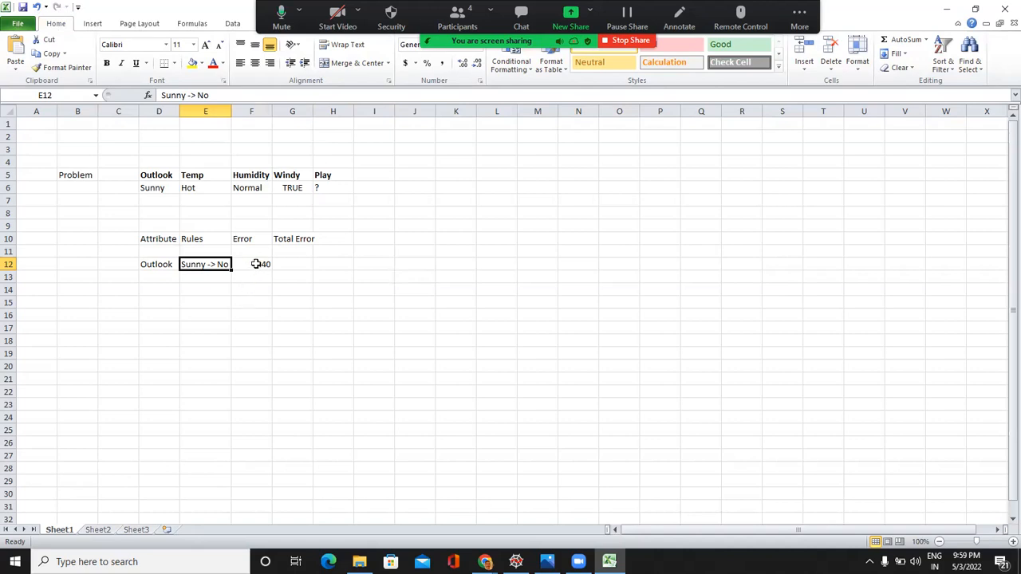
pyautogui.press('Right')
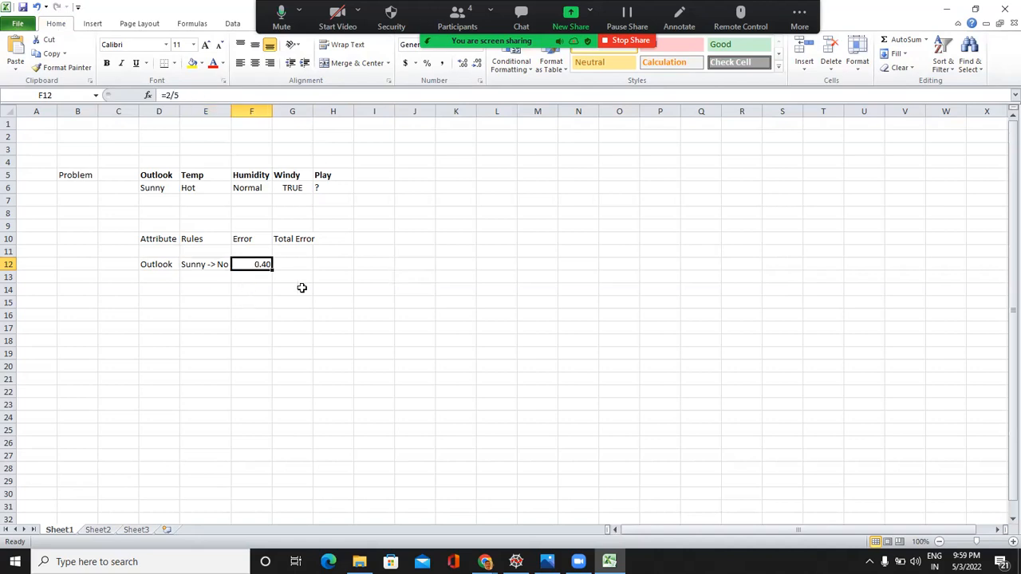
pyautogui.press('F2')
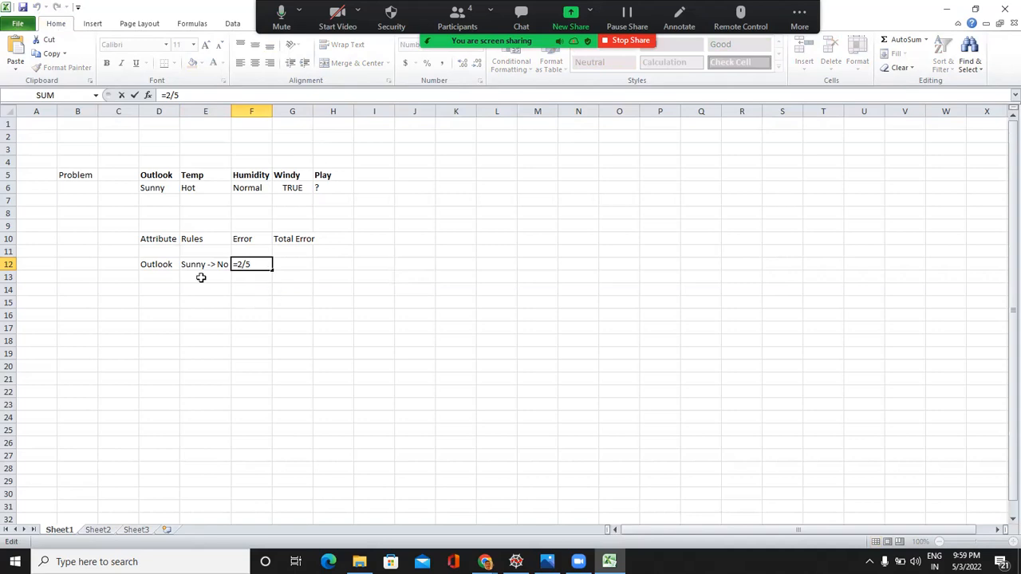
pyautogui.press('Return')
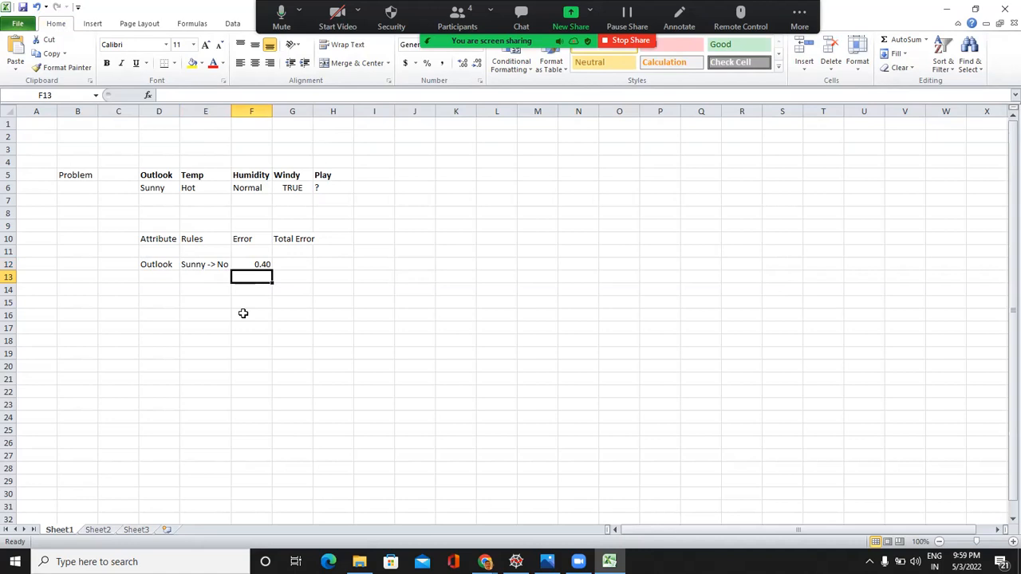
pyautogui.press('Up')
pyautogui.press('Left')
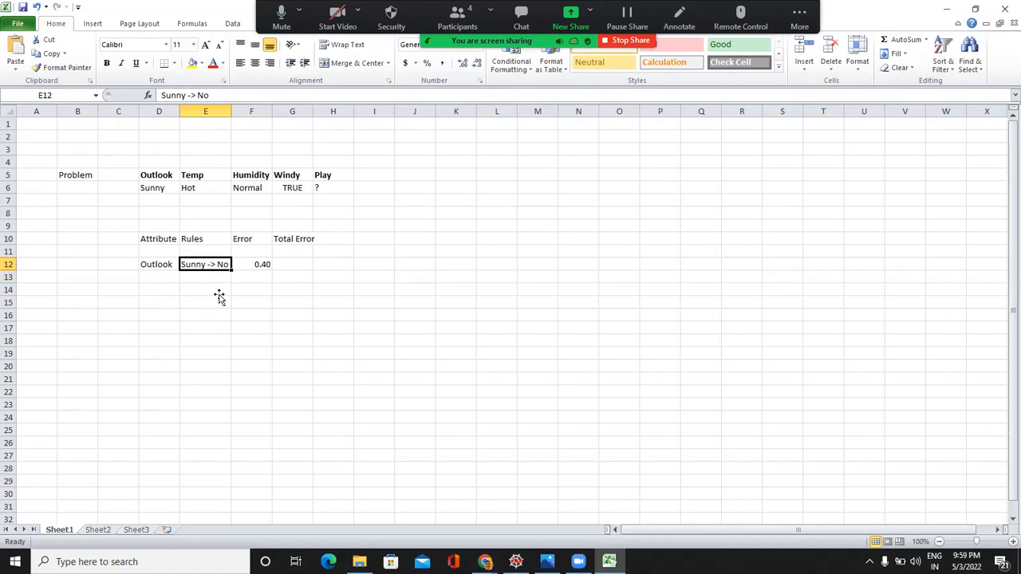
# Enter the rule Overcast -> Yes in cell E14, checking the Overcast rows in the Dataset 6.1 photo
pyautogui.click(217, 291)
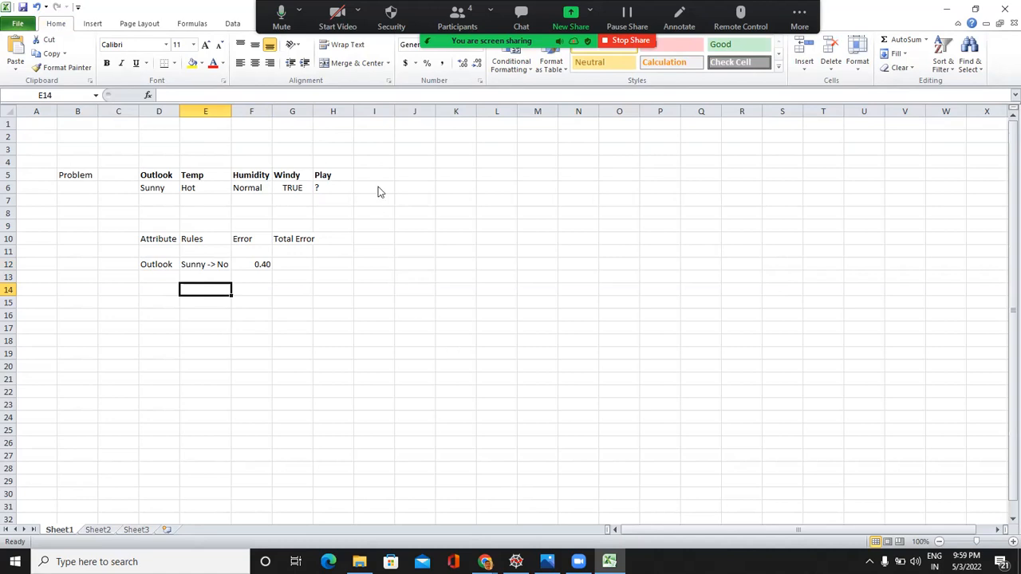
pyautogui.hotkey('alt', 'Tab')
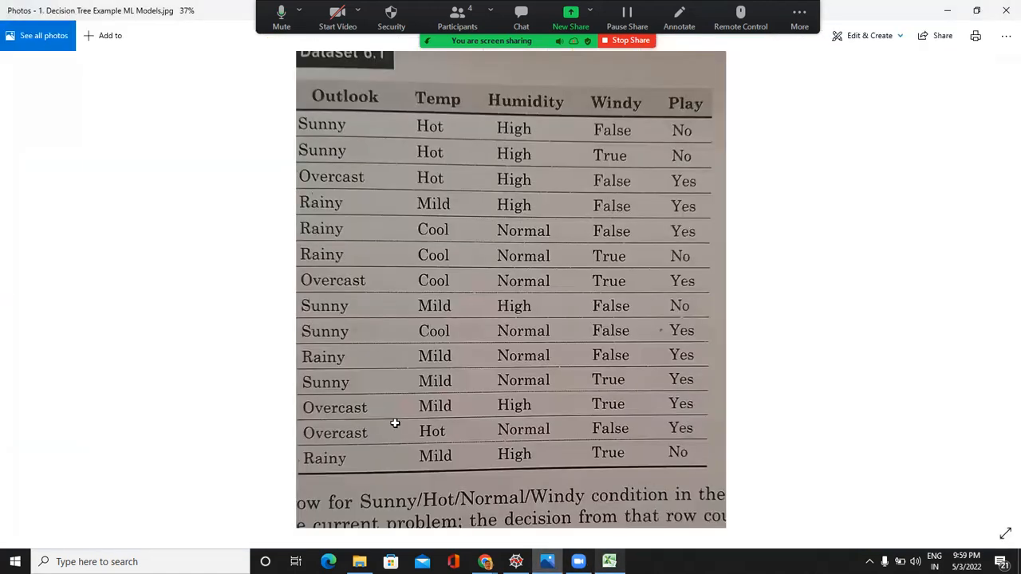
pyautogui.hotkey('alt', 'Tab')
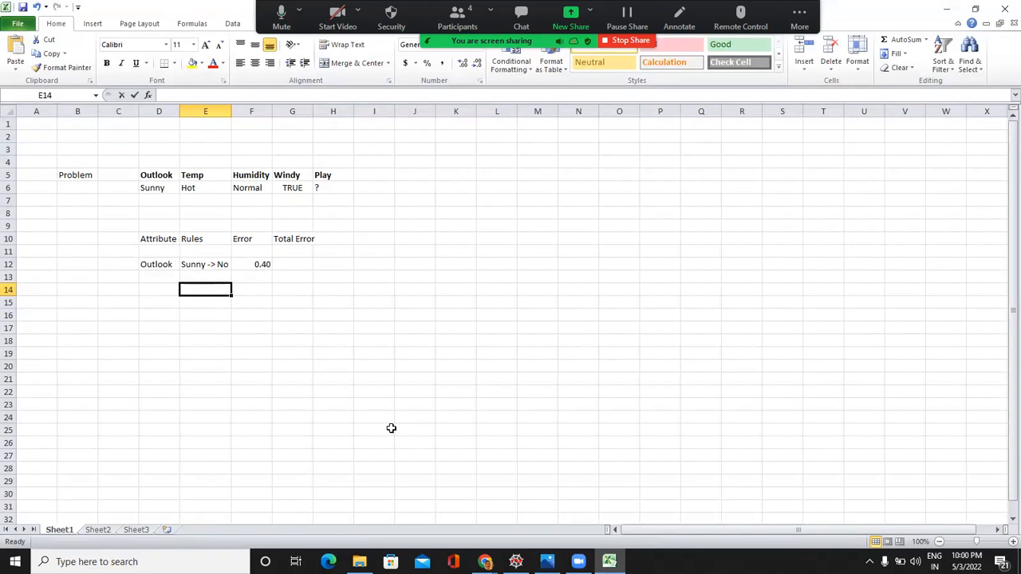
pyautogui.write('Overcast')
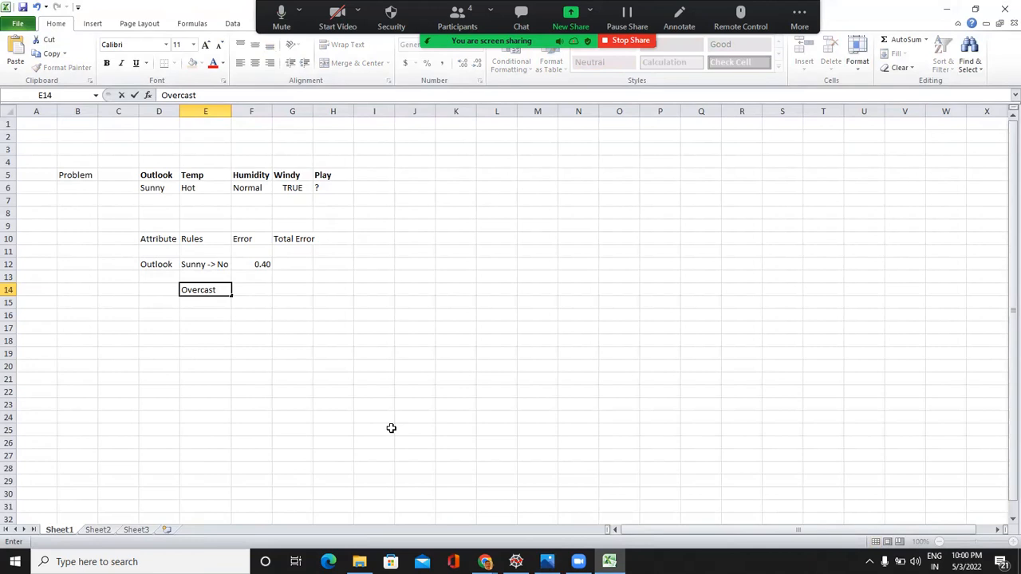
pyautogui.press('alt')
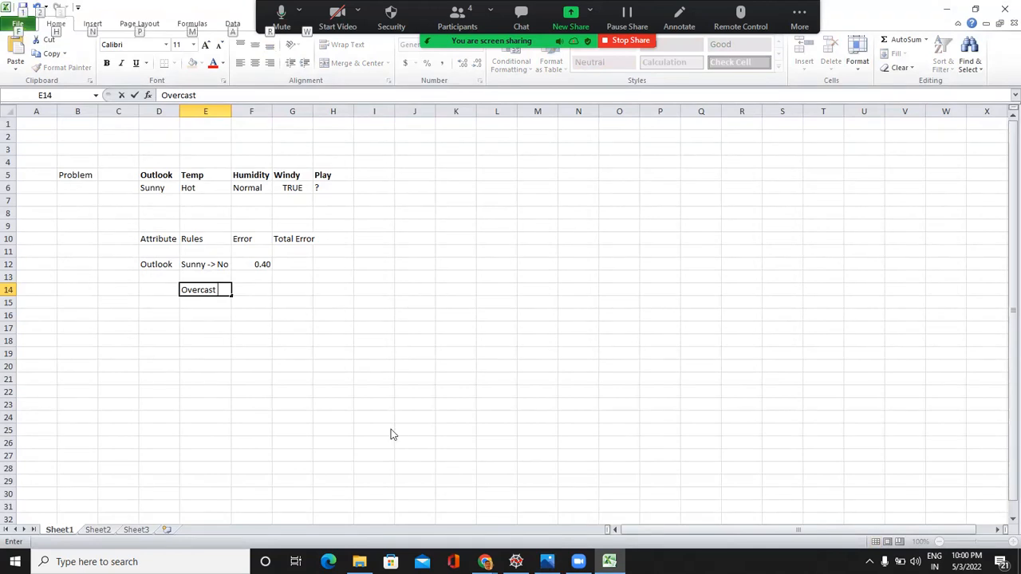
pyautogui.hotkey('alt', 'Tab')
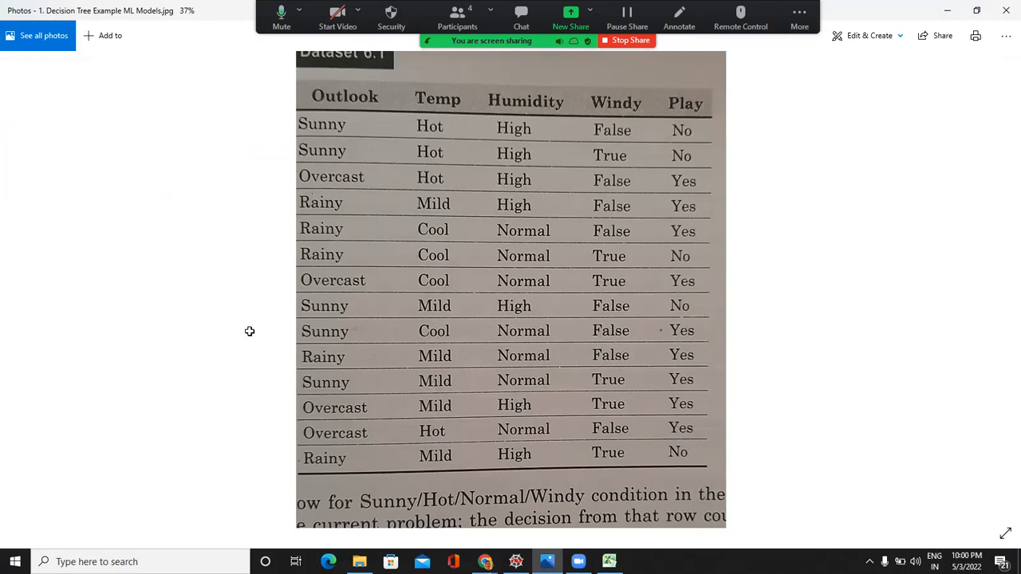
pyautogui.hotkey('alt', 'Tab')
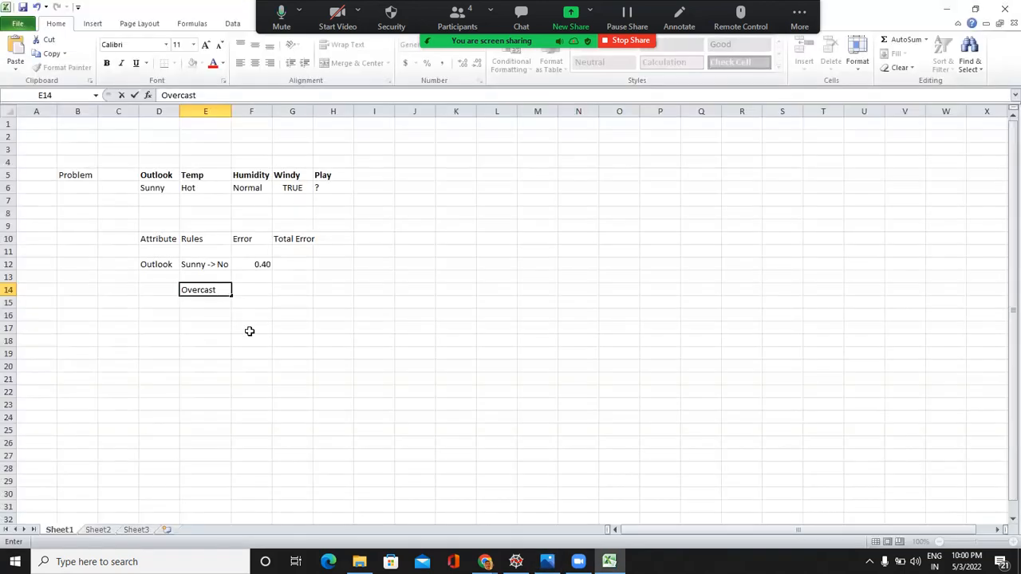
pyautogui.write('> Yes')
pyautogui.press('Tab')
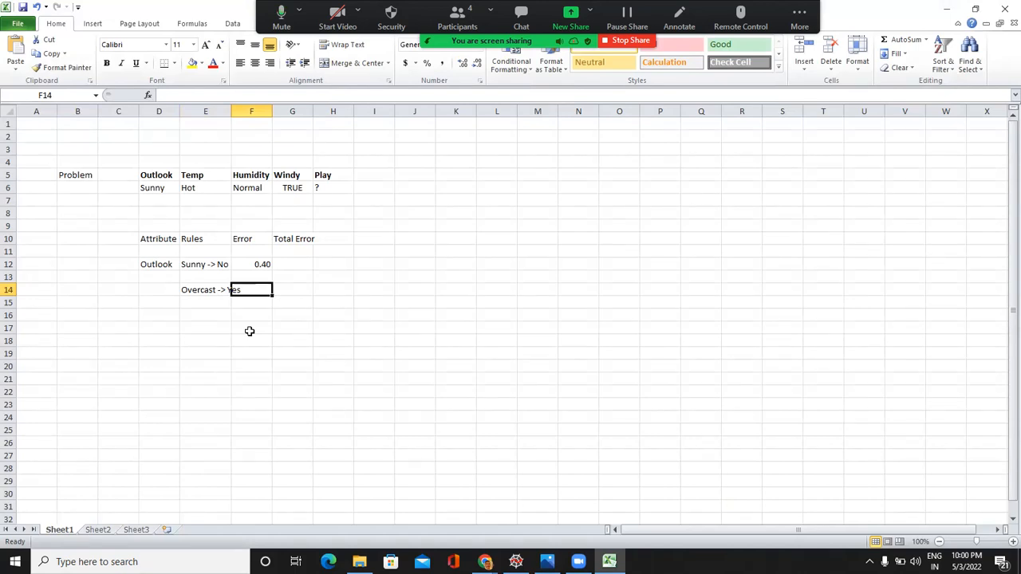
# Enter =0/4 in F14 as the Overcast rule's error and autofit column E so the full rule text fits
pyautogui.write('=0')
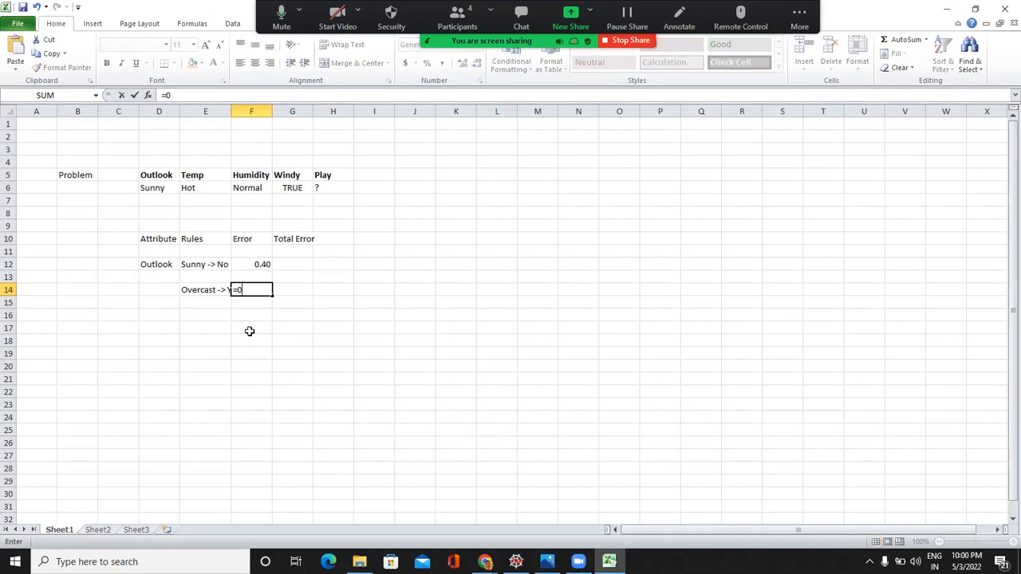
pyautogui.write('/4')
pyautogui.click(206, 302)
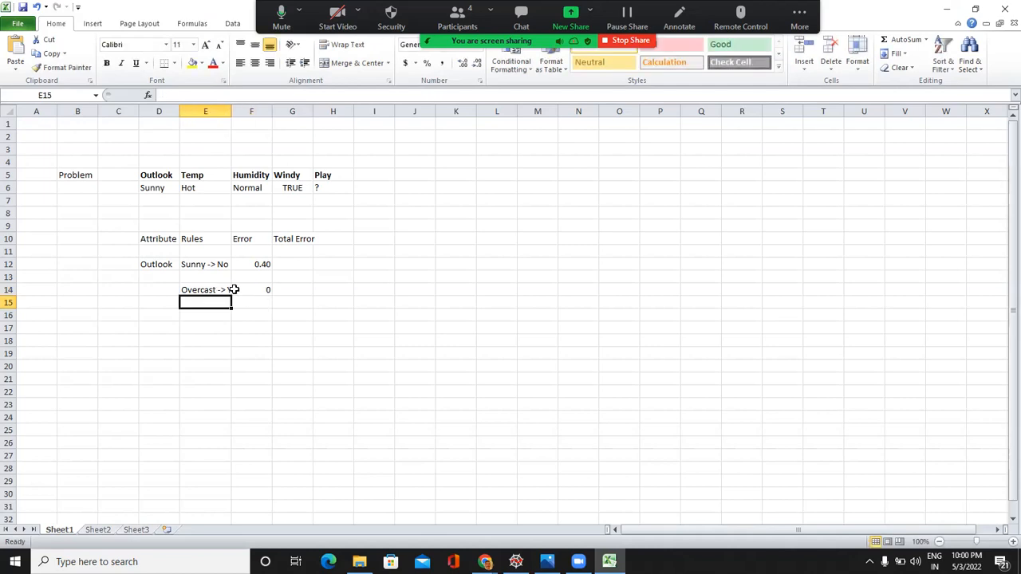
pyautogui.doubleClick(231, 111)
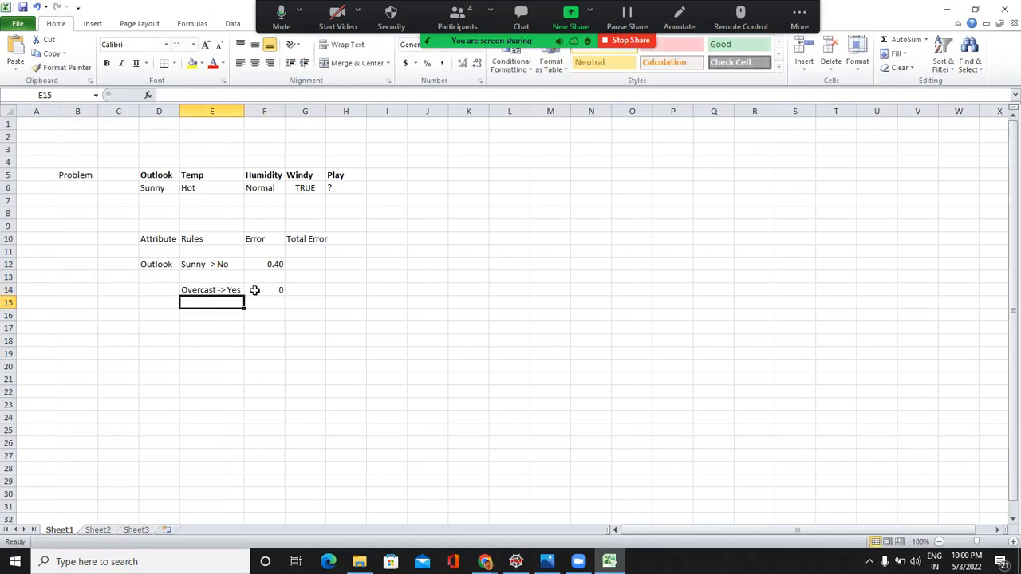
pyautogui.click(254, 289)
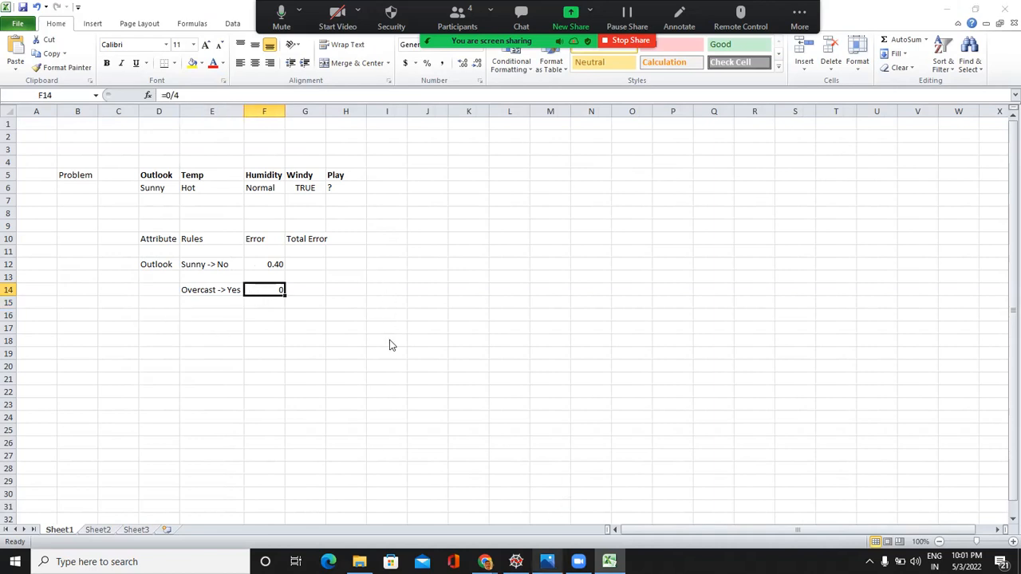
# Enter the rule Rainy -> Yes in cell E16, based on the Rainy rows in the Dataset 6.1 photo
pyautogui.hotkey('alt', 'Tab')
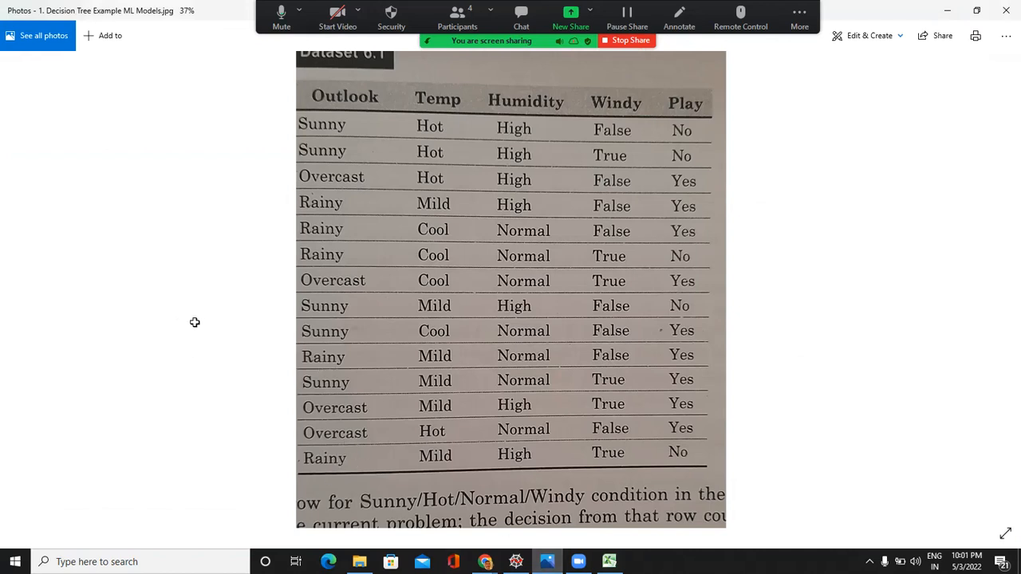
pyautogui.hotkey('alt', 'Tab')
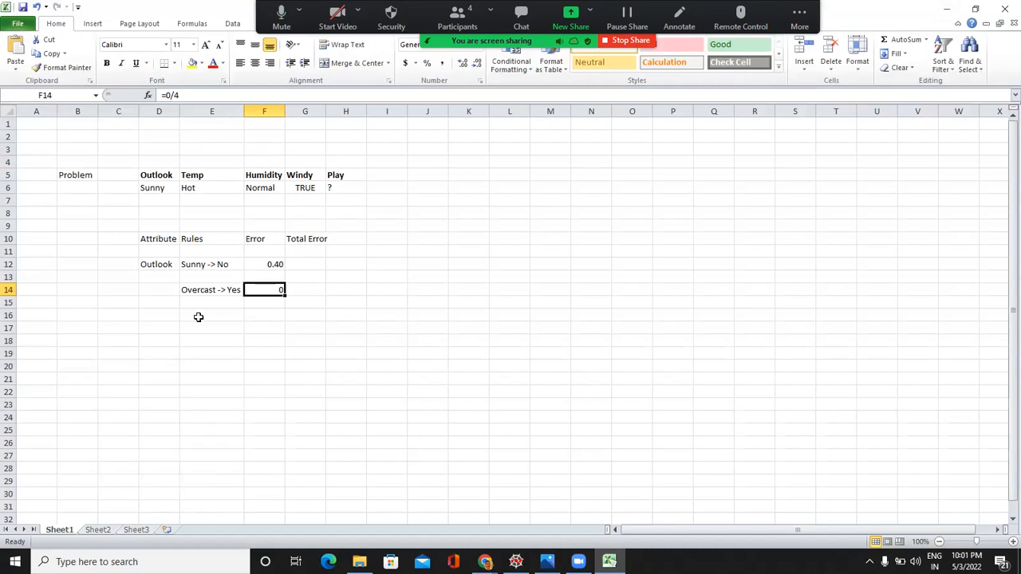
pyautogui.click(198, 317)
pyautogui.write('Rain')
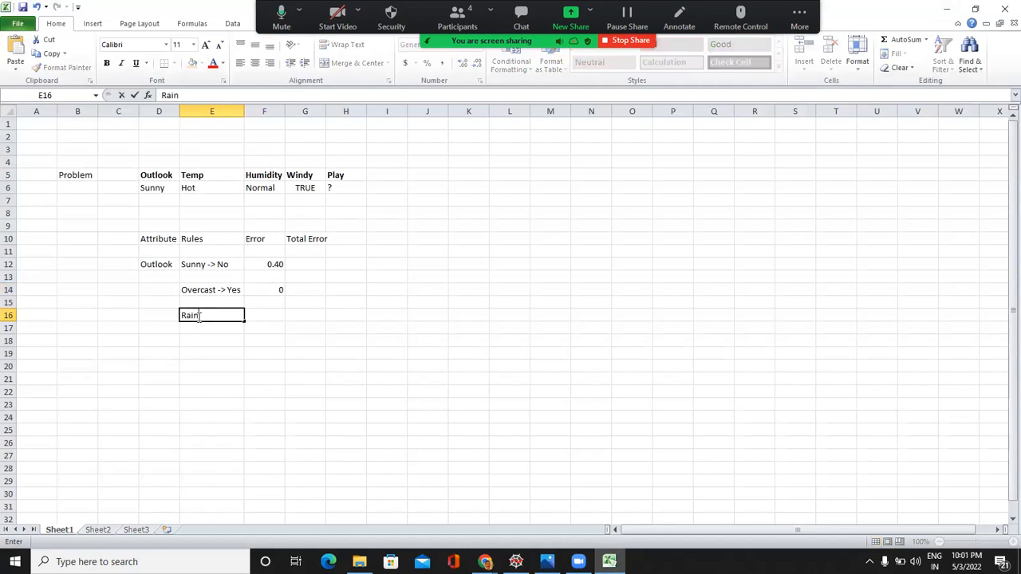
pyautogui.write('y ->')
pyautogui.hotkey('alt', 'Tab')
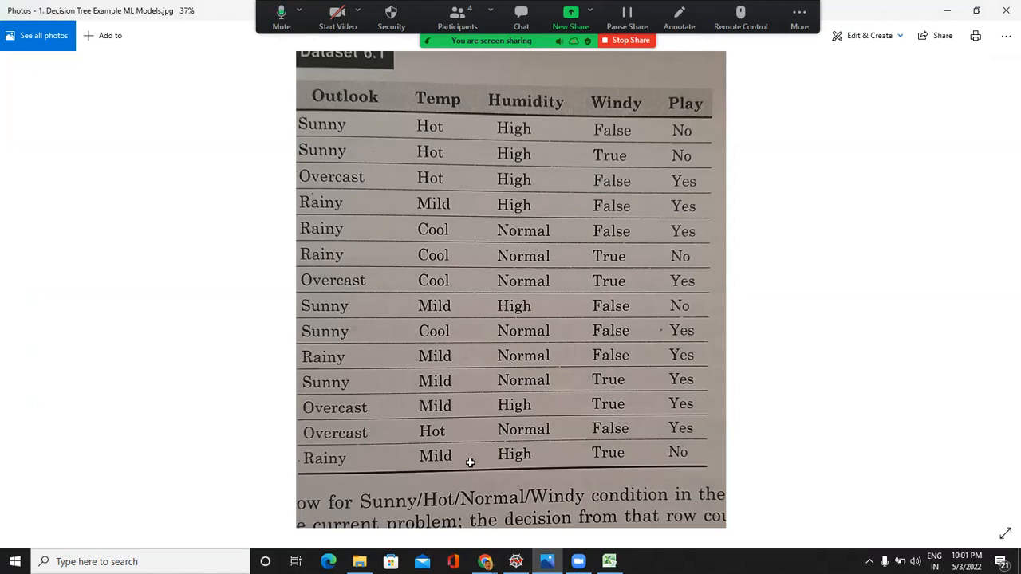
pyautogui.hotkey('alt', 'Tab')
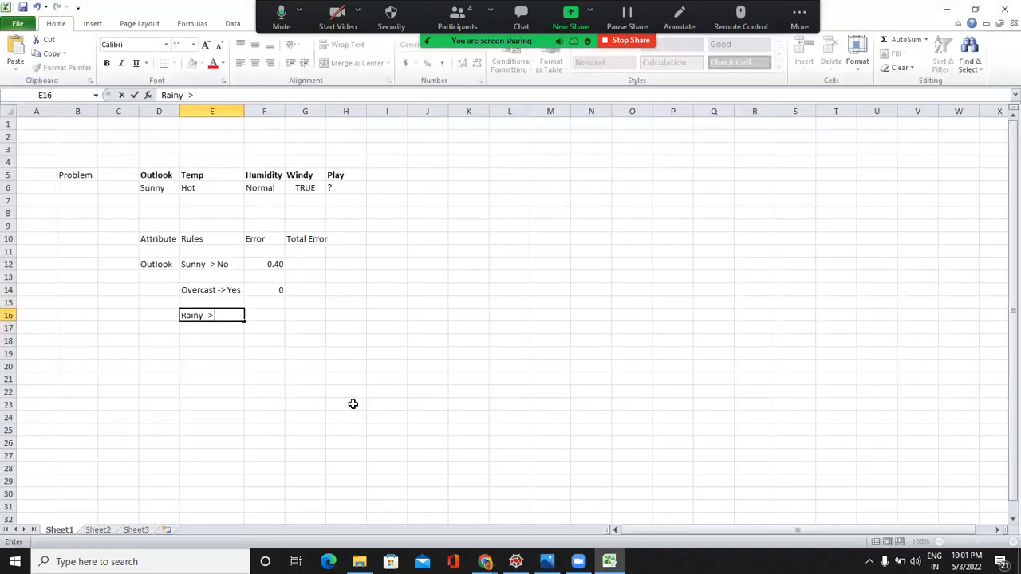
pyautogui.write('Yes')
pyautogui.press('Tab')
# Check the Rainy rows in the Dataset 6.1 photo and enter =2/5 in F16 as the Rainy rule's error
pyautogui.hotkey('alt', 'Tab')
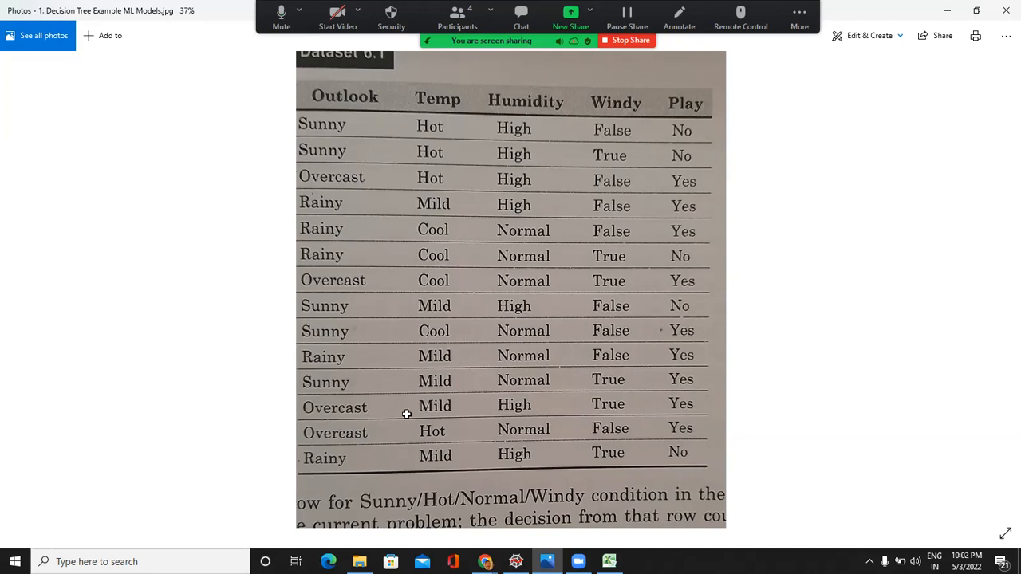
pyautogui.hotkey('alt', 'Tab')
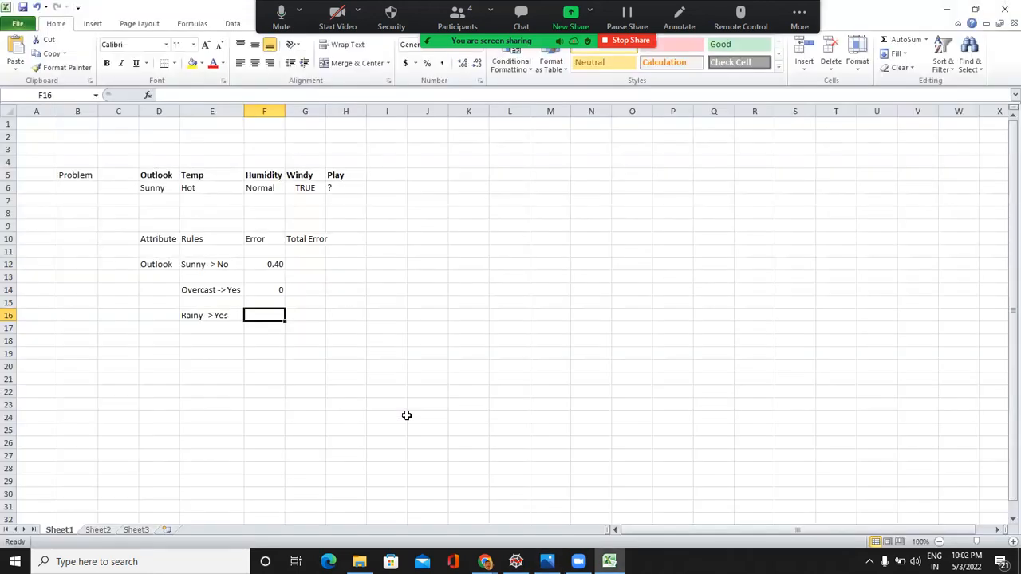
pyautogui.write('=2/')
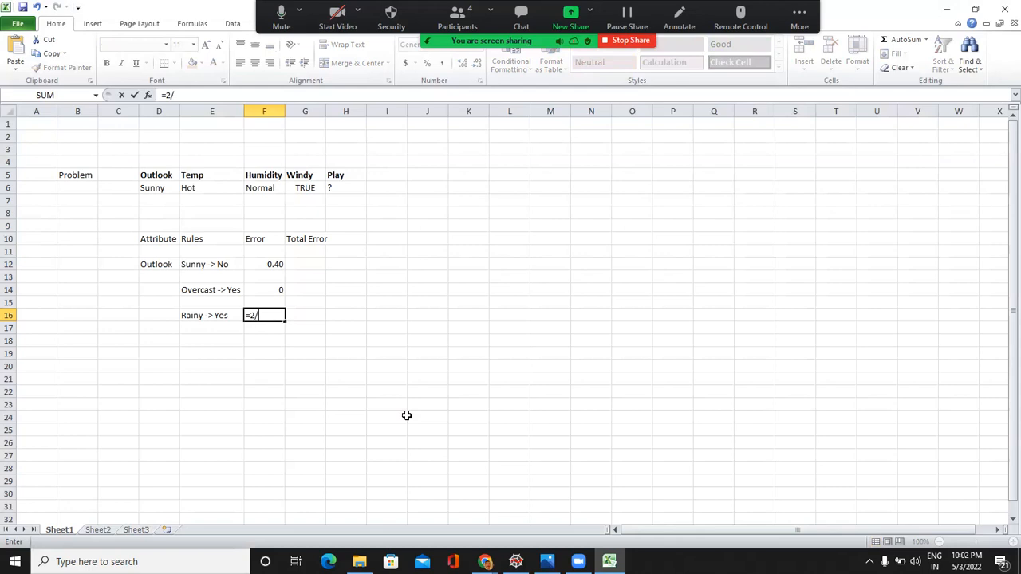
pyautogui.write('5')
pyautogui.press('Return')
# Enter the formula =4/14 in cell G17 as the total error of the Outlook attribute
pyautogui.click(311, 323)
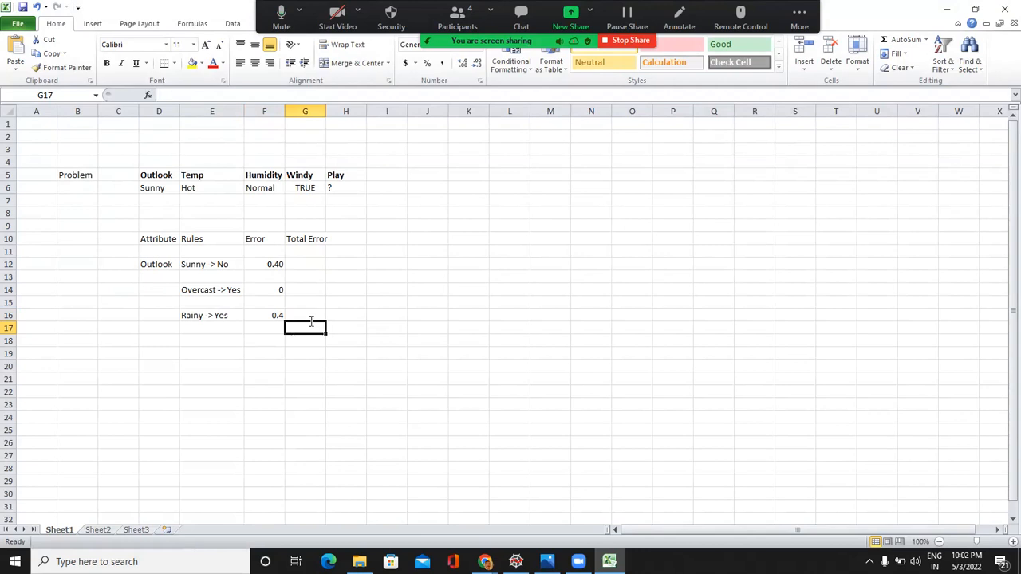
pyautogui.write('=F12')
pyautogui.press('BackSpace')
pyautogui.press('BackSpace')
pyautogui.press('BackSpace')
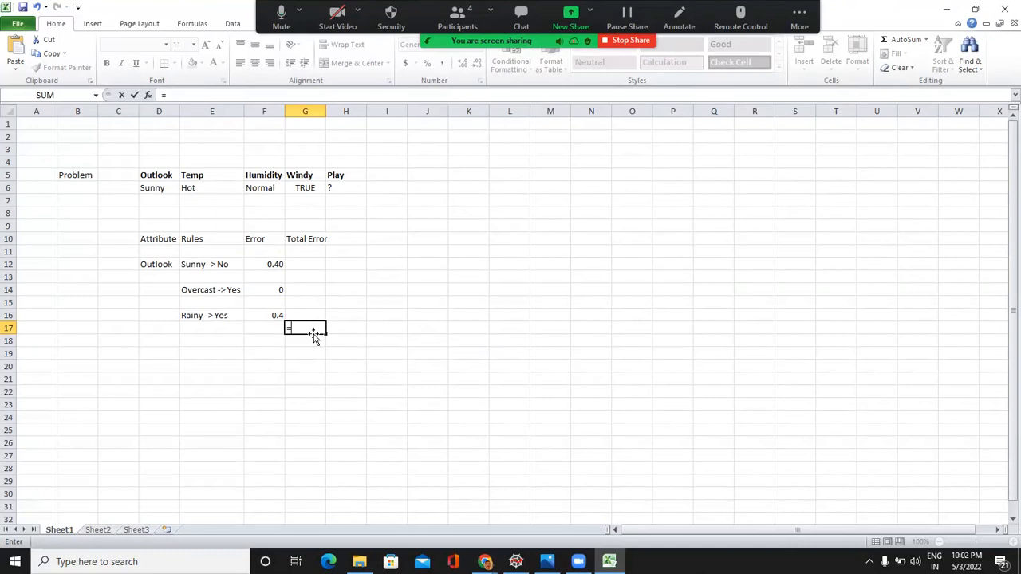
pyautogui.write('4/14')
pyautogui.press('Return')
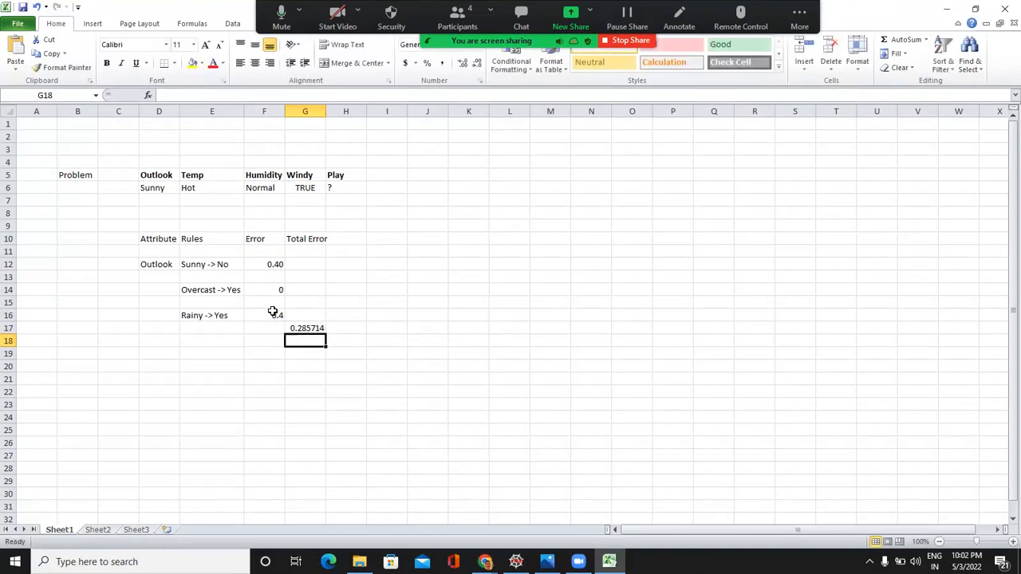
# Add up the three Outlook rule errors in cell G19 with the formula =SUM(F12:F16)
pyautogui.moveTo(269, 264); pyautogui.dragTo(272, 314)
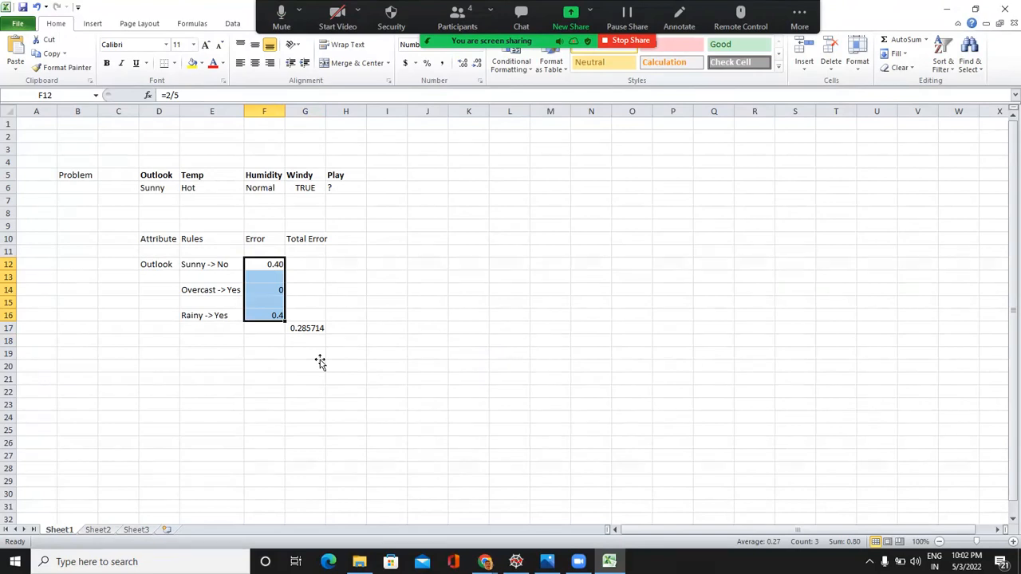
pyautogui.click(319, 356)
pyautogui.write('=')
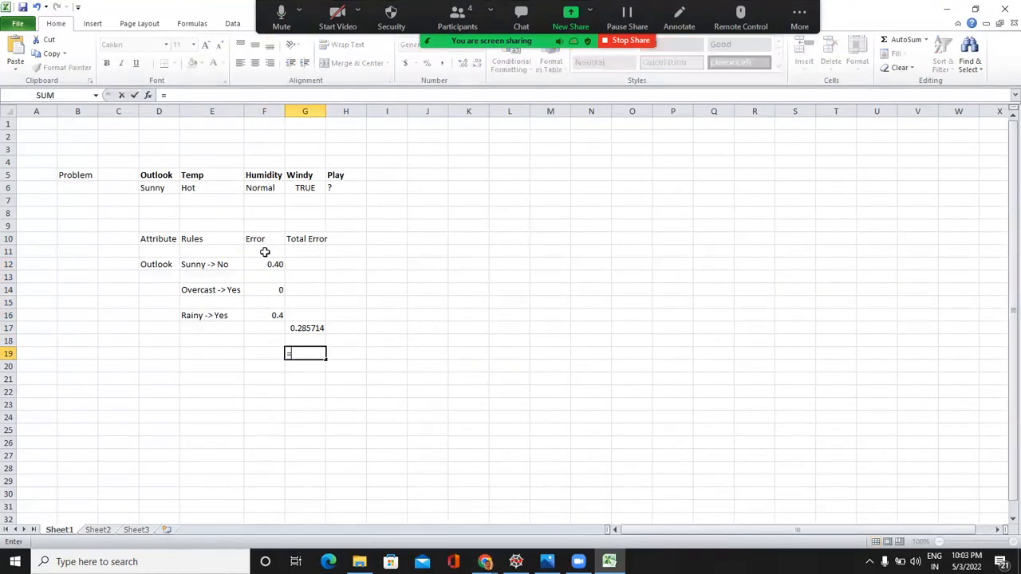
pyautogui.write('Sum(')
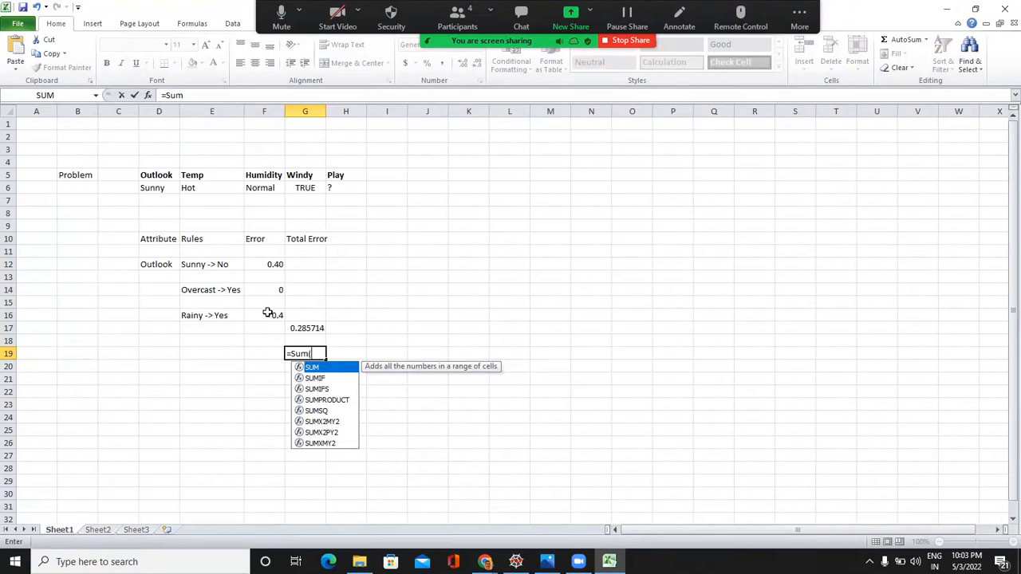
pyautogui.moveTo(267, 264); pyautogui.dragTo(269, 315)
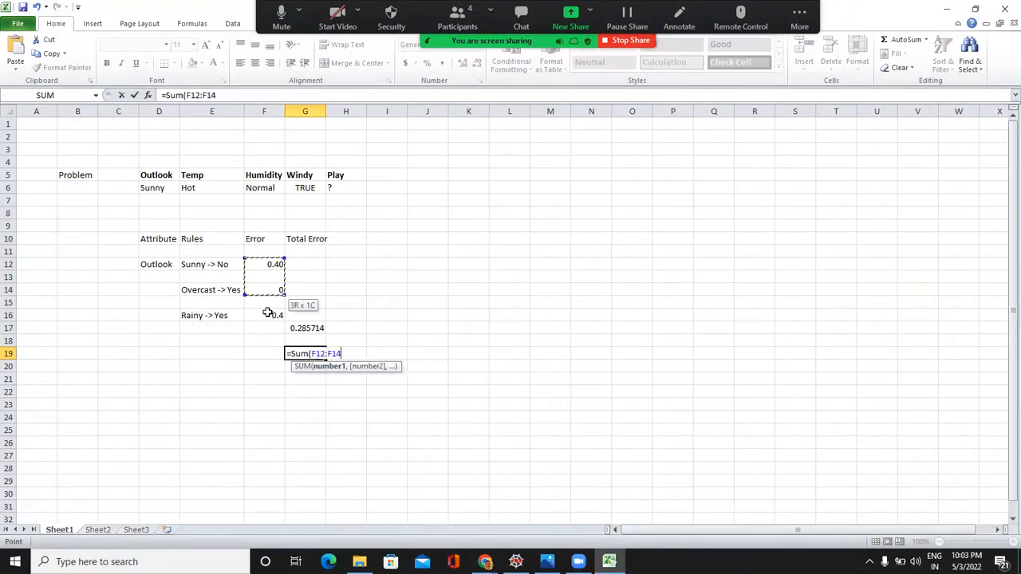
pyautogui.write(')')
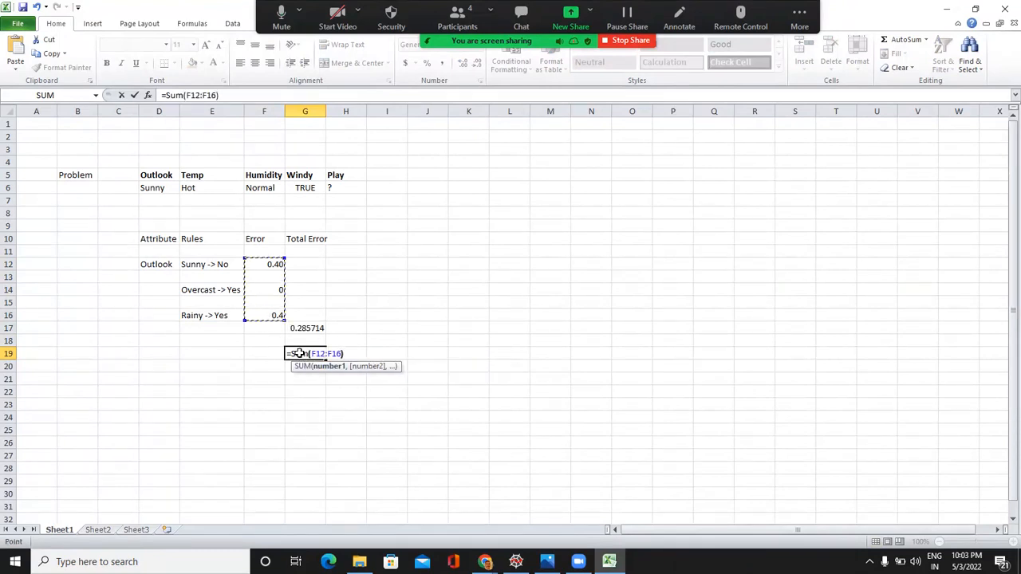
pyautogui.press('Return')
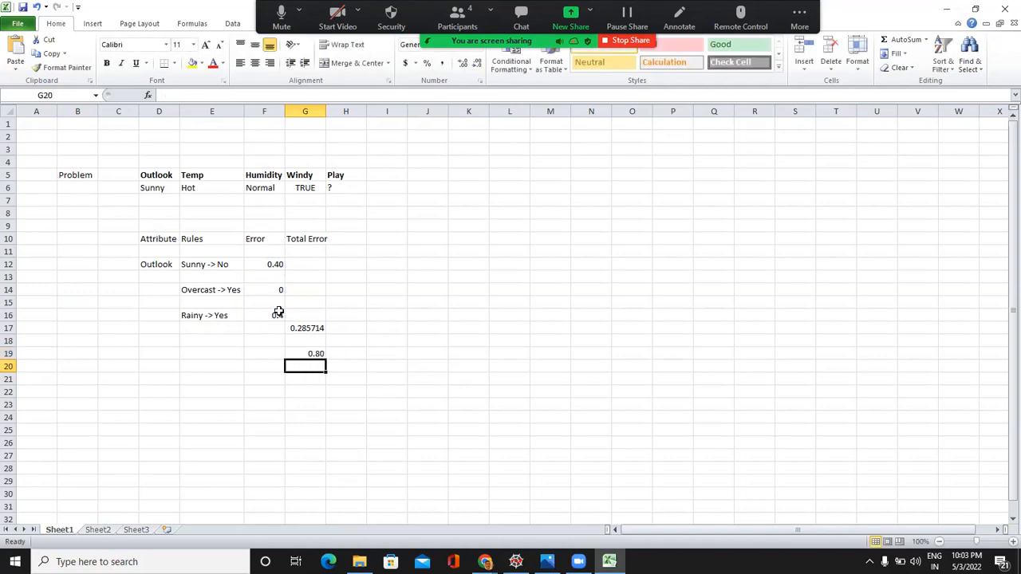
# Delete the SUM formula from cell G19 and return to the Outlook total error in G17
pyautogui.doubleClick(301, 351)
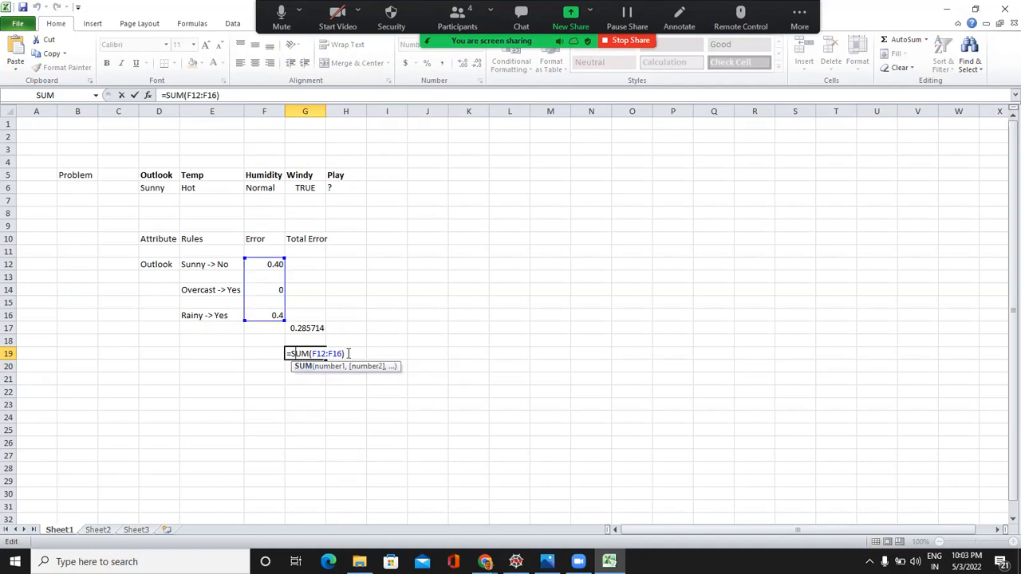
pyautogui.click(348, 353)
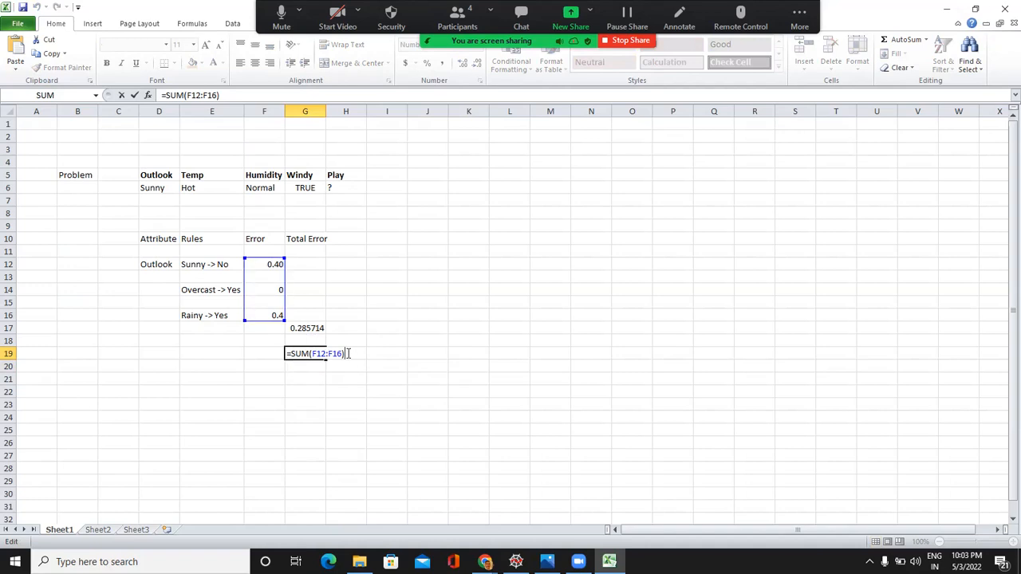
pyautogui.press('BackSpace')
pyautogui.press('BackSpace')
pyautogui.press('BackSpace')
pyautogui.press('BackSpace')
pyautogui.press('BackSpace')
pyautogui.press('BackSpace')
pyautogui.press('BackSpace')
pyautogui.press('BackSpace')
pyautogui.press('BackSpace')
pyautogui.press('BackSpace')
pyautogui.press('BackSpace')
pyautogui.press('BackSpace')
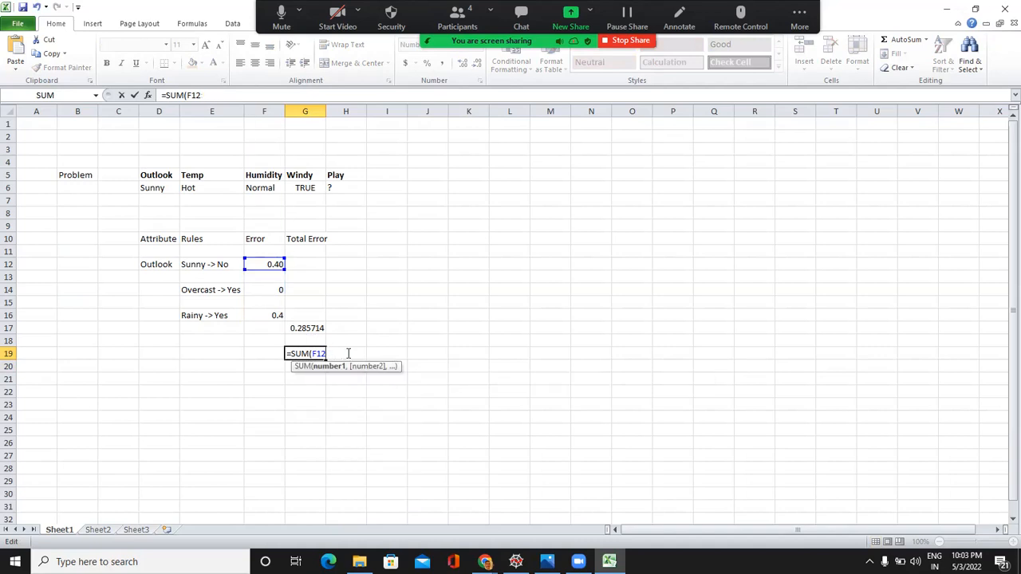
pyautogui.press('BackSpace')
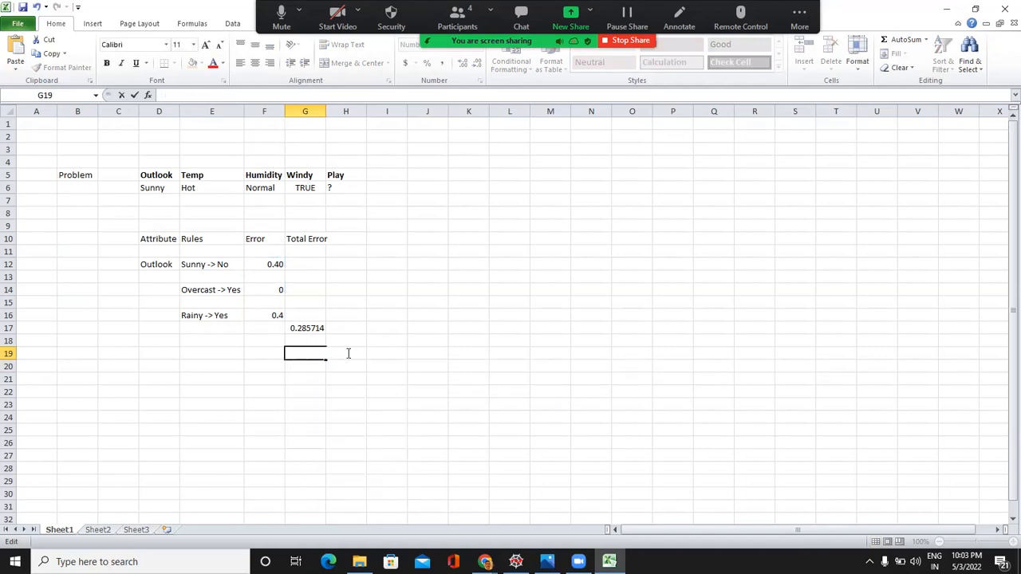
pyautogui.press('Return')
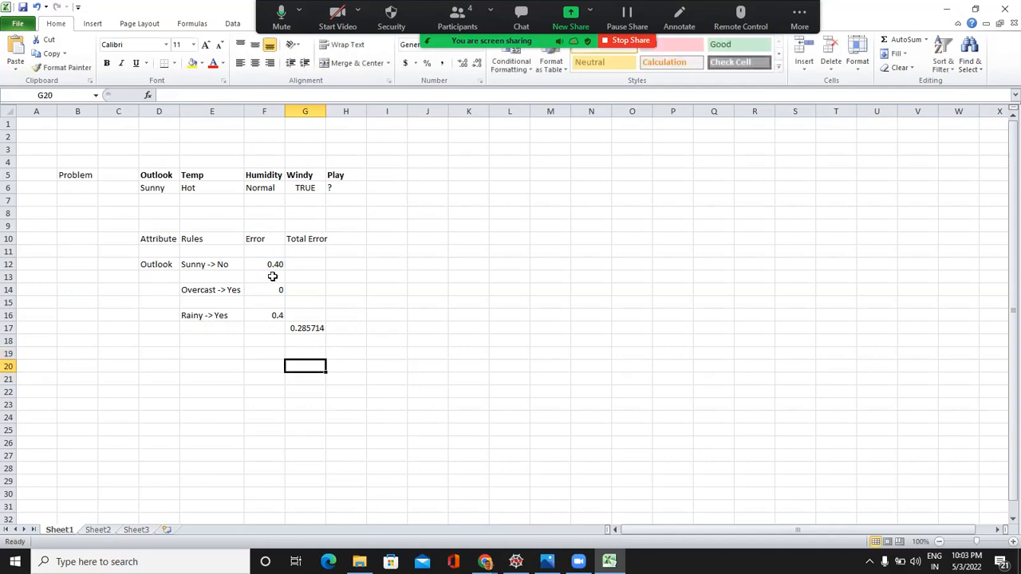
pyautogui.press('Up')
pyautogui.press('Up')
pyautogui.press('Up')
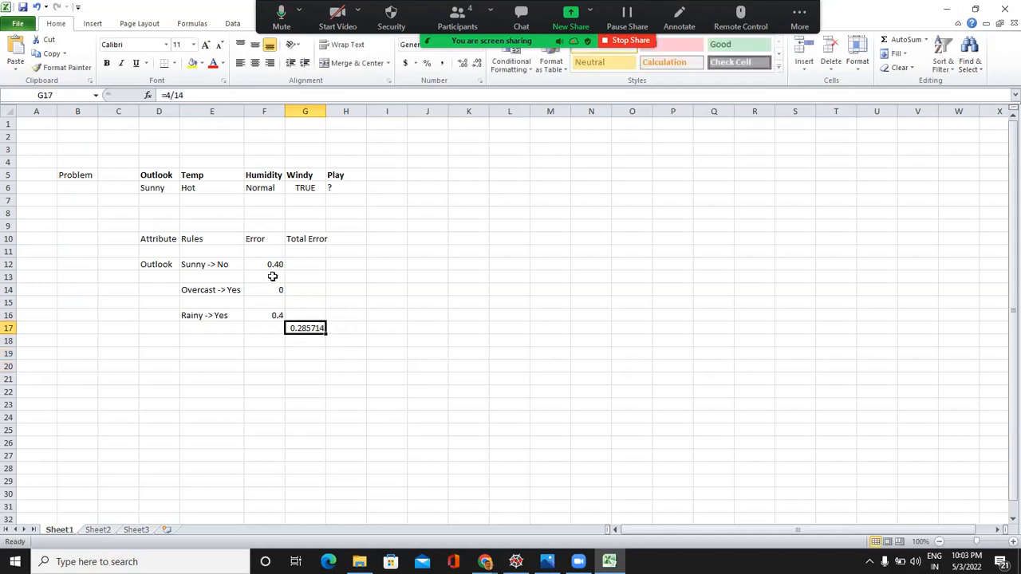
# Review the formulas behind the Outlook rule errors in F12, F14 and F16 and the total error in G17
pyautogui.click(273, 265)
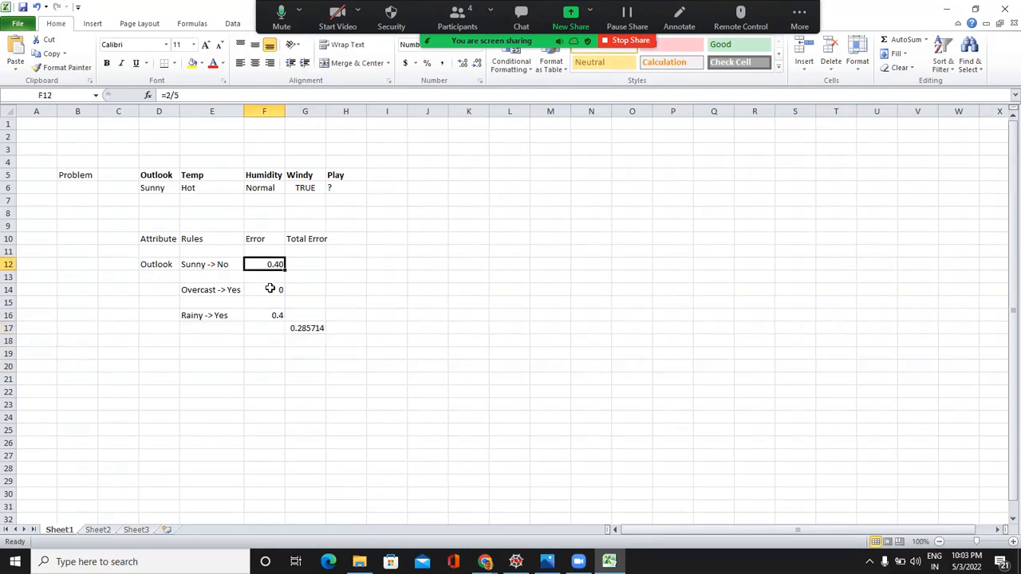
pyautogui.click(269, 290)
pyautogui.click(273, 319)
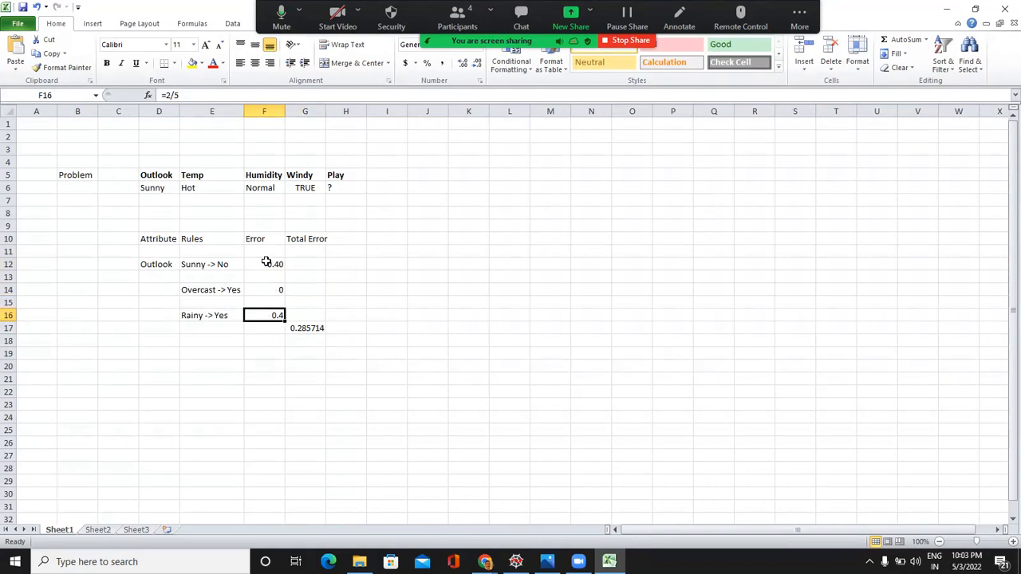
pyautogui.click(300, 328)
pyautogui.click(273, 264)
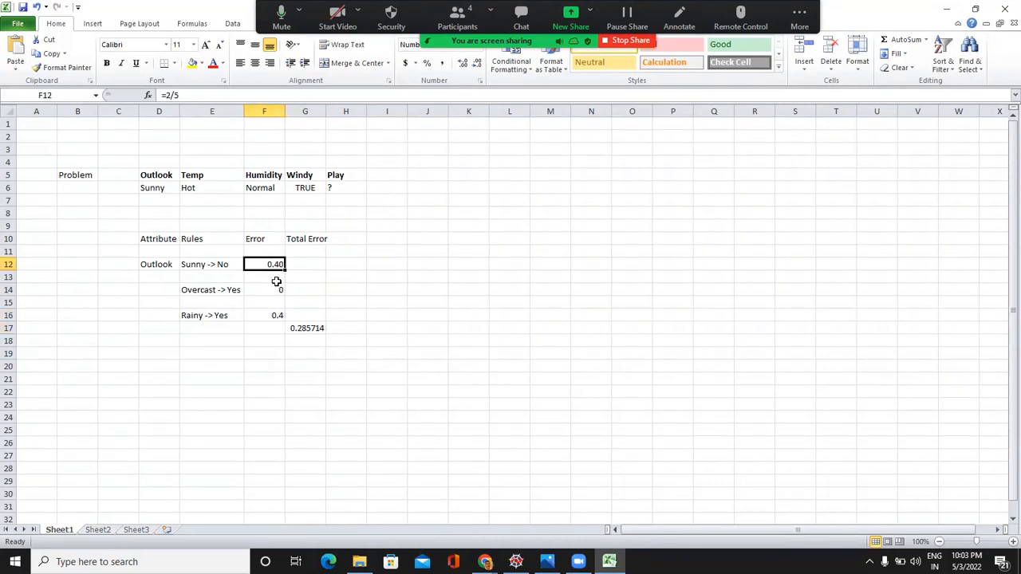
pyautogui.click(275, 289)
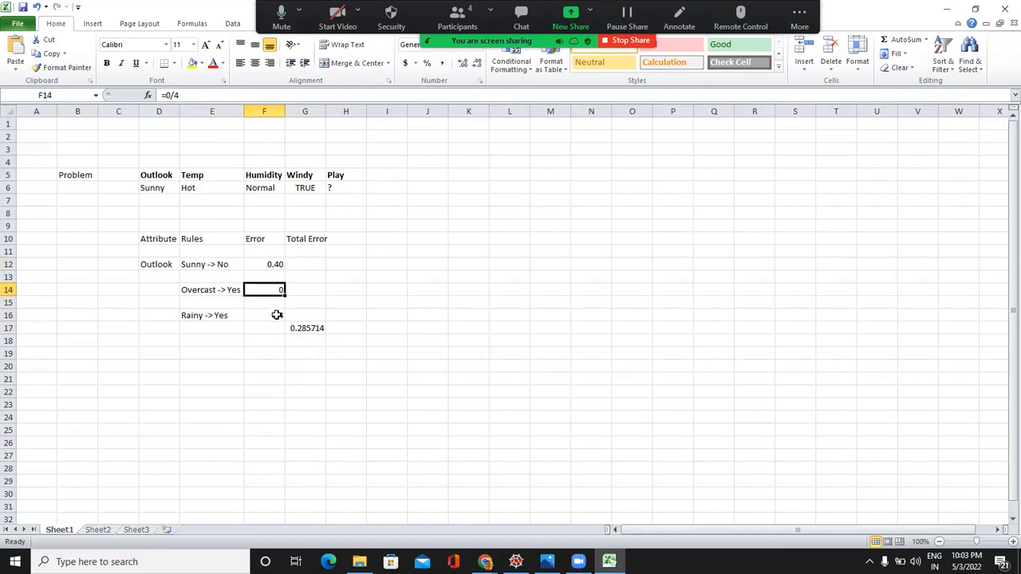
pyautogui.click(278, 314)
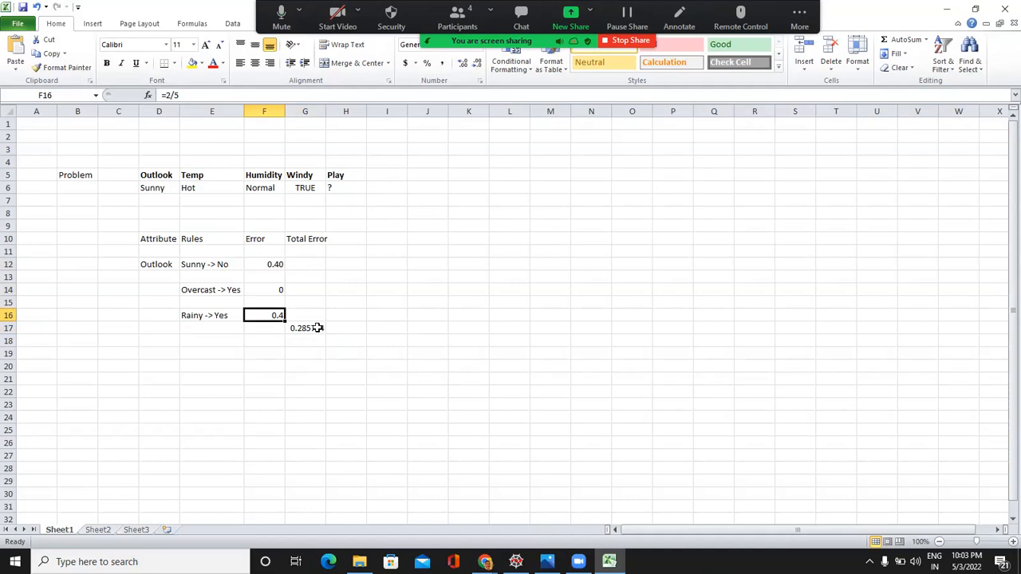
pyautogui.click(311, 328)
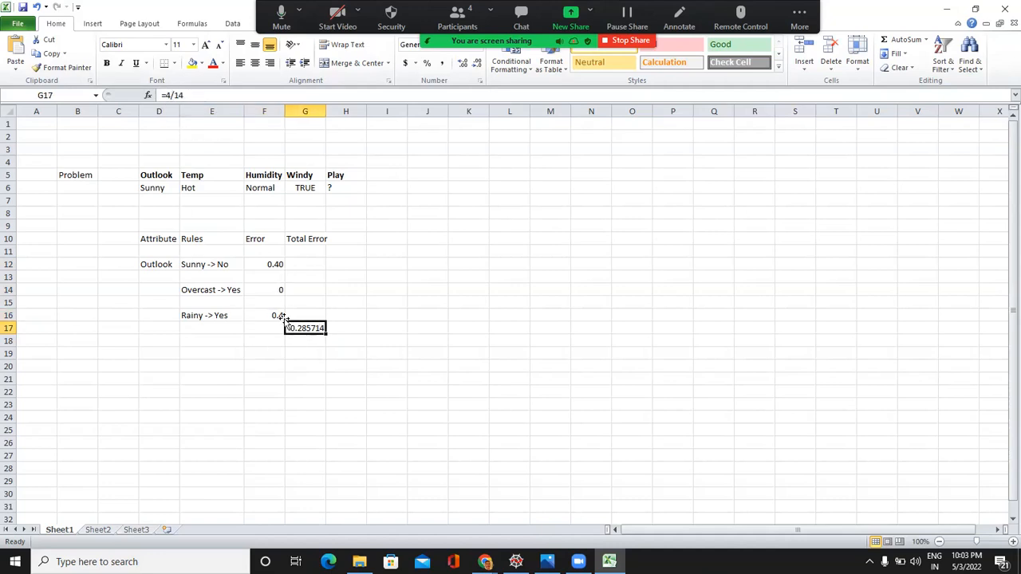
# Make the table headings Attribute, Rules, Error and Total Error in D10:G10 bold
pyautogui.moveTo(155, 238); pyautogui.dragTo(300, 238)
pyautogui.hotkey('ctrl', 'b')
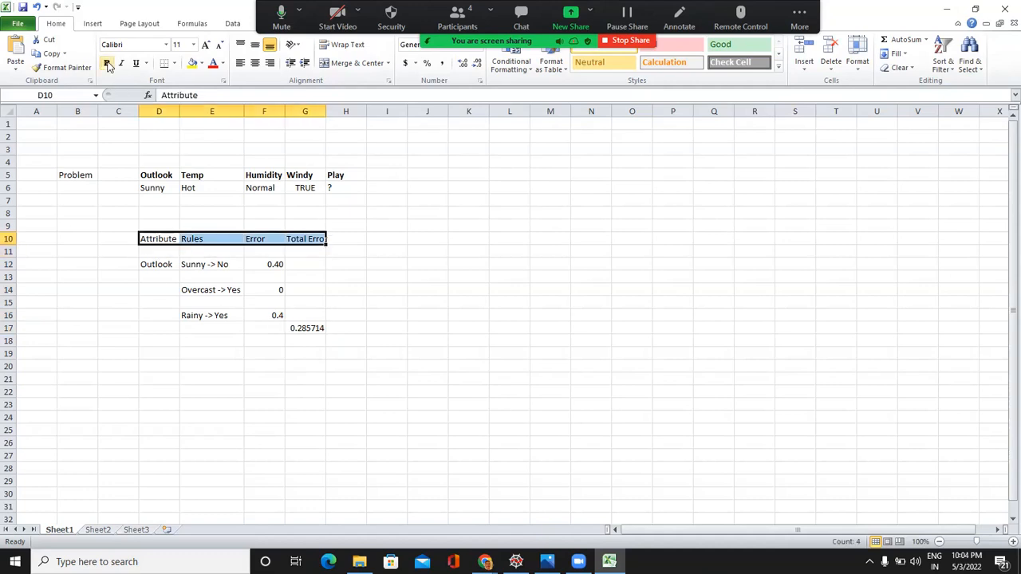
pyautogui.click(271, 293)
pyautogui.click(269, 264)
pyautogui.moveTo(269, 263); pyautogui.dragTo(273, 314)
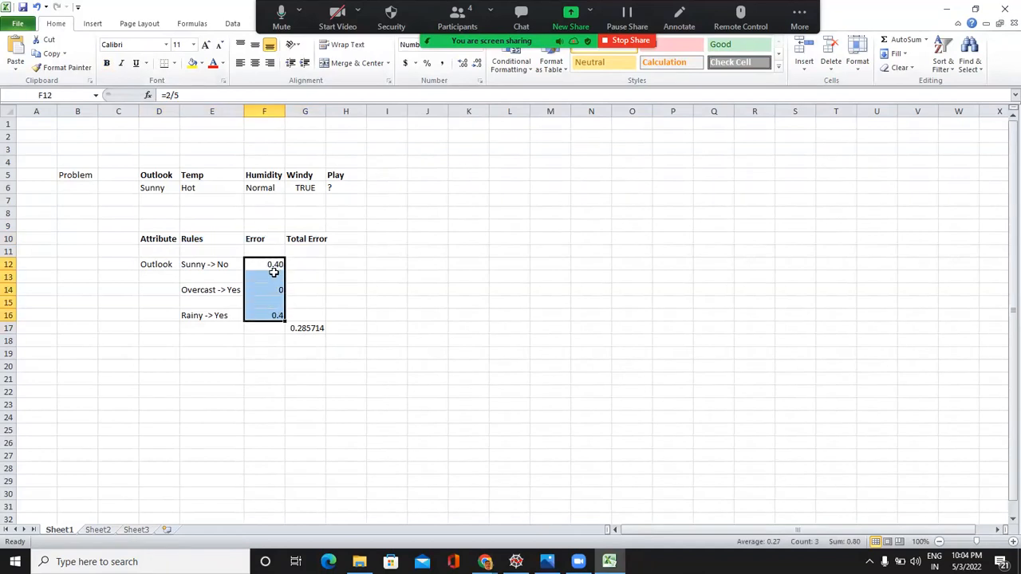
pyautogui.click(303, 329)
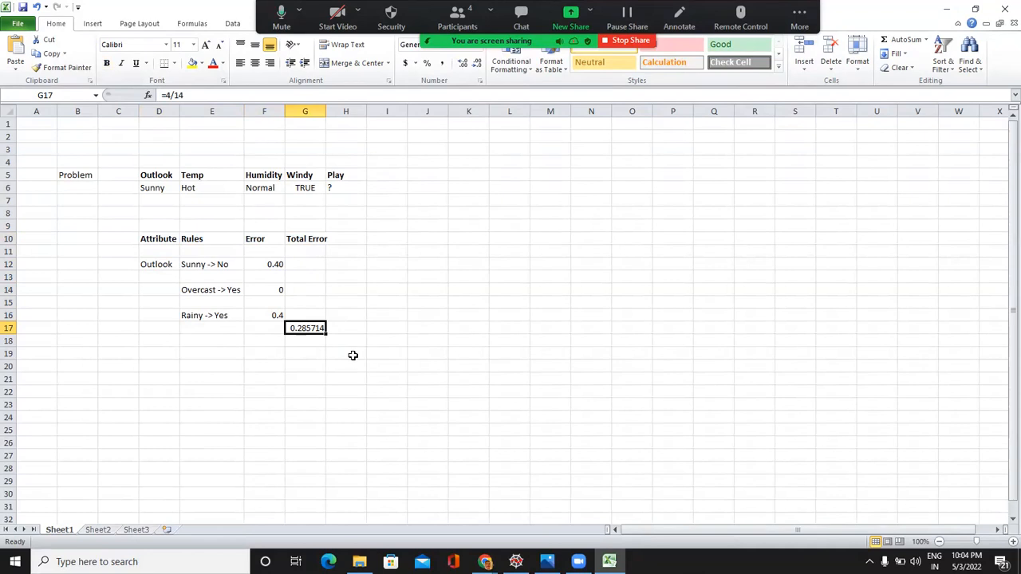
# Go over the three Outlook rules in E12:E16 and make the Outlook attribute label in D12 bold
pyautogui.click(220, 265)
pyautogui.moveTo(219, 269); pyautogui.dragTo(226, 315)
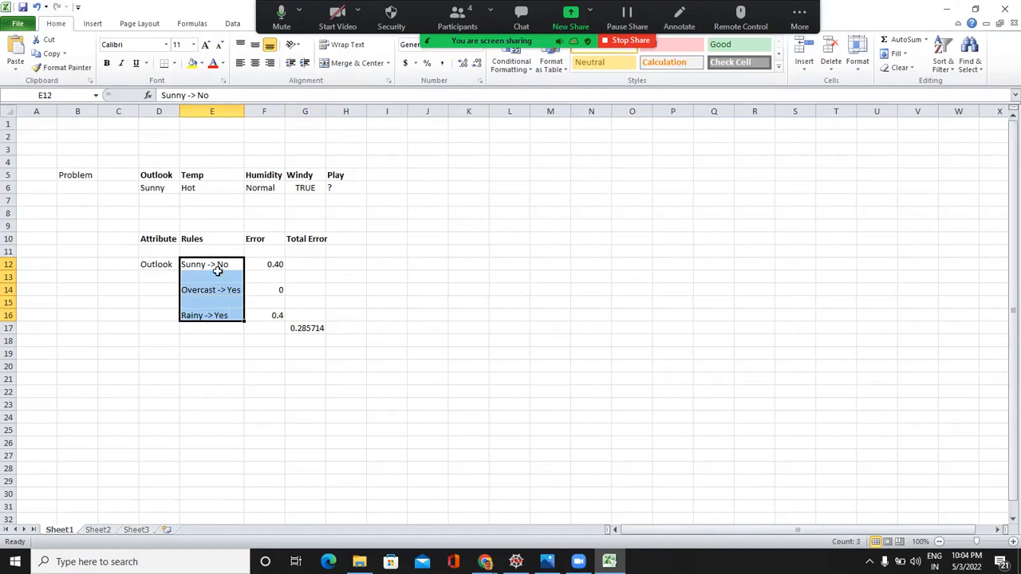
pyautogui.click(157, 268)
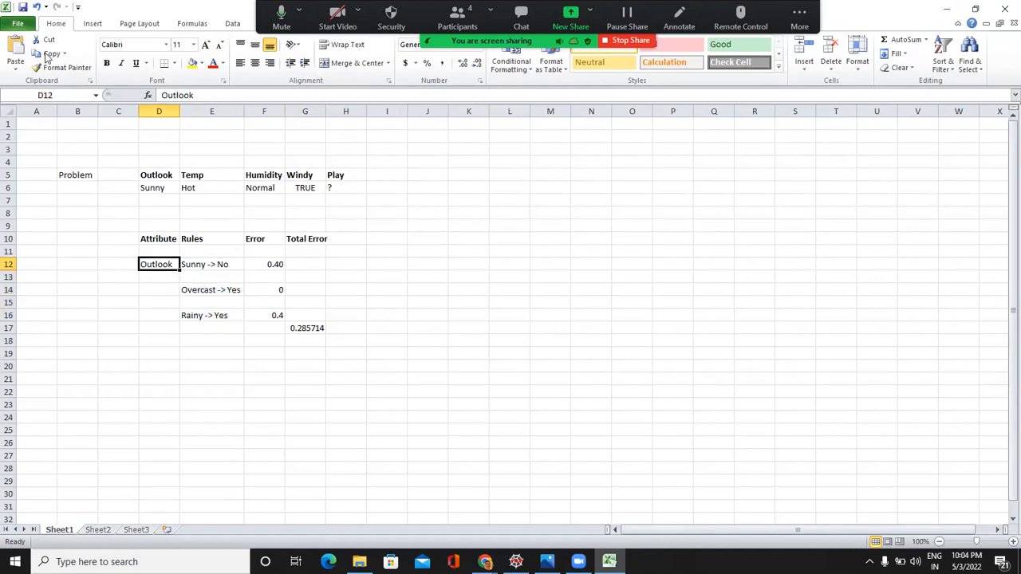
pyautogui.hotkey('ctrl', 'b')
# Enter Temp in cell D19 as the next attribute, checking it against the Dataset 6.1 photo
pyautogui.press('Down')
pyautogui.press('Down')
pyautogui.press('Down')
pyautogui.press('Down')
pyautogui.press('Down')
pyautogui.press('Down')
pyautogui.press('Down')
pyautogui.write('Te')
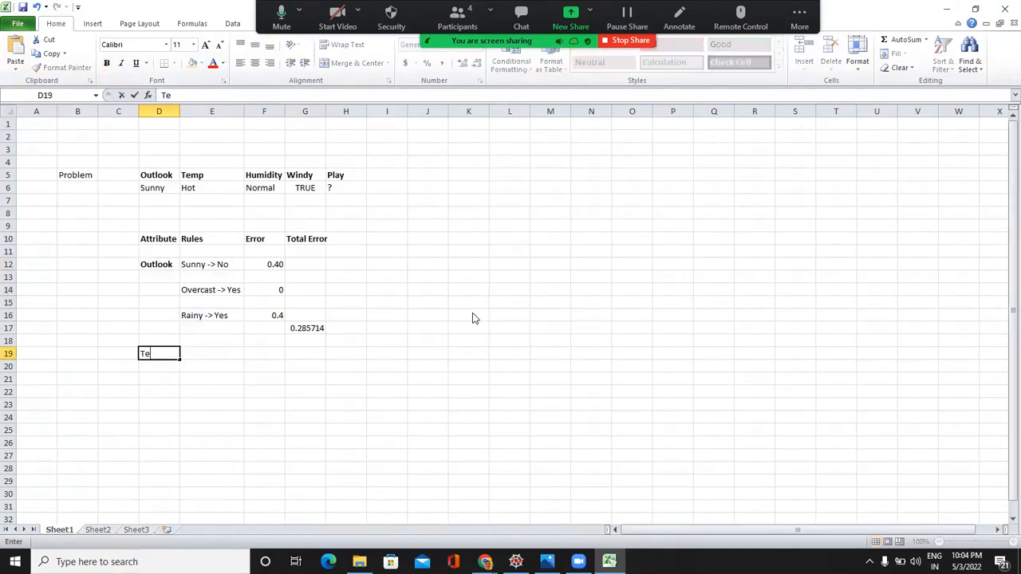
pyautogui.write('mp')
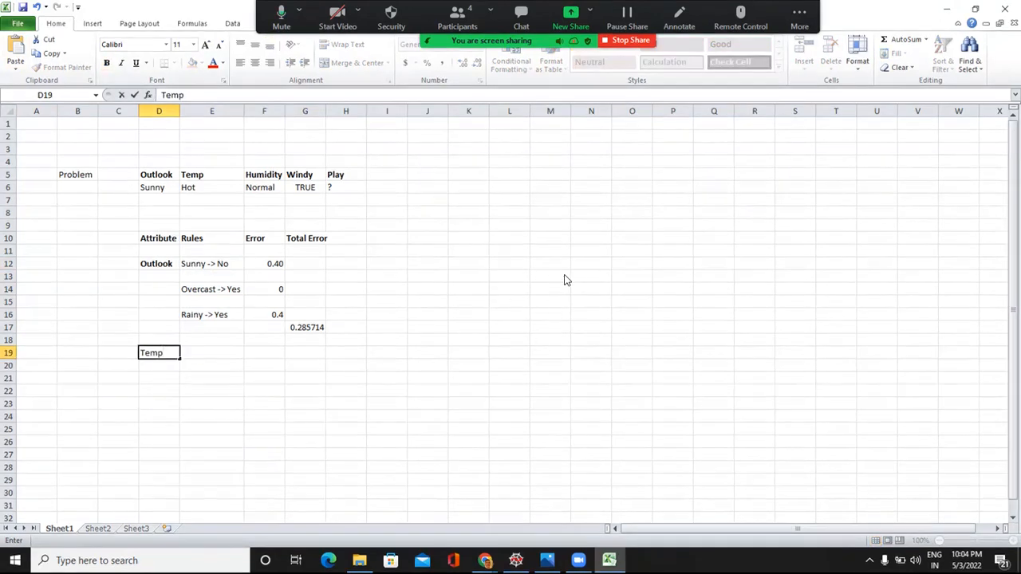
pyautogui.hotkey('alt', 'Tab')
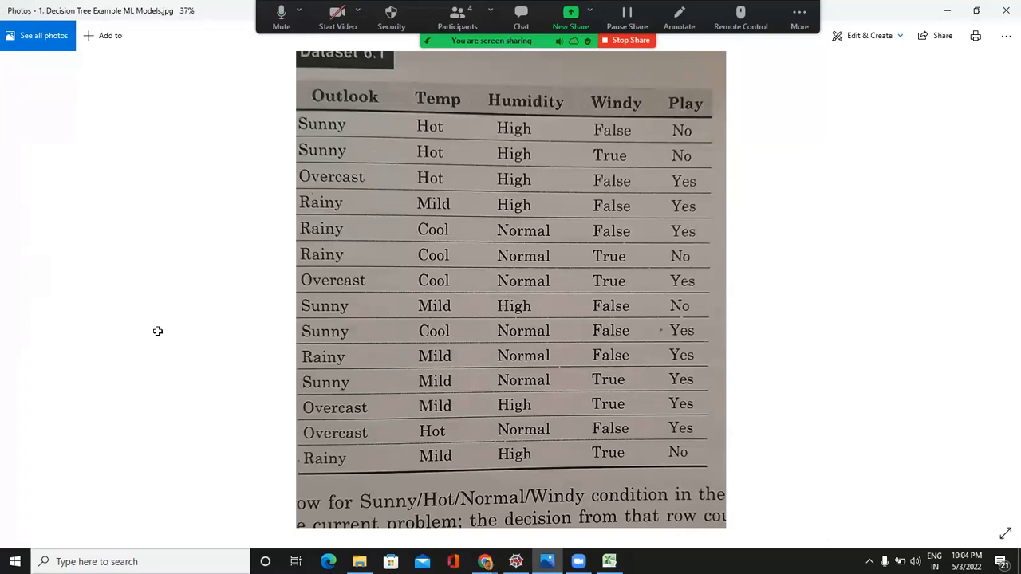
pyautogui.hotkey('alt', 'Tab')
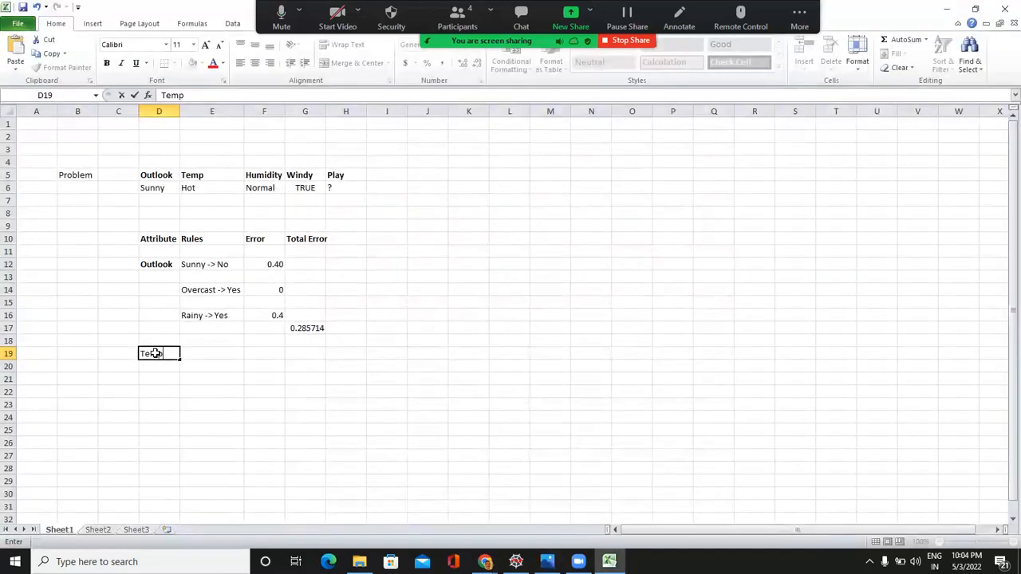
pyautogui.press('Return')
# Make the Temp attribute label in cell D19 bold
pyautogui.press('Return')
pyautogui.hotkey('shift', 'Up')
pyautogui.hotkey('shift', 'Up')
pyautogui.press('Up')
pyautogui.press('Up')
pyautogui.hotkey('ctrl', 'b')
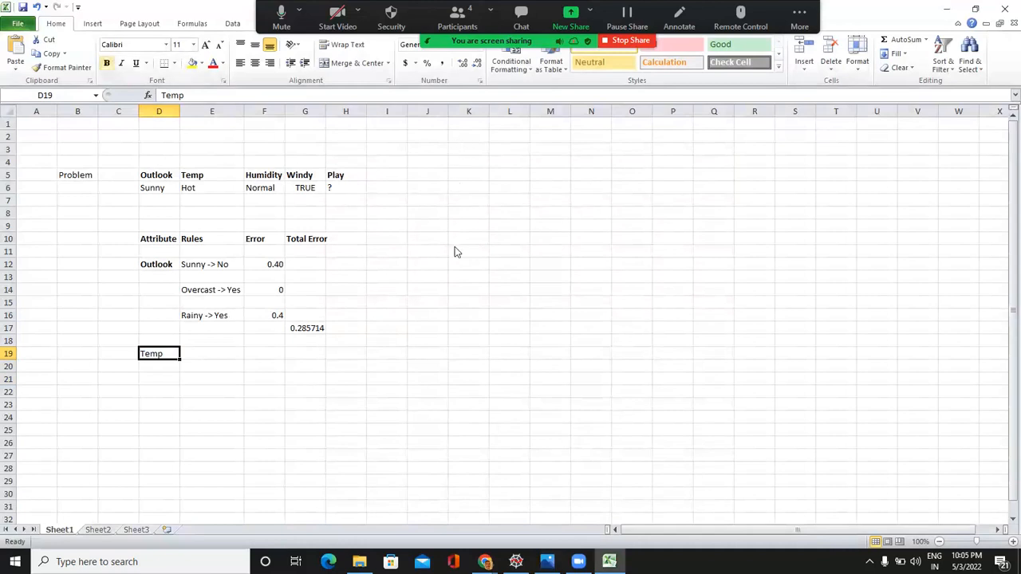
# Check the Hot rows in the Dataset 6.1 photo and enter the rule Hot -> No in cell E20
pyautogui.hotkey('alt', 'Tab')
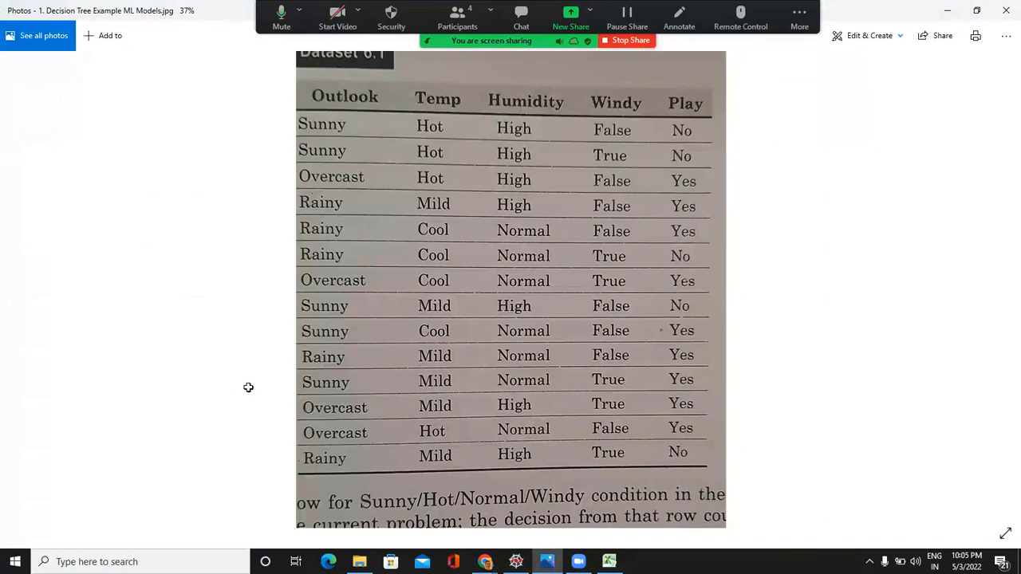
pyautogui.hotkey('alt', 'Tab')
pyautogui.press('Down')
pyautogui.press('Right')
pyautogui.write('Ho')
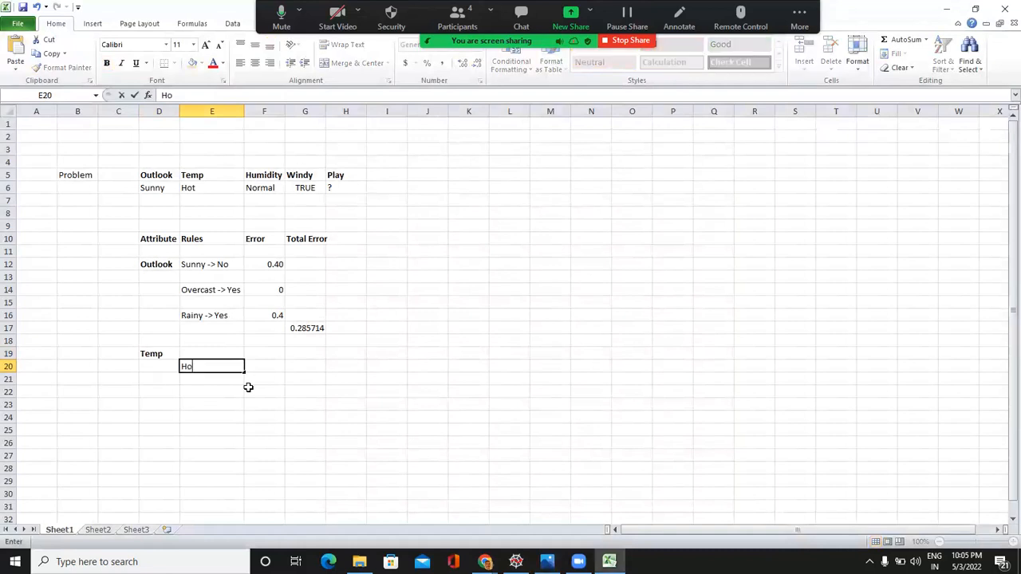
pyautogui.write('t ->')
pyautogui.hotkey('alt', 'Tab')
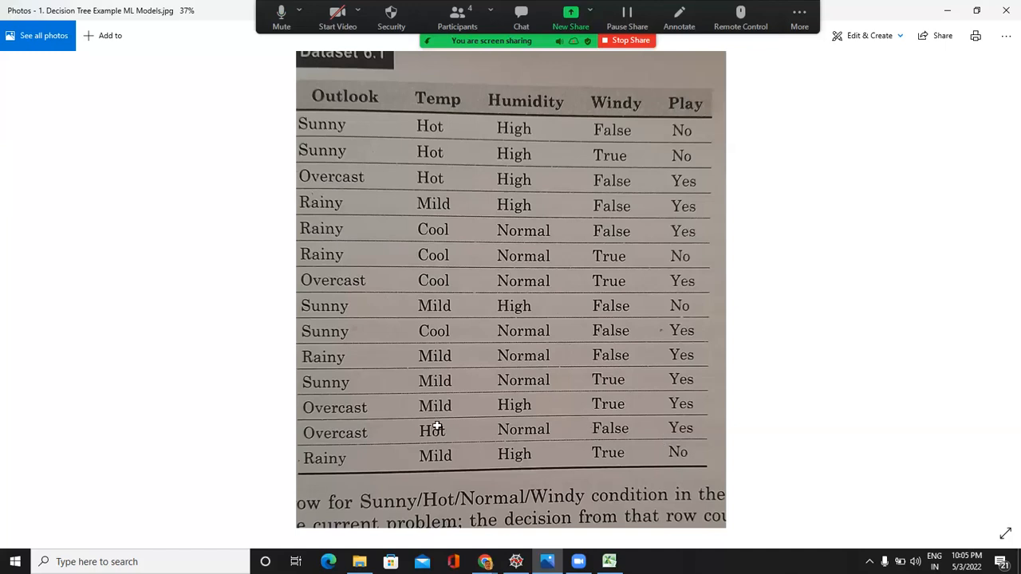
pyautogui.hotkey('alt', 'Tab')
pyautogui.write('N')
pyautogui.write('o')
pyautogui.press('Tab')
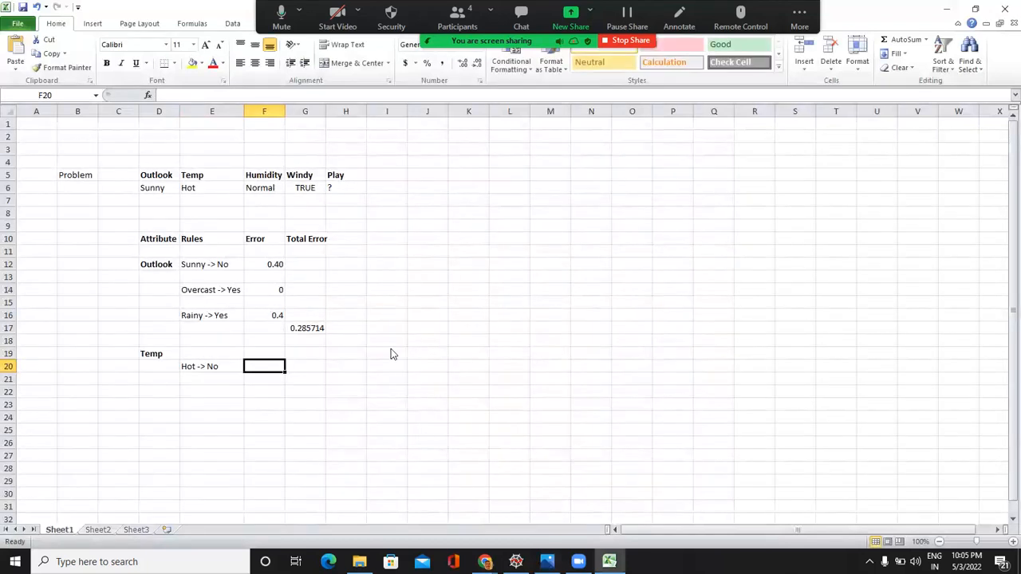
# Compare the Hot rows' Play values in the photo and try to enter 2/4 in F20 as the Hot rule's error
pyautogui.hotkey('alt', 'Tab')
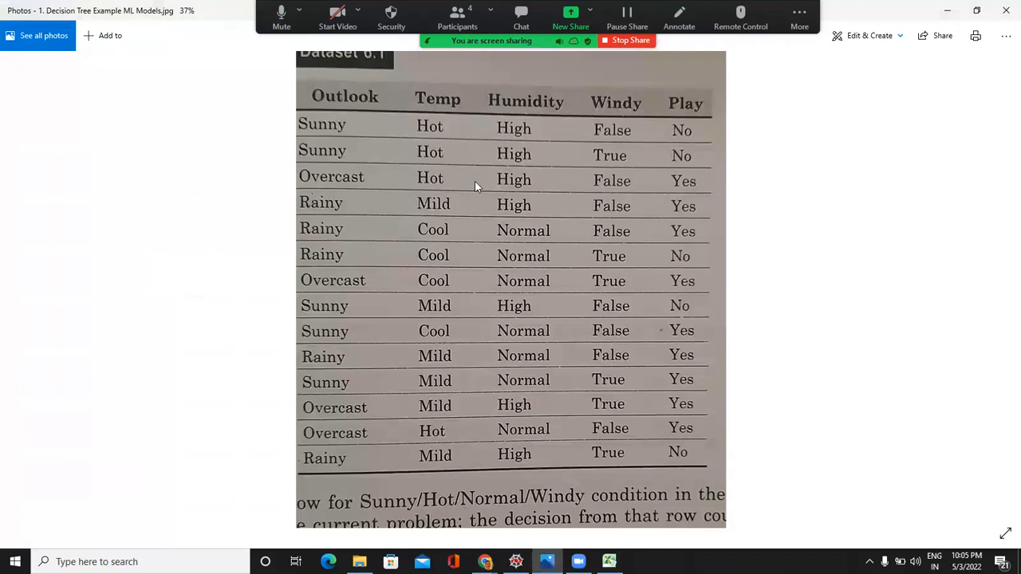
pyautogui.hotkey('alt', 'Tab')
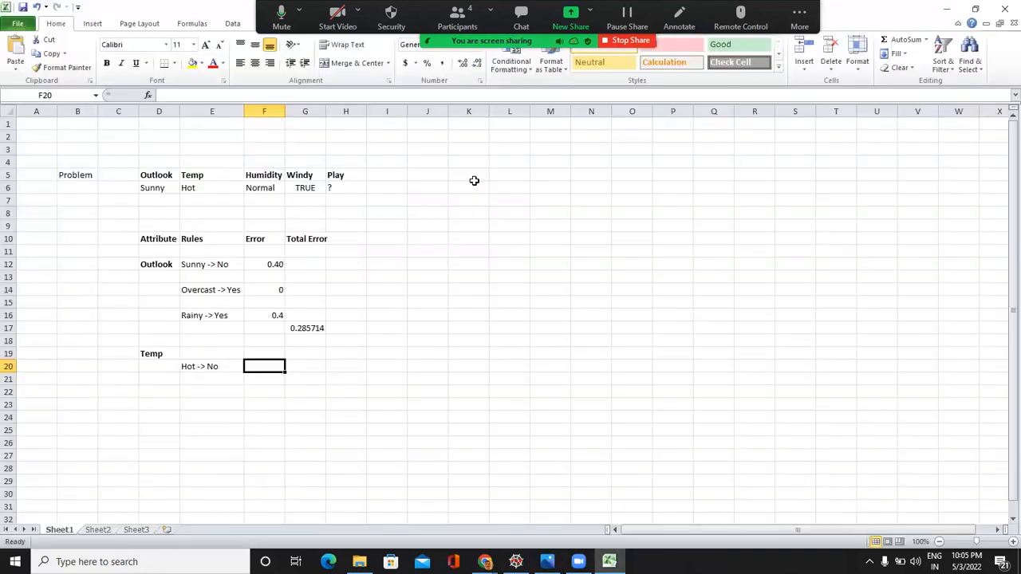
pyautogui.write('2')
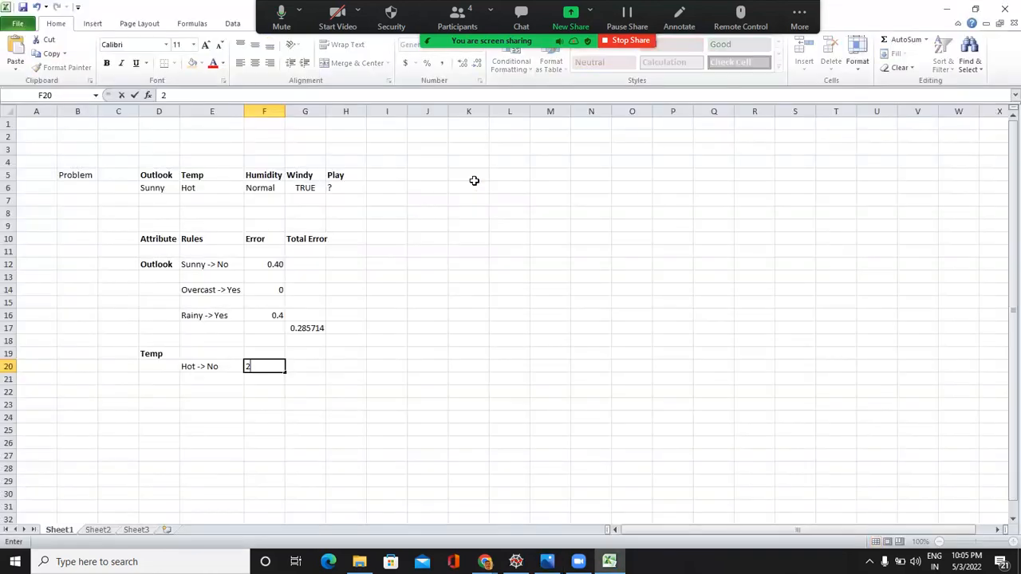
pyautogui.write('/4')
pyautogui.press('Return')
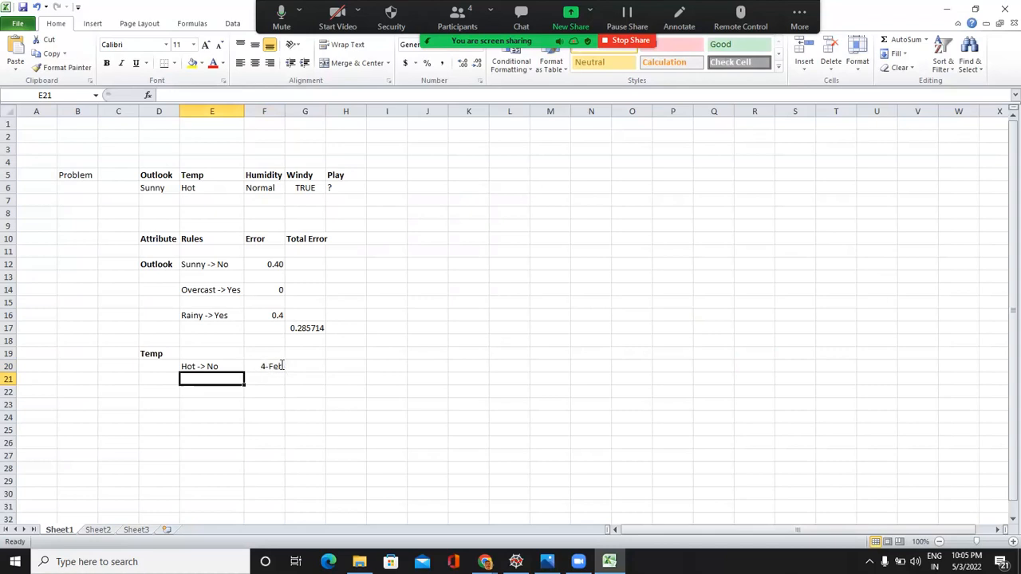
# Try to trim the date in cell F20 back to the plain fraction 2/4
pyautogui.doubleClick(283, 366)
pyautogui.press('BackSpace')
pyautogui.press('BackSpace')
pyautogui.press('BackSpace')
pyautogui.press('BackSpace')
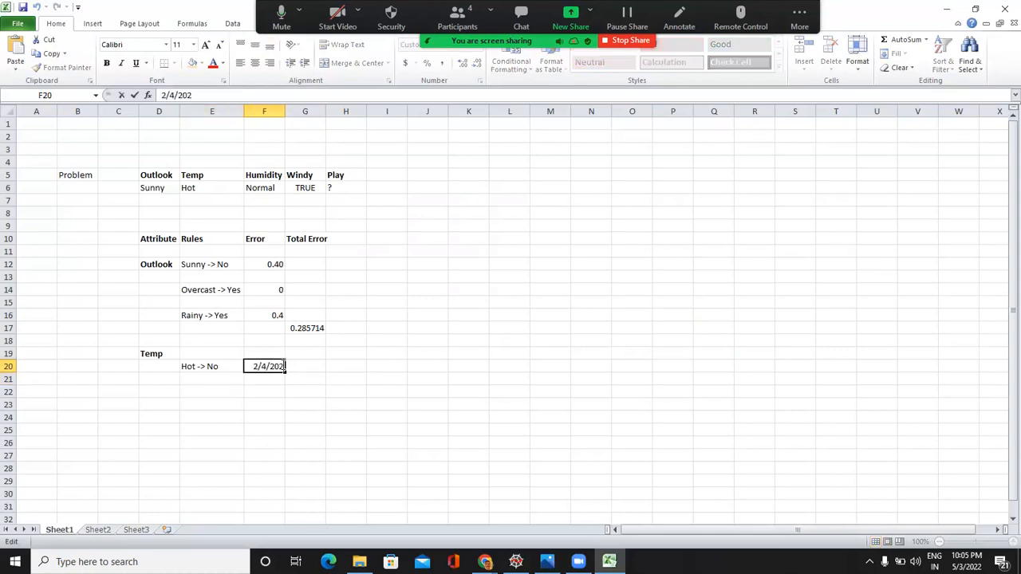
pyautogui.press('BackSpace')
pyautogui.moveTo(283, 368); pyautogui.dragTo(249, 367)
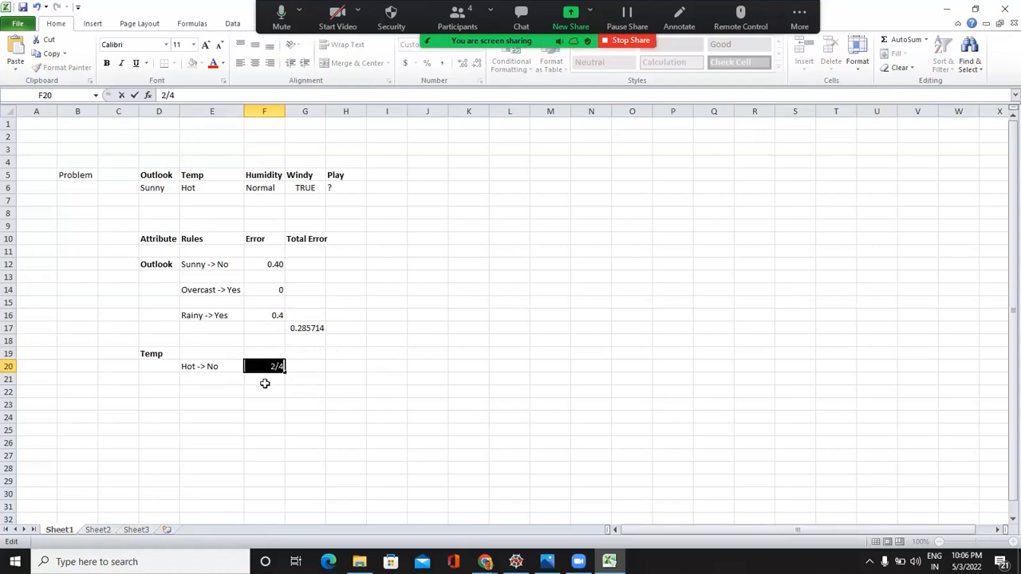
pyautogui.press('Return')
# Format cell F20 as Text and copy that format onto the range F20:F25
pyautogui.click(272, 366)
pyautogui.rightClick(271, 368)
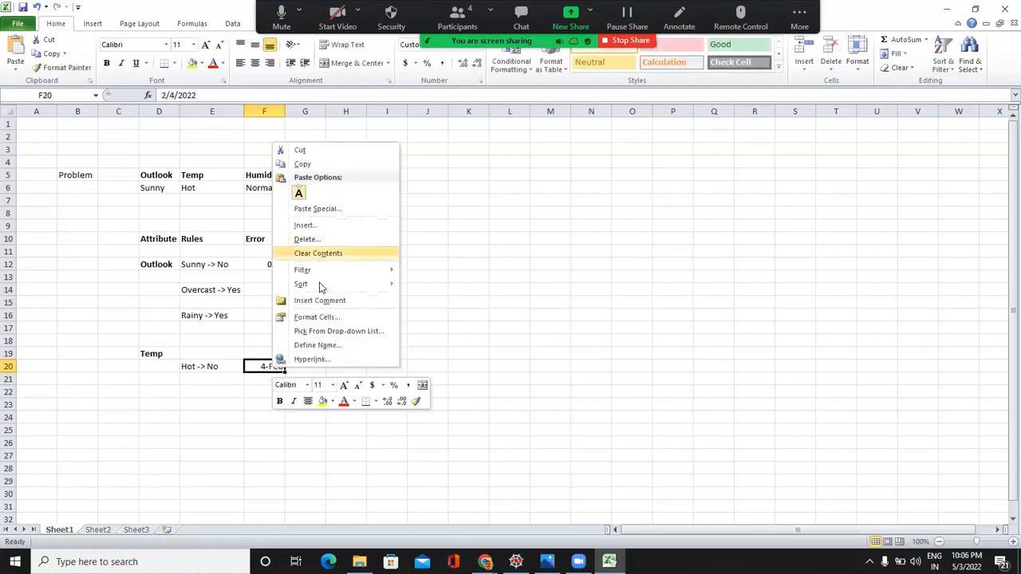
pyautogui.click(316, 316)
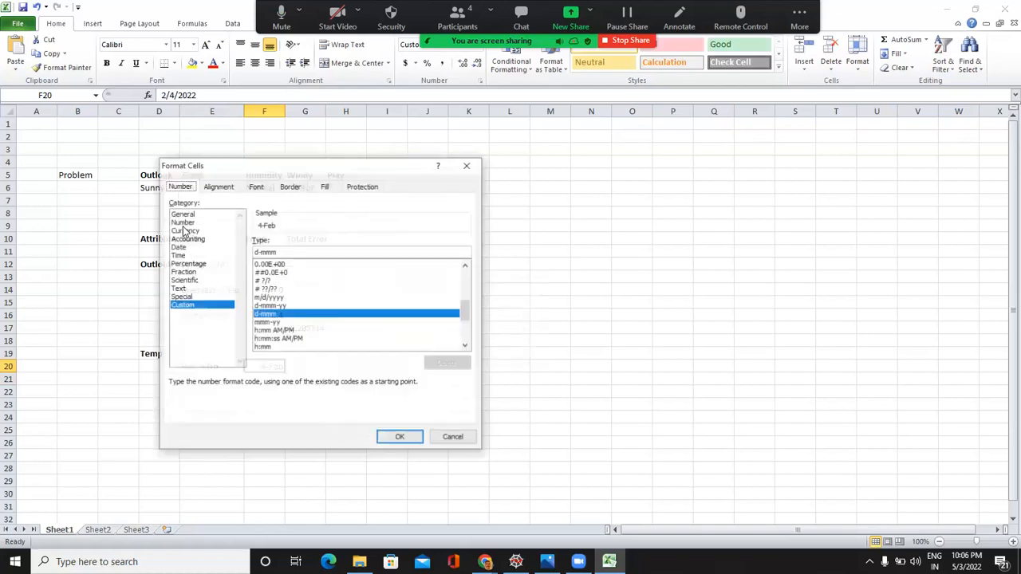
pyautogui.click(190, 290)
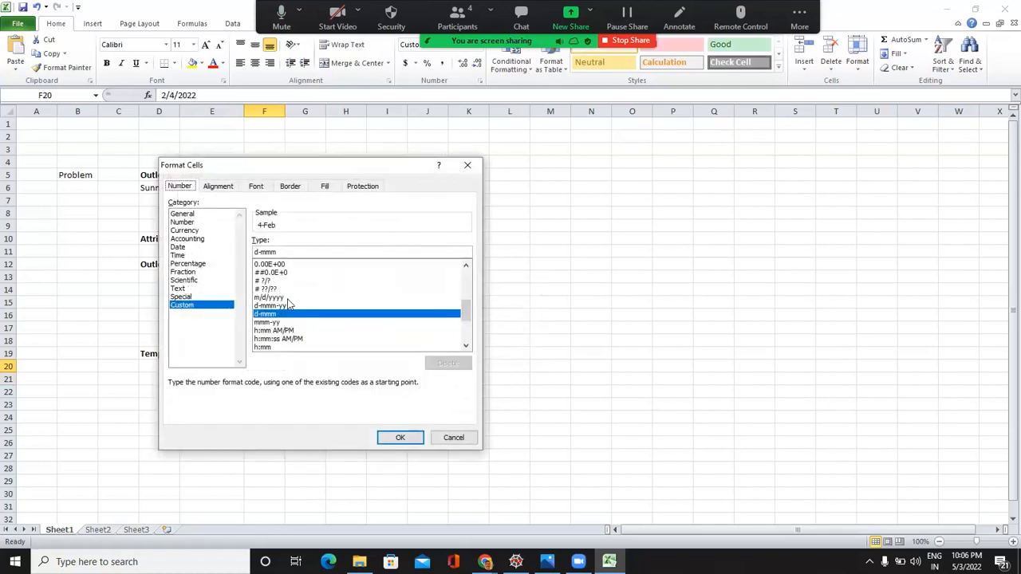
pyautogui.click(403, 433)
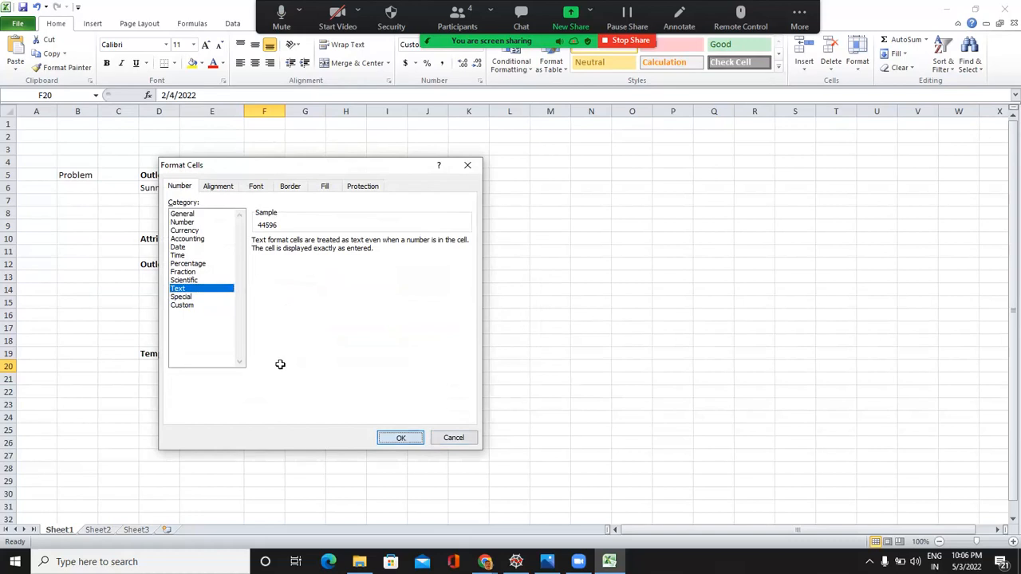
pyautogui.click(61, 70)
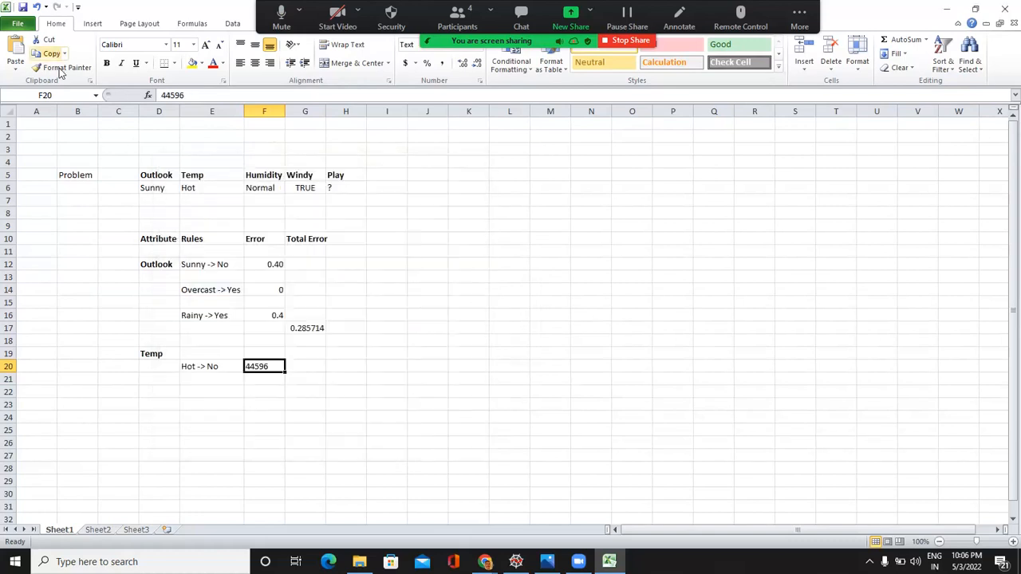
pyautogui.moveTo(264, 366); pyautogui.dragTo(275, 431)
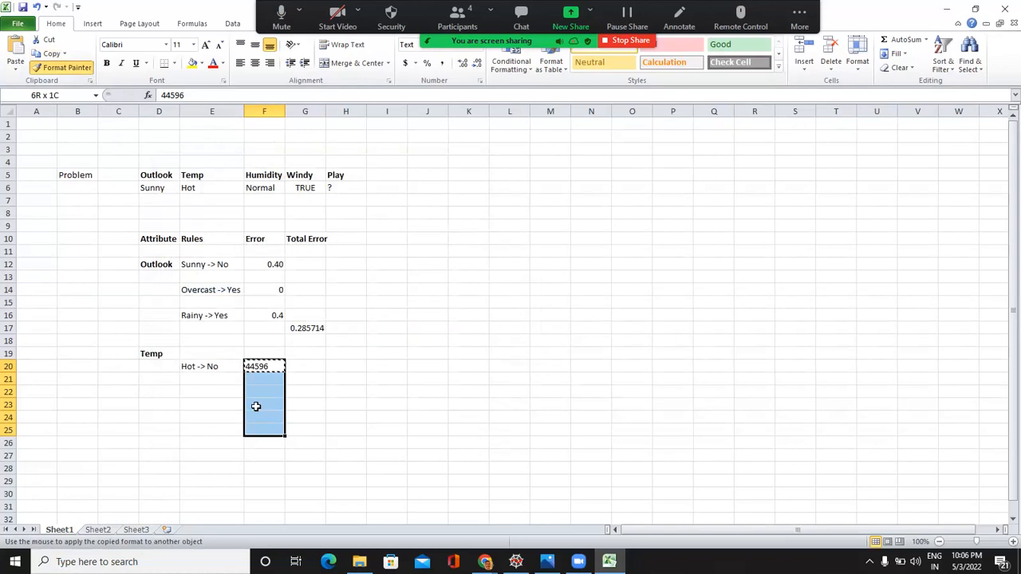
# Replace the content of F20 with 2/4 as the Hot rule's error and move to the next rule cell, E21
pyautogui.click(266, 367)
pyautogui.write('2')
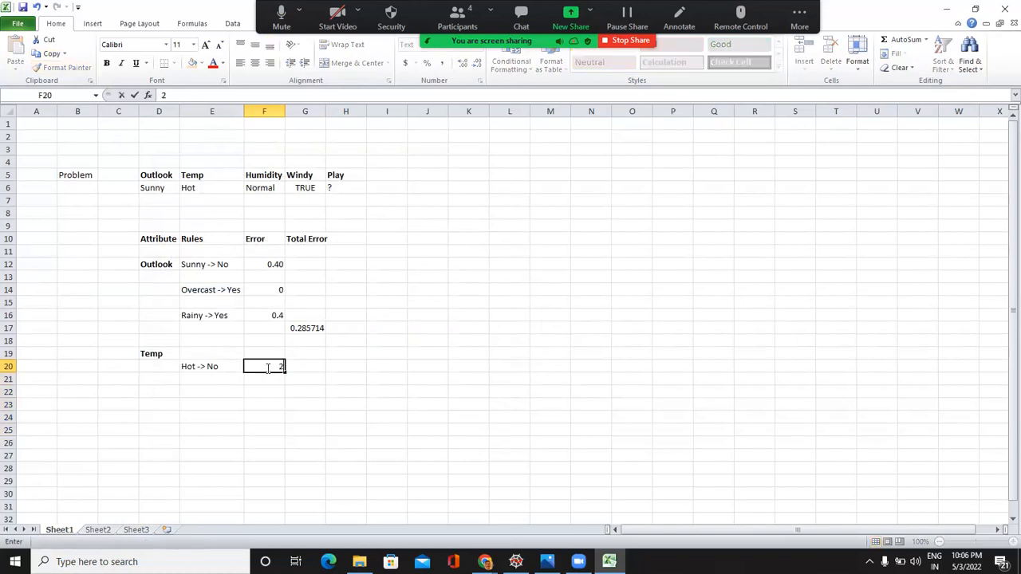
pyautogui.write('/4')
pyautogui.press('Return')
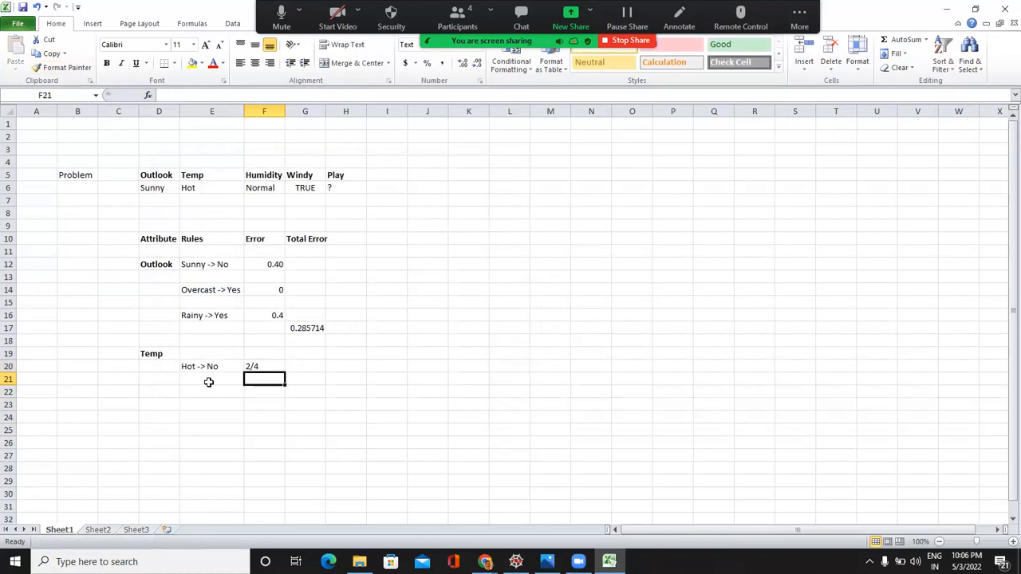
pyautogui.click(216, 381)
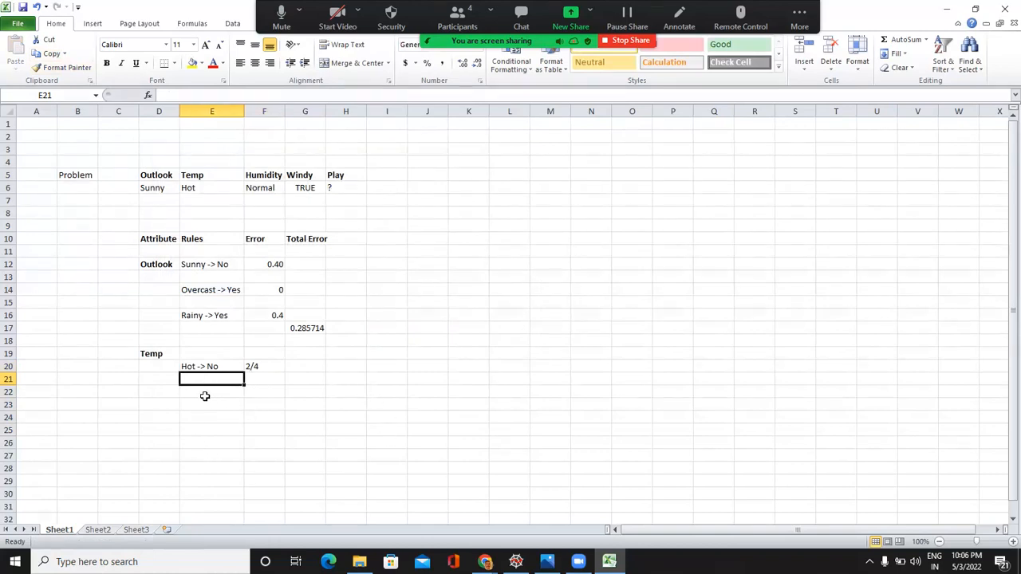
# Check the Mild rows' Play values in the dataset photo and enter the rule Mild -> Yes in E22
pyautogui.hotkey('alt', 'Tab')
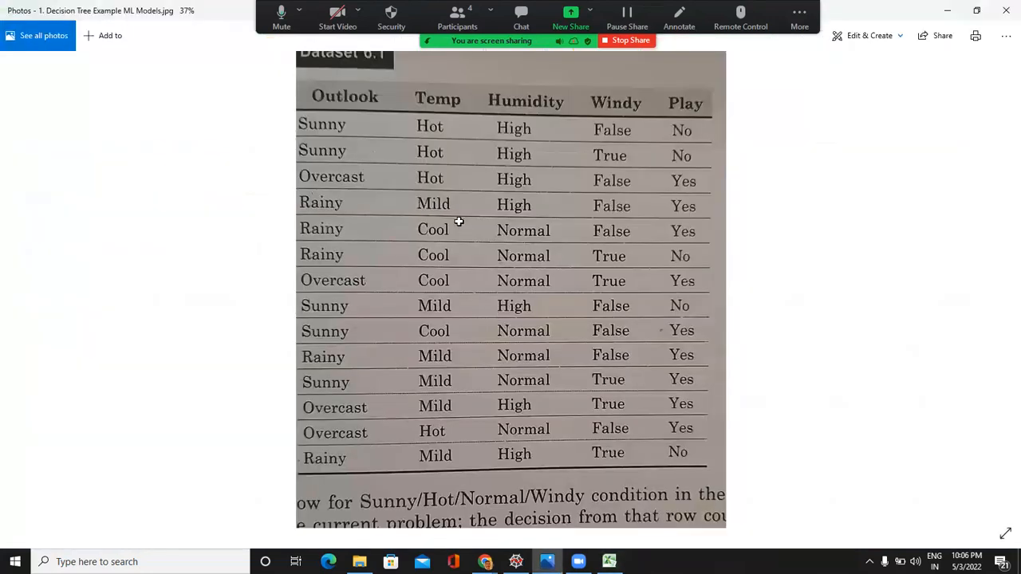
pyautogui.hotkey('alt', 'Tab')
pyautogui.press('Down')
pyautogui.write('Mild')
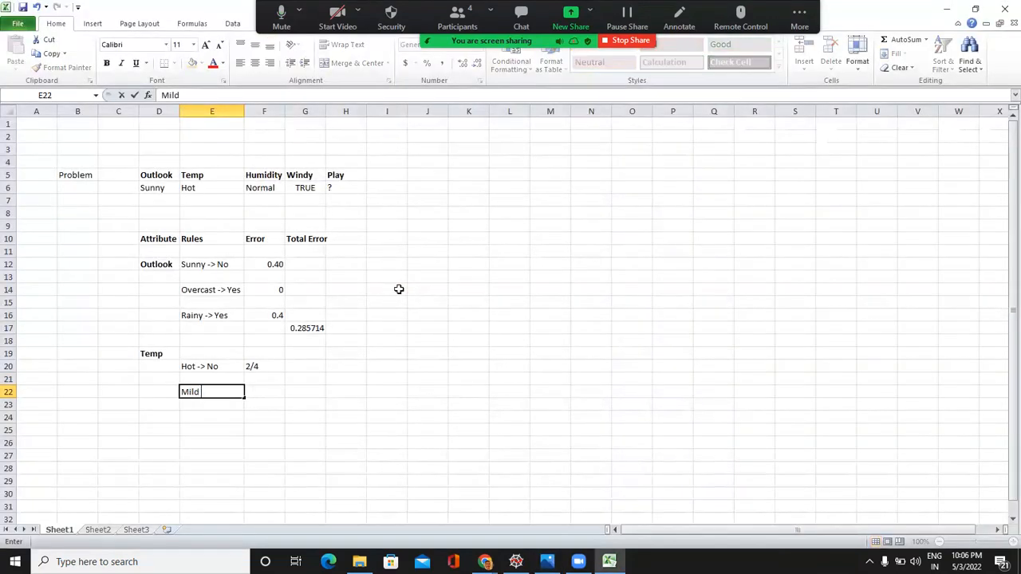
pyautogui.write(' ->')
pyautogui.hotkey('alt', 'Tab')
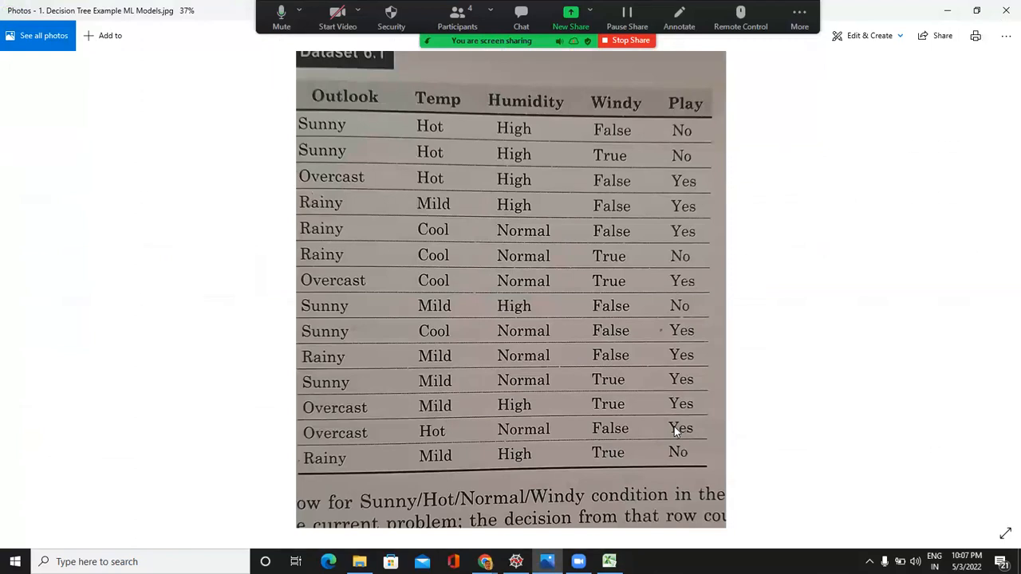
pyautogui.hotkey('alt', 'Tab')
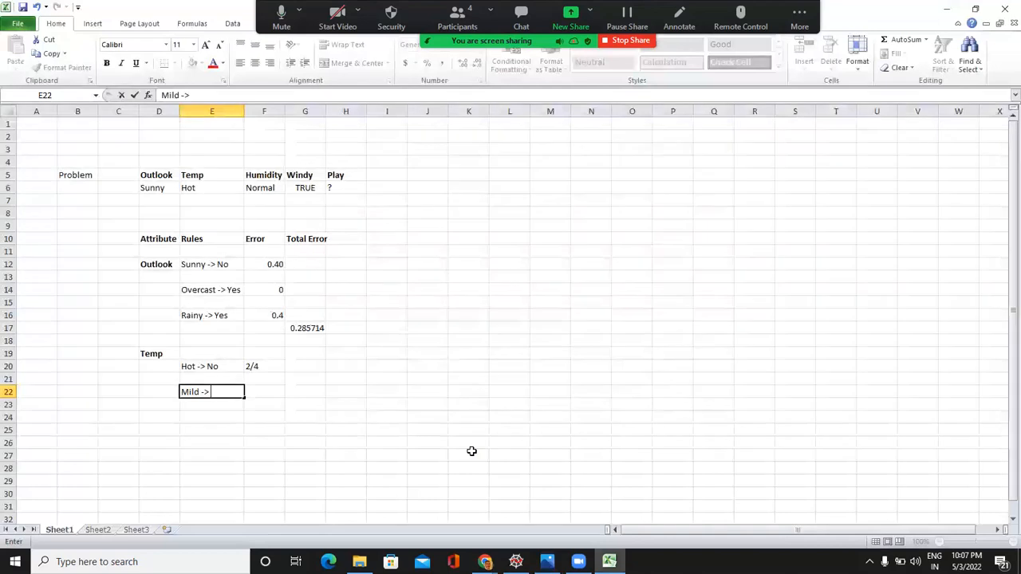
pyautogui.write('Yes')
# Enter 2/6 in F22 as the error of the Mild rule
pyautogui.click(279, 391)
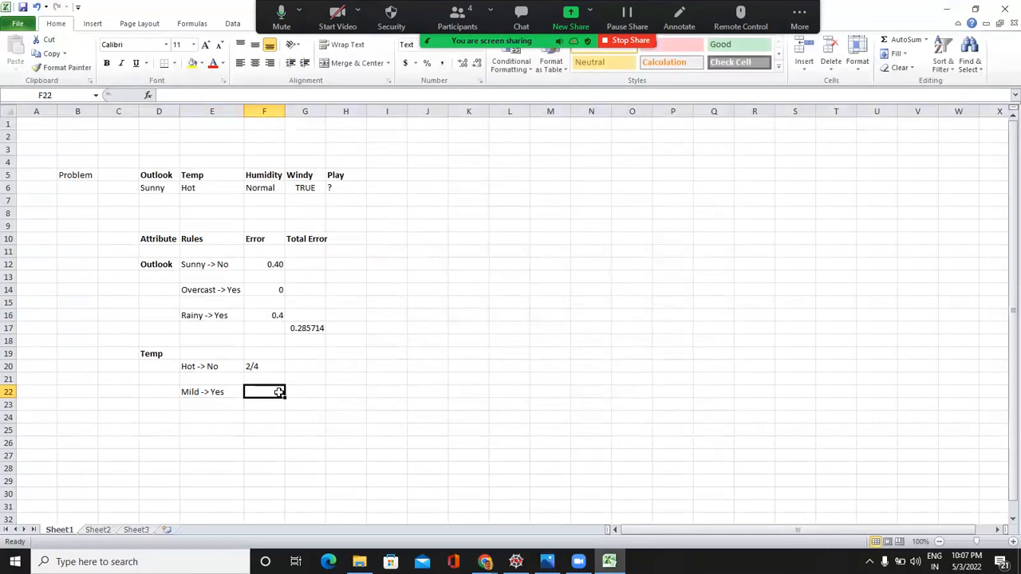
pyautogui.write('2')
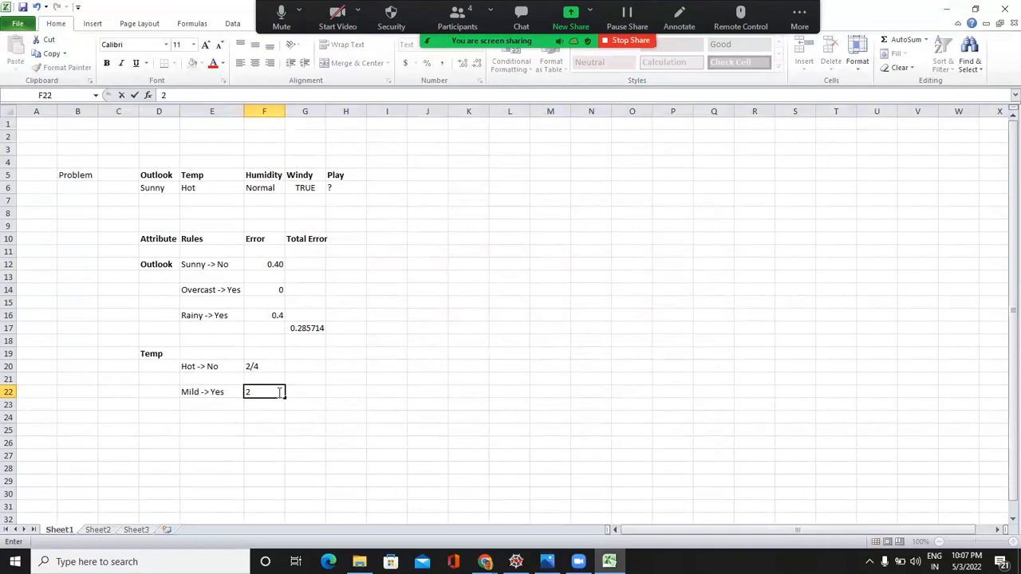
pyautogui.write('/6')
pyautogui.press('Return')
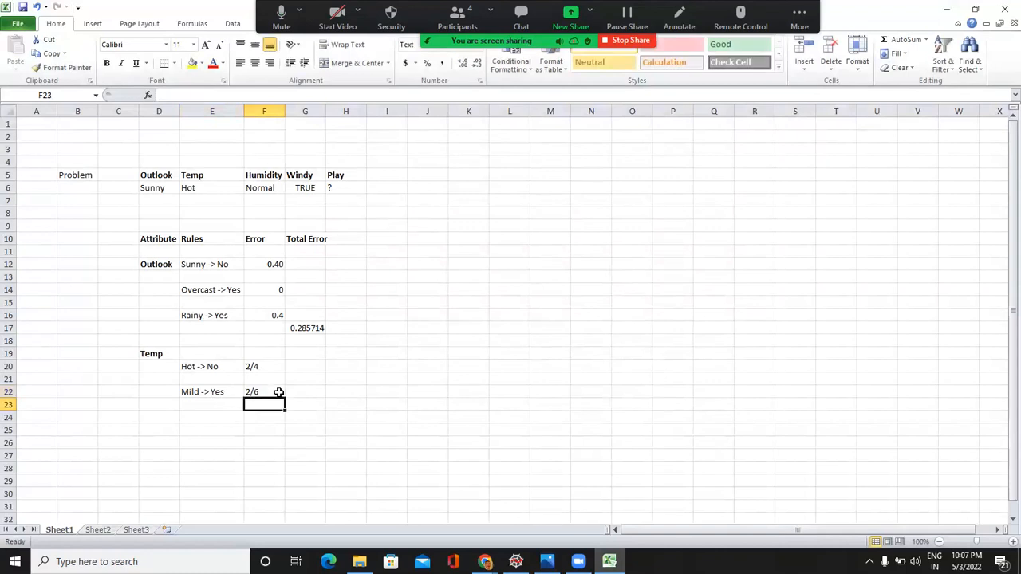
# Check the Cool rows' Play values in the dataset photo and enter the rule Cool -> Yes in E24
pyautogui.click(198, 417)
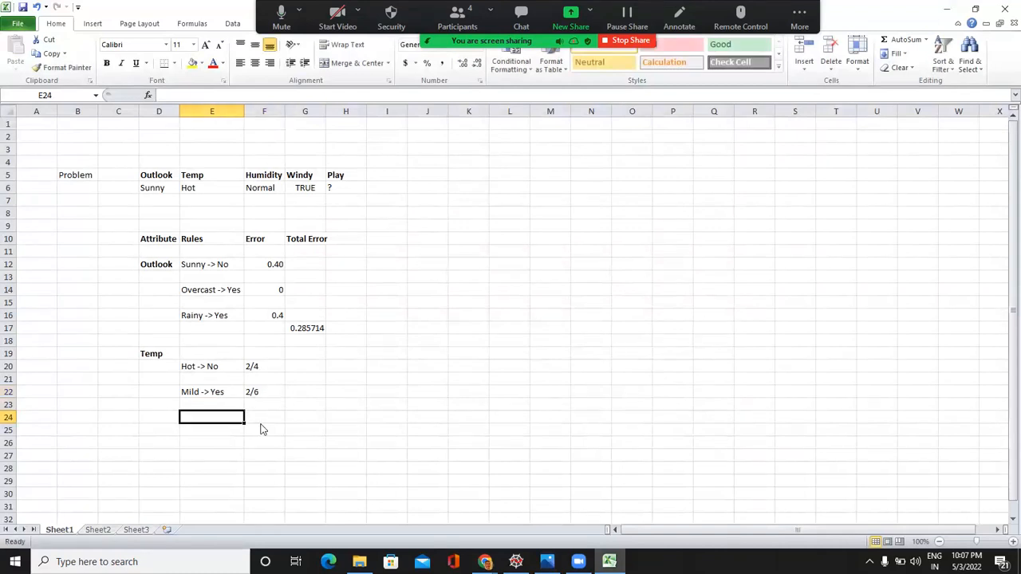
pyautogui.hotkey('alt', 'Tab')
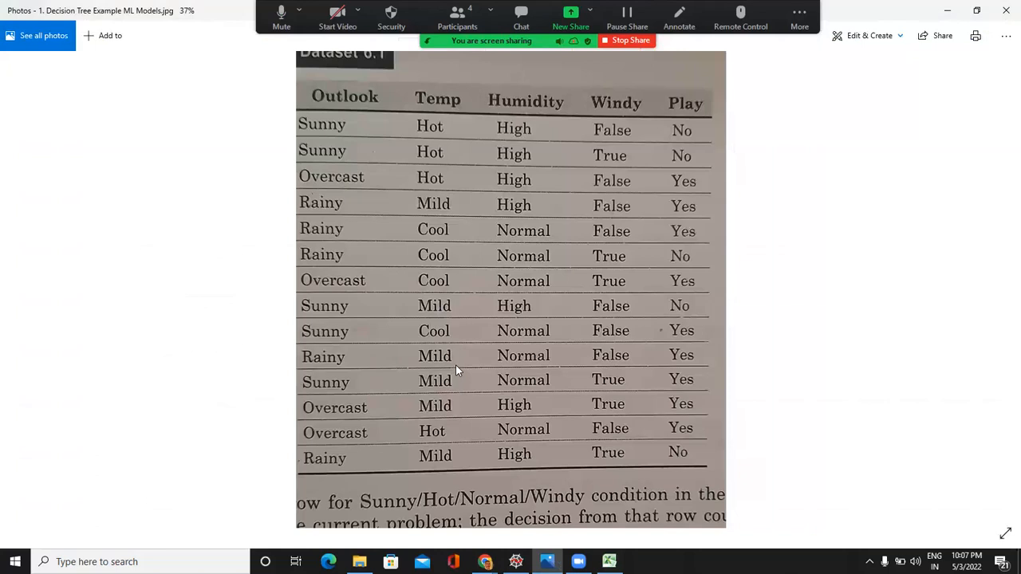
pyautogui.hotkey('alt', 'Tab')
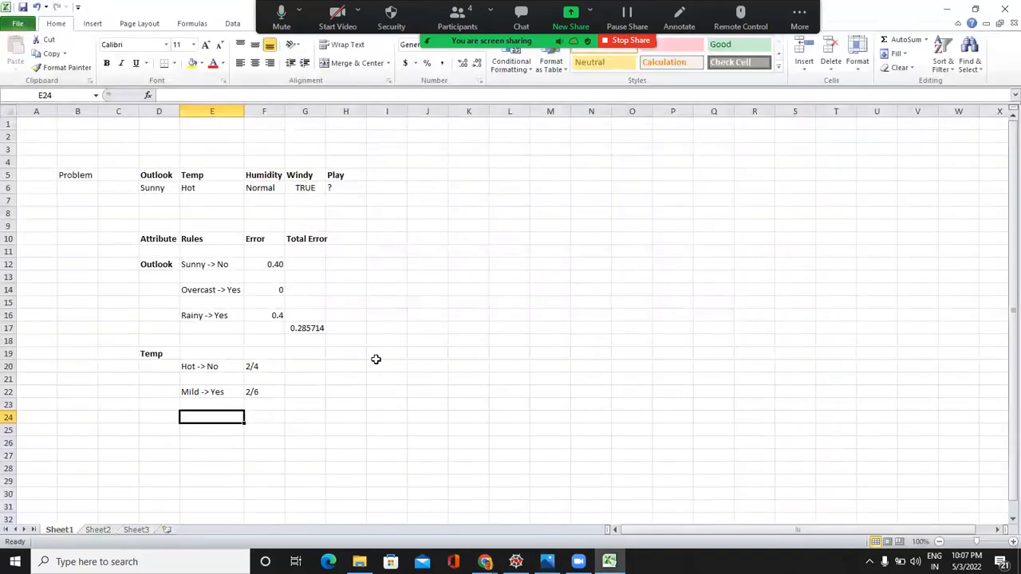
pyautogui.write('Cool ->')
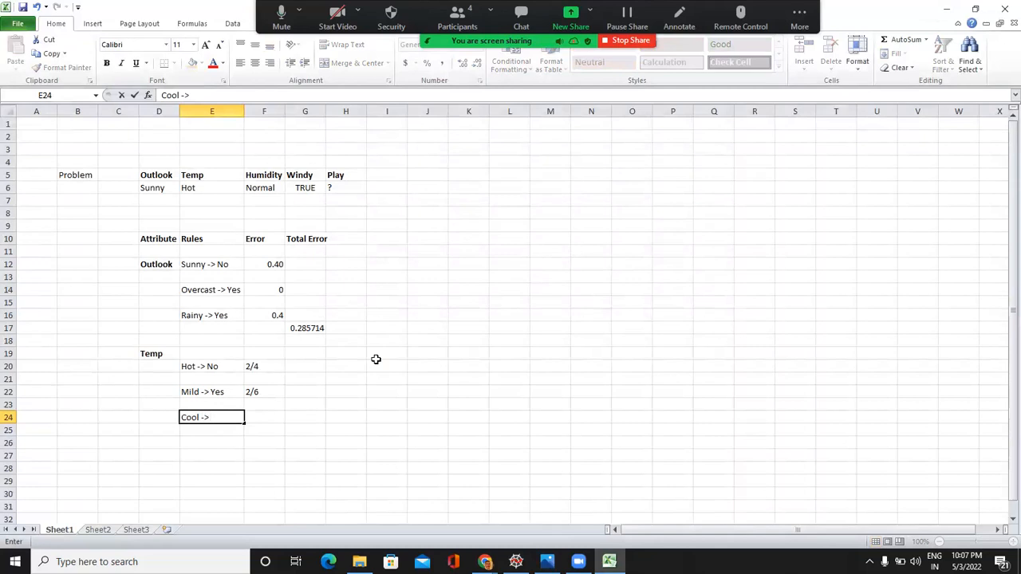
pyautogui.hotkey('alt', 'Tab')
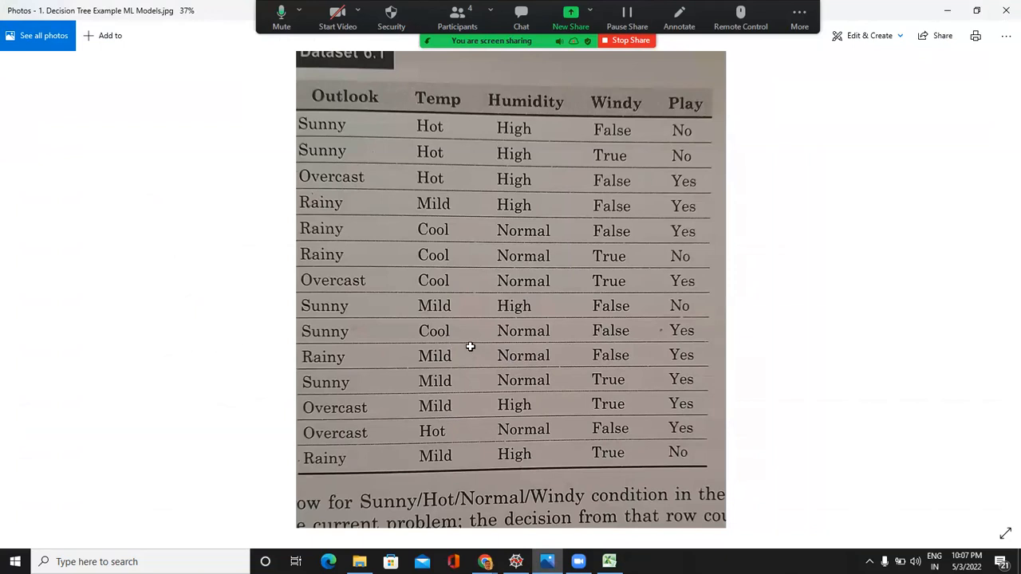
pyautogui.hotkey('alt', 'Tab')
pyautogui.write('Yes')
# Compare the Cool rows with their Play values in the photo and enter 1/4 in F24 as that rule's error
pyautogui.click(270, 416)
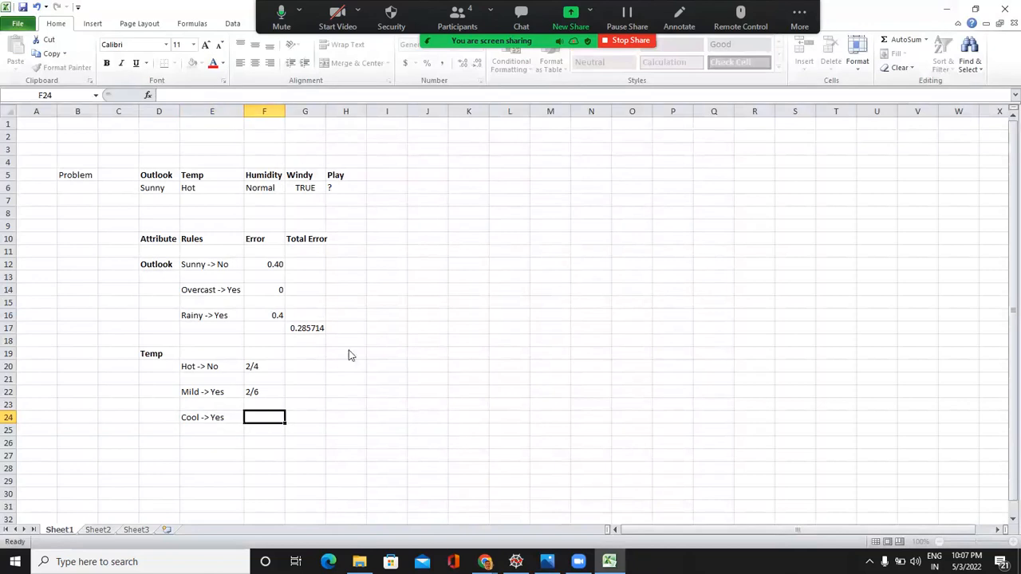
pyautogui.hotkey('alt', 'Tab')
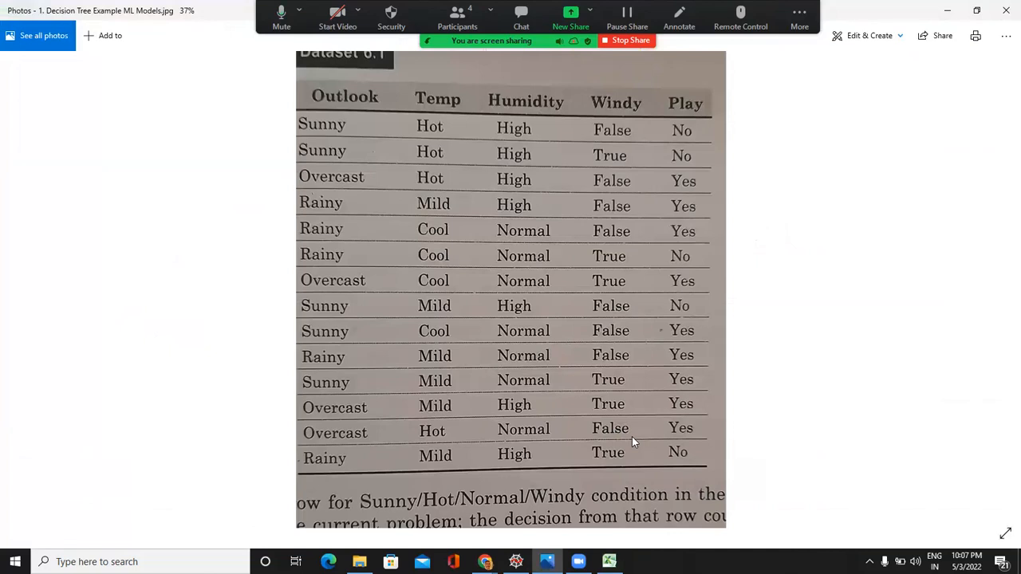
pyautogui.hotkey('alt', 'Tab')
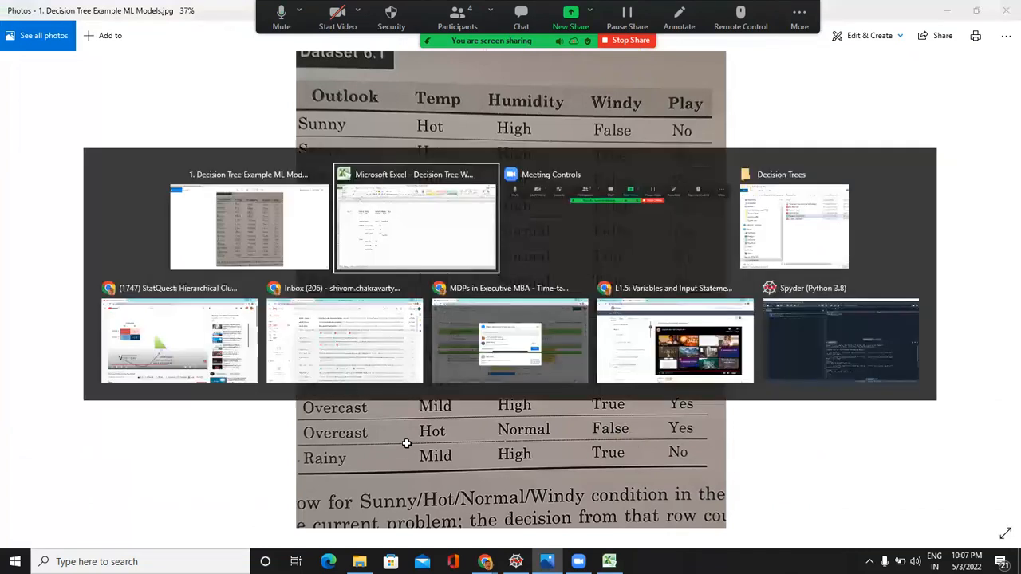
pyautogui.write('1')
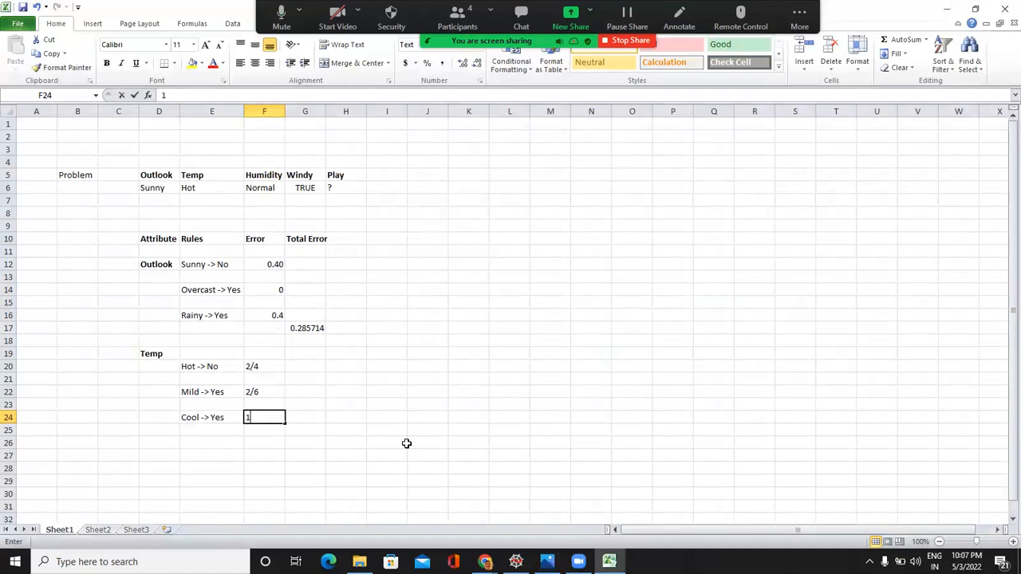
pyautogui.write('/4')
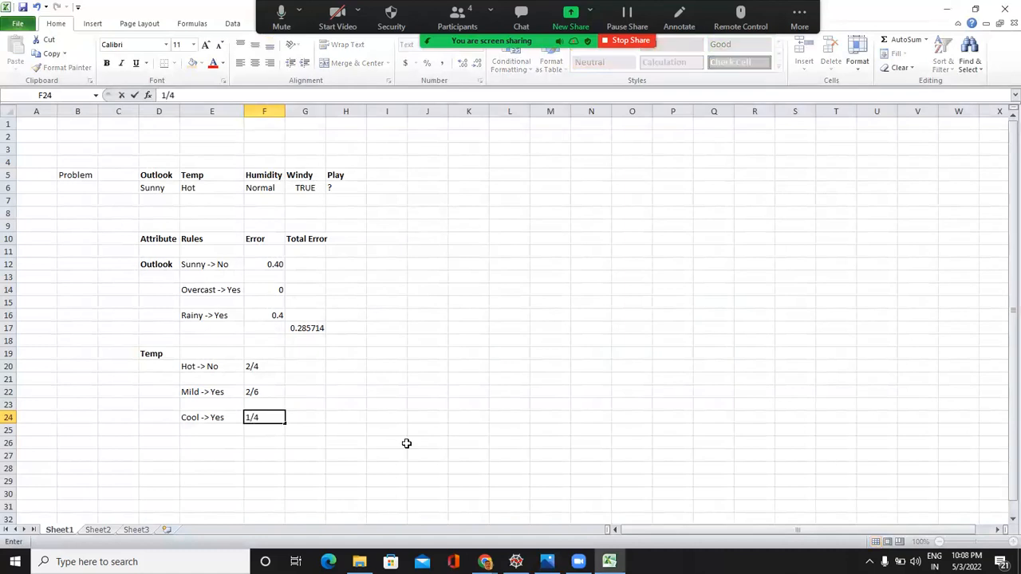
pyautogui.press('Return')
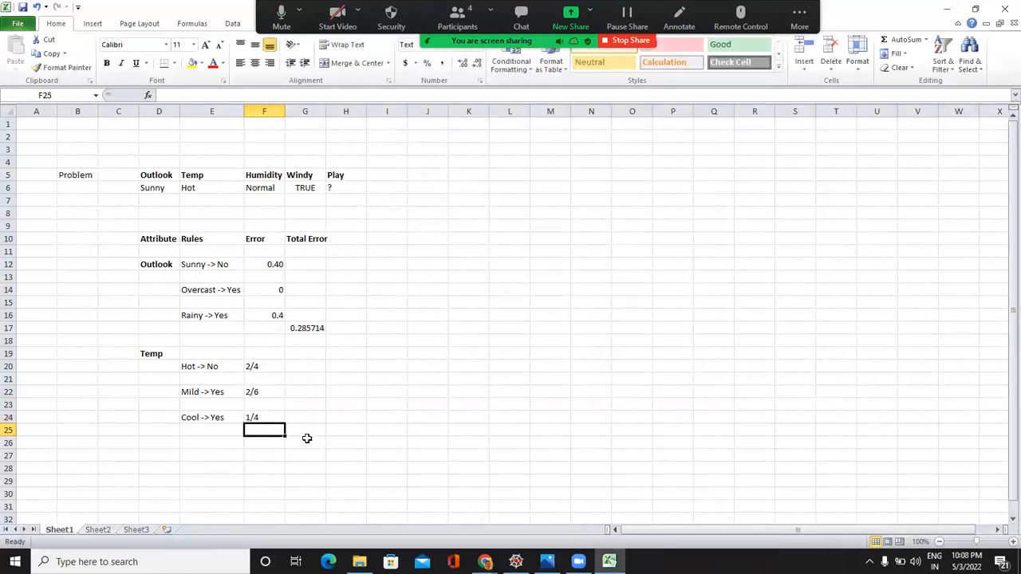
# Calculate the Temp attribute's total error in G26 with the formula =5/14
pyautogui.click(307, 438)
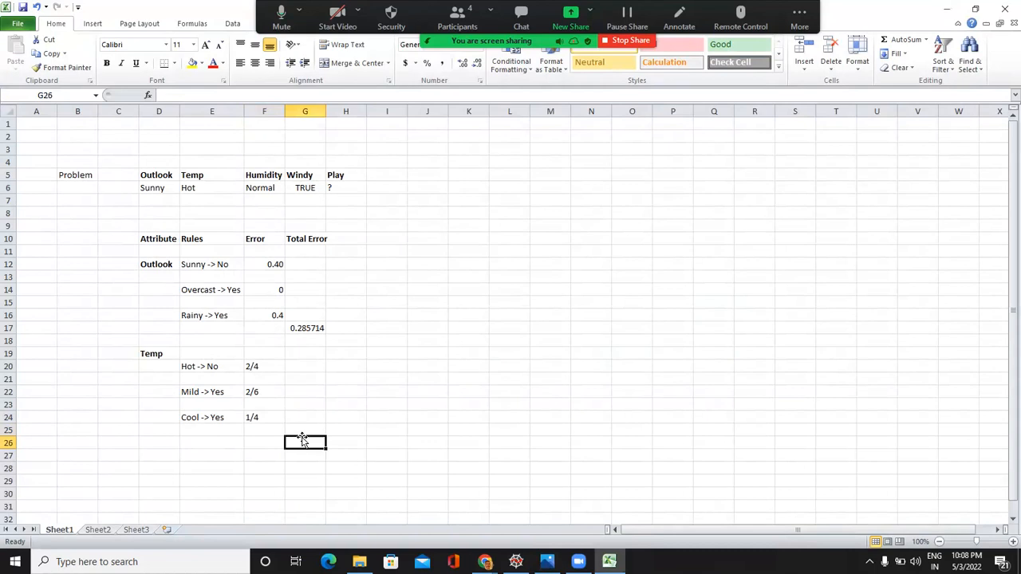
pyautogui.write('=')
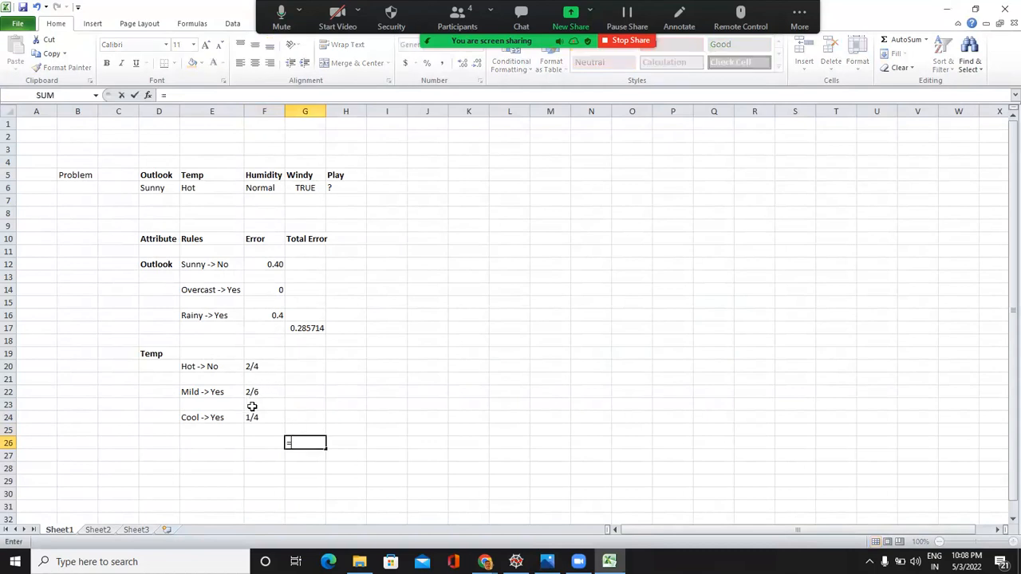
pyautogui.write('5/14')
pyautogui.press('Return')
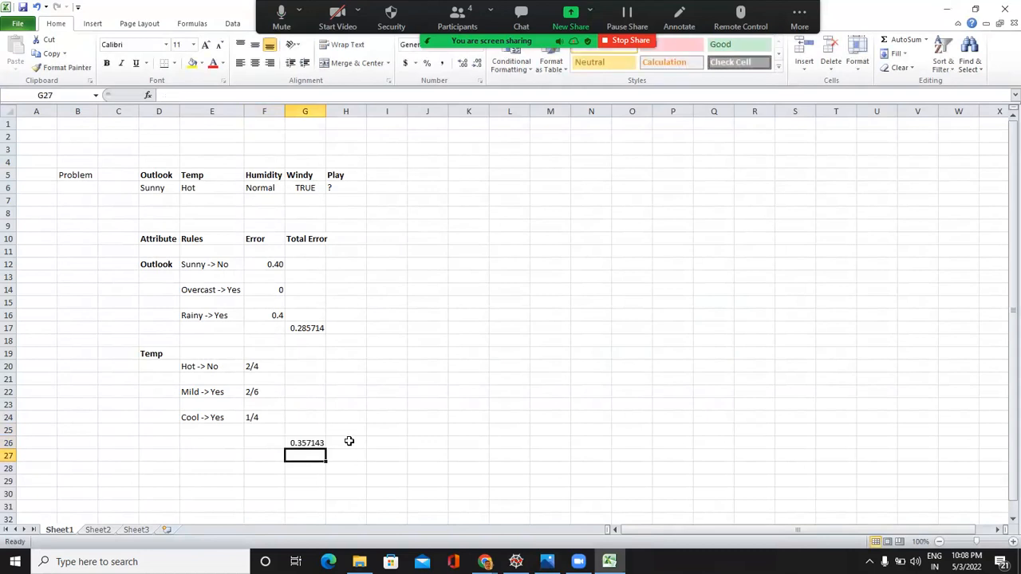
# Add Humidity as the next attribute label in D29
pyautogui.click(167, 477)
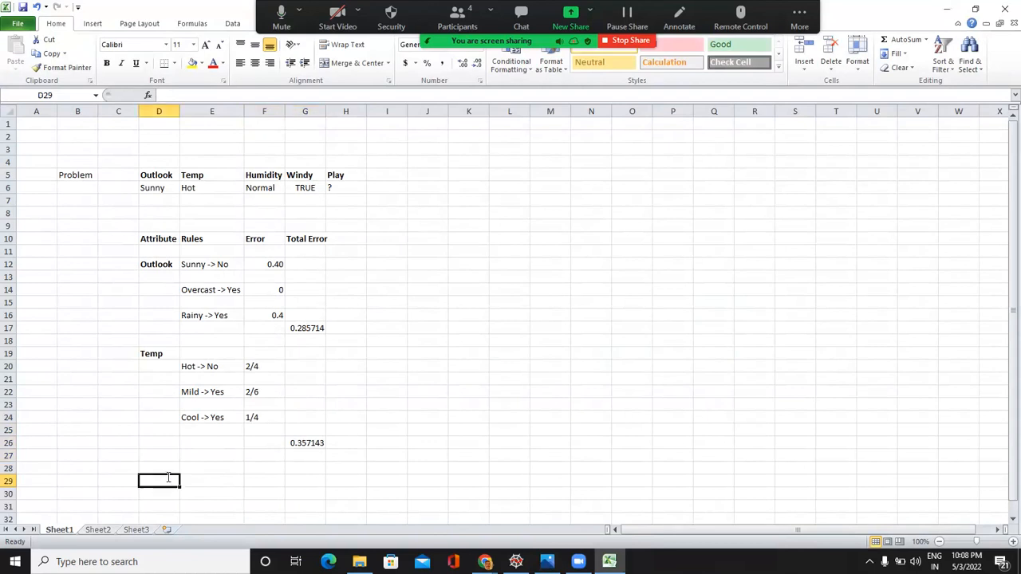
pyautogui.write('Humi')
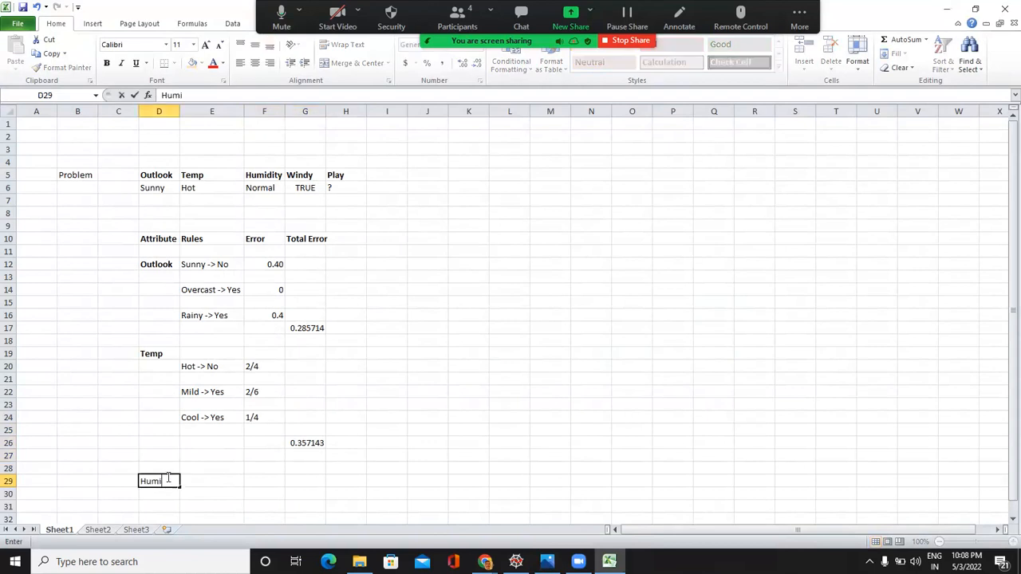
pyautogui.write('dity')
pyautogui.press('Tab')
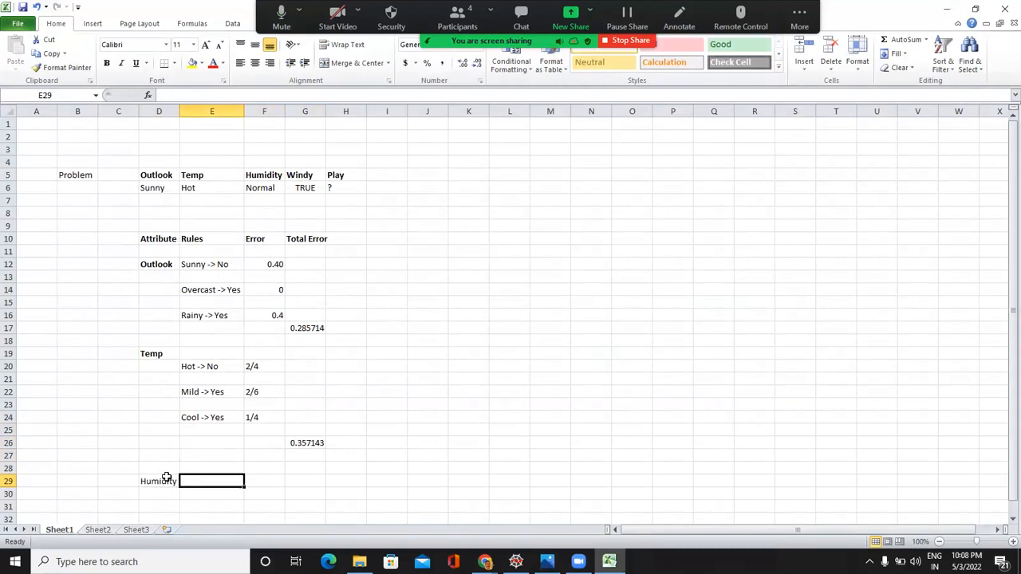
# Check the Humidity column in the dataset photo and enter High in E31 as the start of the first Humidity rule
pyautogui.press('Return')
pyautogui.press('Return')
pyautogui.press('Return')
pyautogui.press('Return')
pyautogui.press('Return')
pyautogui.press('Return')
pyautogui.press('Return')
pyautogui.press('Return')
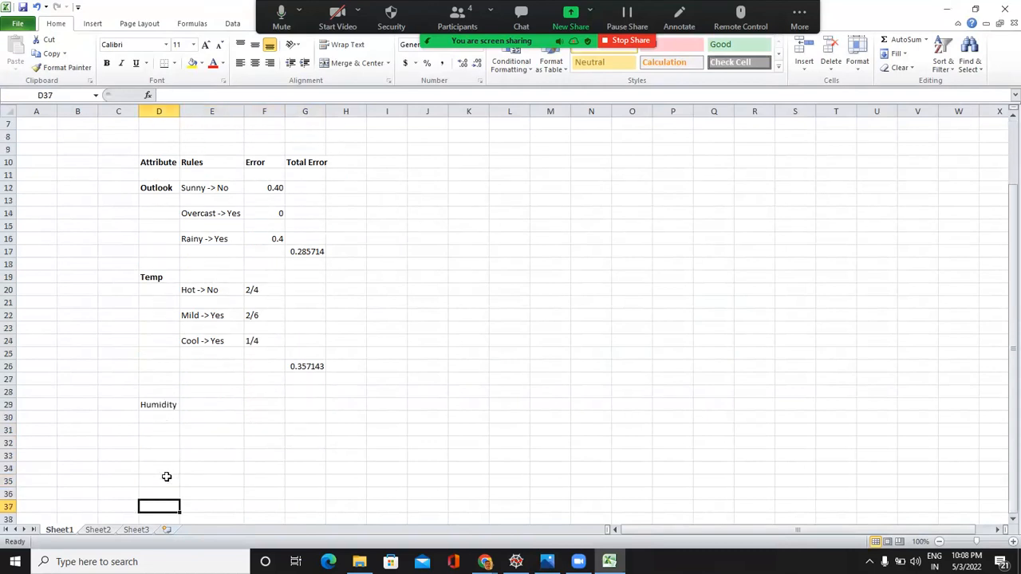
pyautogui.press('Return')
pyautogui.click(217, 404)
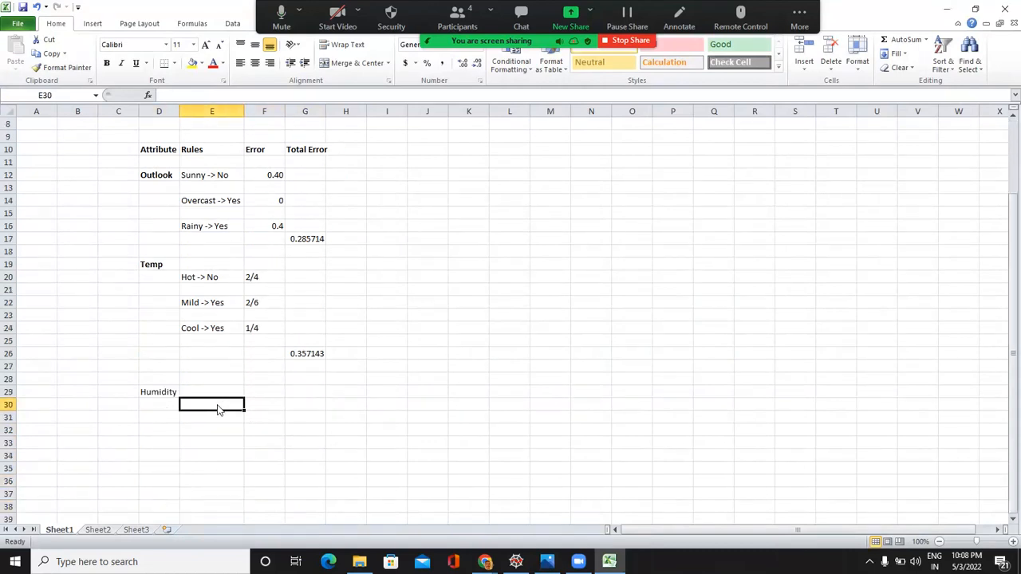
pyautogui.hotkey('alt', 'Tab')
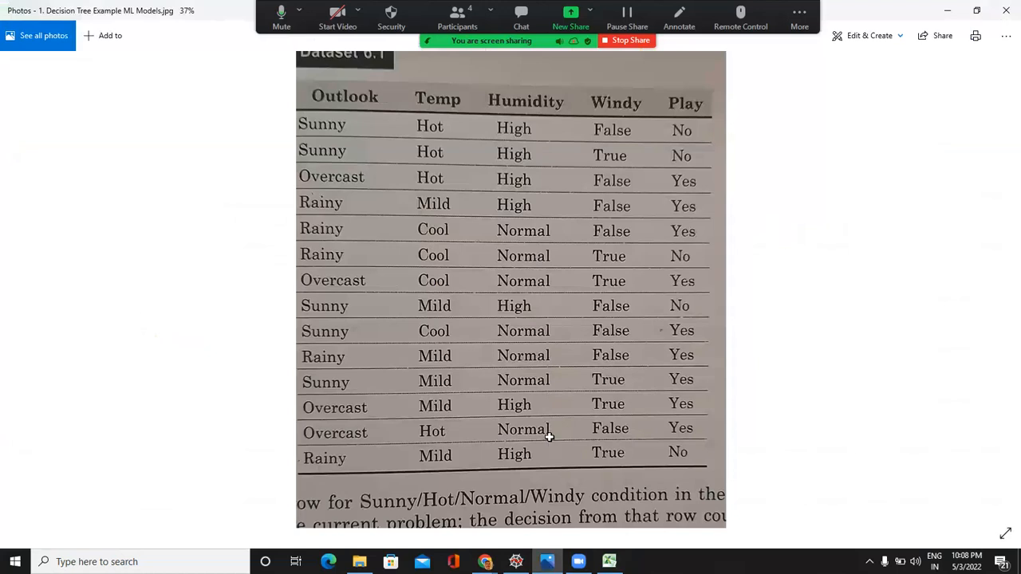
pyautogui.hotkey('alt', 'Tab')
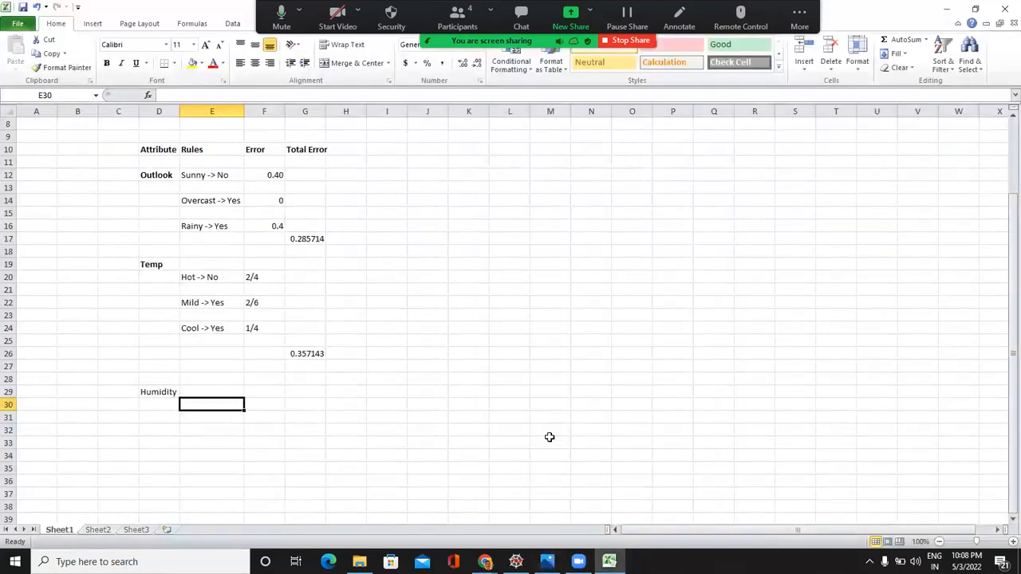
pyautogui.press('Down')
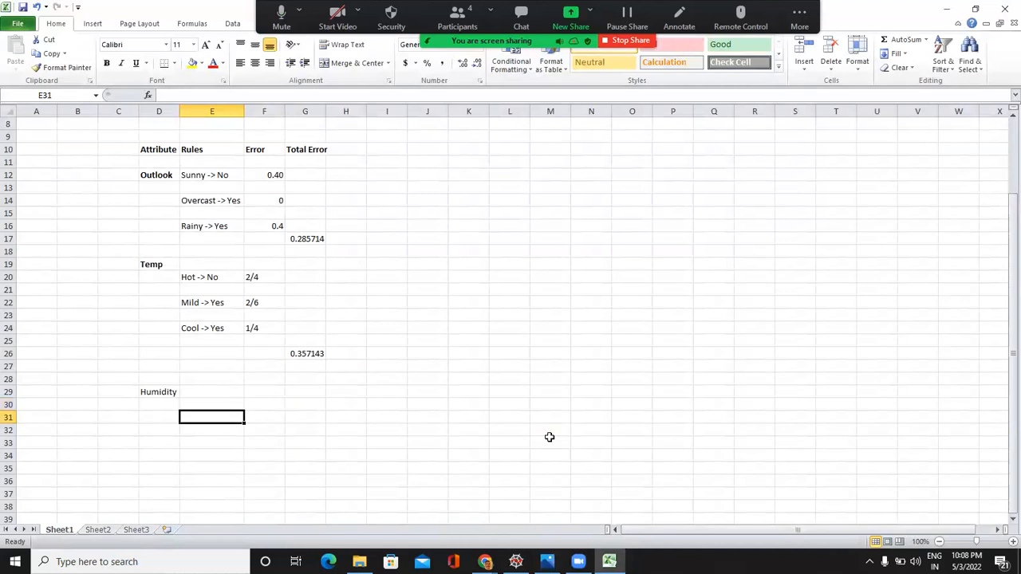
pyautogui.write('Hihg')
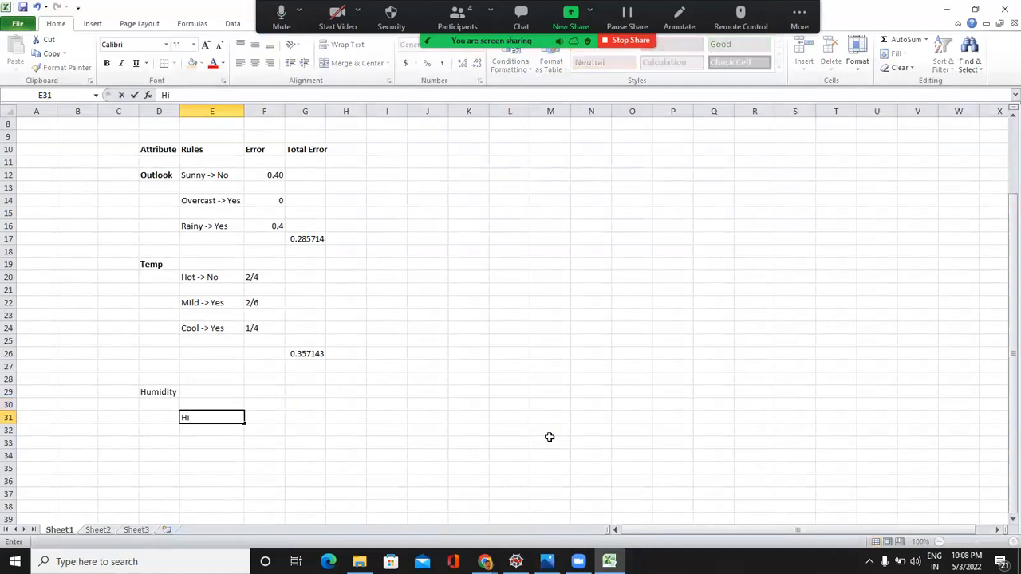
pyautogui.press('BackSpace')
pyautogui.press('BackSpace')
pyautogui.press('BackSpace')
pyautogui.write('igh')
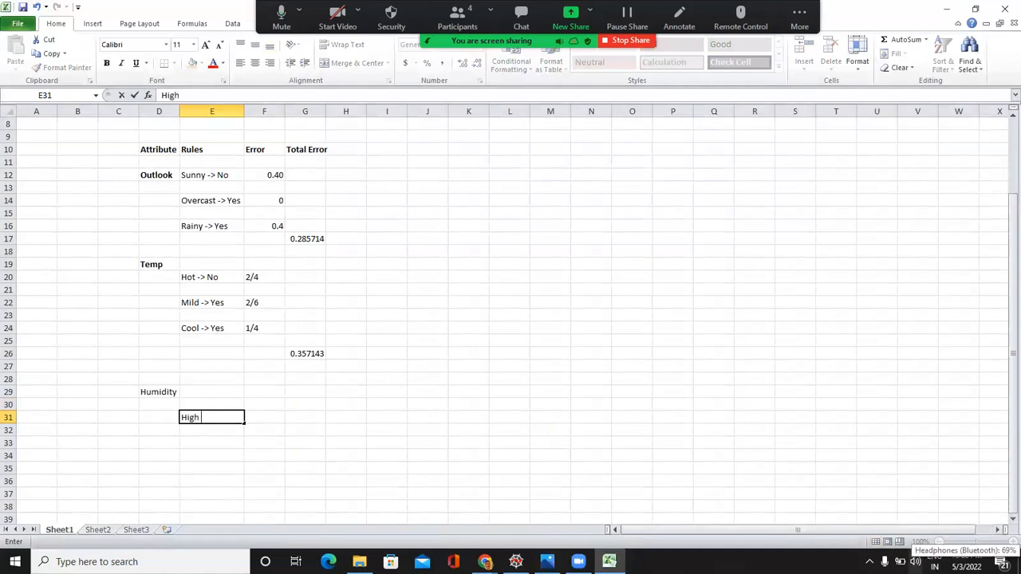
# Set the headphones' system volume to 94 and return to the worksheet
pyautogui.click(915, 562)
pyautogui.click(971, 532)
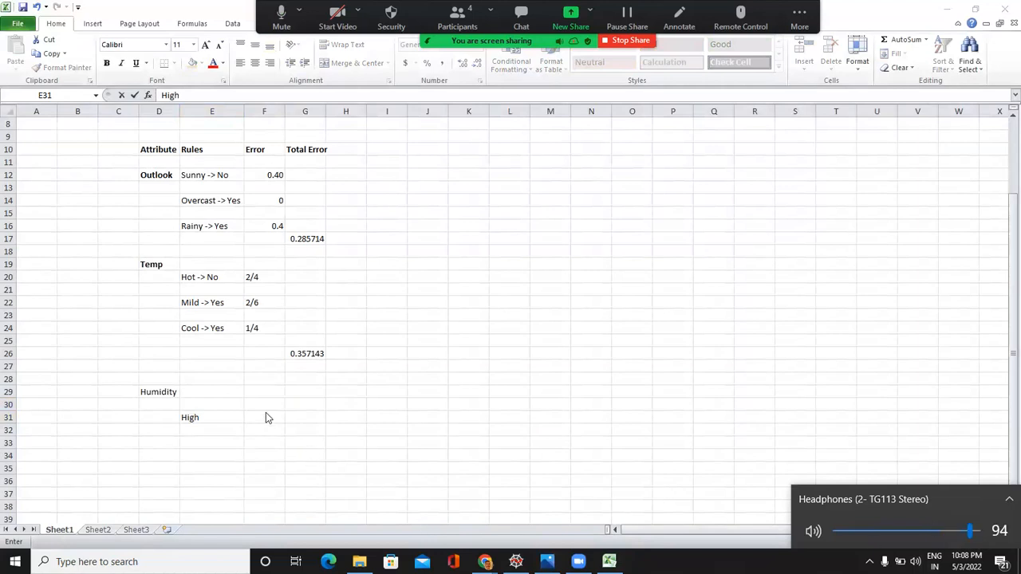
pyautogui.click(293, 352)
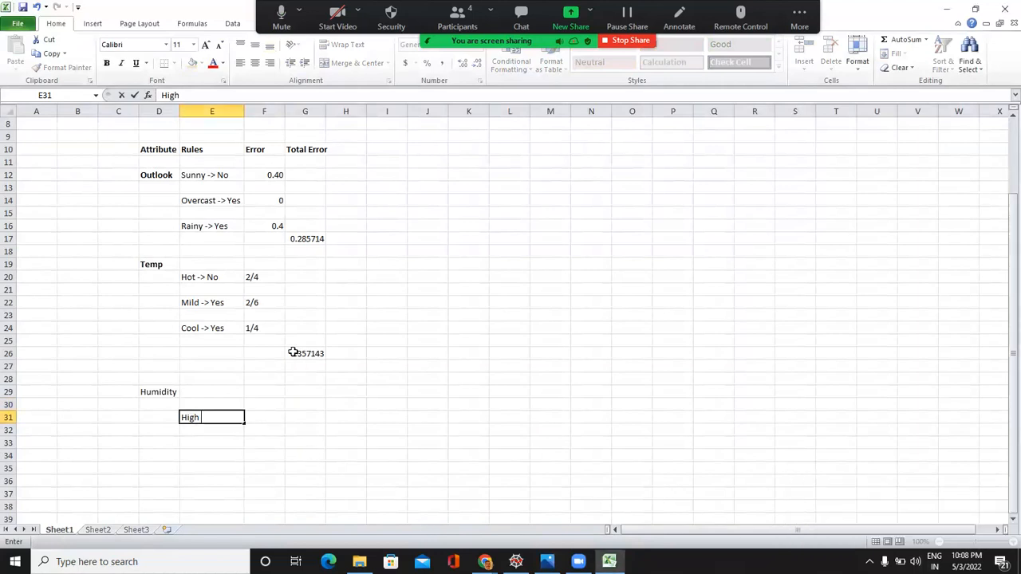
# Commit the High entry and make the Humidity label in D29 bold
pyautogui.click(293, 352)
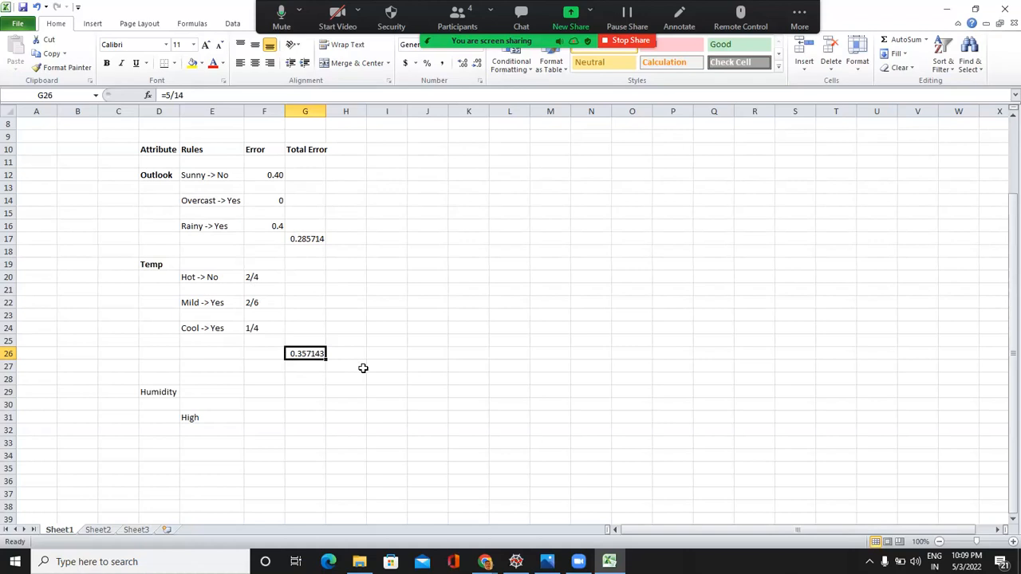
pyautogui.click(149, 392)
pyautogui.click(106, 64)
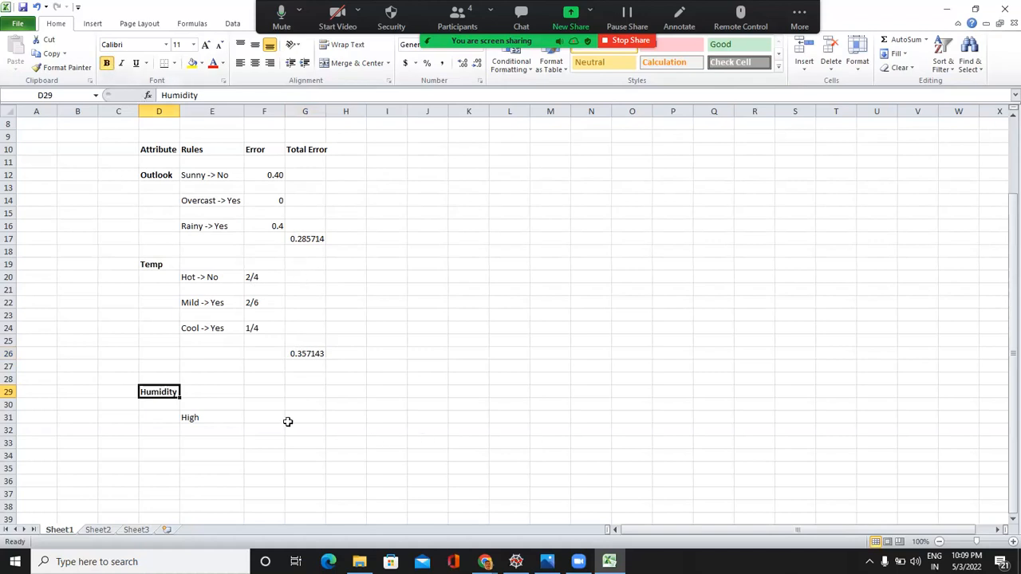
# Check the High humidity rows in the dataset photo and complete the rule in E31 as High -> No
pyautogui.click(212, 418)
pyautogui.hotkey('alt', 'Tab')
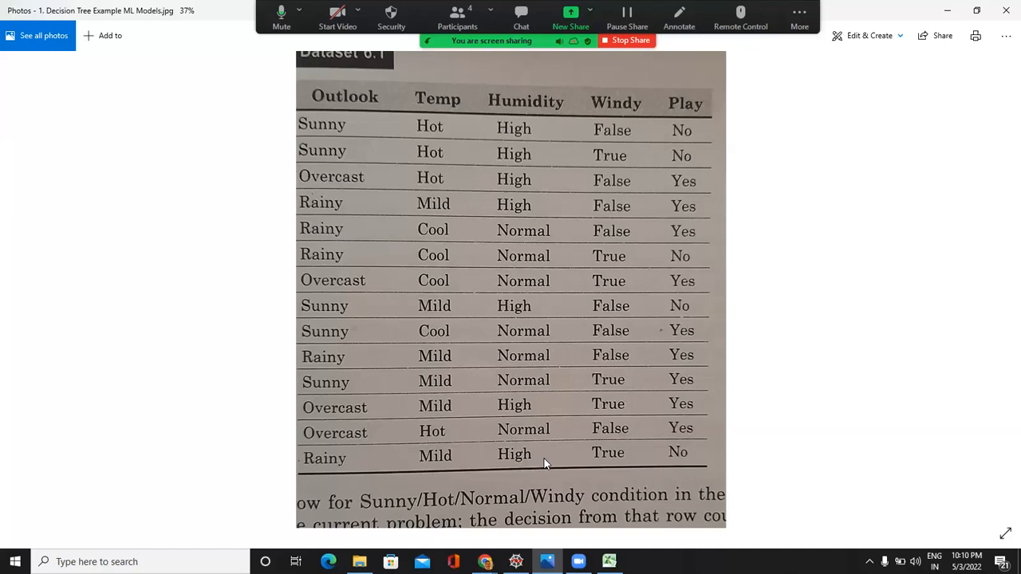
pyautogui.hotkey('alt', 'Tab')
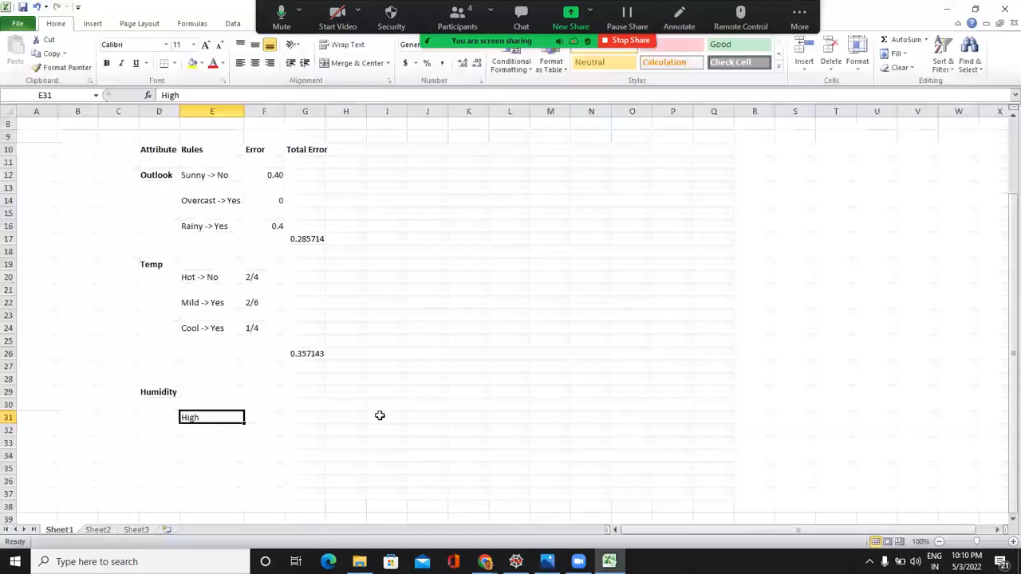
pyautogui.doubleClick(224, 417)
pyautogui.write('-> ')
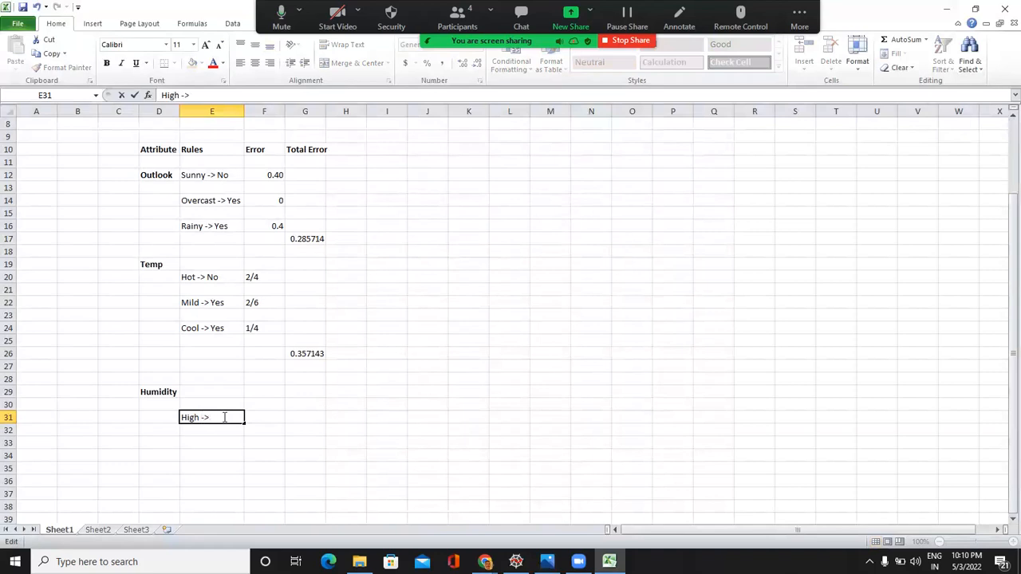
pyautogui.write('No')
pyautogui.press('Tab')
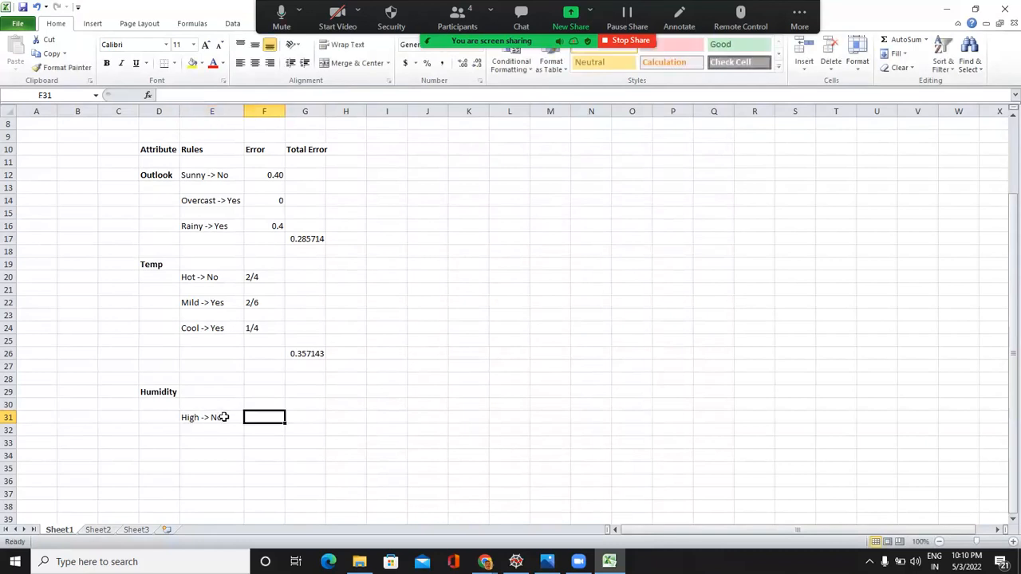
# Copy the format of F20 to F31:F35 and enter 3 /7 in F31 as the error of the High rule
pyautogui.click(270, 275)
pyautogui.click(55, 67)
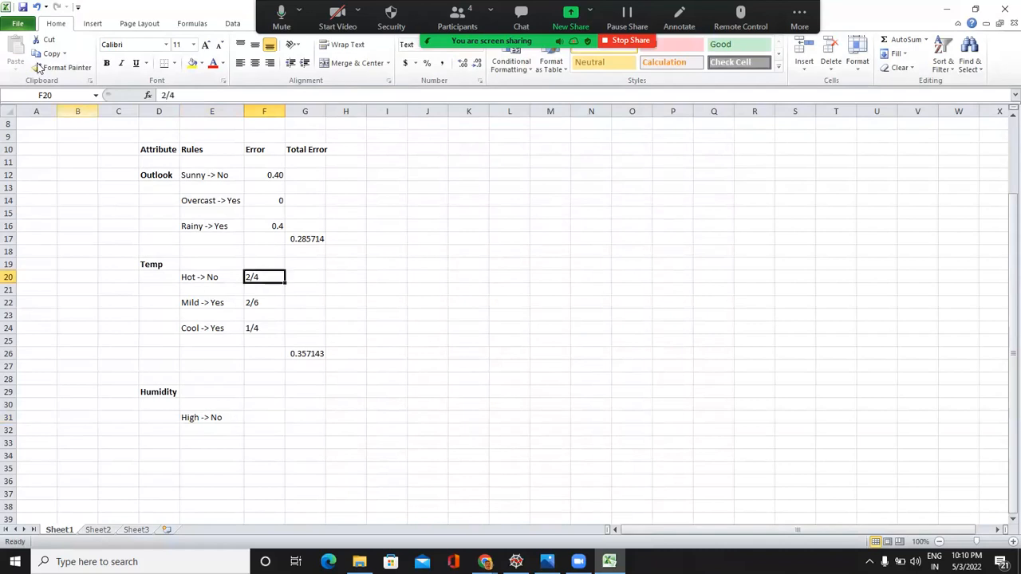
pyautogui.moveTo(263, 417)
pyautogui.mouseDown()
pyautogui.moveTo(260, 460)
pyautogui.moveTo(265, 421)
pyautogui.mouseUp()
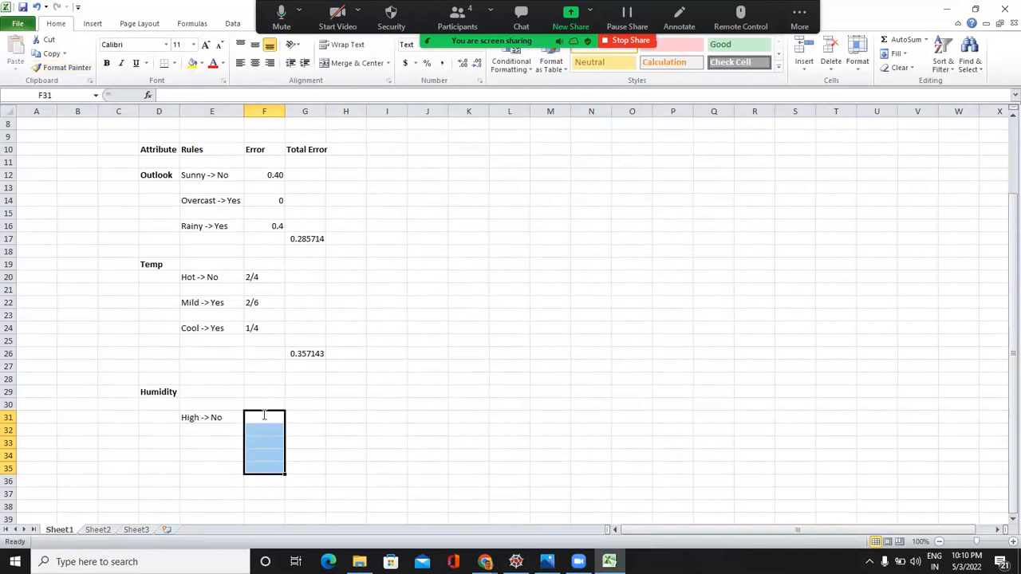
pyautogui.doubleClick(264, 416)
pyautogui.write('3/7')
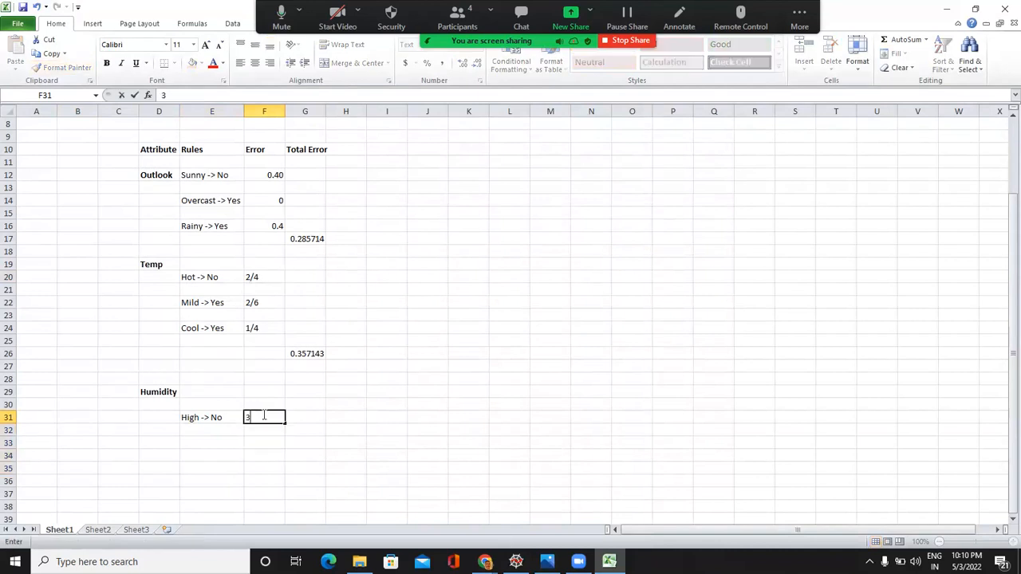
pyautogui.press('Return')
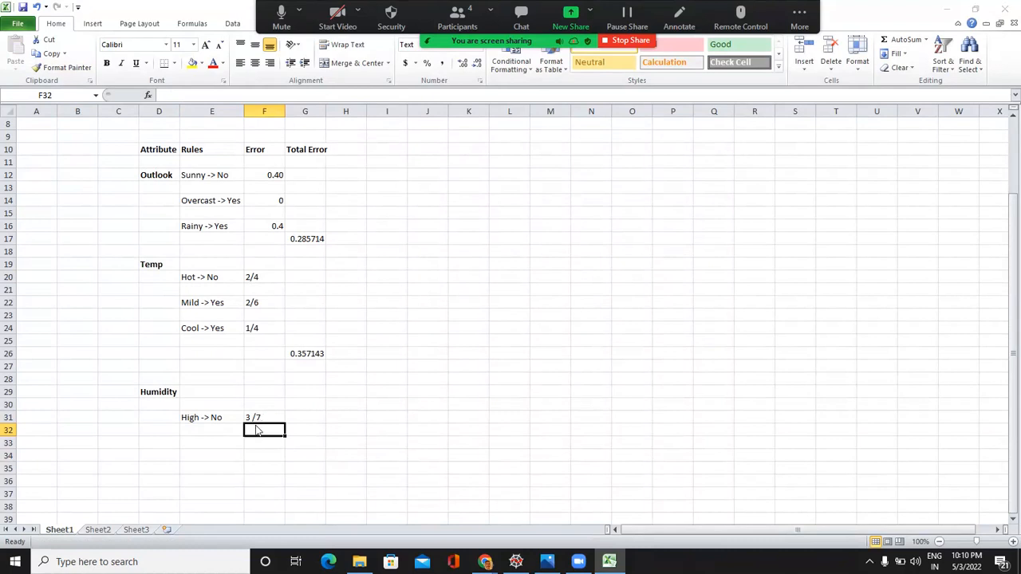
# Check the Humidity column in the dataset photo and enter the rule Normal -. Yes in E33
pyautogui.hotkey('alt', 'Tab')
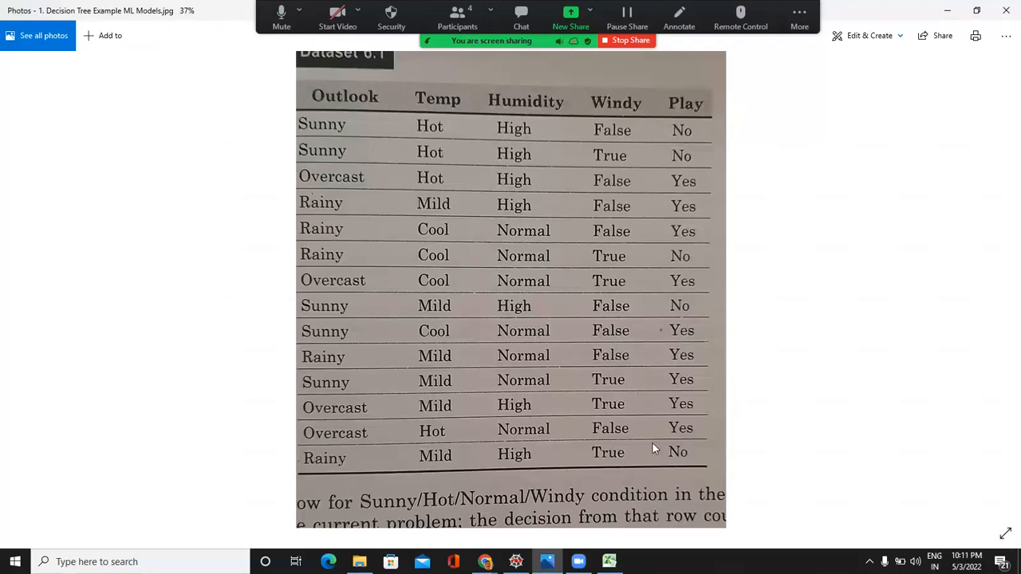
pyautogui.hotkey('alt', 'Tab')
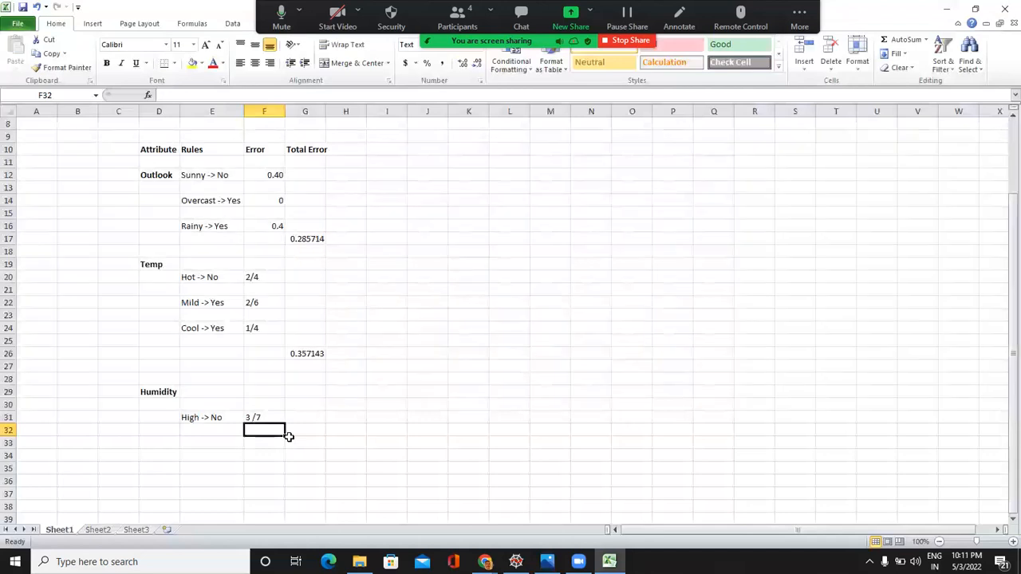
pyautogui.click(197, 441)
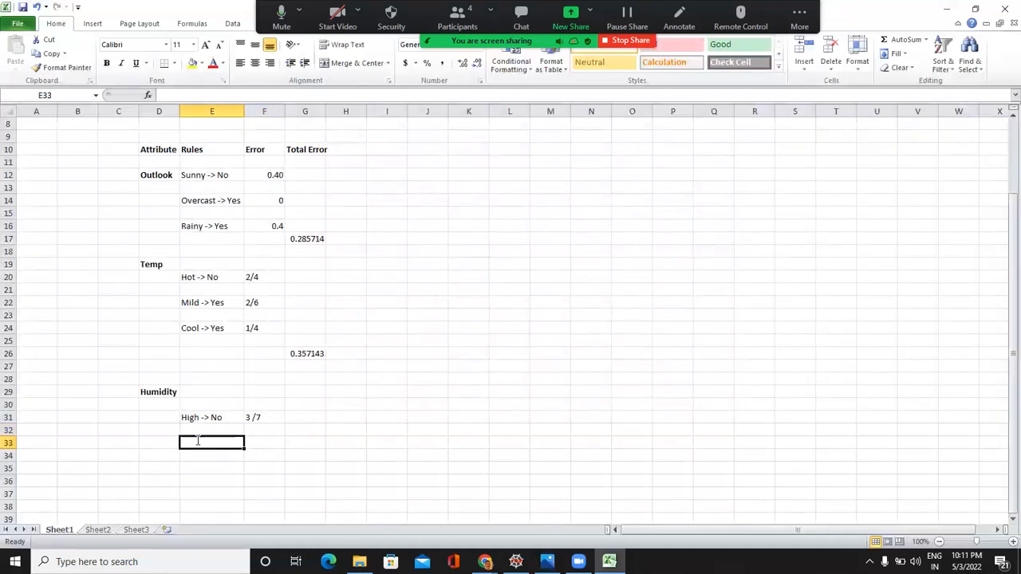
pyautogui.write('Normal')
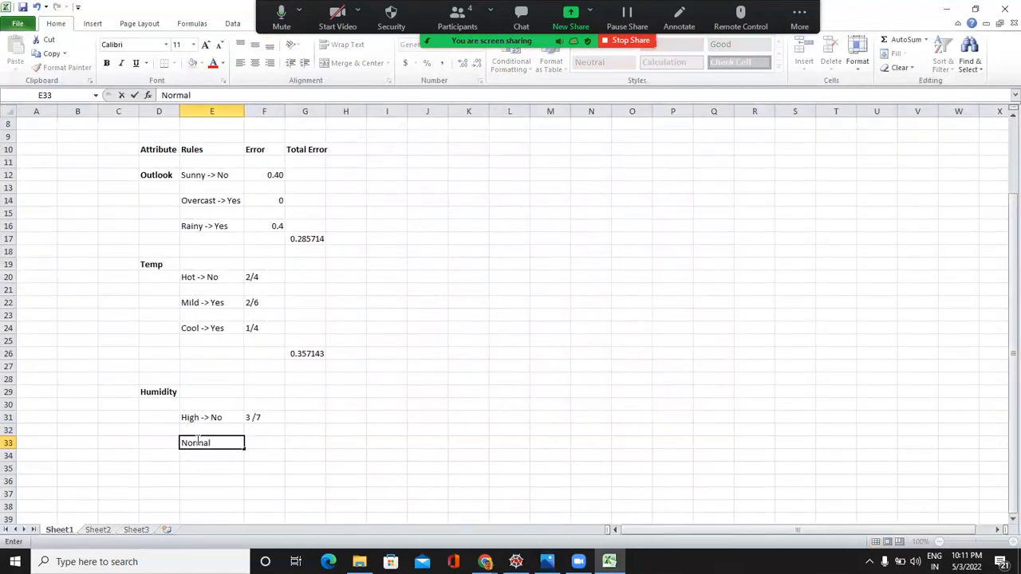
pyautogui.write(' -. Yes')
pyautogui.press('Tab')
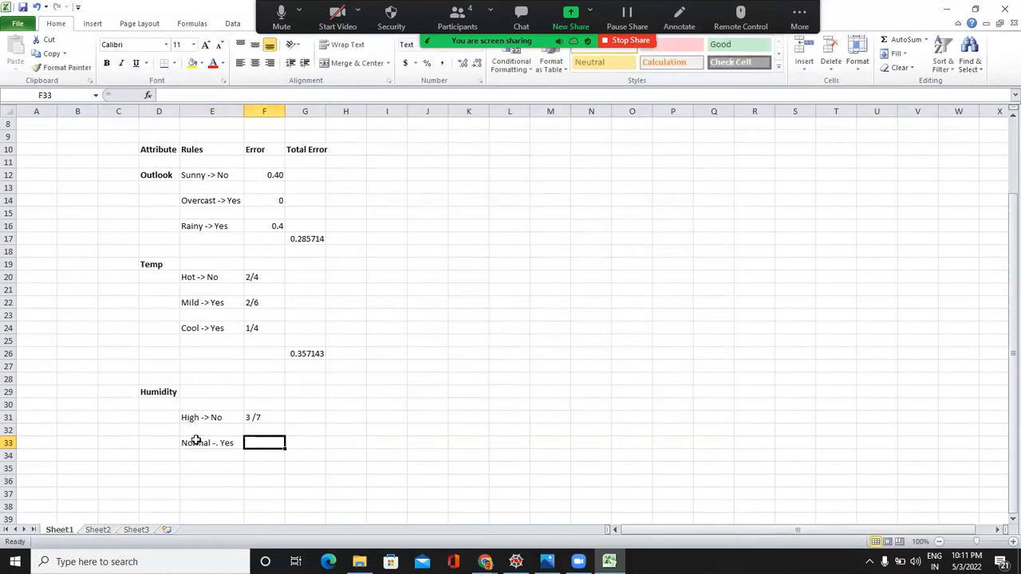
# Check the Normal humidity rows in the dataset photo and enter 1/7 in F33 as that rule's error
pyautogui.hotkey('alt', 'Tab')
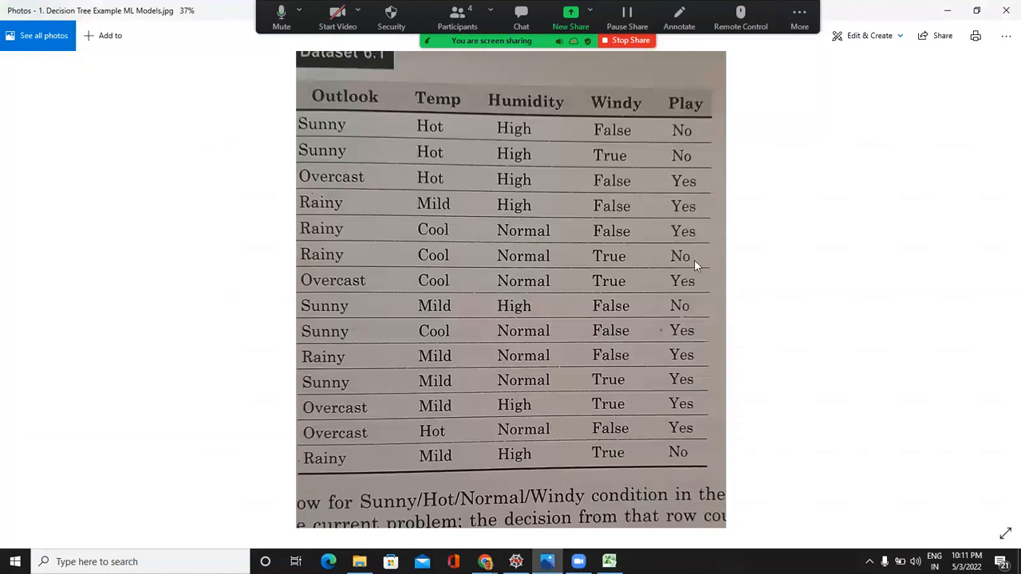
pyautogui.hotkey('alt', 'Tab')
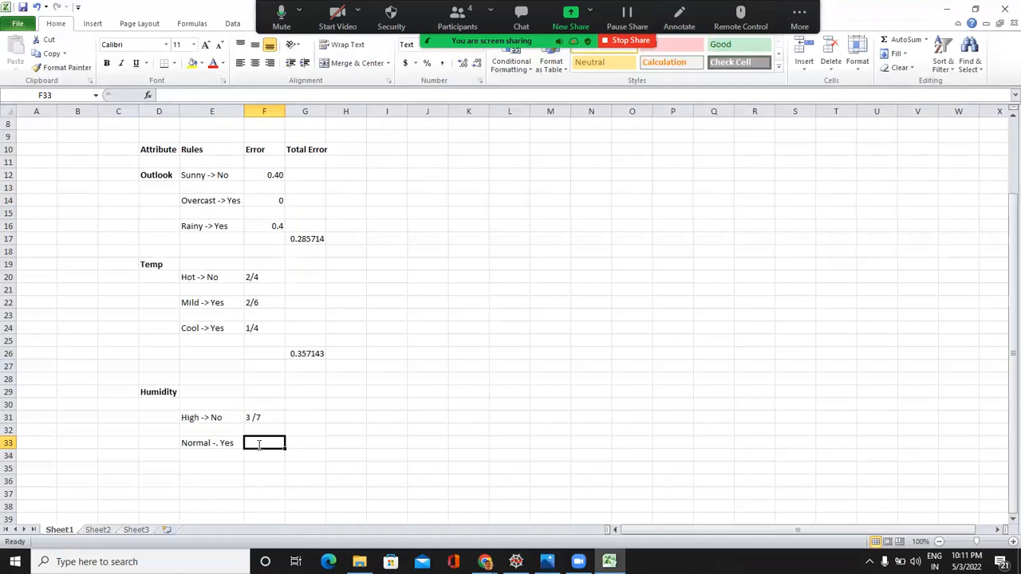
pyautogui.write('1/7')
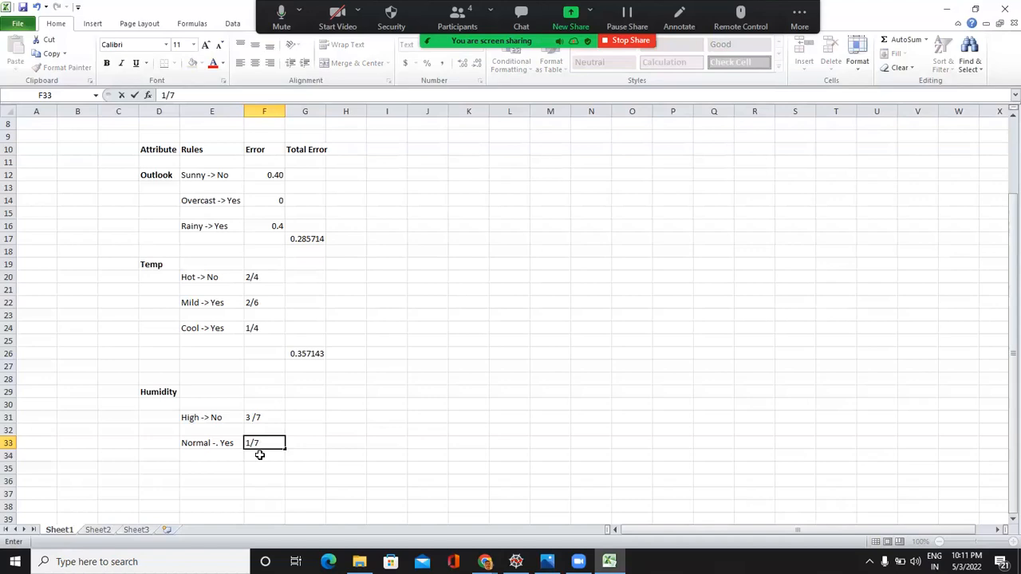
pyautogui.press('Return')
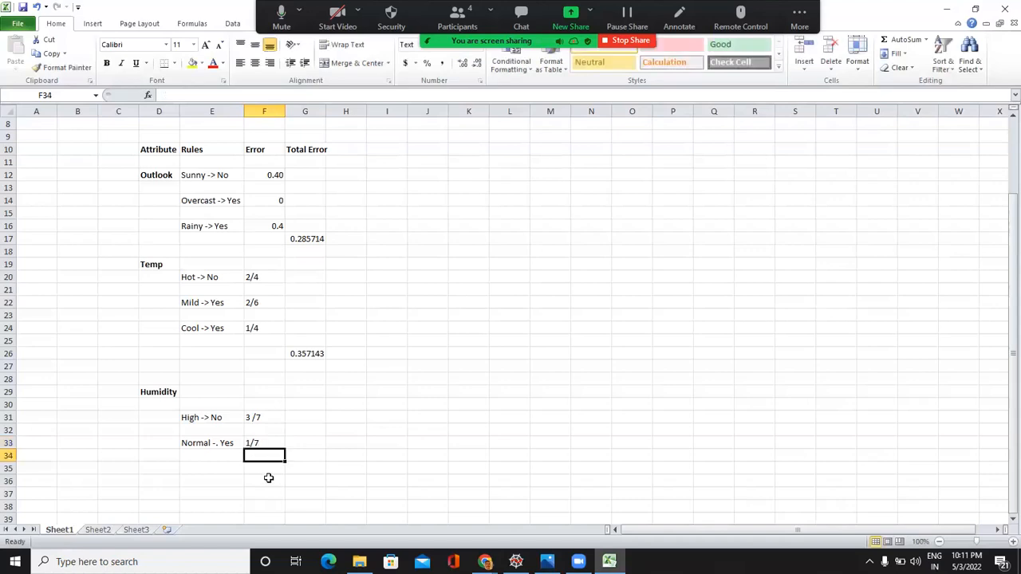
# Calculate the total error for Humidity in G34 with the formula =4/14
pyautogui.click(205, 474)
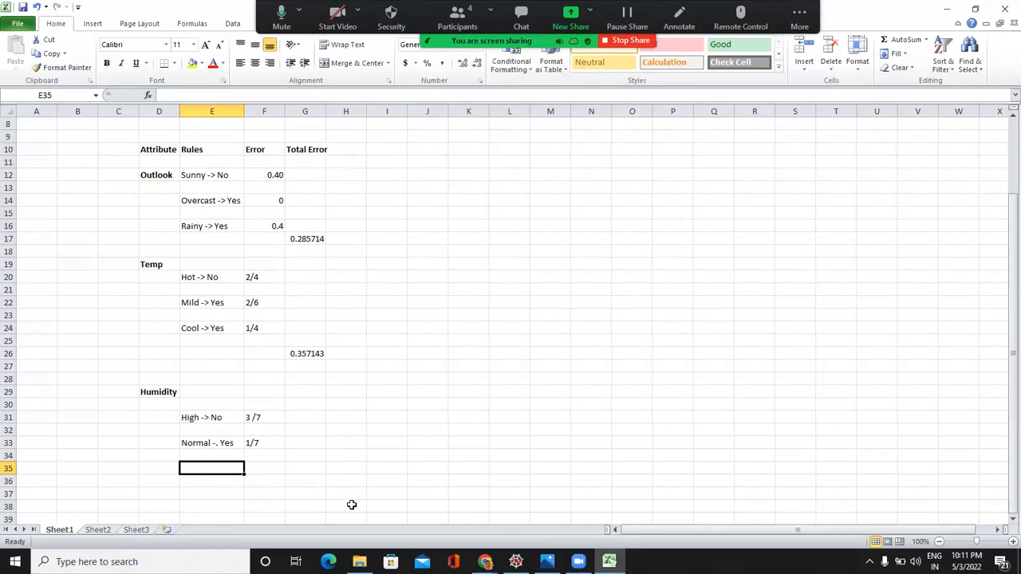
pyautogui.click(303, 456)
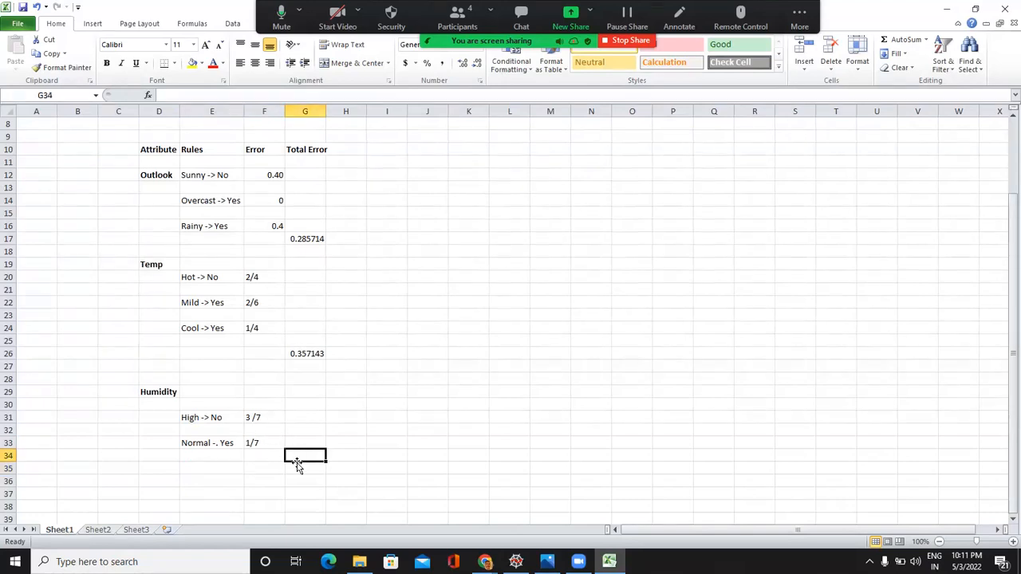
pyautogui.write('=')
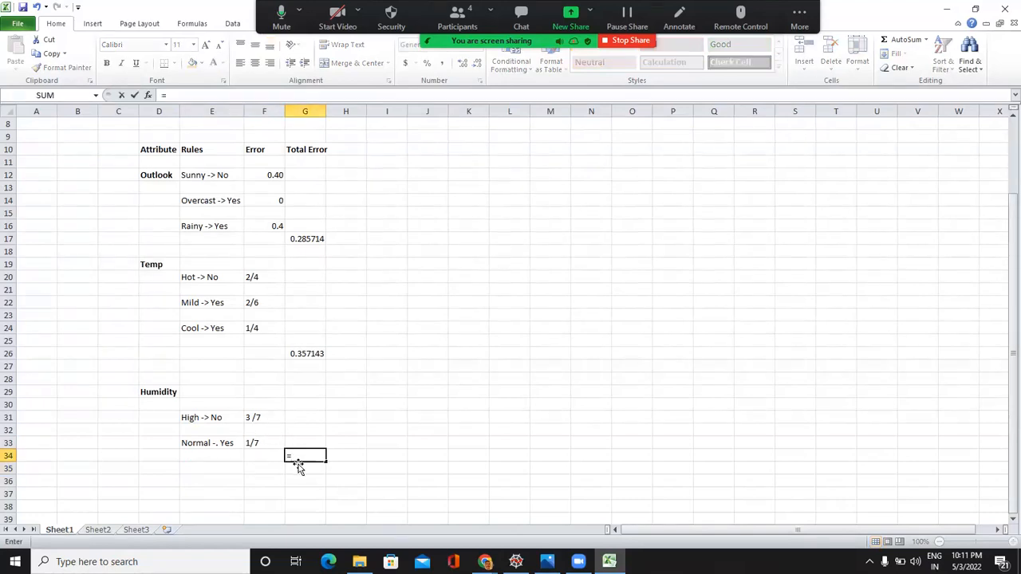
pyautogui.write('4/14')
pyautogui.press('Return')
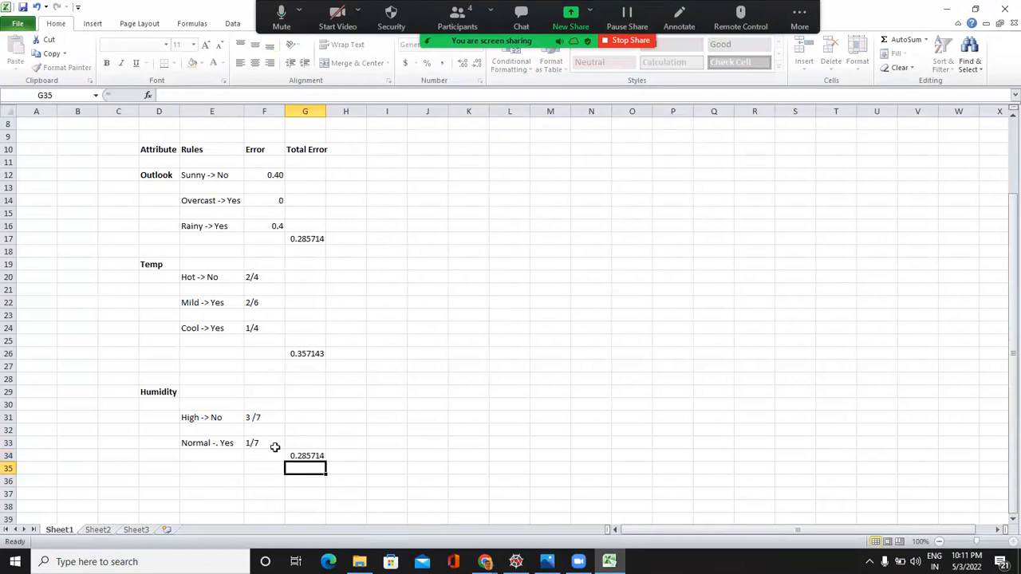
# Check the dataset photo for the next attribute and enter Windy as its label in D37
pyautogui.click(162, 493)
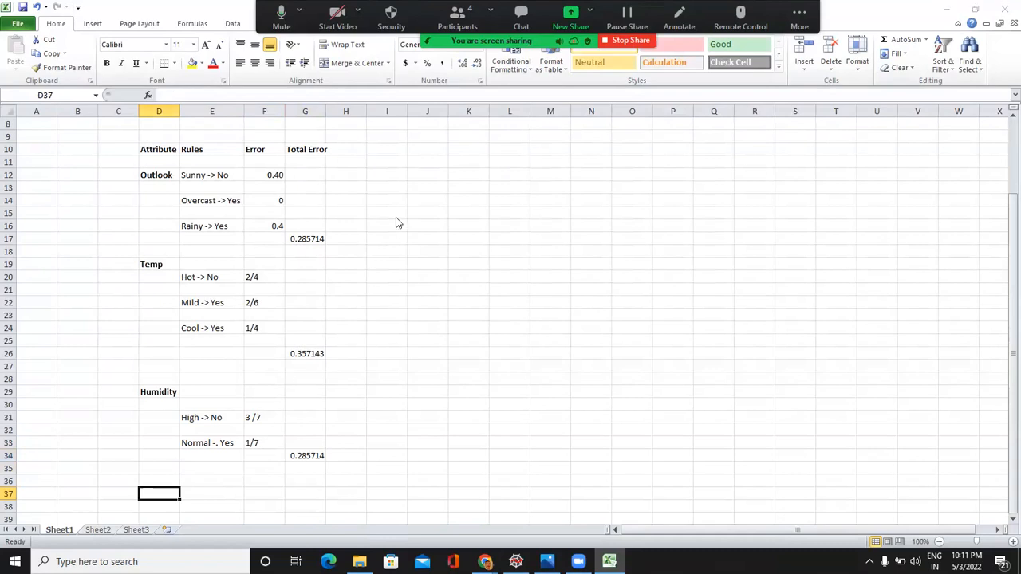
pyautogui.hotkey('alt', 'Tab')
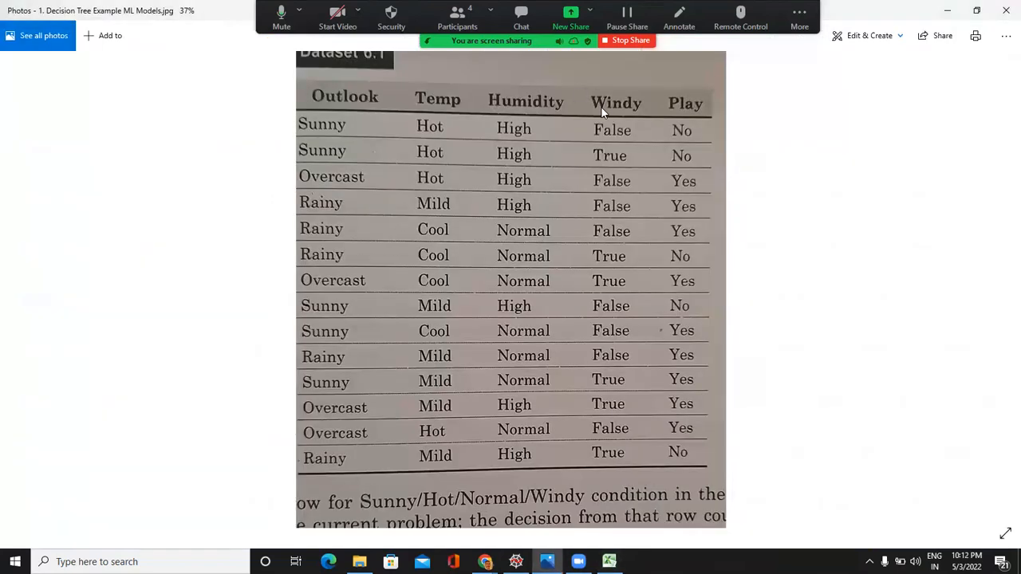
pyautogui.hotkey('alt', 'Tab')
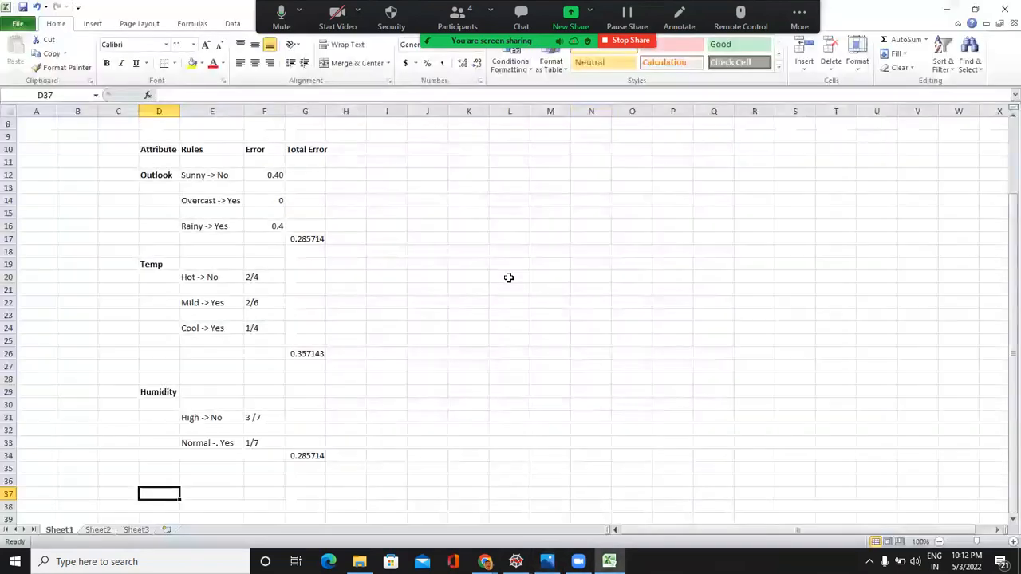
pyautogui.write('Windy')
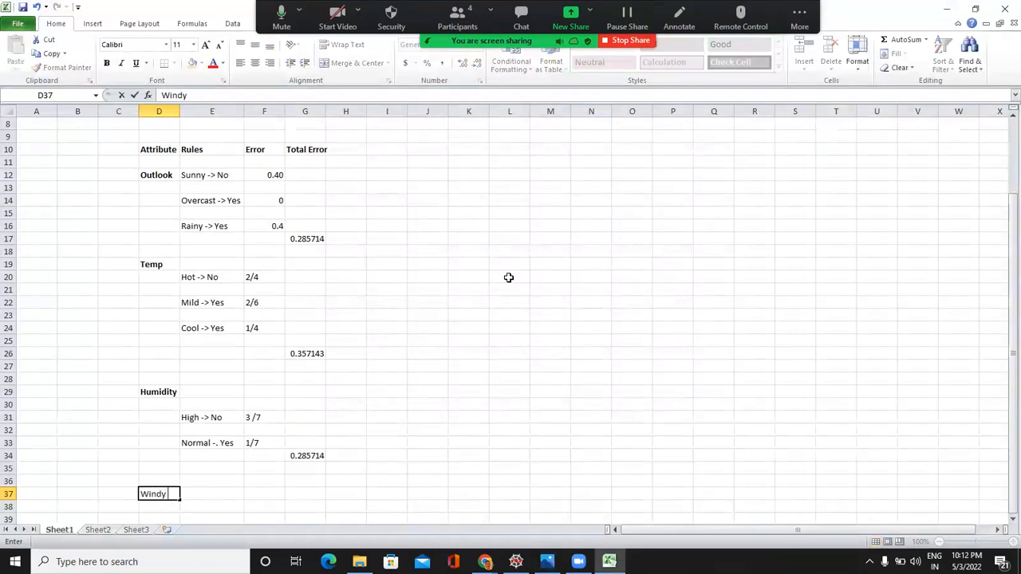
pyautogui.press('Return')
pyautogui.press('Return')
pyautogui.press('Return')
pyautogui.press('Return')
pyautogui.press('Return')
pyautogui.press('Return')
pyautogui.press('Return')
pyautogui.press('Return')
pyautogui.press('Return')
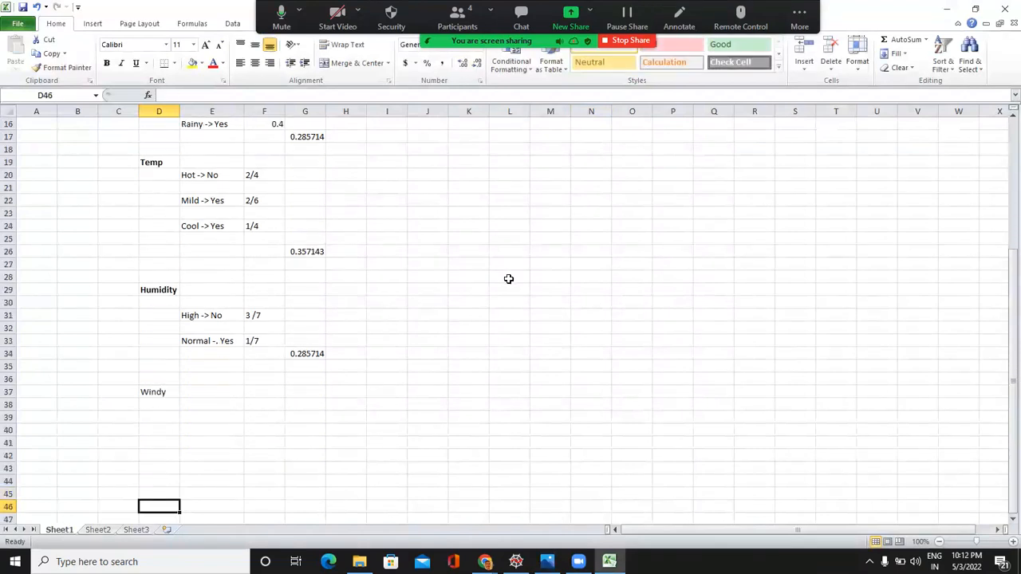
# Make the Windy label in D37 bold
pyautogui.click(212, 407)
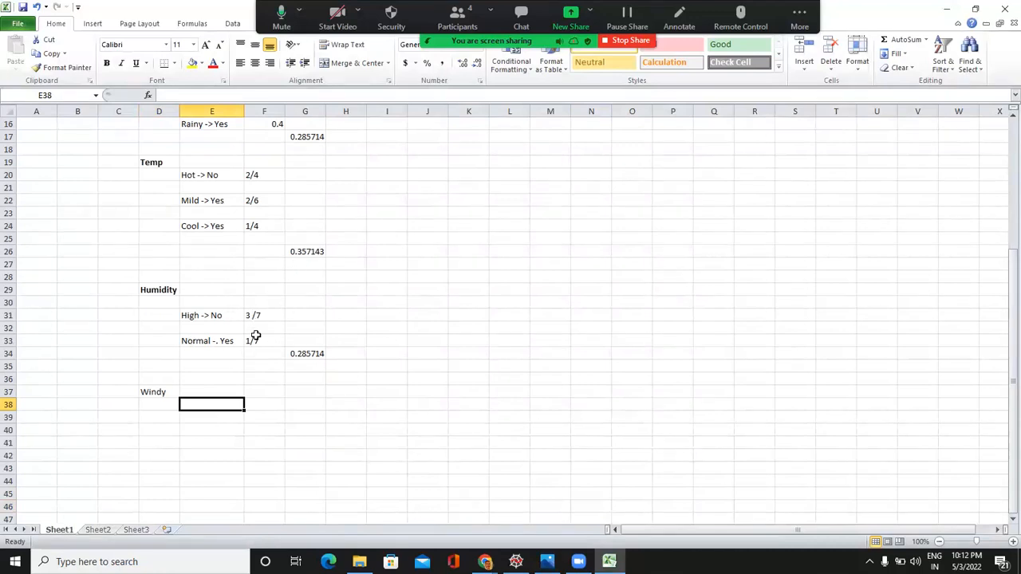
pyautogui.click(305, 353)
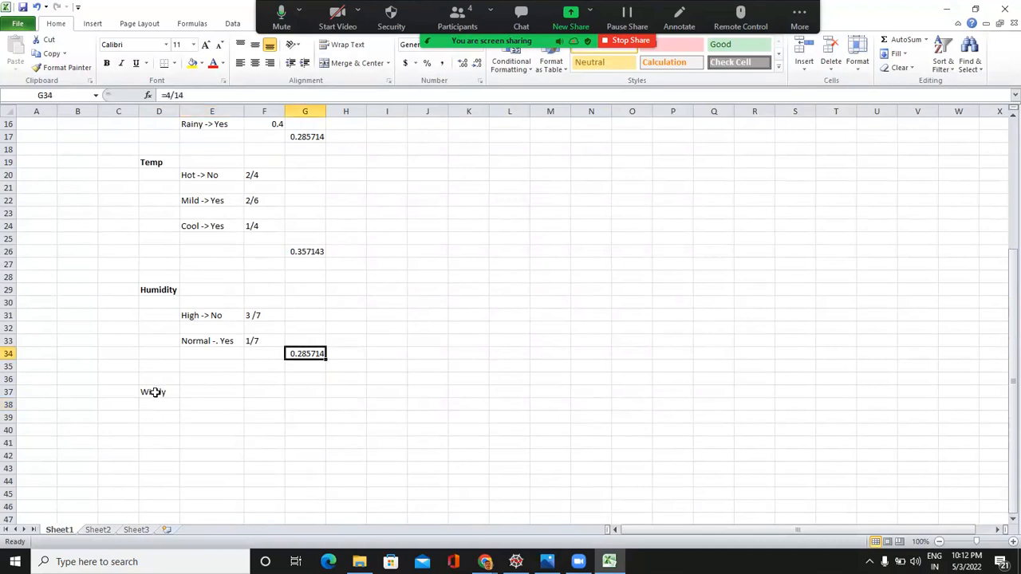
pyautogui.click(154, 391)
pyautogui.click(107, 64)
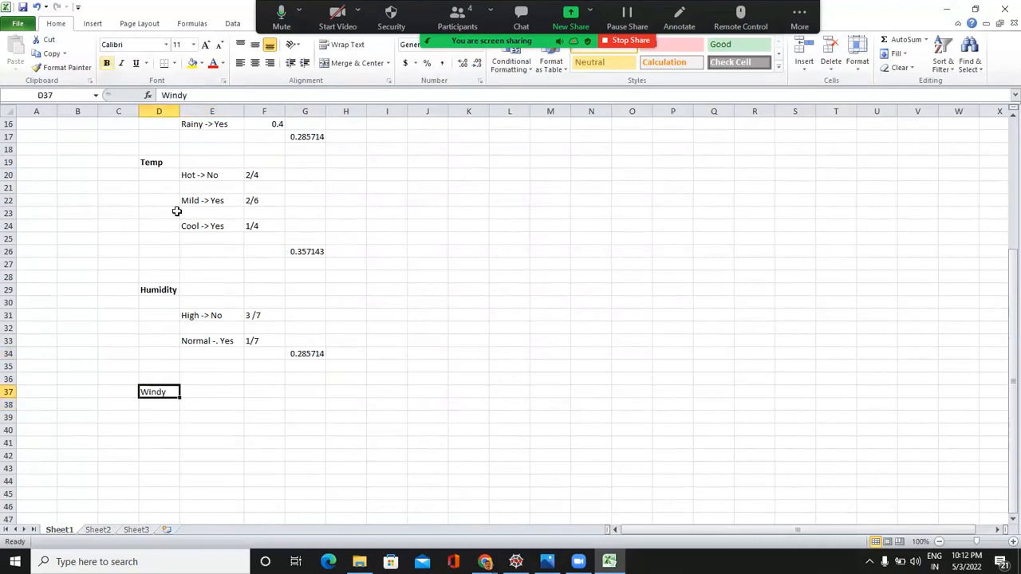
# Check the Windy column against Play in the dataset photo and enter the rule False -> Yes in E38
pyautogui.click(218, 418)
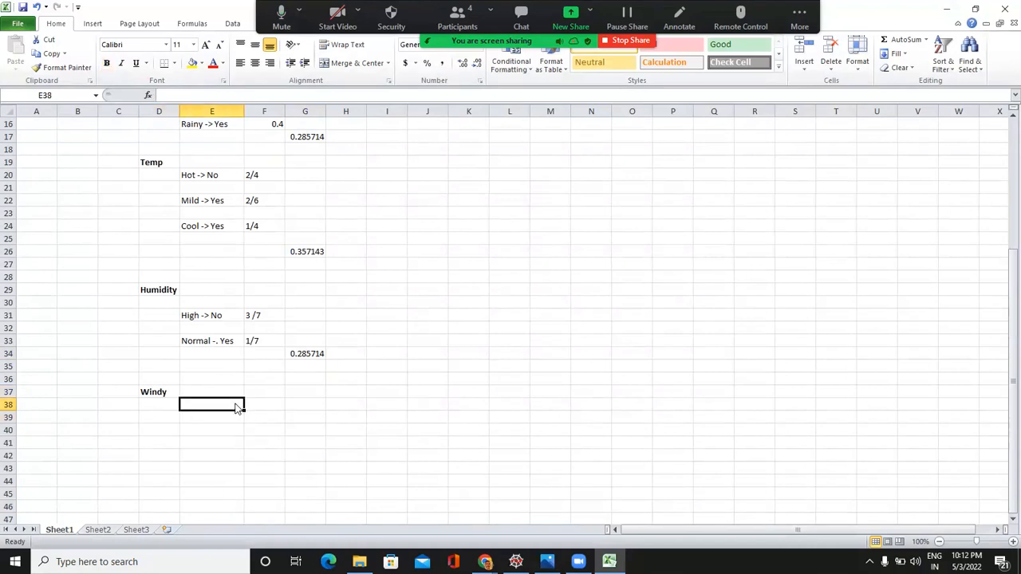
pyautogui.hotkey('alt', 'Tab')
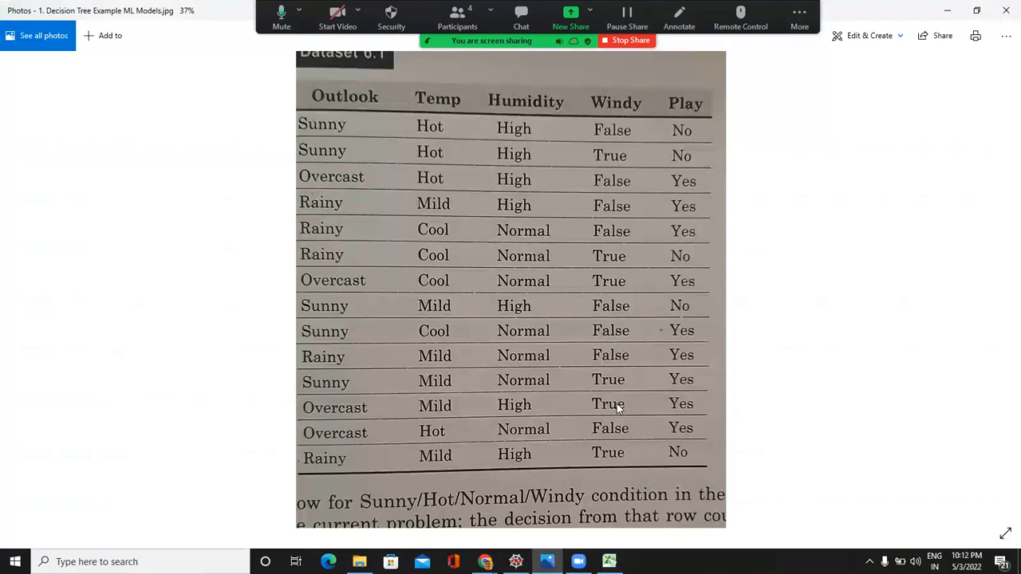
pyautogui.hotkey('alt', 'Tab')
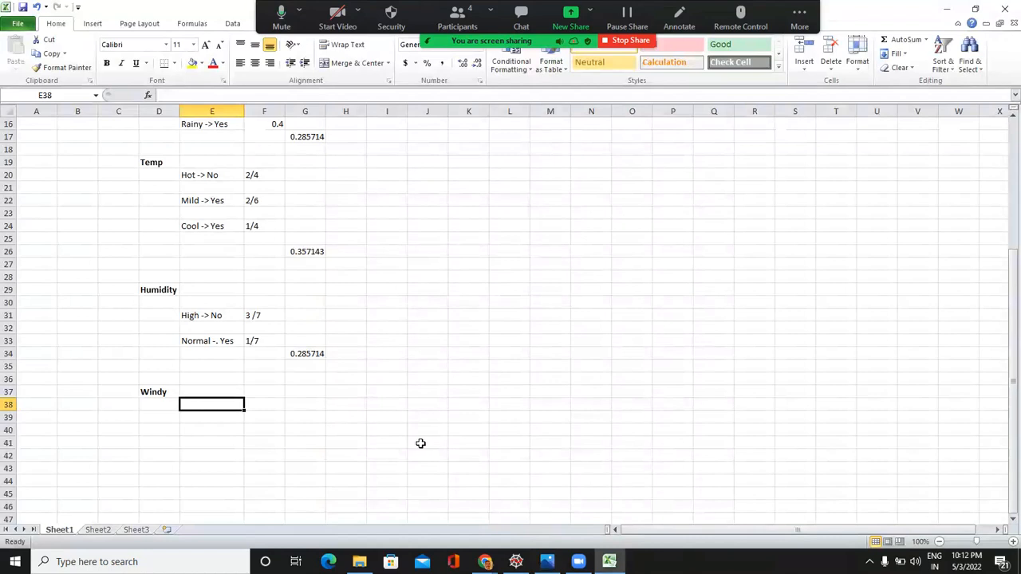
pyautogui.write('False->')
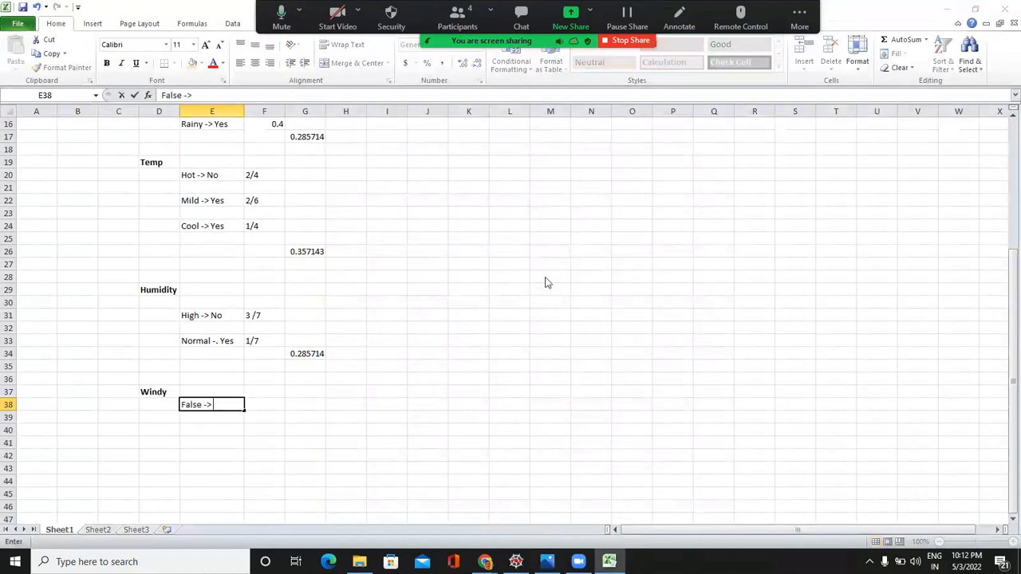
pyautogui.hotkey('alt', 'Tab')
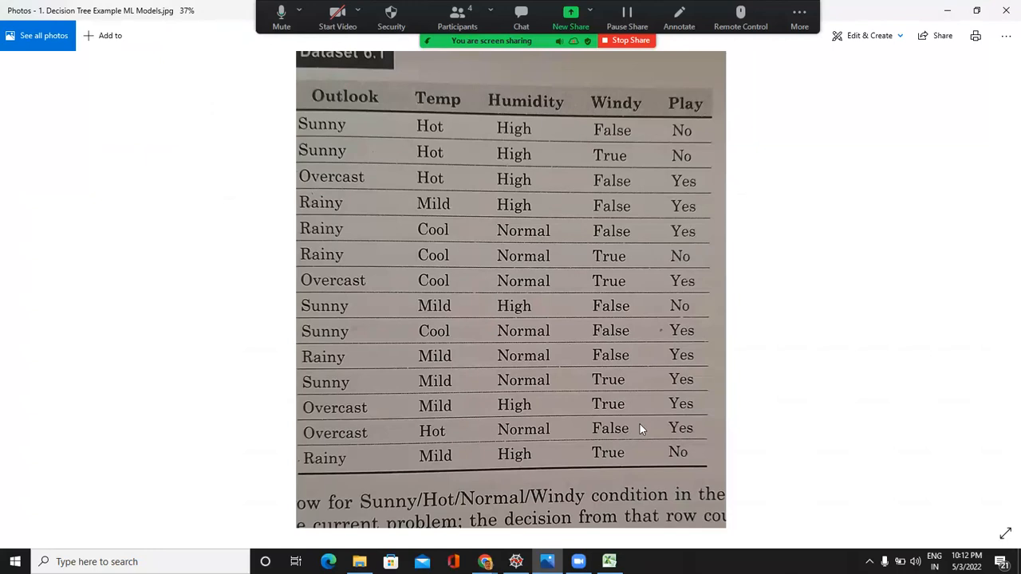
pyautogui.hotkey('alt', 'Tab')
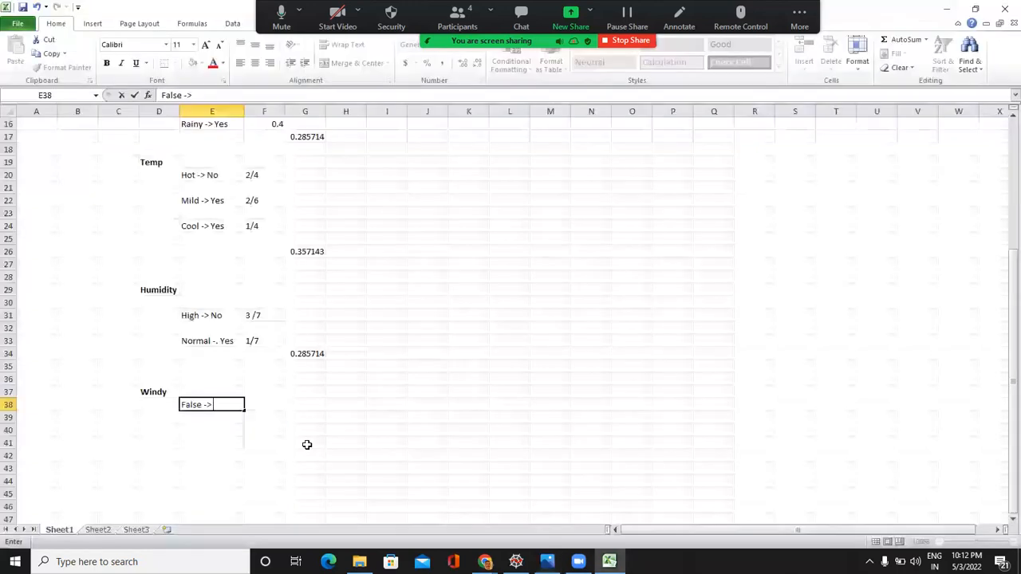
pyautogui.write('Yes')
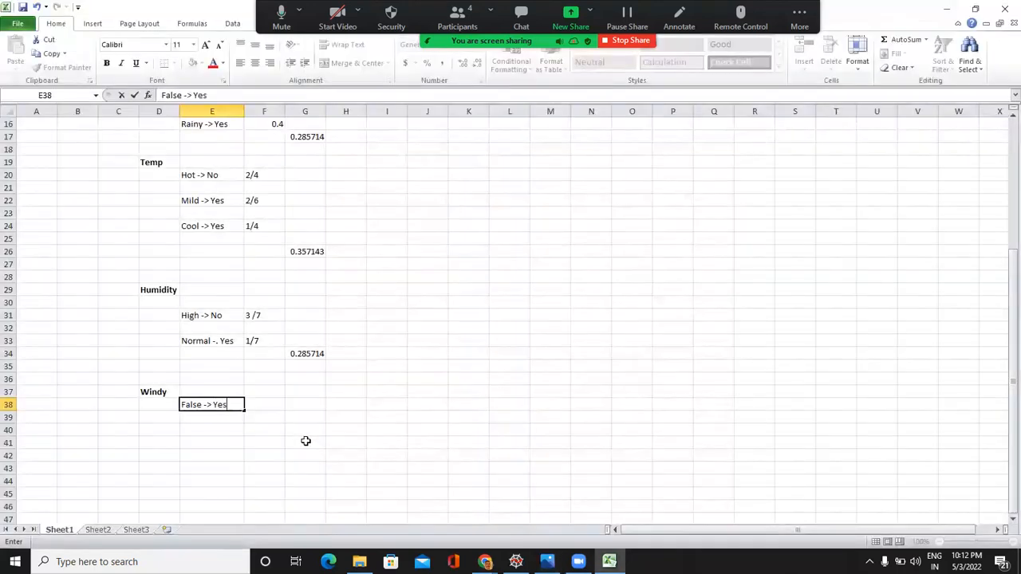
# Check the Windy False rows in the dataset photo and try entering 2/8 in F38 as the rule's error
pyautogui.click(269, 405)
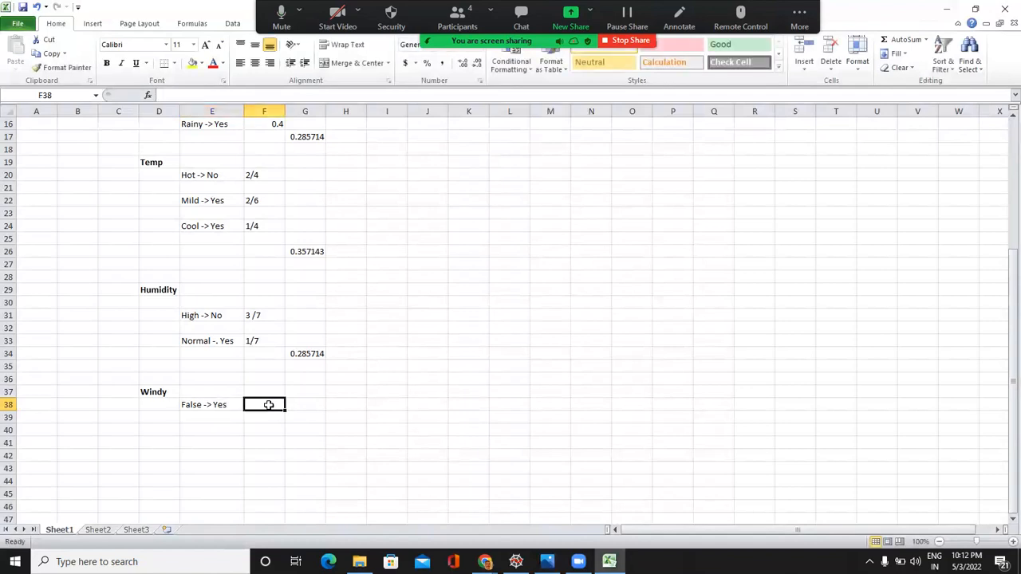
pyautogui.hotkey('alt', 'Tab')
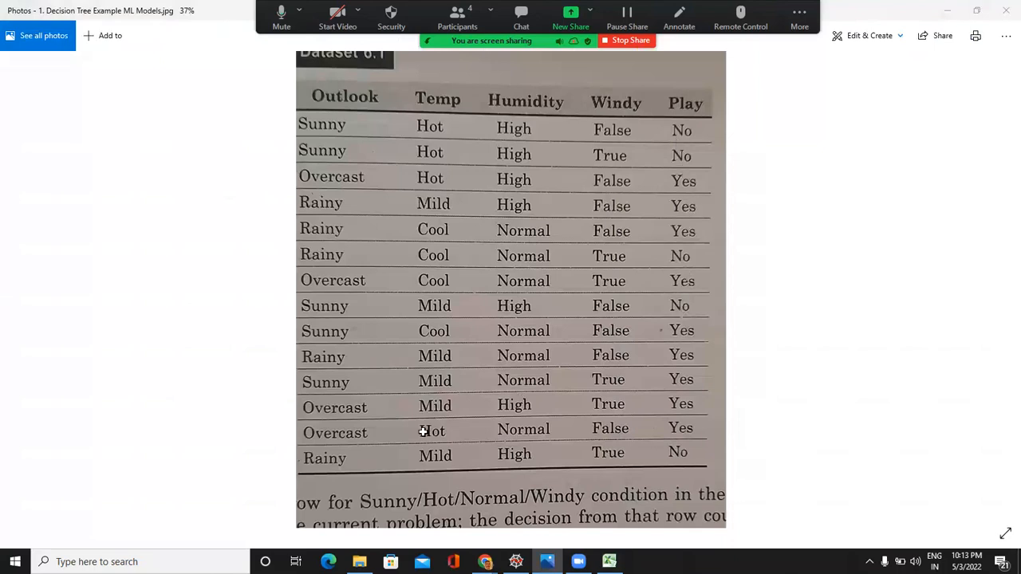
pyautogui.hotkey('alt', 'Tab')
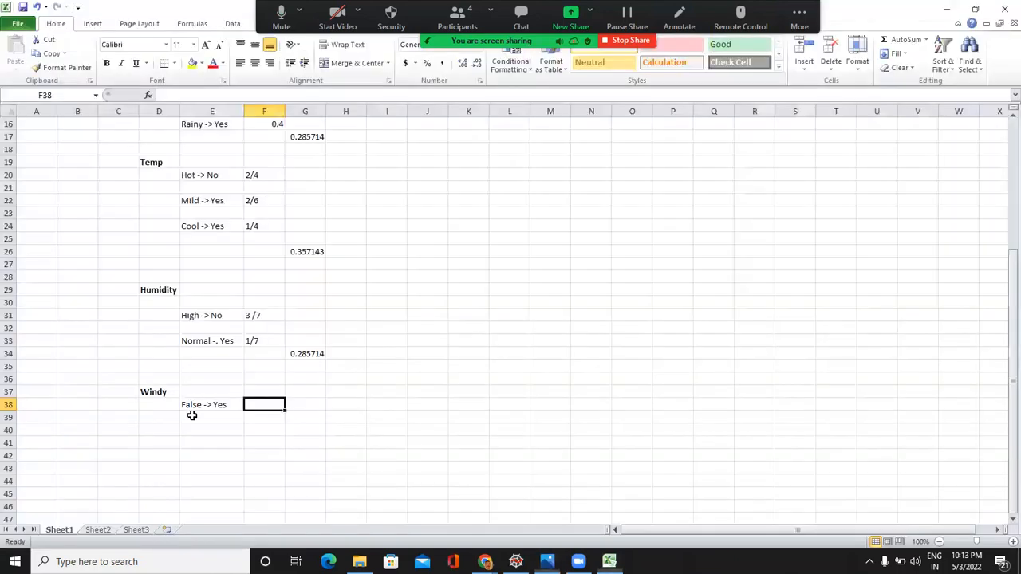
pyautogui.doubleClick(264, 404)
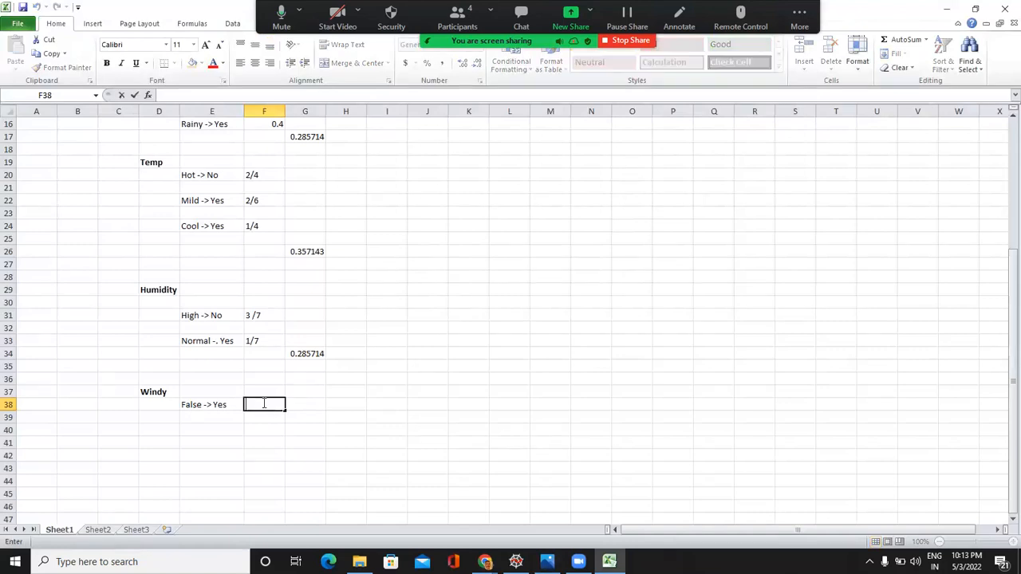
pyautogui.write('2/8')
pyautogui.press('Return')
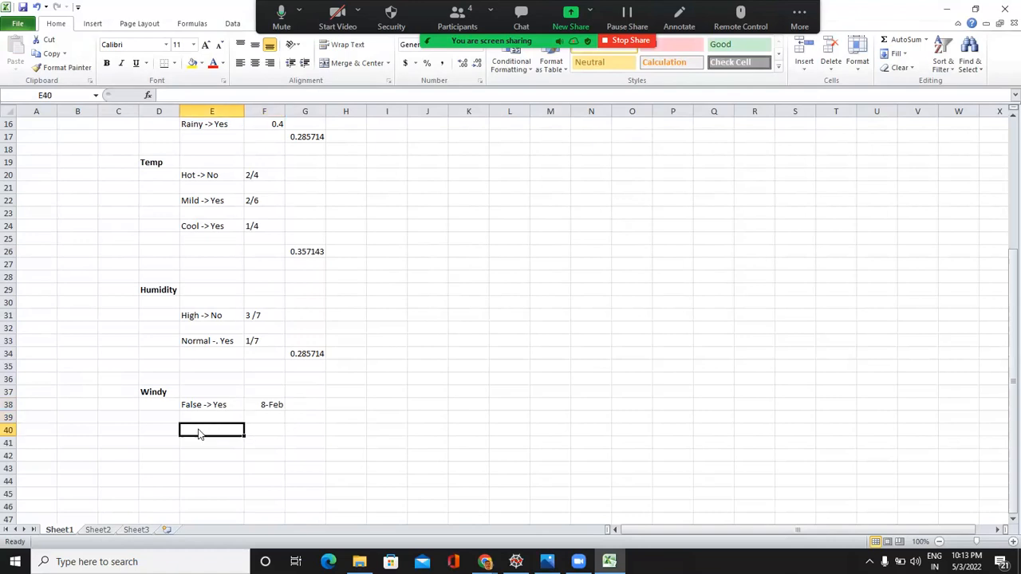
# Check the Windy True rows in the dataset photo and enter the rule True -> No in E40
pyautogui.hotkey('alt', 'Tab')
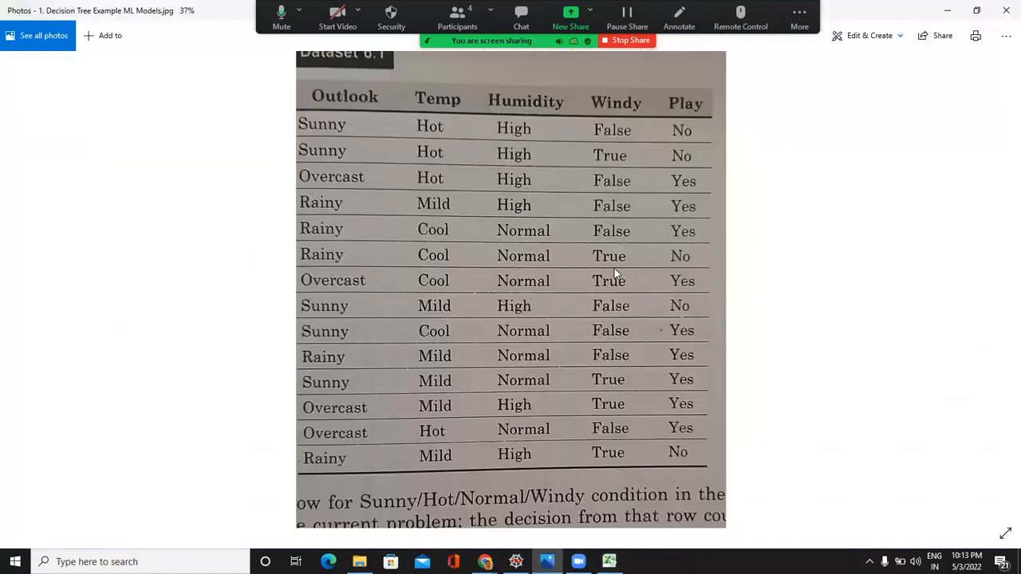
pyautogui.hotkey('alt', 'Tab')
pyautogui.write('True')
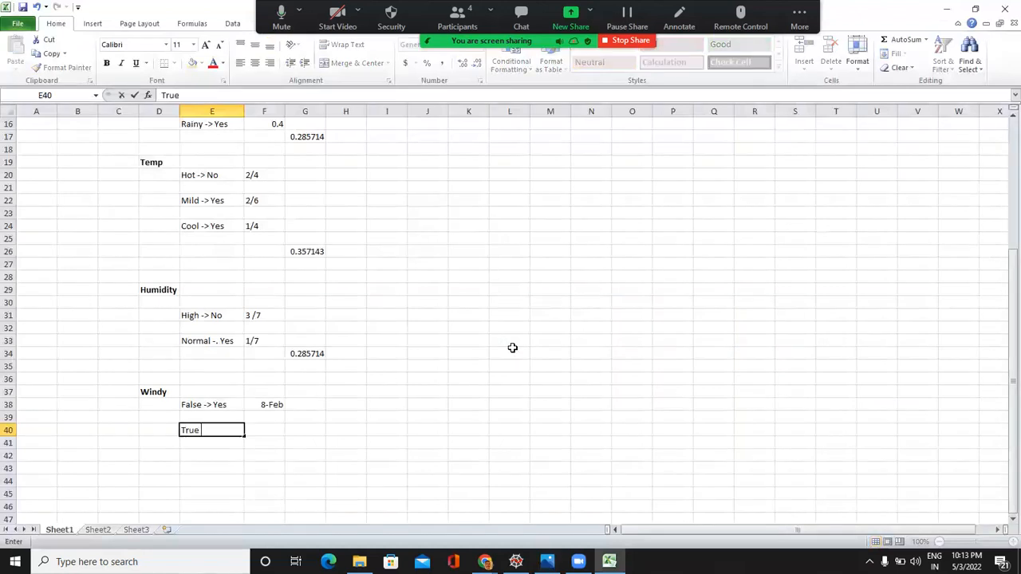
pyautogui.write(' ->')
pyautogui.hotkey('alt', 'Tab')
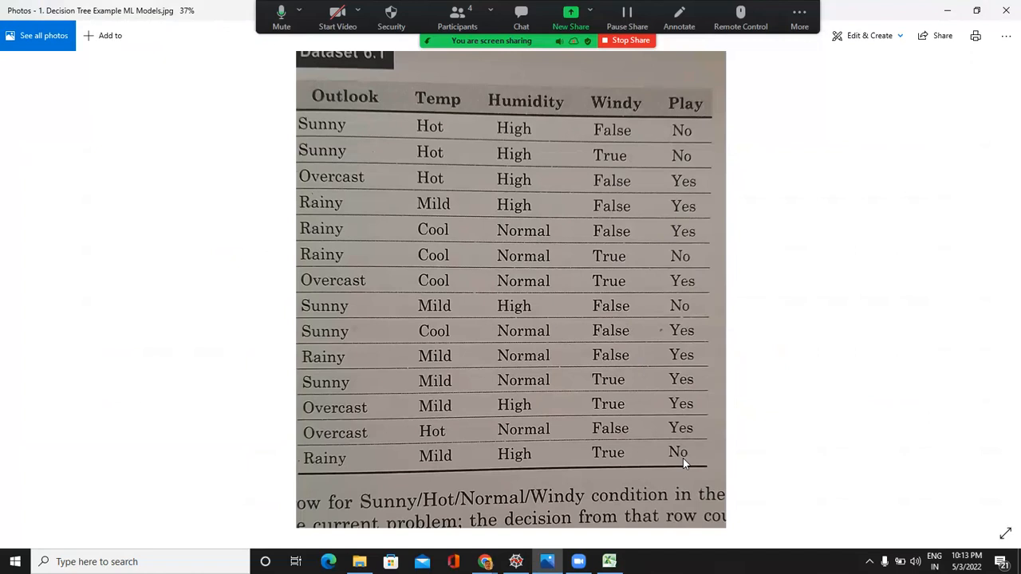
pyautogui.hotkey('alt', 'Tab')
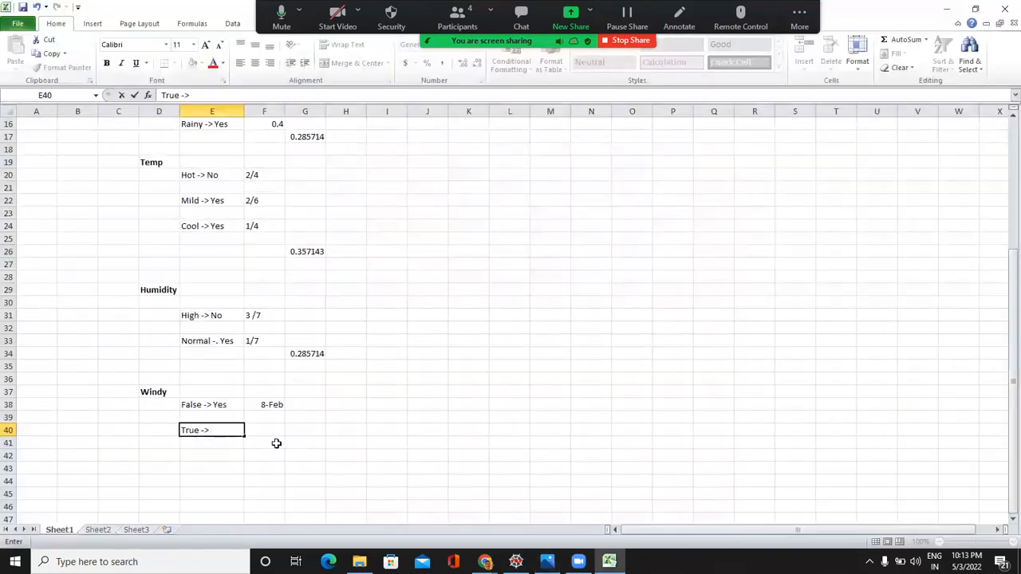
pyautogui.write('No')
pyautogui.click(282, 434)
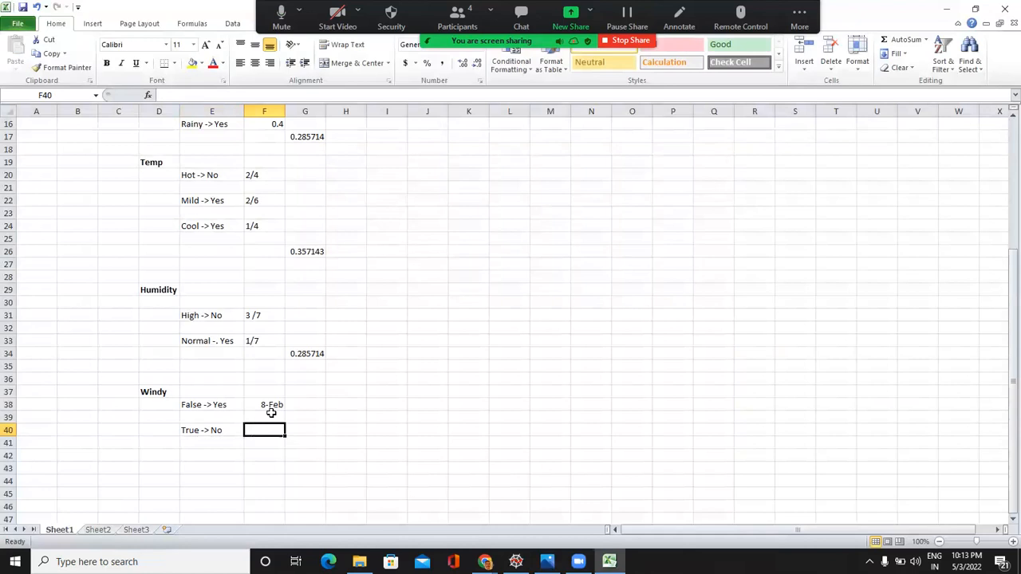
# Copy the text formatting of F31 to the Windy error cells F38:F40 with Format Painter
pyautogui.click(260, 319)
pyautogui.click(62, 67)
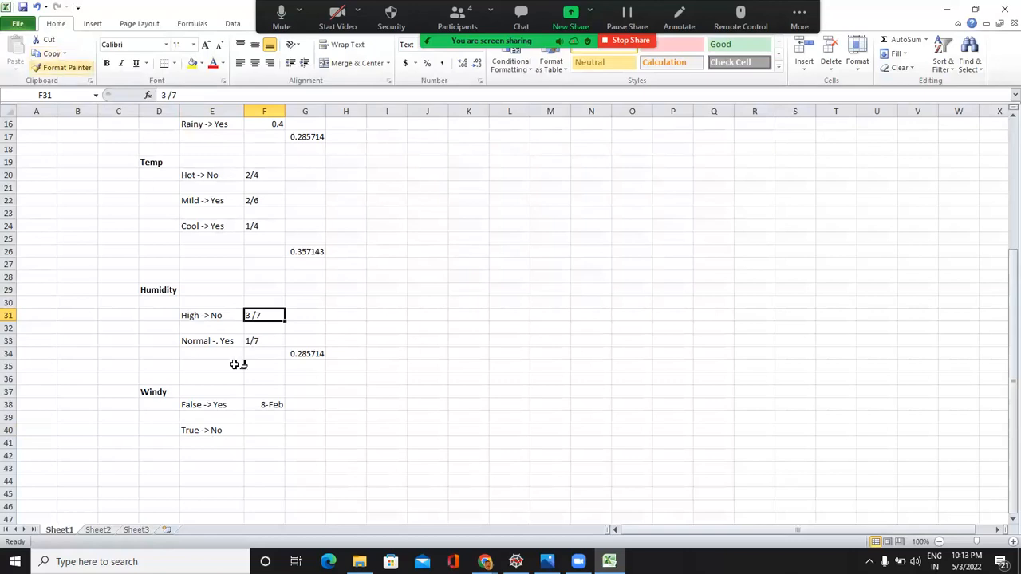
pyautogui.moveTo(266, 404); pyautogui.dragTo(269, 431)
# Replace the content of F38 with 2/ 8 and enter 3/6 in F40 as the Windy rule errors
pyautogui.doubleClick(272, 404)
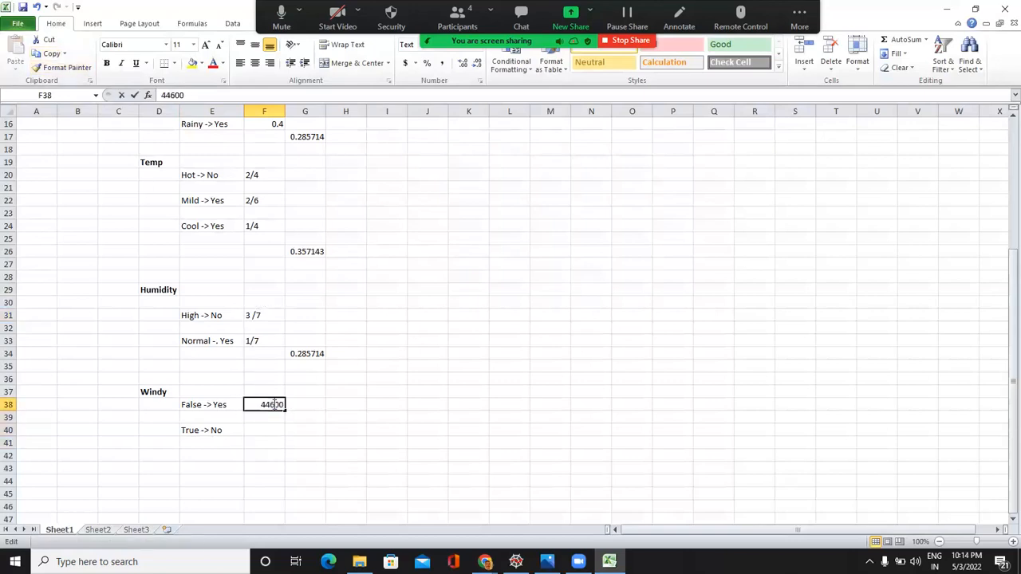
pyautogui.moveTo(263, 404); pyautogui.dragTo(312, 406)
pyautogui.press('BackSpace')
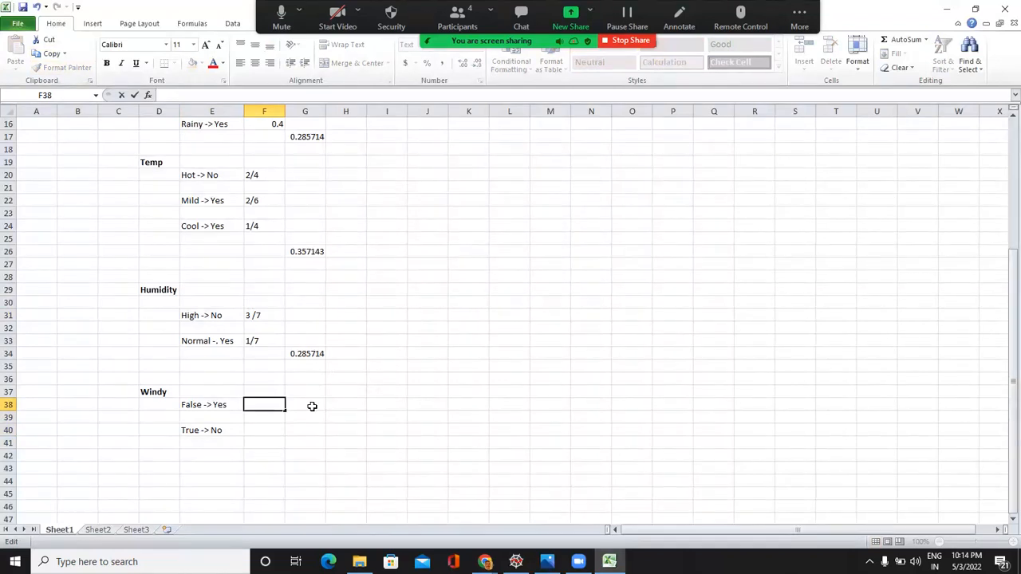
pyautogui.write('2/ 8')
pyautogui.press('Return')
pyautogui.press('Return')
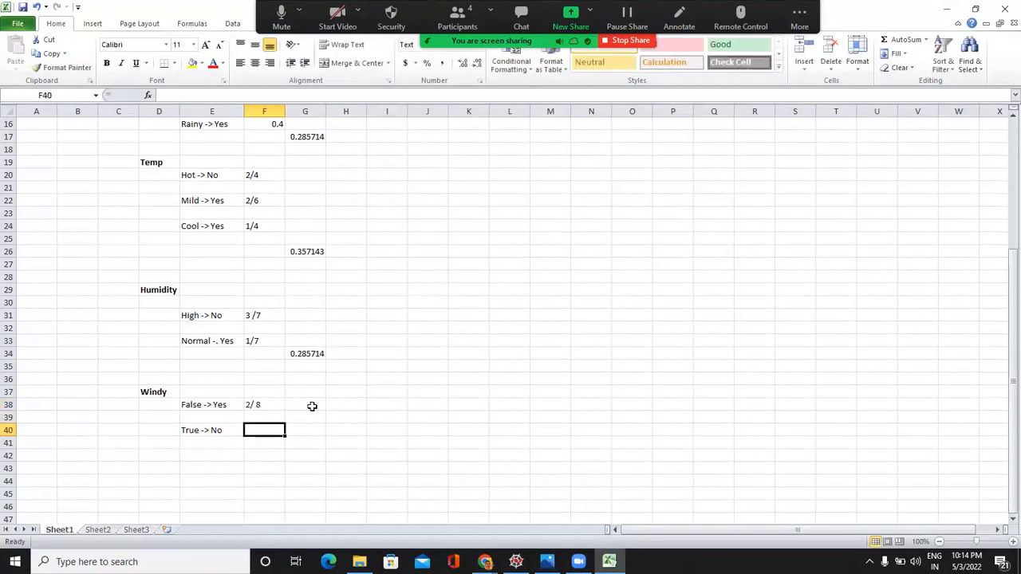
pyautogui.write('3/6')
pyautogui.press('Return')
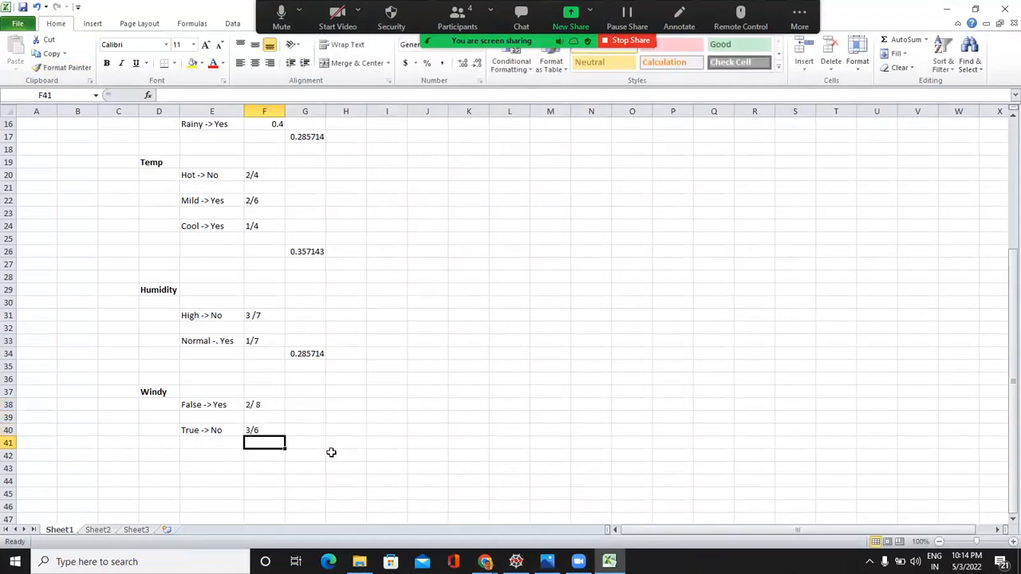
# Calculate the total error for Windy in G42 with the formula =5/14
pyautogui.click(310, 467)
pyautogui.click(306, 455)
pyautogui.write('=')
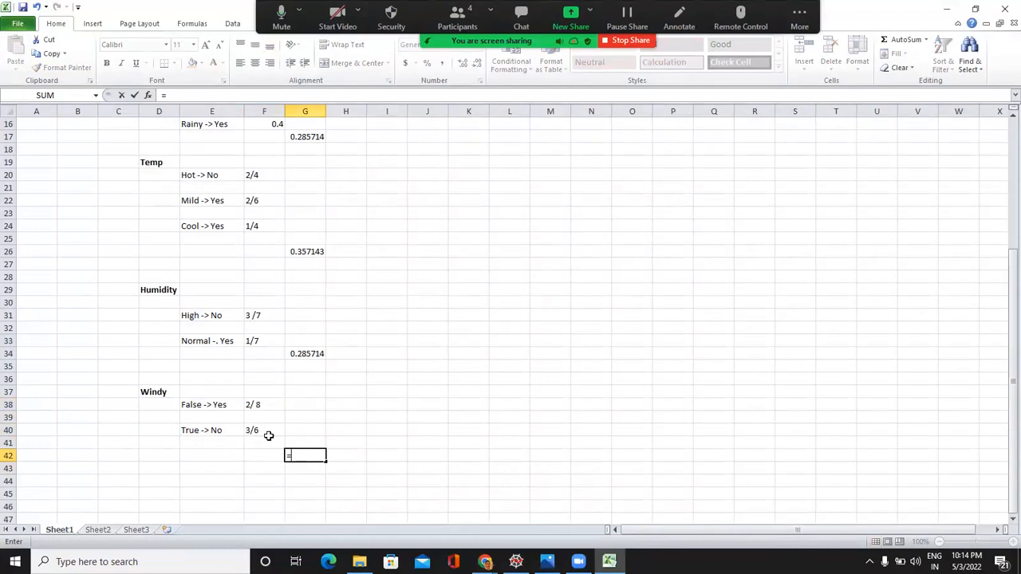
pyautogui.write('5/14')
pyautogui.press('Return')
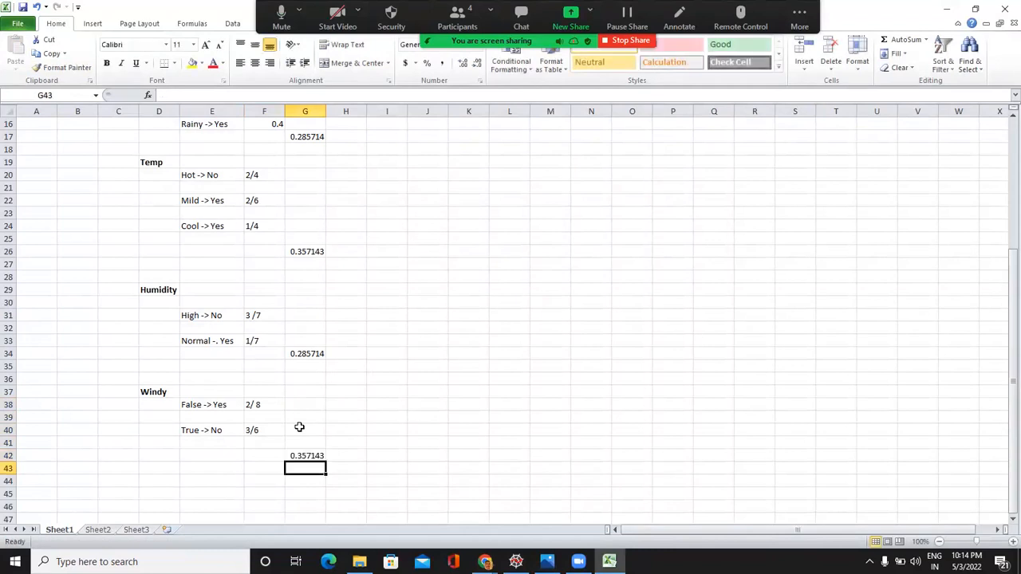
# Review the rules, errors and total errors of all four attributes, from Windy up to the table headings
pyautogui.click(289, 354)
pyautogui.press('Up')
pyautogui.press('Up')
pyautogui.press('Up')
pyautogui.press('Up')
pyautogui.press('Up')
pyautogui.press('Up')
pyautogui.press('Up')
pyautogui.press('Up')
pyautogui.press('Up')
pyautogui.press('Up')
pyautogui.press('Up')
pyautogui.press('Up')
pyautogui.press('Up')
pyautogui.press('Up')
pyautogui.press('Up')
pyautogui.press('Up')
pyautogui.press('Up')
pyautogui.press('Up')
pyautogui.press('Up')
pyautogui.press('Up')
pyautogui.press('Up')
pyautogui.press('Down')
pyautogui.press('Down')
pyautogui.press('Down')
pyautogui.press('Down')
pyautogui.press('Down')
pyautogui.press('Down')
pyautogui.press('Down')
pyautogui.press('Down')
pyautogui.press('Down')
pyautogui.press('Down')
pyautogui.press('Down')
pyautogui.press('Down')
pyautogui.press('Down')
pyautogui.press('Down')
pyautogui.press('Down')
pyautogui.press('Down')
pyautogui.press('Down')
pyautogui.press('Down')
pyautogui.press('Down')
pyautogui.press('Down')
pyautogui.press('Down')
pyautogui.press('Down')
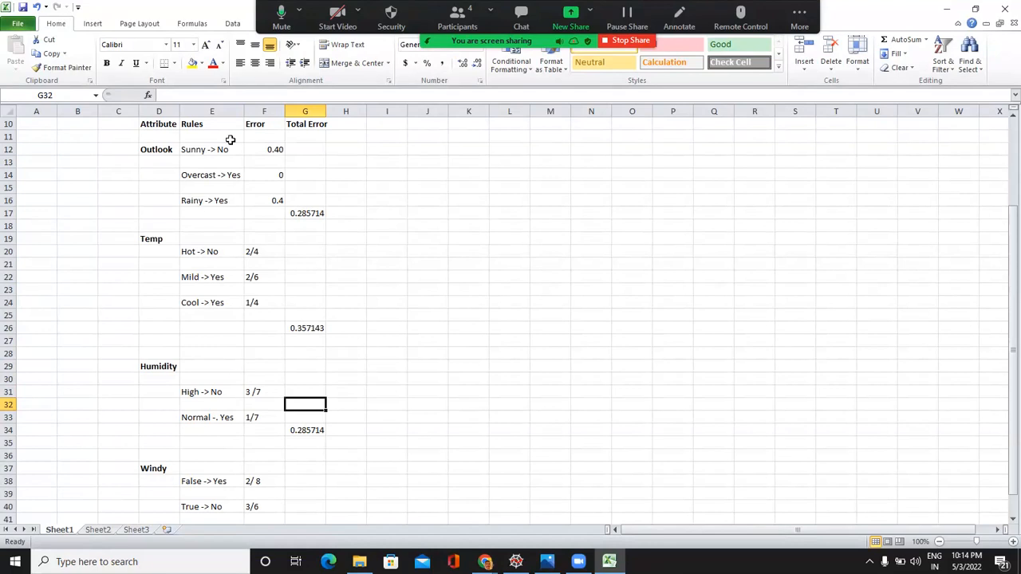
# Highlight the Overcast -> Yes rule and its error in E14:F14 with a yellow fill
pyautogui.click(214, 173)
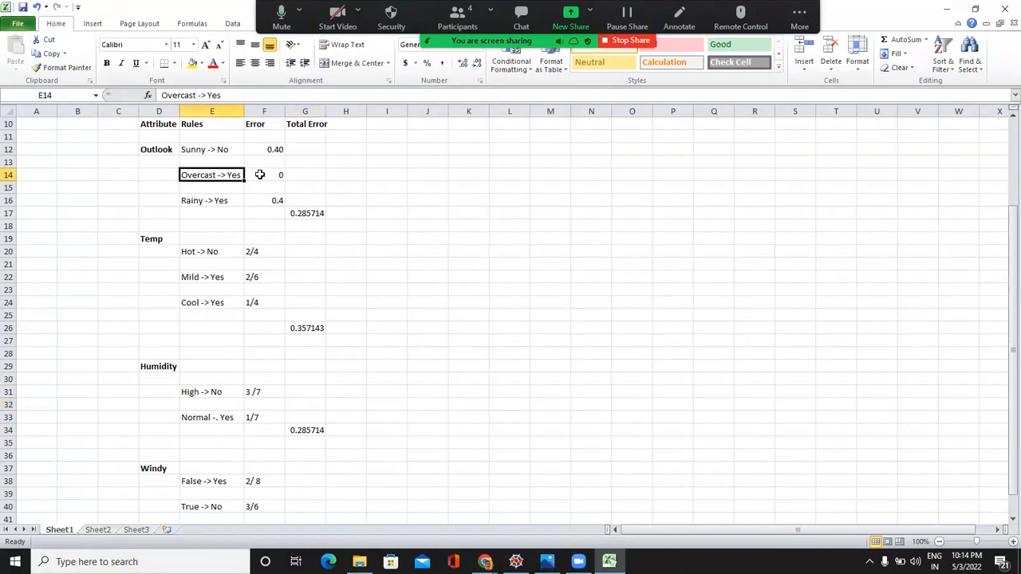
pyautogui.moveTo(240, 175); pyautogui.dragTo(276, 182)
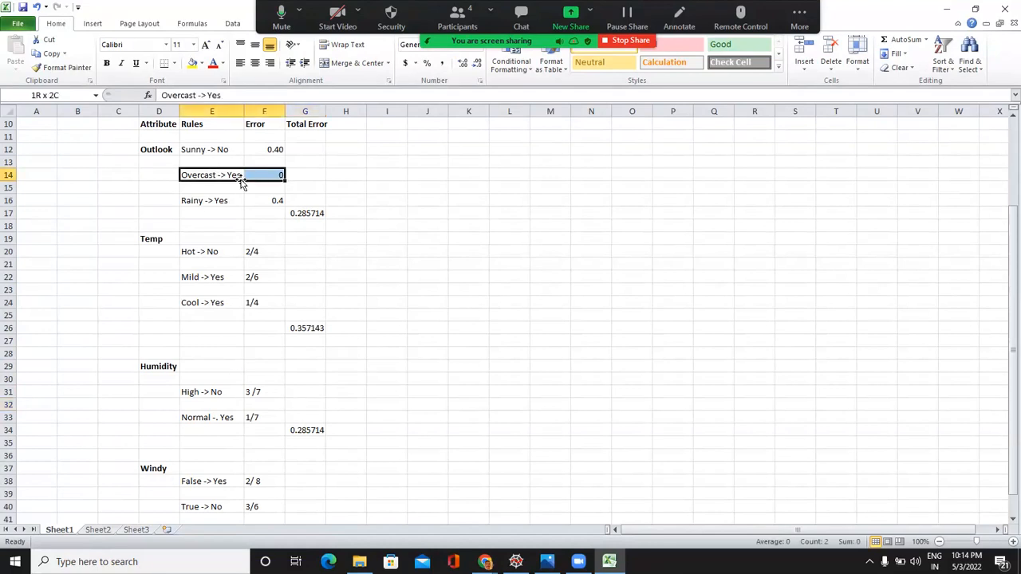
pyautogui.click(192, 63)
pyautogui.click(350, 282)
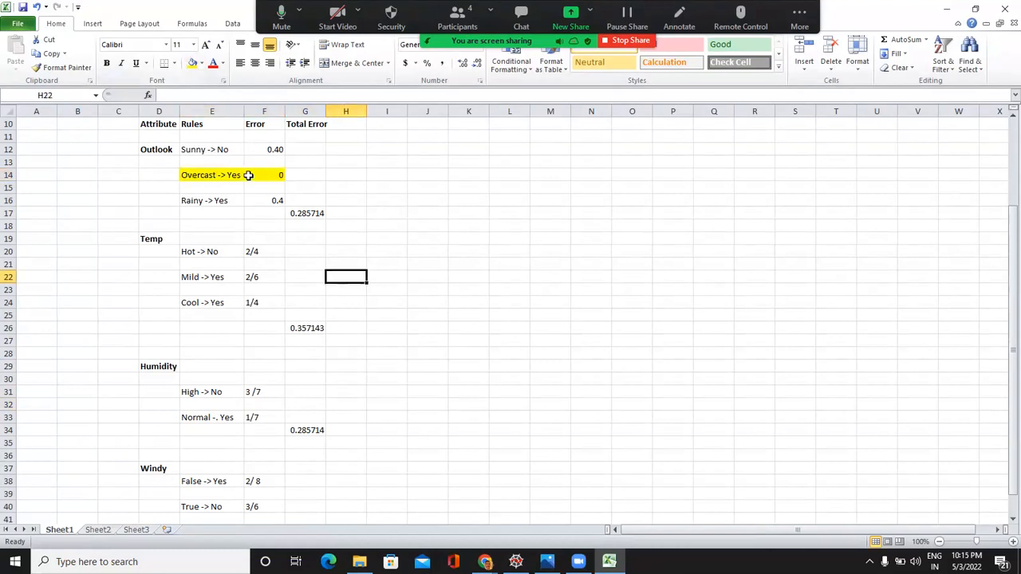
pyautogui.click(157, 162)
pyautogui.click(160, 150)
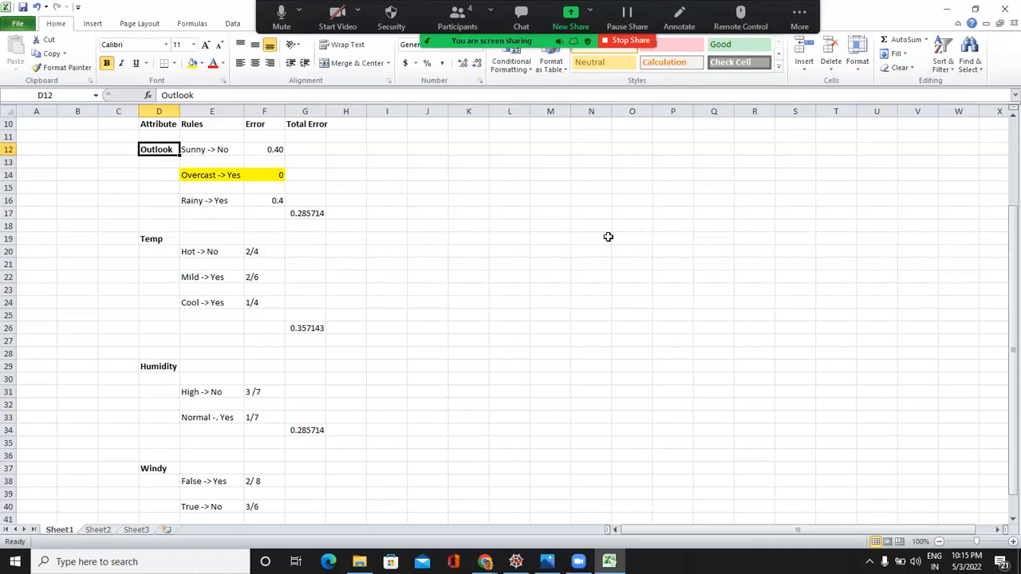
pyautogui.click(306, 327)
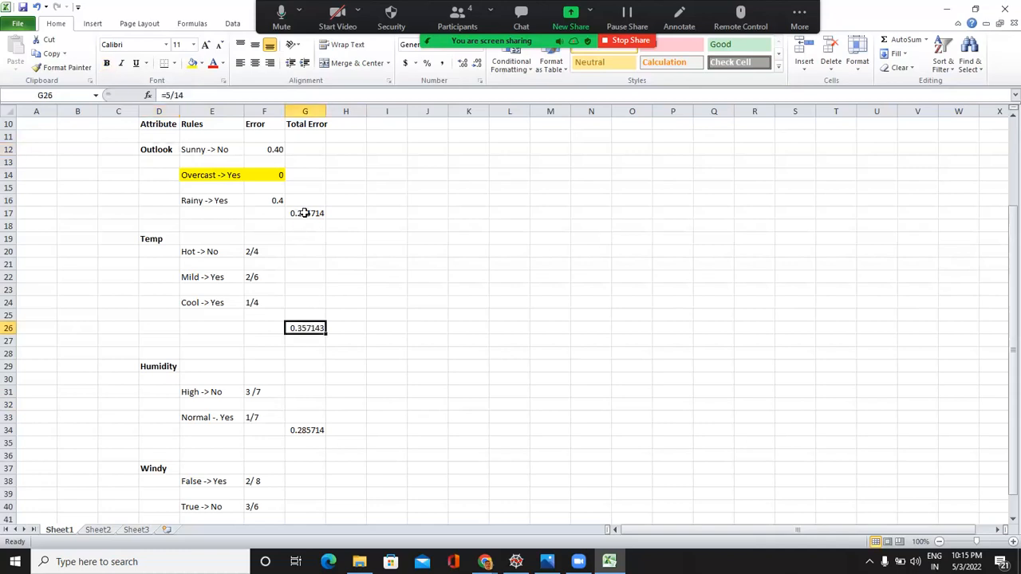
pyautogui.click(304, 213)
# Make the whole Total Error column G bold and give it a light olive green fill
pyautogui.click(308, 110)
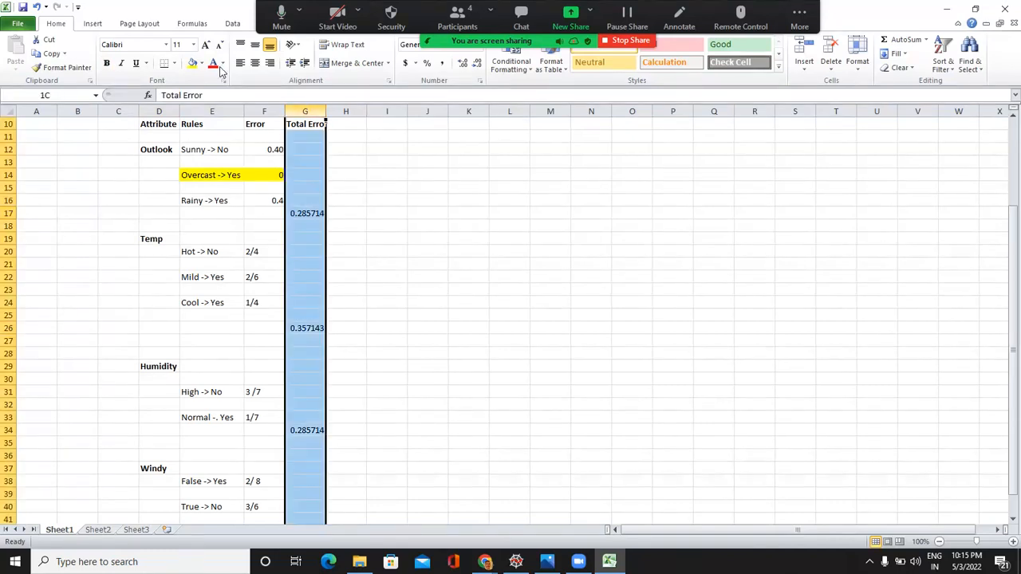
pyautogui.click(108, 67)
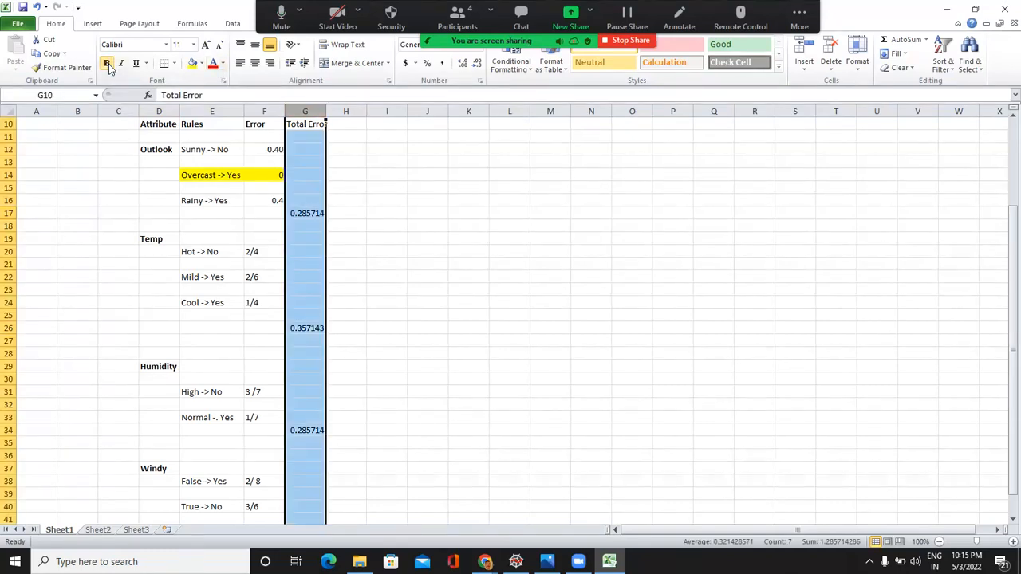
pyautogui.click(110, 67)
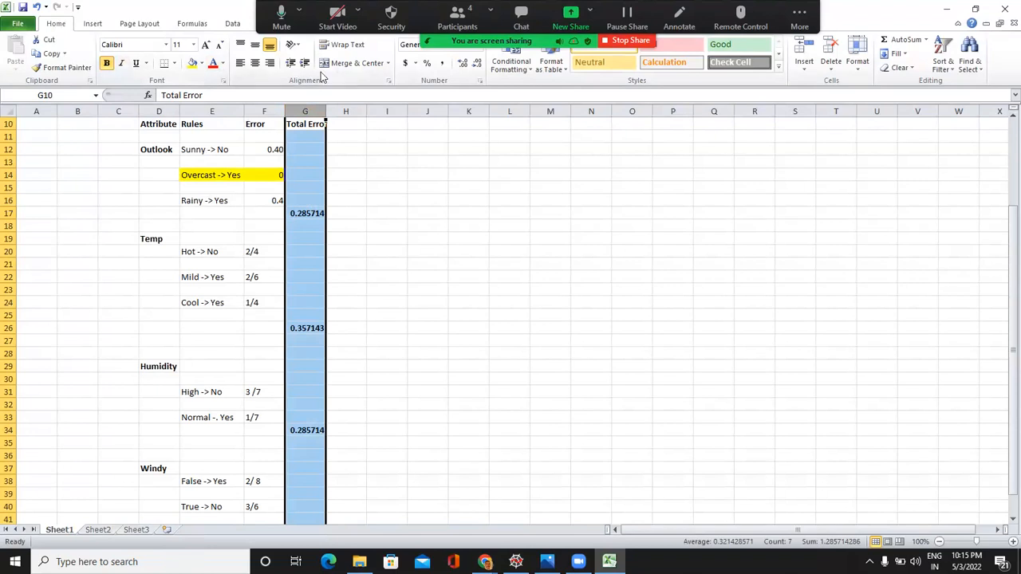
pyautogui.click(203, 64)
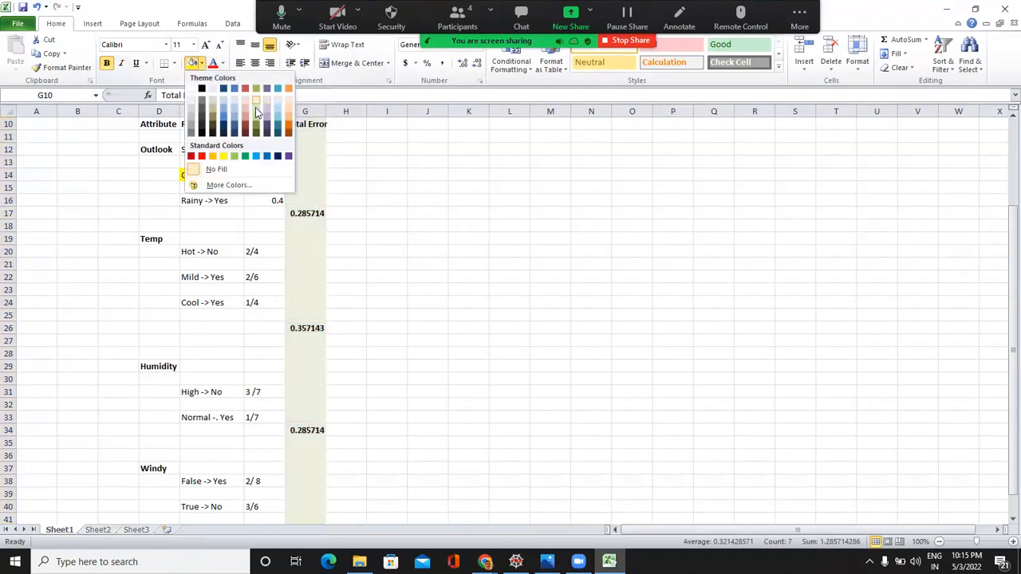
pyautogui.click(375, 191)
pyautogui.click(379, 191)
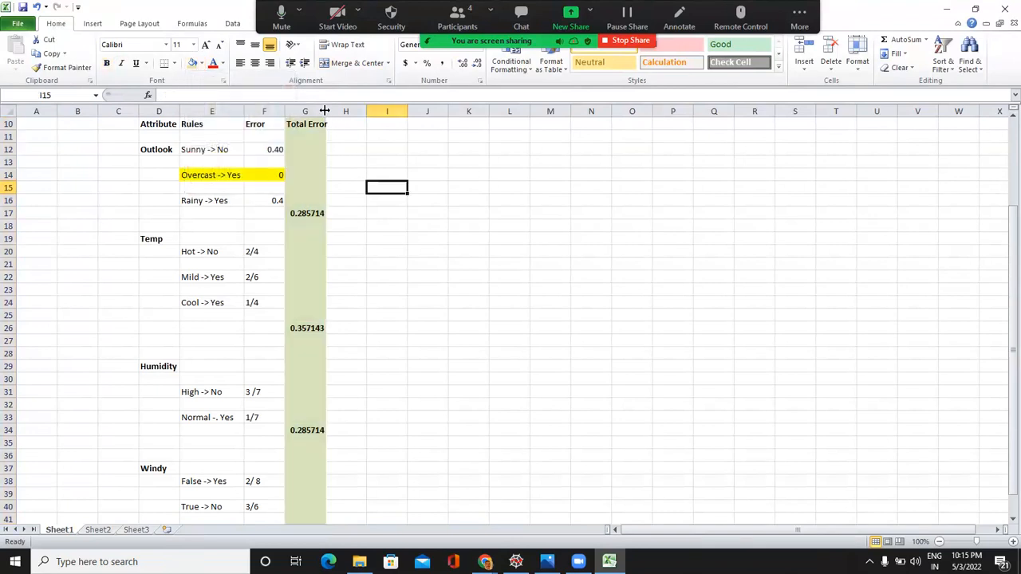
# Autofit the Total Error column G to its contents and zoom the worksheet to 110%
pyautogui.doubleClick(326, 111)
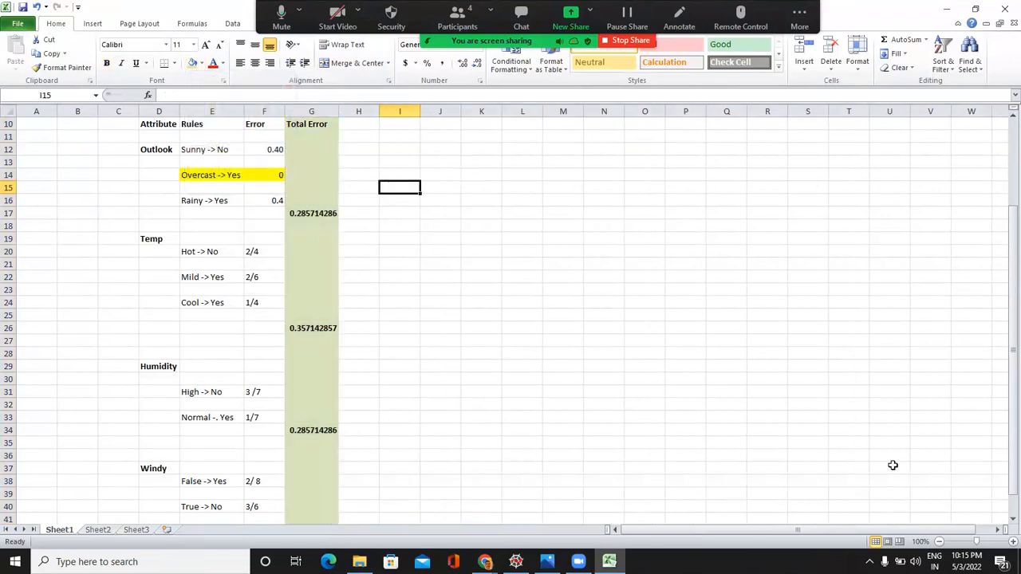
pyautogui.click(1012, 542)
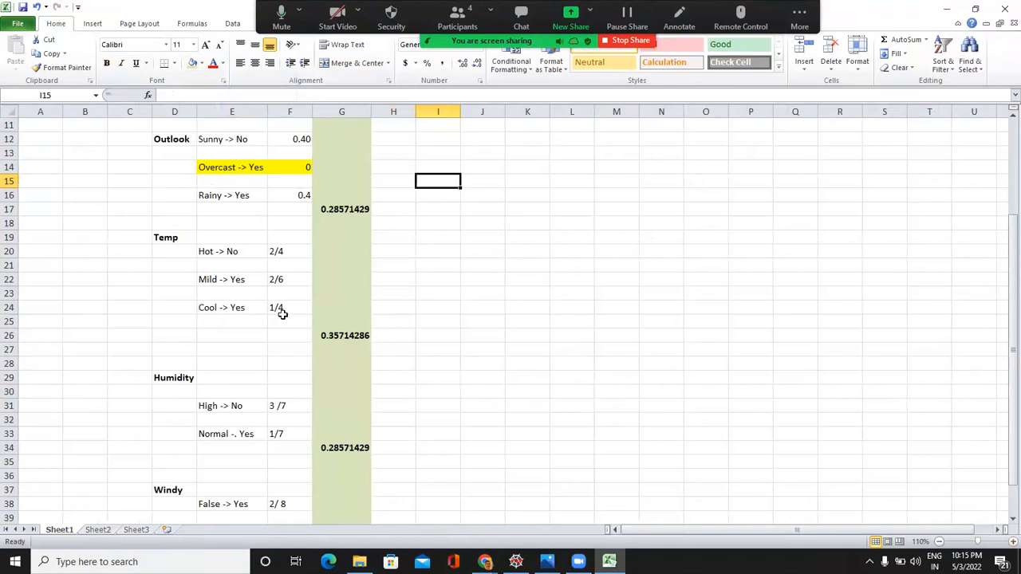
# Compare the total errors of Humidity and Outlook, and check the Overcast -> Yes rule and its error
pyautogui.click(338, 448)
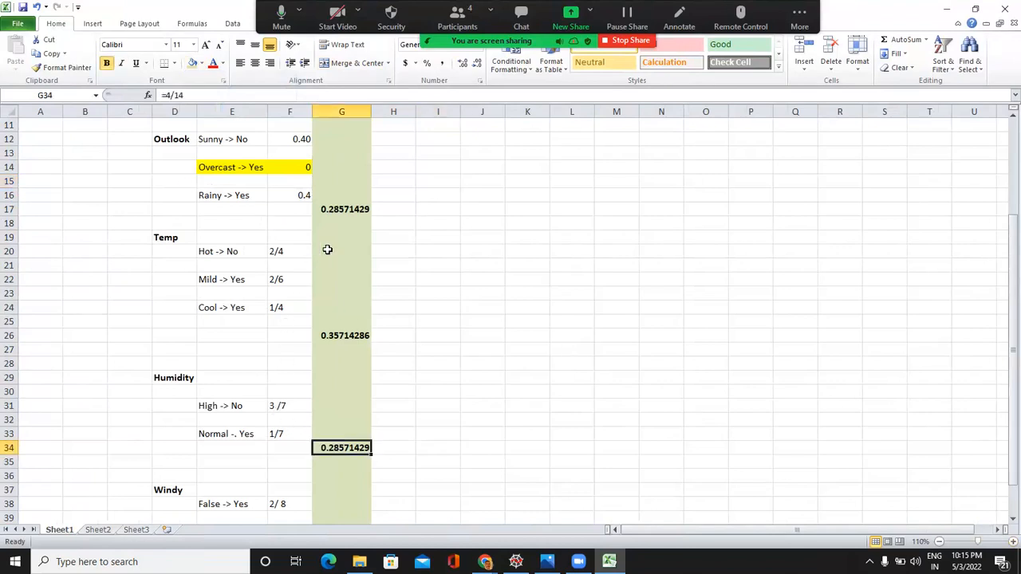
pyautogui.click(338, 209)
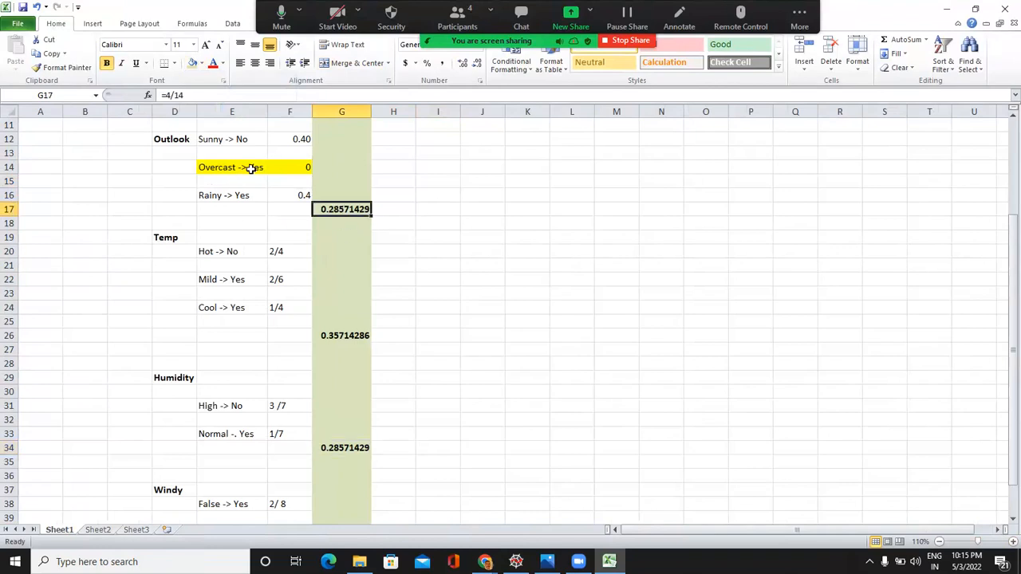
pyautogui.click(251, 168)
pyautogui.click(292, 168)
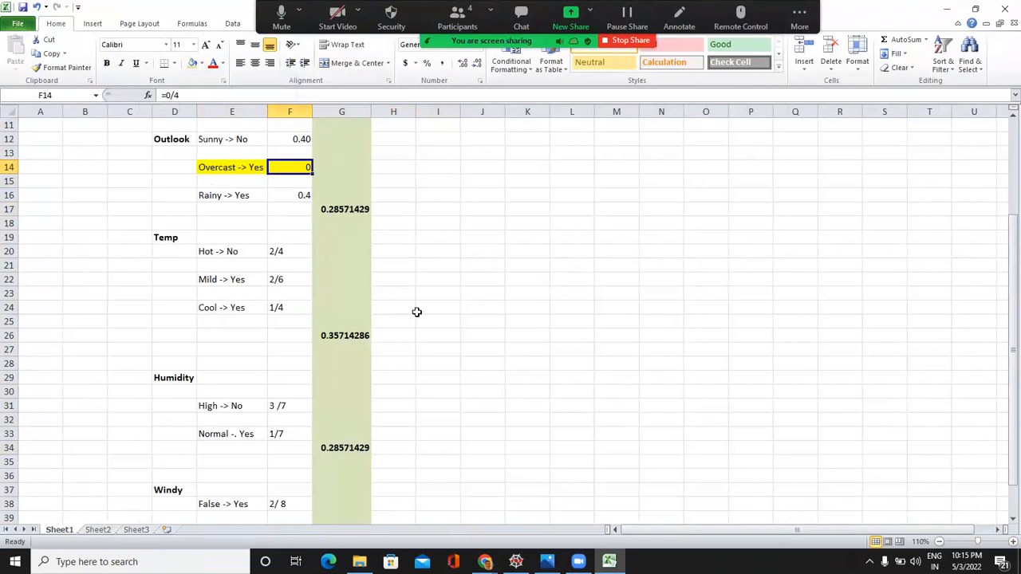
pyautogui.click(177, 140)
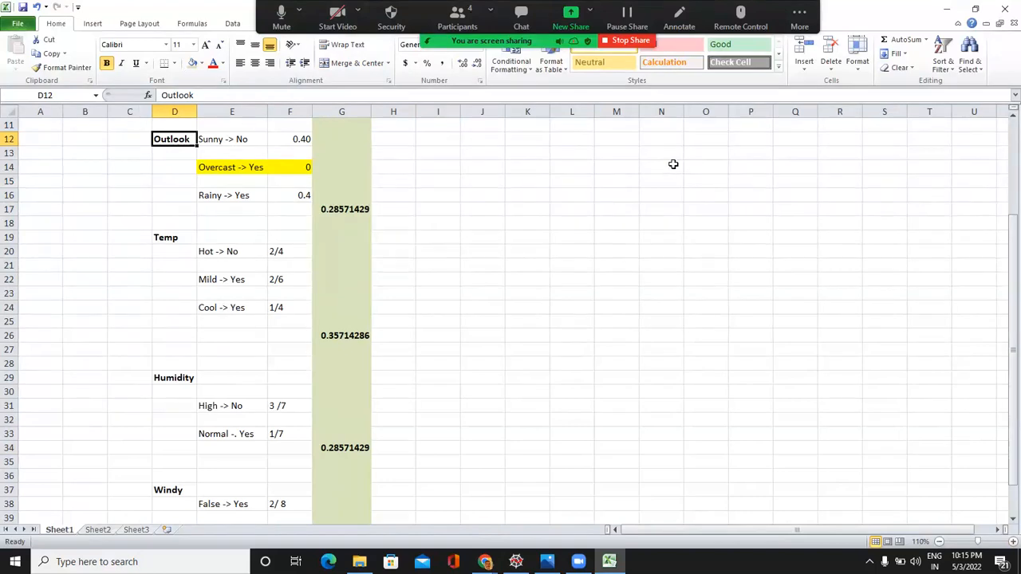
pyautogui.click(673, 164)
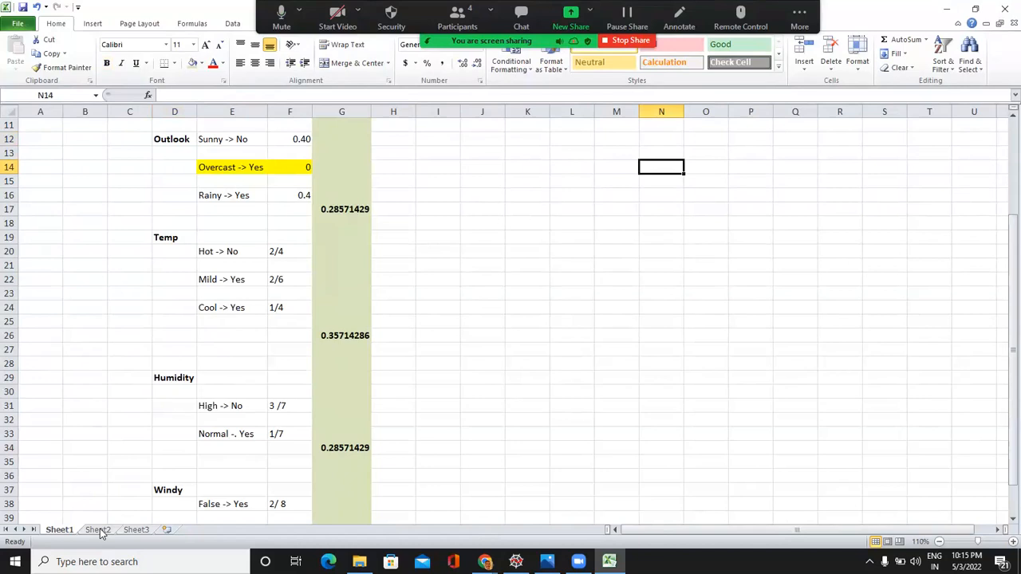
# Enter Outlook in cell K4 of Sheet2 as the root of the decision tree
pyautogui.hotkey('ctrl', 'pagedown')
pyautogui.click(430, 162)
pyautogui.write('O')
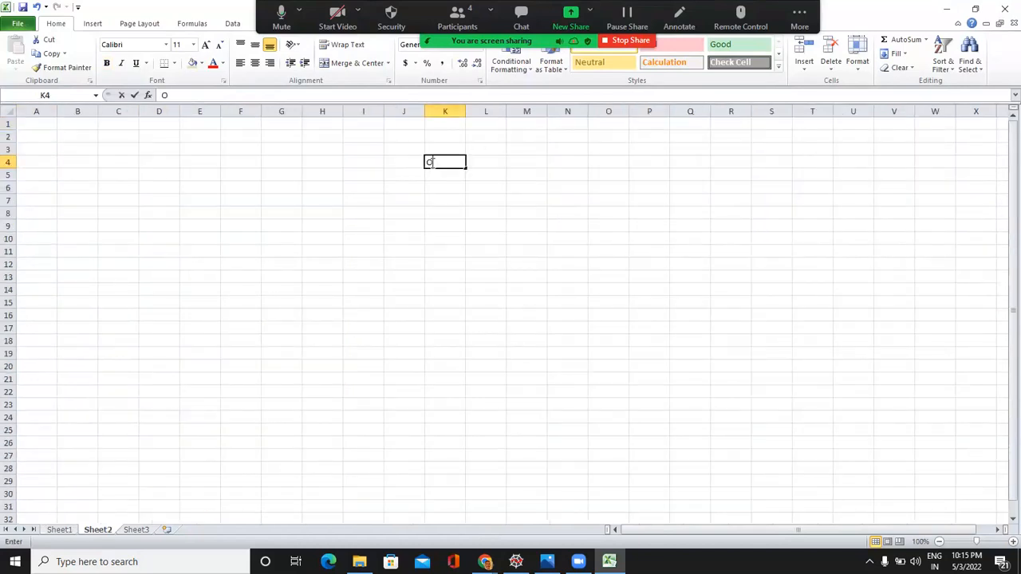
pyautogui.write('utlook')
pyautogui.click(433, 211)
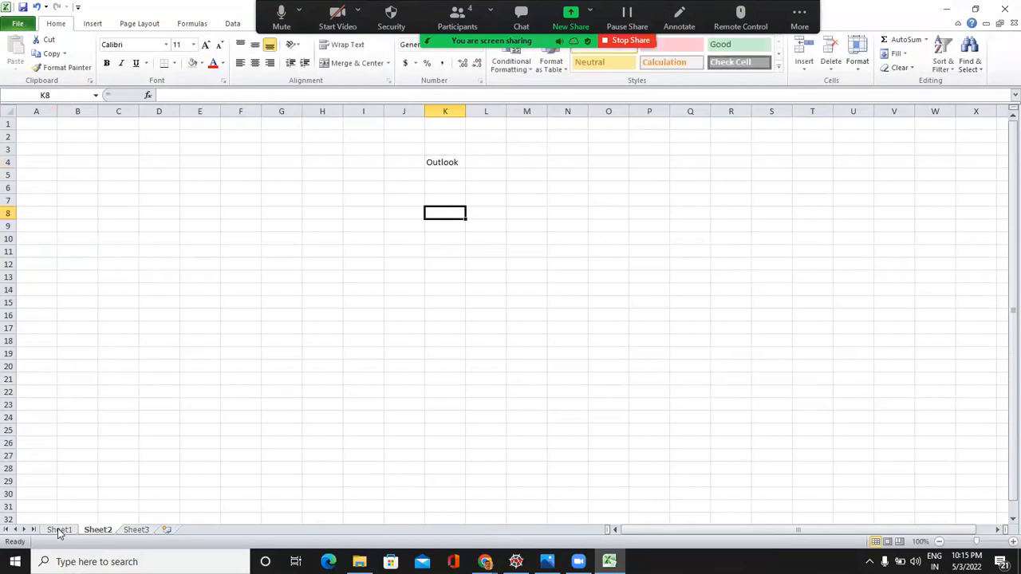
# Review the problem row and Outlook rules in Sheet1, and check them against the Dataset 6.1 photo
pyautogui.click(58, 531)
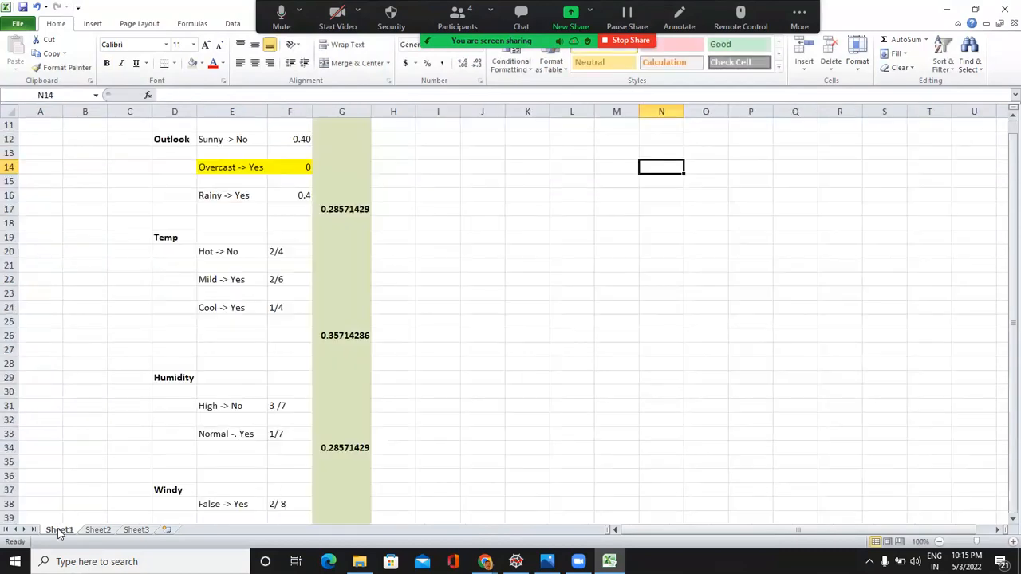
pyautogui.doubleClick(64, 531)
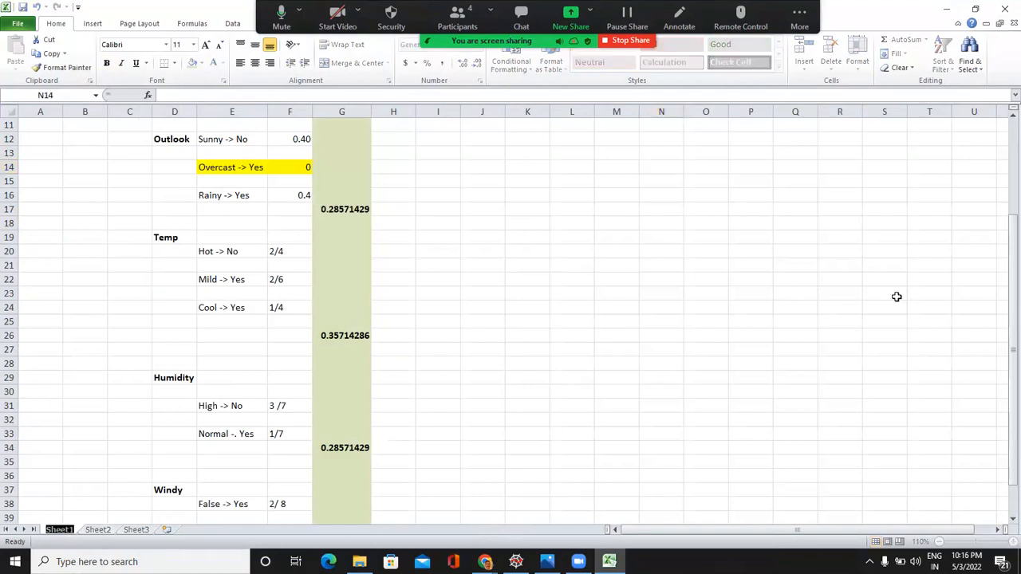
pyautogui.moveTo(1010, 281); pyautogui.dragTo(1002, 173)
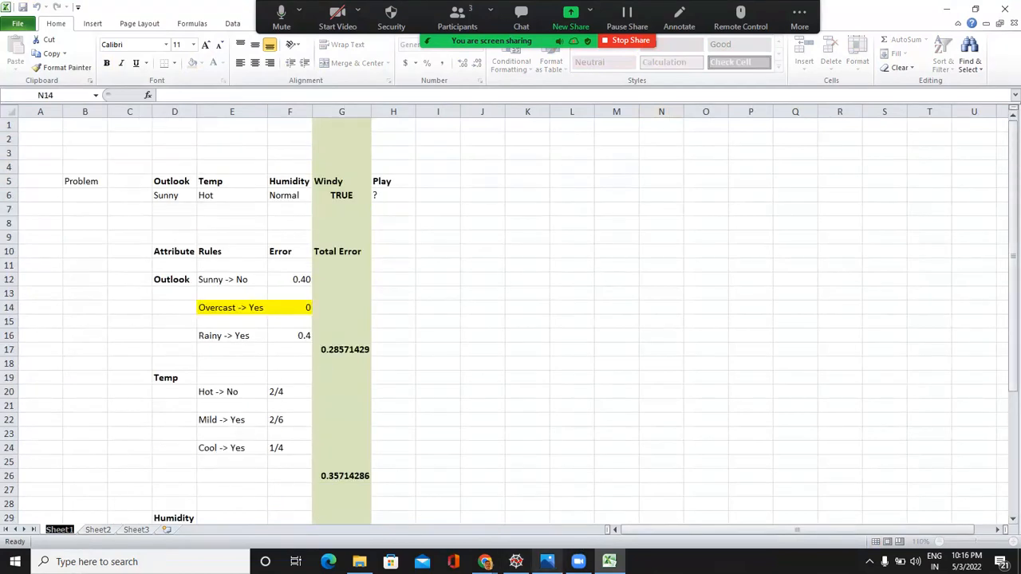
pyautogui.click(548, 562)
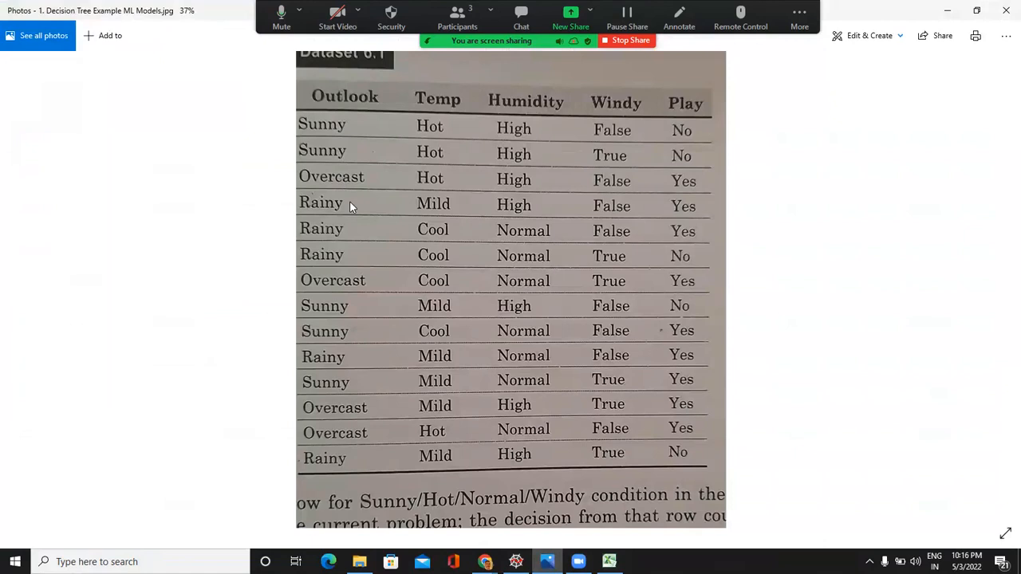
pyautogui.hotkey('alt', 'Tab')
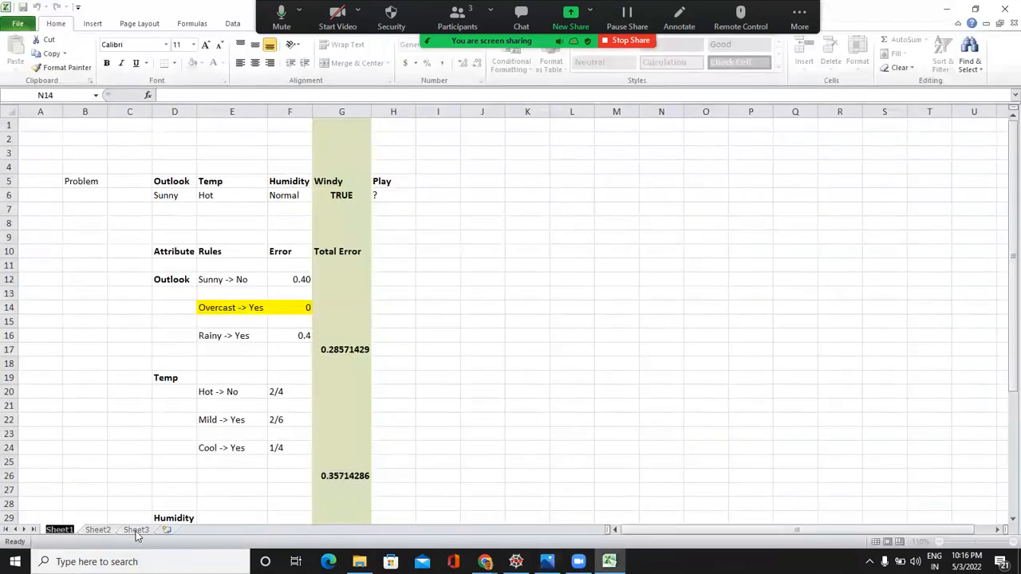
# Make the Outlook heading in K4 of Sheet2 bold and zoom that sheet to 120%
pyautogui.click(136, 530)
pyautogui.click(97, 531)
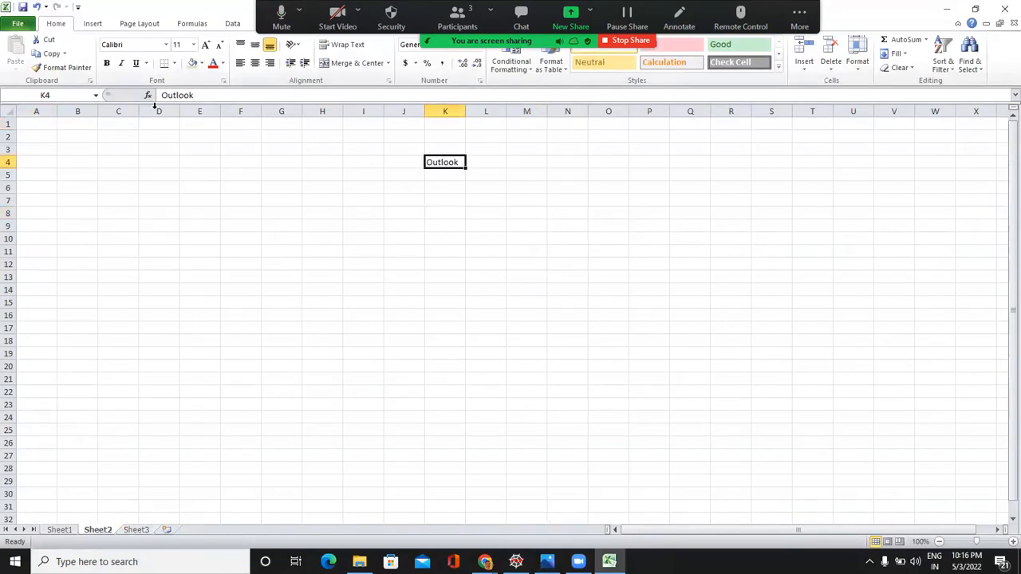
pyautogui.click(106, 63)
pyautogui.click(1012, 543)
pyautogui.click(1011, 543)
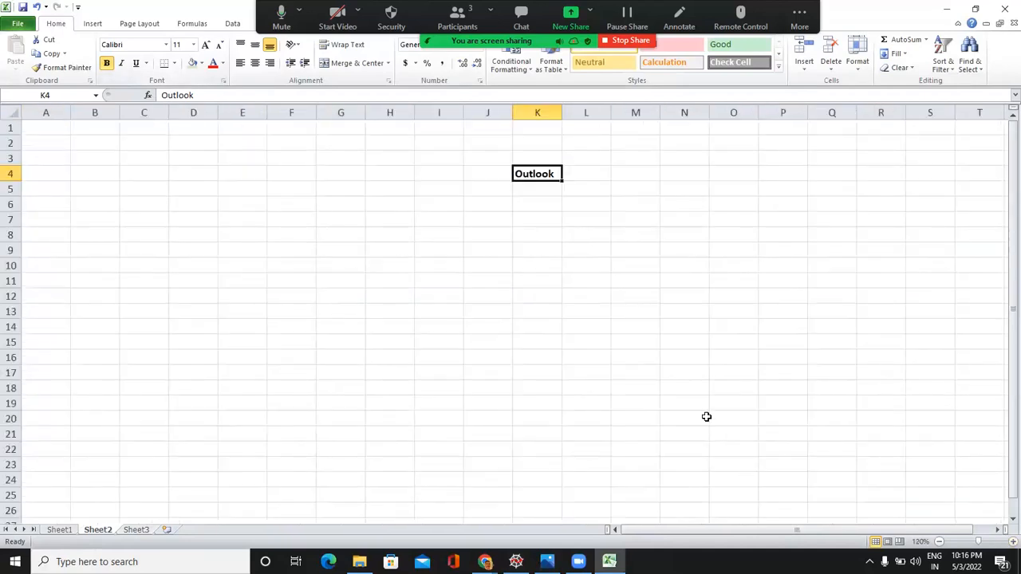
# Enter the Outlook branches in row 7: Sunny in I7, Overcast in K7 and Rainy in N7
pyautogui.click(437, 219)
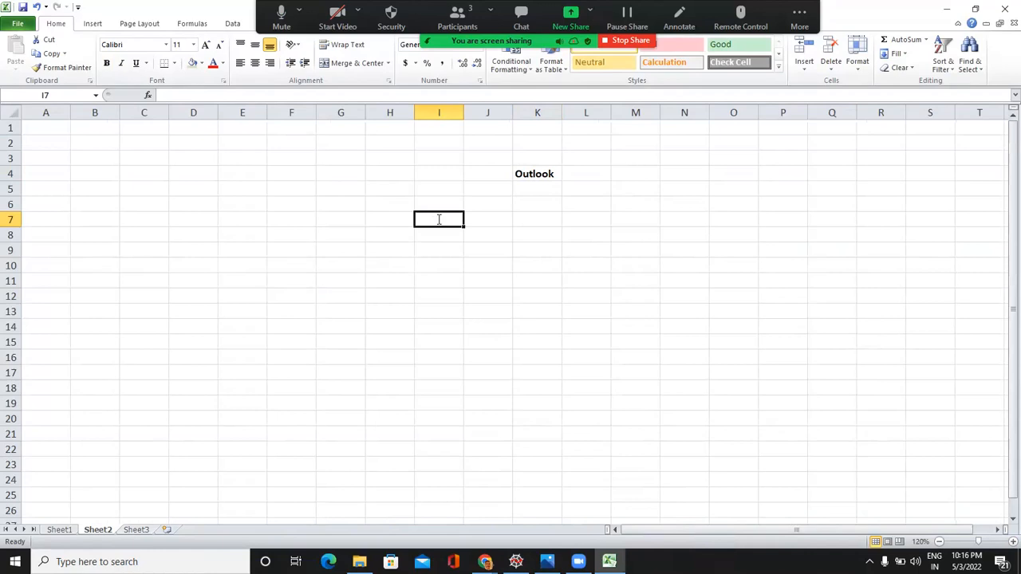
pyautogui.write('Sunny')
pyautogui.press('Tab')
pyautogui.press('Tab')
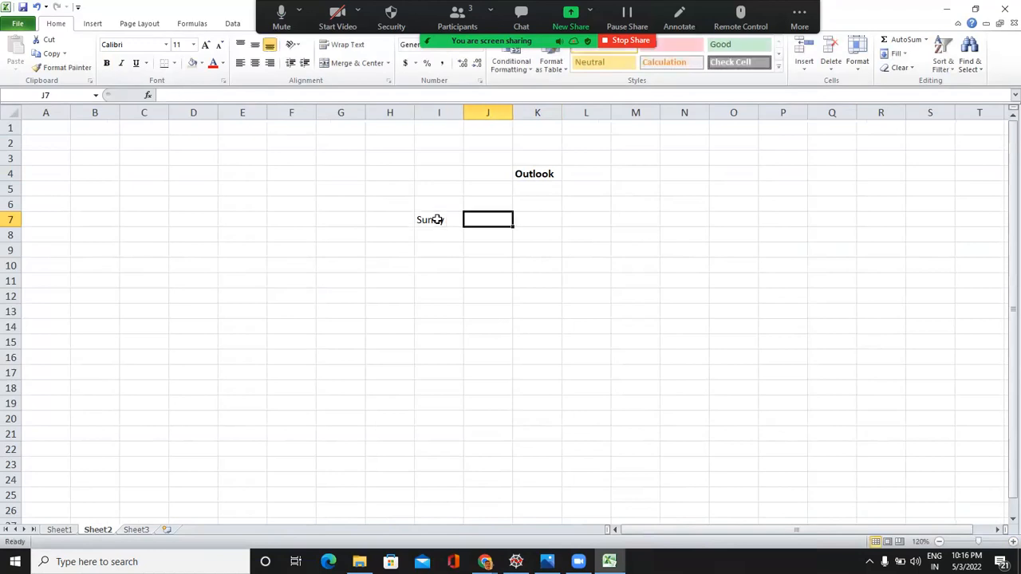
pyautogui.write('Overcast')
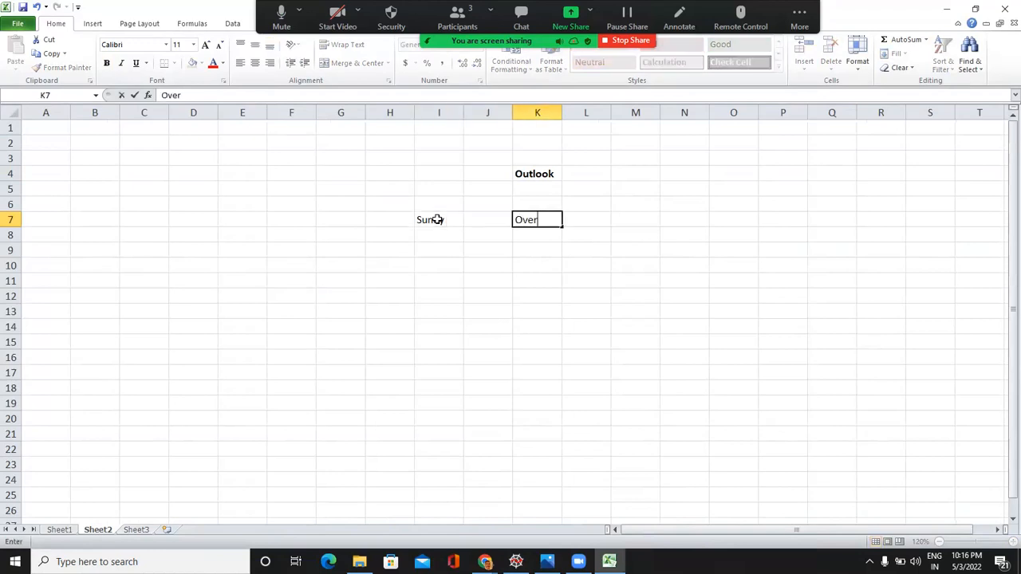
pyautogui.press('Tab')
pyautogui.press('Tab')
pyautogui.press('Tab')
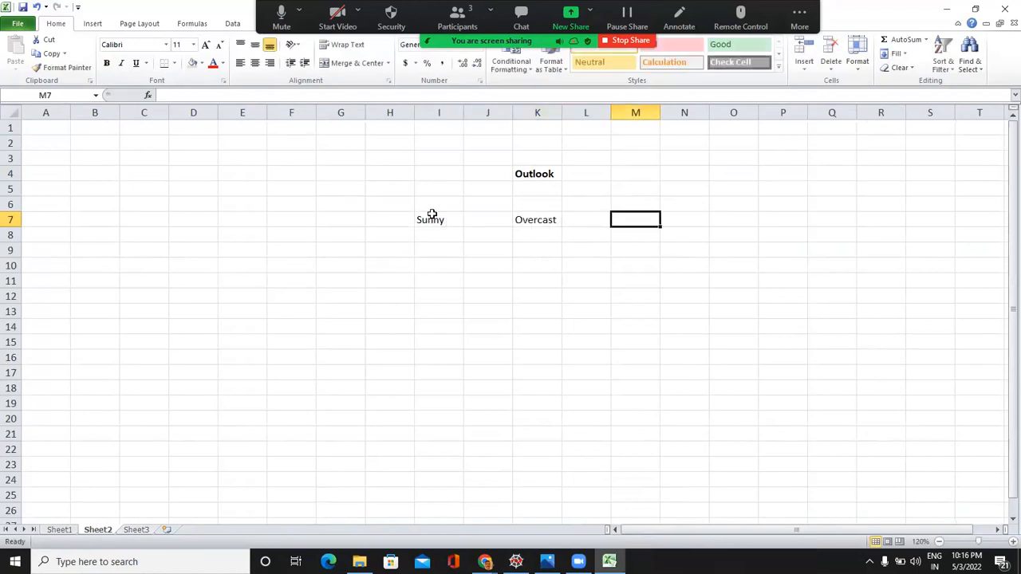
pyautogui.write('Rainy')
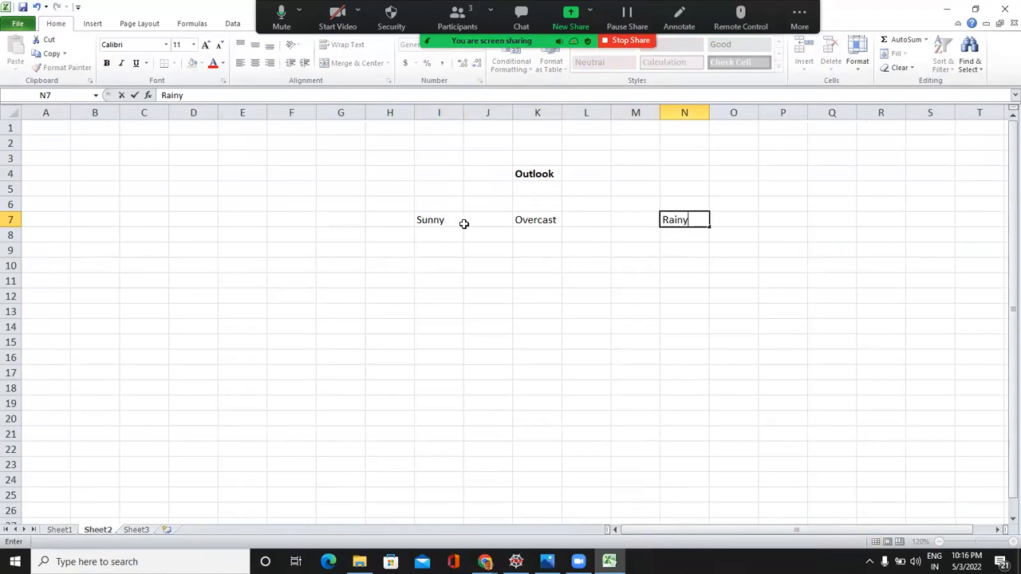
# Spread the outer branches apart by moving Sunny to G7 and Rainy to P7
pyautogui.click(429, 219)
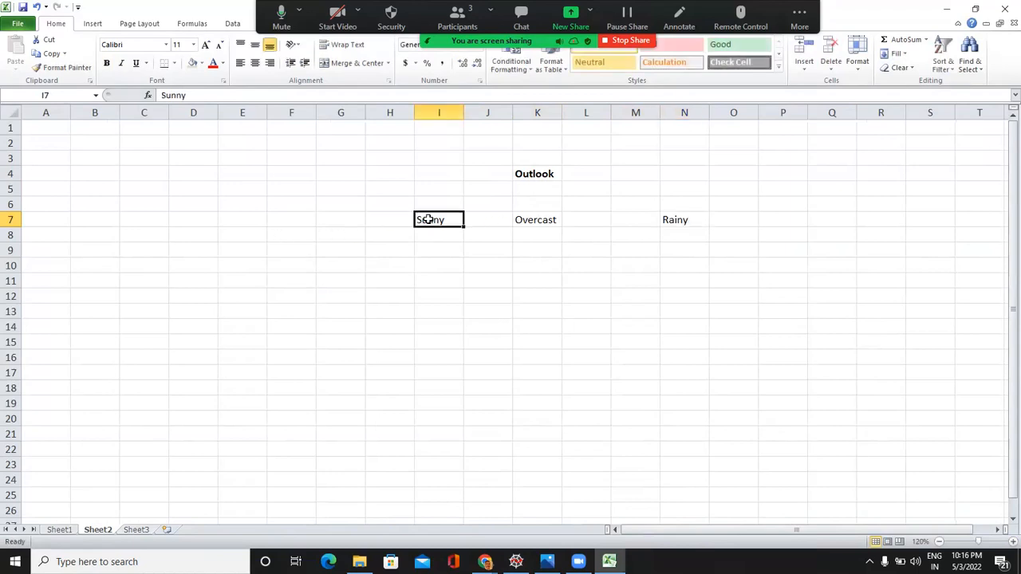
pyautogui.hotkey('ctrl', 'c')
pyautogui.click(327, 221)
pyautogui.hotkey('ctrl', 'v')
pyautogui.click(675, 220)
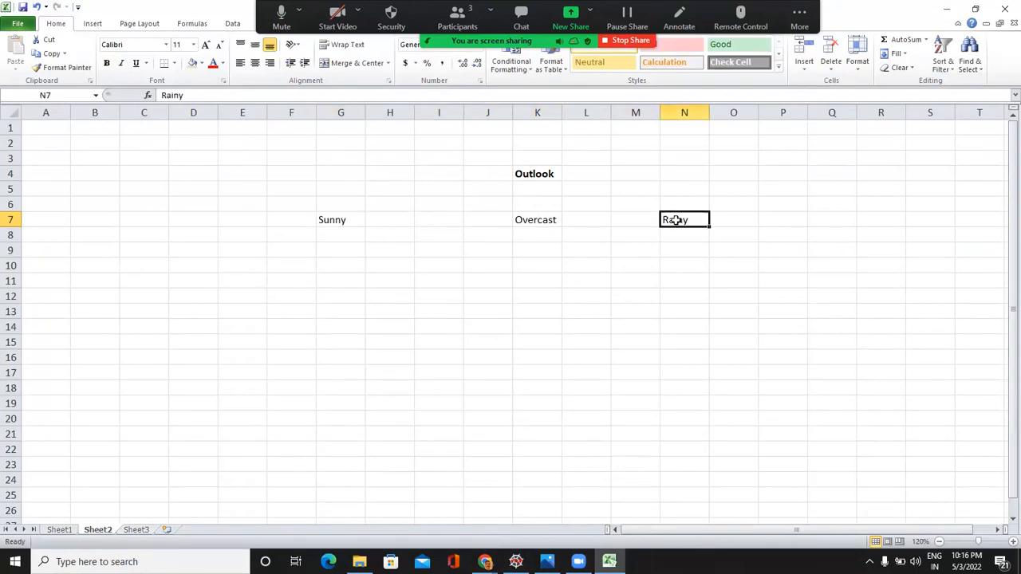
pyautogui.hotkey('ctrl', 'x')
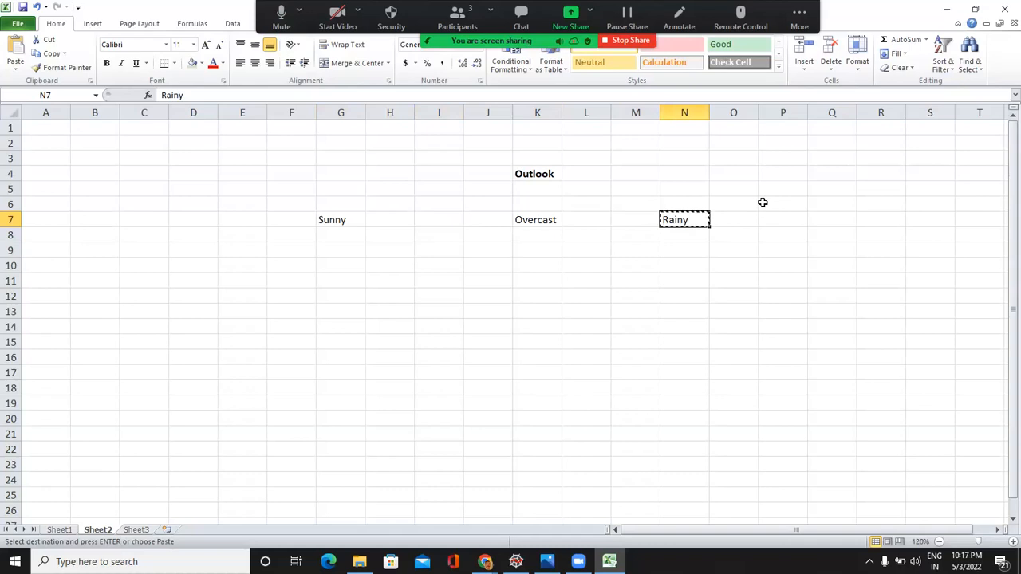
pyautogui.click(762, 218)
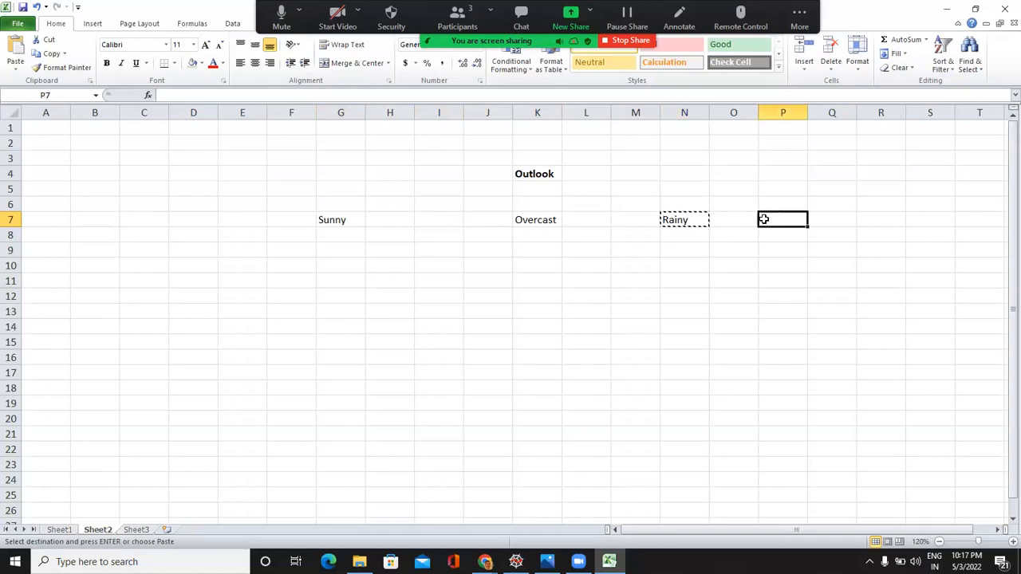
pyautogui.hotkey('ctrl', 'v')
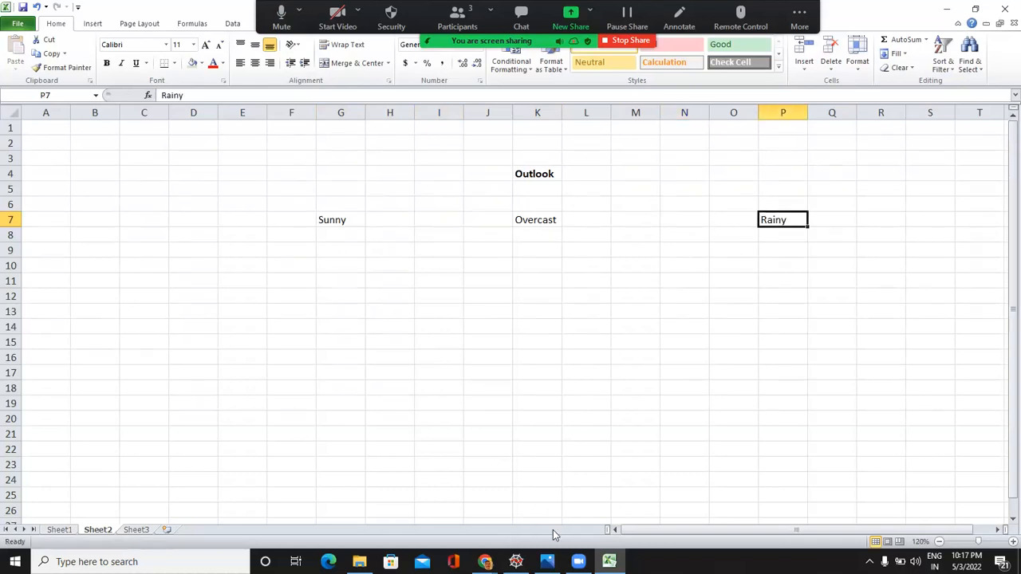
# Check the Dataset 6.1 columns in the photo and enter the headings Temp and Humidity in F9:G9 below Sunny
pyautogui.click(547, 561)
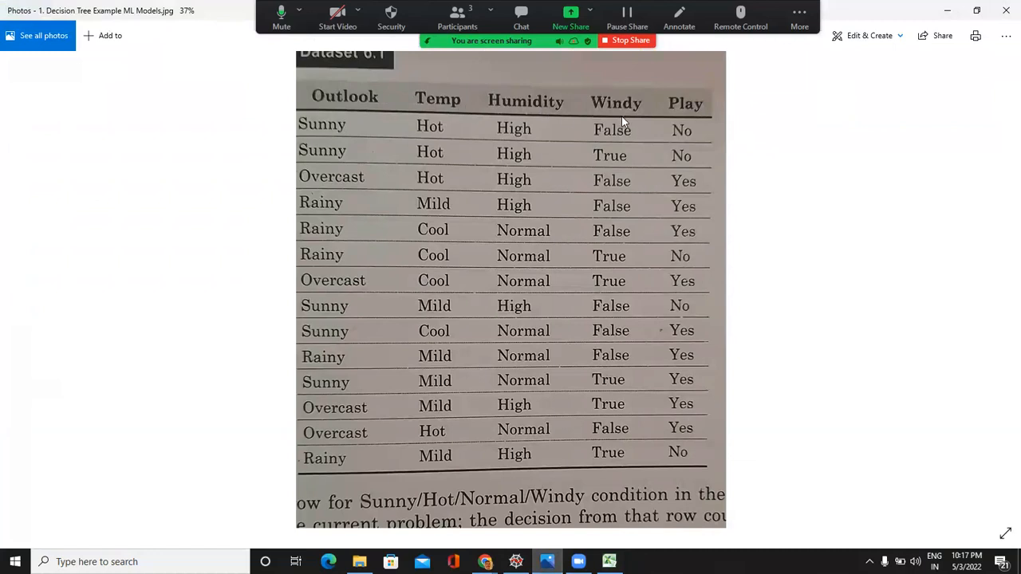
pyautogui.hotkey('alt', 'Tab')
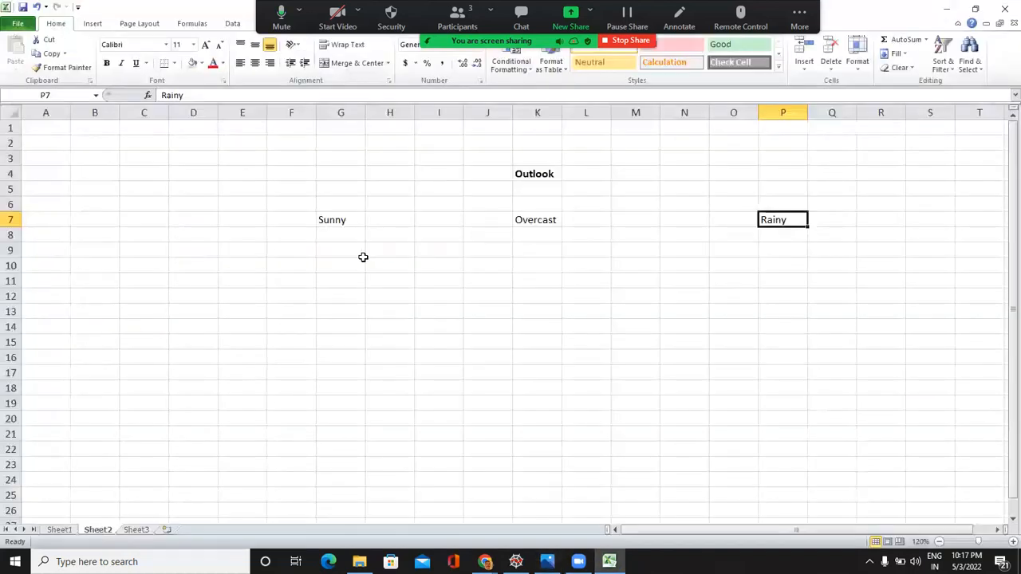
pyautogui.click(352, 235)
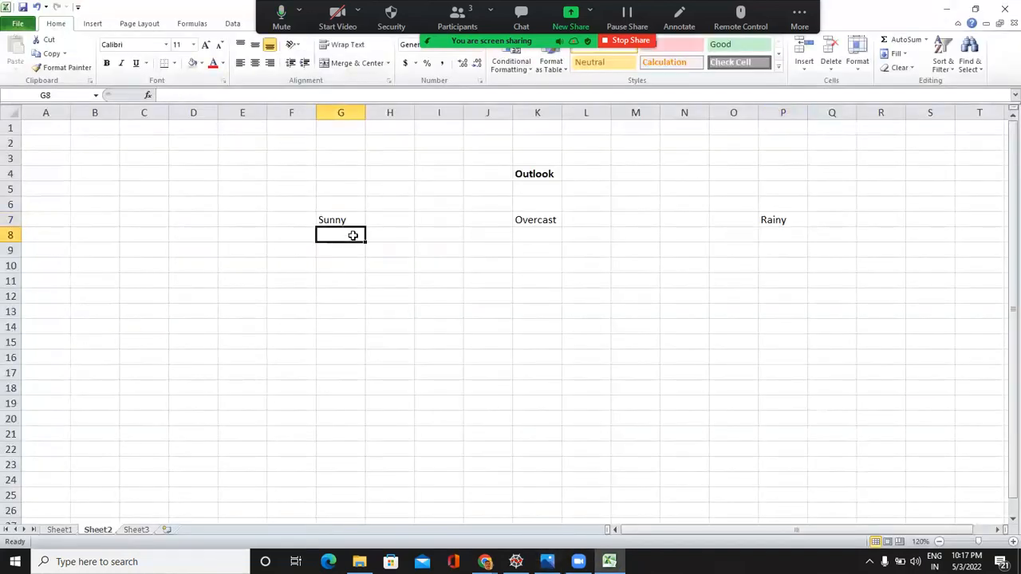
pyautogui.click(274, 250)
pyautogui.write('Temp')
pyautogui.press('Tab')
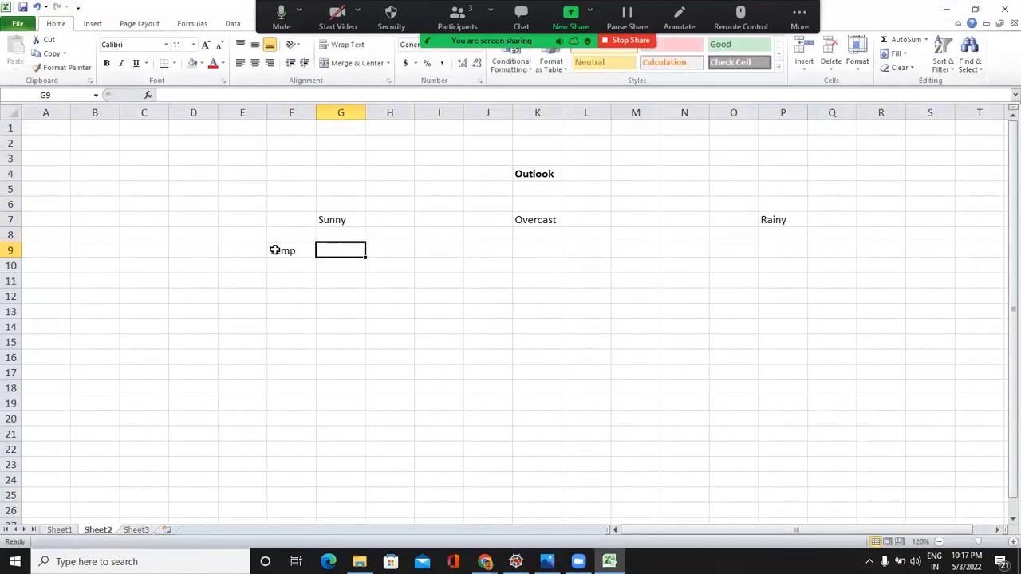
pyautogui.write('H')
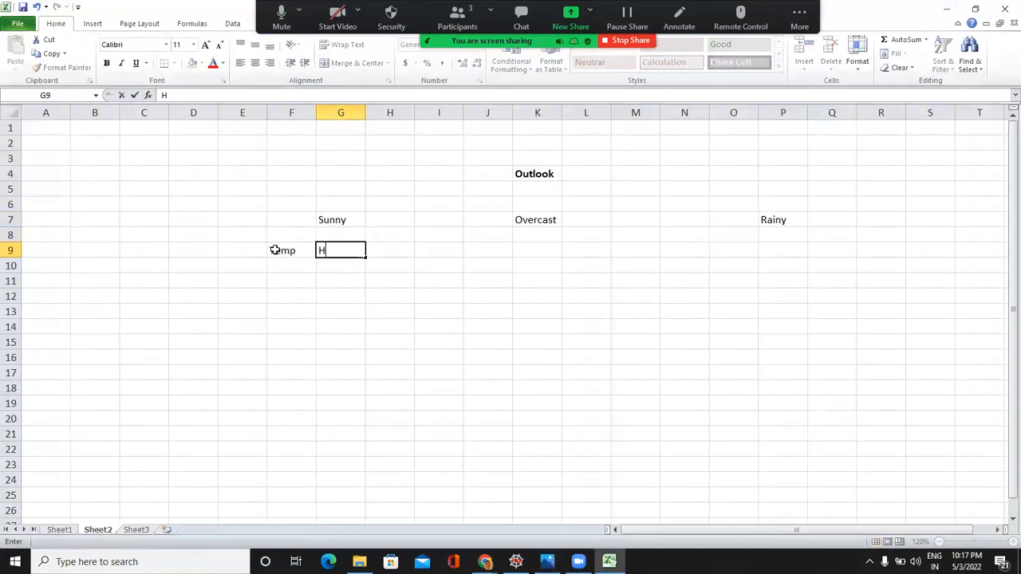
pyautogui.write('umidity')
pyautogui.press('Tab')
pyautogui.press('Tab')
pyautogui.press('Left')
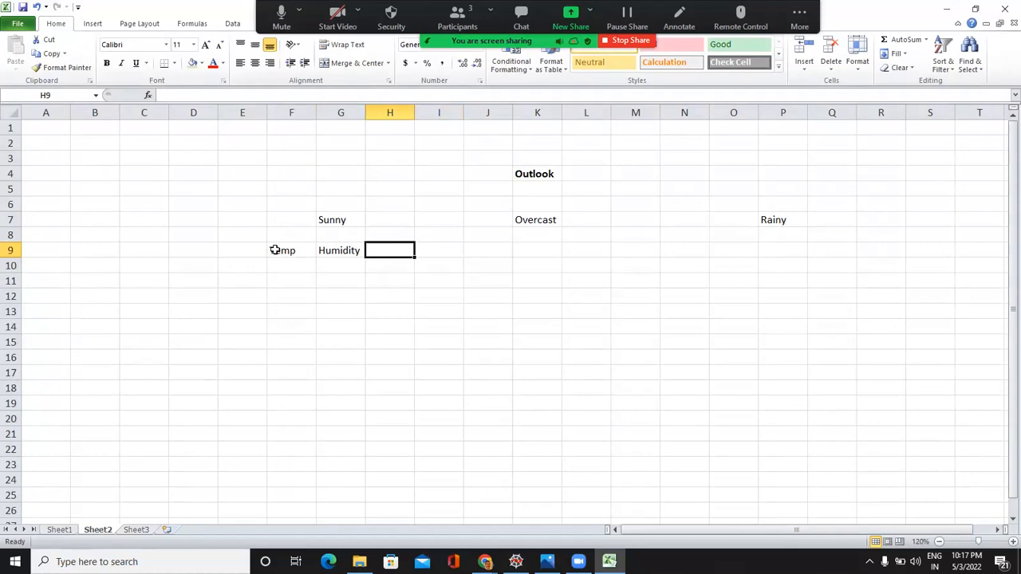
# Complete the heading row below Sunny with Windy in H9 and Play in I9
pyautogui.write('Windy')
pyautogui.press('Tab')
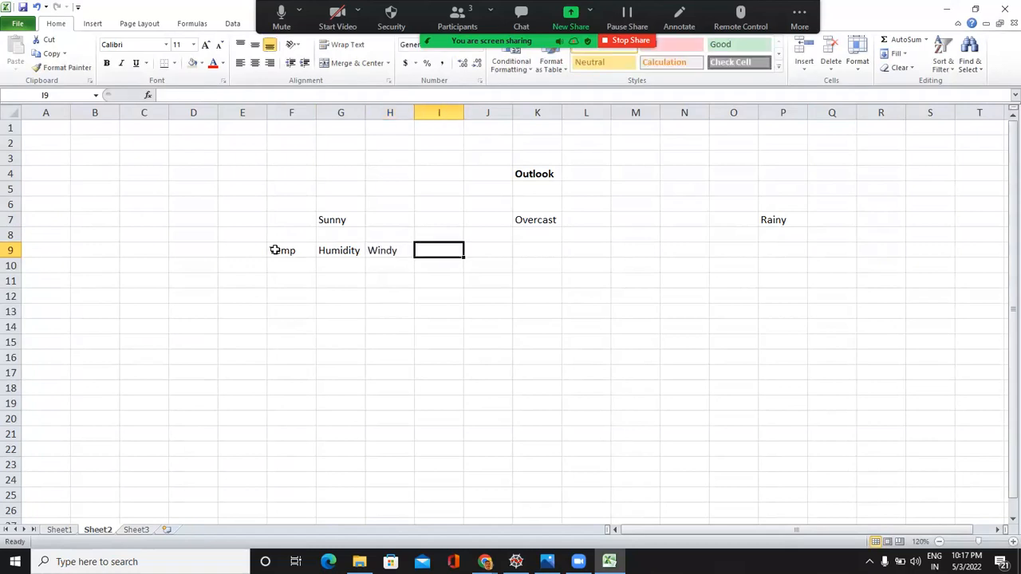
pyautogui.write('Ply')
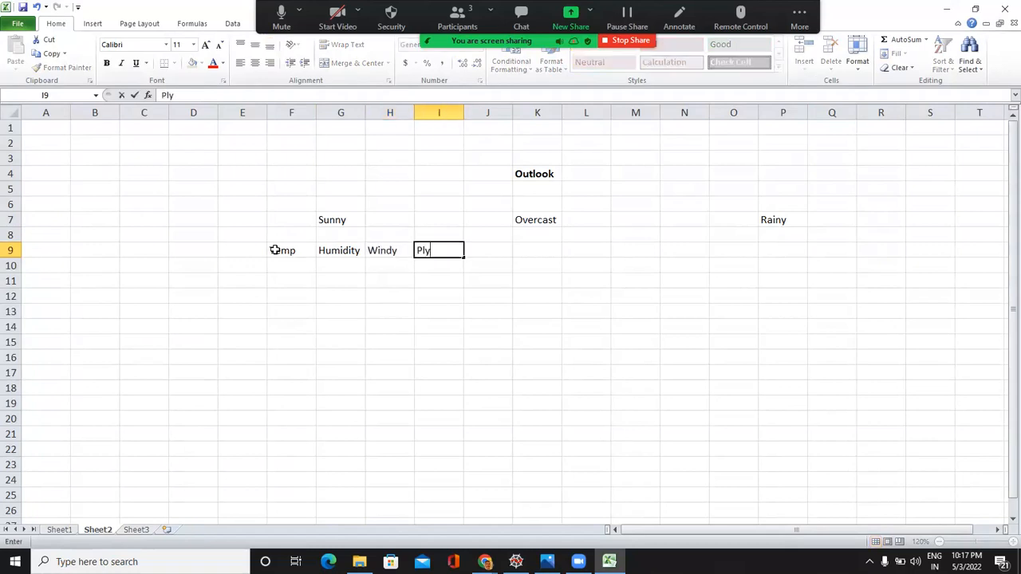
pyautogui.press('BackSpace')
pyautogui.write('ay')
pyautogui.press('Return')
pyautogui.press('Return')
pyautogui.click(291, 263)
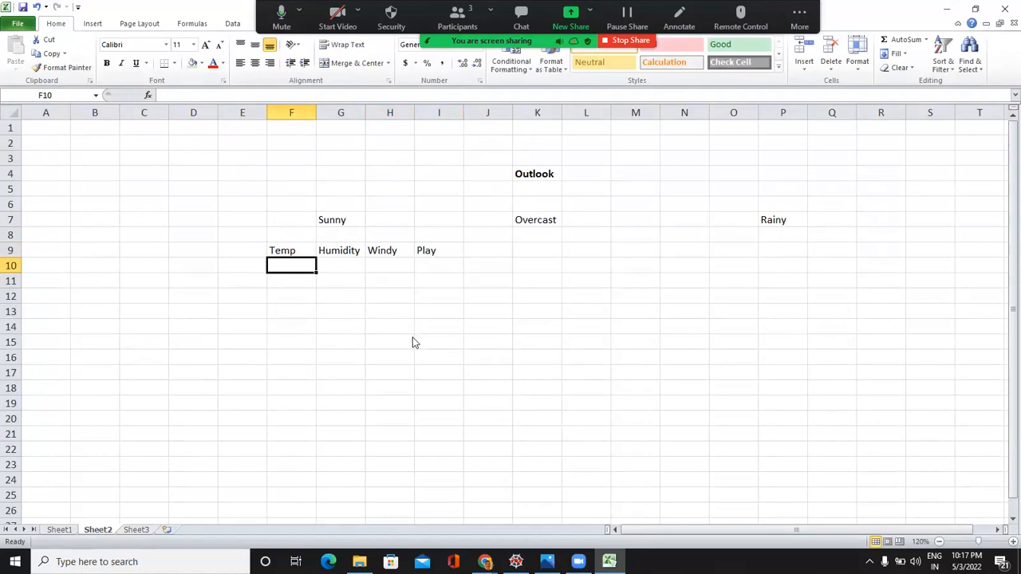
# Check the first Sunny rows in the dataset photo and enter Hot in F10 and F11 under Temp
pyautogui.hotkey('alt', 'Tab')
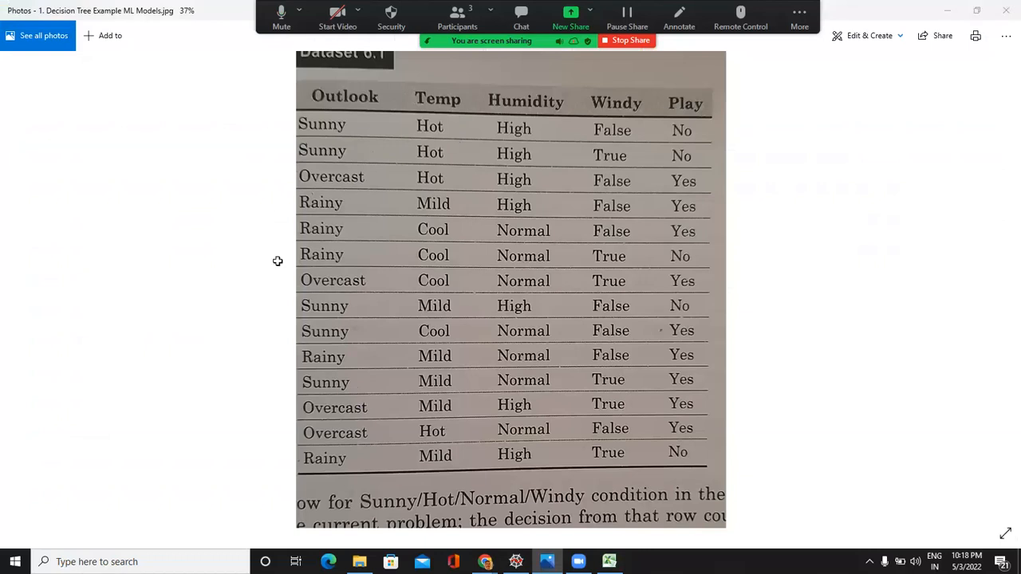
pyautogui.hotkey('alt', 'Tab')
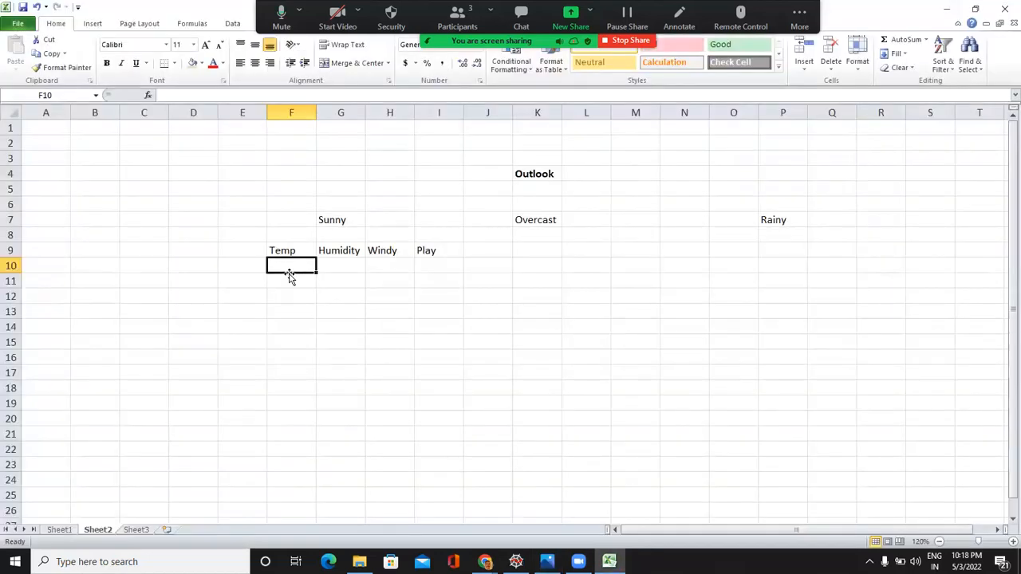
pyautogui.write('Hot')
pyautogui.press('Return')
pyautogui.hotkey('alt', 'Tab')
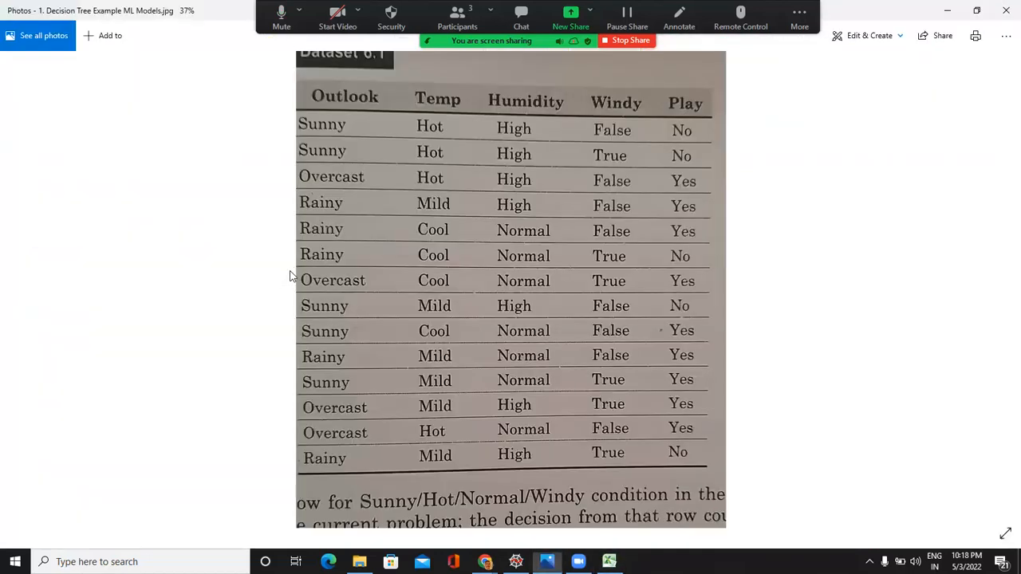
pyautogui.hotkey('alt', 'Tab')
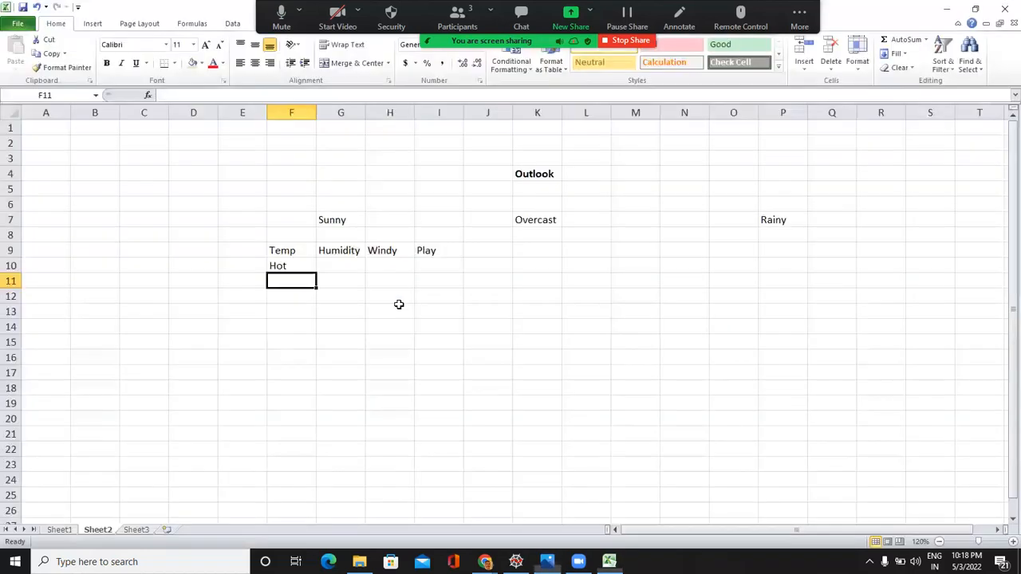
pyautogui.write('Hot')
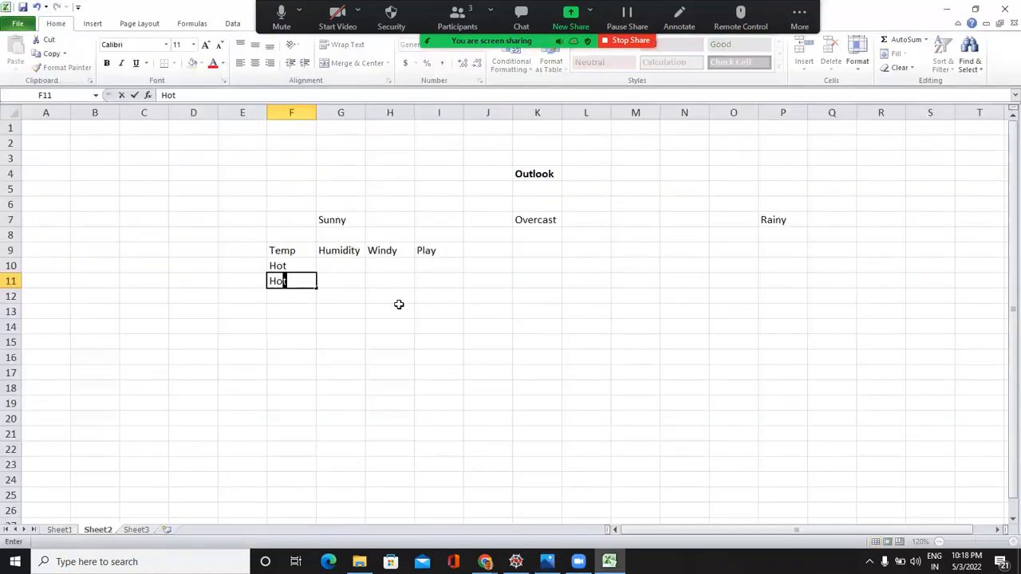
pyautogui.press('Return')
# Read the remaining Sunny rows in the photo and complete the Temp column with Mild in F12, Cool in F13 and Mild in F14
pyautogui.hotkey('alt', 'Tab')
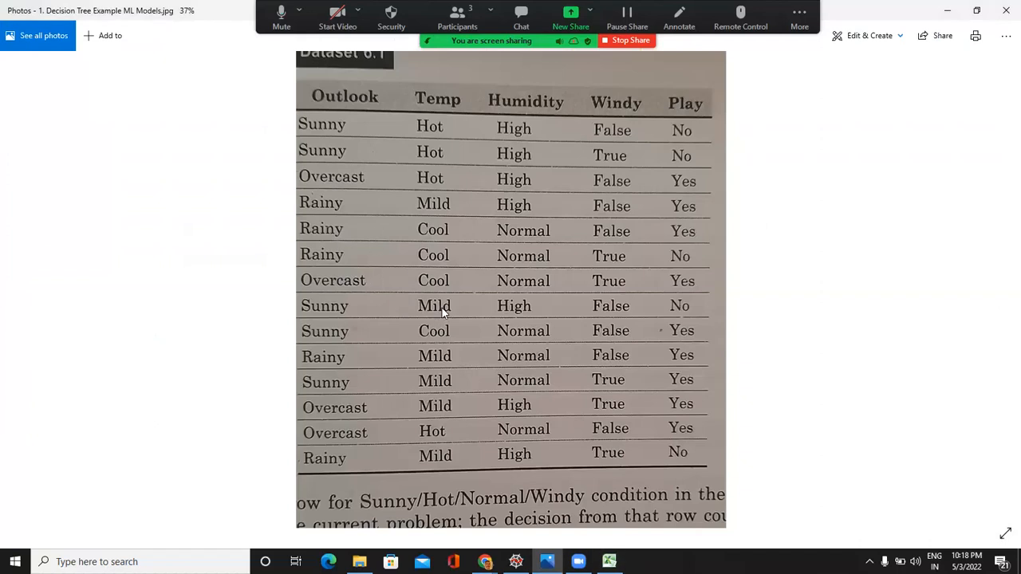
pyautogui.hotkey('alt', 'Tab')
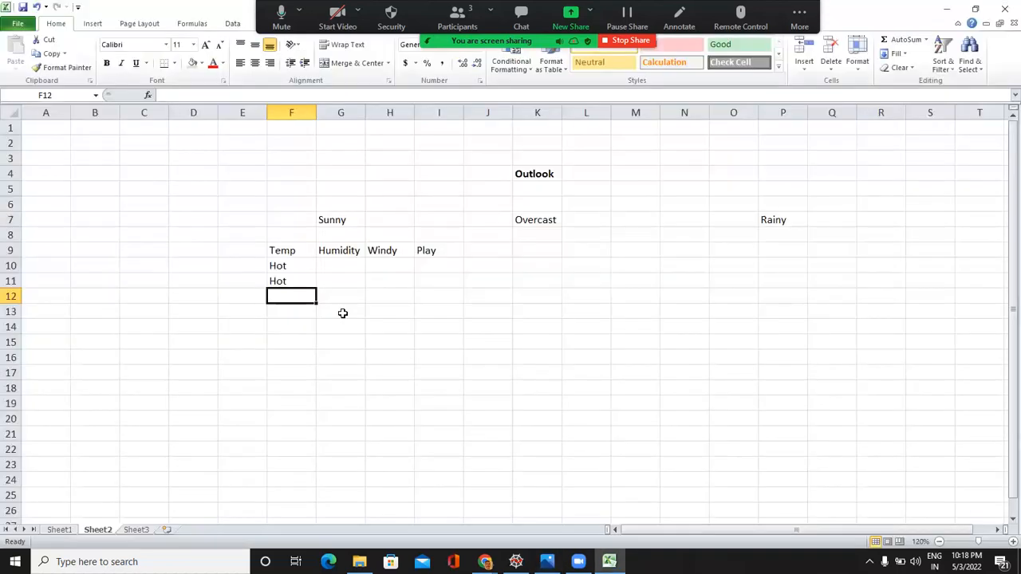
pyautogui.write('Mild')
pyautogui.press('Return')
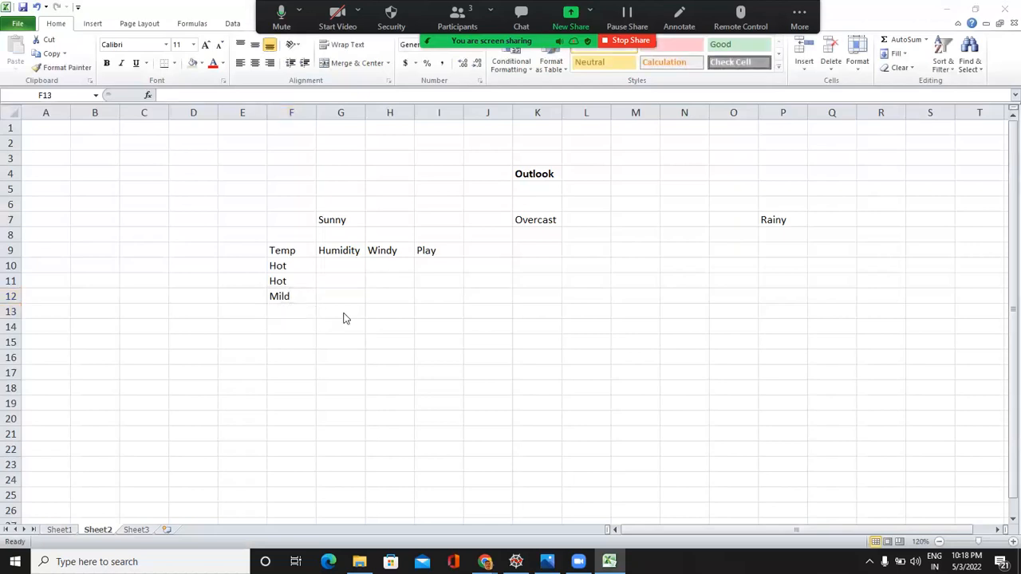
pyautogui.hotkey('alt', 'Tab')
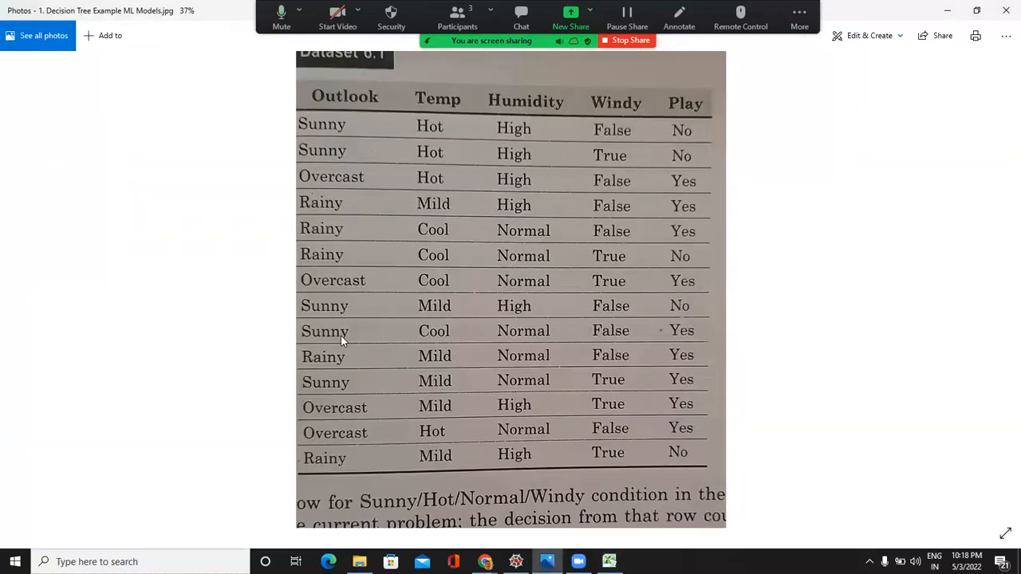
pyautogui.hotkey('alt', 'Tab')
pyautogui.write('Cool')
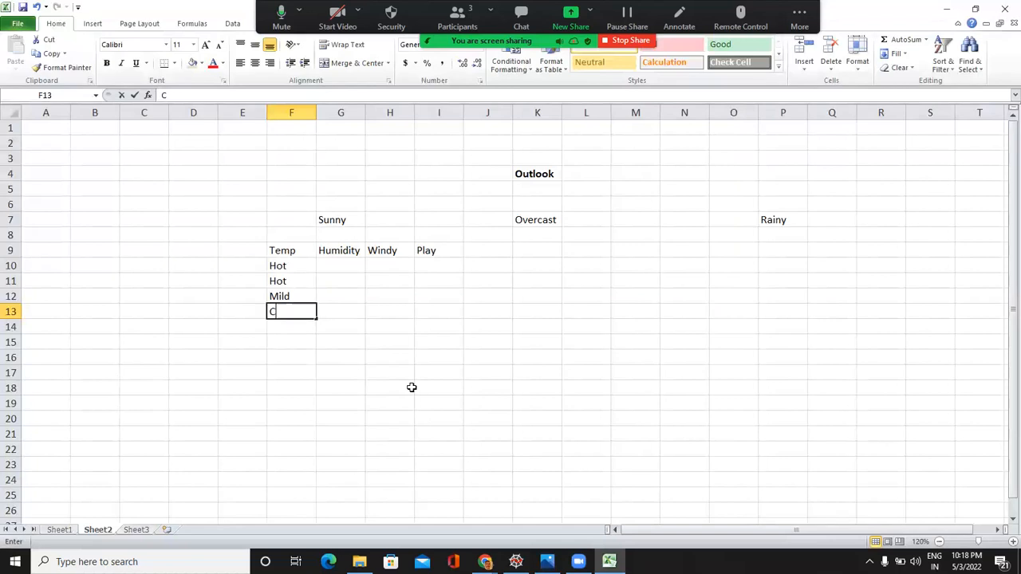
pyautogui.press('Return')
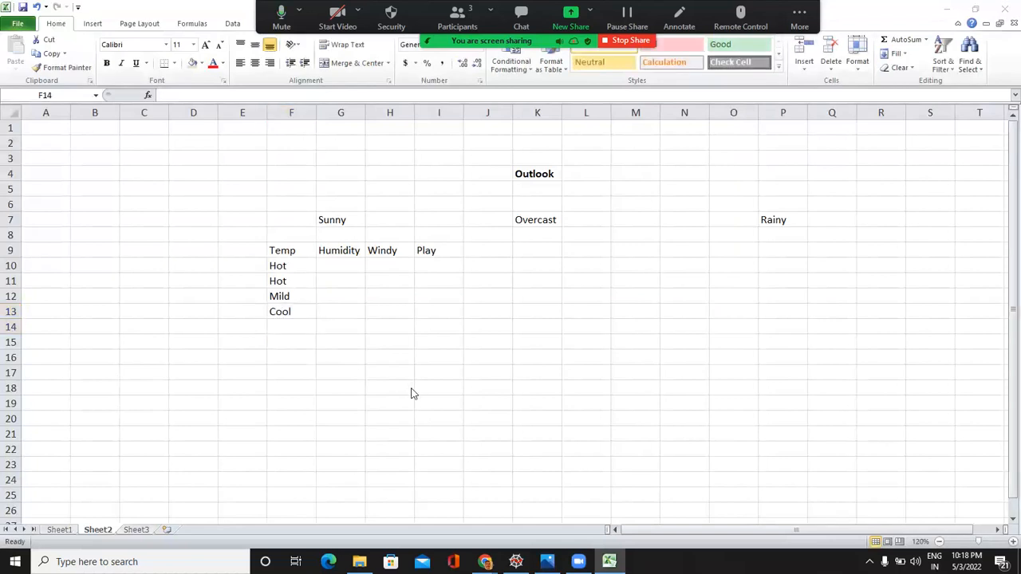
pyautogui.hotkey('alt', 'Tab')
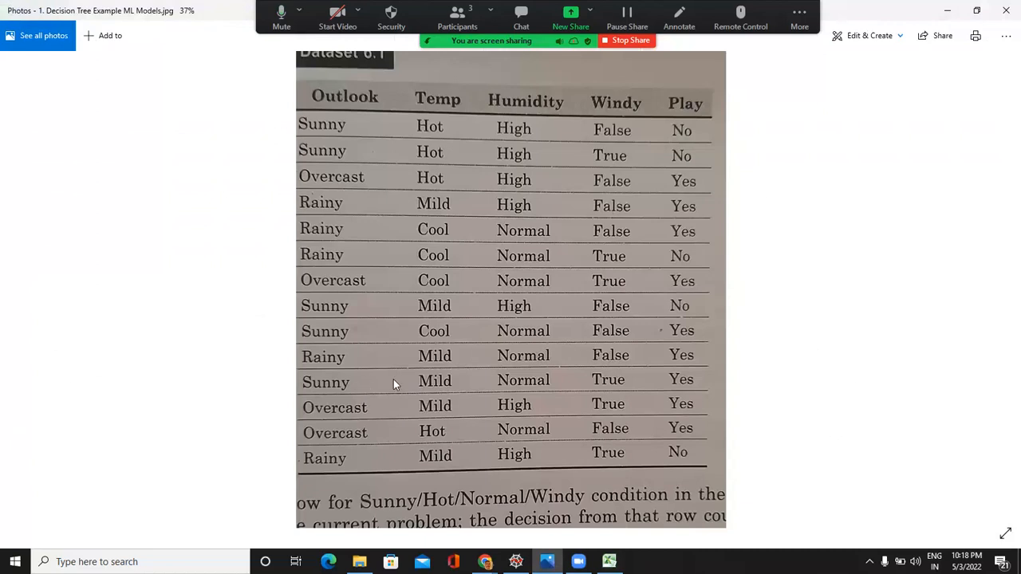
pyautogui.hotkey('alt', 'Tab')
pyautogui.write('Mild')
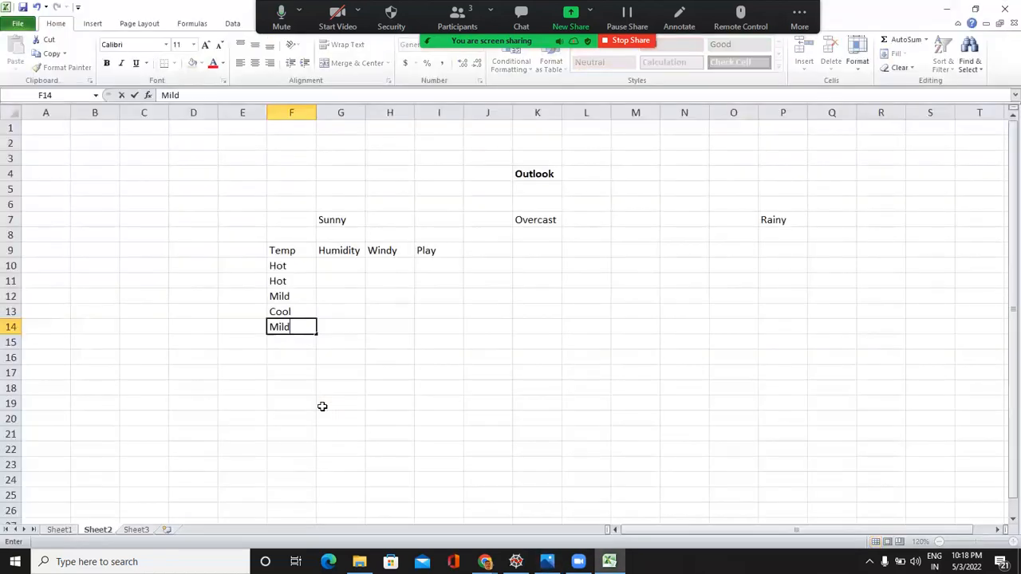
pyautogui.press('Tab')
# Check the Sunny humidity values in the photo, enter High in G10 and fill it down to G12
pyautogui.click(342, 266)
pyautogui.hotkey('alt', 'Tab')
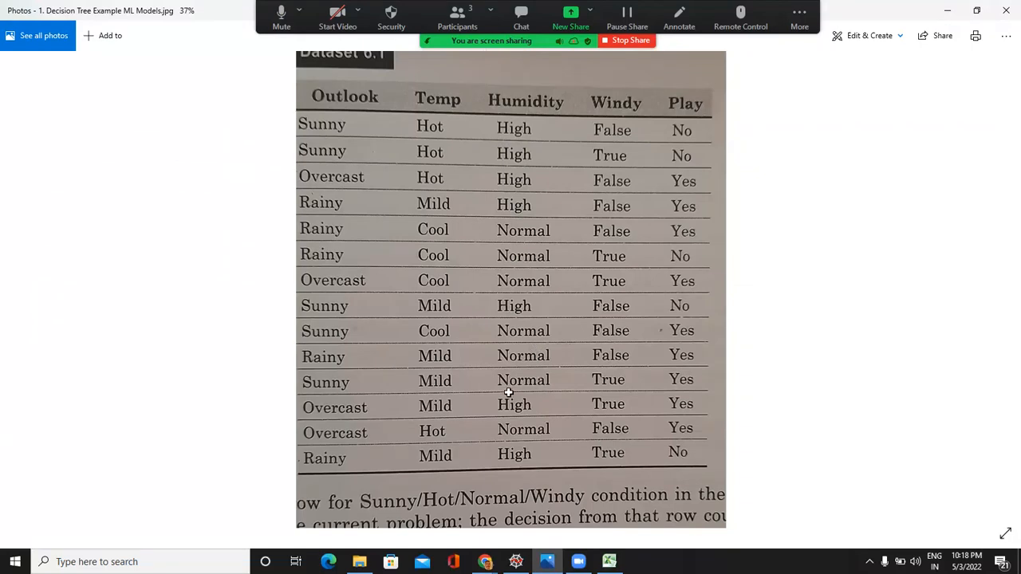
pyautogui.hotkey('alt', 'Tab')
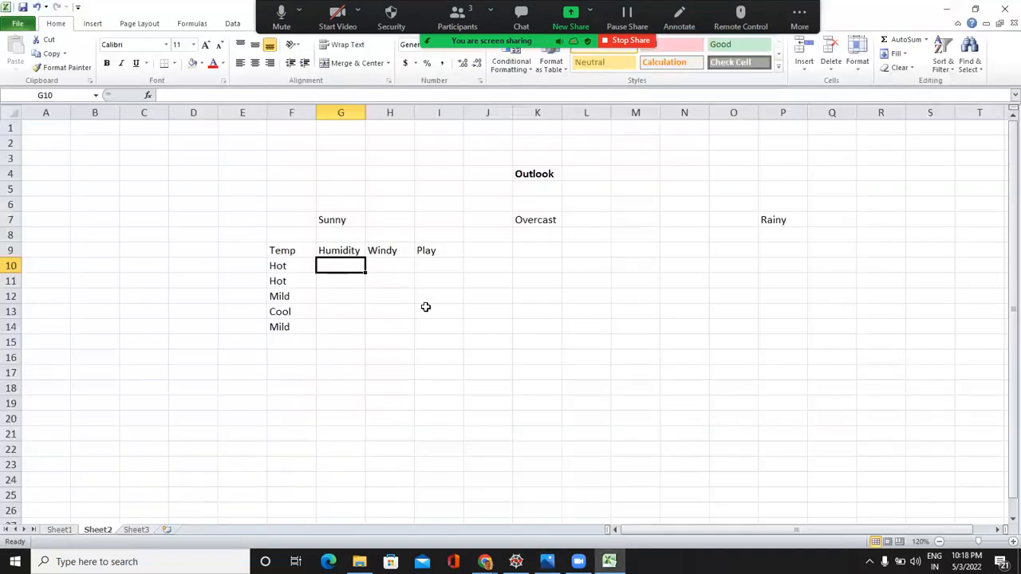
pyautogui.write('High')
pyautogui.click(374, 295)
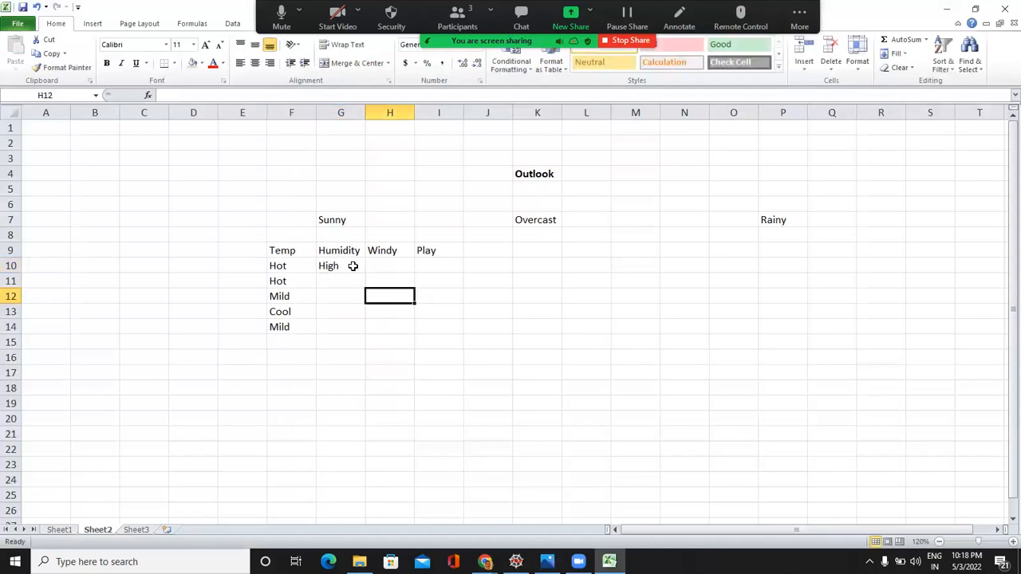
pyautogui.click(352, 265)
pyautogui.moveTo(365, 274); pyautogui.dragTo(361, 303)
# Complete the Humidity column below Sunny with Normal in G13 and G14
pyautogui.click(342, 312)
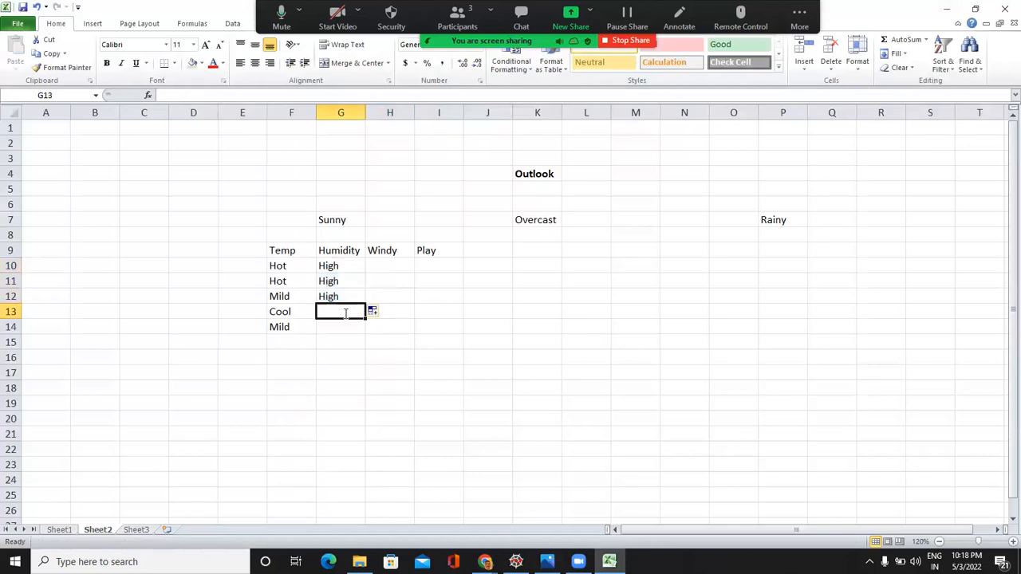
pyautogui.write('Normal')
pyautogui.press('Return')
pyautogui.write('Normal')
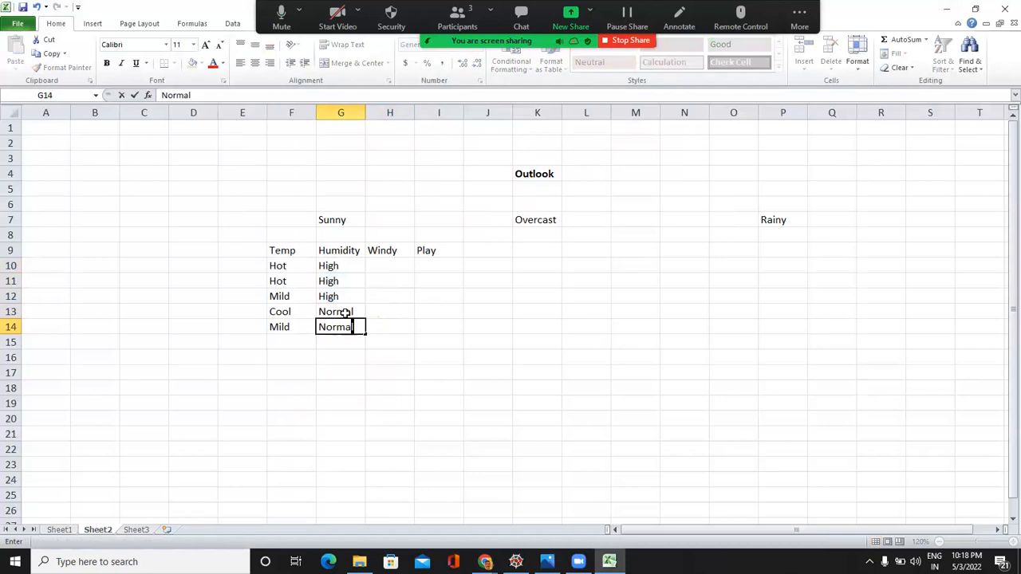
# Make the Sunny branch label in G7 bold
pyautogui.click(340, 230)
pyautogui.click(329, 221)
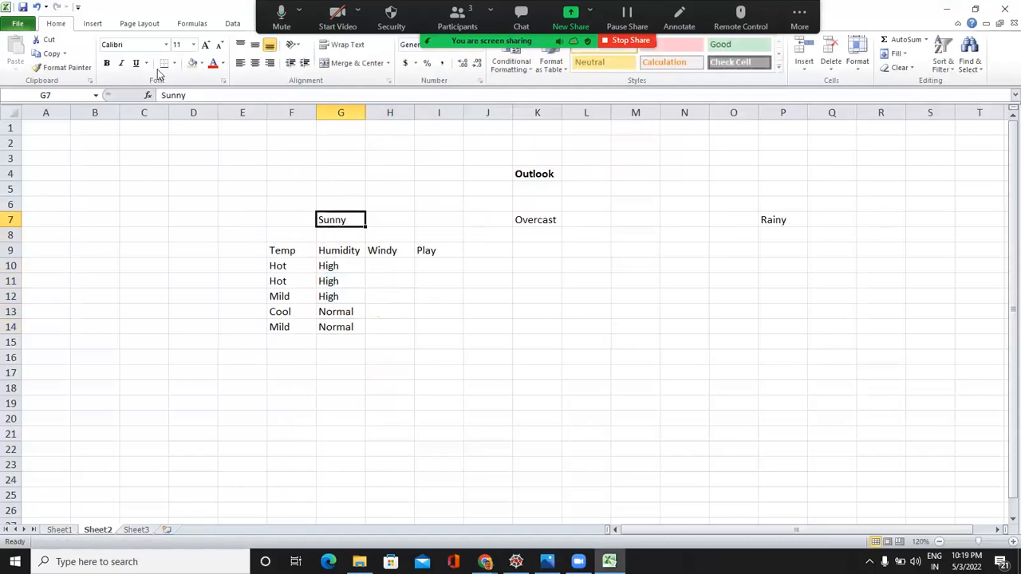
pyautogui.click(106, 63)
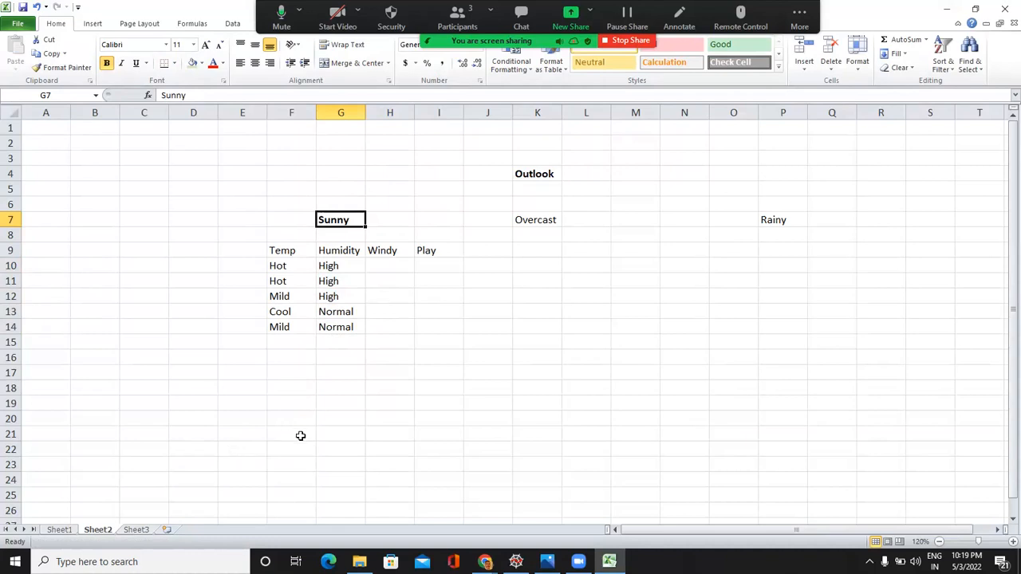
# Check the Sunny windy values in the photo and enter False in H10 and Ture in H11
pyautogui.click(378, 295)
pyautogui.click(389, 267)
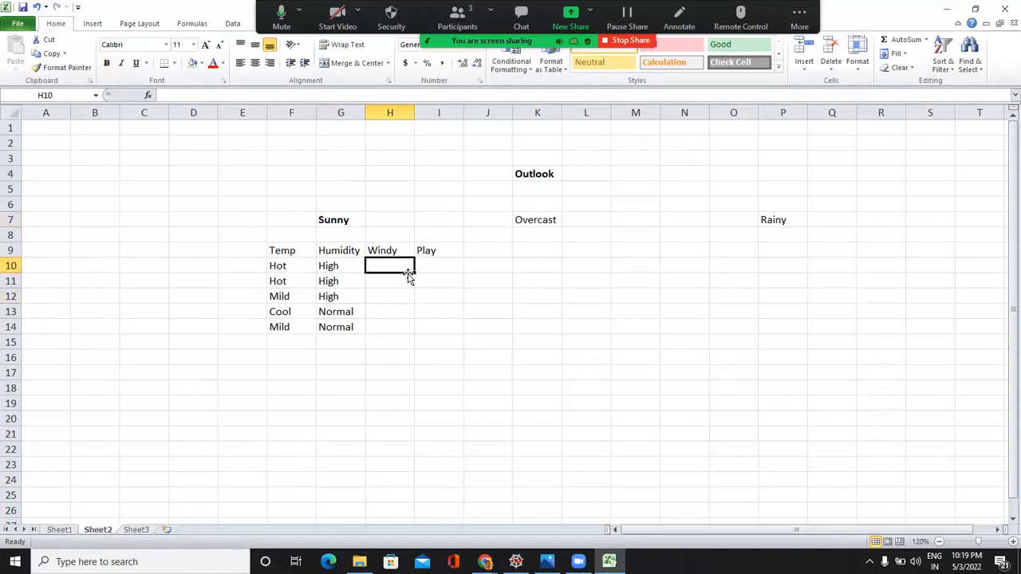
pyautogui.hotkey('alt', 'Tab')
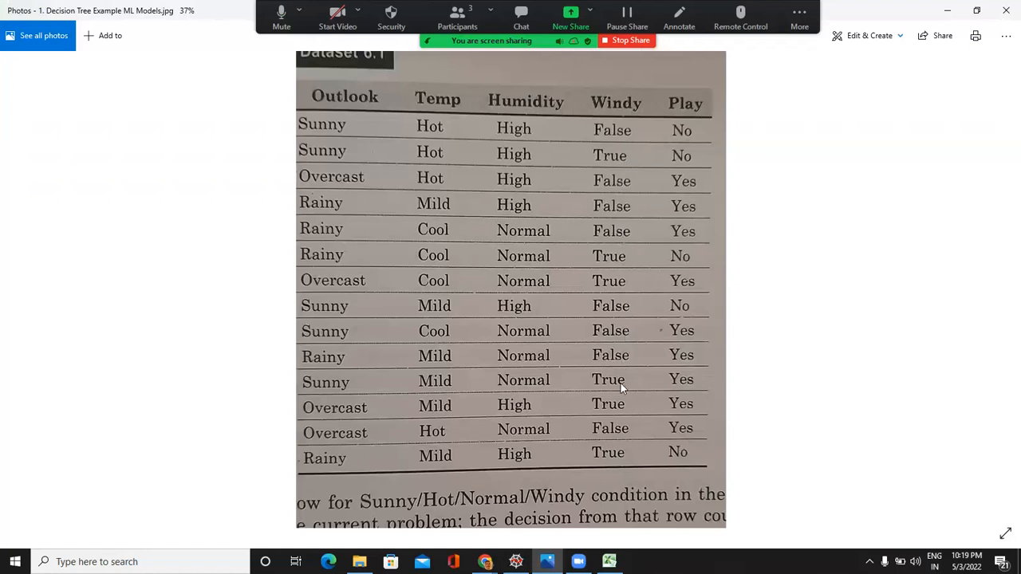
pyautogui.hotkey('alt', 'Tab')
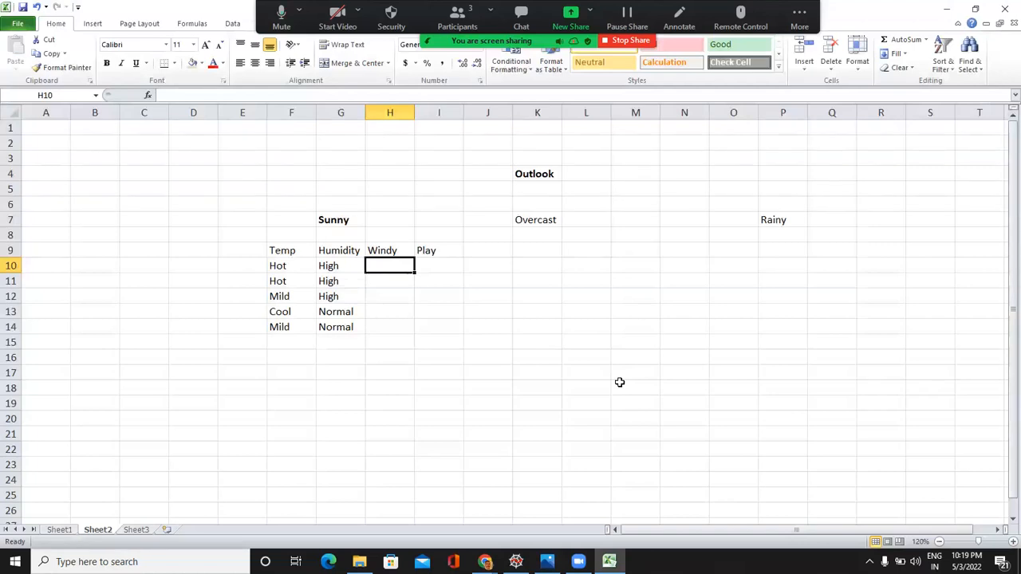
pyautogui.write('False')
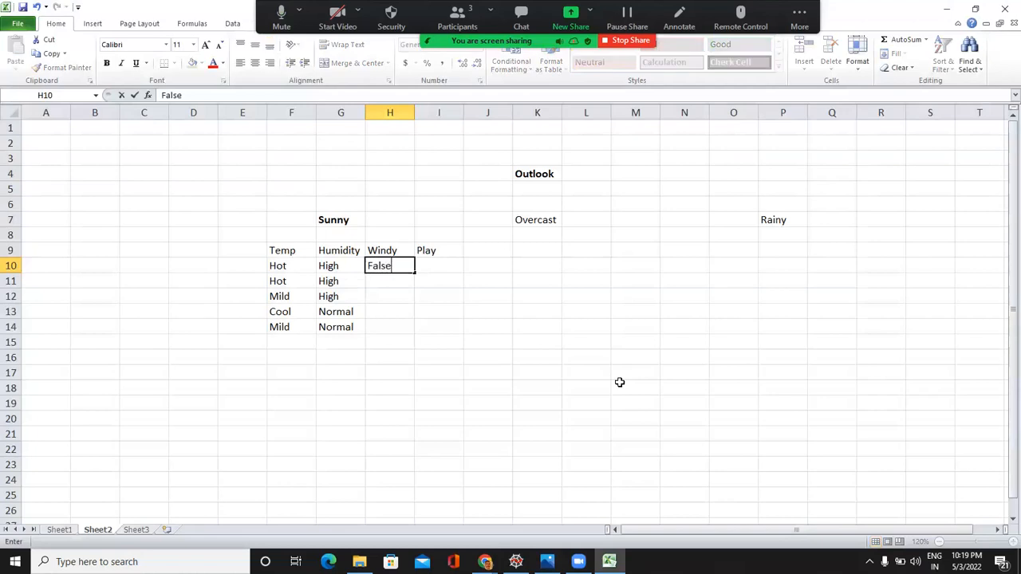
pyautogui.press('Return')
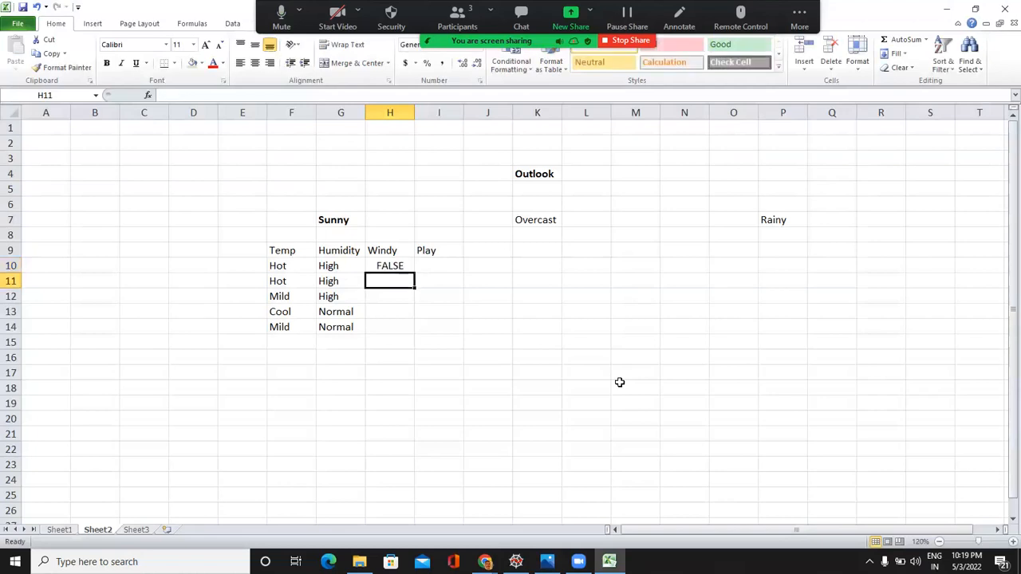
pyautogui.write('Ture')
pyautogui.press('Return')
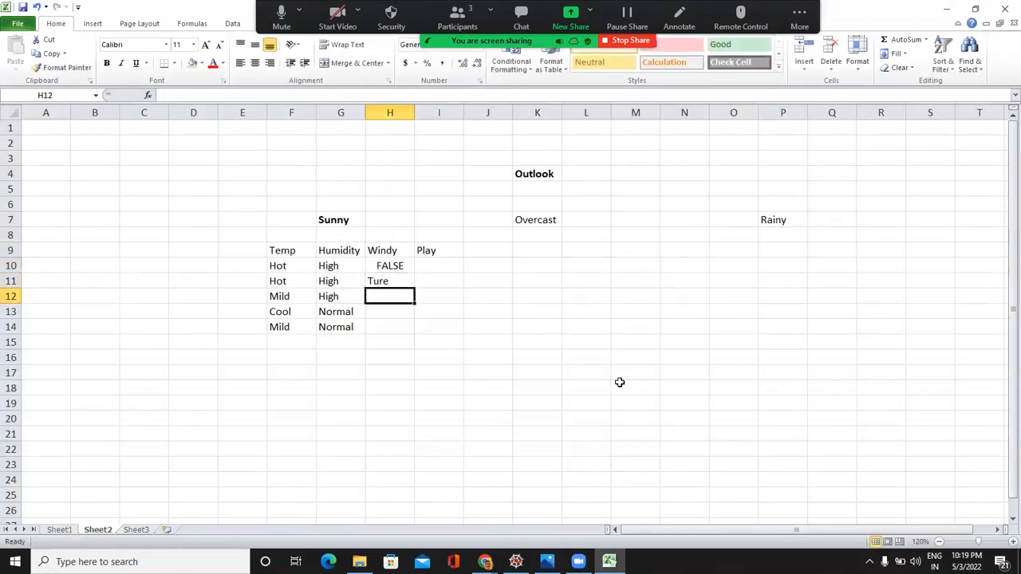
# Complete the Windy column below Sunny with False in H12 and H13 and True in H14
pyautogui.write('False')
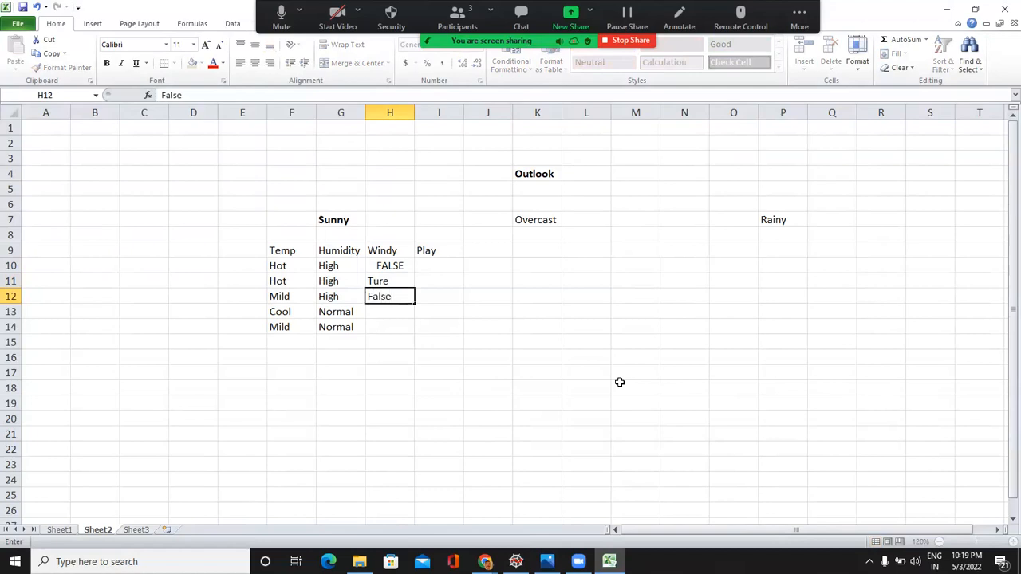
pyautogui.press('Return')
pyautogui.write('False')
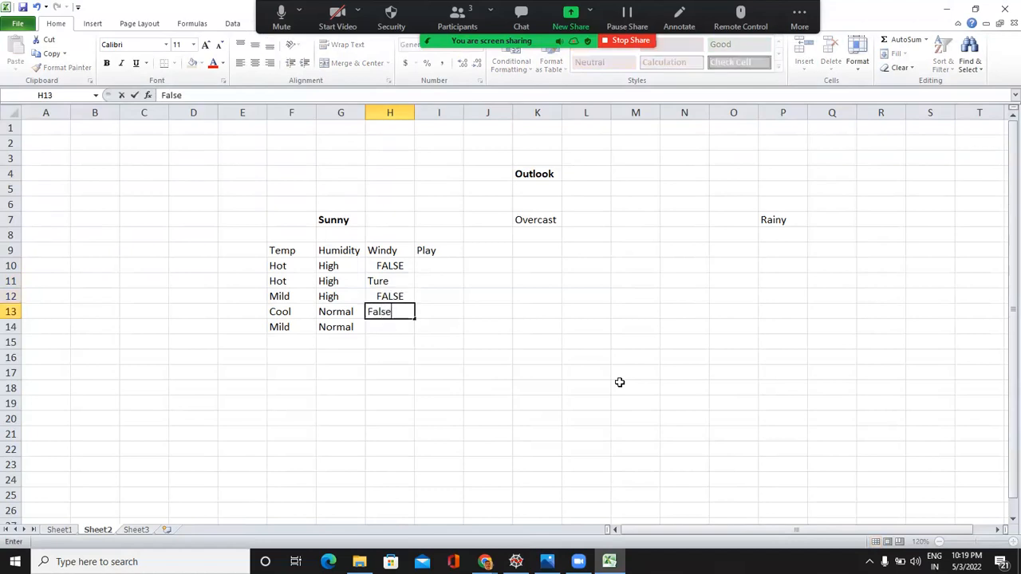
pyautogui.press('Return')
pyautogui.write('Ture')
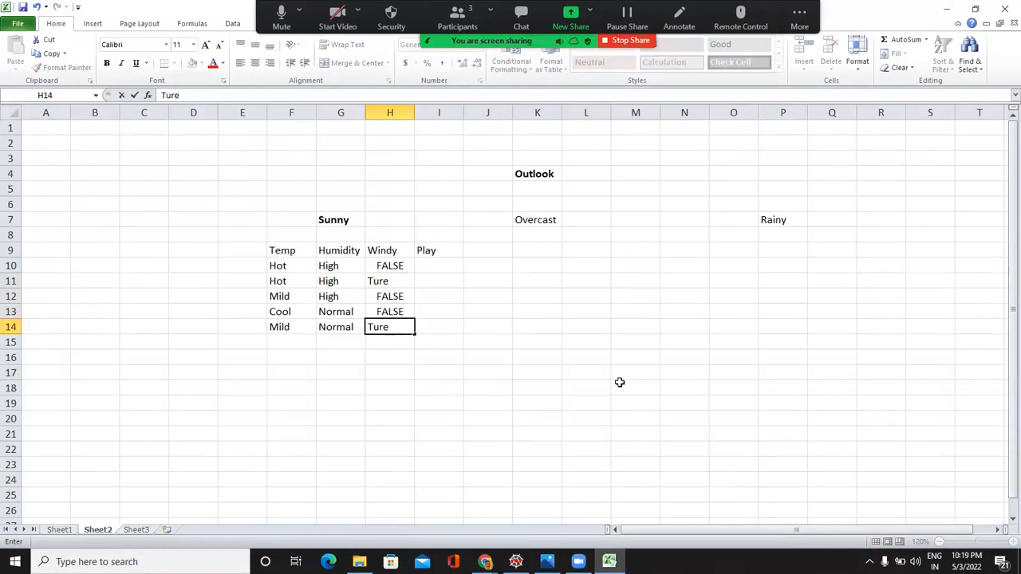
pyautogui.press('BackSpace')
pyautogui.press('BackSpace')
pyautogui.press('BackSpace')
pyautogui.write('rue')
pyautogui.press('Return')
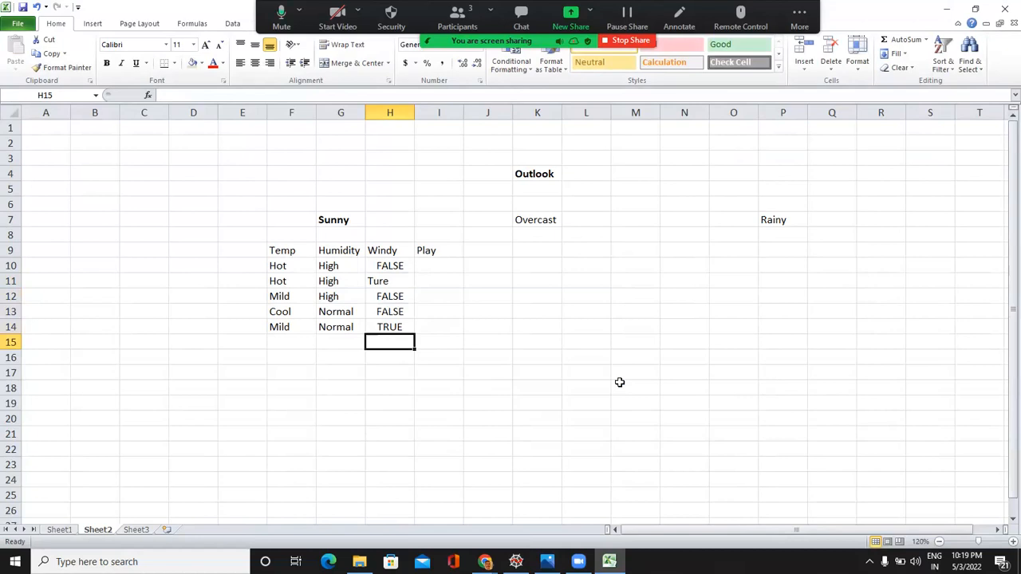
pyautogui.click(282, 15)
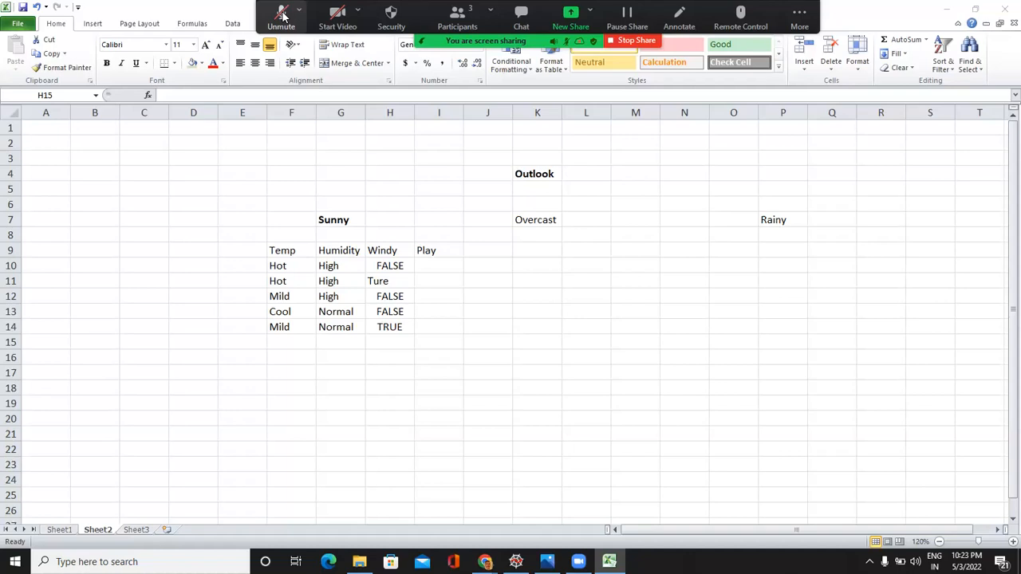
pyautogui.click(283, 16)
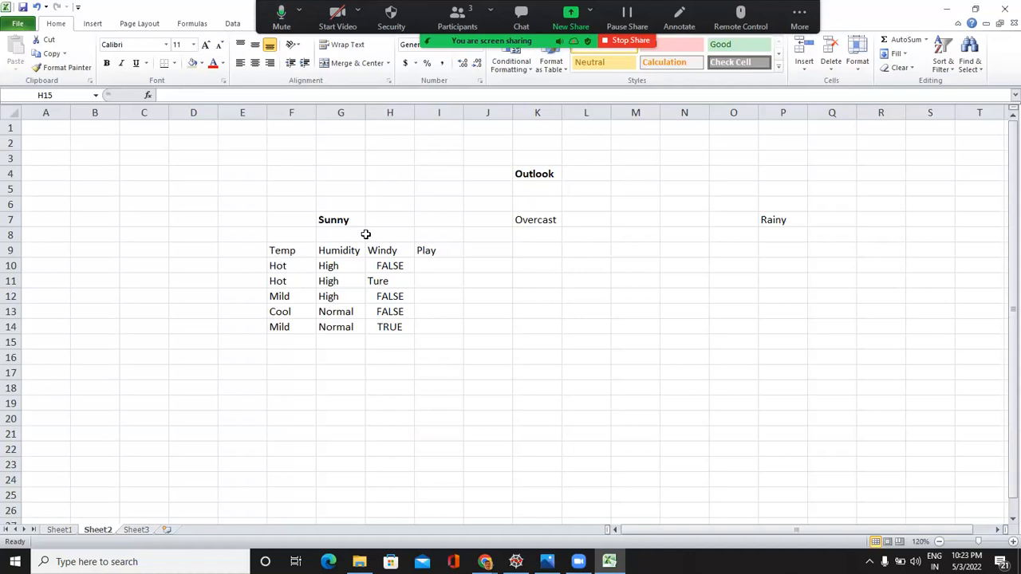
# Make the sub-table headings Temp, Humidity, Windy and Play in F9:I9 bold
pyautogui.click(287, 249)
pyautogui.moveTo(402, 250); pyautogui.dragTo(434, 249)
pyautogui.click(107, 63)
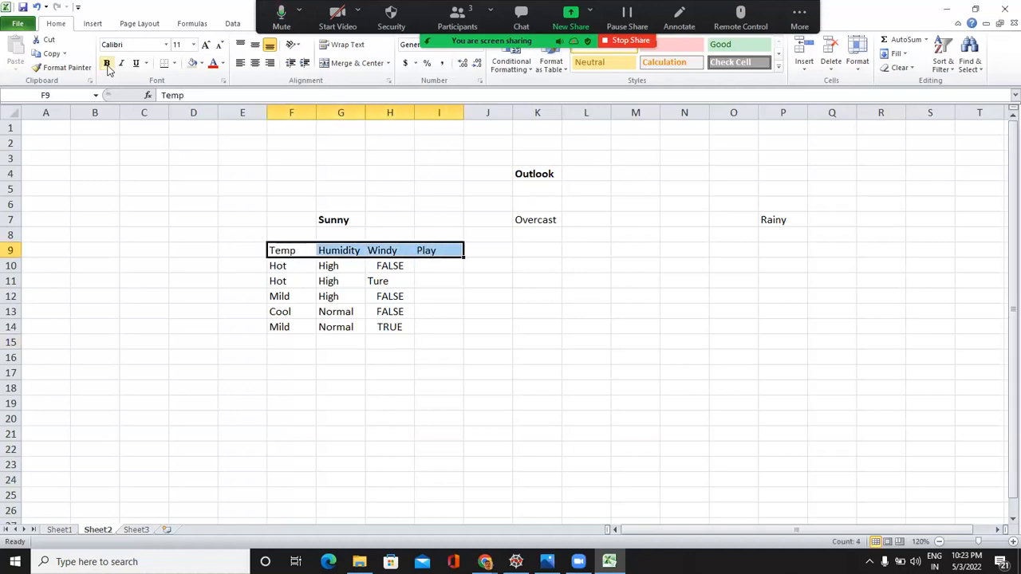
pyautogui.click(390, 268)
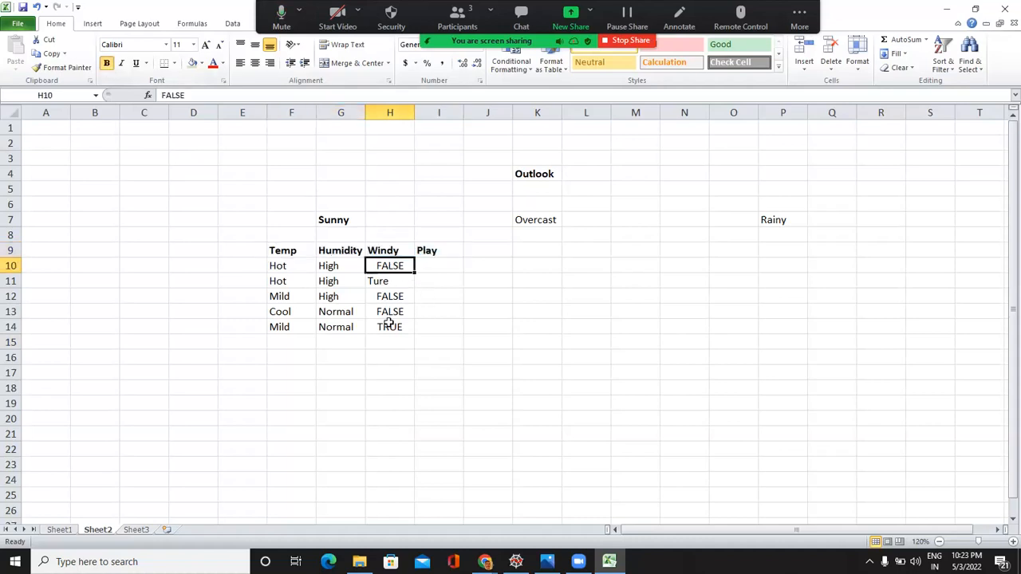
pyautogui.keyDown('shift'); pyautogui.click(390, 322); pyautogui.keyUp('shift')
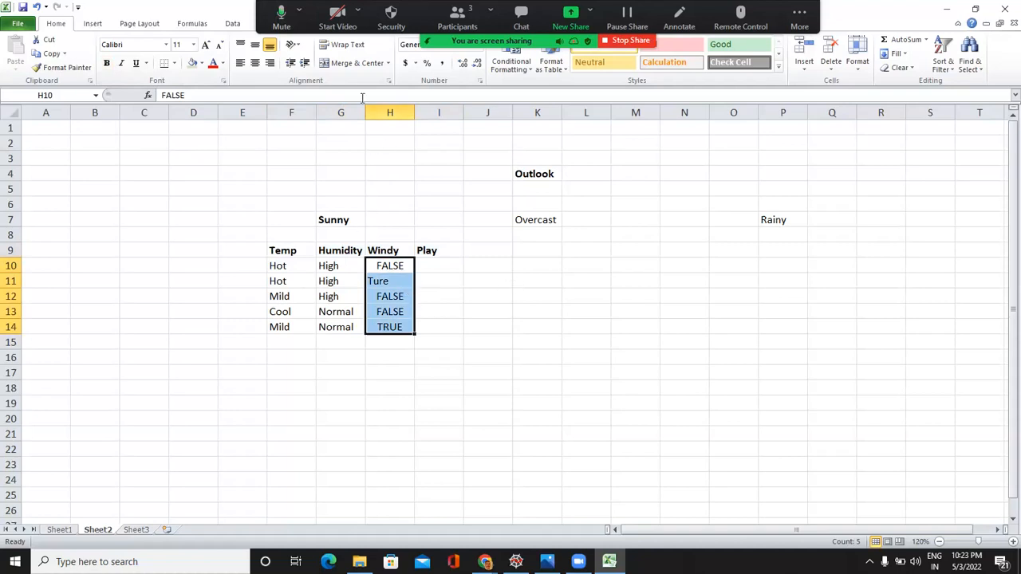
# Check the Sunny rows' Play values in the dataset photo, filling No in I10:I13 and Yes in I14
pyautogui.click(436, 271)
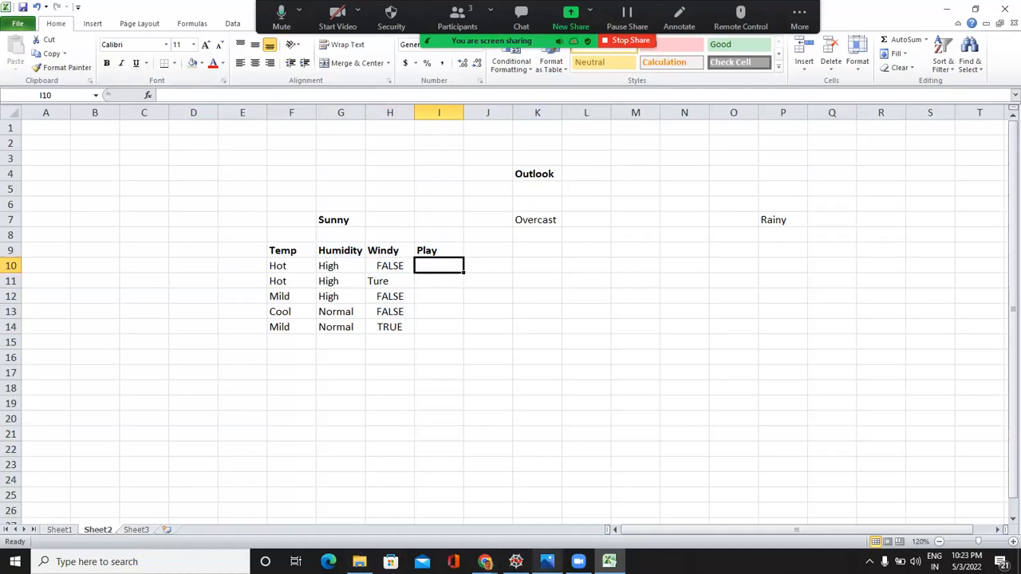
pyautogui.click(547, 562)
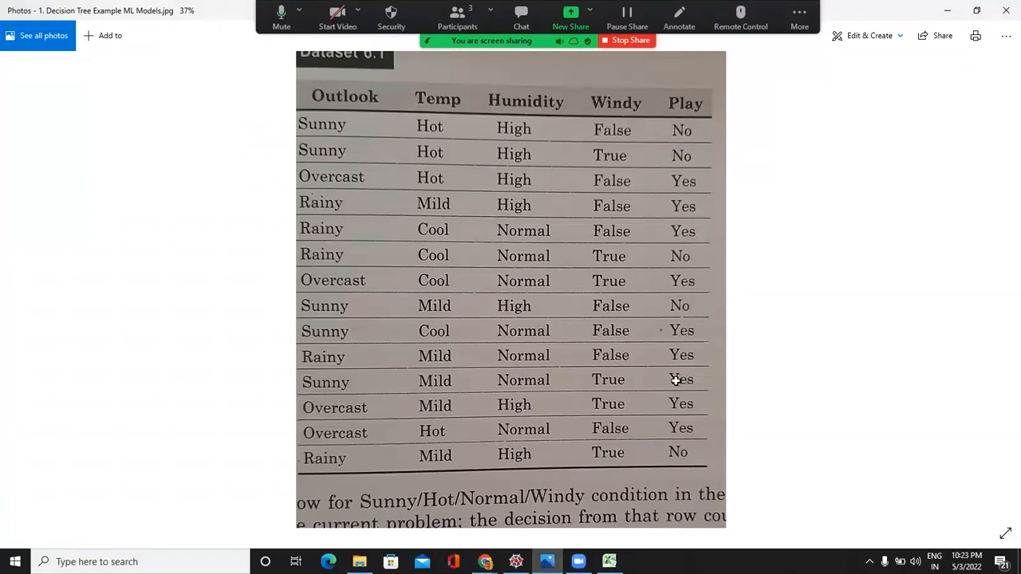
pyautogui.hotkey('alt', 'Tab')
pyautogui.write('No')
pyautogui.press('Return')
pyautogui.click(453, 267)
pyautogui.moveTo(463, 273); pyautogui.dragTo(460, 319)
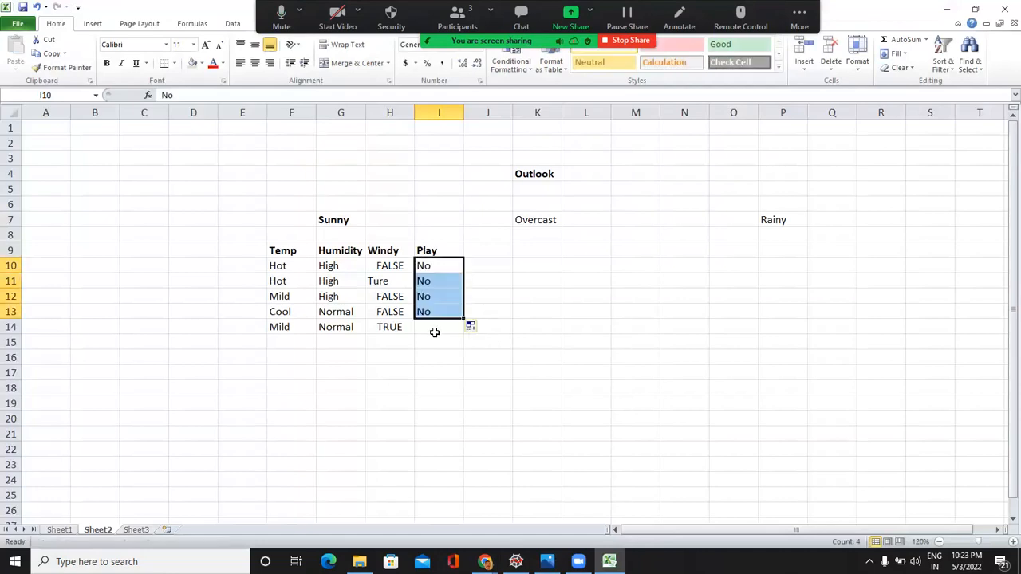
pyautogui.click(436, 332)
pyautogui.write('Yes')
pyautogui.press('Return')
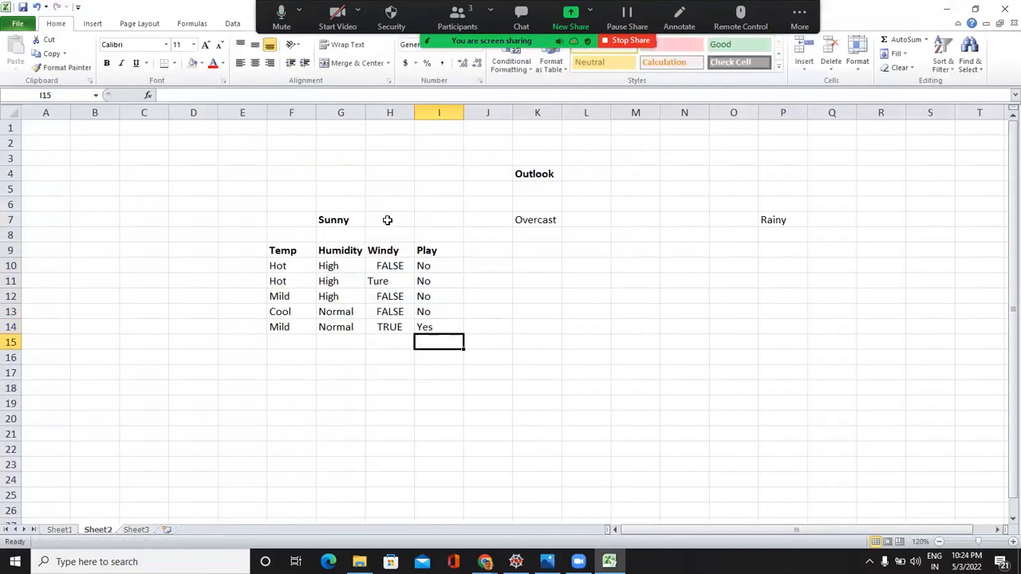
# Make the Overcast branch label in K7 bold
pyautogui.click(333, 217)
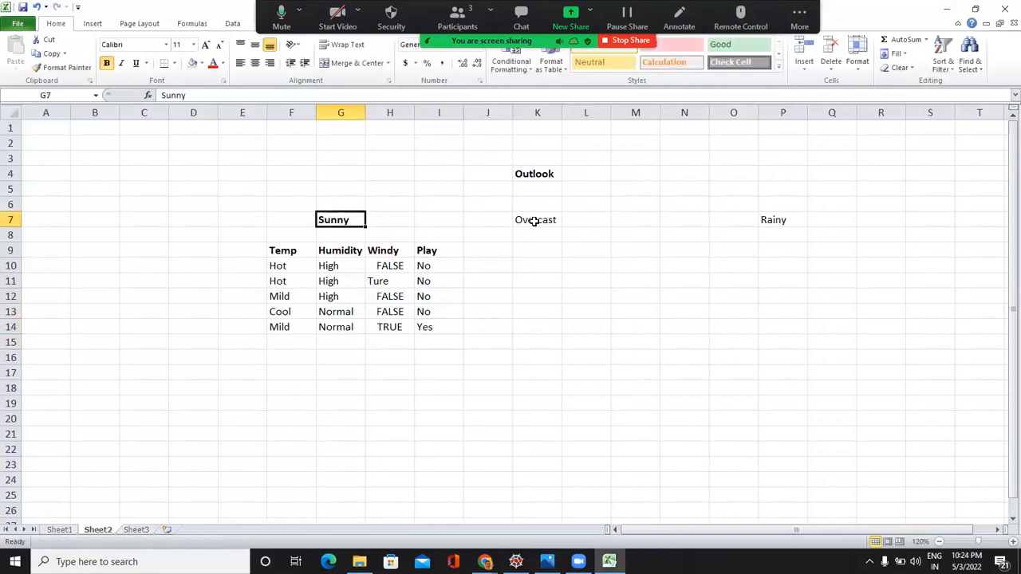
pyautogui.click(532, 220)
pyautogui.click(106, 64)
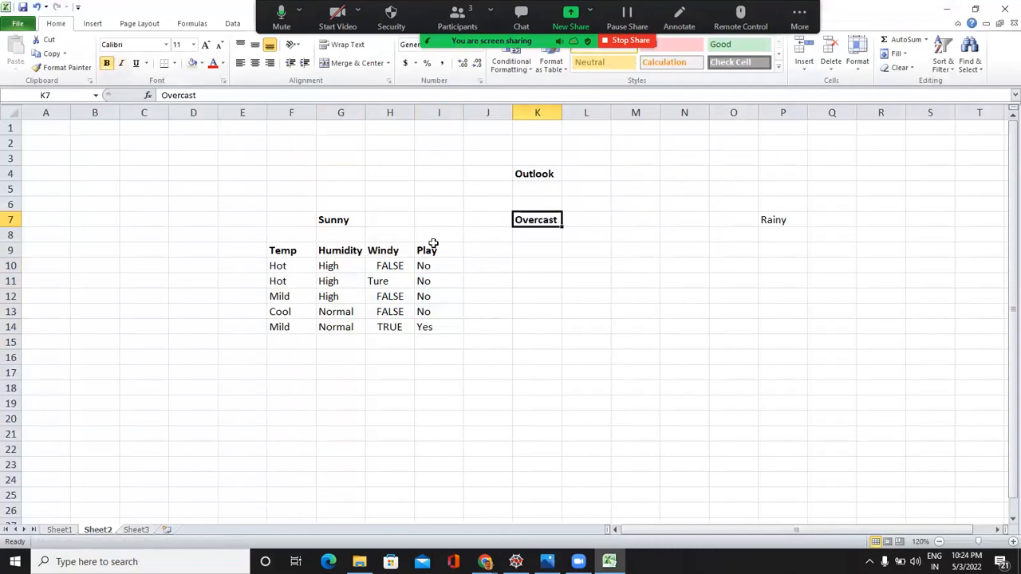
# Select K9 below Overcast and check the Overcast rows in the Dataset 6.1 photo, returning to Sheet2
pyautogui.click(537, 263)
pyautogui.click(554, 248)
pyautogui.hotkey('alt', 'Tab')
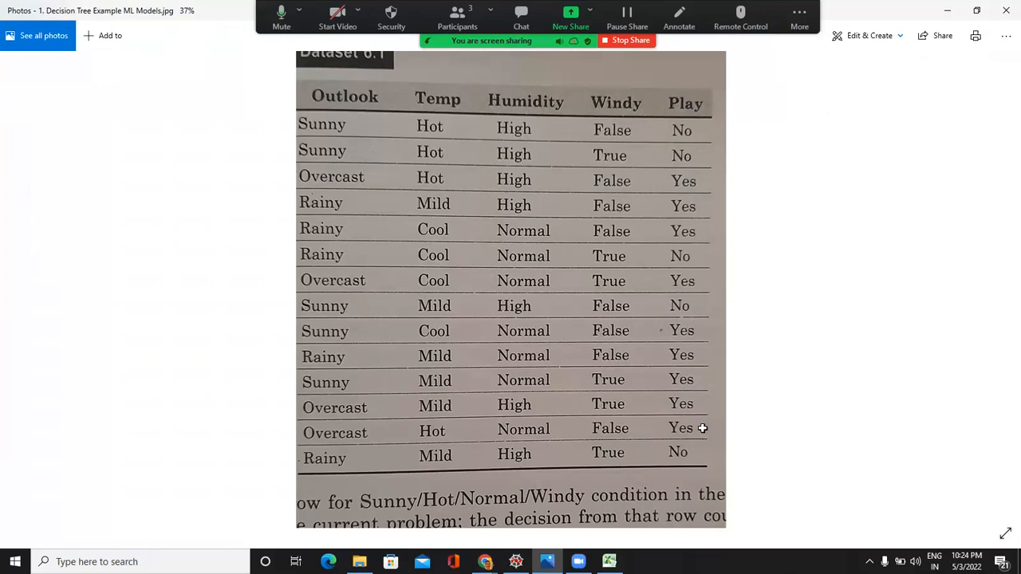
pyautogui.hotkey('alt', 'Tab')
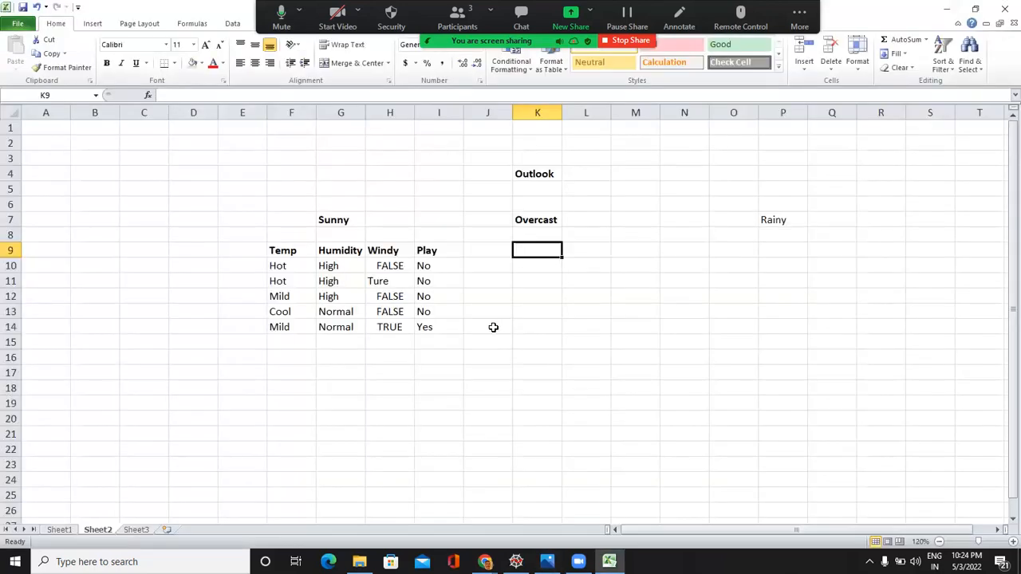
# Enter Yes in cell K9 as the outcome under Overcast
pyautogui.write('Yes')
pyautogui.press('Return')
pyautogui.click(539, 250)
# Move the Rainy label from P7 to N7 and make it bold
pyautogui.click(779, 220)
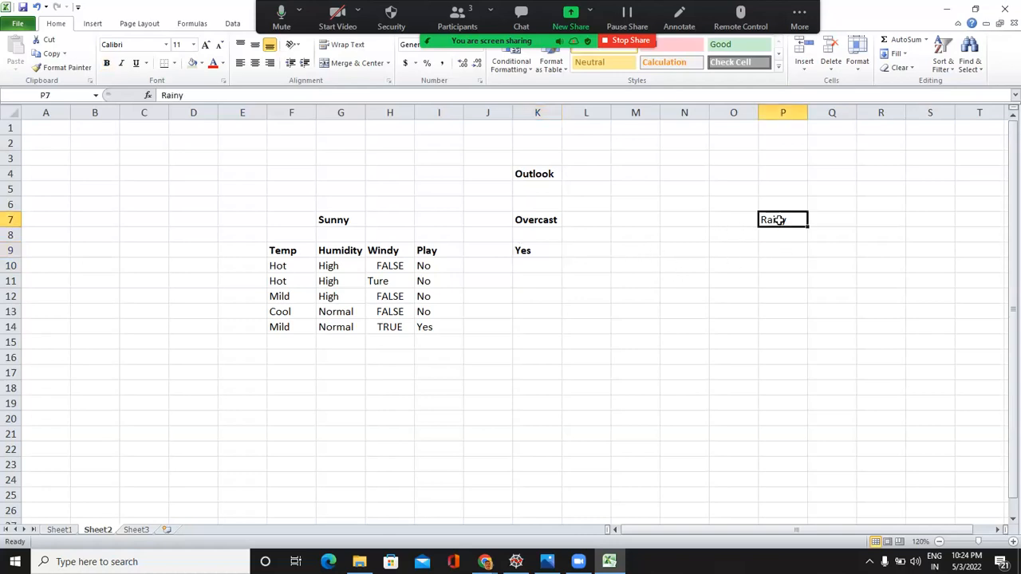
pyautogui.hotkey('ctrl', 'c')
pyautogui.press('Left')
pyautogui.press('Left')
pyautogui.hotkey('ctrl', 'v')
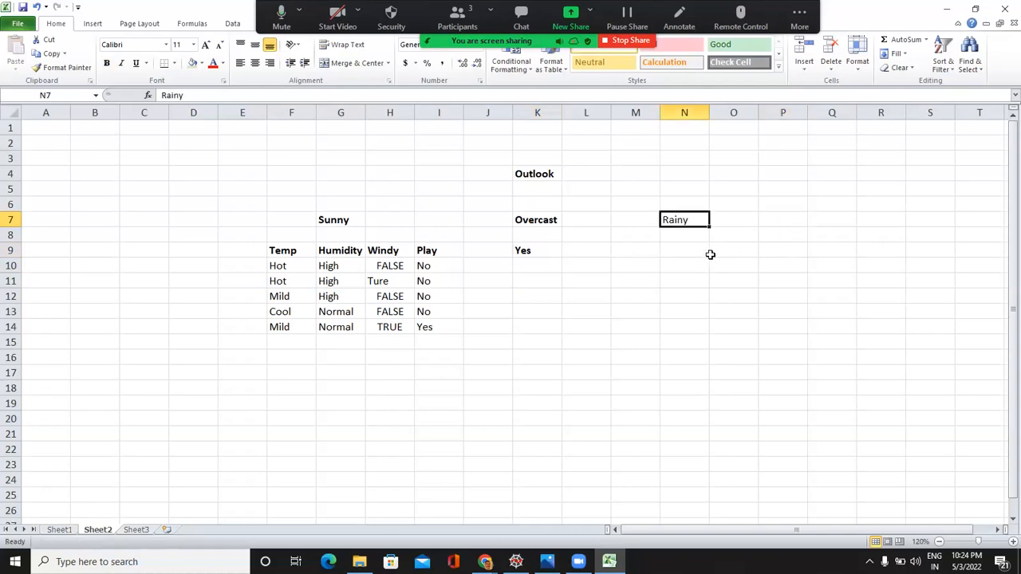
pyautogui.click(106, 63)
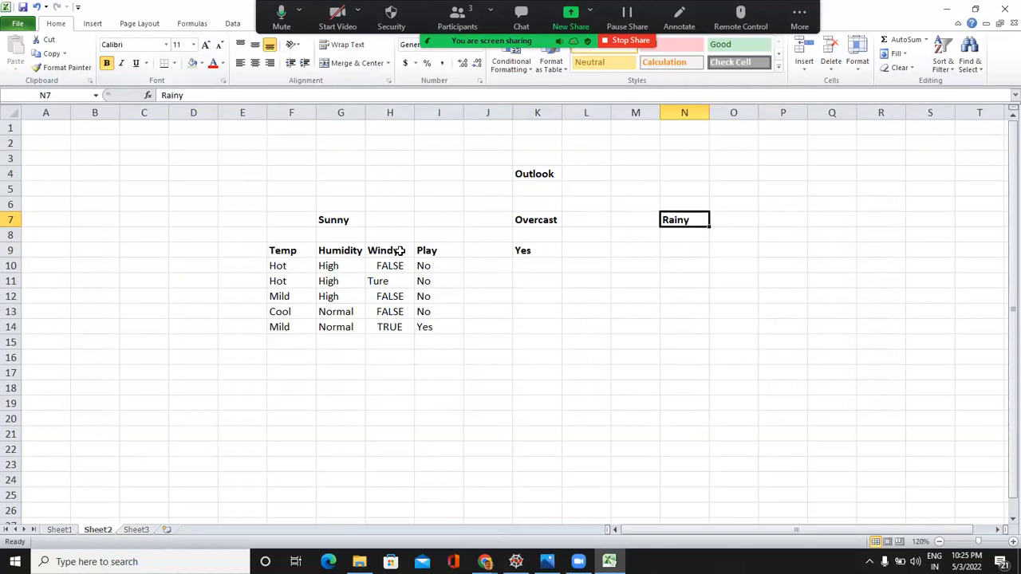
# Copy the Temp, Humidity, Windy and Play headers from the Sunny table to M9:P9 under Rainy
pyautogui.moveTo(287, 252); pyautogui.dragTo(424, 251)
pyautogui.hotkey('ctrl', 'c')
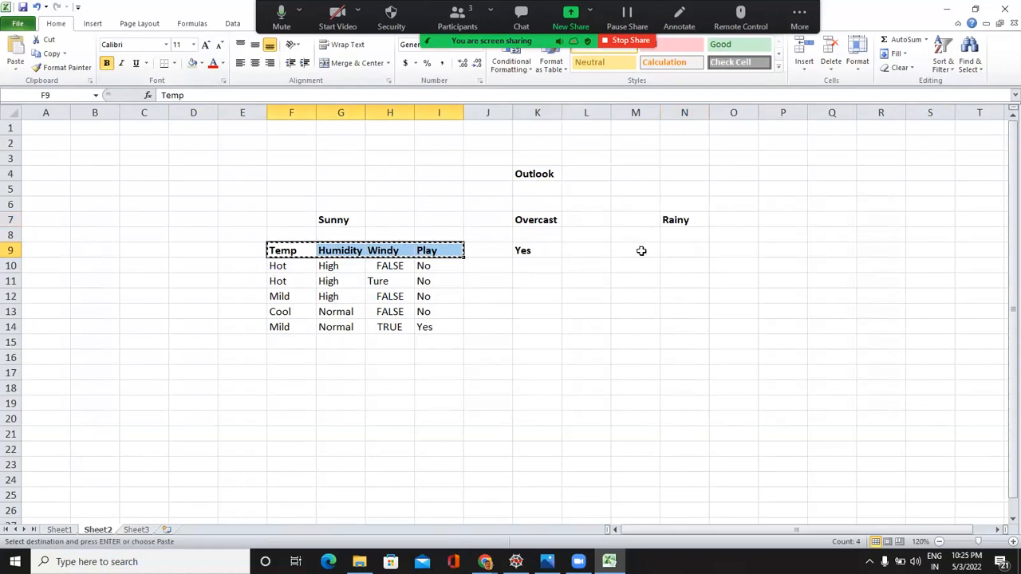
pyautogui.click(646, 250)
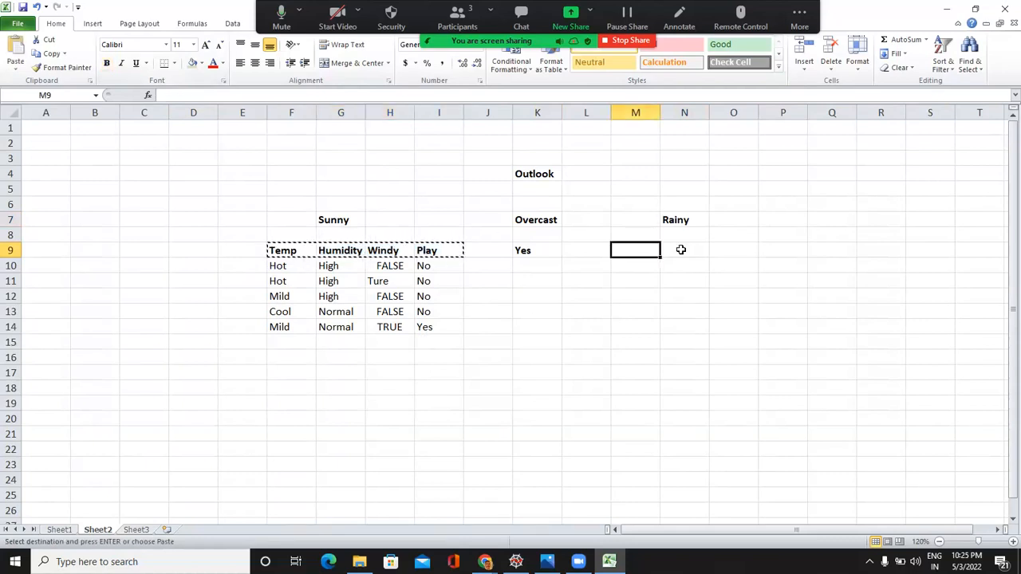
pyautogui.click(680, 250)
pyautogui.click(636, 251)
pyautogui.hotkey('ctrl', 'v')
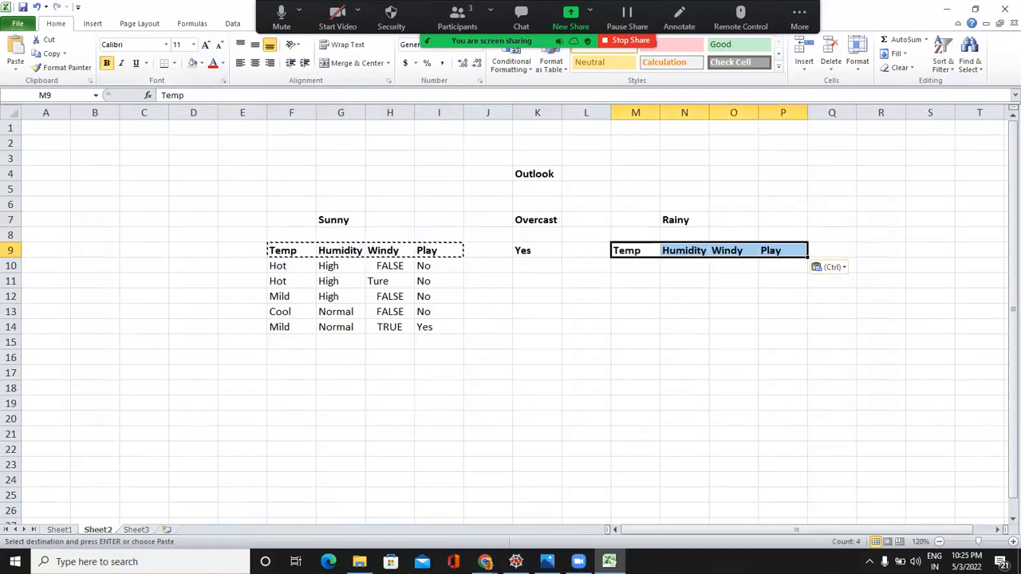
# Check the first Rainy record in the dataset photo and enter Mild, High, False, Yes in row 10 of the Rainy table
pyautogui.click(547, 562)
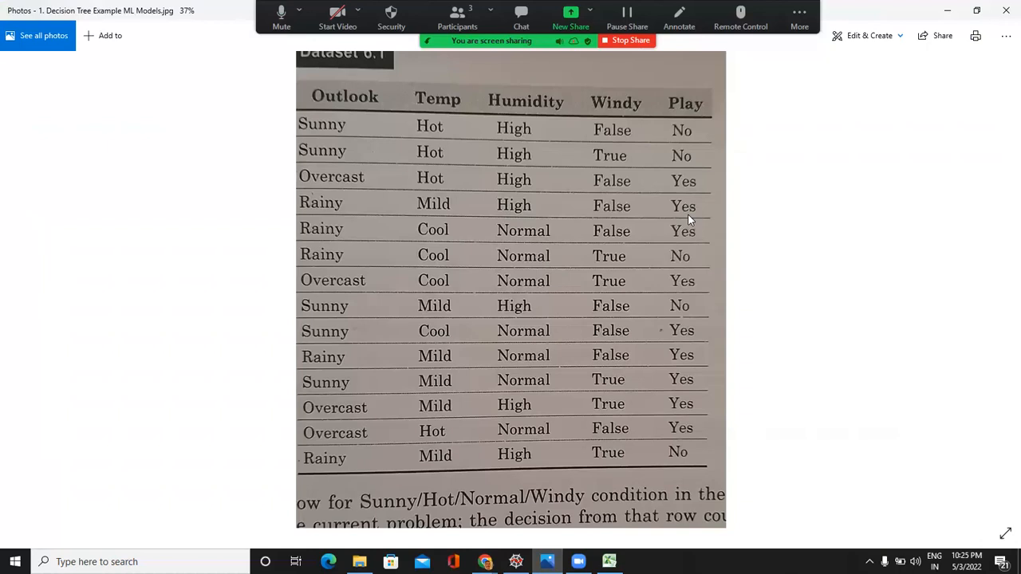
pyautogui.hotkey('alt', 'Tab')
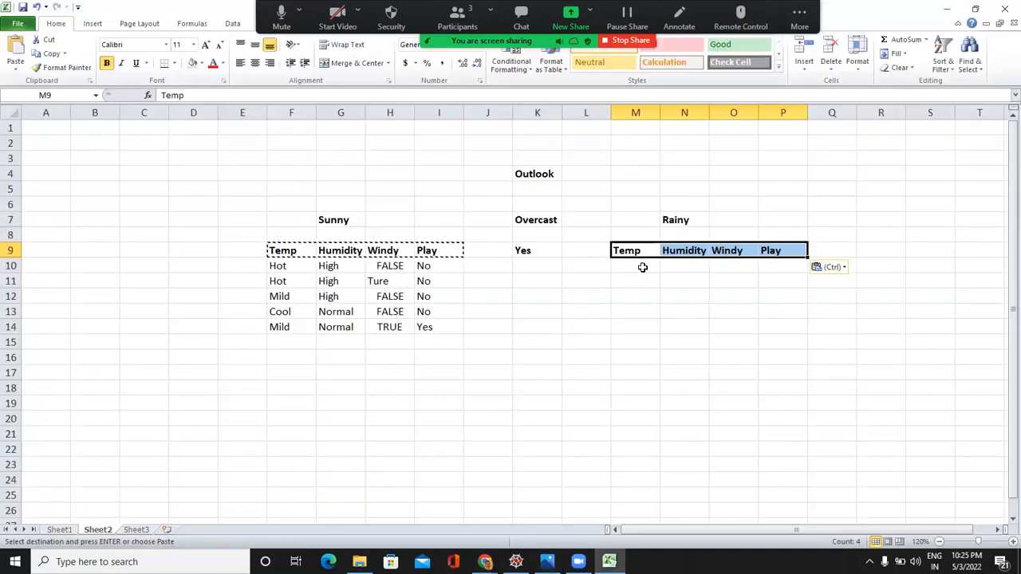
pyautogui.click(642, 267)
pyautogui.write('Mild')
pyautogui.press('Tab')
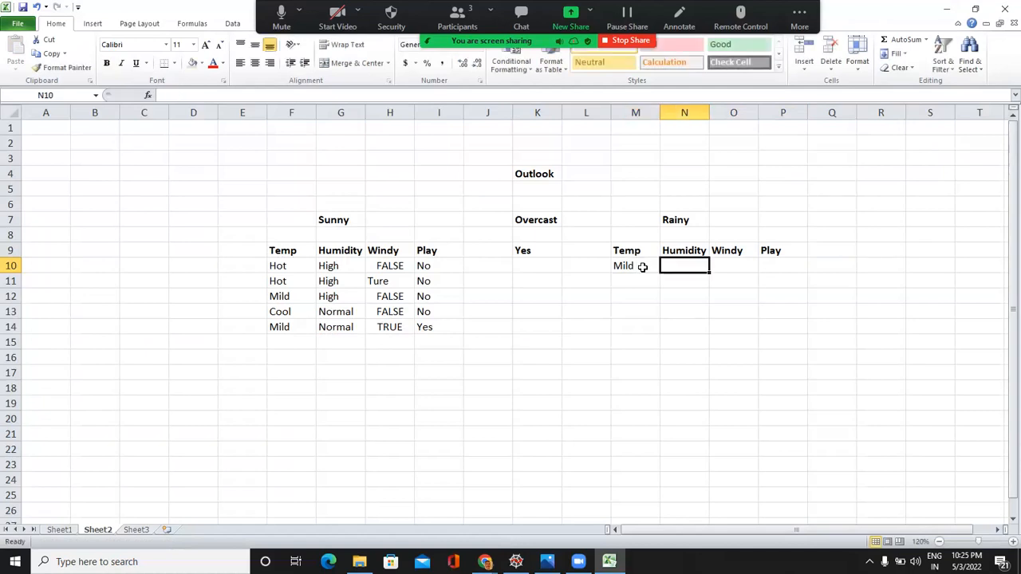
pyautogui.write('High')
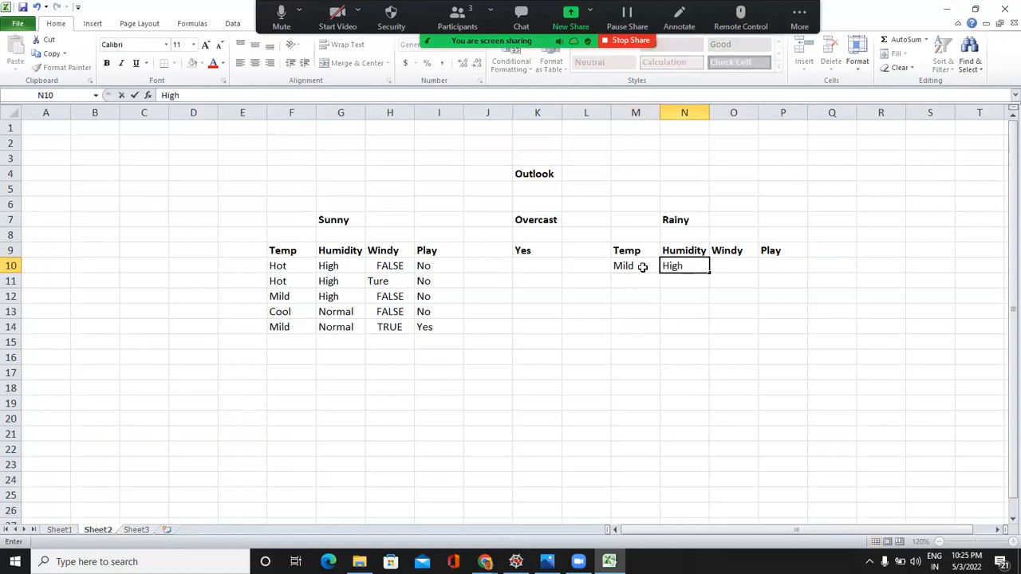
pyautogui.press('Tab')
pyautogui.write('Fal')
pyautogui.press('BackSpace')
pyautogui.press('BackSpace')
pyautogui.write('alse')
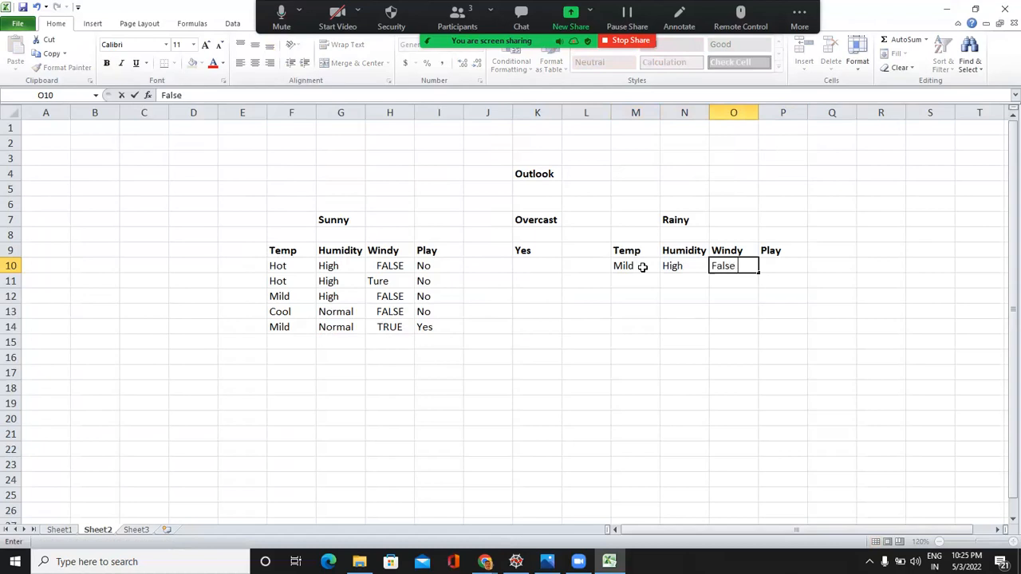
pyautogui.press('Tab')
pyautogui.write('Yes')
pyautogui.press('Return')
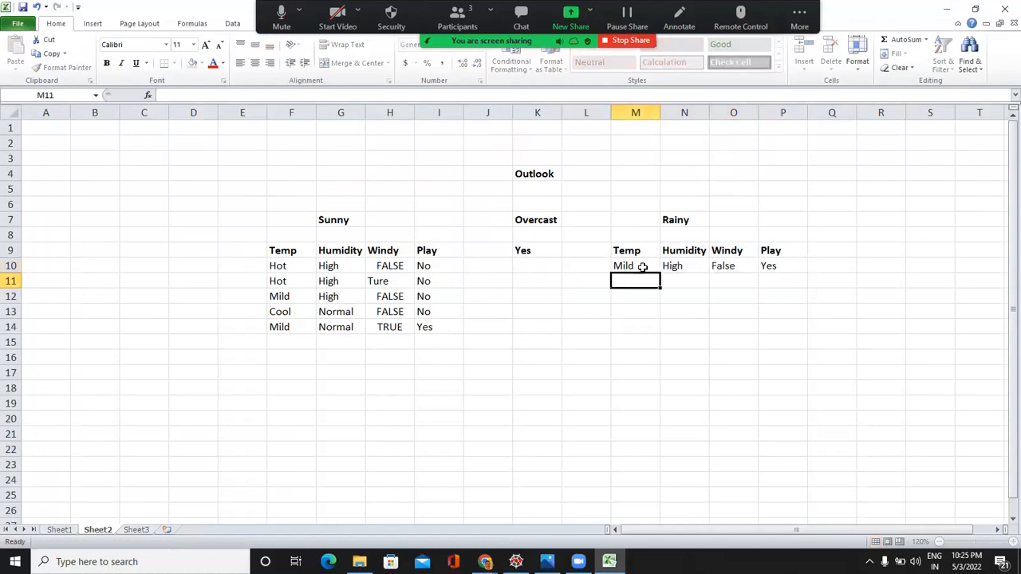
# Check the second Rainy record in the dataset photo and enter Cool, Normal, False, Yes in row 11 of the Rainy table
pyautogui.hotkey('alt', 'Tab')
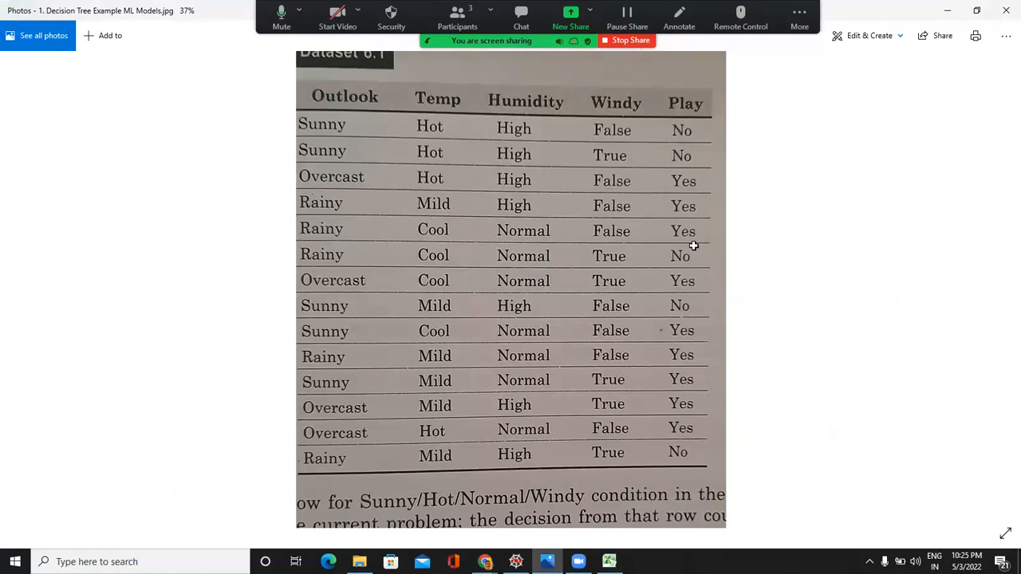
pyautogui.hotkey('alt', 'Tab')
pyautogui.write('Co')
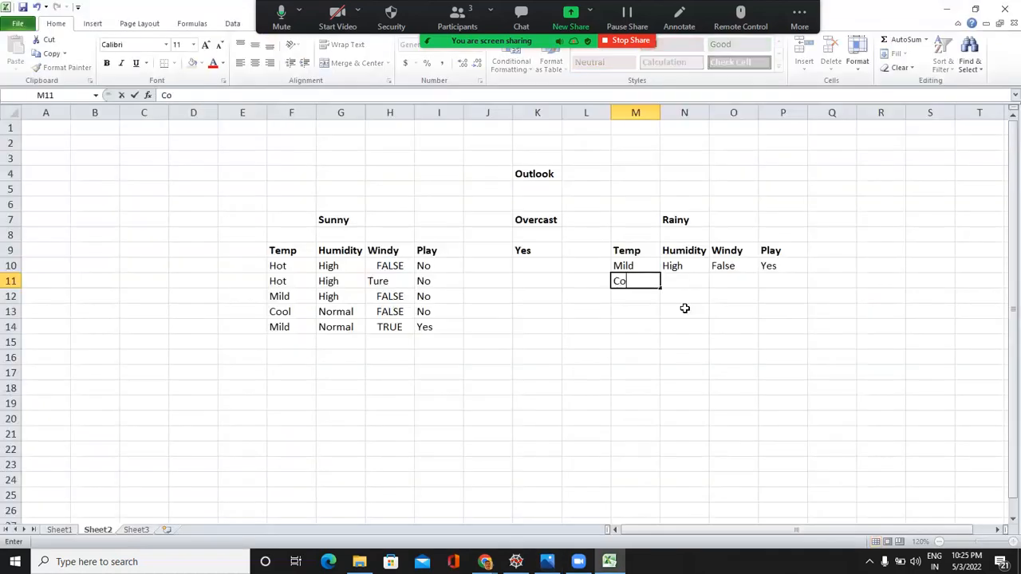
pyautogui.write('ol Normal')
pyautogui.press('BackSpace')
pyautogui.press('BackSpace')
pyautogui.press('BackSpace')
pyautogui.press('BackSpace')
pyautogui.press('BackSpace')
pyautogui.press('BackSpace')
pyautogui.press('BackSpace')
pyautogui.press('Tab')
pyautogui.write('Normal')
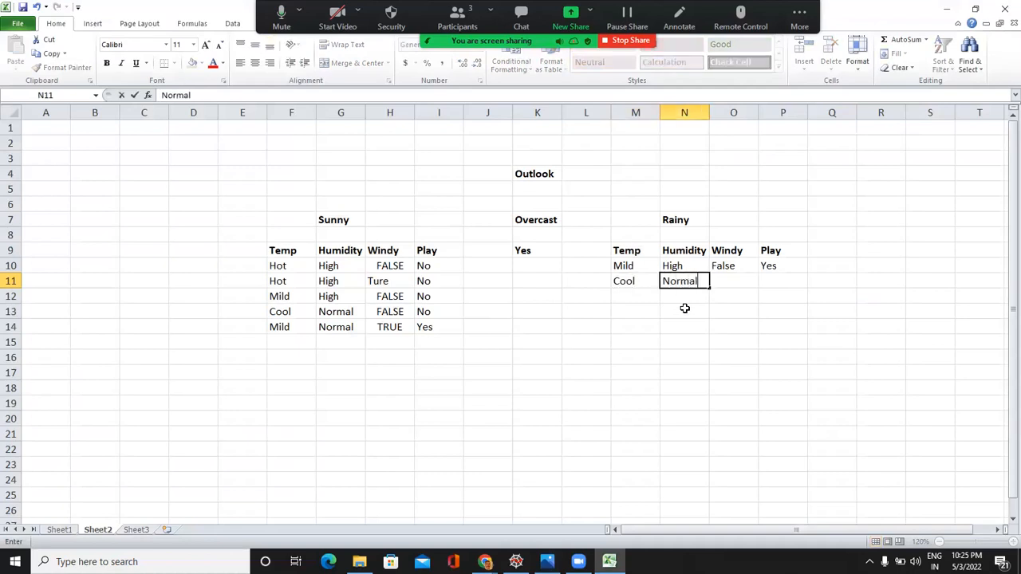
pyautogui.press('Tab')
pyautogui.write('False')
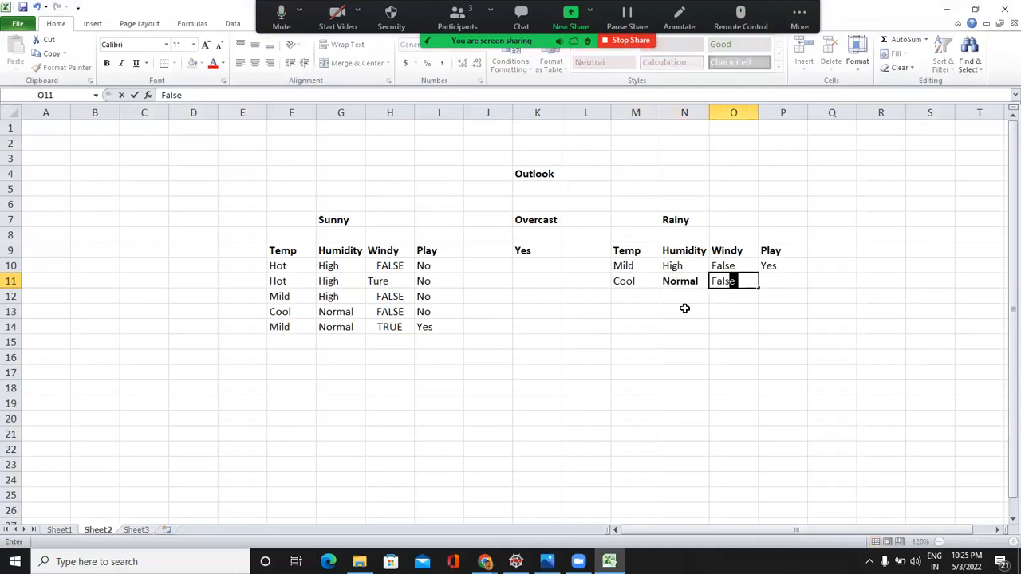
pyautogui.press('Tab')
pyautogui.write('Yes')
pyautogui.press('Return')
# Check the third Rainy record in the dataset photo and enter Cool, Normal, True, No in row 12 of the Rainy table
pyautogui.hotkey('alt', 'Tab')
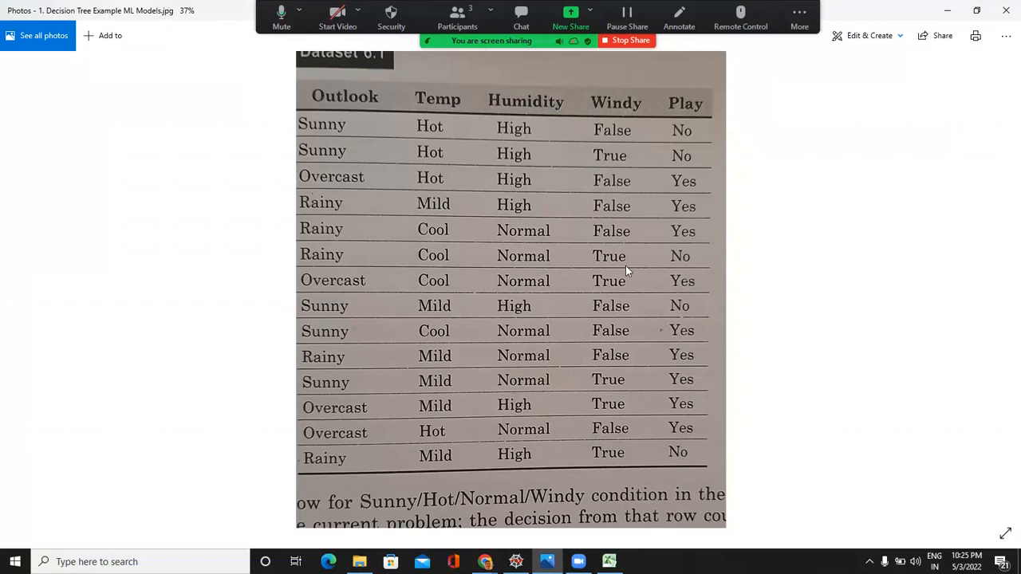
pyautogui.hotkey('alt', 'Tab')
pyautogui.write('Cool')
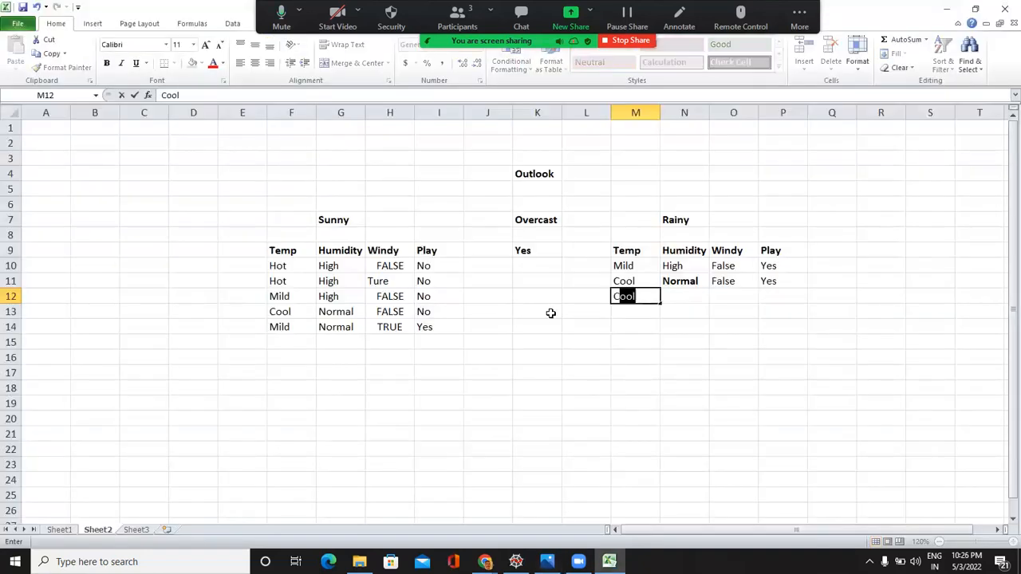
pyautogui.press('Tab')
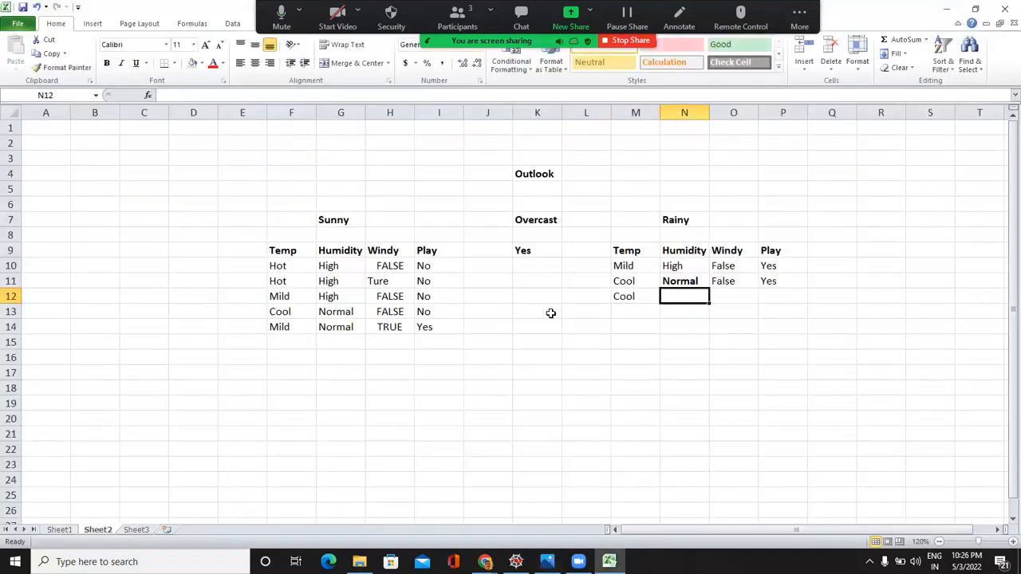
pyautogui.write('Normal')
pyautogui.press('Tab')
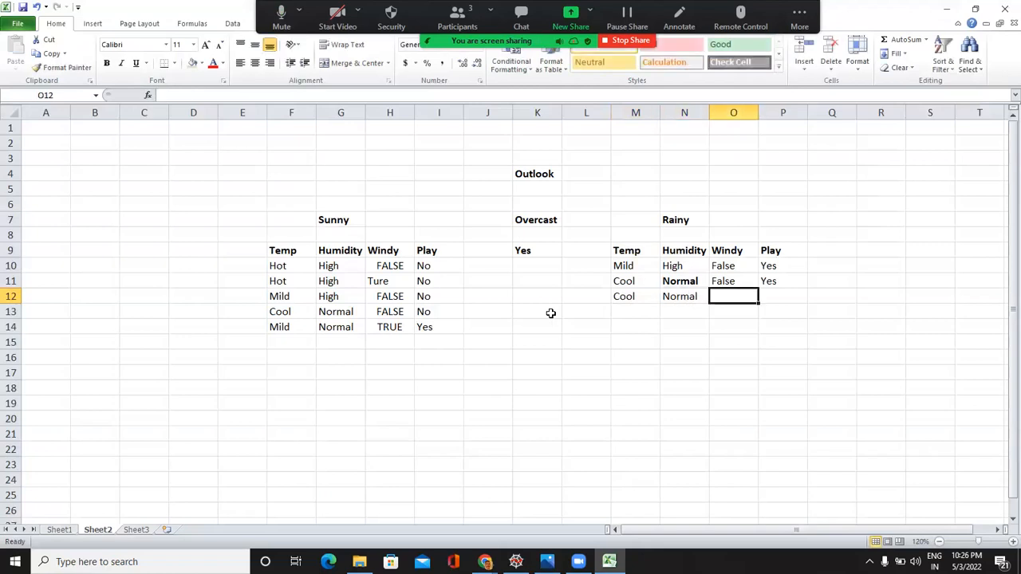
pyautogui.write('Ture')
pyautogui.press('BackSpace')
pyautogui.press('BackSpace')
pyautogui.press('BackSpace')
pyautogui.write('rue No')
pyautogui.press('BackSpace')
pyautogui.press('BackSpace')
pyautogui.press('BackSpace')
pyautogui.press('Tab')
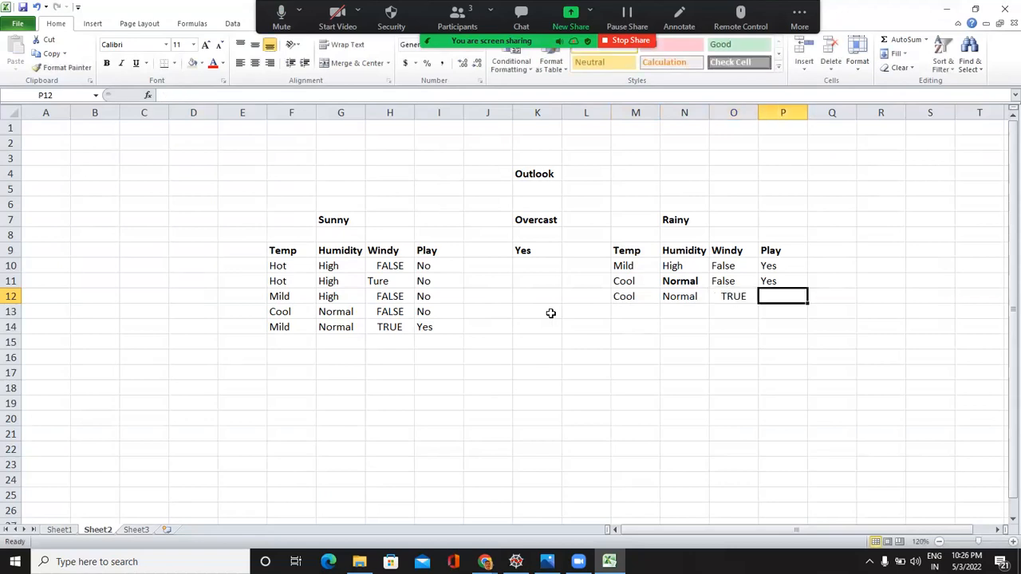
pyautogui.write('No')
pyautogui.press('Return')
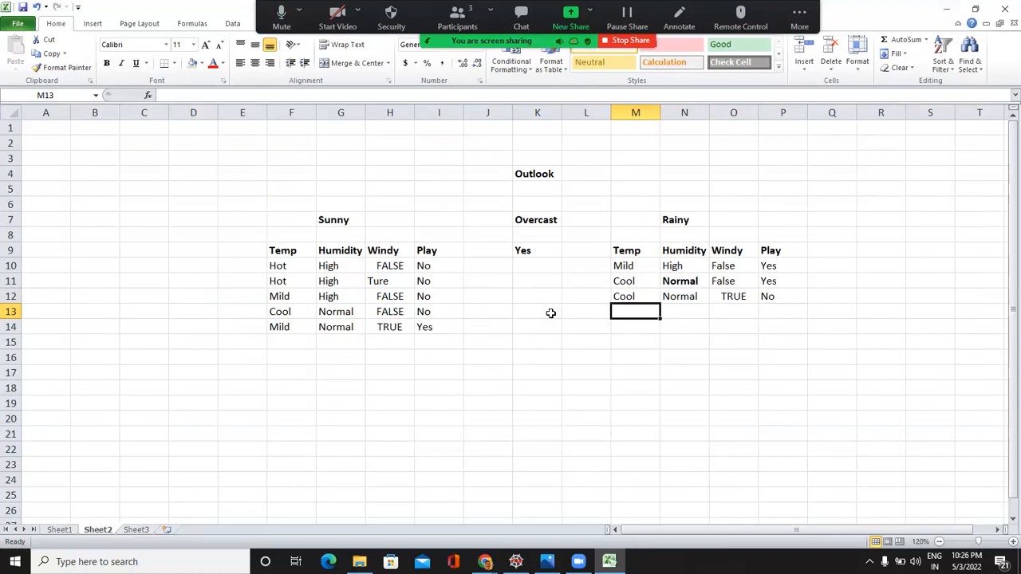
# Check the fourth Rainy record in the dataset photo and enter Mild, Normal, False, Yes in row 13 of the Rainy table
pyautogui.hotkey('alt', 'Tab')
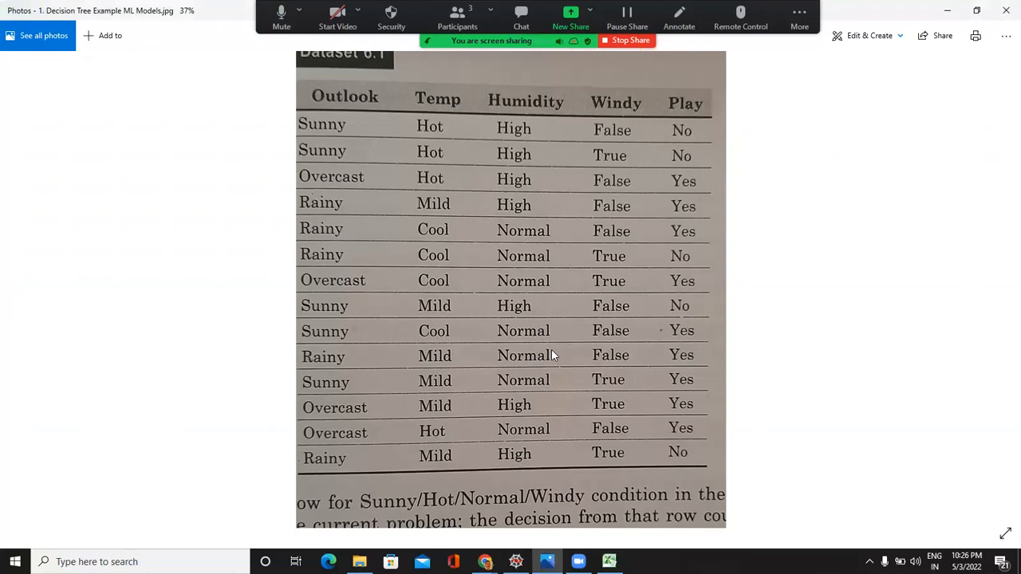
pyautogui.hotkey('alt', 'Tab')
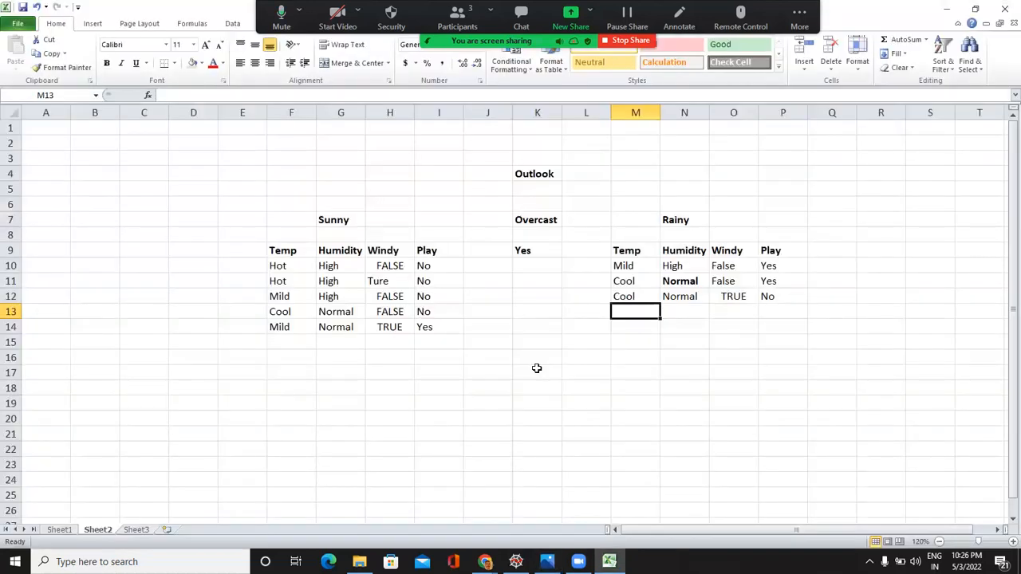
pyautogui.write('ild N')
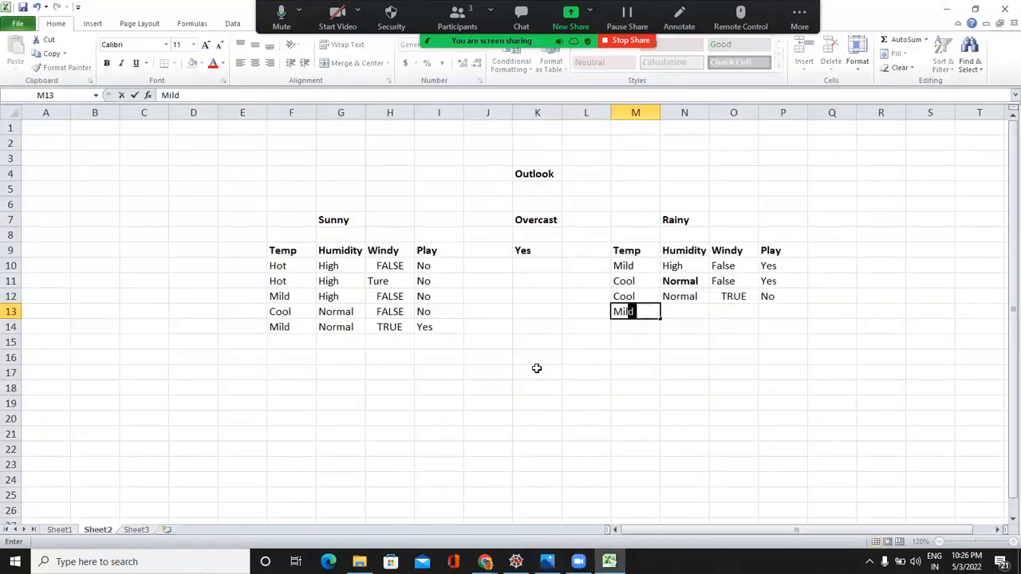
pyautogui.press('BackSpace')
pyautogui.press('BackSpace')
pyautogui.press('Tab')
pyautogui.write('Normal')
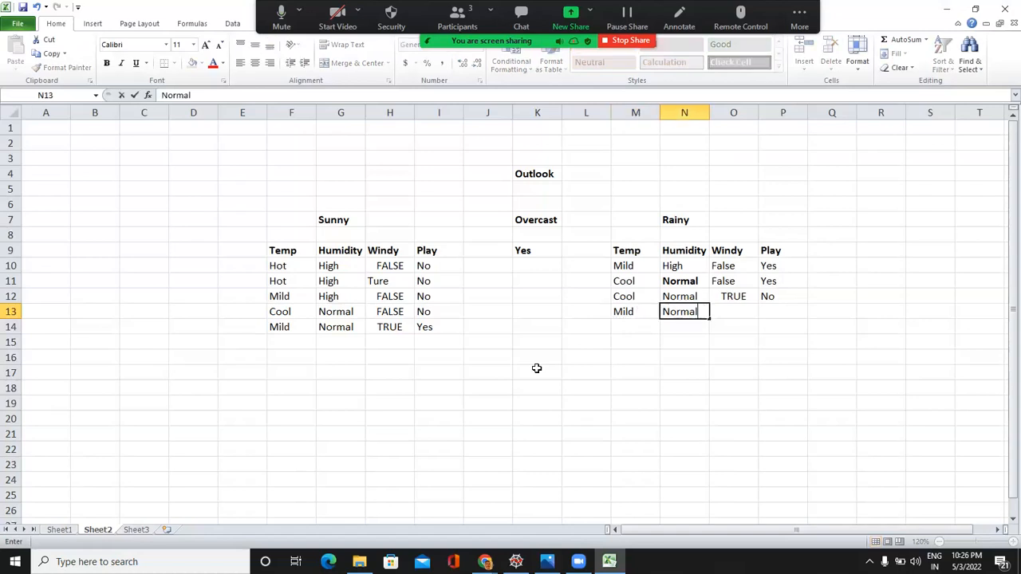
pyautogui.press('Tab')
pyautogui.write('f')
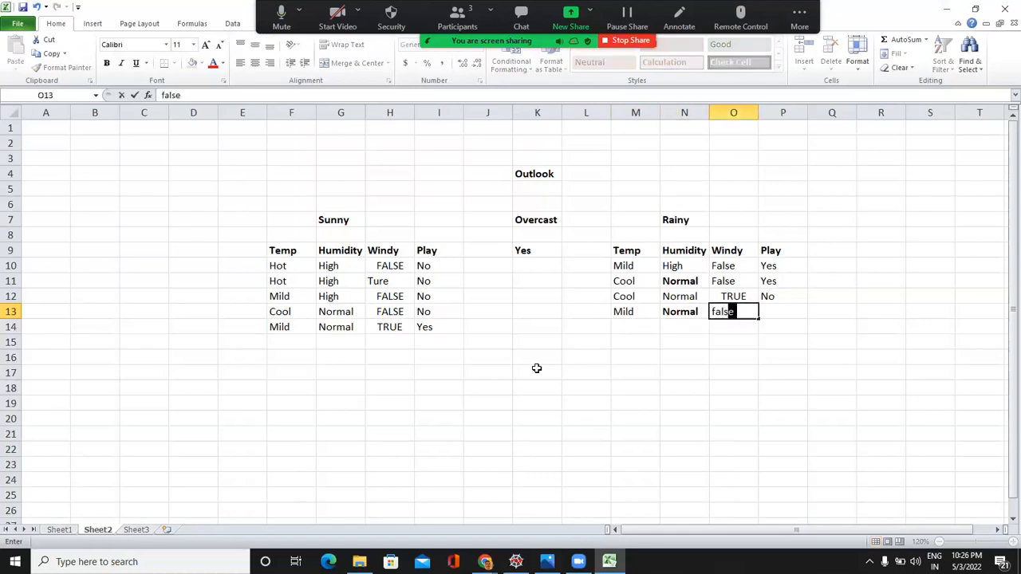
pyautogui.press('BackSpace')
pyautogui.press('BackSpace')
pyautogui.write('False')
pyautogui.press('Tab')
pyautogui.write('Yes')
pyautogui.press('Return')
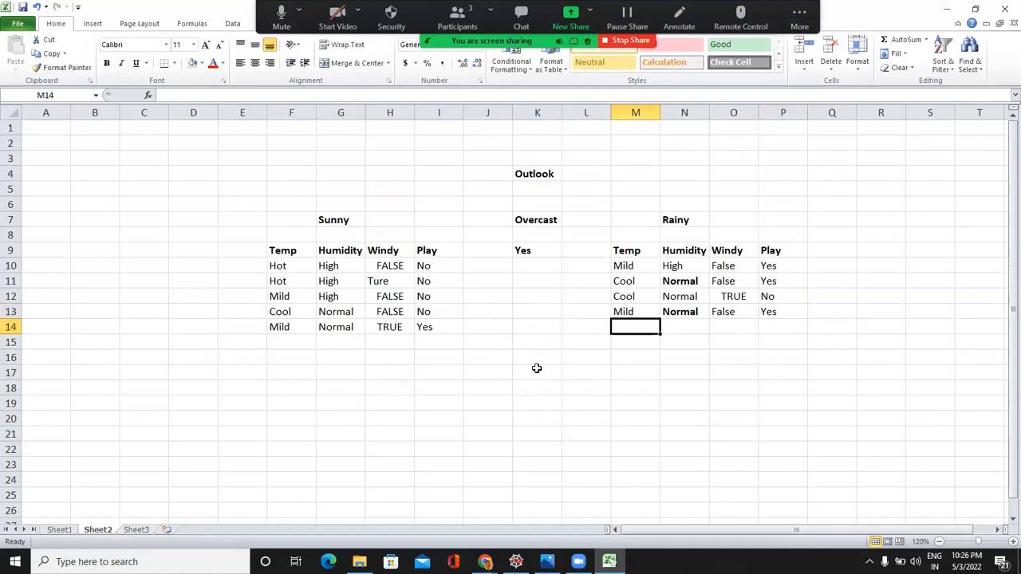
# Check the last Rainy record in the dataset photo and enter Mild, High, True, No in row 14 of the Rainy table
pyautogui.hotkey('alt', 'Tab')
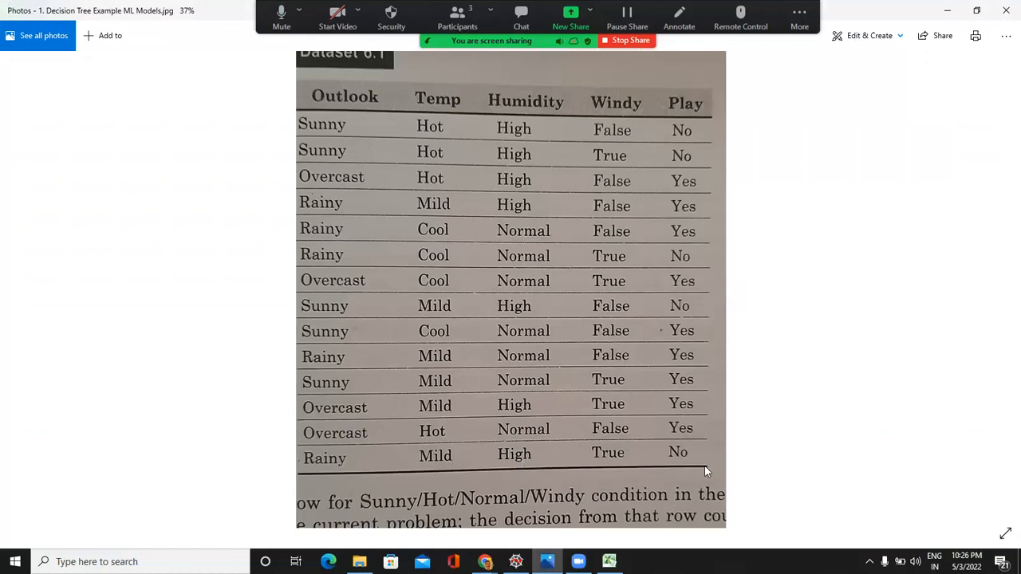
pyautogui.hotkey('alt', 'Tab')
pyautogui.write('Mild')
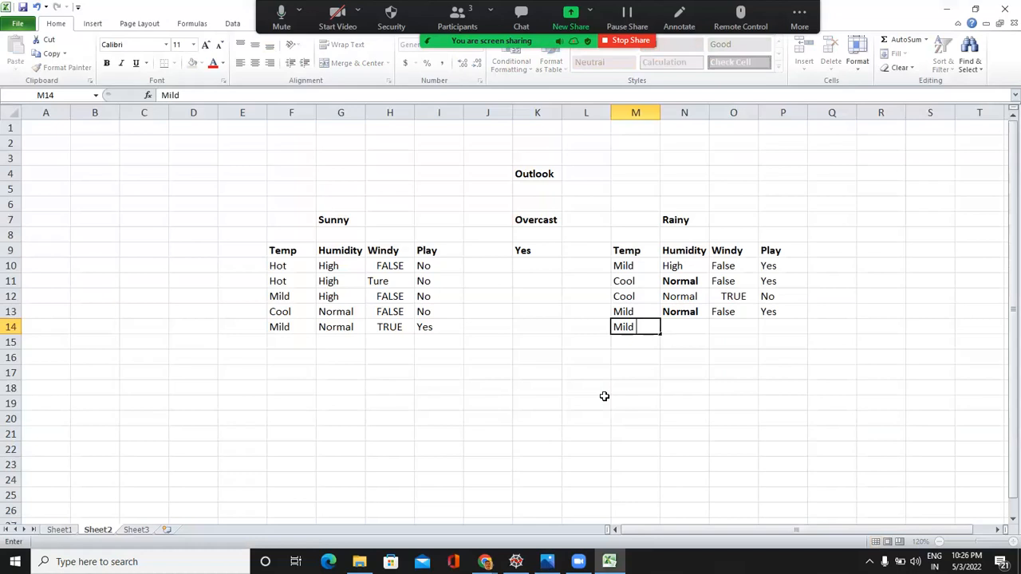
pyautogui.press('Tab')
pyautogui.write('High')
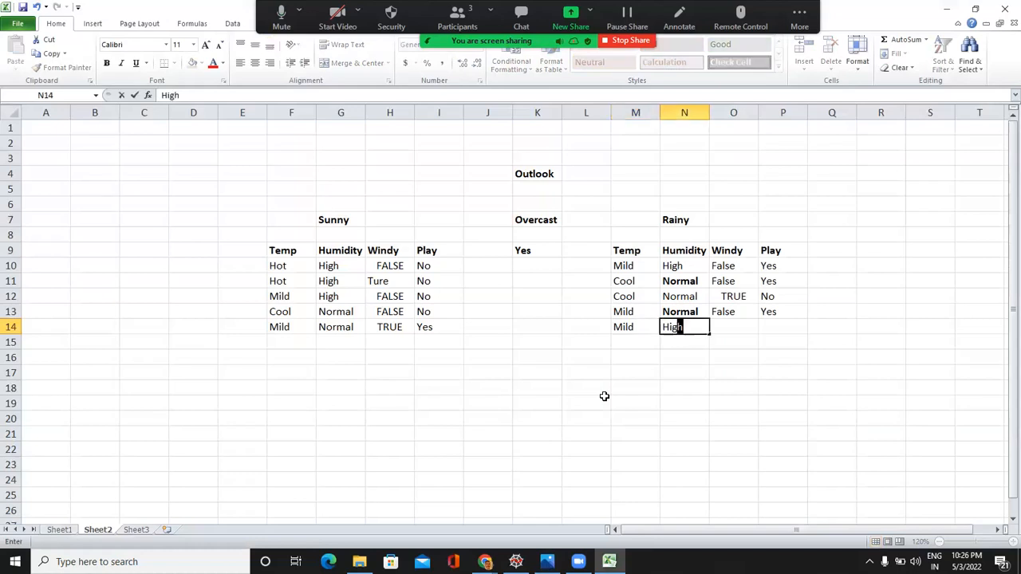
pyautogui.press('Tab')
pyautogui.write('True No')
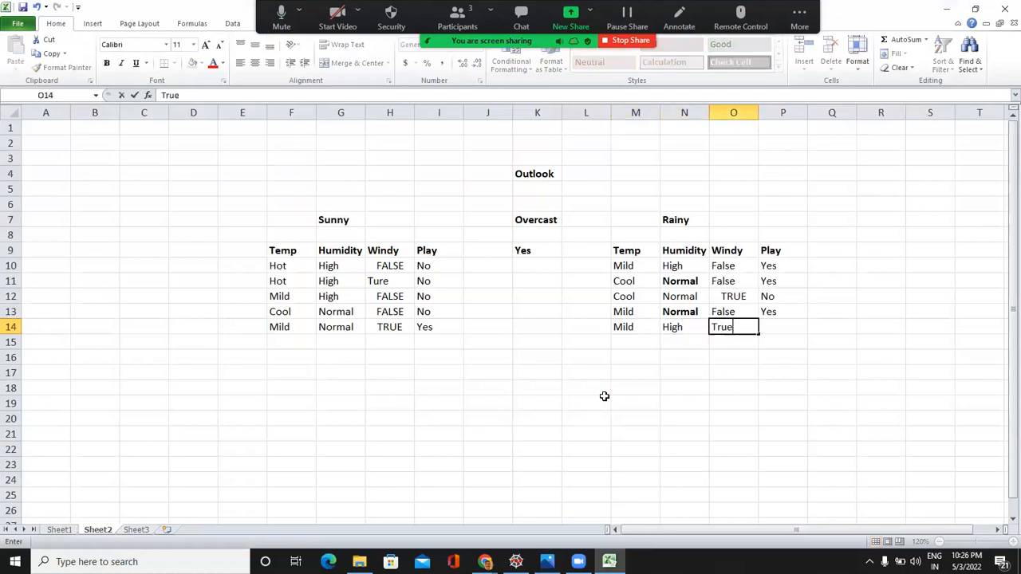
pyautogui.press('BackSpace')
pyautogui.press('BackSpace')
pyautogui.press('BackSpace')
pyautogui.press('Tab')
pyautogui.write('N')
pyautogui.press('Return')
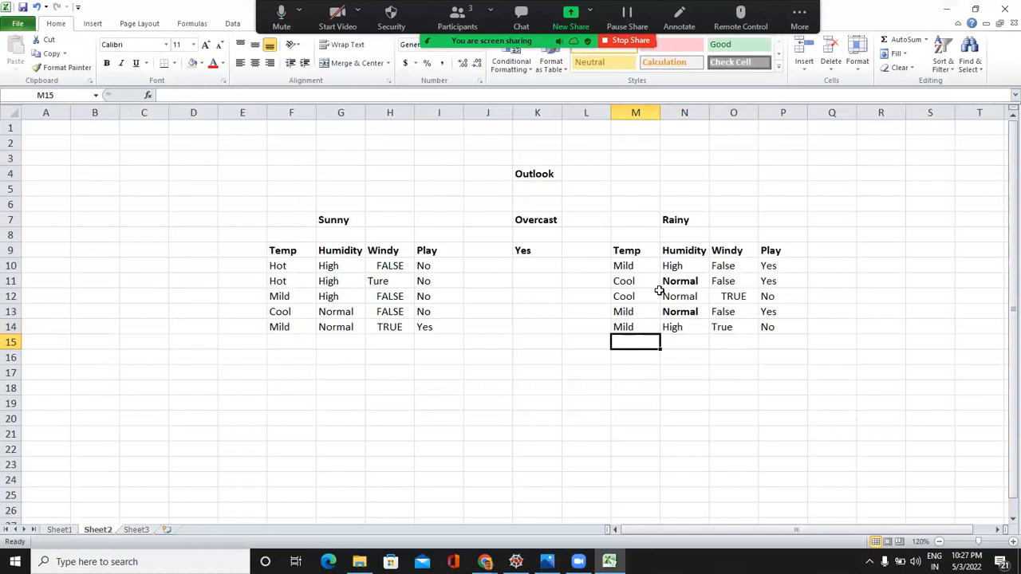
# Remove the bold formatting from the Normal entries in the Rainy table's Humidity column, rows 11 to 13
pyautogui.moveTo(673, 286); pyautogui.dragTo(673, 309)
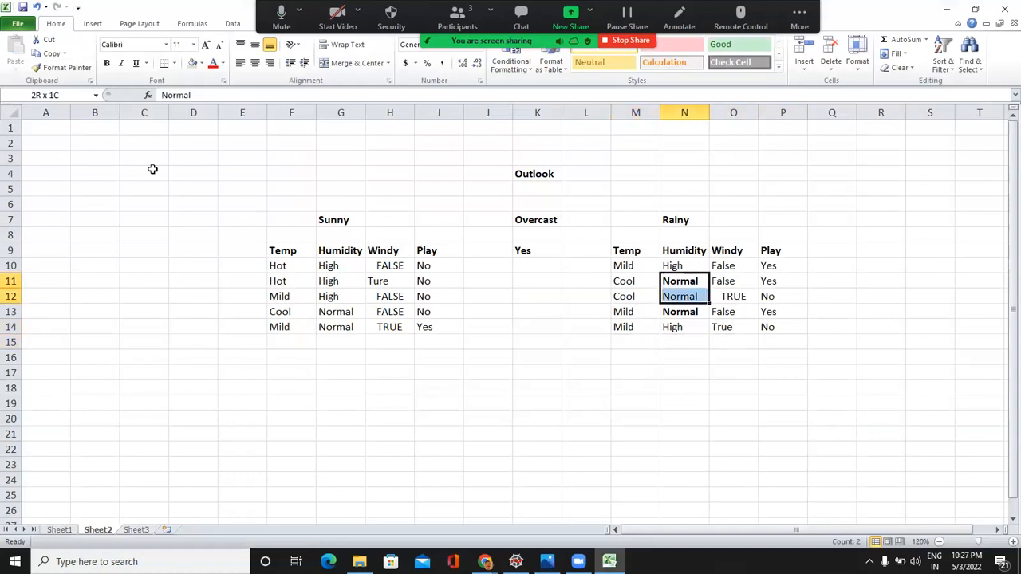
pyautogui.click(111, 66)
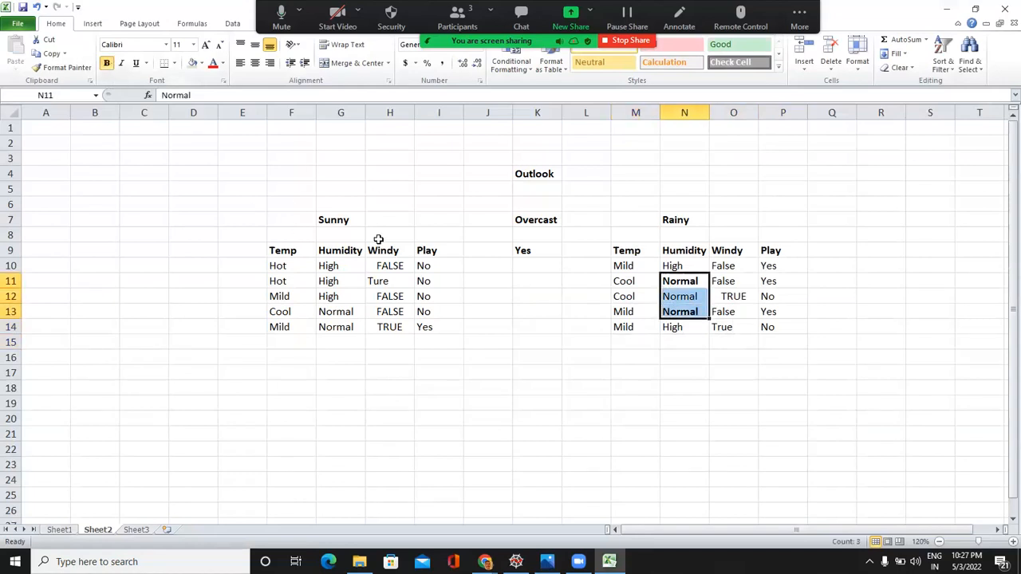
pyautogui.click(611, 375)
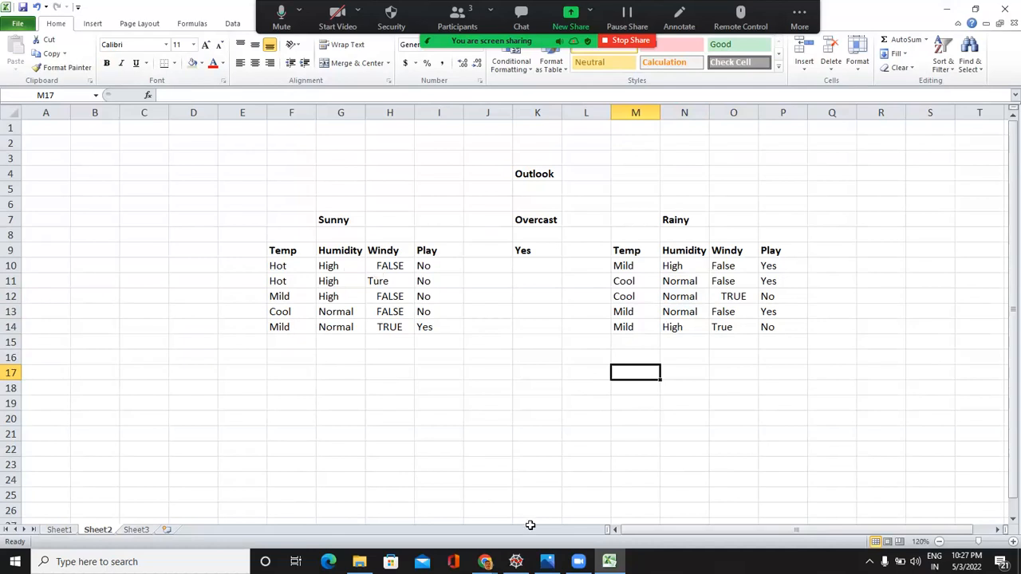
# Review the dataset photo, then examine the rules, errors and total errors for Outlook, Temp, Humidity and Windy on Sheet1
pyautogui.click(547, 561)
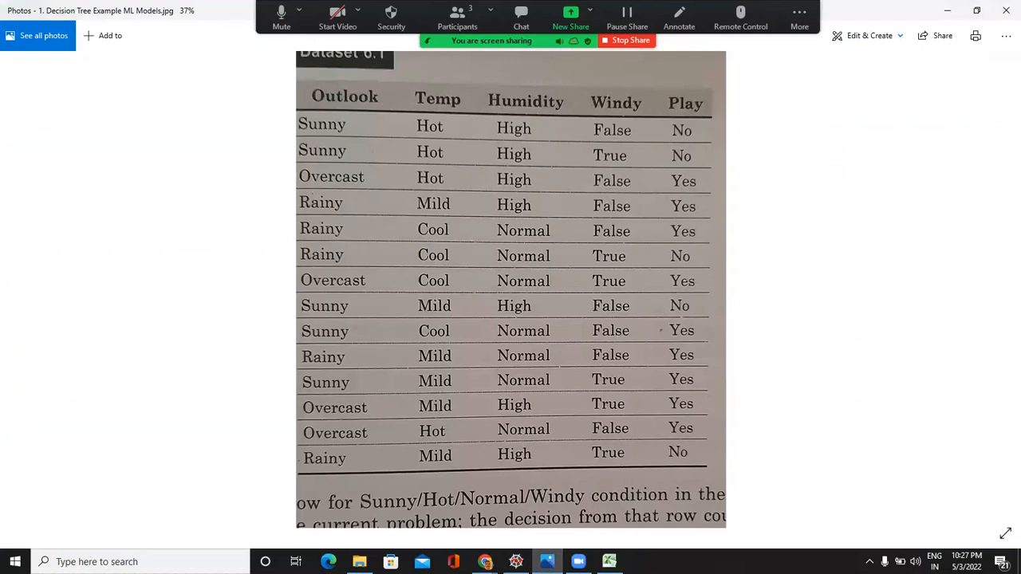
pyautogui.hotkey('alt', 'Tab')
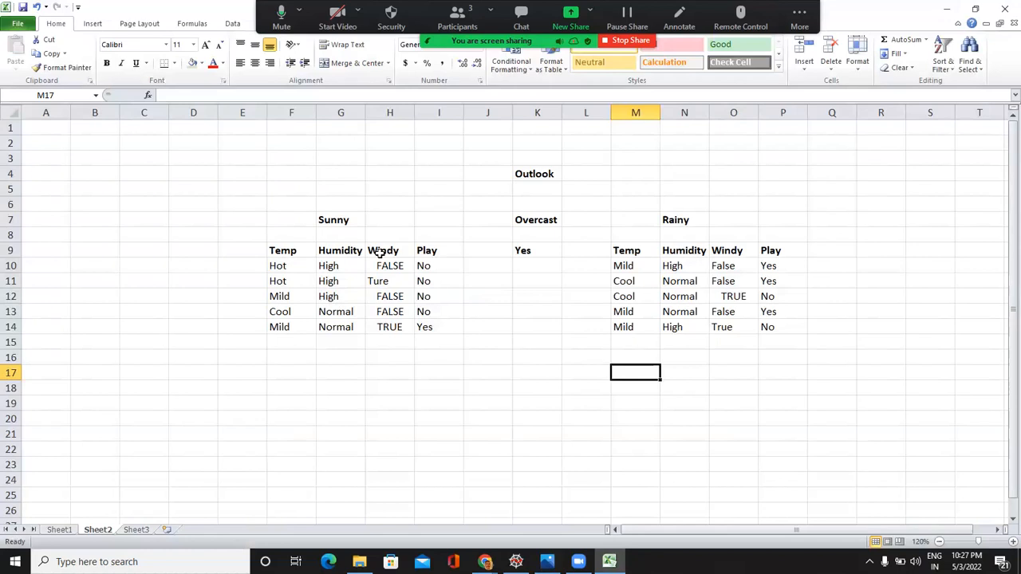
pyautogui.click(59, 530)
pyautogui.keyDown('ctrl'); pyautogui.scroll(-1, 231, 251); pyautogui.keyUp('ctrl')
pyautogui.click(232, 251)
pyautogui.press('Up')
pyautogui.press('Up')
pyautogui.press('Up')
pyautogui.press('Up')
pyautogui.press('Up')
pyautogui.press('Up')
pyautogui.press('Up')
pyautogui.press('Up')
pyautogui.press('Up')
pyautogui.press('Down')
pyautogui.press('Down')
pyautogui.press('Down')
pyautogui.press('Down')
pyautogui.press('Down')
pyautogui.press('Down')
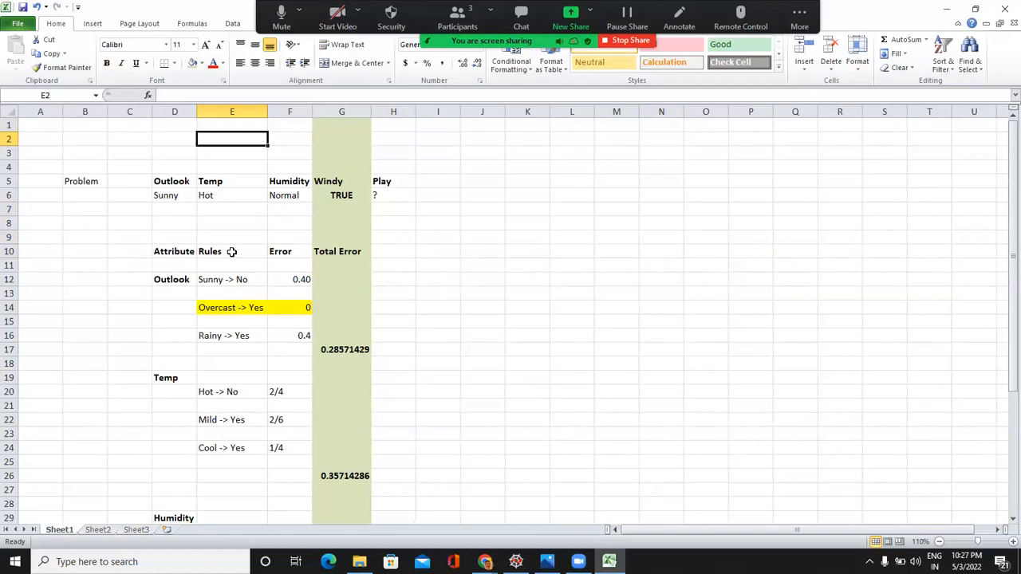
pyautogui.press('Down')
pyautogui.press('Down')
pyautogui.press('Down')
pyautogui.press('Down')
pyautogui.press('Down')
pyautogui.press('Down')
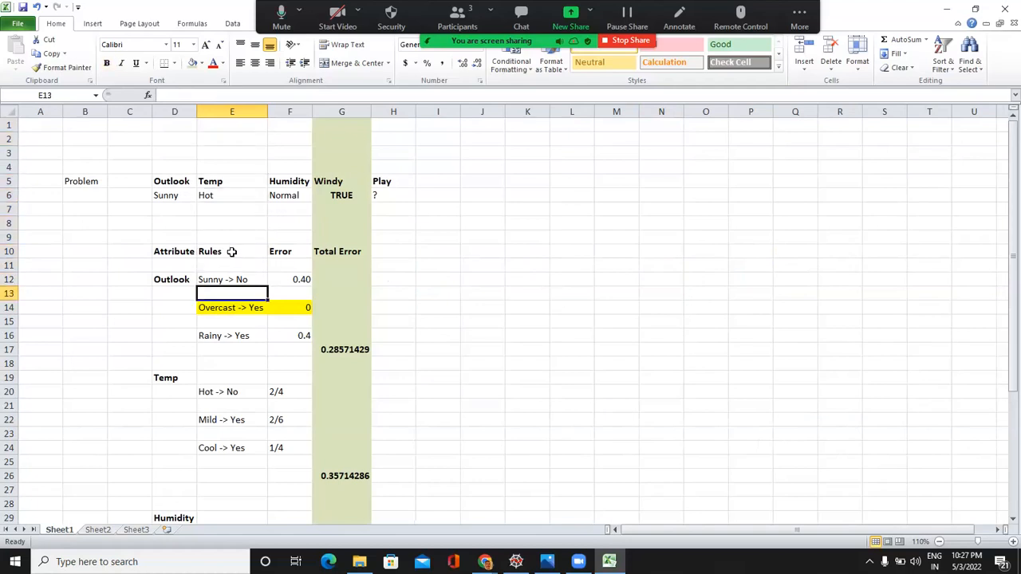
pyautogui.press('Down')
pyautogui.press('Down')
pyautogui.press('Down')
pyautogui.press('Down')
pyautogui.press('Down')
pyautogui.press('Down')
pyautogui.press('Down')
pyautogui.press('Down')
pyautogui.press('Down')
pyautogui.press('Down')
pyautogui.press('Down')
pyautogui.press('Down')
pyautogui.press('Down')
pyautogui.press('Down')
pyautogui.press('Down')
pyautogui.press('Down')
pyautogui.press('Down')
pyautogui.press('Down')
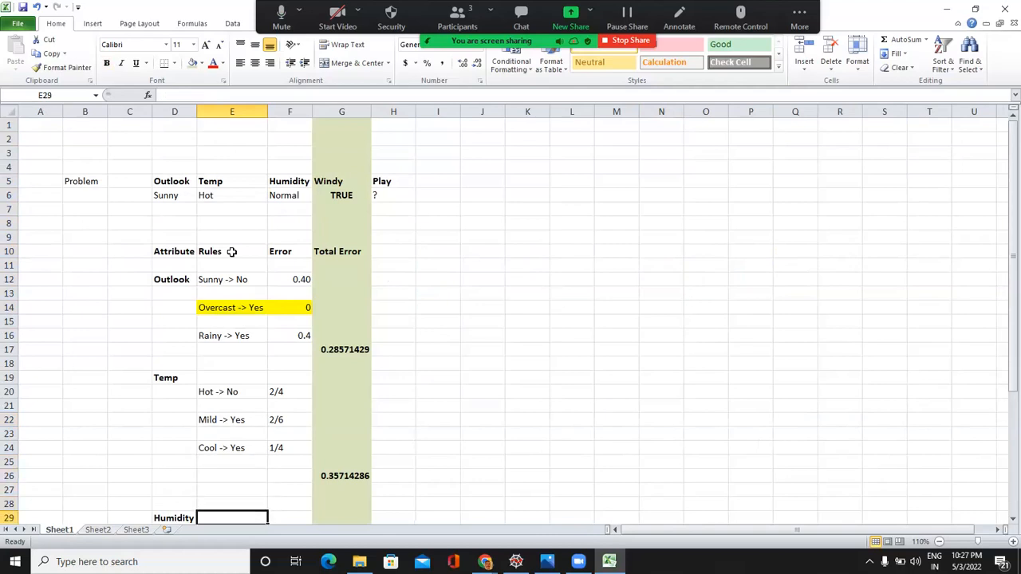
pyautogui.press('Down')
pyautogui.press('Down')
pyautogui.press('Down')
pyautogui.press('Down')
pyautogui.press('Down')
pyautogui.press('Down')
pyautogui.press('Down')
pyautogui.press('Down')
pyautogui.press('Down')
pyautogui.press('Down')
pyautogui.press('Down')
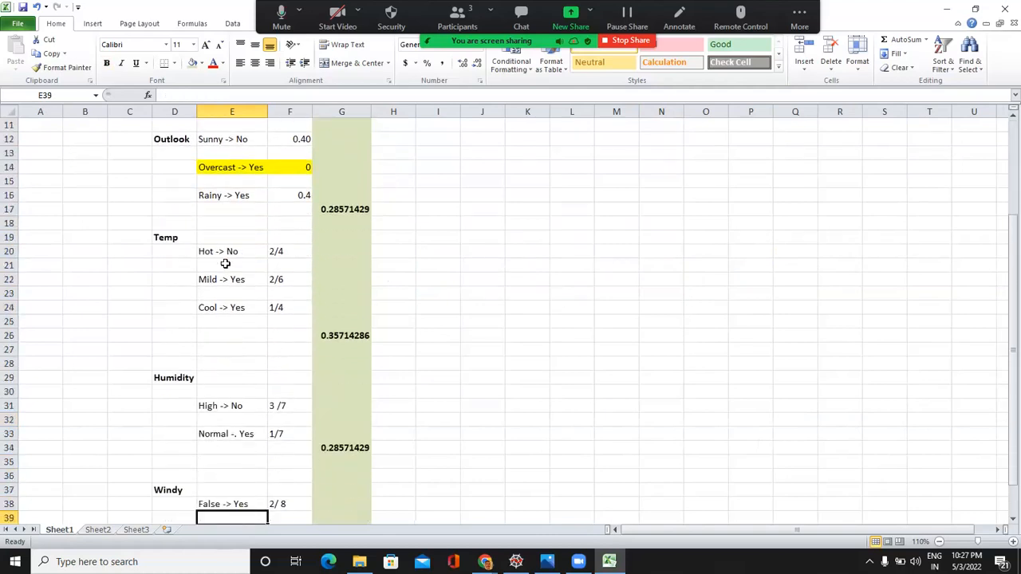
pyautogui.press('Down')
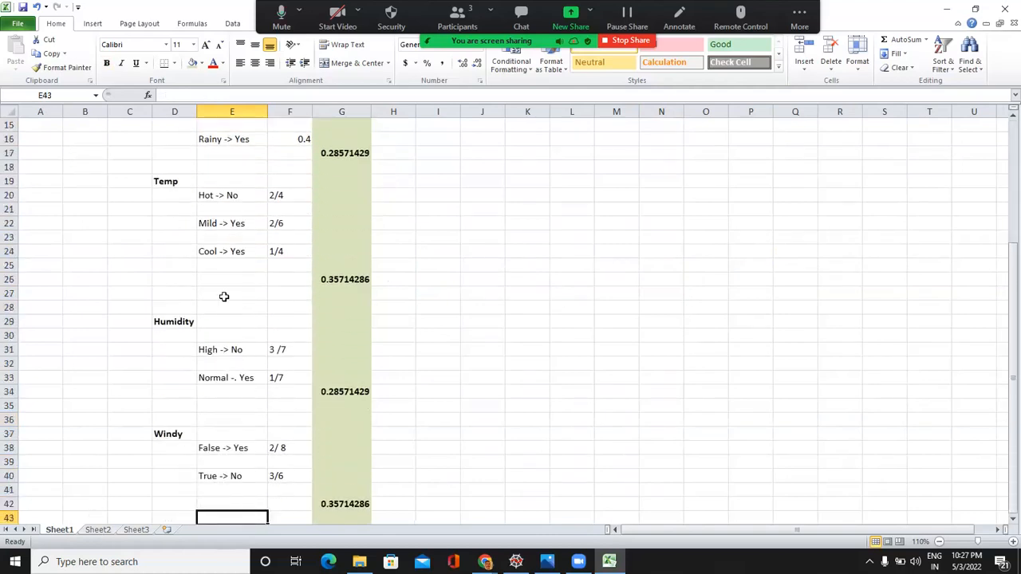
# Apply all borders to the Sunny table, F9:I14, on Sheet2
pyautogui.hotkey('ctrl', 'pagedown')
pyautogui.moveTo(292, 251); pyautogui.dragTo(423, 327)
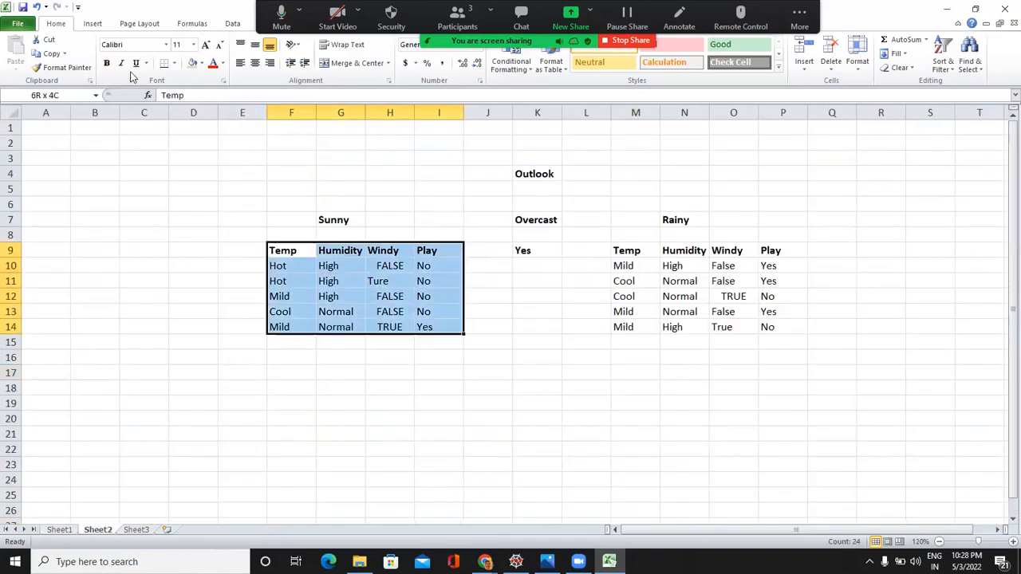
pyautogui.click(175, 64)
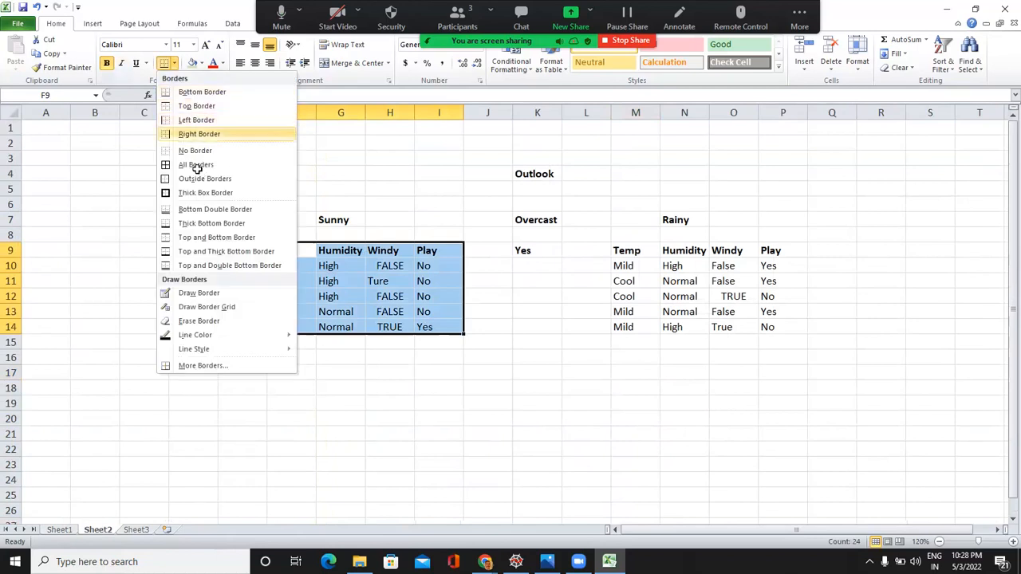
# Enter Temp in F18 below the Sunny table
pyautogui.click(281, 390)
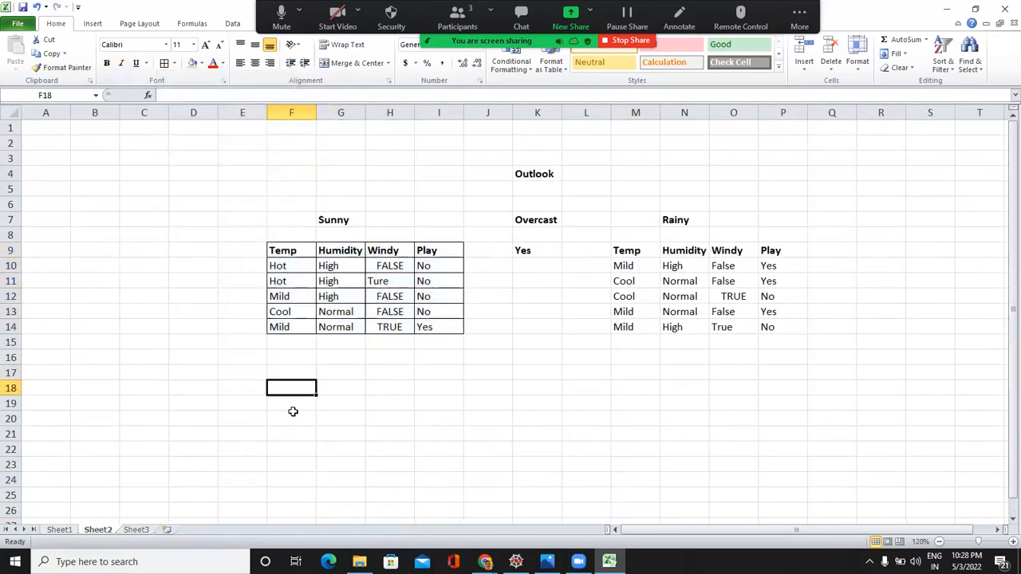
pyautogui.write('Temp')
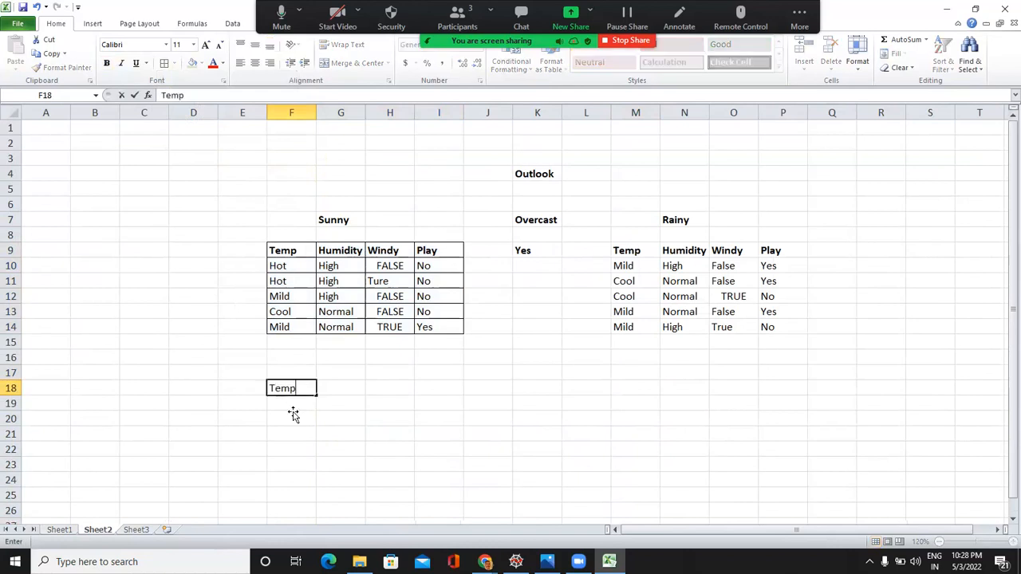
pyautogui.press('Return')
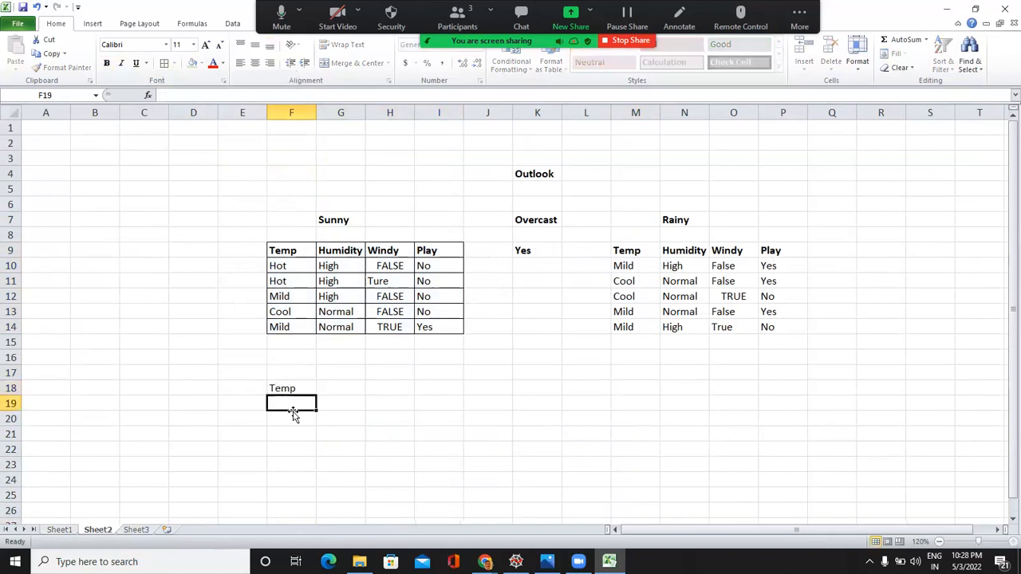
pyautogui.press('Return')
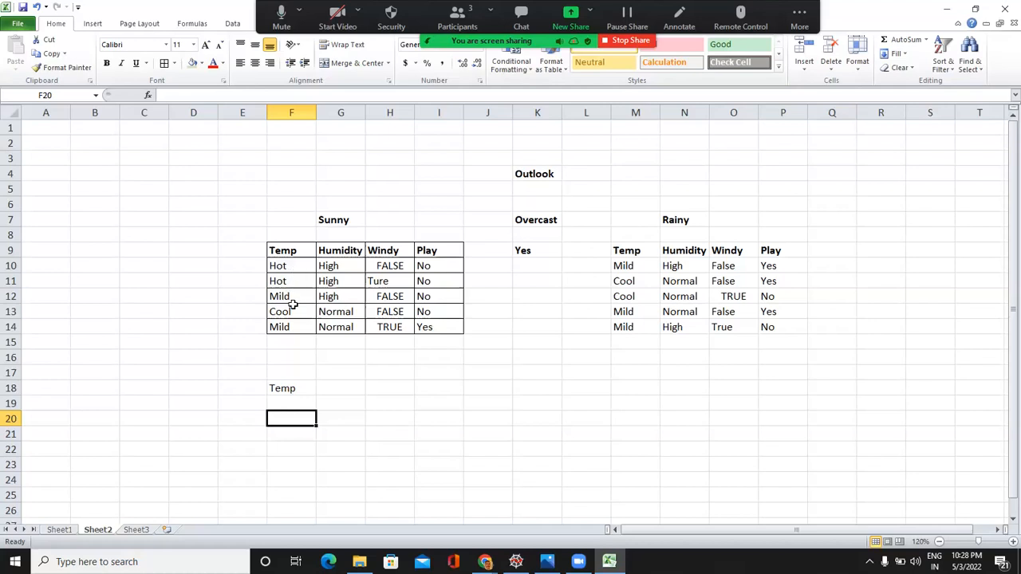
pyautogui.click(326, 414)
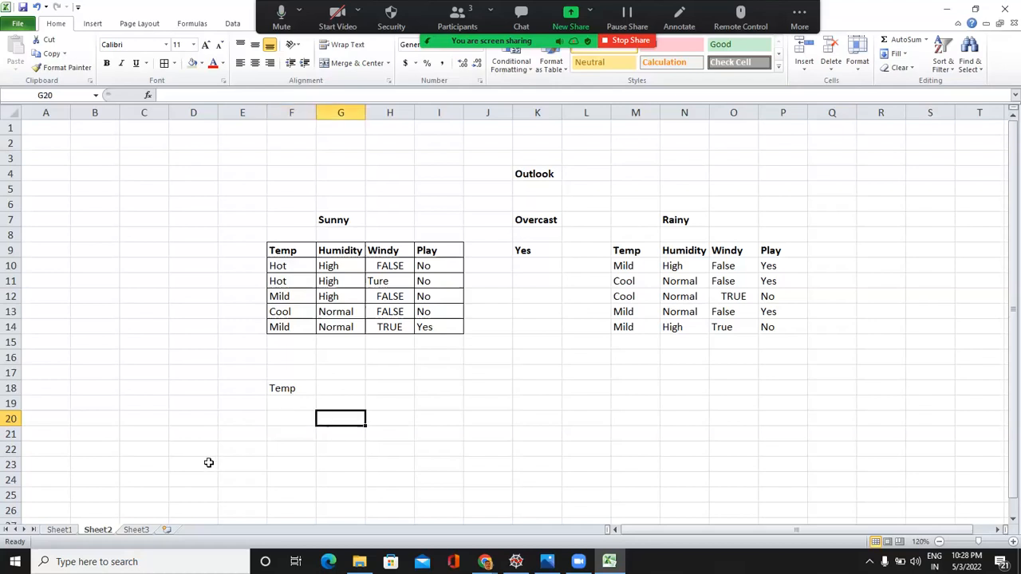
# Copy the Attribute, Rules, Error and Total Error headings from row 10 of Sheet1 to Sheet2, starting at F17
pyautogui.click(58, 531)
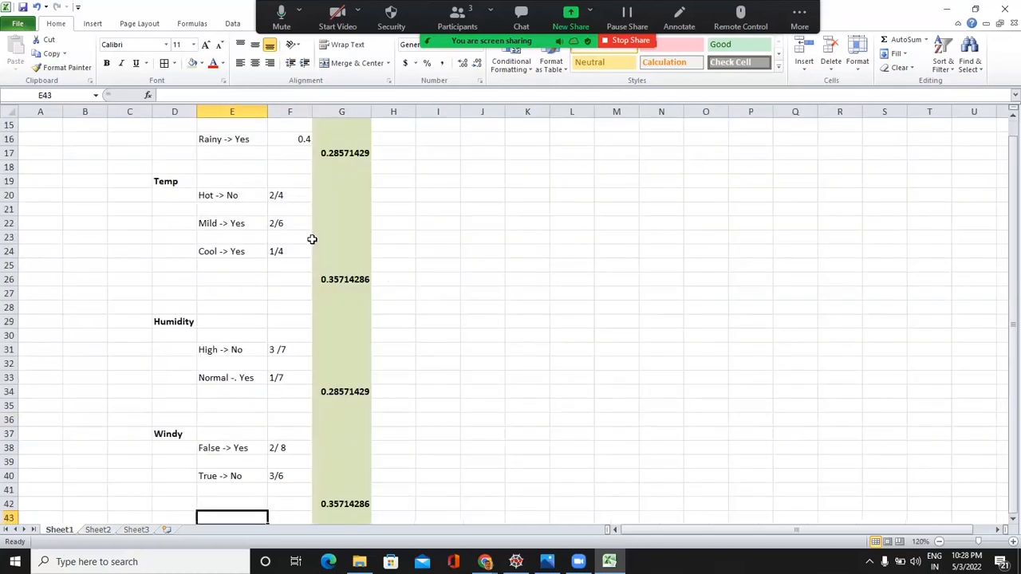
pyautogui.click(312, 241)
pyautogui.press('Up')
pyautogui.press('Up')
pyautogui.press('Up')
pyautogui.press('Up')
pyautogui.press('Up')
pyautogui.press('Up')
pyautogui.press('Up')
pyautogui.press('Up')
pyautogui.press('Up')
pyautogui.press('Up')
pyautogui.press('Up')
pyautogui.press('Up')
pyautogui.press('Up')
pyautogui.press('Up')
pyautogui.press('Up')
pyautogui.press('Up')
pyautogui.press('Up')
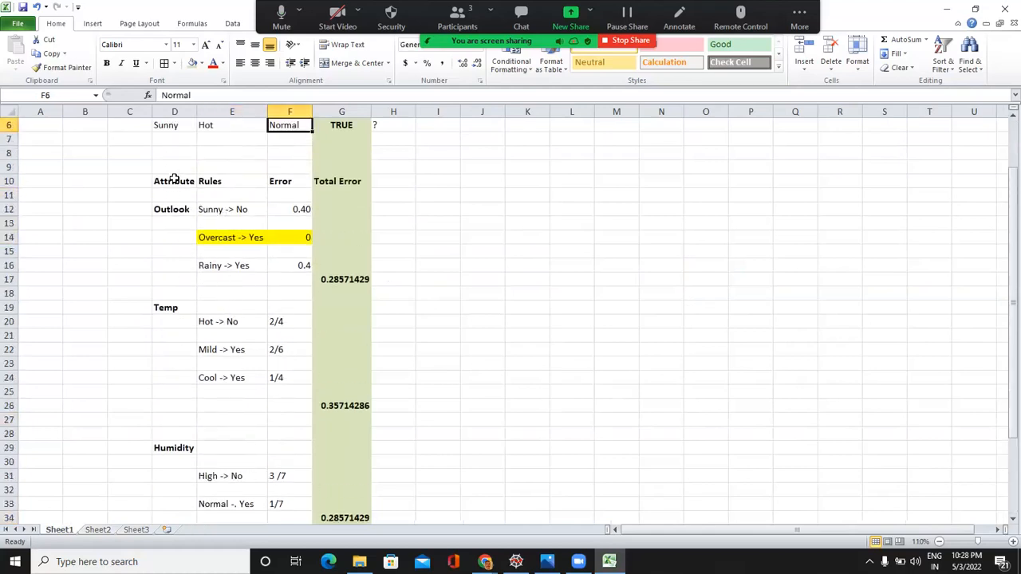
pyautogui.moveTo(169, 182); pyautogui.dragTo(339, 182)
pyautogui.hotkey('ctrl', 'c')
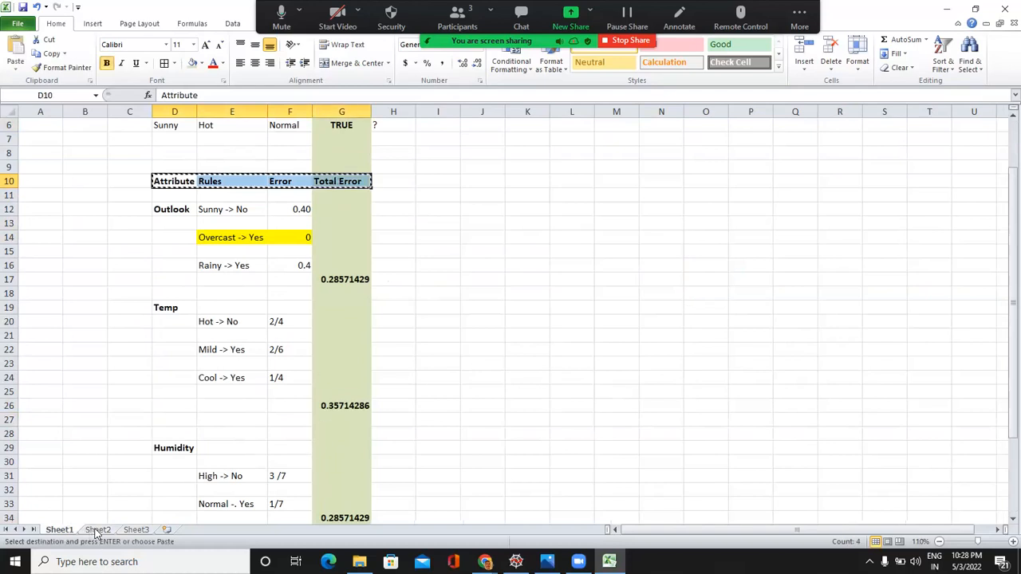
pyautogui.hotkey('ctrl', 'pagedown')
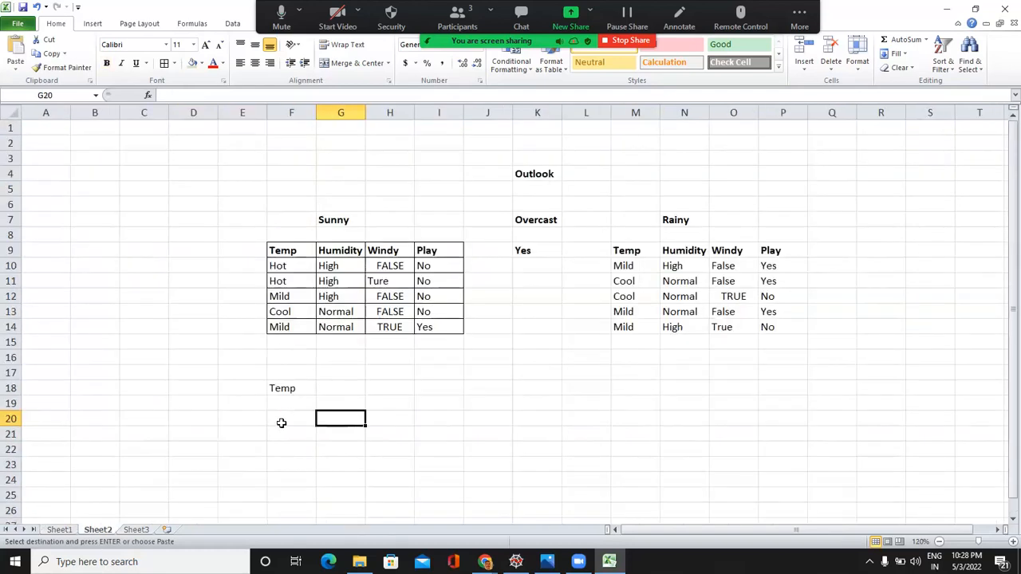
pyautogui.press('Left')
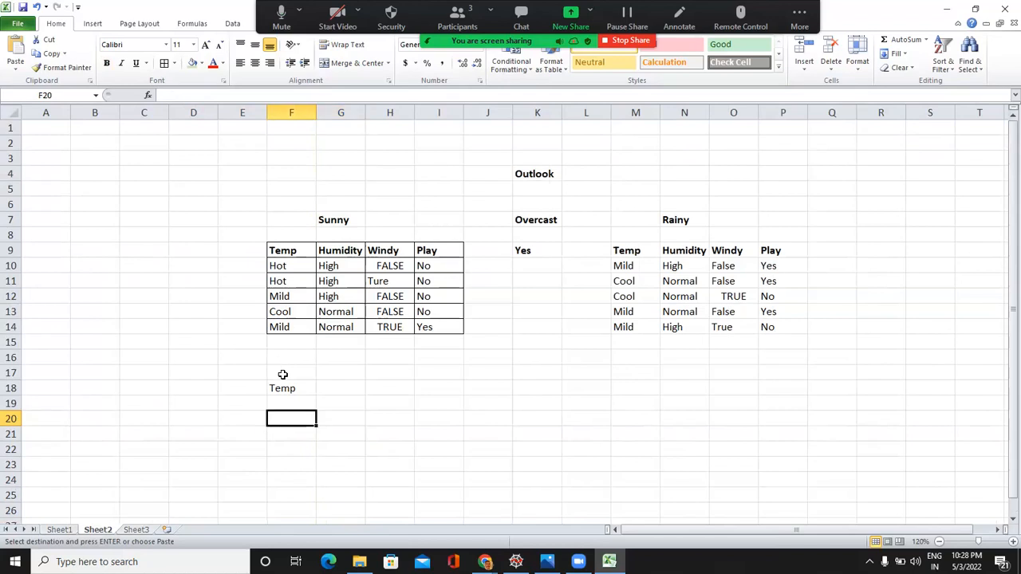
pyautogui.click(282, 374)
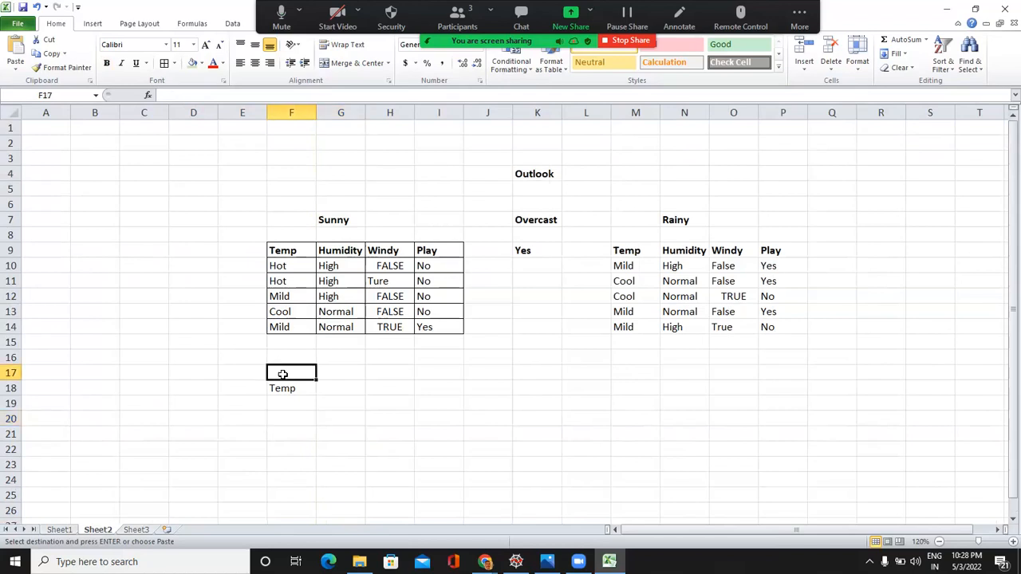
pyautogui.hotkey('ctrl', 'v')
# Enter the Temp rule Hot -> No in G18 and its error 0/2 in H18
pyautogui.click(344, 389)
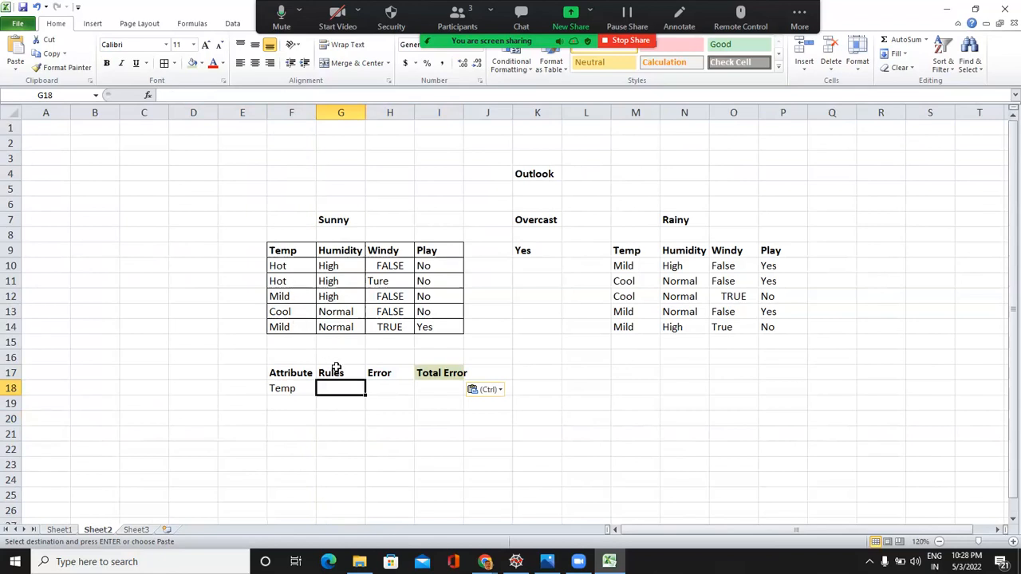
pyautogui.write('Ho')
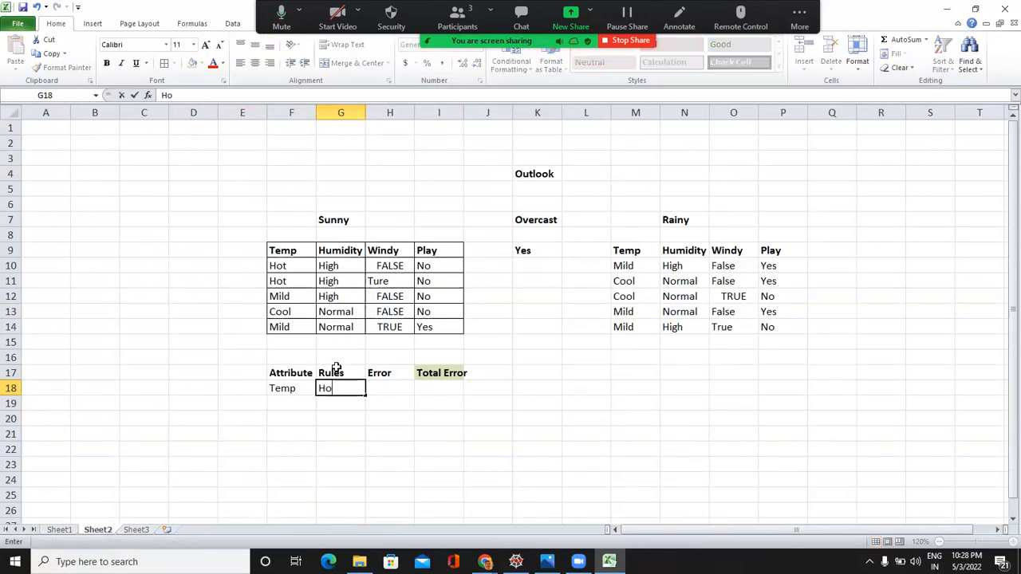
pyautogui.write('t -')
pyautogui.write('No')
pyautogui.press('Return')
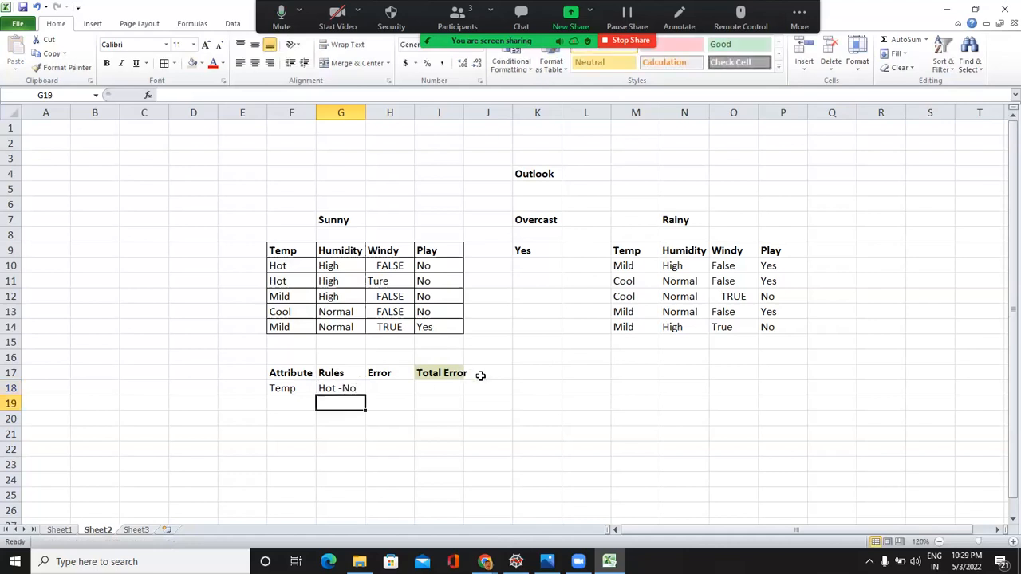
pyautogui.click(388, 388)
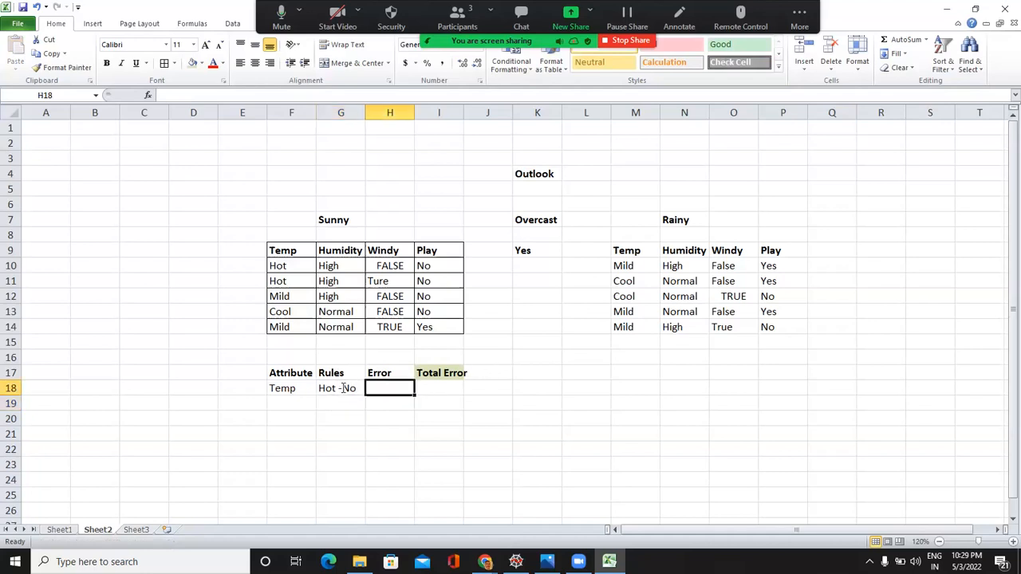
pyautogui.doubleClick(343, 388)
pyautogui.write('>')
pyautogui.click(408, 394)
pyautogui.write('0/2')
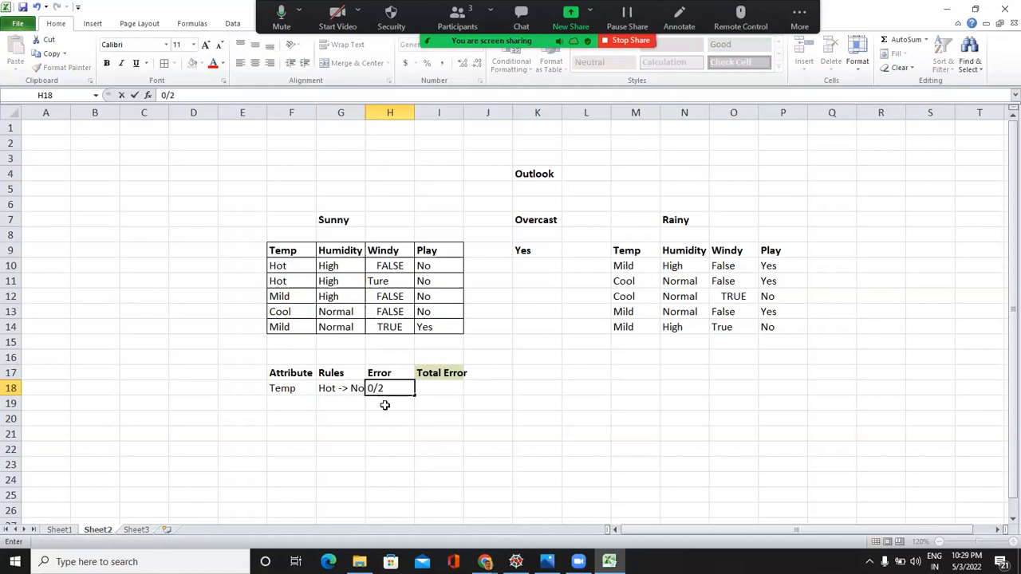
pyautogui.press('Return')
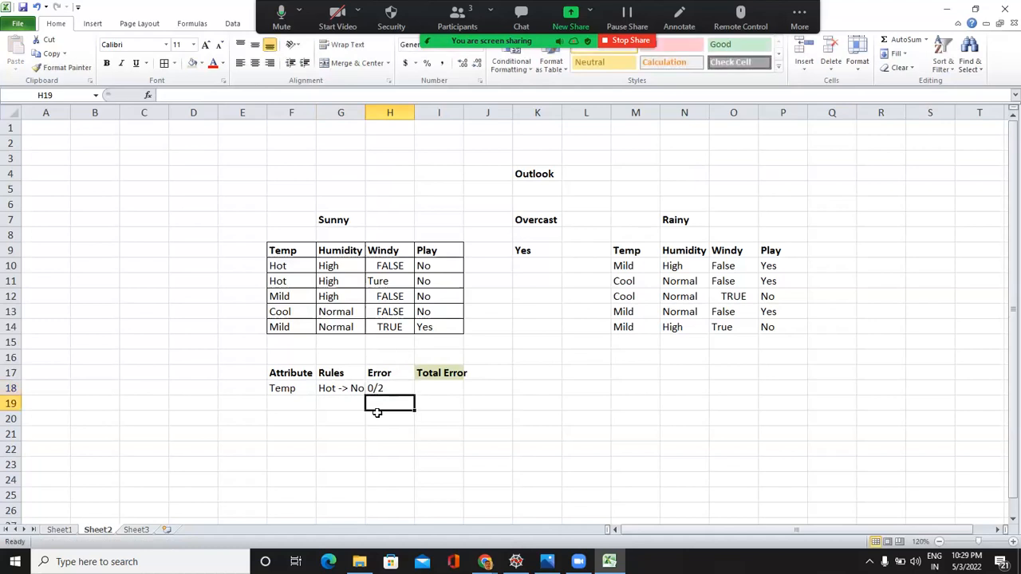
# Enter the Temp rule Mild -> No in G20 of the Rules column
pyautogui.click(329, 417)
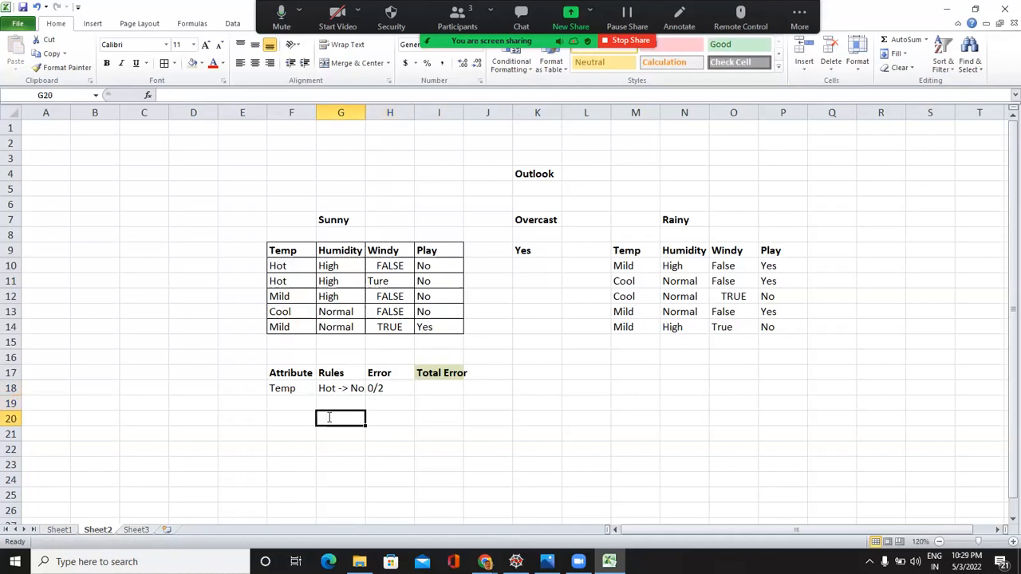
pyautogui.write('Mild')
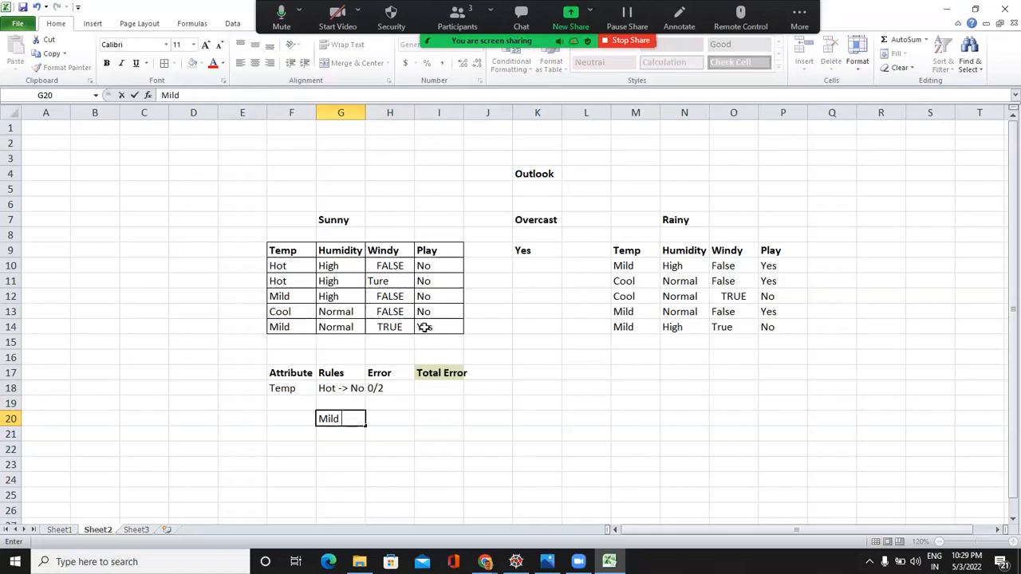
pyautogui.write('- No')
pyautogui.press('BackSpace')
pyautogui.press('BackSpace')
pyautogui.write('> No')
pyautogui.press('Tab')
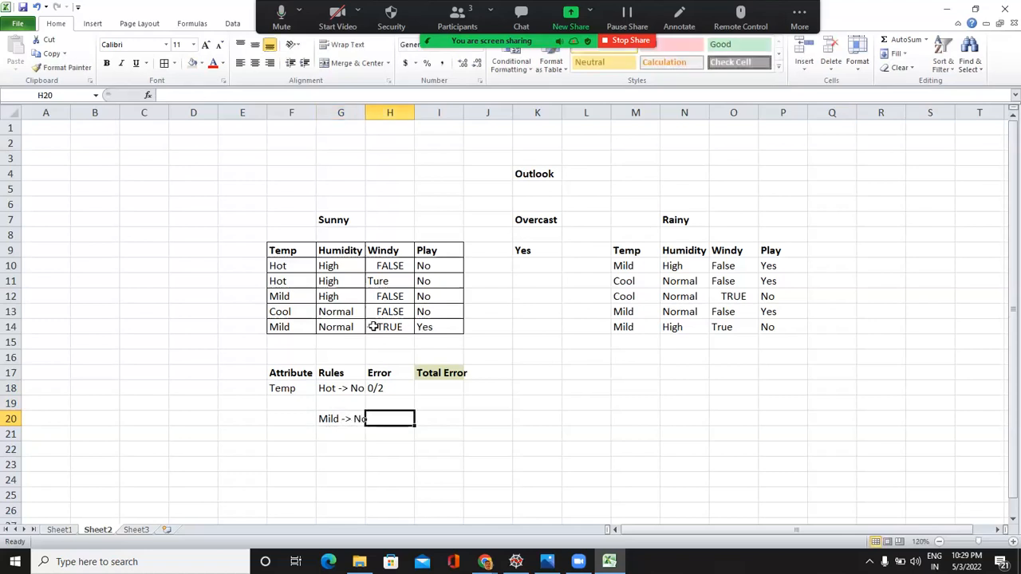
# Enter the error 1/2 for the Mild rule in H20 and autofit the width of column G
pyautogui.doubleClick(395, 417)
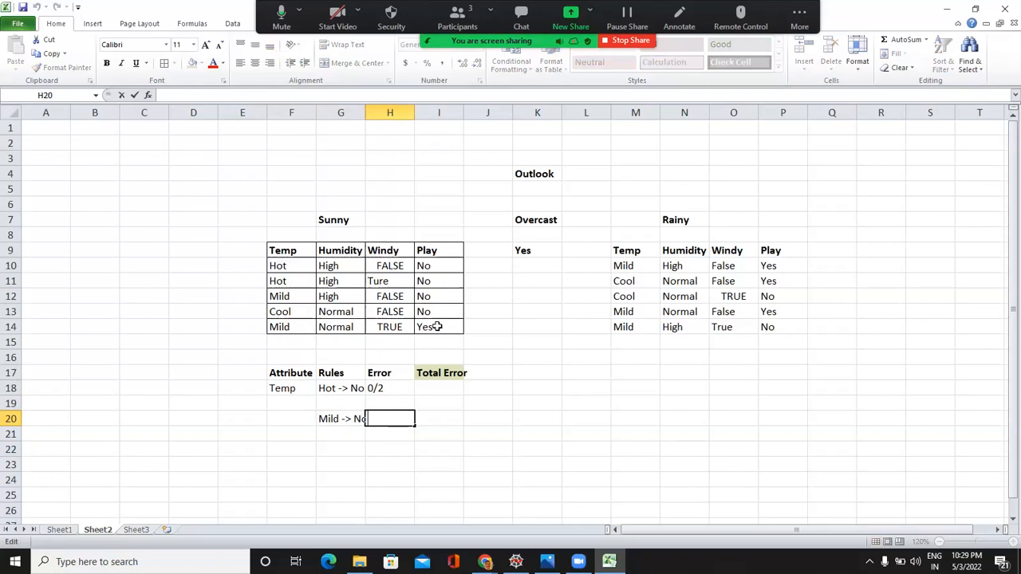
pyautogui.write('/')
pyautogui.write('2')
pyautogui.press('Return')
pyautogui.press('Return')
pyautogui.doubleClick(363, 110)
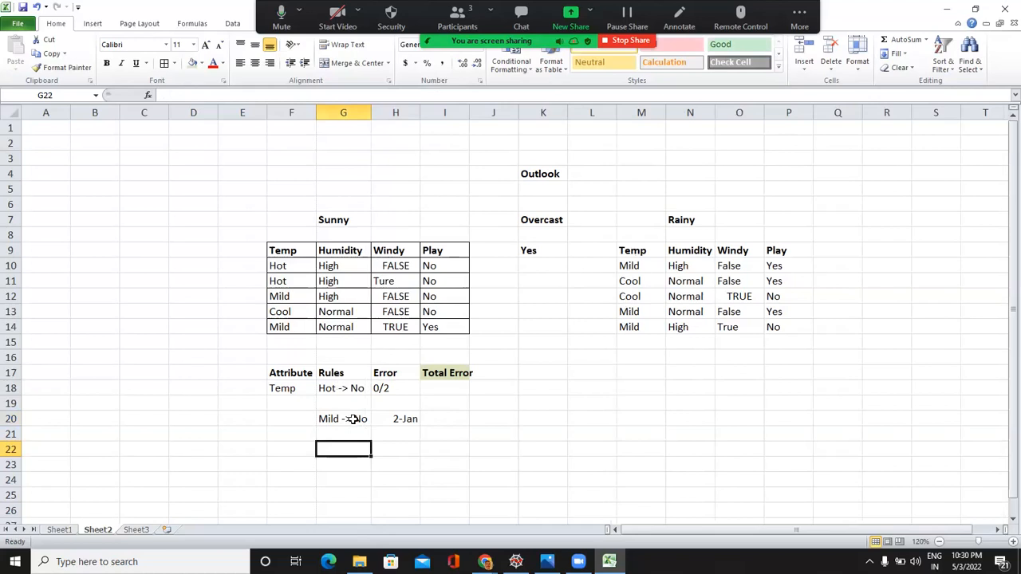
# Enter the Temp rule Cool - > No in G22 and its error 0/1 in H22
pyautogui.write('Cool - ')
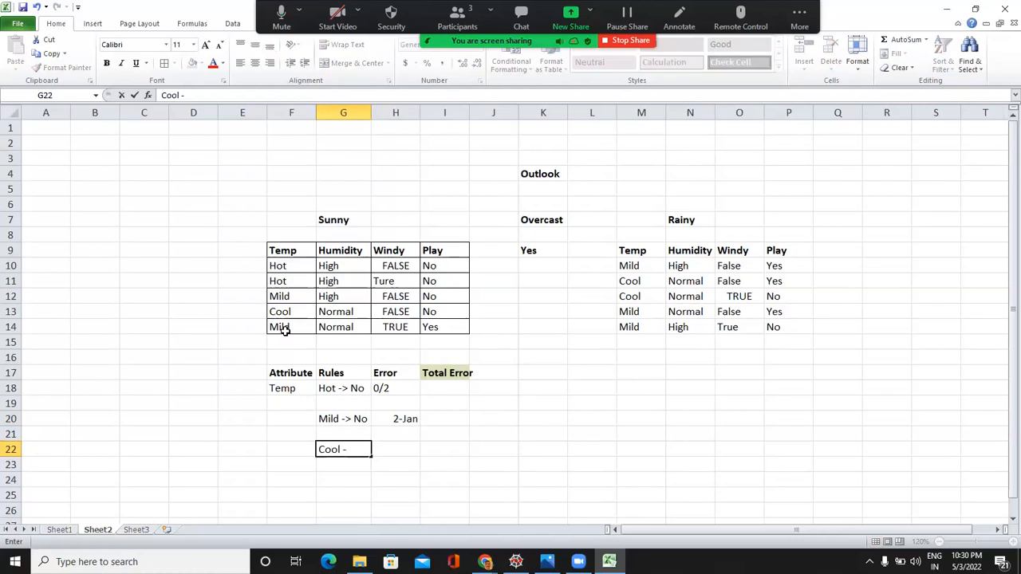
pyautogui.write('>')
pyautogui.write('No')
pyautogui.press('Tab')
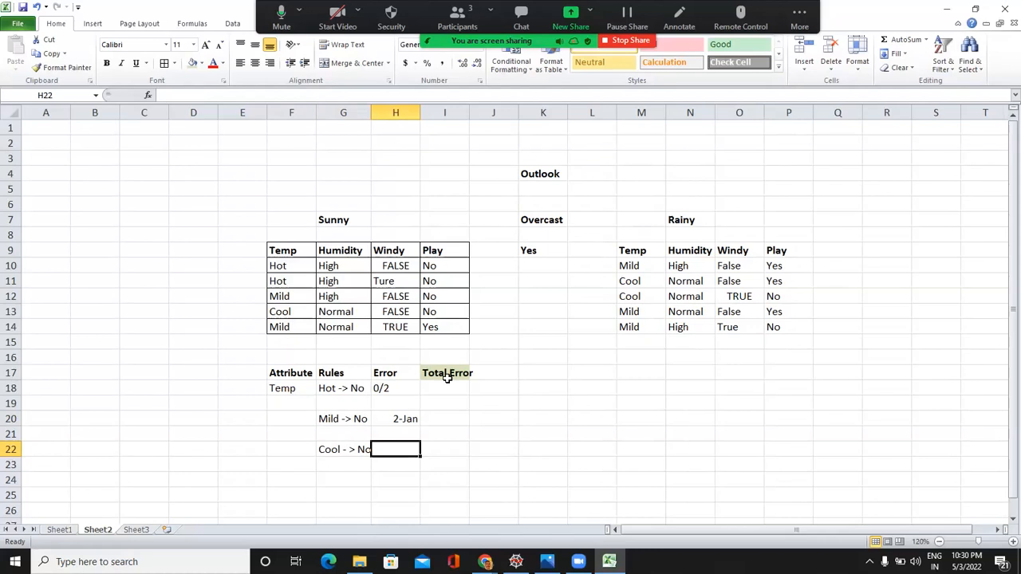
pyautogui.write('0/1')
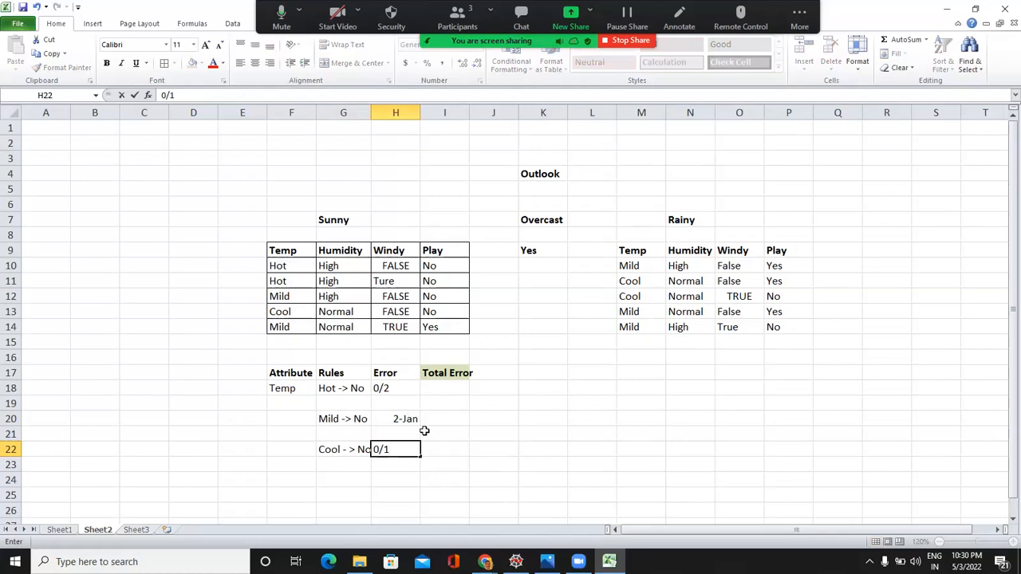
pyautogui.click(422, 437)
# Try copying the cell format of H18 to H20 and re-enter 1/2 as the Mild rule's error
pyautogui.click(385, 390)
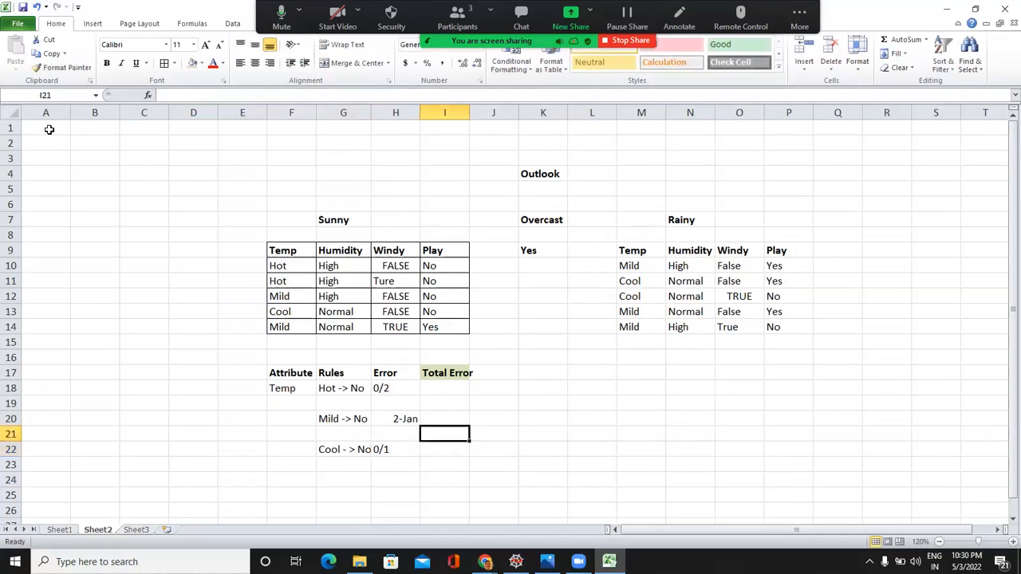
pyautogui.click(68, 70)
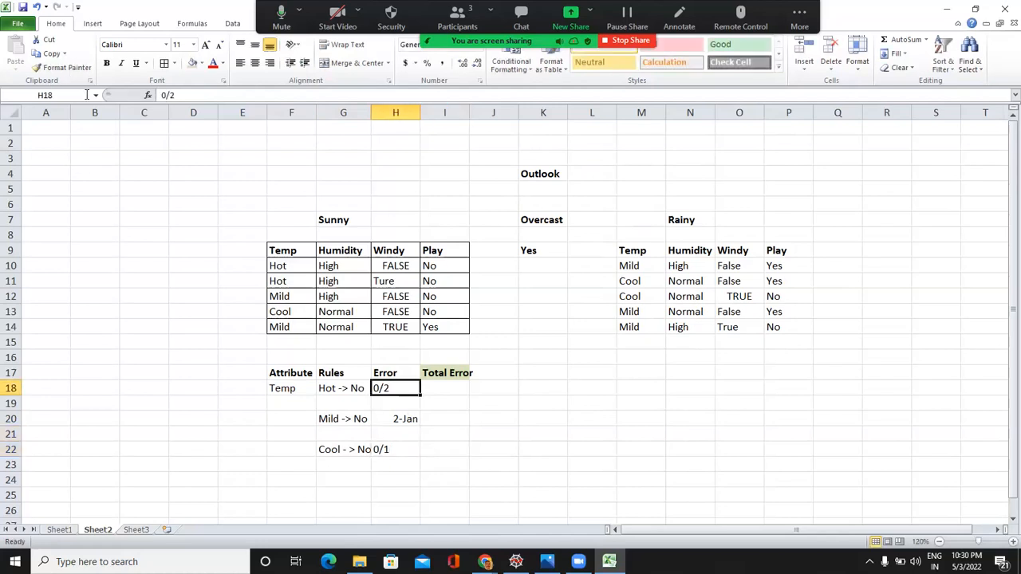
pyautogui.click(396, 419)
pyautogui.press('BackSpace')
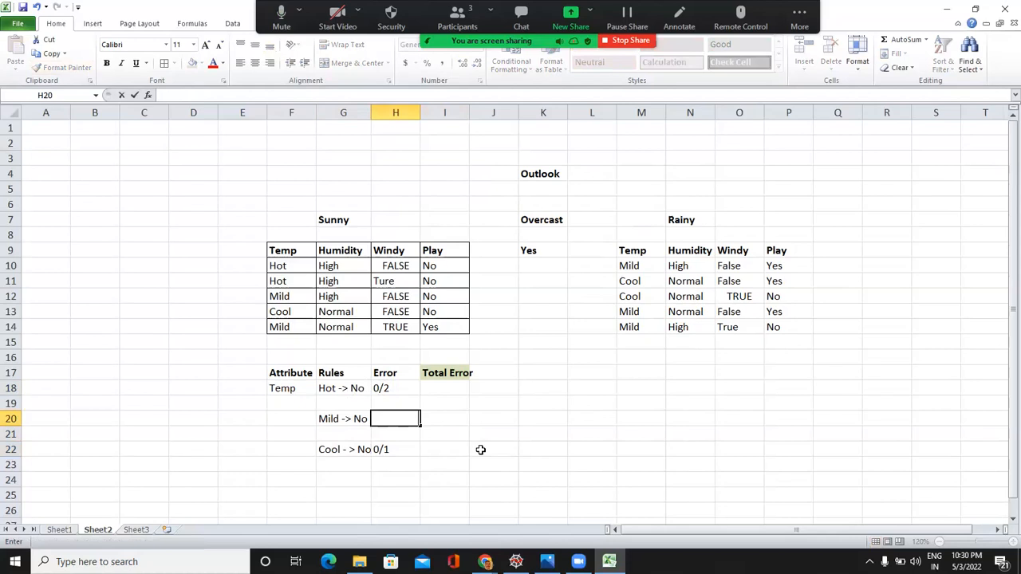
pyautogui.write('1/2')
pyautogui.press('Return')
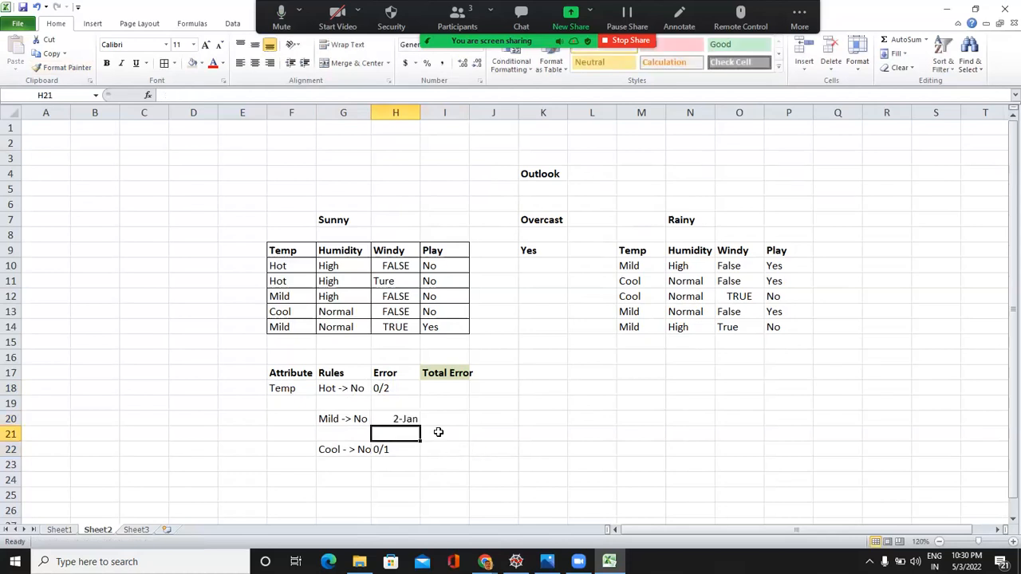
# Apply the format of H18 to the filled cell H20 and clear the cell's content
pyautogui.press('Up')
pyautogui.press('Up')
pyautogui.press('Up')
pyautogui.click(63, 69)
pyautogui.click(393, 418)
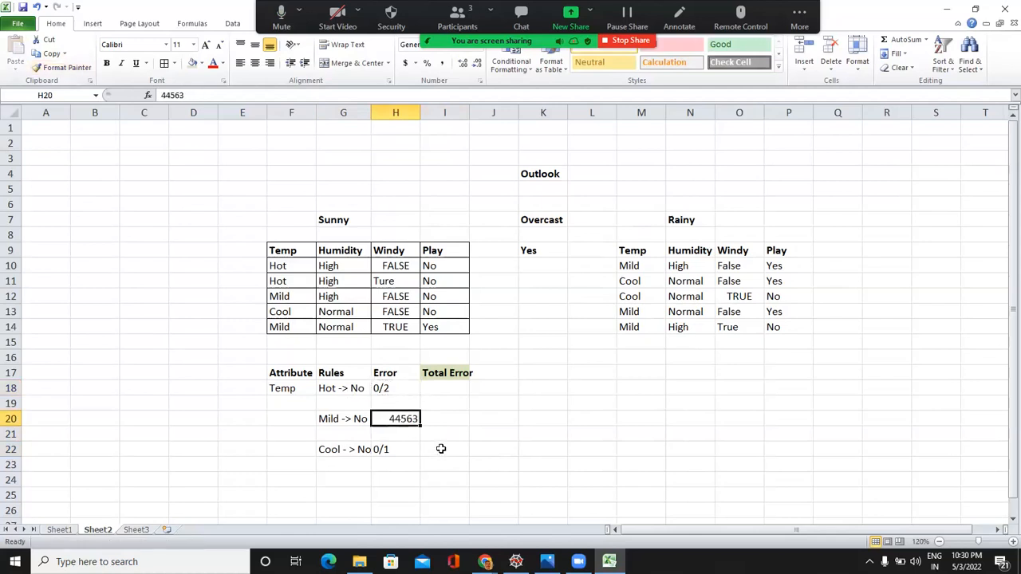
pyautogui.press('BackSpace')
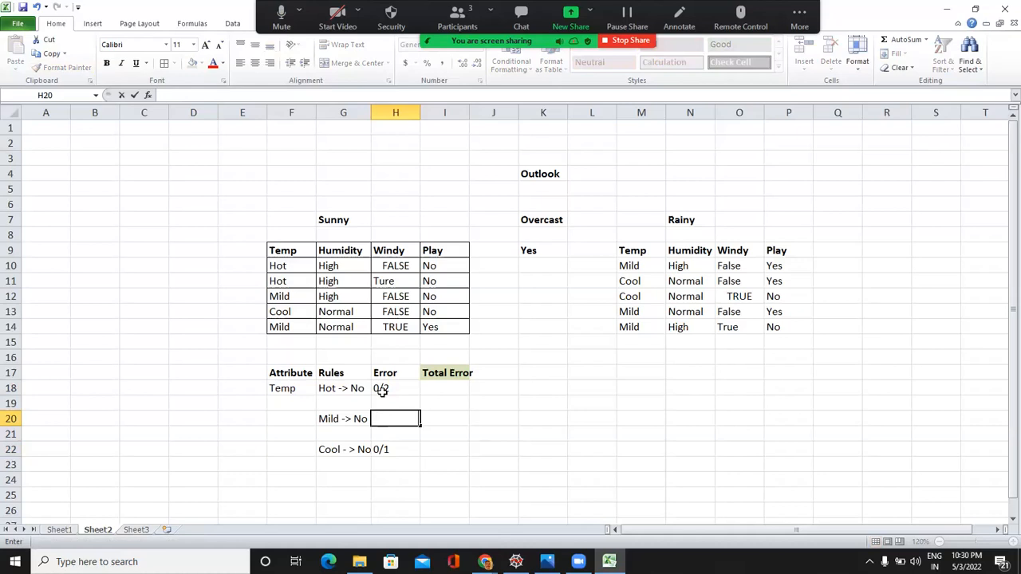
pyautogui.press('Return')
# Try the H18 format on the empty cell H20 and enter 1/2 there again
pyautogui.press('Up')
pyautogui.press('Up')
pyautogui.press('Up')
pyautogui.click(37, 70)
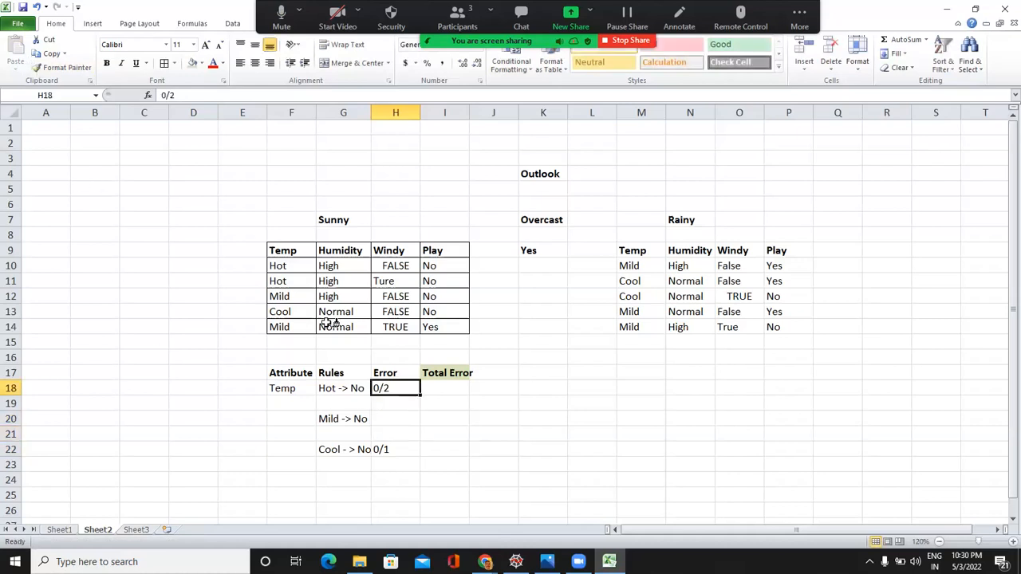
pyautogui.click(417, 422)
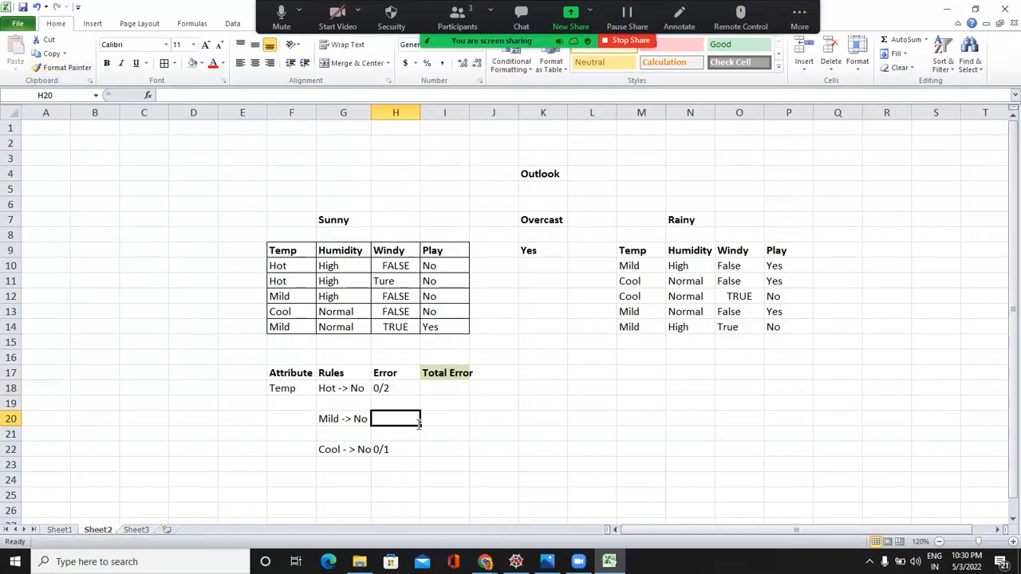
pyautogui.write('1/2')
pyautogui.press('Return')
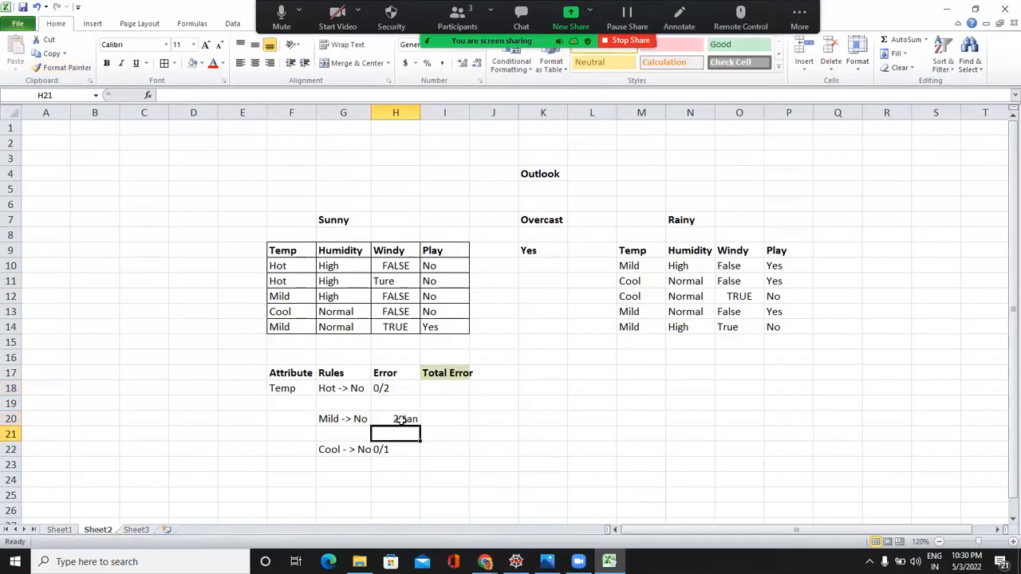
# Format H20 as Text and enter the Mild rule's error as 1 /2
pyautogui.click(402, 421)
pyautogui.rightClick(403, 421)
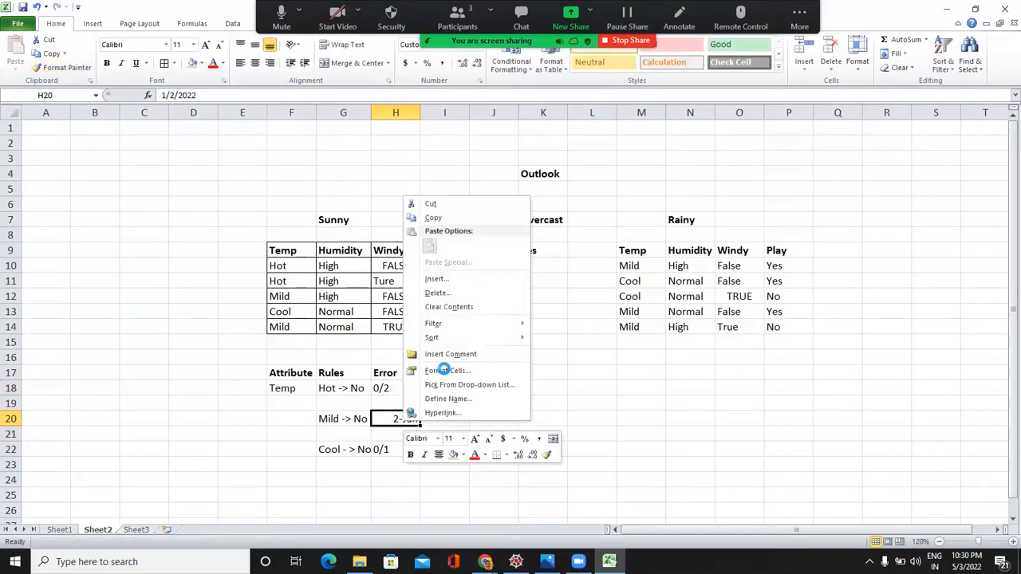
pyautogui.press('Return')
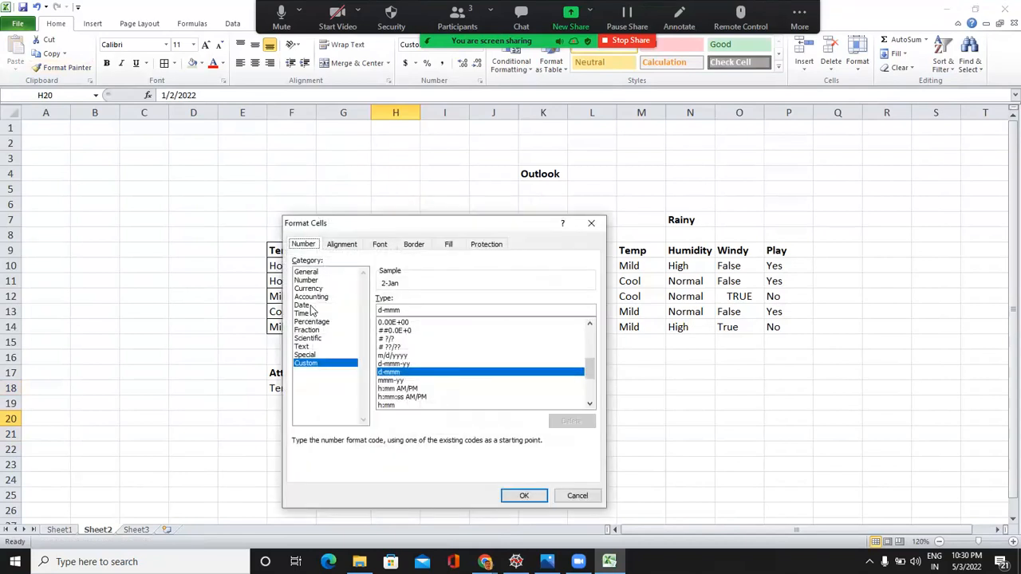
pyautogui.click(309, 348)
pyautogui.click(510, 495)
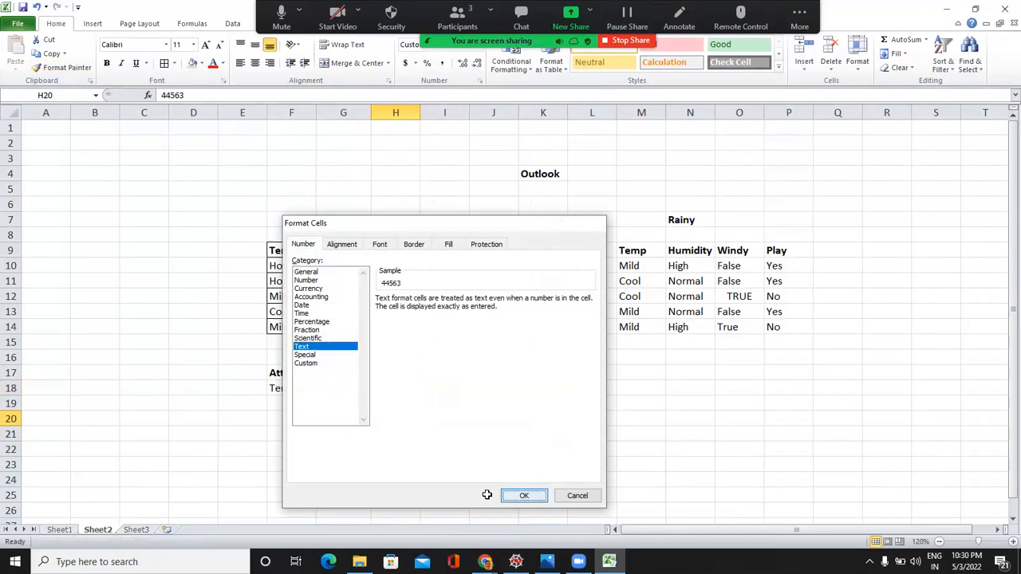
pyautogui.write('1 /2')
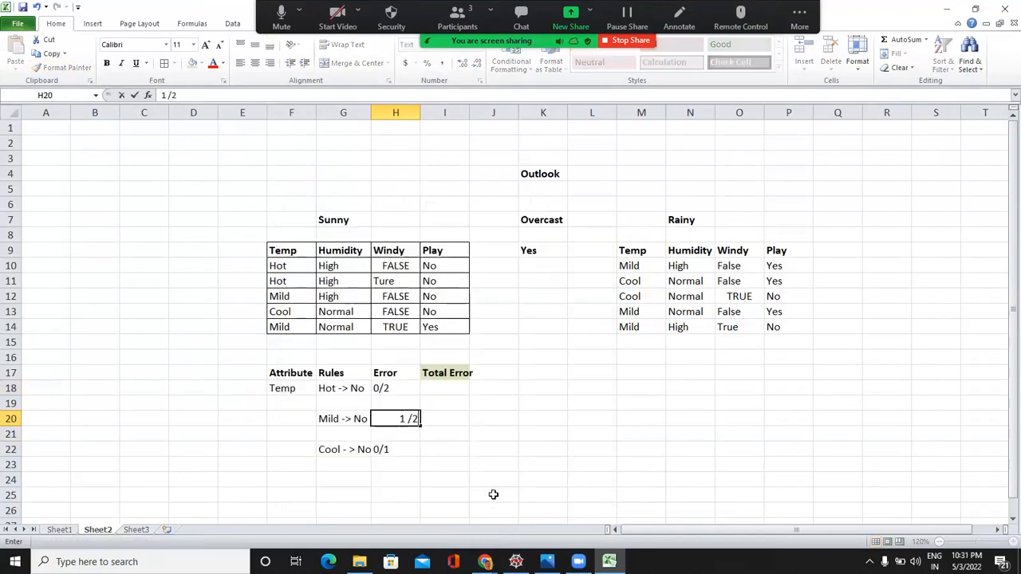
pyautogui.press('Return')
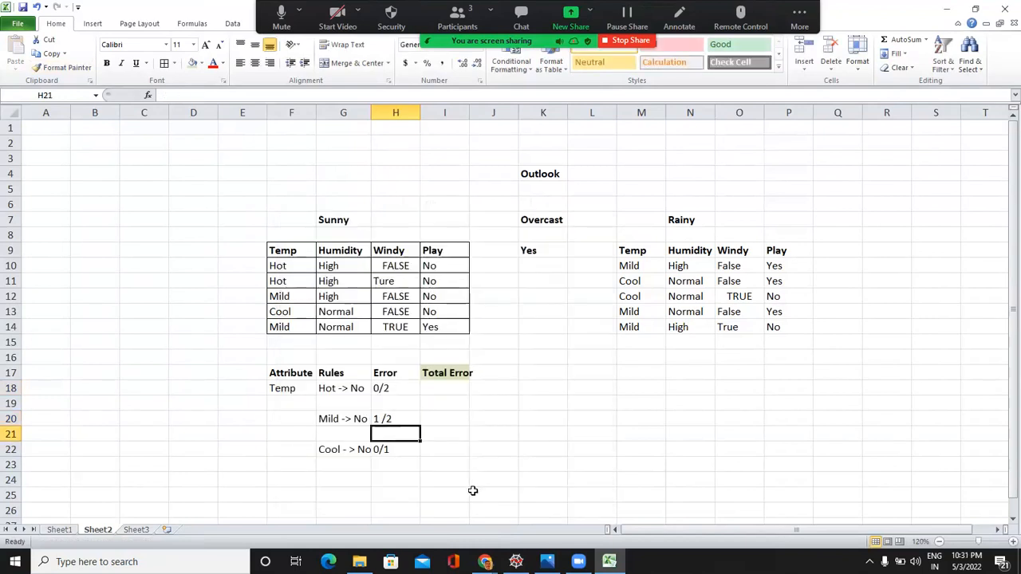
# Calculate the total error for Temp in I23 with the formula =1/5
pyautogui.click(435, 465)
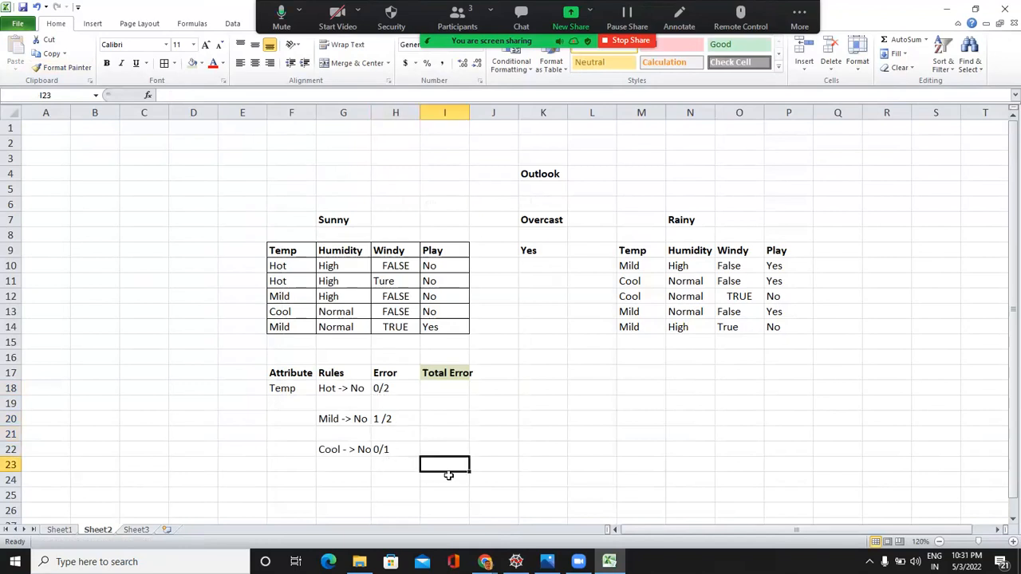
pyautogui.write('1')
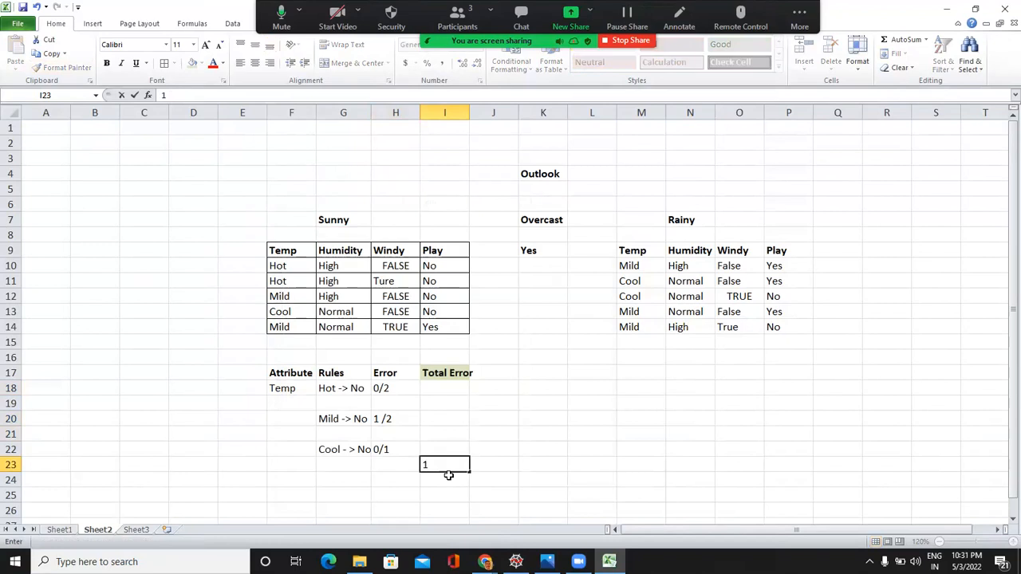
pyautogui.press('BackSpace')
pyautogui.write('=1/')
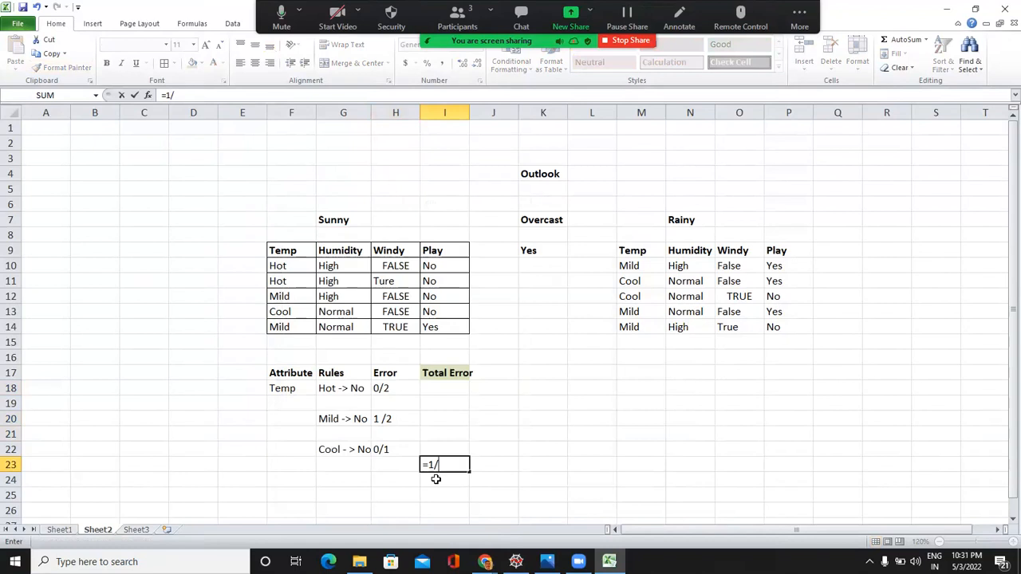
pyautogui.write('5')
pyautogui.press('Return')
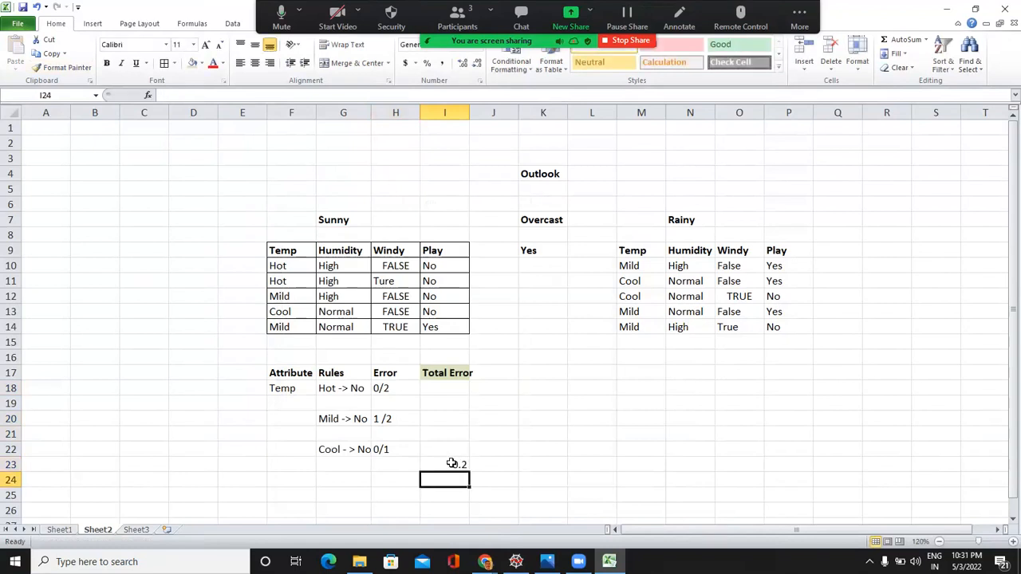
pyautogui.press('Up')
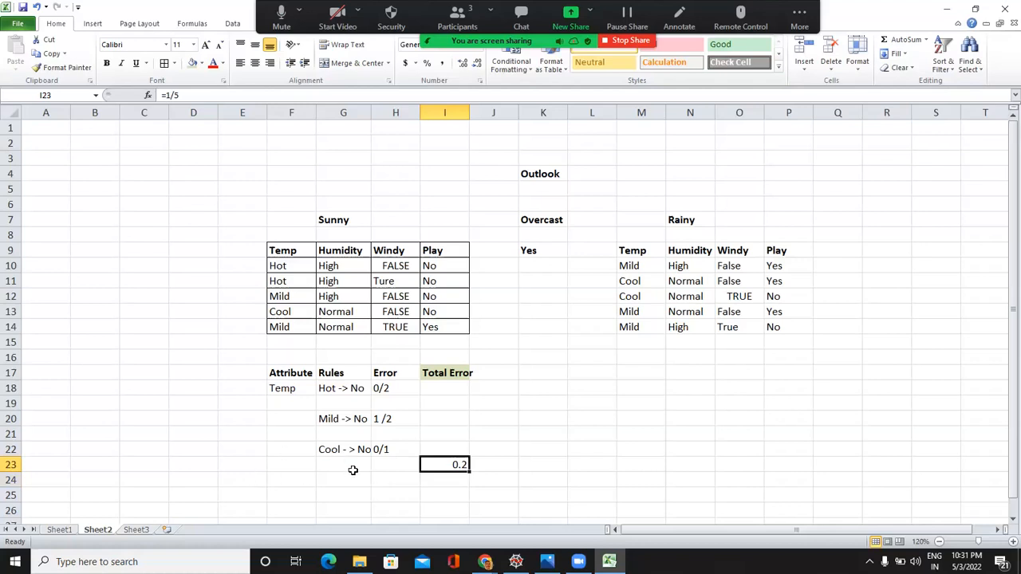
# Enter Humidity as the next attribute in F26, below the Temp rules
pyautogui.click(352, 471)
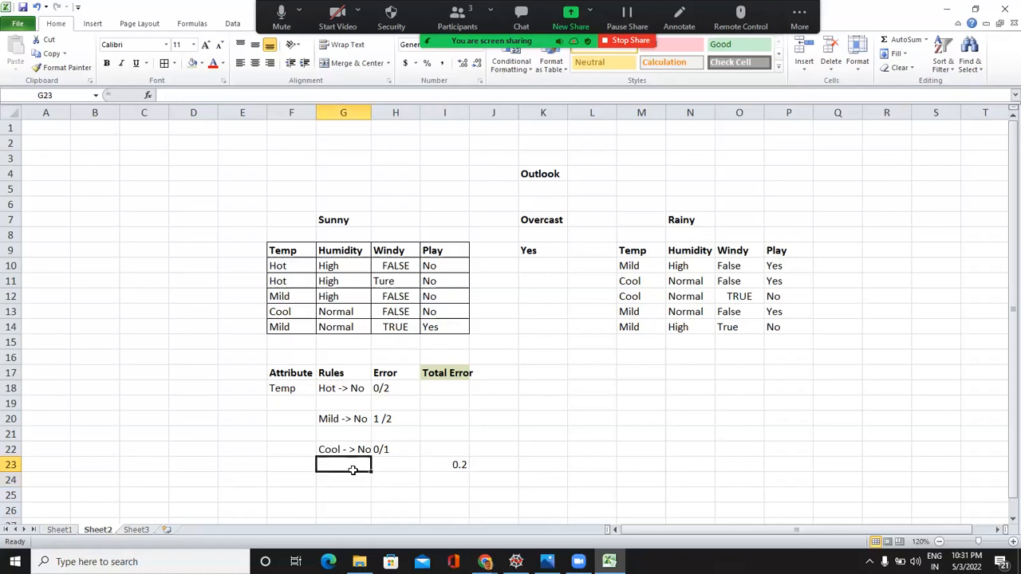
pyautogui.press('Down')
pyautogui.press('Down')
pyautogui.press('Down')
pyautogui.press('Down')
pyautogui.press('Down')
pyautogui.press('Down')
pyautogui.press('Down')
pyautogui.press('Down')
pyautogui.press('Down')
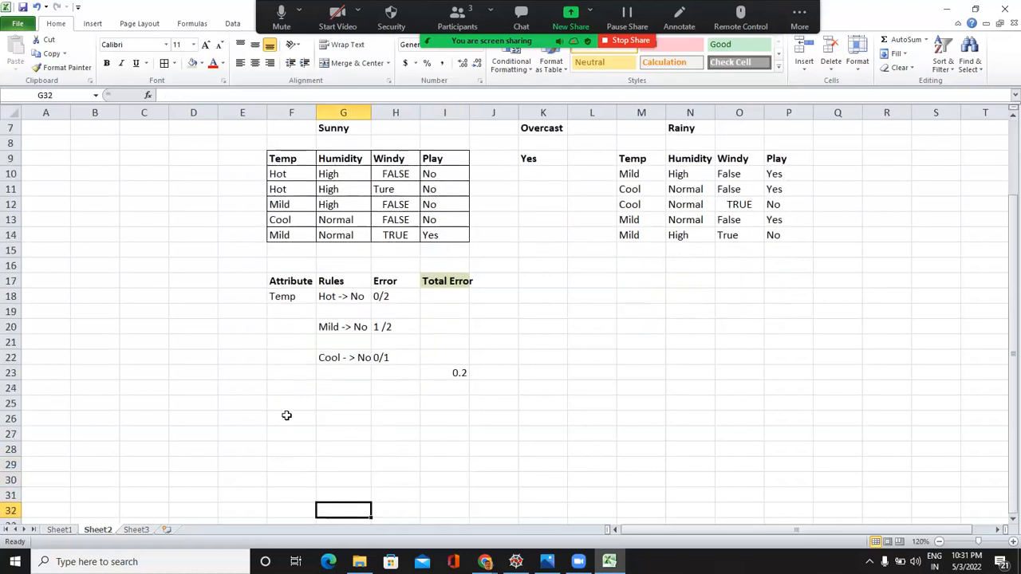
pyautogui.click(287, 416)
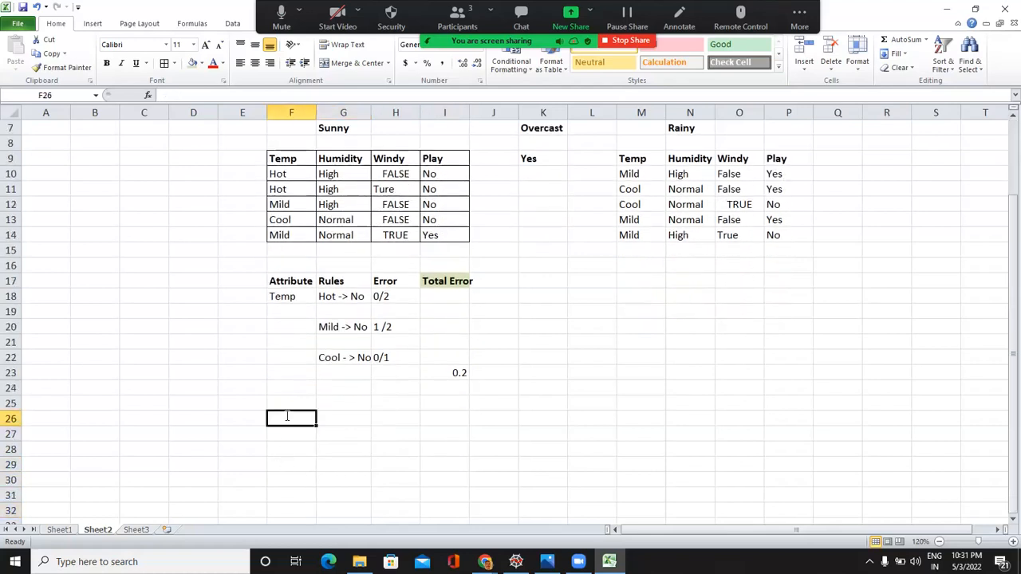
pyautogui.write('Humid')
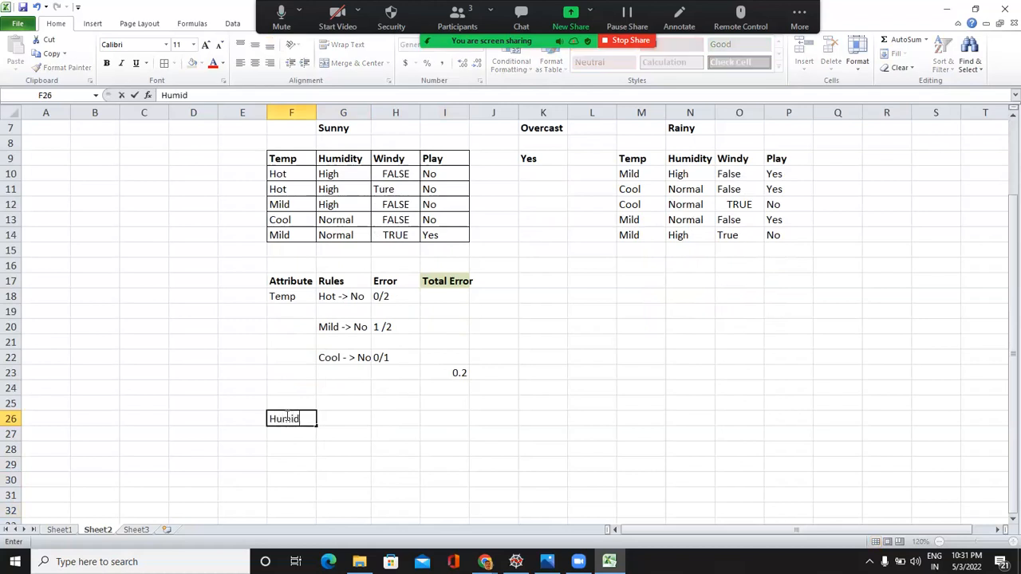
pyautogui.write('ity')
pyautogui.click(331, 417)
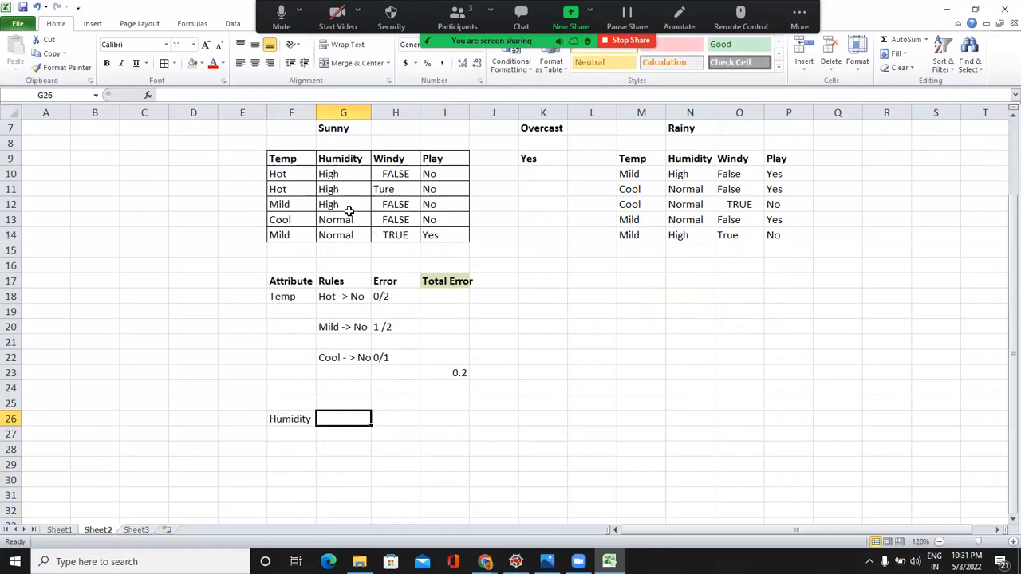
# Enter the Humidity rule High -> No in G27 of the Rules column
pyautogui.click(344, 435)
pyautogui.write('Hogh')
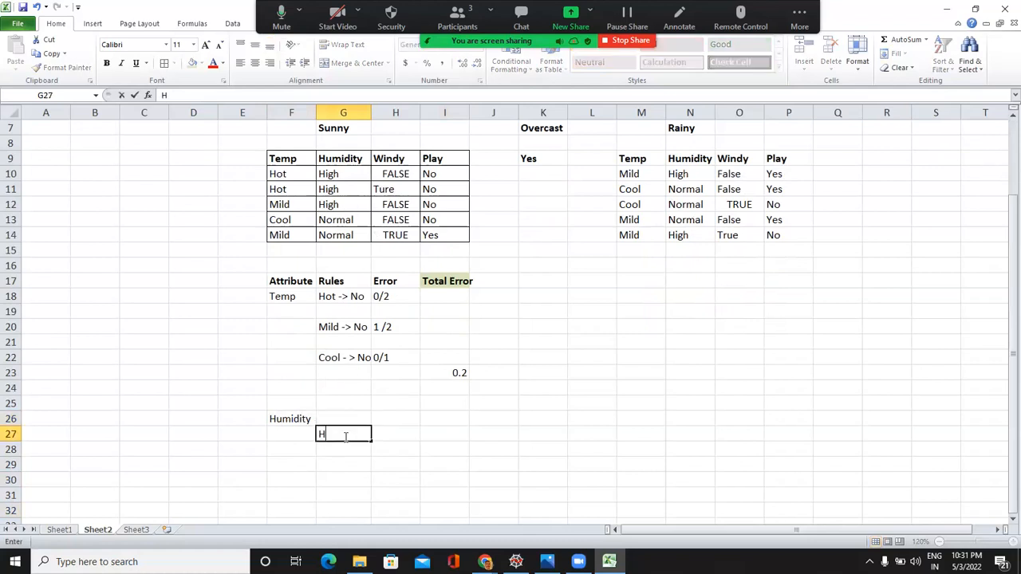
pyautogui.press('BackSpace')
pyautogui.press('BackSpace')
pyautogui.press('BackSpace')
pyautogui.write('igh ->')
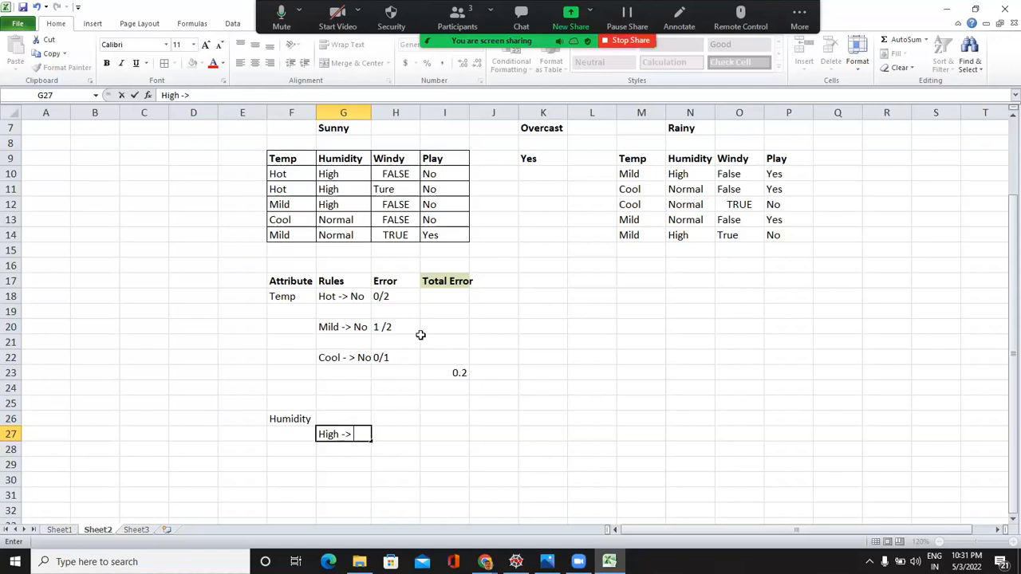
pyautogui.write('No')
pyautogui.press('Tab')
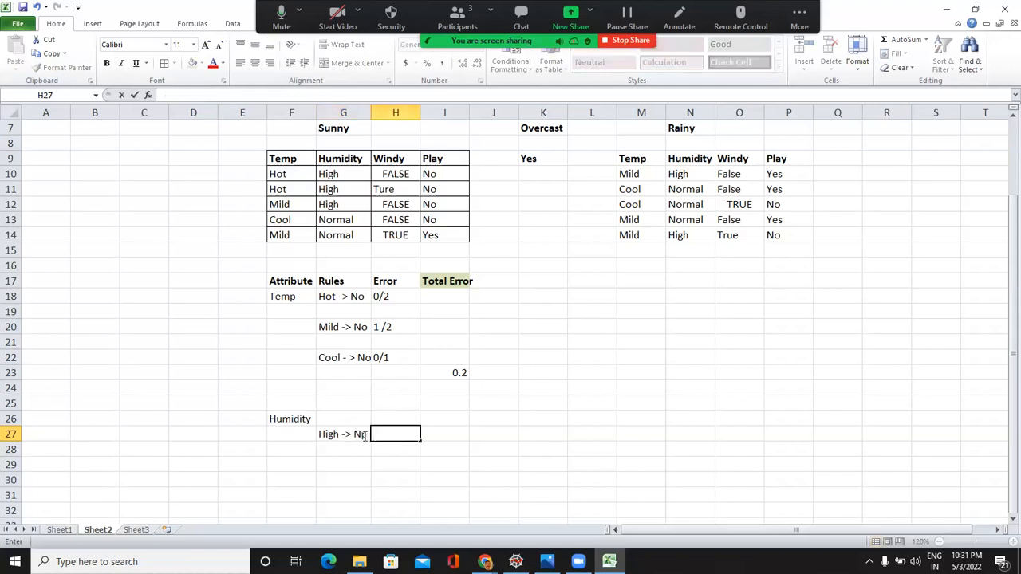
pyautogui.doubleClick(367, 434)
pyautogui.press('BackSpace')
pyautogui.write('o')
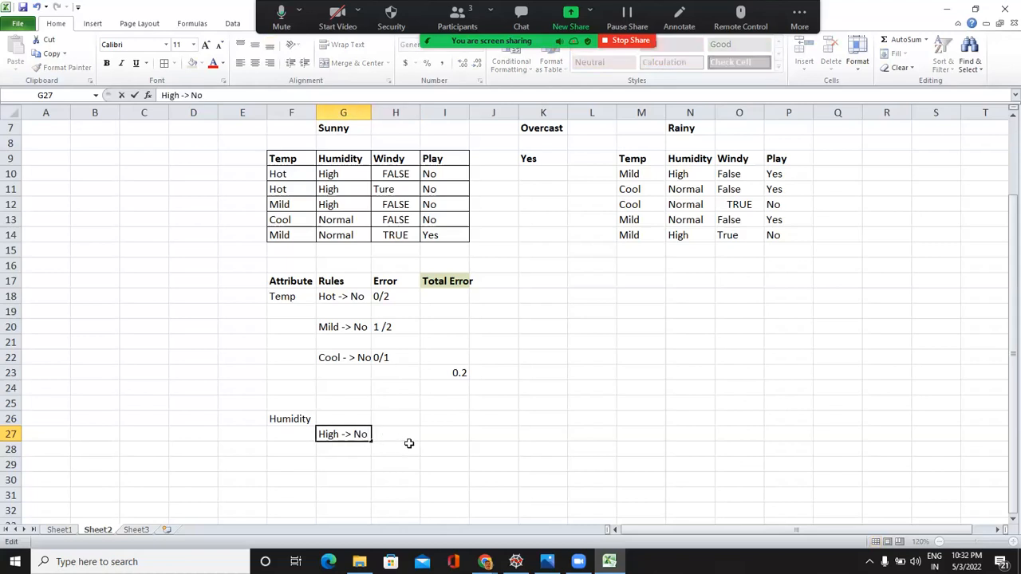
# Enter the error 0/3 for the High rule in H27
pyautogui.click(409, 441)
pyautogui.write('0/3')
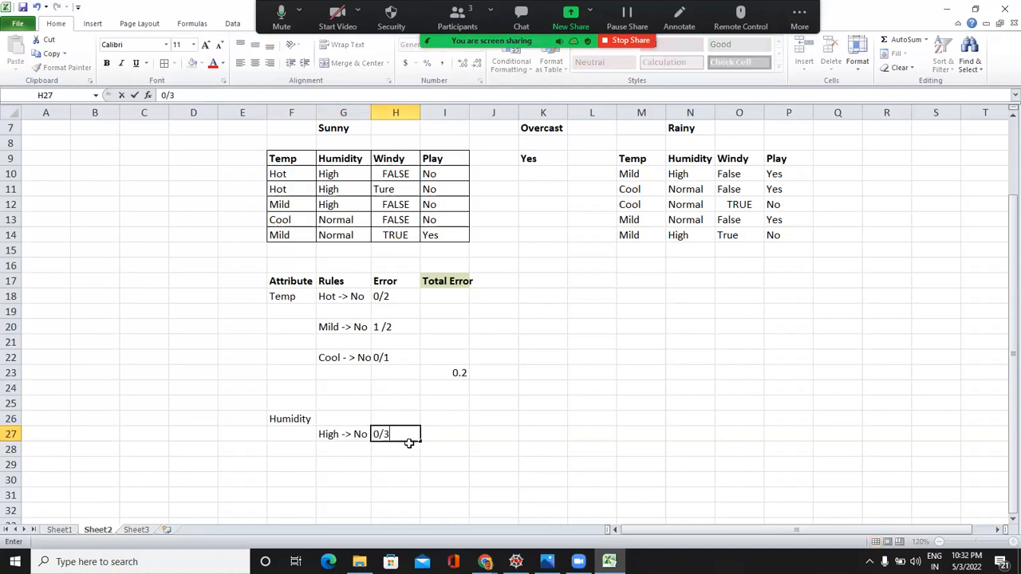
pyautogui.press('Return')
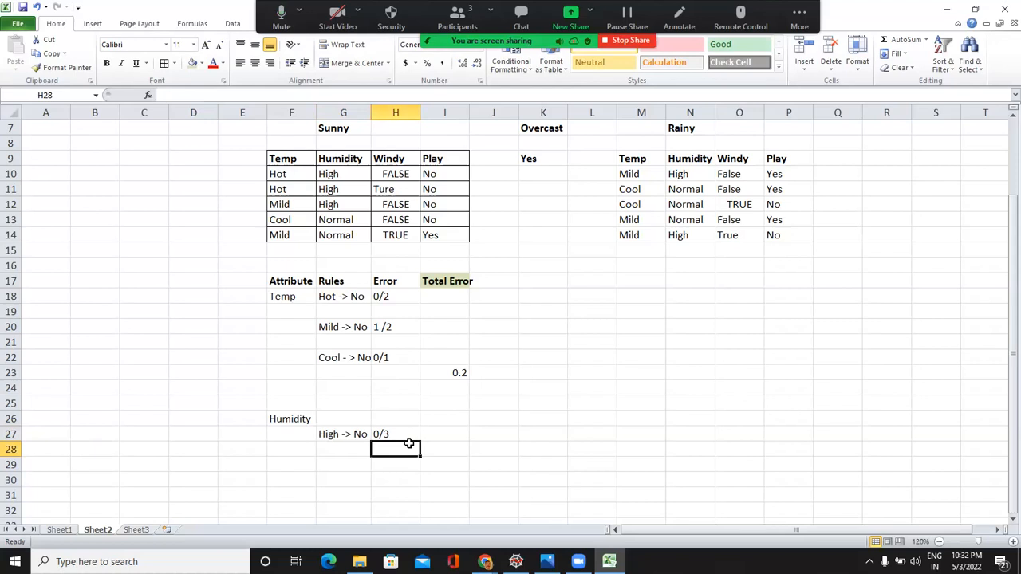
# Enter the Humidity rule Normal -> Yes together with its 1/2 error in G29
pyautogui.click(331, 463)
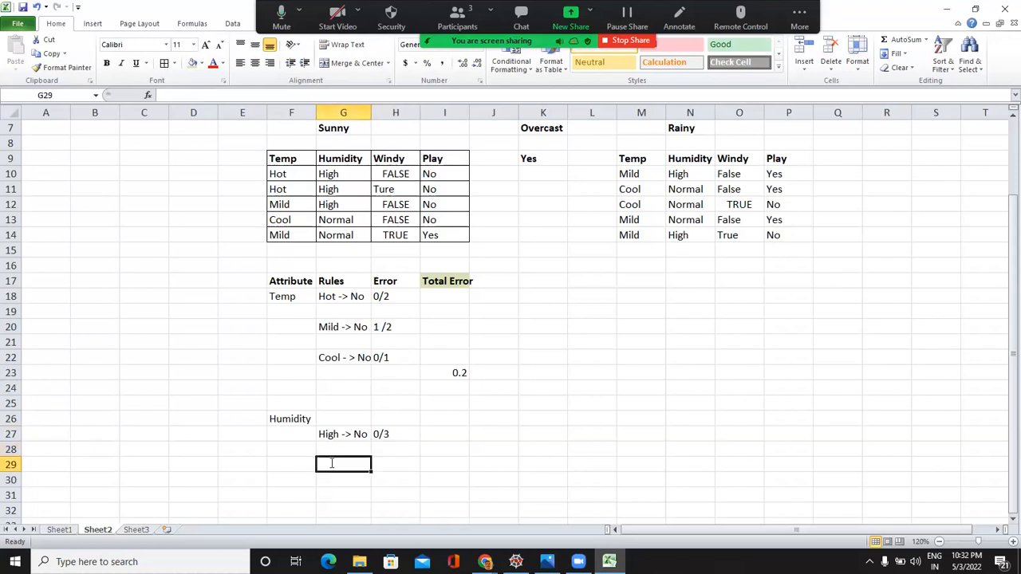
pyautogui.write('Normal -')
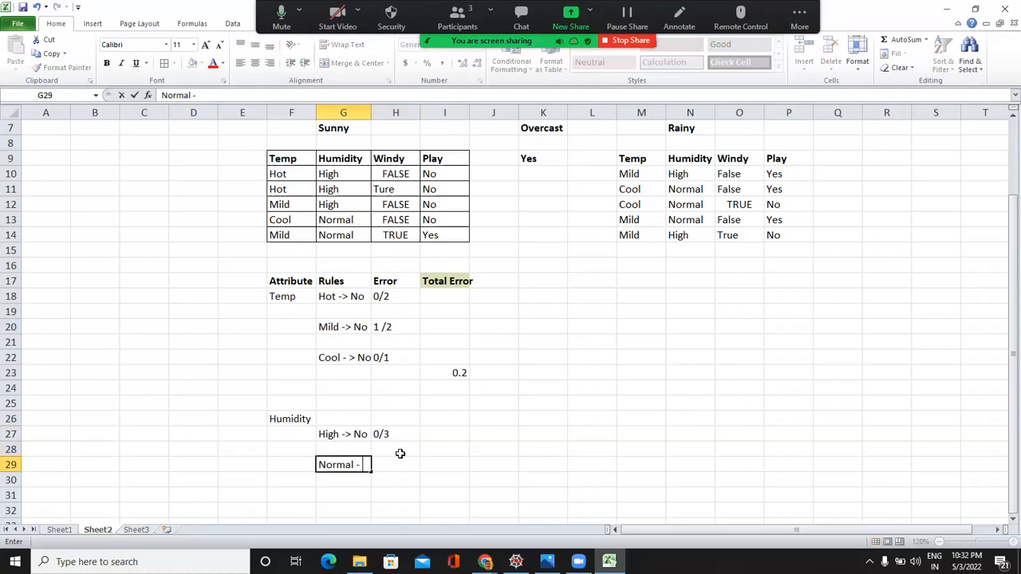
pyautogui.write('Yes')
pyautogui.click(362, 465)
pyautogui.write('>')
pyautogui.write('/2')
pyautogui.press('Return')
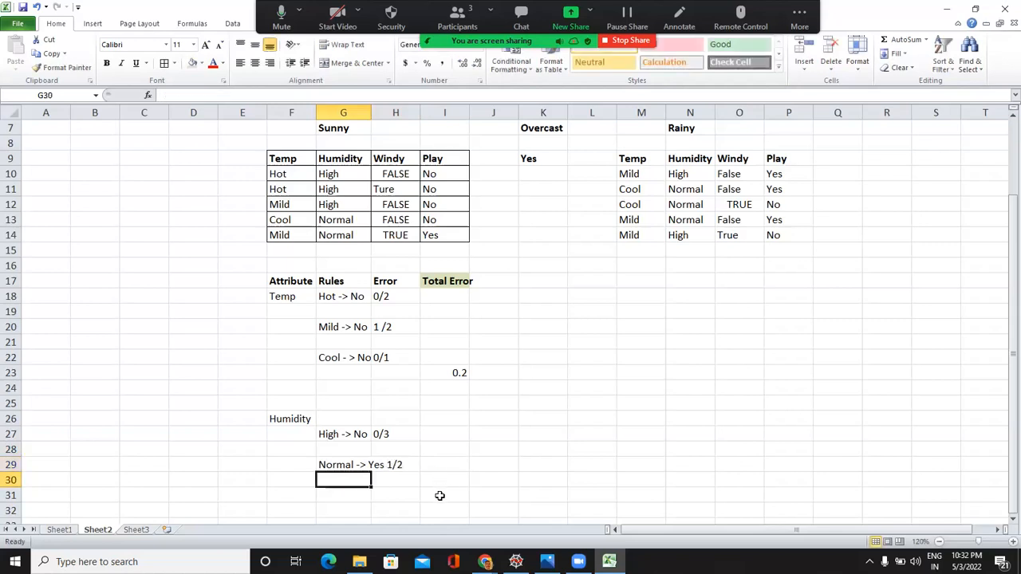
# Autofit column G to its contents and move the 1/2 error out of G29 into H29
pyautogui.click(439, 496)
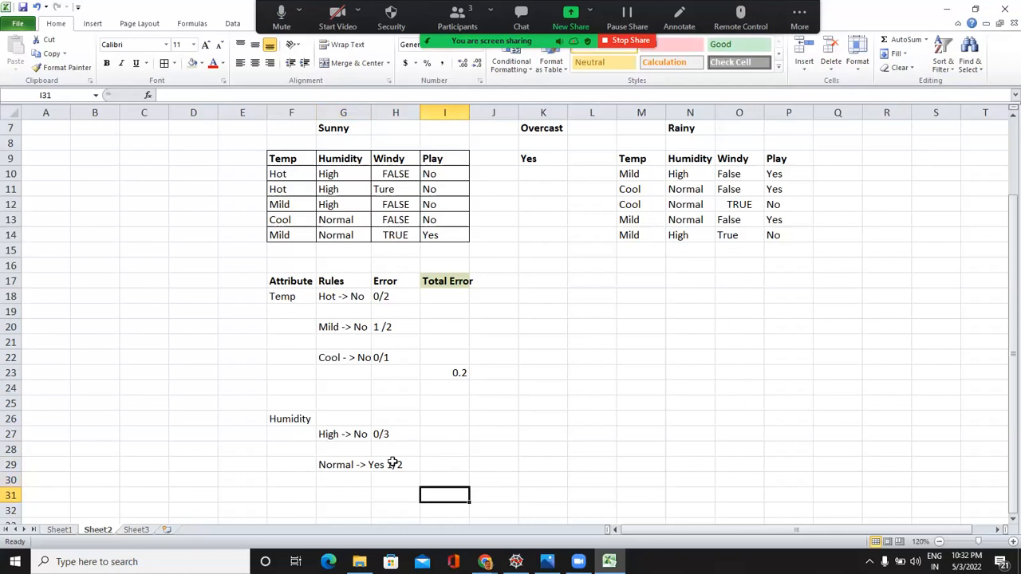
pyautogui.doubleClick(371, 112)
pyautogui.click(403, 466)
pyautogui.click(436, 468)
pyautogui.write('1/2')
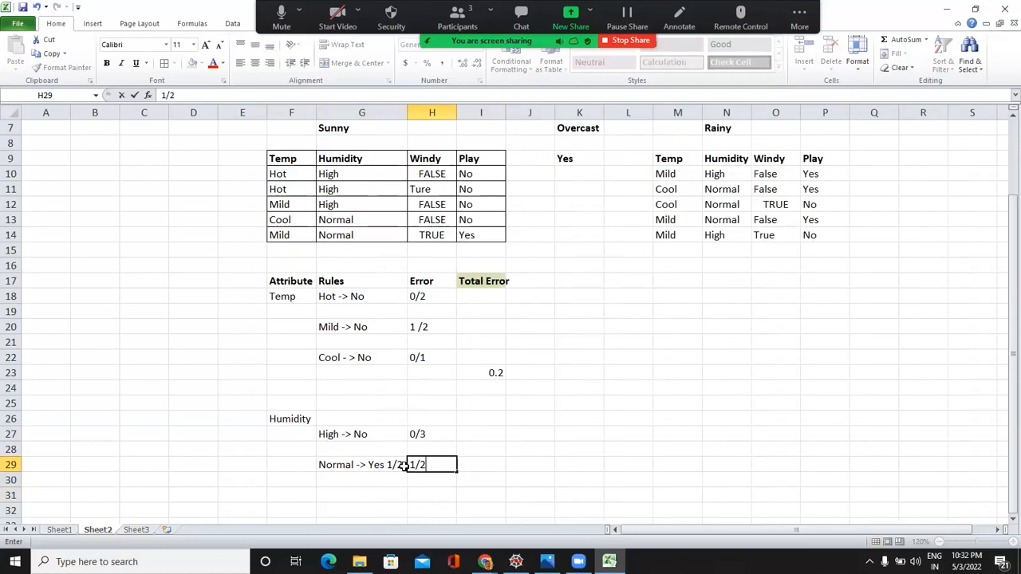
pyautogui.doubleClick(403, 467)
pyautogui.press('BackSpace')
pyautogui.press('BackSpace')
pyautogui.press('BackSpace')
pyautogui.click(432, 510)
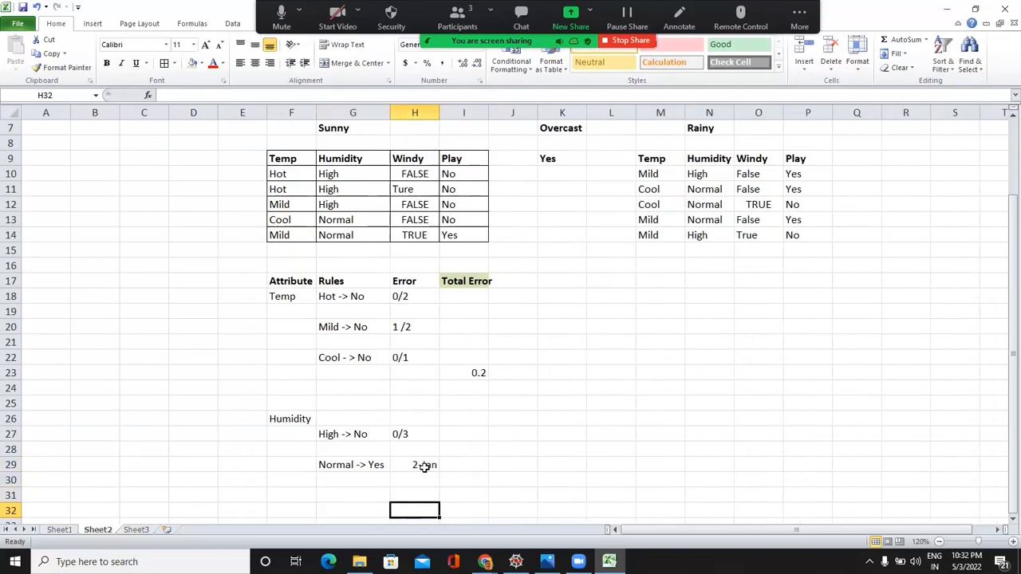
# Try to copy the cell format of H27 onto H29 and re-enter 1/2 there
pyautogui.press('Up')
pyautogui.press('Up')
pyautogui.press('Up')
pyautogui.press('Up')
pyautogui.press('Up')
pyautogui.click(64, 67)
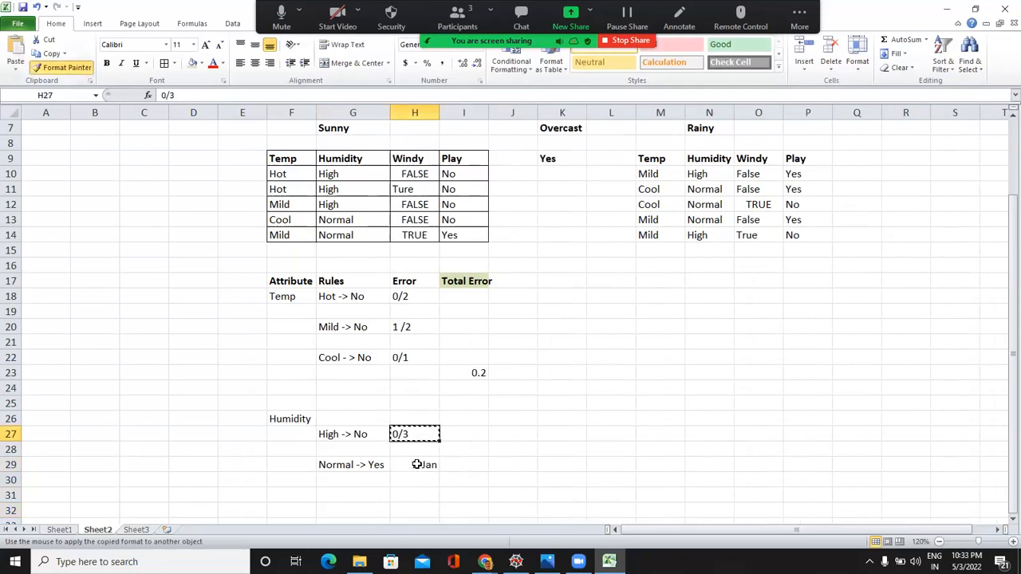
pyautogui.click(435, 468)
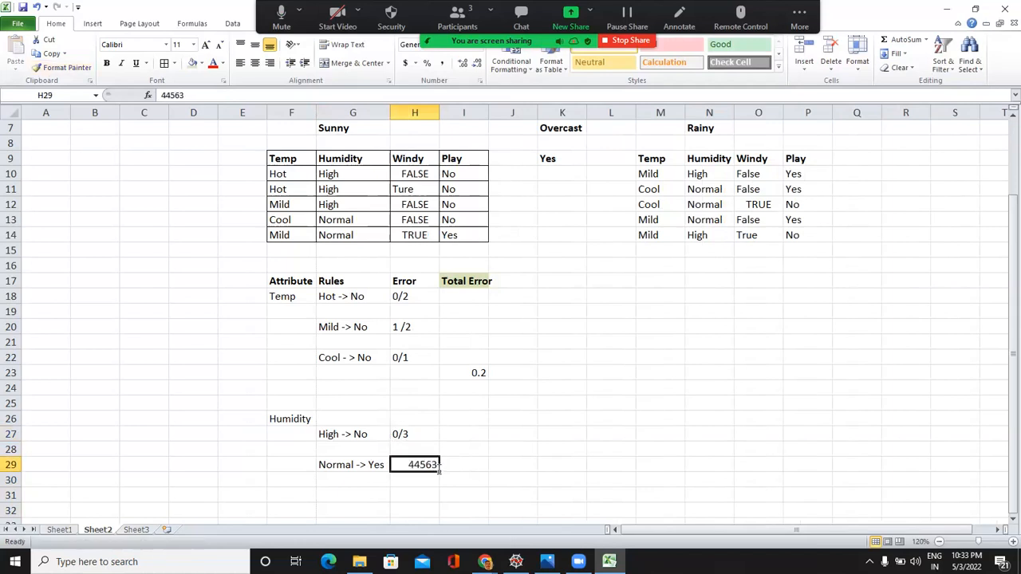
pyautogui.press('BackSpace')
pyautogui.write('1/2')
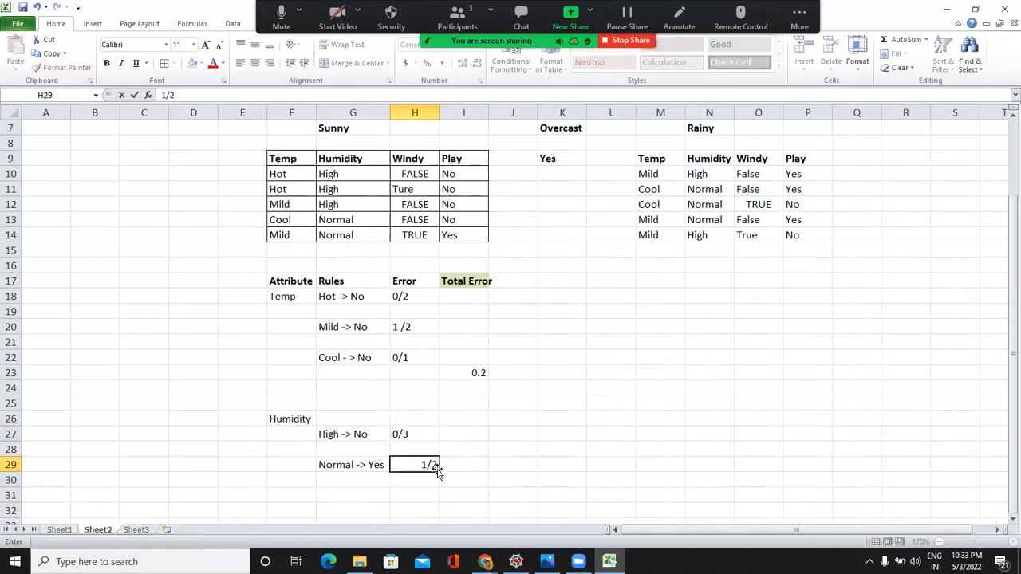
pyautogui.press('Return')
# Format cell H29 as Text and enter the error 1/2 for the Normal rule
pyautogui.click(424, 465)
pyautogui.rightClick(423, 465)
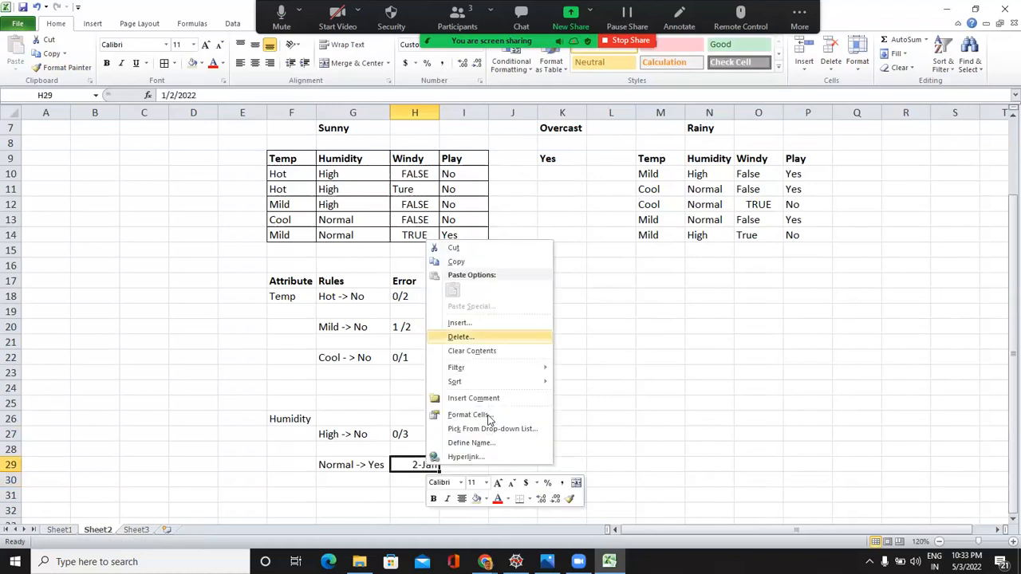
pyautogui.click(359, 387)
pyautogui.click(568, 533)
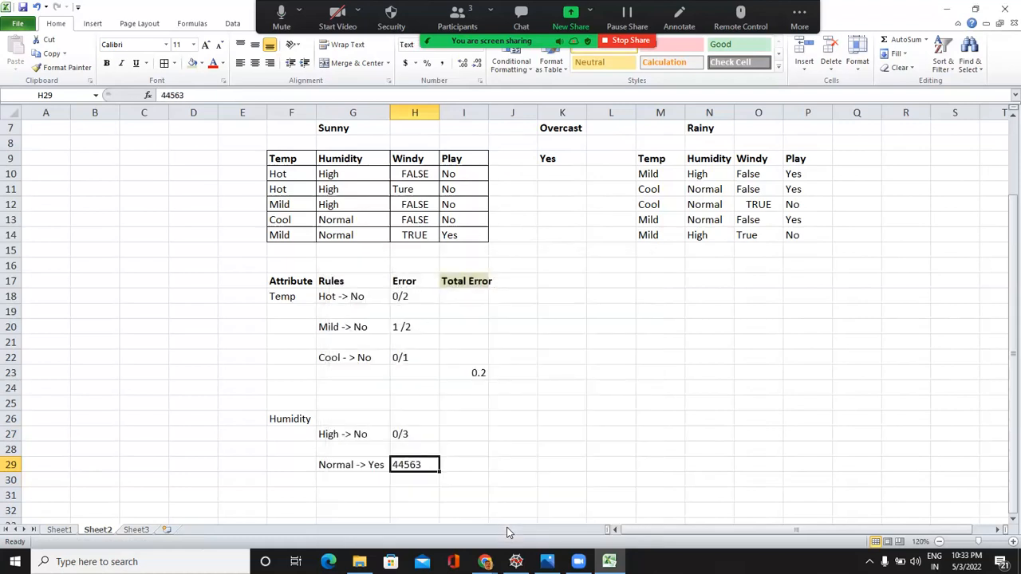
pyautogui.write('1/2')
pyautogui.press('Return')
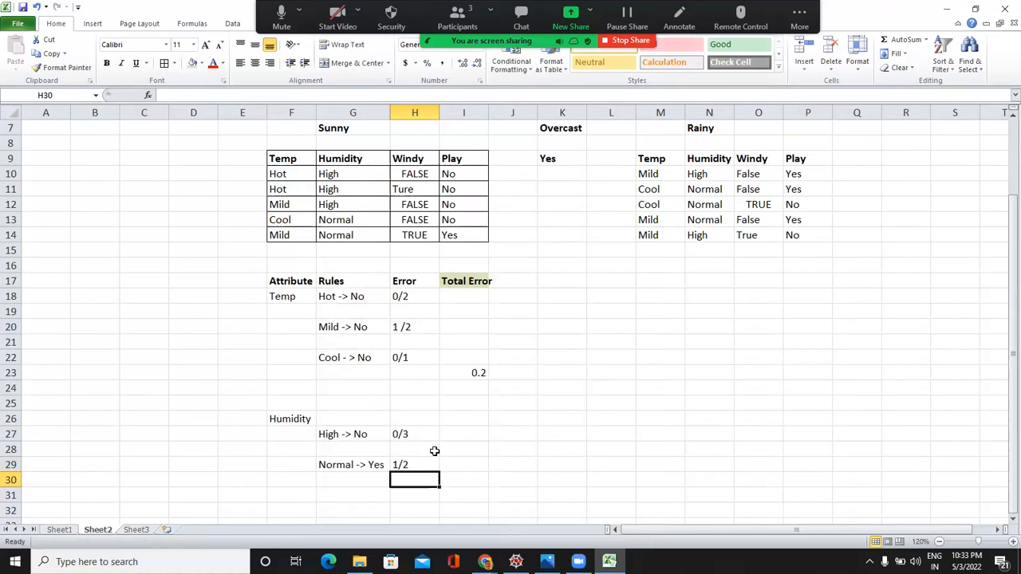
# Start entering the Humidity total error in I31 with 1/
pyautogui.click(461, 494)
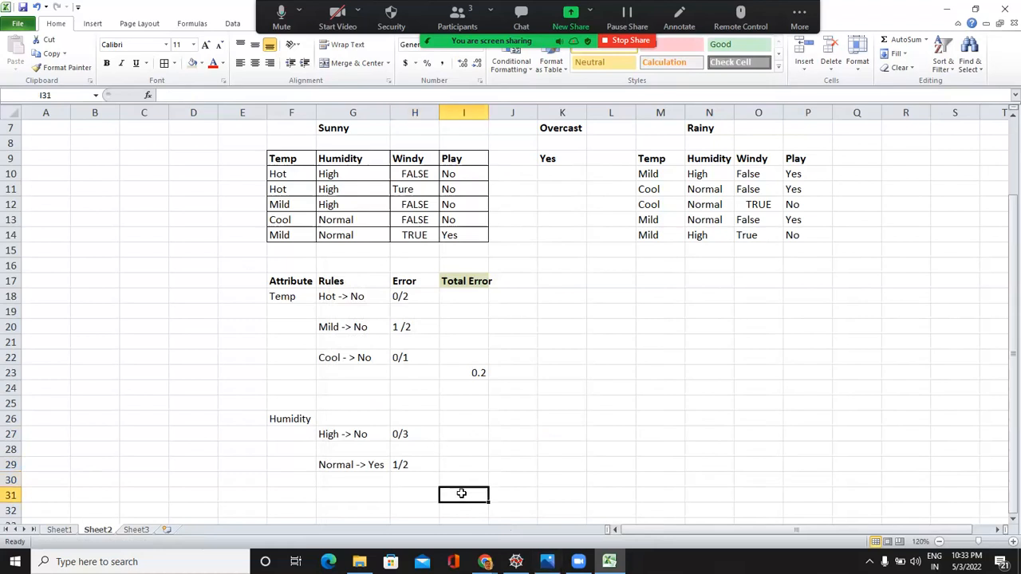
pyautogui.write('1/')
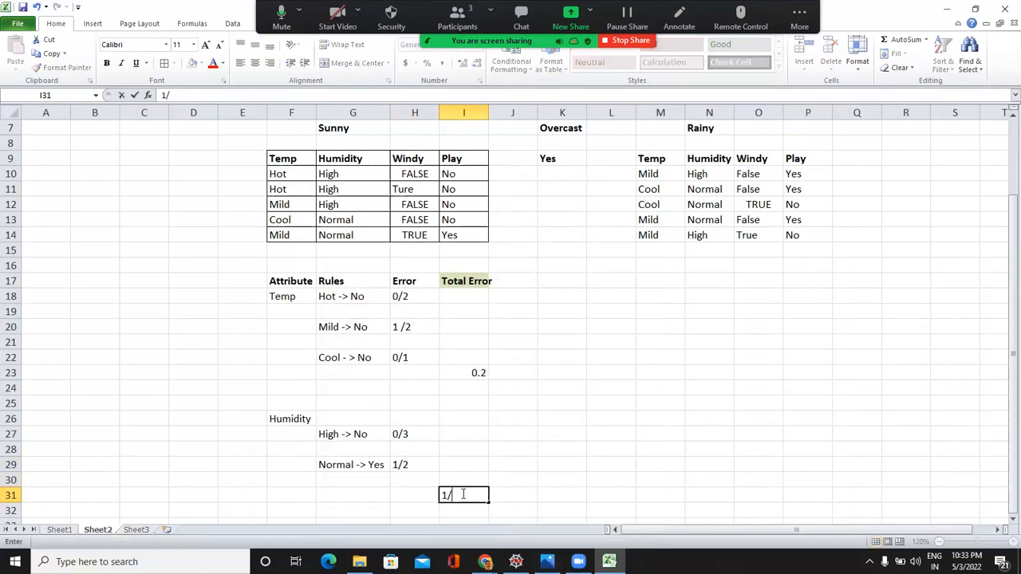
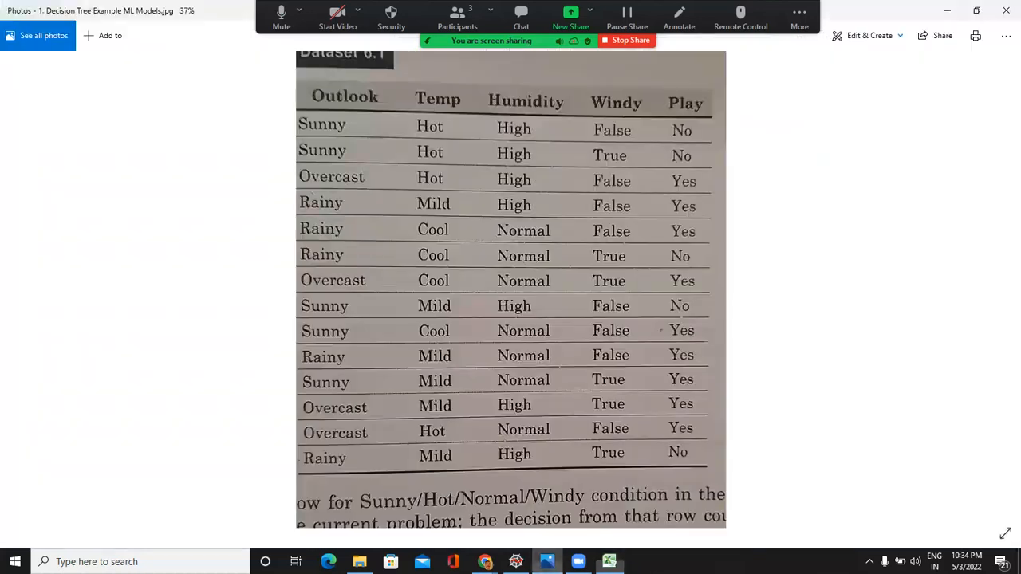
# Check the Sunny rows in the dataset image in Photos, and correct Play to Yes in I13 of the Excel worksheet
pyautogui.click(547, 562)
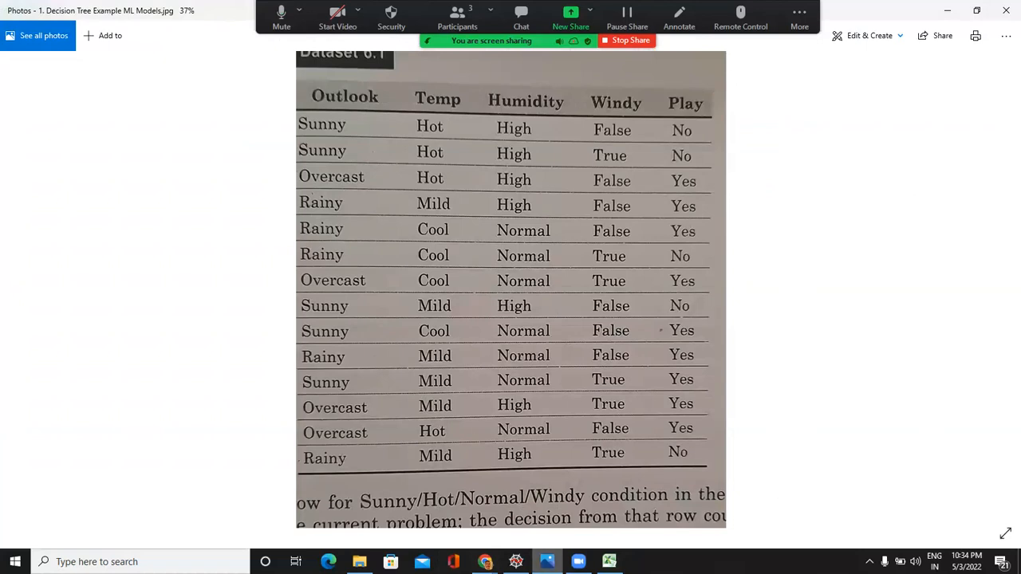
pyautogui.hotkey('alt', 'Tab')
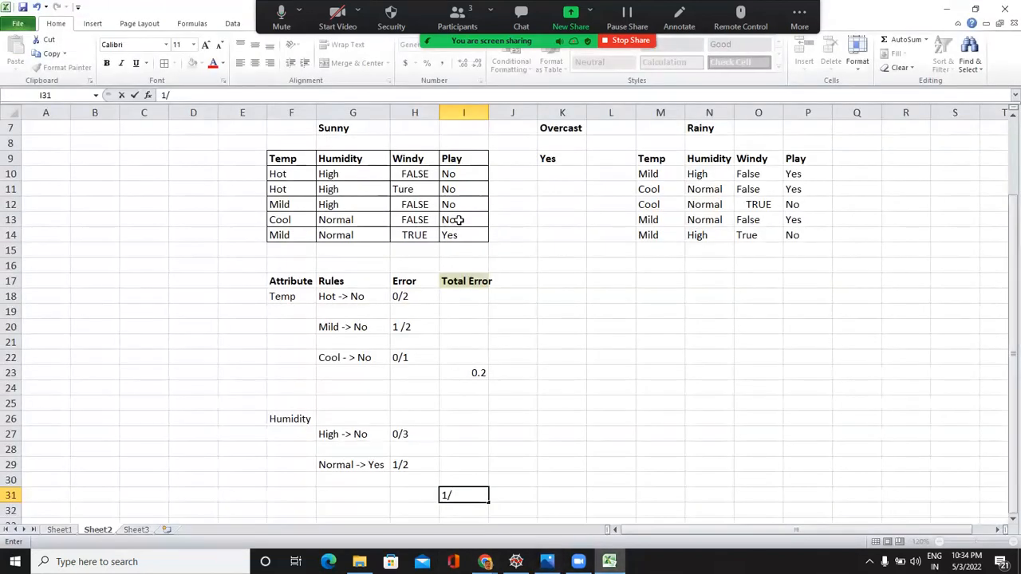
pyautogui.doubleClick(459, 220)
pyautogui.press('BackSpace')
pyautogui.press('BackSpace')
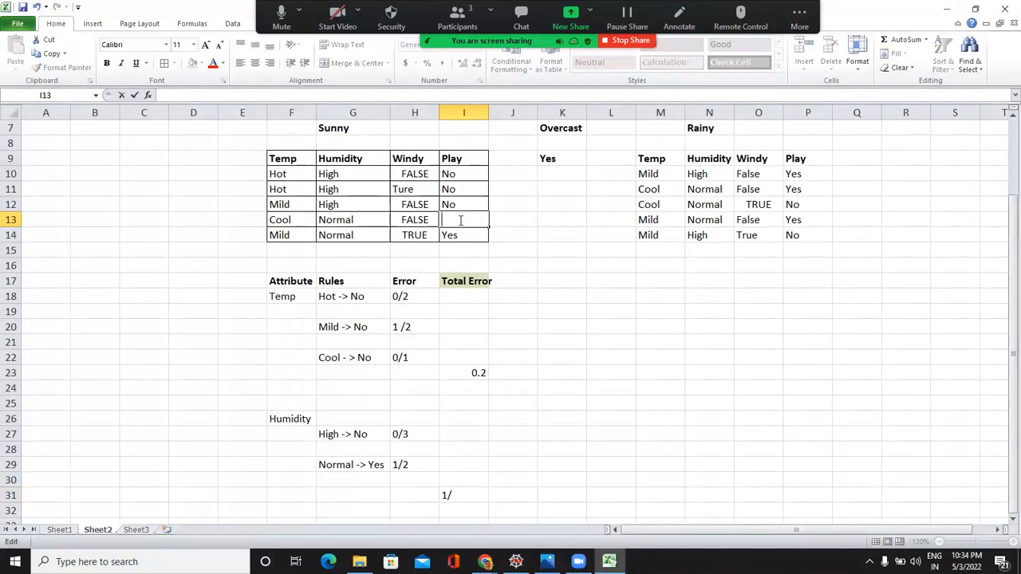
pyautogui.write('Yes')
pyautogui.click(463, 357)
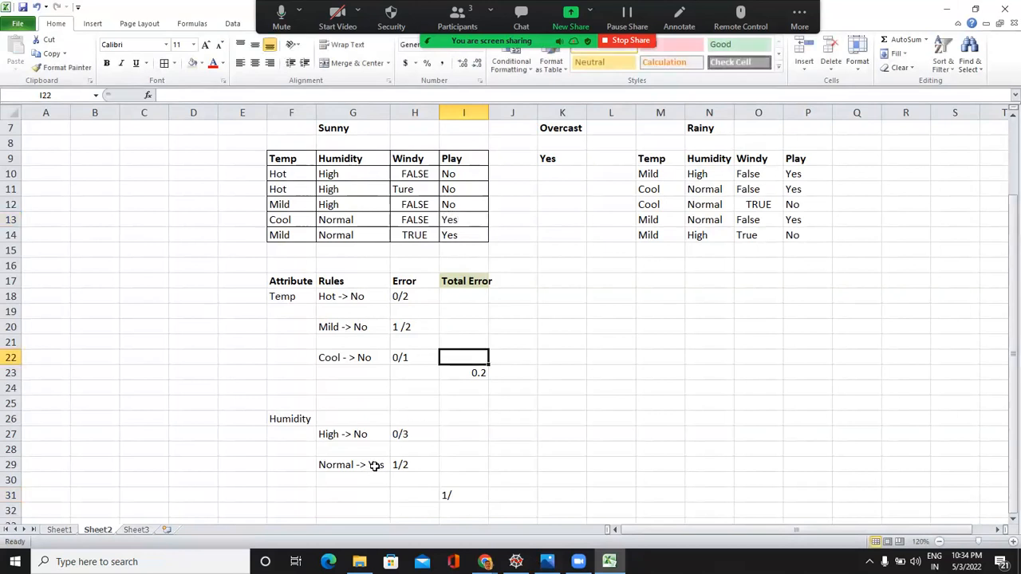
# Change the error of the Normal -> Yes rule in H29 to 0/2
pyautogui.click(387, 465)
pyautogui.doubleClick(396, 465)
pyautogui.press('BackSpace')
pyautogui.write('0')
pyautogui.press('Return')
# Replace the entry in I31 with the Humidity total error formula =0/5
pyautogui.doubleClick(451, 496)
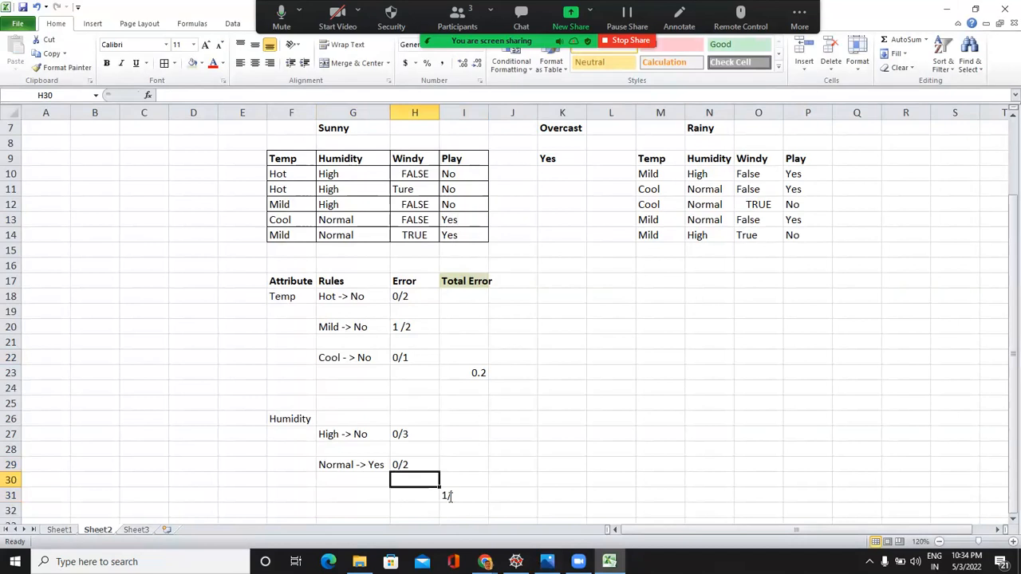
pyautogui.doubleClick(449, 495)
pyautogui.press('BackSpace')
pyautogui.write('0')
pyautogui.press('BackSpace')
pyautogui.press('BackSpace')
pyautogui.write('=')
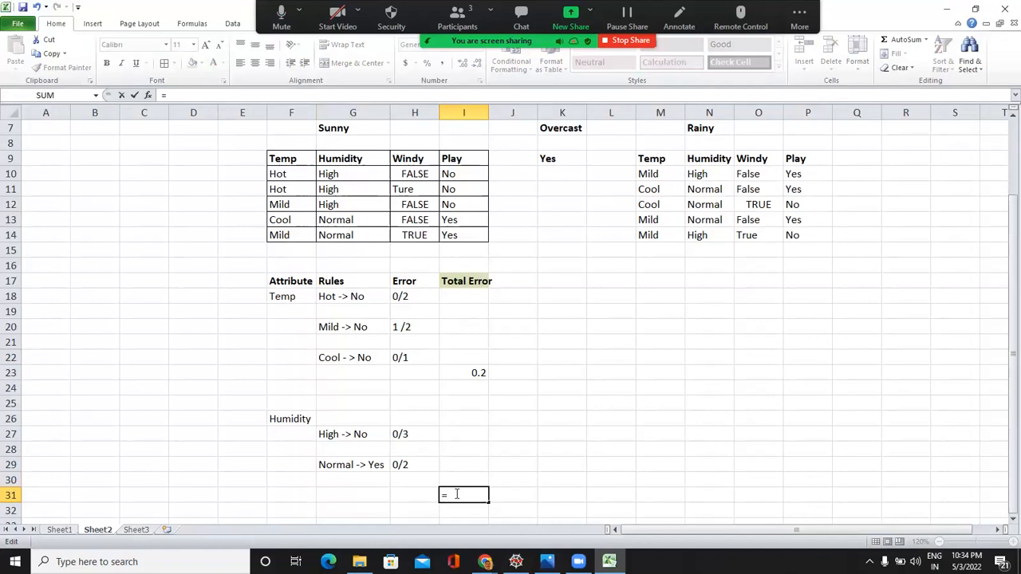
pyautogui.write('0/5')
pyautogui.press('Return')
pyautogui.press('Return')
pyautogui.press('Return')
pyautogui.press('Return')
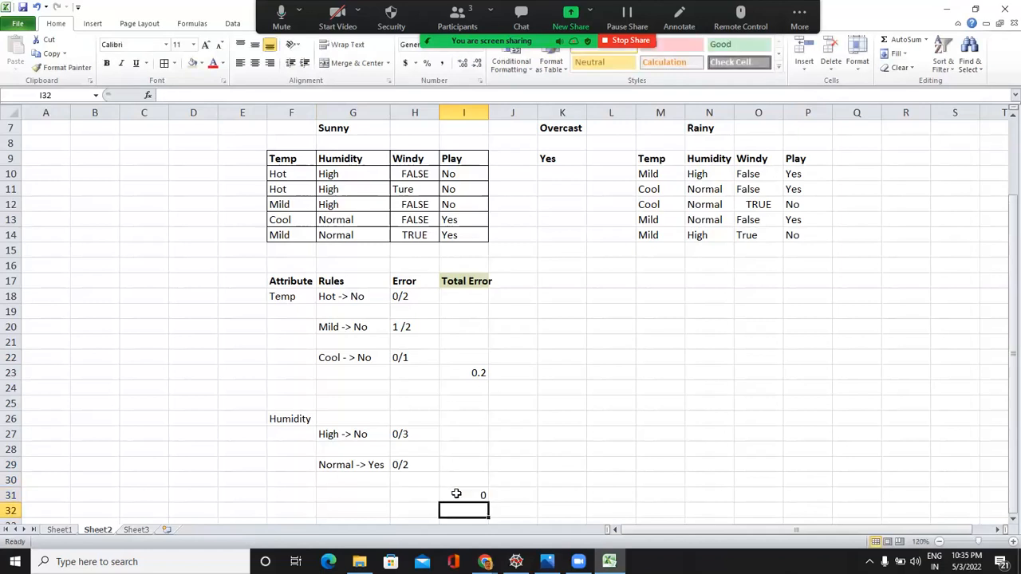
# Enter Windy as the next attribute in F34, below the Humidity rules
pyautogui.press('Up')
pyautogui.press('Up')
pyautogui.press('Up')
pyautogui.press('Up')
pyautogui.press('Up')
pyautogui.press('Up')
pyautogui.press('Up')
pyautogui.press('Up')
pyautogui.press('Up')
pyautogui.press('Up')
pyautogui.press('Up')
pyautogui.press('Up')
pyautogui.press('Up')
pyautogui.press('Up')
pyautogui.press('Up')
pyautogui.press('Up')
pyautogui.press('Up')
pyautogui.press('Up')
pyautogui.press('Up')
pyautogui.press('Up')
pyautogui.press('Up')
pyautogui.press('Up')
pyautogui.press('Up')
pyautogui.press('Up')
pyautogui.press('Up')
pyautogui.press('Up')
pyautogui.press('Up')
pyautogui.press('Down')
pyautogui.press('Down')
pyautogui.press('Down')
pyautogui.press('Down')
pyautogui.press('Down')
pyautogui.press('Down')
pyautogui.press('Down')
pyautogui.press('Down')
pyautogui.press('Down')
pyautogui.press('Down')
pyautogui.press('Down')
pyautogui.press('Down')
pyautogui.press('Down')
pyautogui.press('Down')
pyautogui.press('Down')
pyautogui.press('Down')
pyautogui.press('Down')
pyautogui.press('Down')
pyautogui.press('Down')
pyautogui.press('Down')
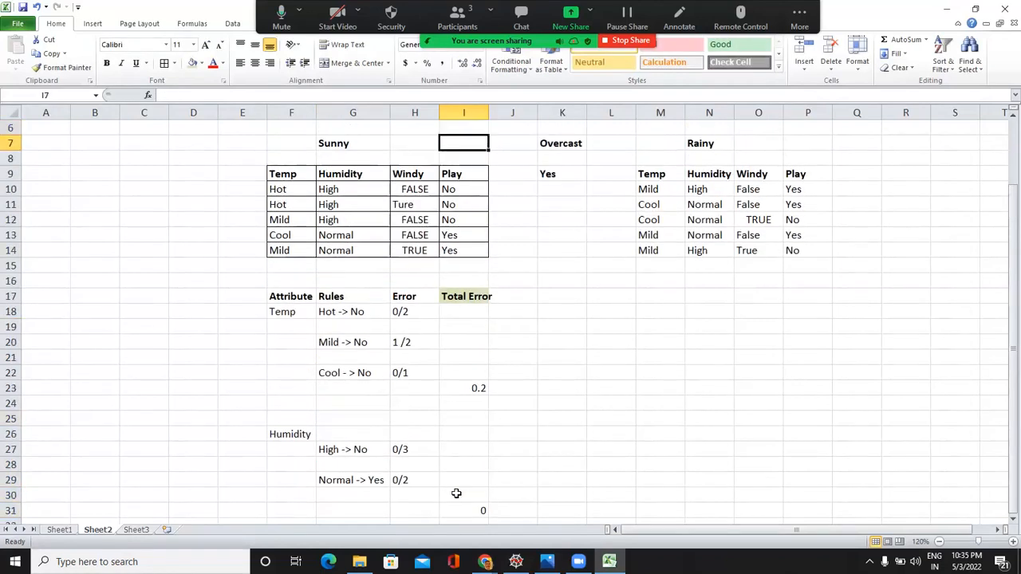
pyautogui.press('Down')
pyautogui.press('Down')
pyautogui.press('Down')
pyautogui.press('Down')
pyautogui.press('Down')
pyautogui.press('Down')
pyautogui.press('Down')
pyautogui.press('Down')
pyautogui.press('Down')
pyautogui.press('Down')
pyautogui.press('Down')
pyautogui.press('Up')
pyautogui.press('Up')
pyautogui.press('Up')
pyautogui.press('Up')
pyautogui.press('Left')
pyautogui.press('Left')
pyautogui.press('Left')
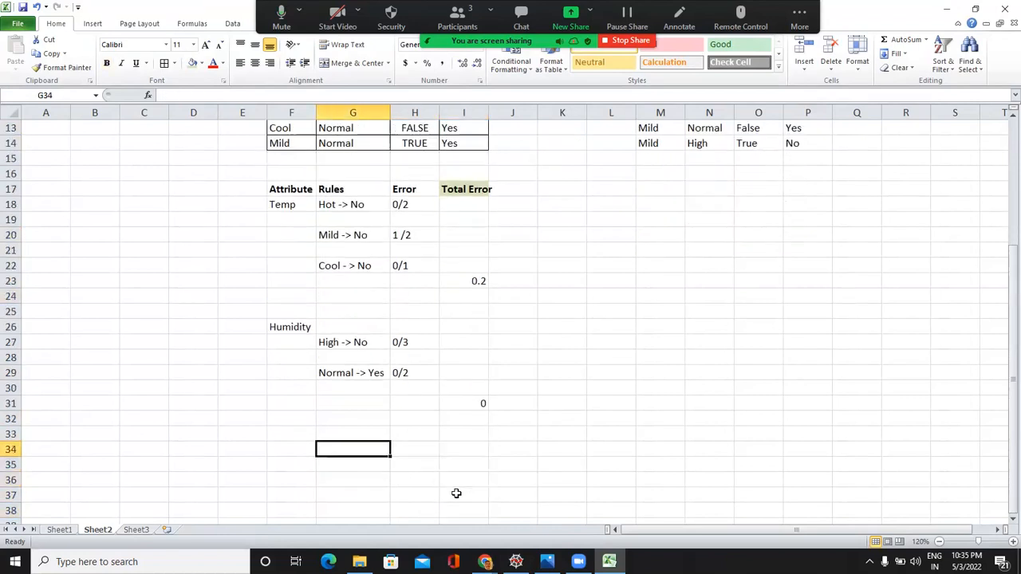
pyautogui.write('Windy')
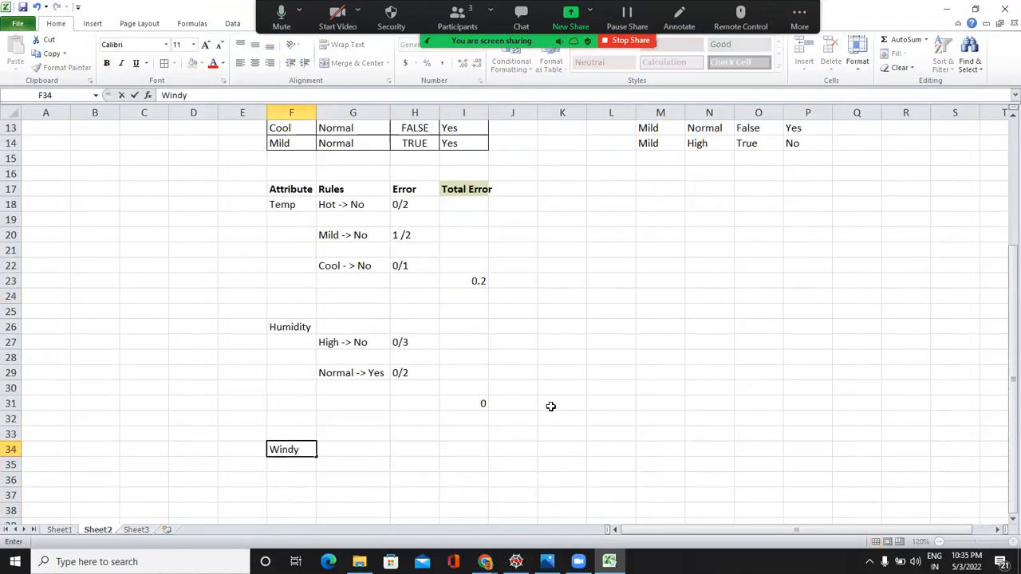
pyautogui.press('Tab')
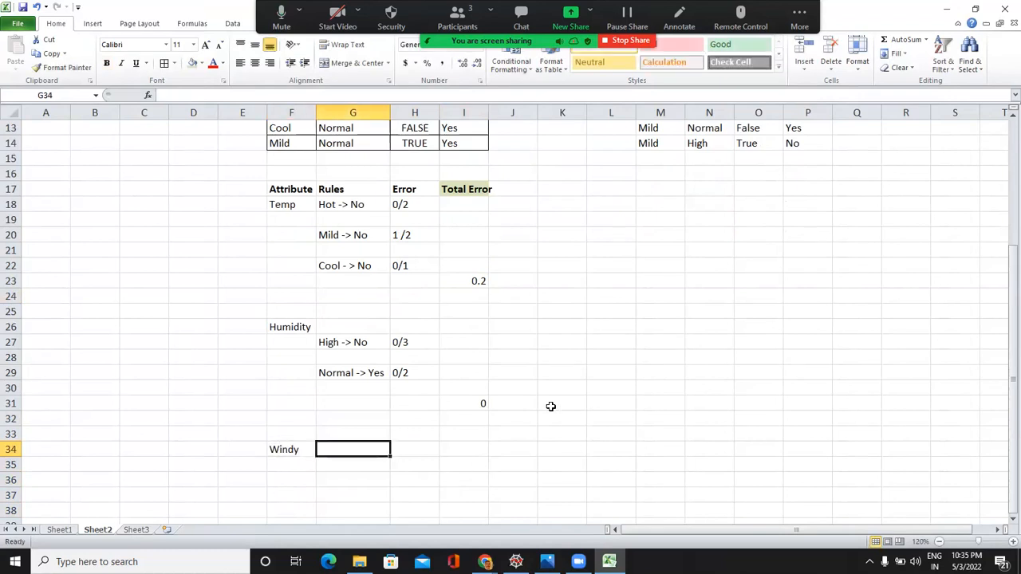
# Examine the Windy and Play values in the Sunny table to work out the Windy rules
pyautogui.click(550, 406)
pyautogui.press('Up')
pyautogui.press('Up')
pyautogui.press('Up')
pyautogui.press('Up')
pyautogui.press('Up')
pyautogui.press('Up')
pyautogui.press('Up')
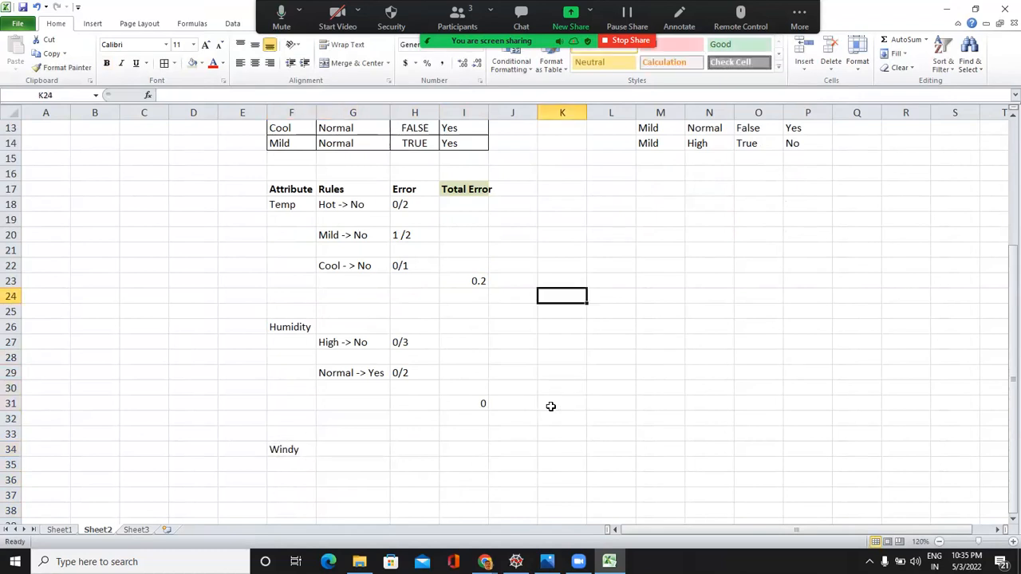
pyautogui.press('Up')
pyautogui.press('Up')
pyautogui.press('Up')
pyautogui.press('Up')
pyautogui.press('Up')
pyautogui.press('Up')
pyautogui.press('Up')
pyautogui.press('Up')
pyautogui.press('Up')
pyautogui.press('Up')
pyautogui.press('Up')
pyautogui.press('Up')
pyautogui.press('Up')
pyautogui.press('Up')
pyautogui.press('Up')
pyautogui.press('Up')
pyautogui.press('Up')
pyautogui.press('Up')
pyautogui.press('Down')
pyautogui.press('Down')
pyautogui.press('Down')
pyautogui.press('Down')
pyautogui.press('Down')
pyautogui.press('Down')
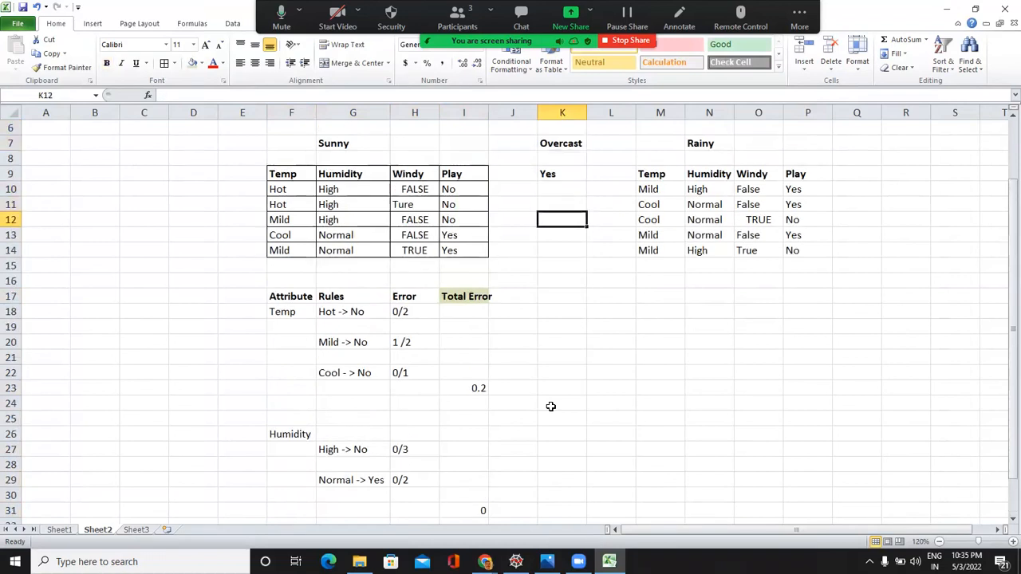
# Enter the first Windy rule, False -> No, in G35, based on the Sunny table's Windy and Play values
pyautogui.press('Down')
pyautogui.press('Down')
pyautogui.press('Down')
pyautogui.press('Down')
pyautogui.press('Down')
pyautogui.press('Down')
pyautogui.press('Down')
pyautogui.press('Down')
pyautogui.press('Down')
pyautogui.press('Down')
pyautogui.press('Down')
pyautogui.press('Down')
pyautogui.press('Down')
pyautogui.press('Down')
pyautogui.press('Down')
pyautogui.press('Down')
pyautogui.press('Down')
pyautogui.press('Down')
pyautogui.press('Down')
pyautogui.press('Down')
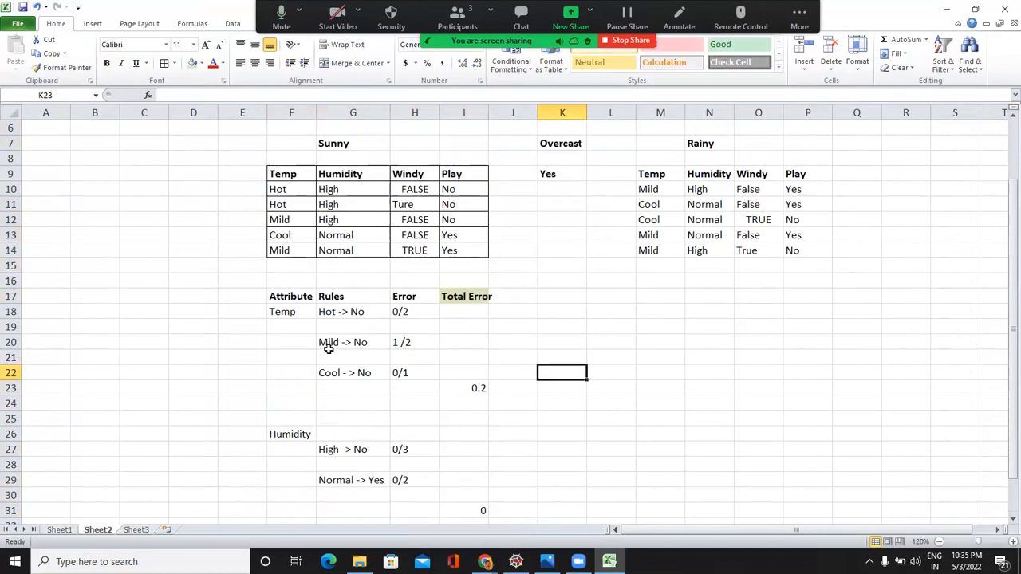
pyautogui.click(337, 419)
pyautogui.write('Flase')
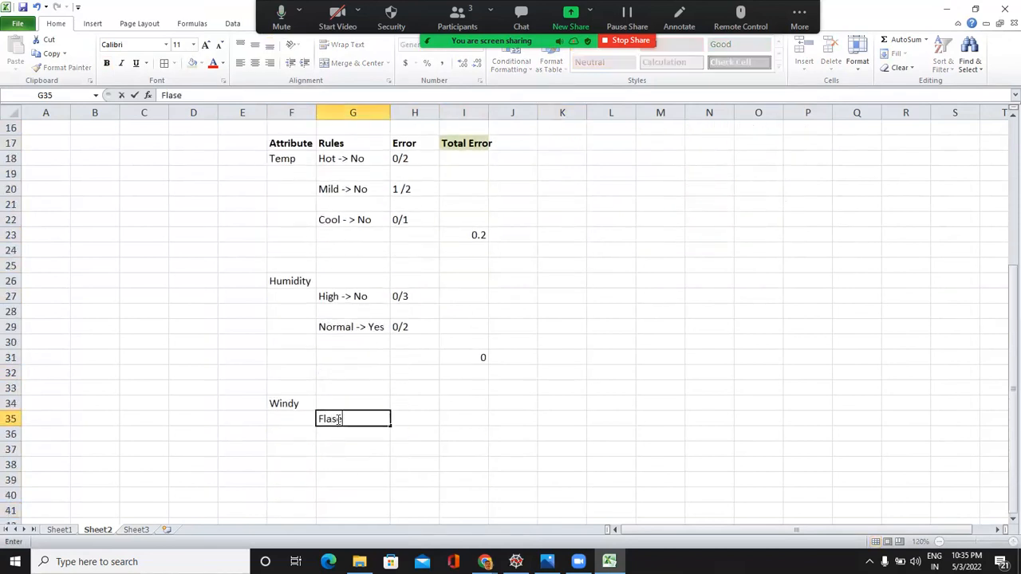
pyautogui.press('BackSpace')
pyautogui.press('BackSpace')
pyautogui.press('BackSpace')
pyautogui.press('BackSpace')
pyautogui.write('alse ->')
pyautogui.moveTo(1013, 279); pyautogui.dragTo(1006, 180)
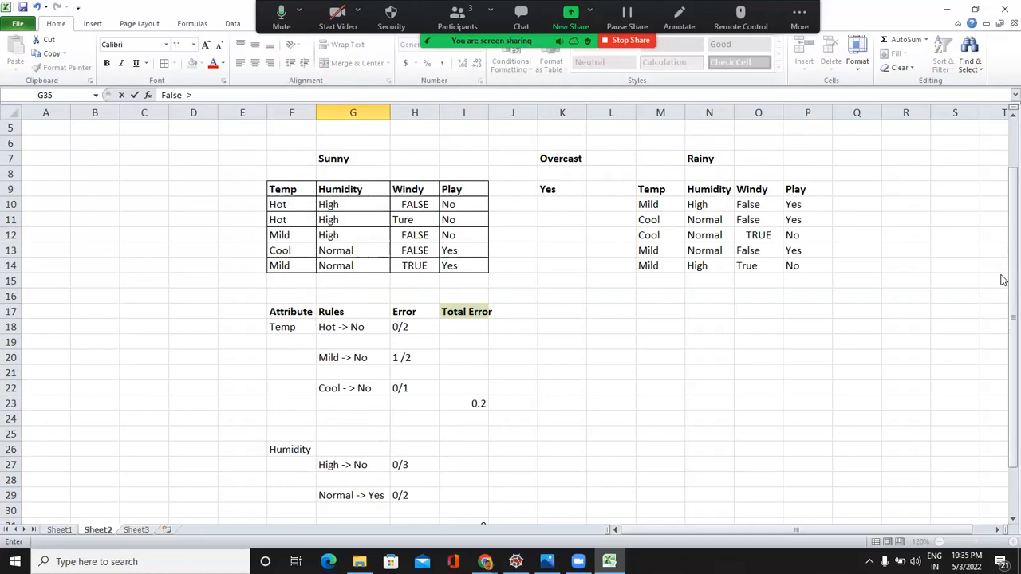
pyautogui.moveTo(1010, 277); pyautogui.dragTo(1004, 519)
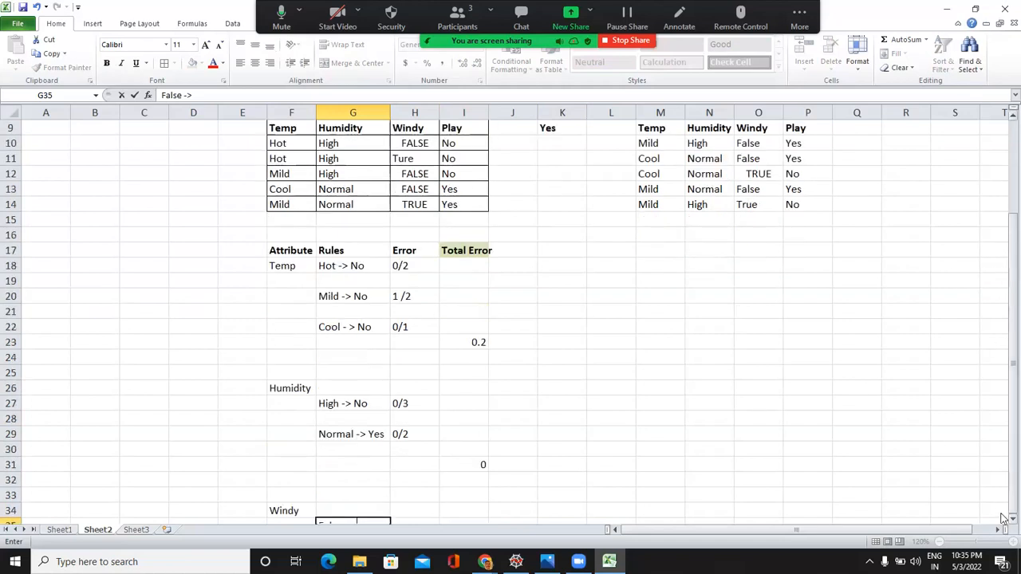
pyautogui.scroll(-2, 1003, 522)
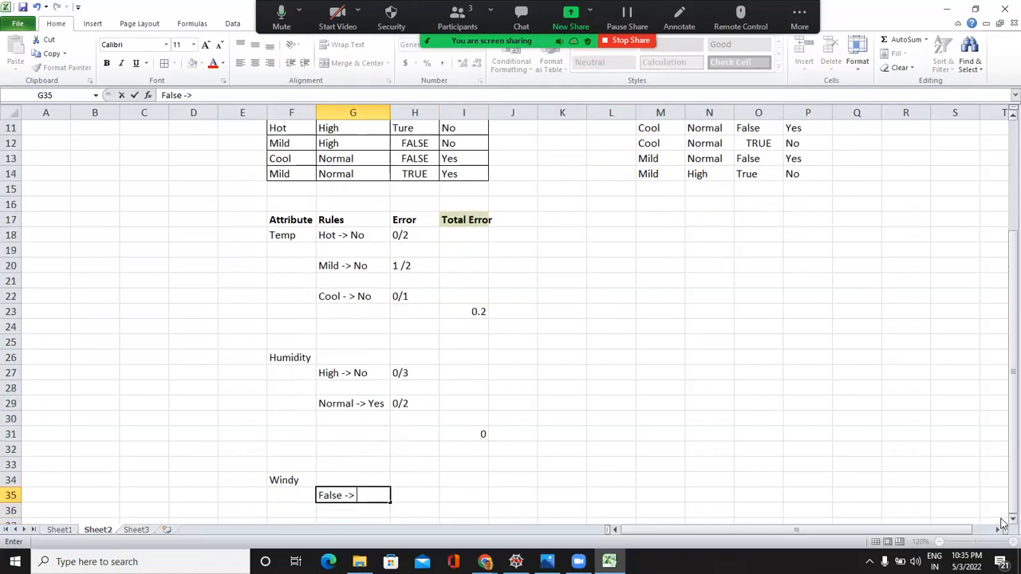
pyautogui.write('NO')
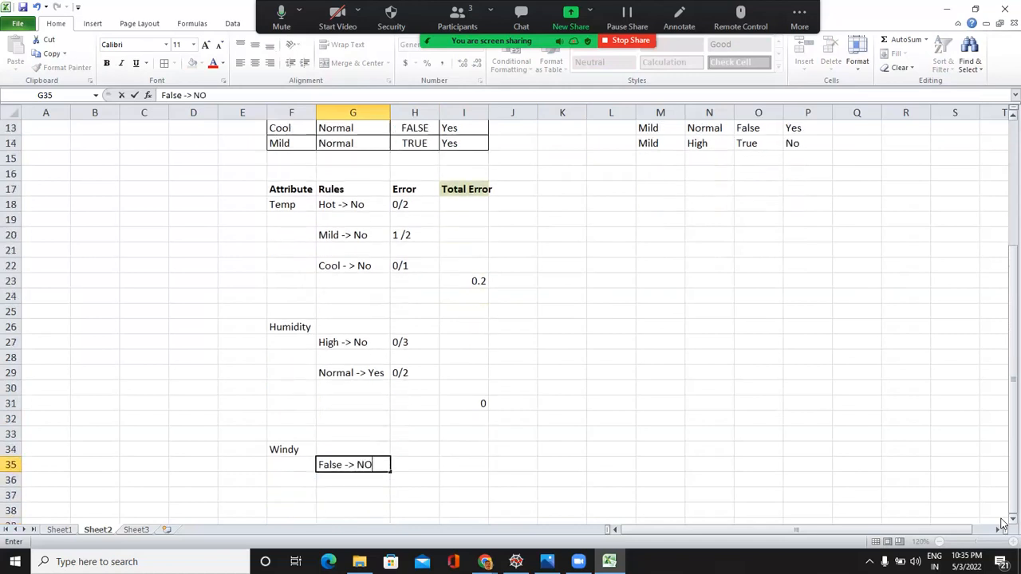
pyautogui.press('BackSpace')
pyautogui.write('0')
pyautogui.press('BackSpace')
pyautogui.write('0')
pyautogui.press('BackSpace')
pyautogui.write('o')
pyautogui.press('Tab')
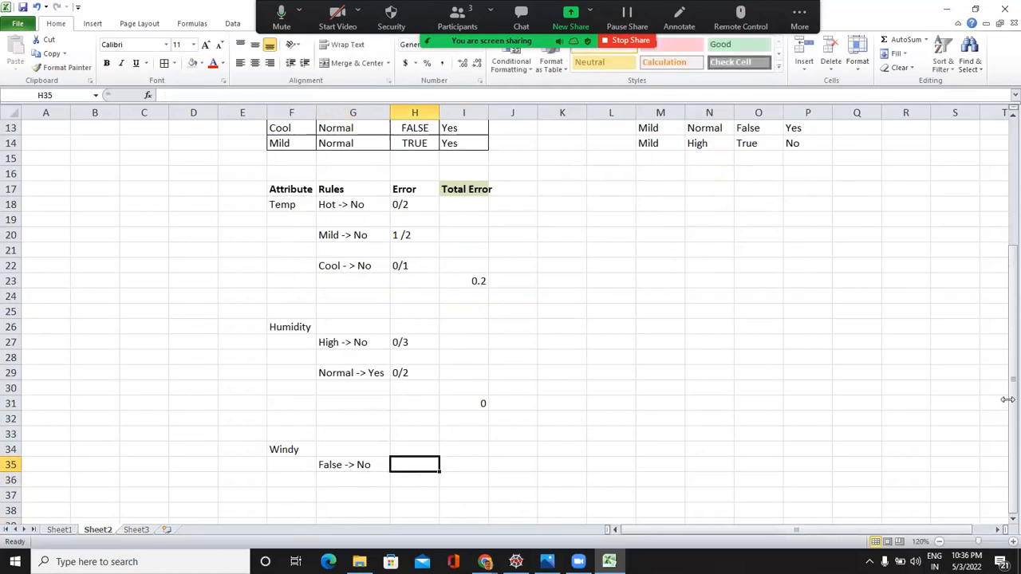
# Check the FALSE rows of the Sunny table and enter 1/3 as the False -> No error in H35
pyautogui.moveTo(1012, 303); pyautogui.dragTo(1000, 250)
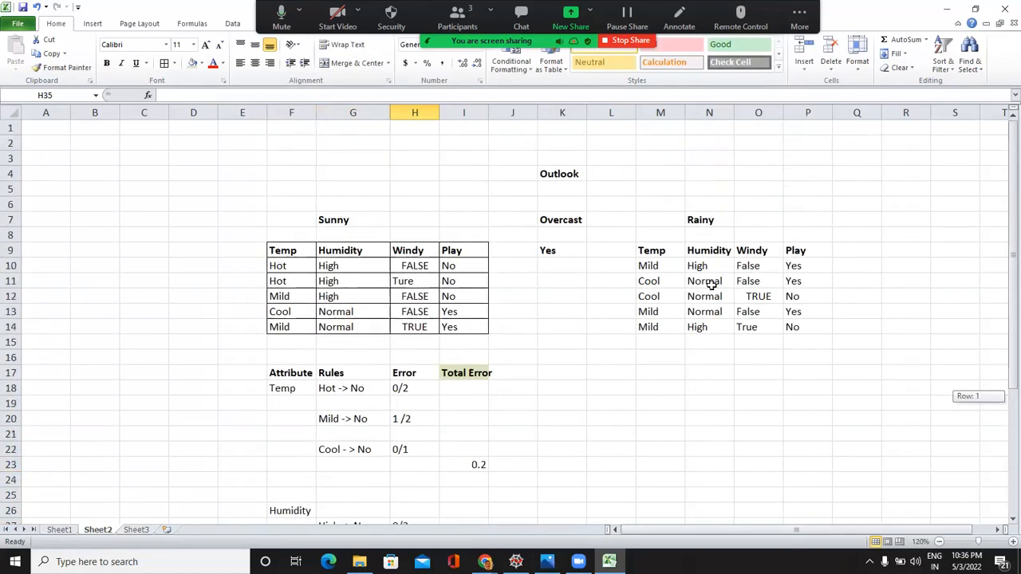
pyautogui.click(419, 313)
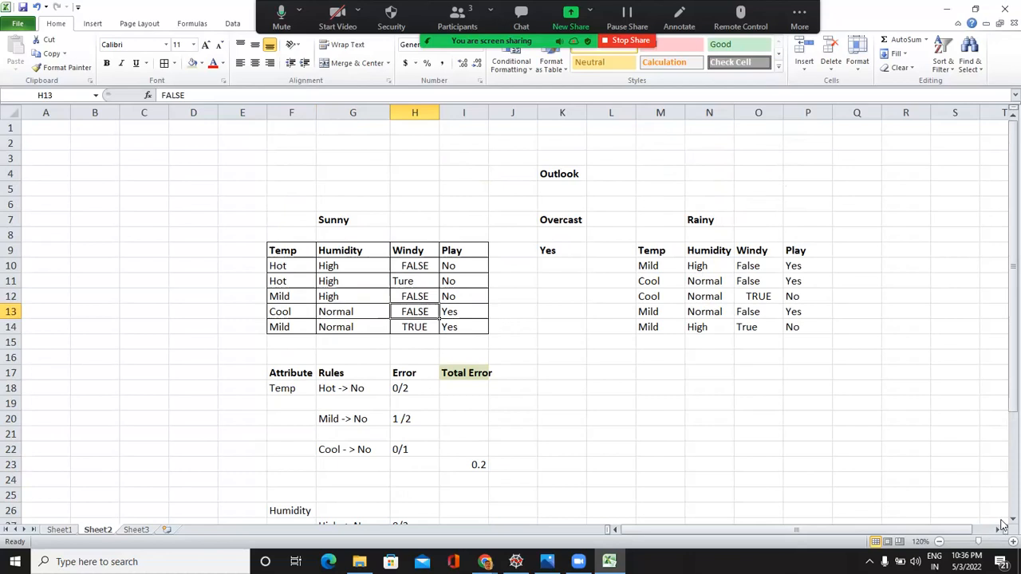
pyautogui.scroll(-3, 1003, 525)
pyautogui.scroll(-2, 634, 484)
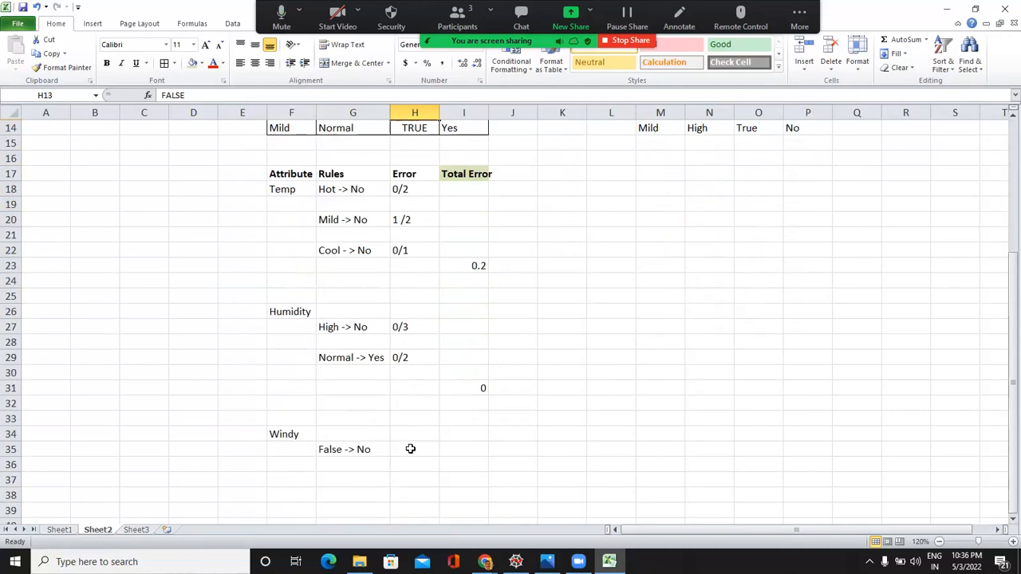
pyautogui.click(411, 449)
pyautogui.write('1/3')
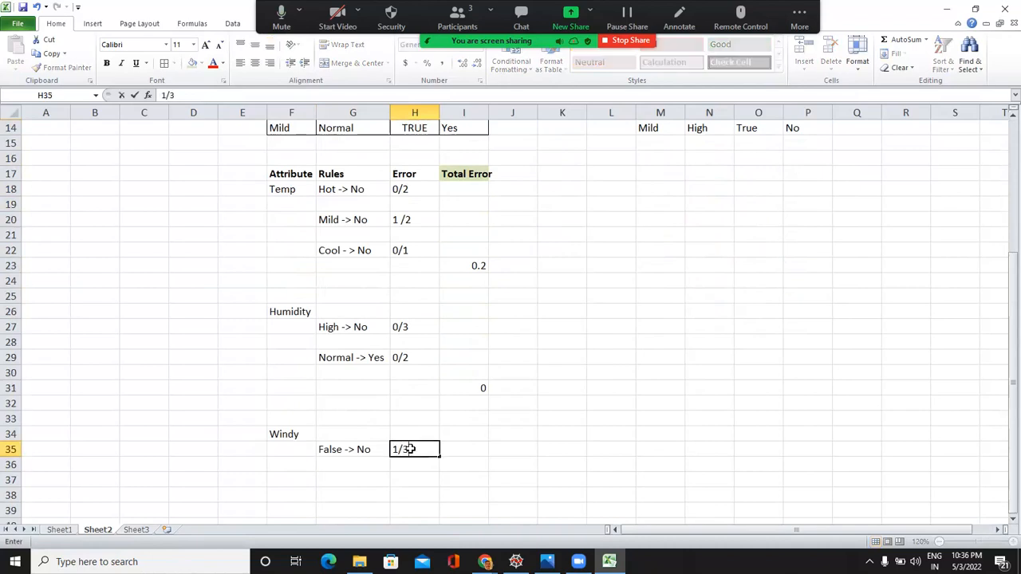
pyautogui.press('Return')
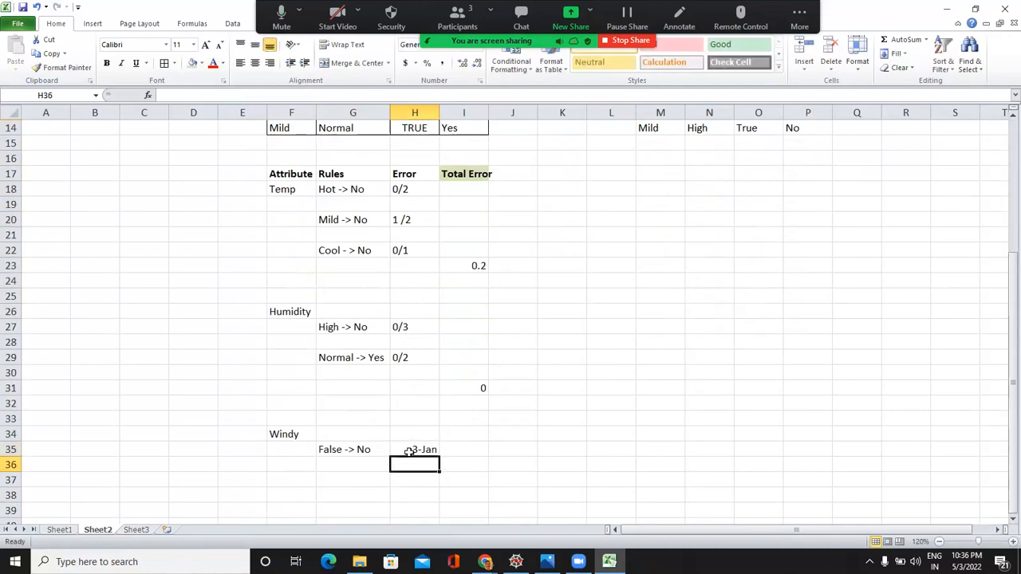
# Format cells H35 to H39 in the Error column as Text
pyautogui.press('Up')
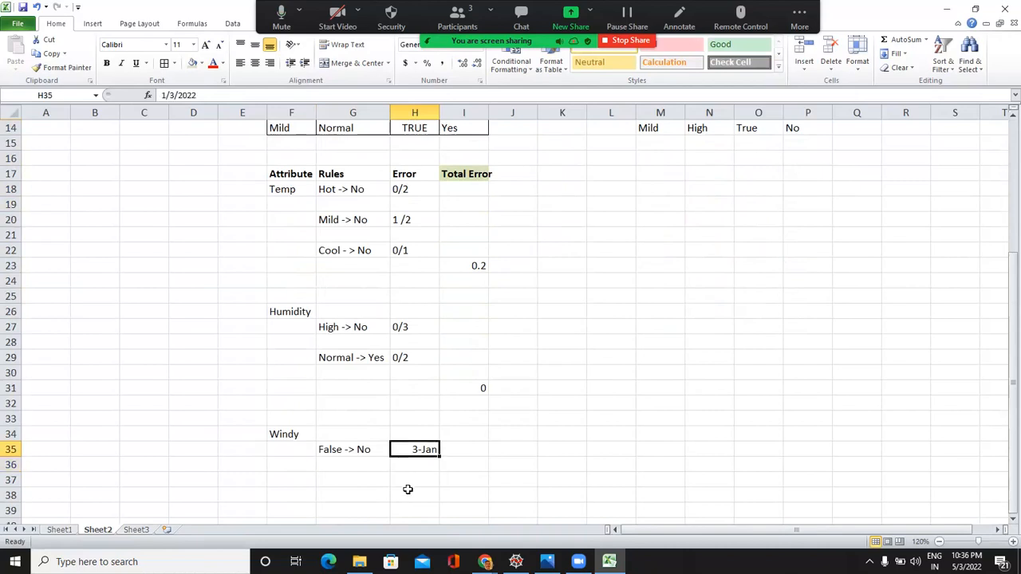
pyautogui.hotkey('shift', 'Down')
pyautogui.hotkey('shift', 'Down')
pyautogui.hotkey('shift', 'Down')
pyautogui.hotkey('shift', 'Down')
pyautogui.rightClick(411, 494)
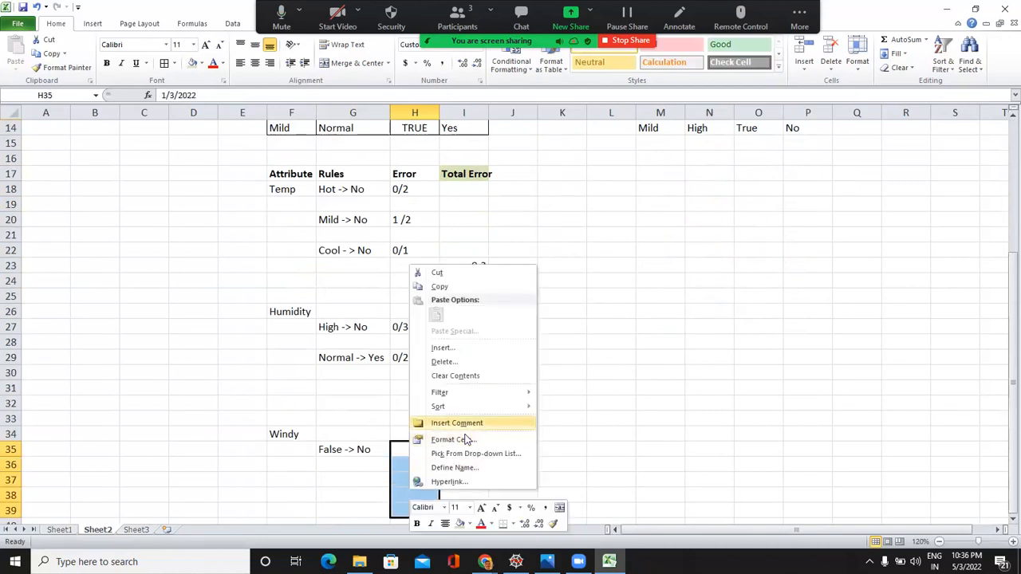
pyautogui.click(368, 286)
pyautogui.click(324, 284)
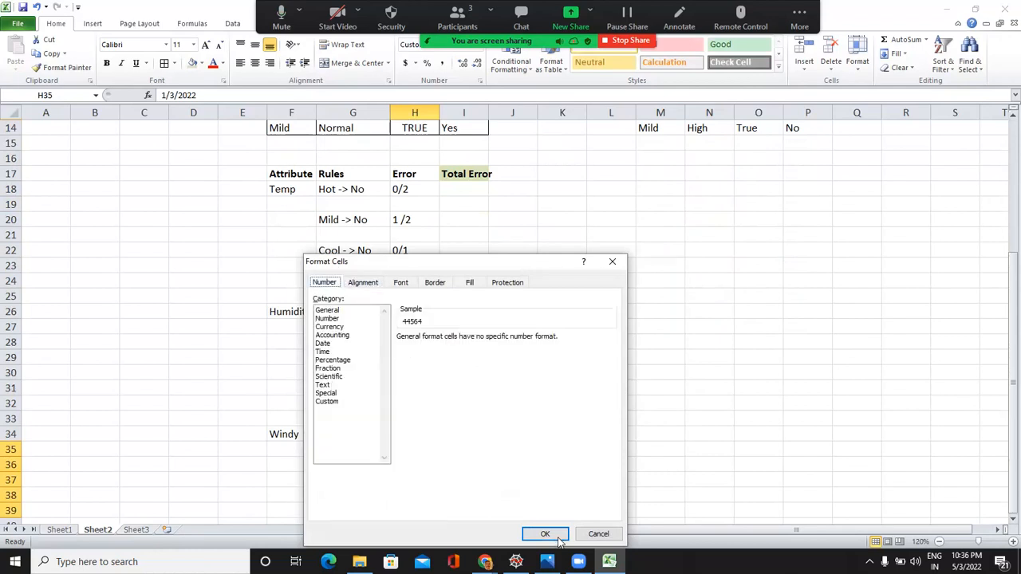
pyautogui.click(331, 385)
pyautogui.press('Return')
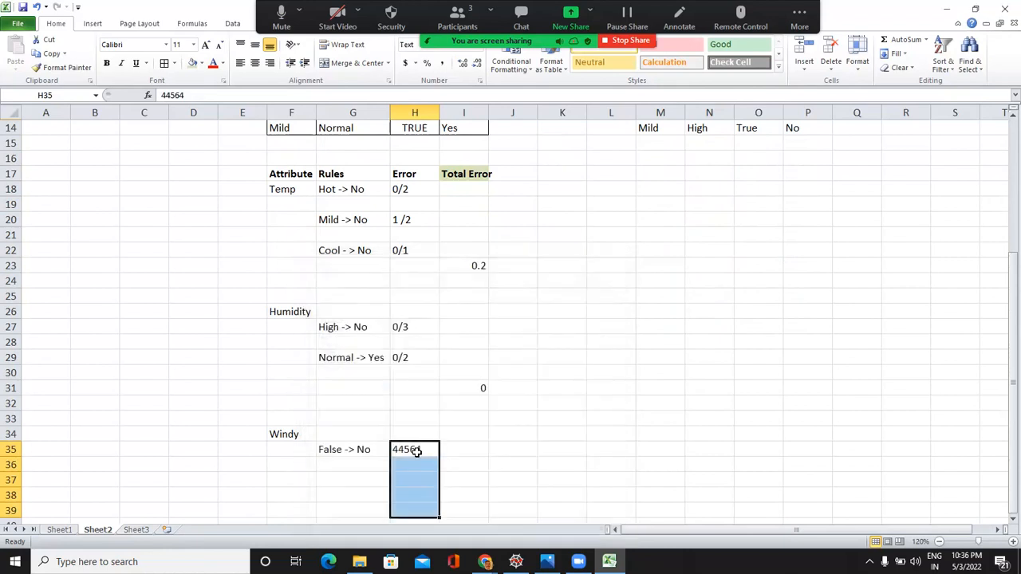
# Replace the entry in H35 with 1/ 3 as the error of the False -> No rule
pyautogui.click(416, 451)
pyautogui.write('1/ 3')
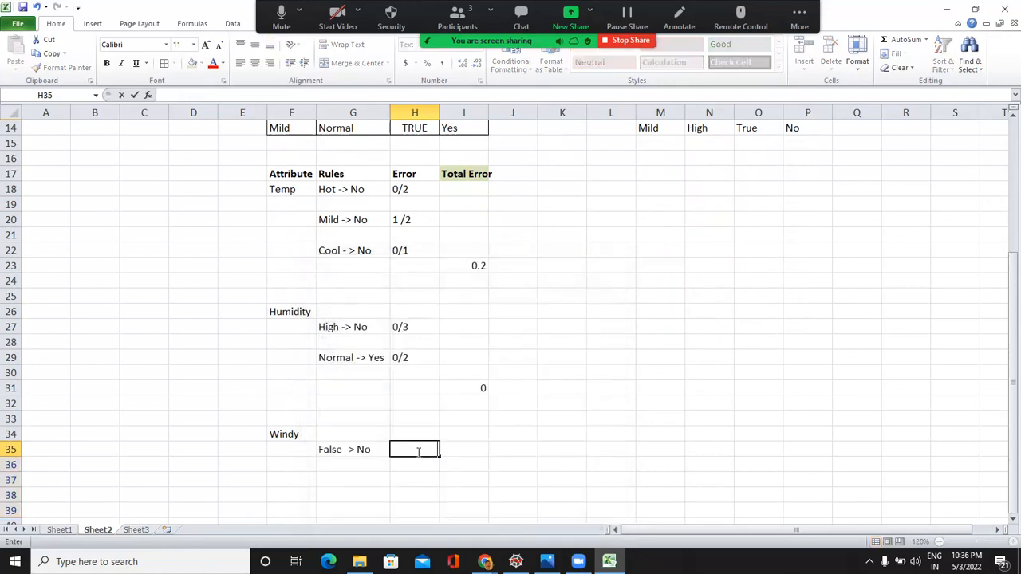
pyautogui.press('Return')
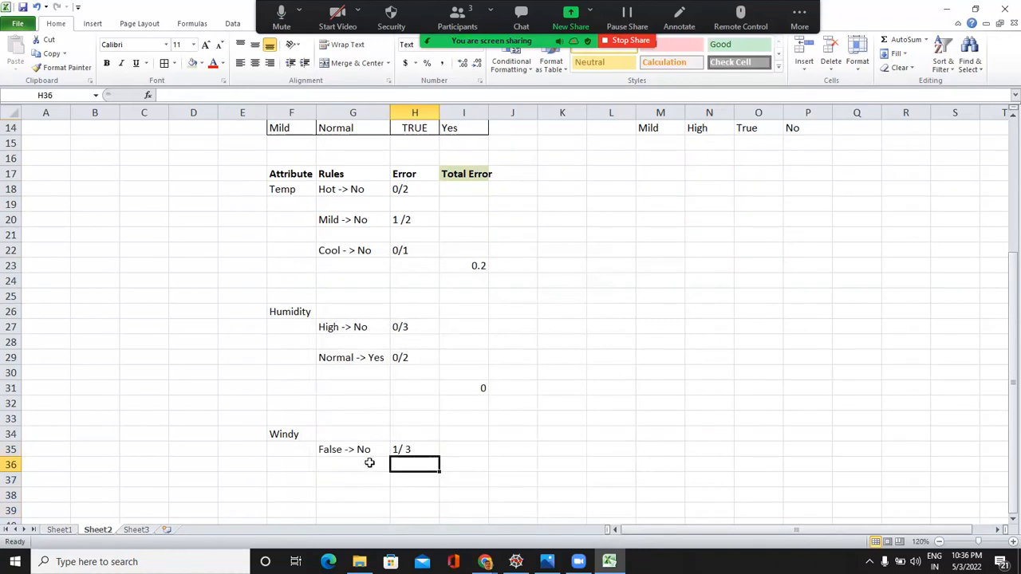
# Correct the misspelled Windy value in H11 of the Sunny table to True
pyautogui.press('Down')
pyautogui.press('Left')
pyautogui.press('Up')
pyautogui.press('Up')
pyautogui.press('Up')
pyautogui.press('Up')
pyautogui.press('Up')
pyautogui.press('Up')
pyautogui.press('Up')
pyautogui.press('Up')
pyautogui.press('Up')
pyautogui.press('Up')
pyautogui.press('Up')
pyautogui.press('Up')
pyautogui.press('Up')
pyautogui.press('Up')
pyautogui.press('Up')
pyautogui.press('Up')
pyautogui.press('Up')
pyautogui.press('Up')
pyautogui.press('Up')
pyautogui.press('Up')
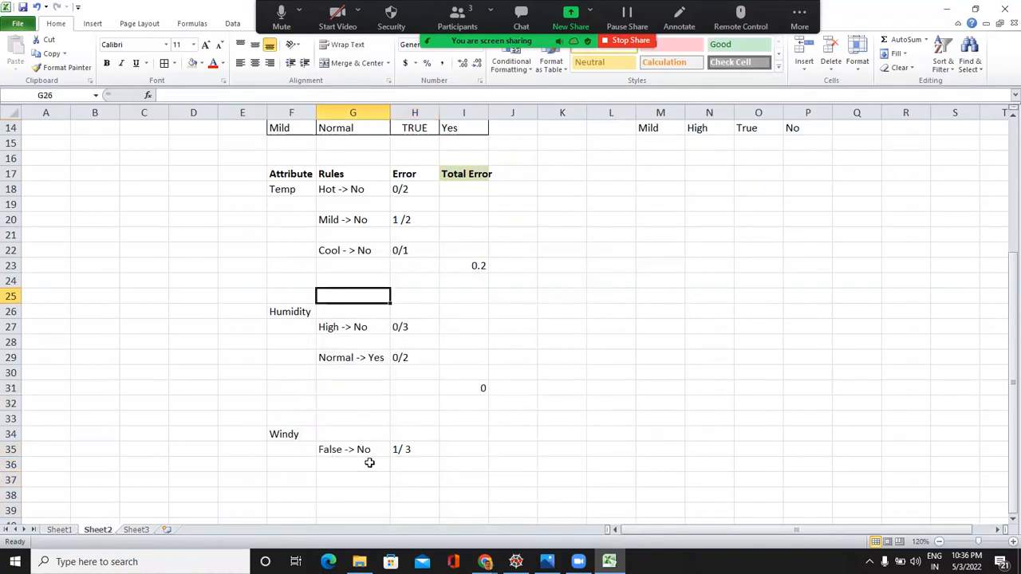
pyautogui.press('Down')
pyautogui.press('Down')
pyautogui.press('Down')
pyautogui.press('Down')
pyautogui.press('Down')
pyautogui.press('Down')
pyautogui.press('Down')
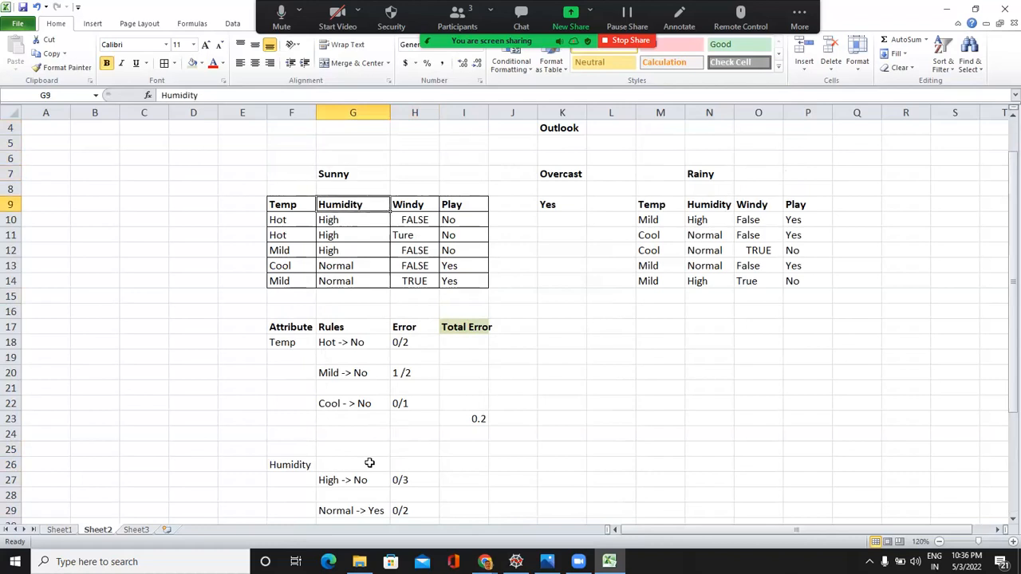
pyautogui.press('Right')
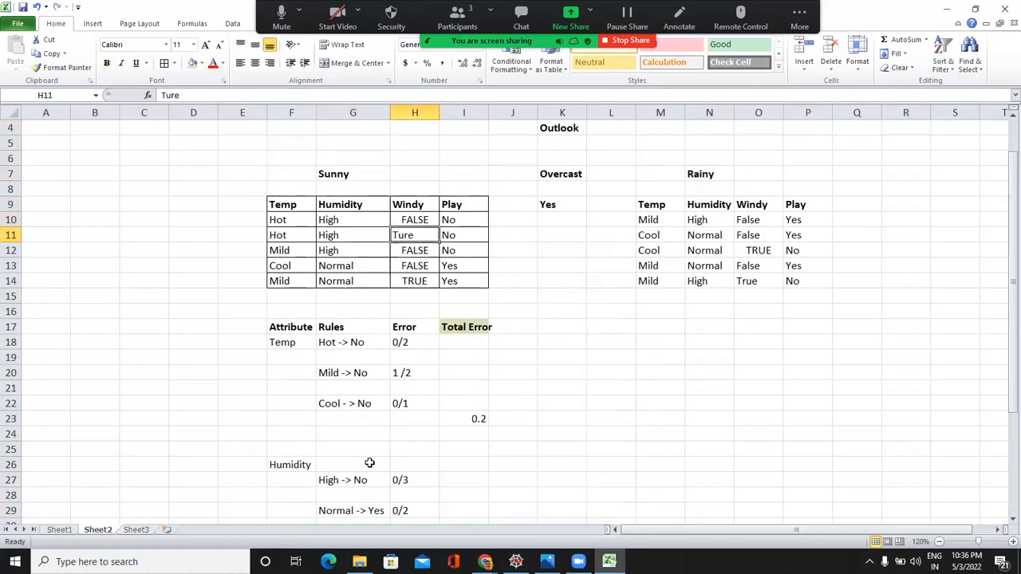
pyautogui.write('True')
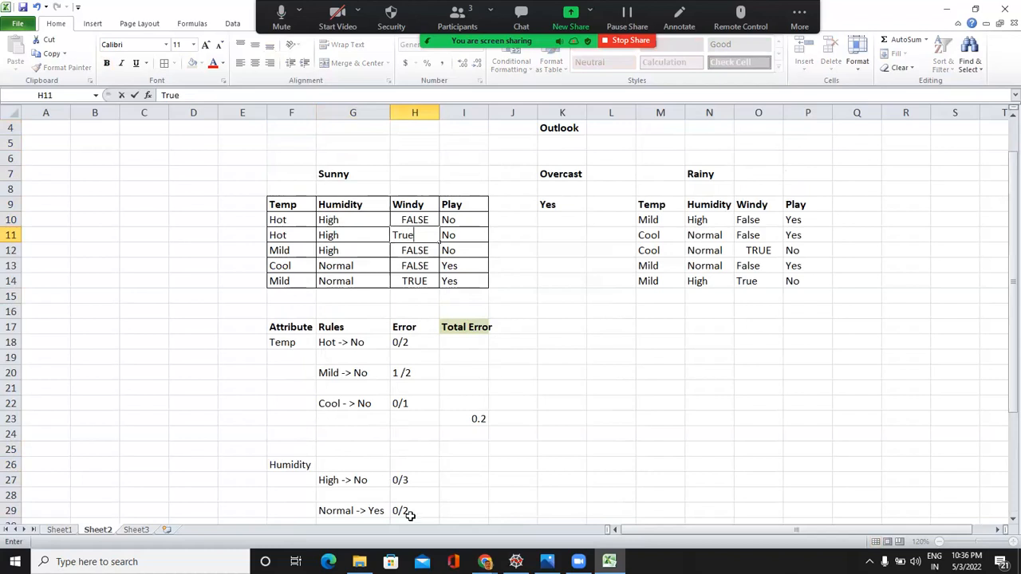
pyautogui.press('Return')
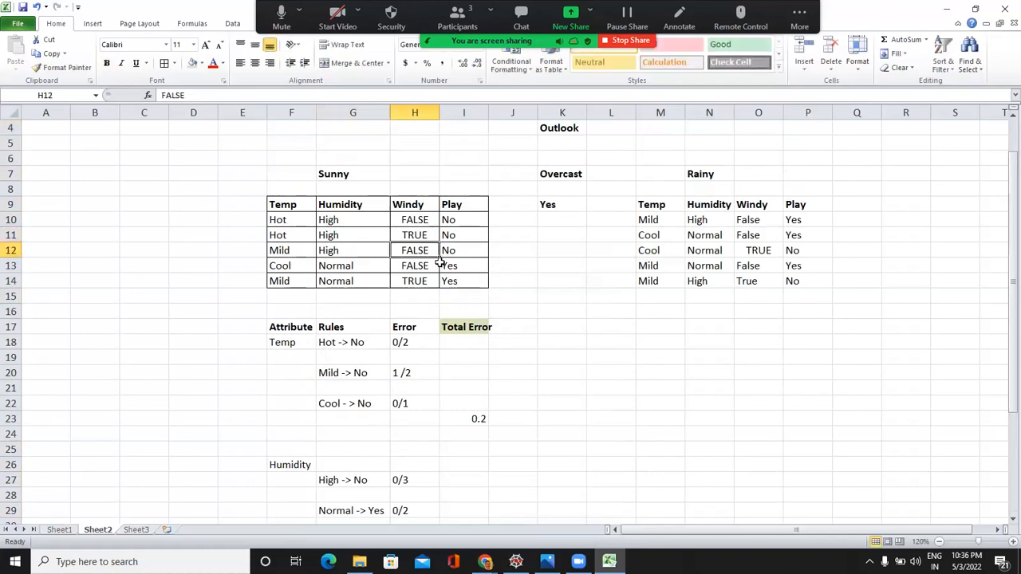
pyautogui.click(431, 425)
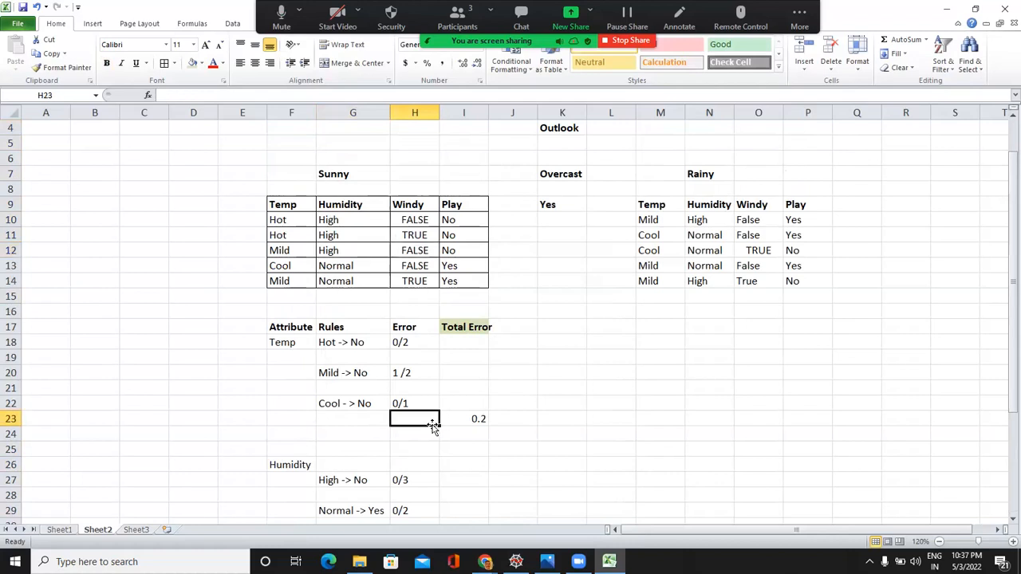
pyautogui.press('Right')
pyautogui.press('Right')
pyautogui.press('Right')
pyautogui.press('Right')
pyautogui.press('Right')
pyautogui.press('Right')
pyautogui.press('Right')
pyautogui.press('Right')
pyautogui.press('Right')
pyautogui.press('Right')
pyautogui.press('Right')
pyautogui.press('Right')
pyautogui.press('Right')
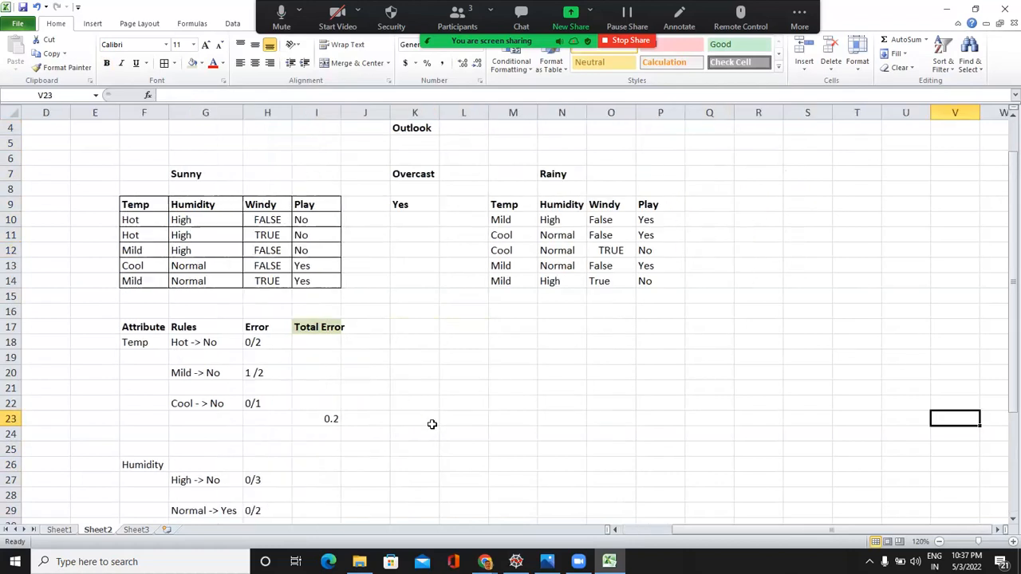
pyautogui.press('Left')
pyautogui.press('Left')
pyautogui.press('Left')
pyautogui.press('Left')
pyautogui.press('Left')
pyautogui.press('Left')
pyautogui.press('Left')
pyautogui.press('Left')
pyautogui.press('Left')
pyautogui.press('Left')
pyautogui.press('Left')
pyautogui.press('Left')
pyautogui.press('Left')
pyautogui.press('Left')
pyautogui.press('Left')
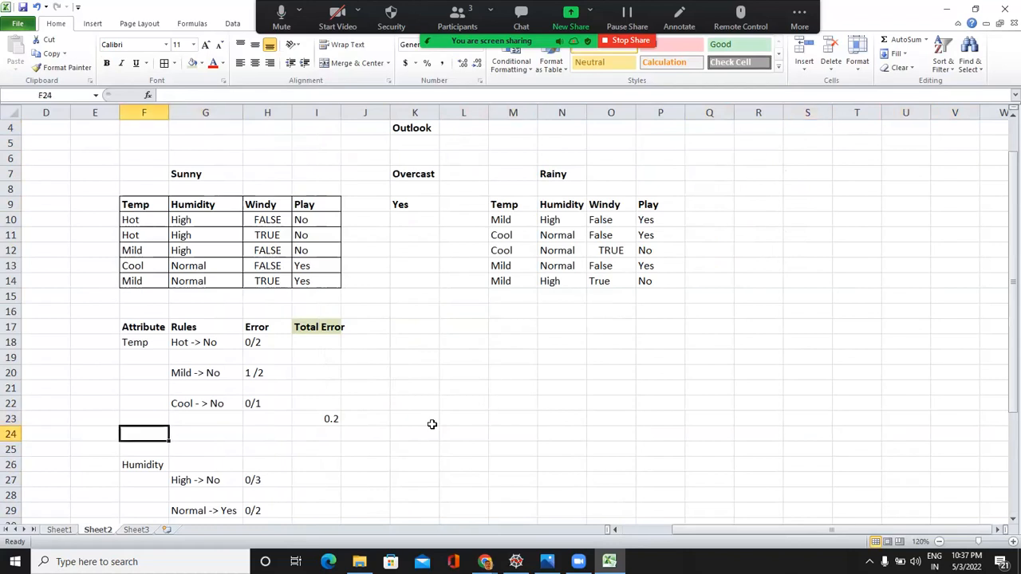
# Enter the second Windy rule, Ture -> No, in G37 with an error of 0/1 in H37
pyautogui.press('Down')
pyautogui.press('Down')
pyautogui.press('Down')
pyautogui.press('Down')
pyautogui.press('Down')
pyautogui.press('Down')
pyautogui.press('Down')
pyautogui.press('Down')
pyautogui.press('Down')
pyautogui.press('Down')
pyautogui.press('Down')
pyautogui.press('Down')
pyautogui.press('Down')
pyautogui.press('Down')
pyautogui.press('Down')
pyautogui.press('Down')
pyautogui.press('Down')
pyautogui.press('Down')
pyautogui.press('Down')
pyautogui.doubleClick(204, 431)
pyautogui.write('Ture ')
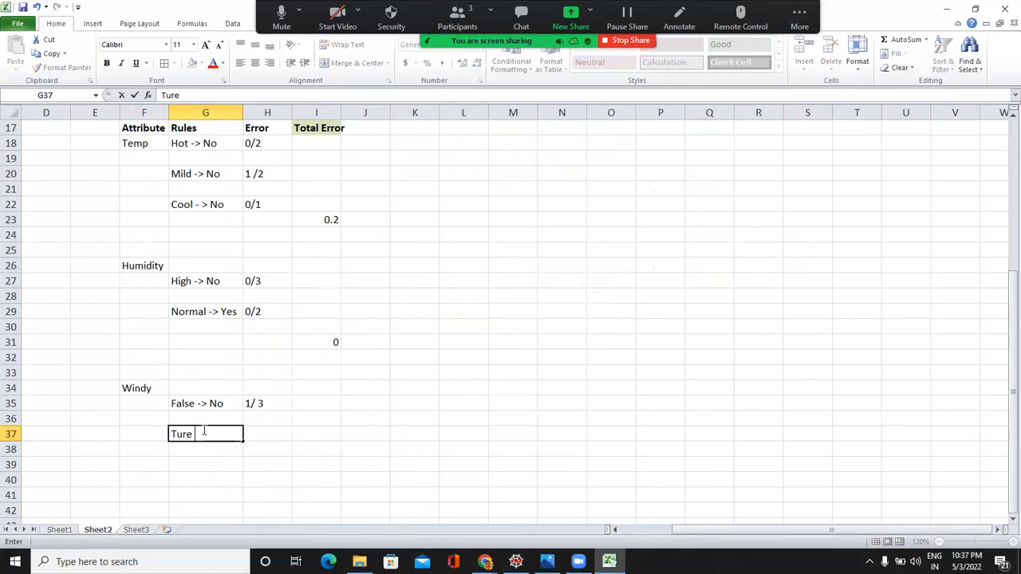
pyautogui.write('-> No')
pyautogui.press('Tab')
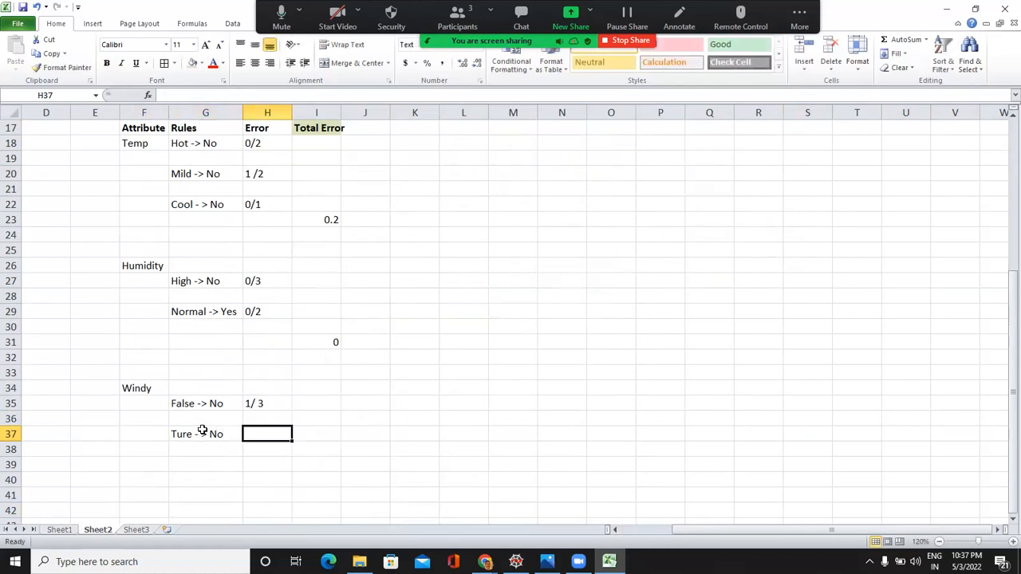
pyautogui.write('0')
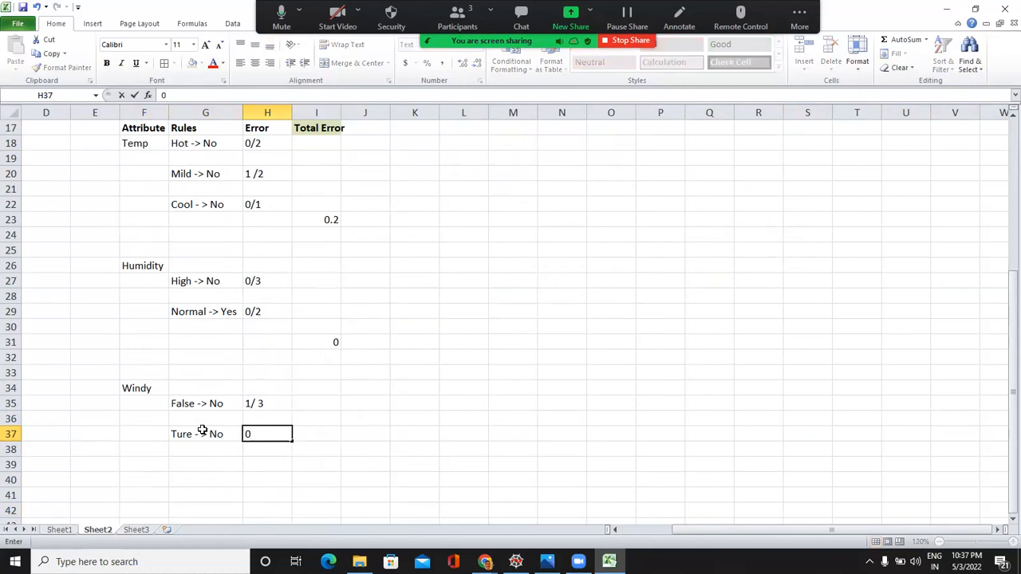
pyautogui.write('/1')
# Correct the misspelled Windy rule in G37 to begin with True
pyautogui.click(191, 435)
pyautogui.doubleClick(191, 435)
pyautogui.press('BackSpace')
pyautogui.press('BackSpace')
pyautogui.press('BackSpace')
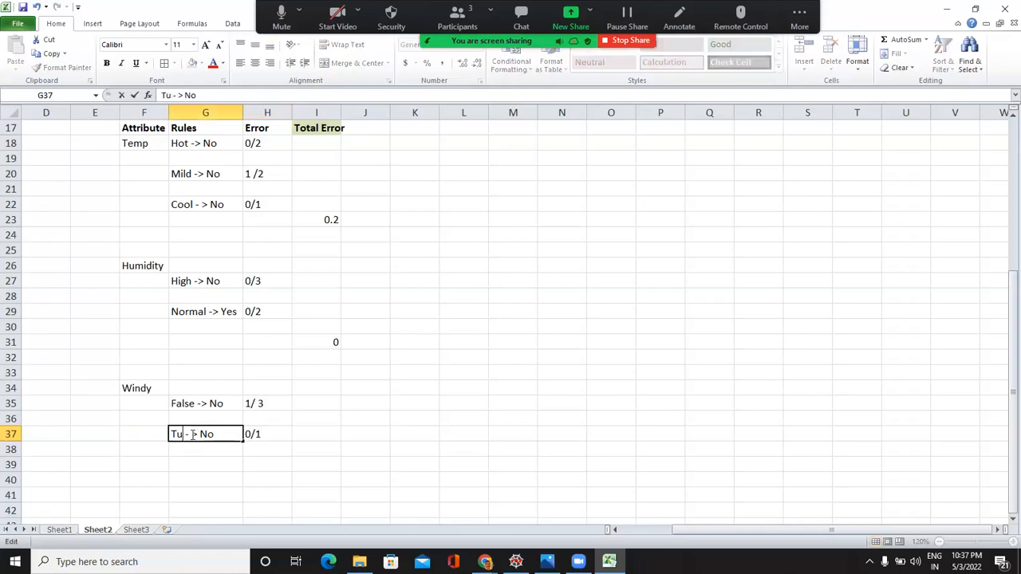
pyautogui.write('rue')
pyautogui.press('Return')
# Examine the True rows of the Windy column in the Sunny table against their Play values to check the second Windy rule
pyautogui.click(272, 433)
pyautogui.press('Up')
pyautogui.press('Up')
pyautogui.press('Up')
pyautogui.press('Up')
pyautogui.press('Up')
pyautogui.press('Up')
pyautogui.press('Up')
pyautogui.press('Up')
pyautogui.press('Up')
pyautogui.press('Up')
pyautogui.press('Up')
pyautogui.press('Up')
pyautogui.press('Up')
pyautogui.press('Up')
pyautogui.press('Up')
pyautogui.press('Up')
pyautogui.press('Up')
pyautogui.press('Up')
pyautogui.press('Up')
pyautogui.press('Up')
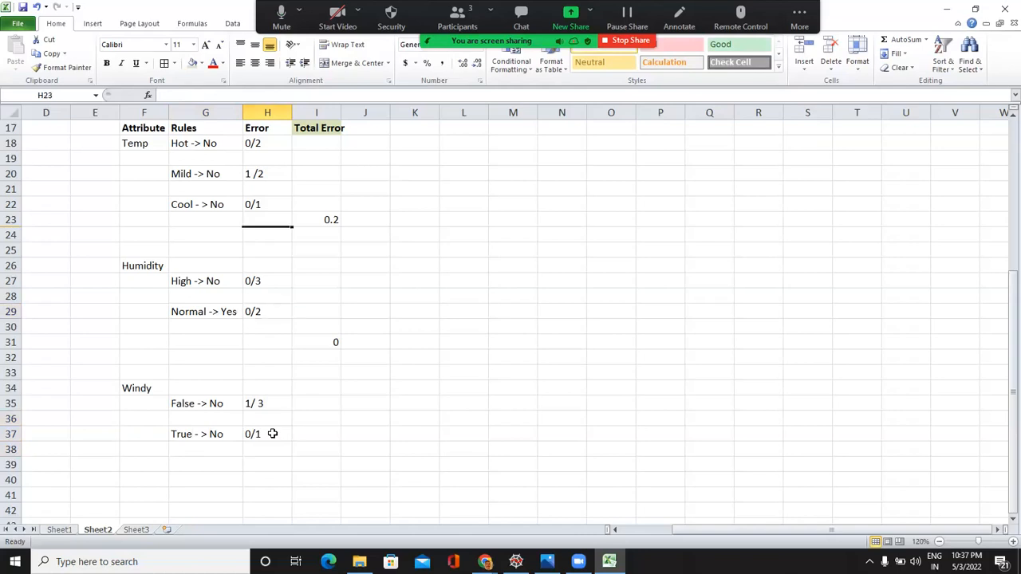
pyautogui.press('Down')
pyautogui.press('Down')
pyautogui.press('Down')
pyautogui.press('Down')
pyautogui.press('Down')
pyautogui.press('Down')
pyautogui.press('Down')
pyautogui.press('Down')
pyautogui.press('Down')
pyautogui.press('Down')
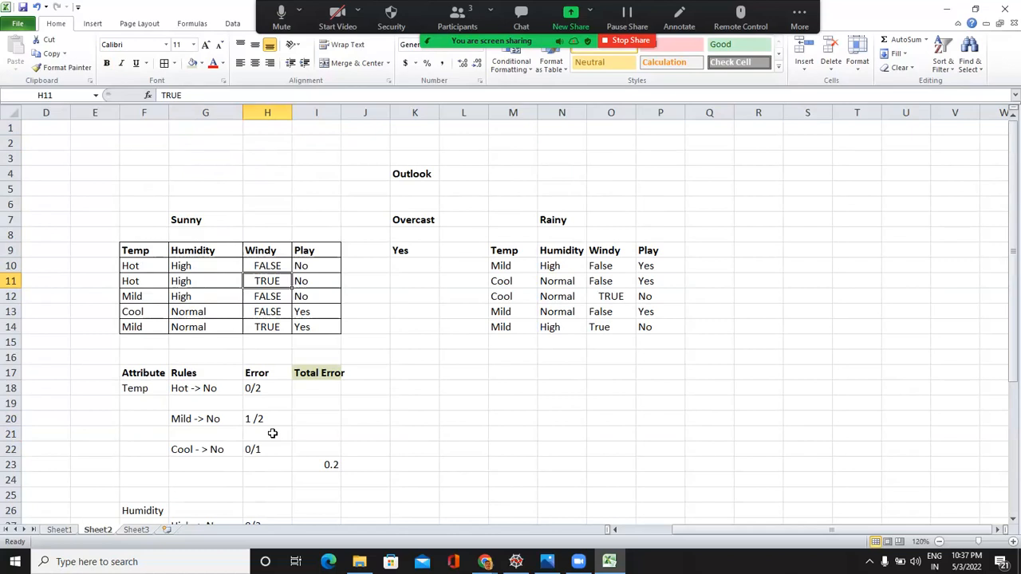
pyautogui.press('Down')
pyautogui.press('Down')
pyautogui.press('Down')
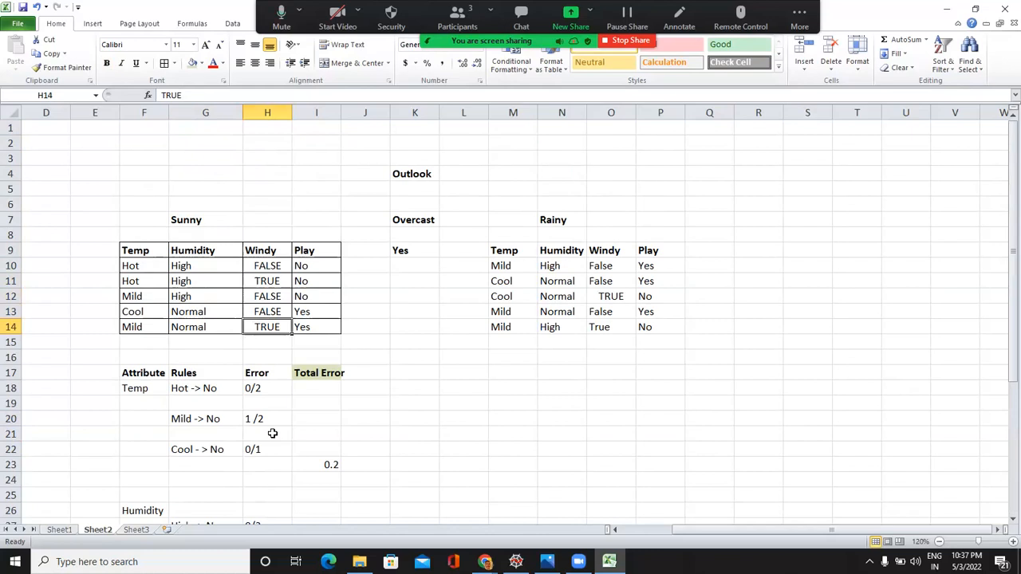
pyautogui.press('Down')
pyautogui.press('Down')
pyautogui.press('Down')
pyautogui.press('Down')
pyautogui.press('Down')
pyautogui.press('Down')
pyautogui.press('Down')
pyautogui.press('Down')
pyautogui.press('Down')
pyautogui.press('Down')
pyautogui.press('Down')
pyautogui.press('Down')
pyautogui.press('Down')
pyautogui.press('Down')
pyautogui.press('Down')
pyautogui.press('Down')
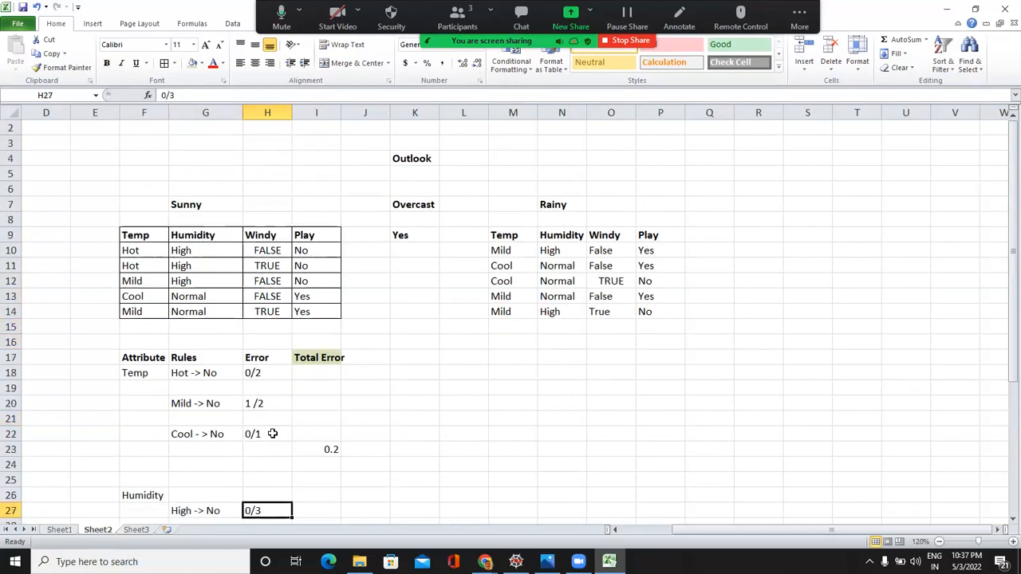
pyautogui.press('Down')
pyautogui.press('Down')
pyautogui.press('Down')
pyautogui.press('Down')
pyautogui.press('Down')
pyautogui.press('Down')
pyautogui.press('Down')
pyautogui.press('Down')
pyautogui.press('Down')
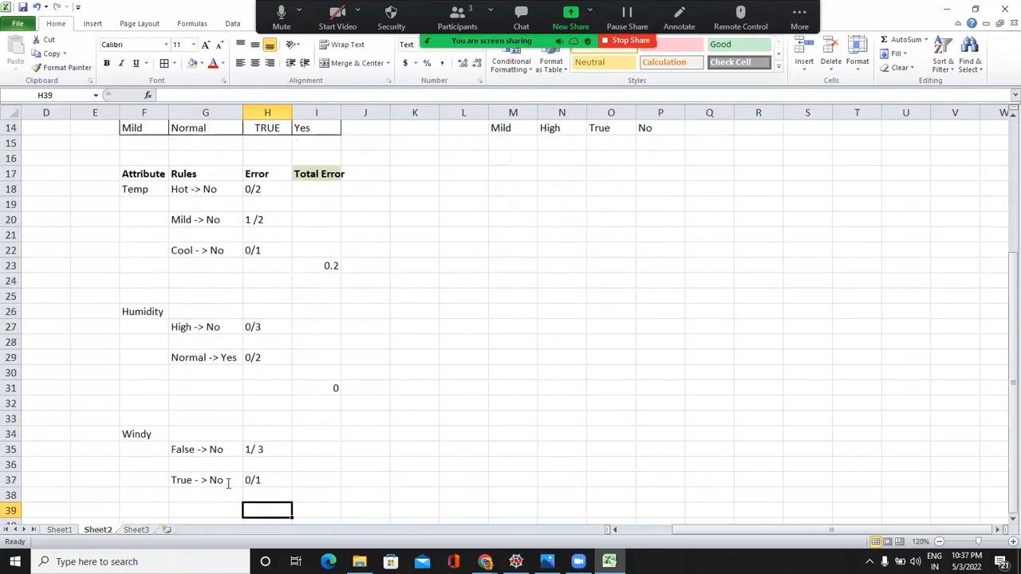
# Change the second Windy rule in G37 to True -> Yes and its error in H37 to 1/2
pyautogui.doubleClick(241, 481)
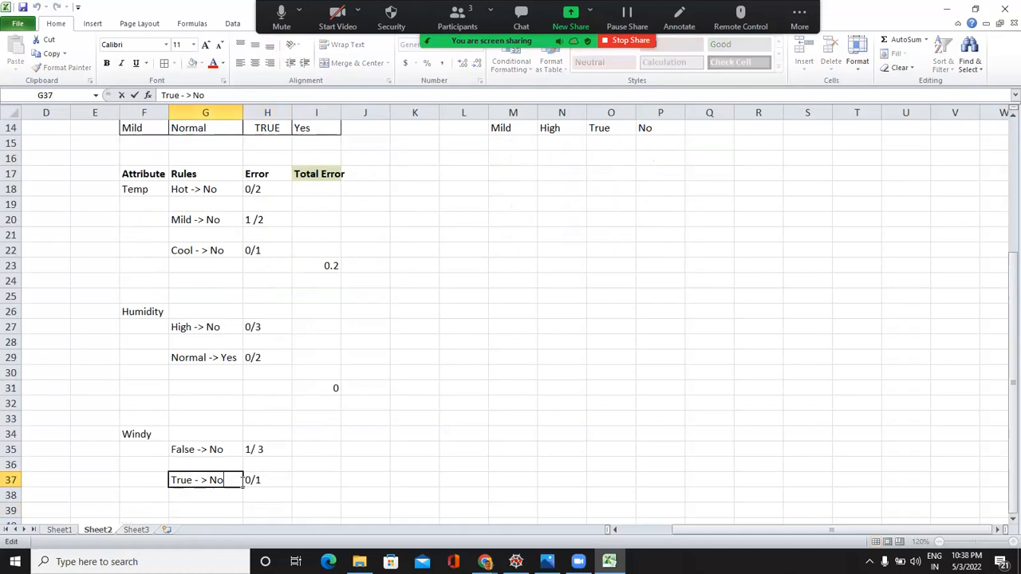
pyautogui.press('BackSpace')
pyautogui.press('BackSpace')
pyautogui.write('Yes')
pyautogui.doubleClick(266, 477)
pyautogui.press('BackSpace')
pyautogui.press('BackSpace')
pyautogui.press('BackSpace')
pyautogui.write('1/2')
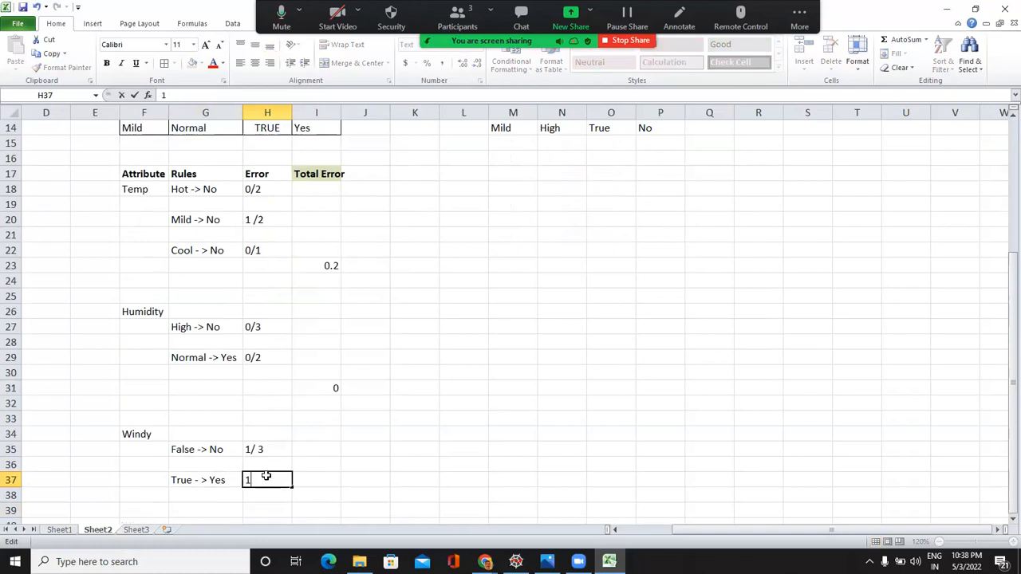
pyautogui.press('Return')
# Enter the formula =2/5 in I39 as the total error for Windy
pyautogui.click(323, 482)
pyautogui.press('Down')
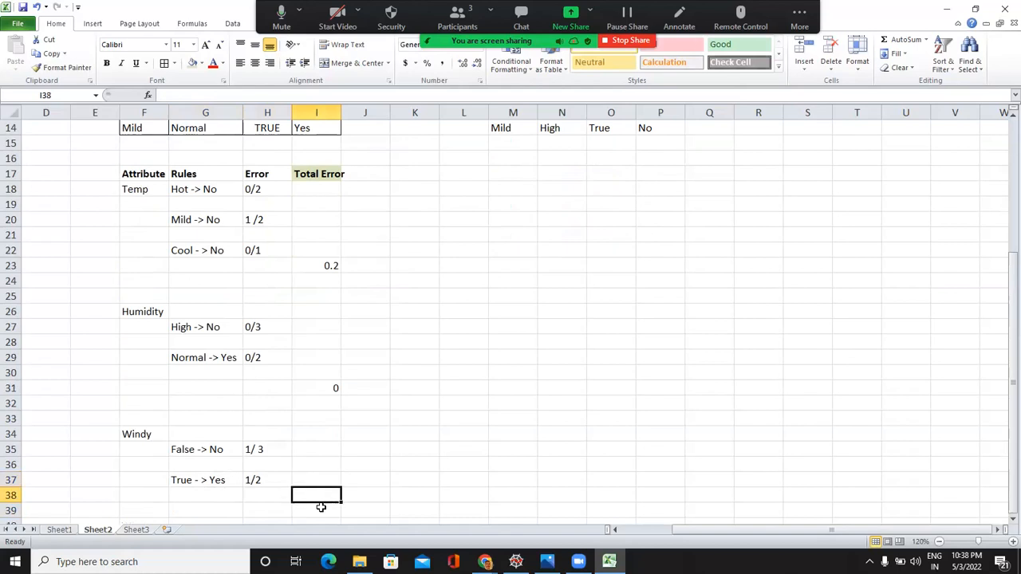
pyautogui.press('Down')
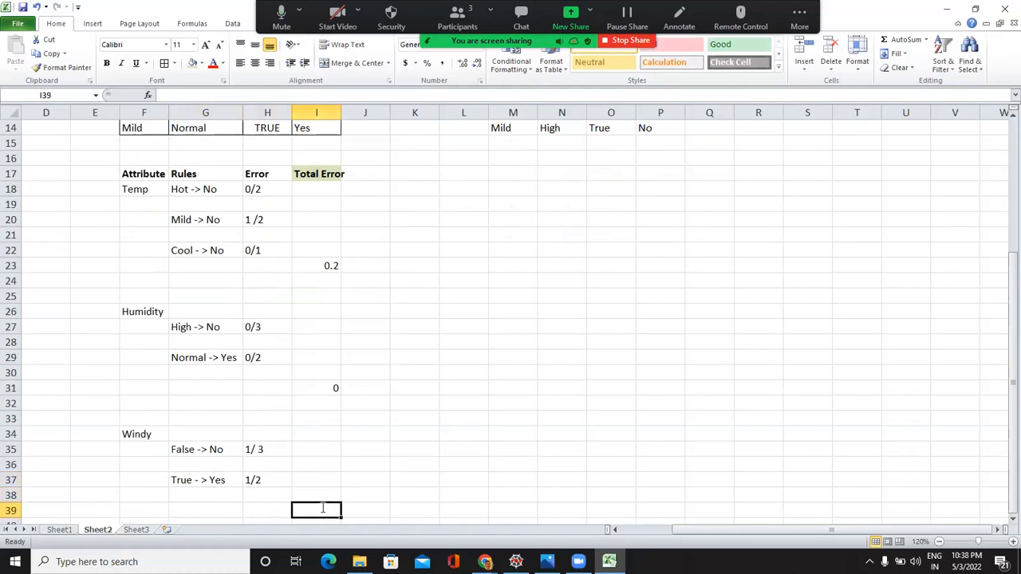
pyautogui.write('=2/5')
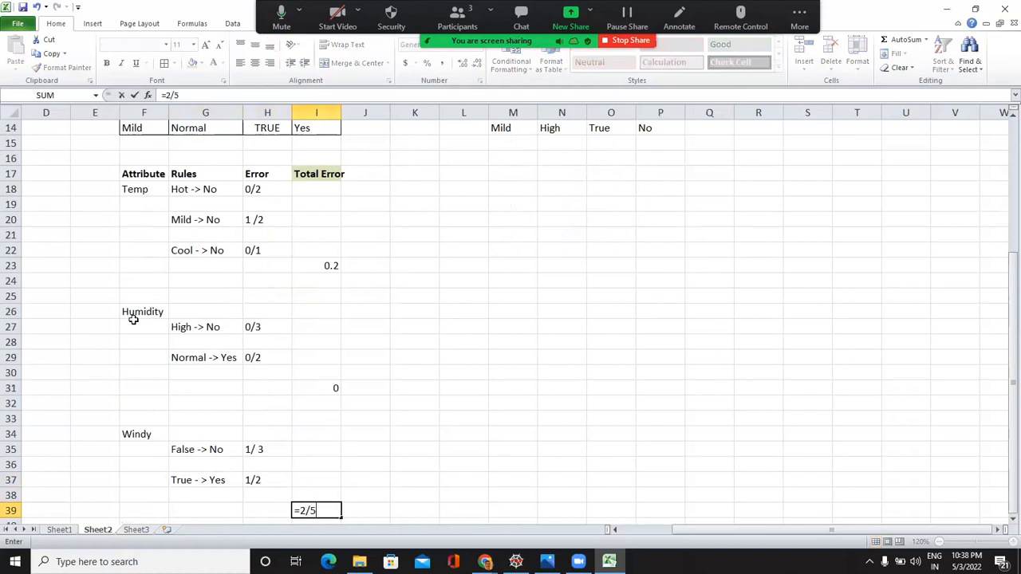
pyautogui.press('Return')
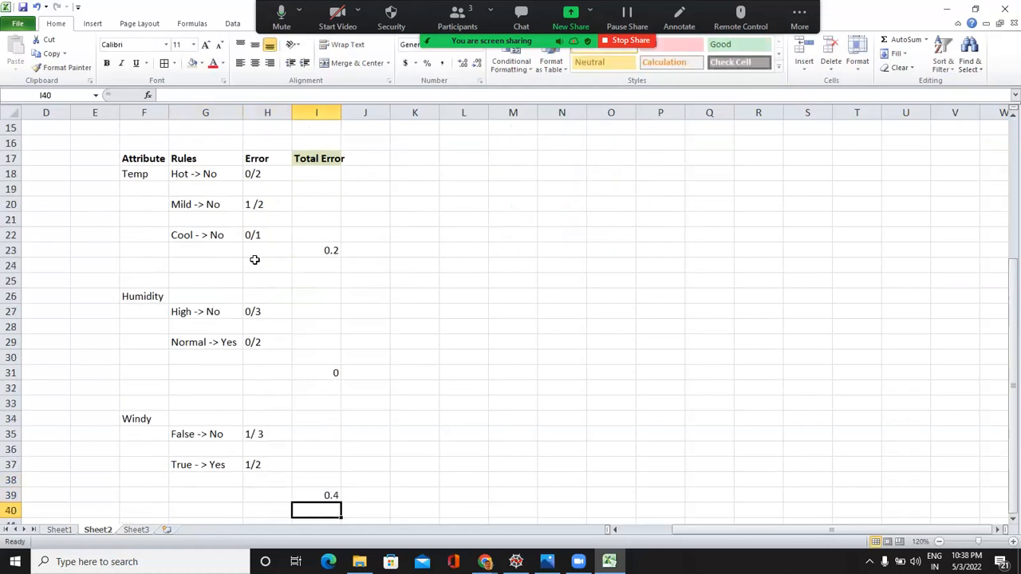
# Make the Humidity attribute label in F26 bold
pyautogui.click(143, 296)
pyautogui.click(110, 63)
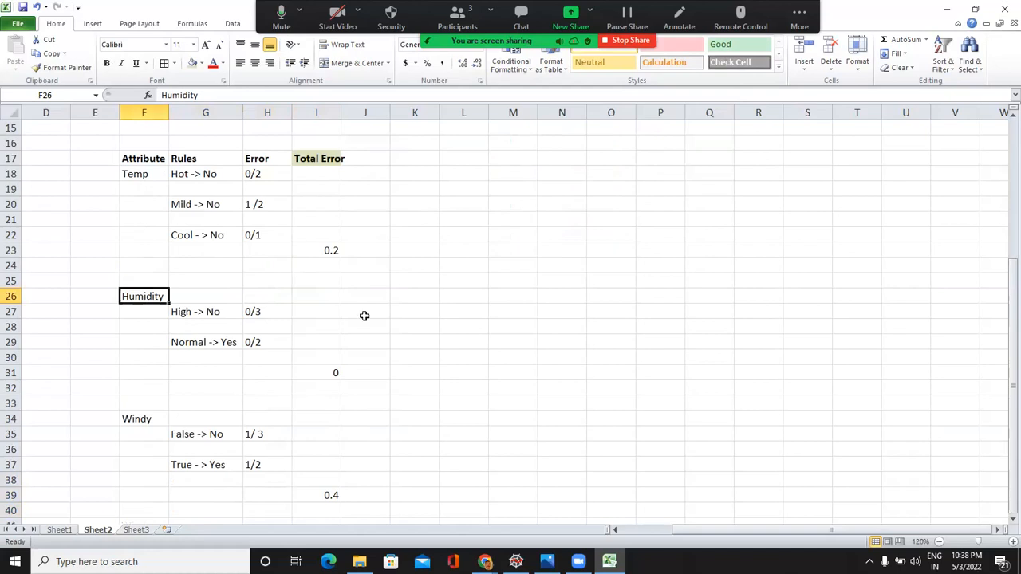
pyautogui.click(413, 337)
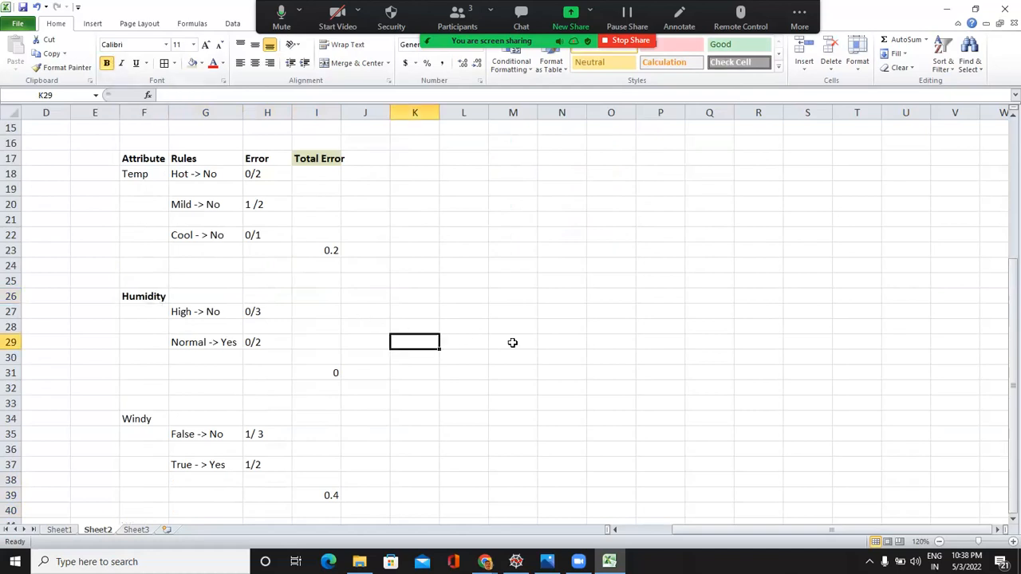
# Copy the Outlook tree headings in G4:N7, with Sunny, Overcast and Rainy, into Sheet3 starting at I4
pyautogui.press('Up')
pyautogui.press('Up')
pyautogui.press('Up')
pyautogui.press('Up')
pyautogui.press('Up')
pyautogui.press('Up')
pyautogui.press('Up')
pyautogui.press('Up')
pyautogui.press('Up')
pyautogui.press('Up')
pyautogui.press('Up')
pyautogui.press('Up')
pyautogui.press('Up')
pyautogui.press('Up')
pyautogui.press('Up')
pyautogui.press('Up')
pyautogui.press('Up')
pyautogui.press('Up')
pyautogui.press('Up')
pyautogui.press('Up')
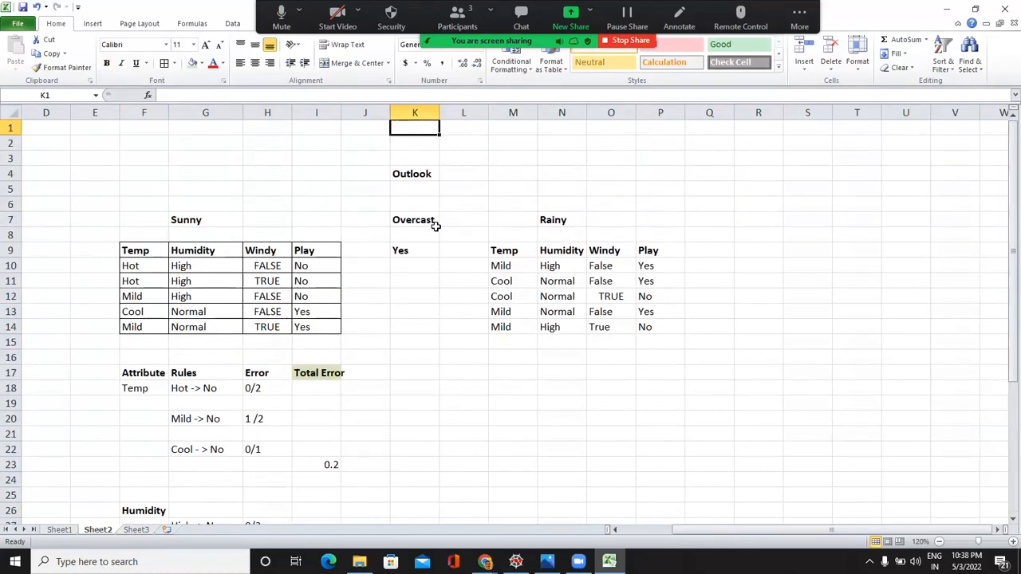
pyautogui.press('Down')
pyautogui.press('Down')
pyautogui.press('Down')
pyautogui.hotkey('shift', 'Down')
pyautogui.hotkey('shift', 'Down')
pyautogui.hotkey('shift', 'Down')
pyautogui.moveTo(184, 171); pyautogui.dragTo(577, 221)
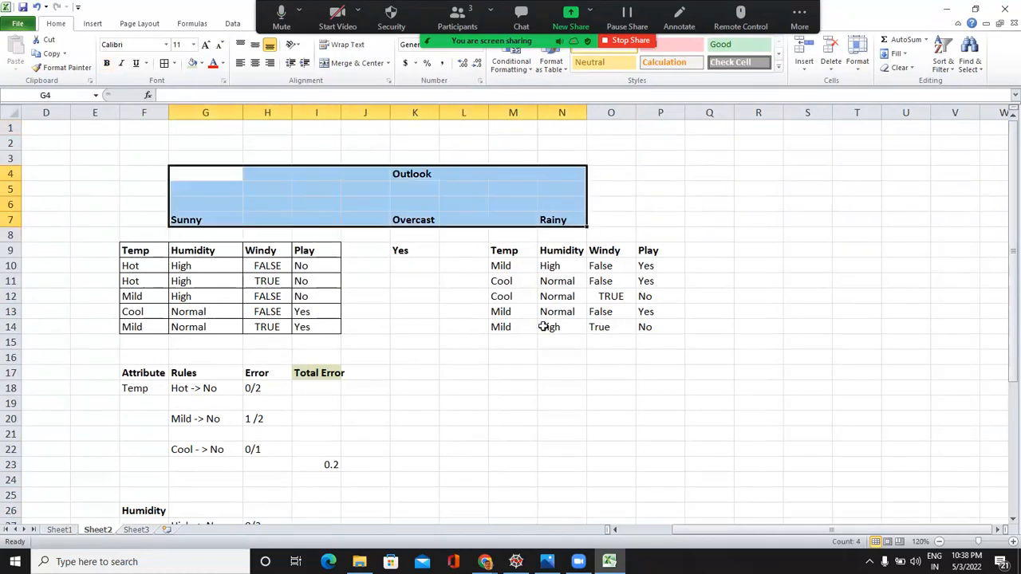
pyautogui.hotkey('ctrl', 'c')
pyautogui.click(135, 531)
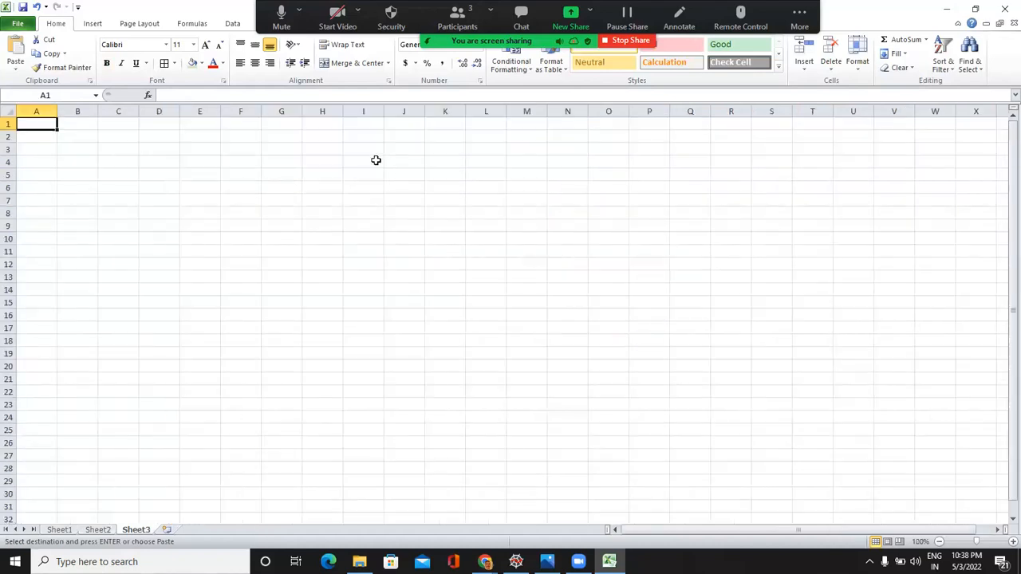
pyautogui.click(376, 160)
pyautogui.hotkey('ctrl', 'v')
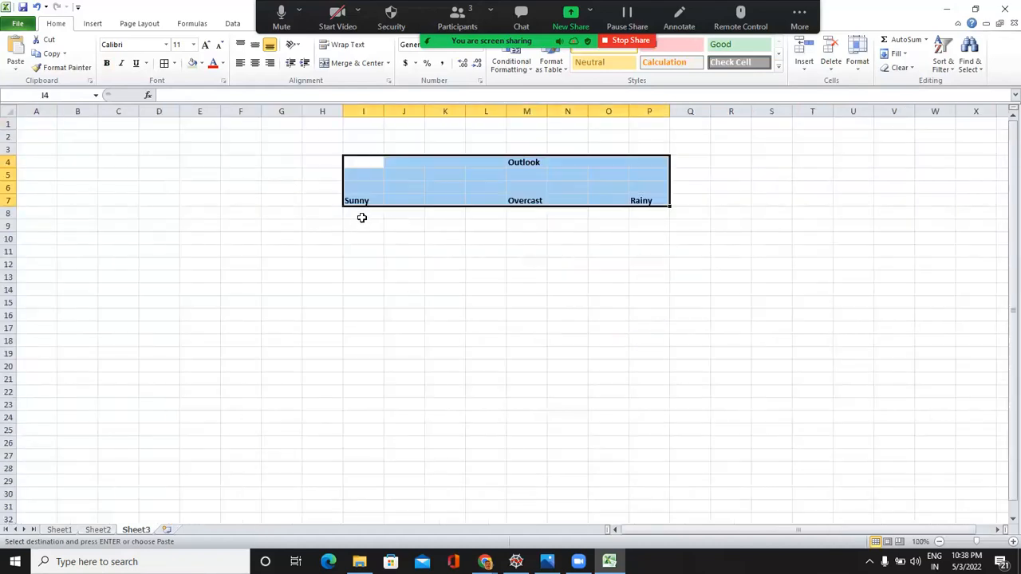
pyautogui.click(362, 218)
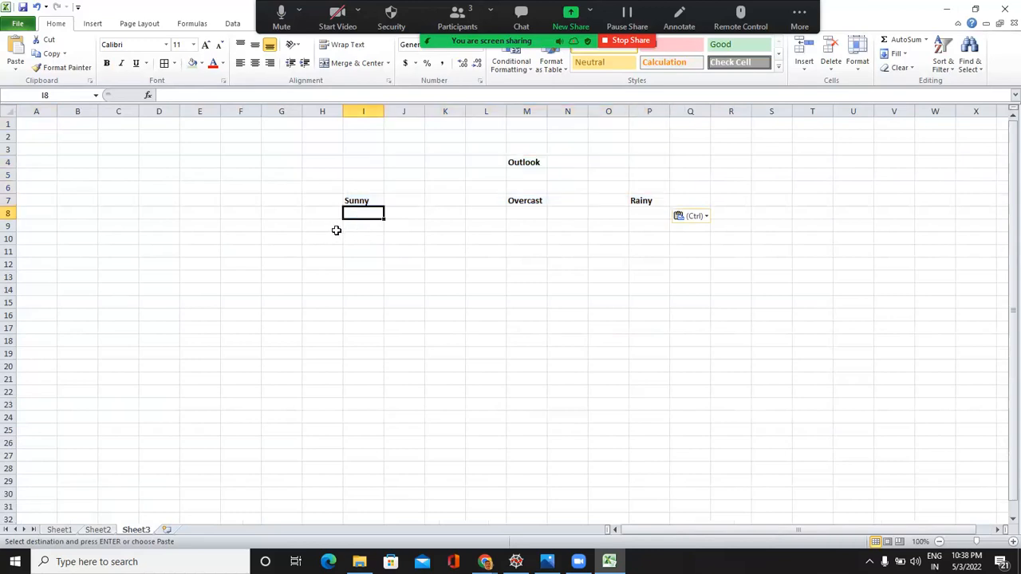
pyautogui.click(330, 228)
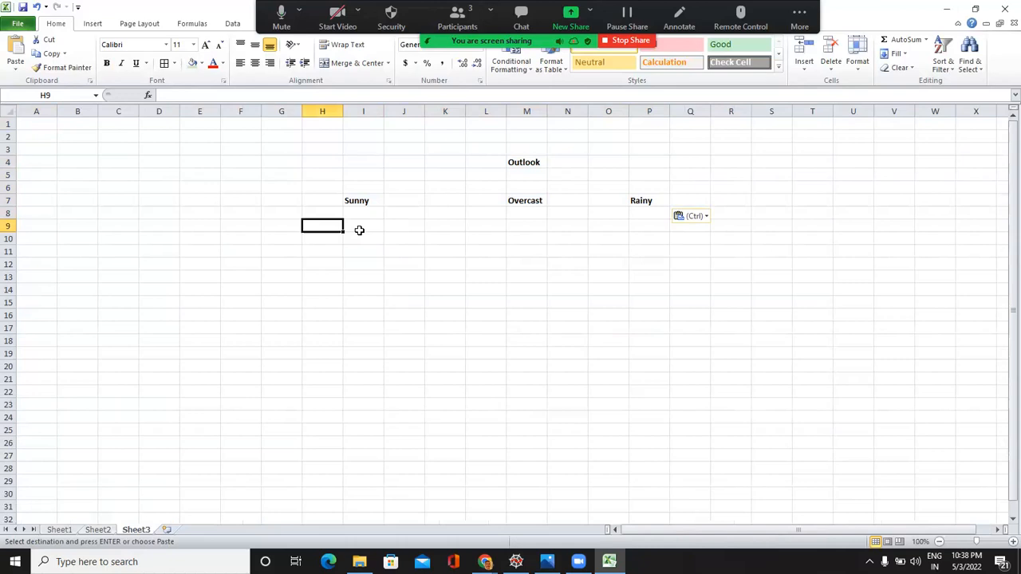
pyautogui.write('HUm')
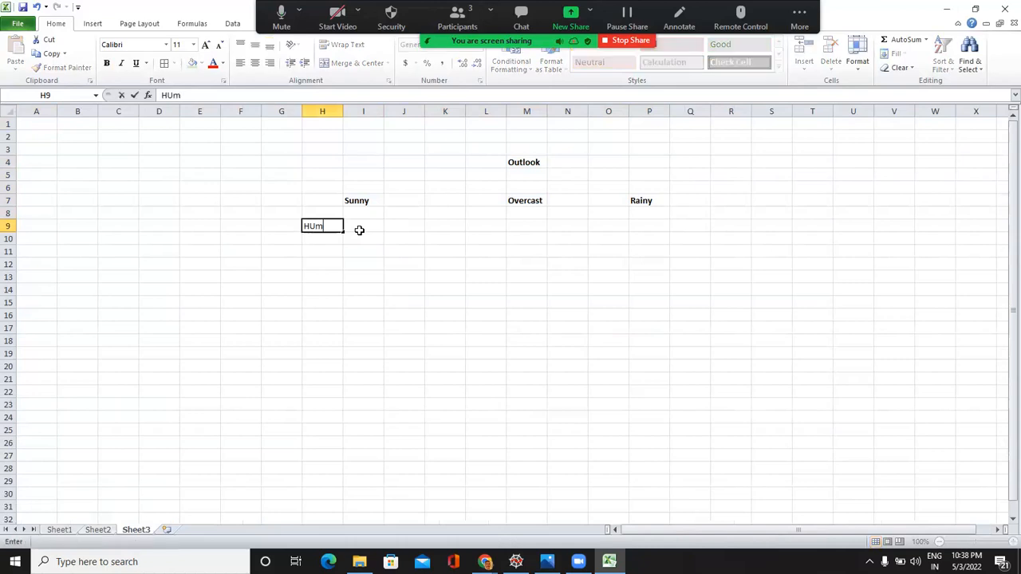
pyautogui.press('BackSpace')
pyautogui.press('BackSpace')
pyautogui.press('BackSpace')
# Enter Humidity in I10 as the node under the Sunny branch
pyautogui.click(362, 226)
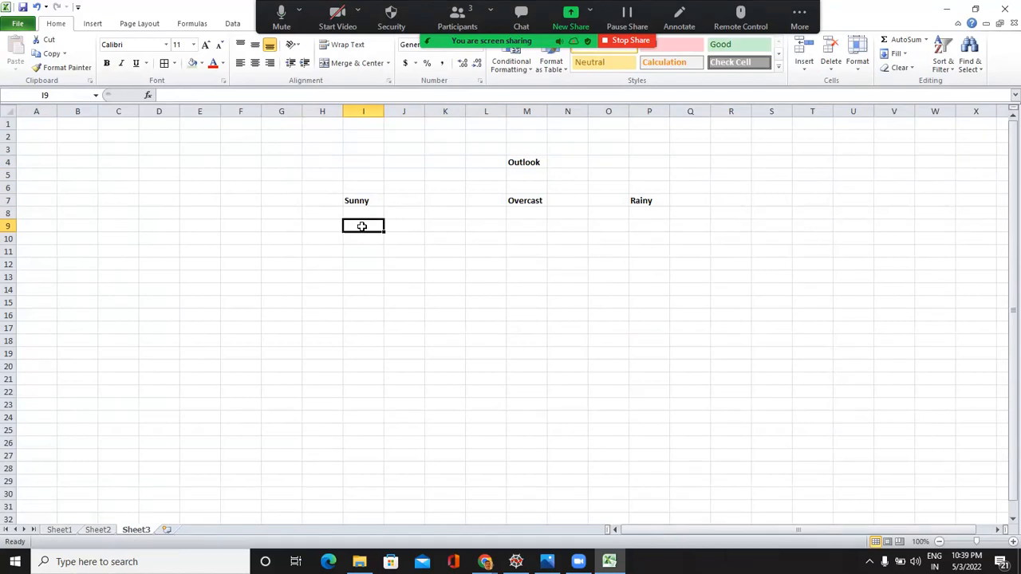
pyautogui.press('Down')
pyautogui.write('Humi')
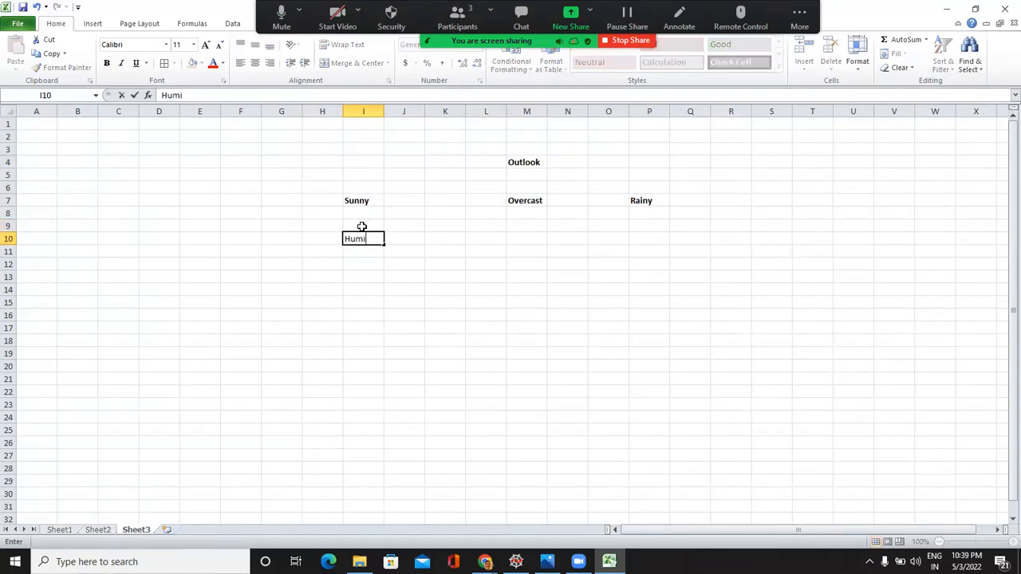
pyautogui.write('dity')
pyautogui.press('Return')
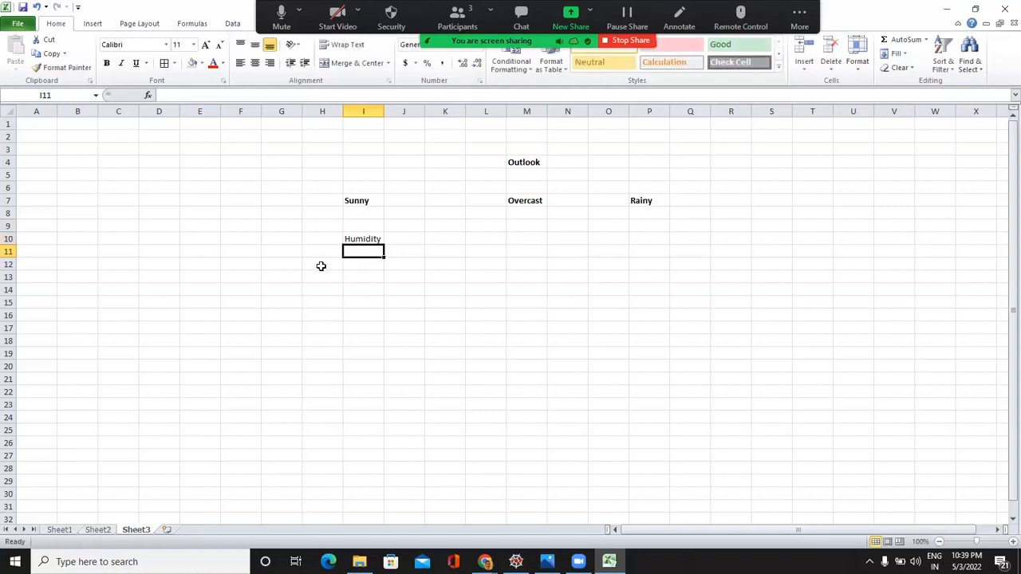
# Add the Humidity branches below the node on Sheet3, with High in H12 and Normal in J12
pyautogui.click(314, 266)
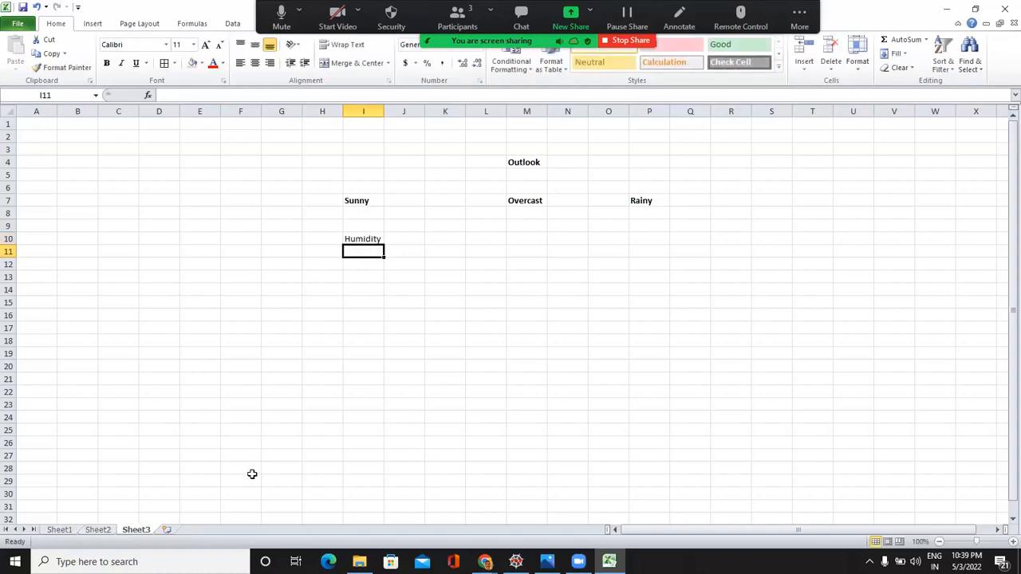
pyautogui.click(97, 530)
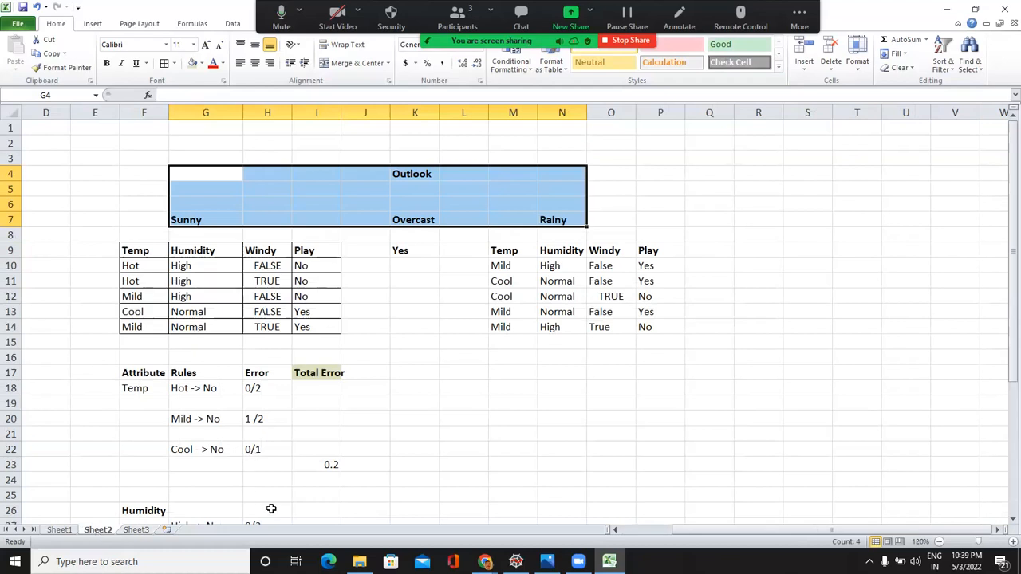
pyautogui.click(134, 532)
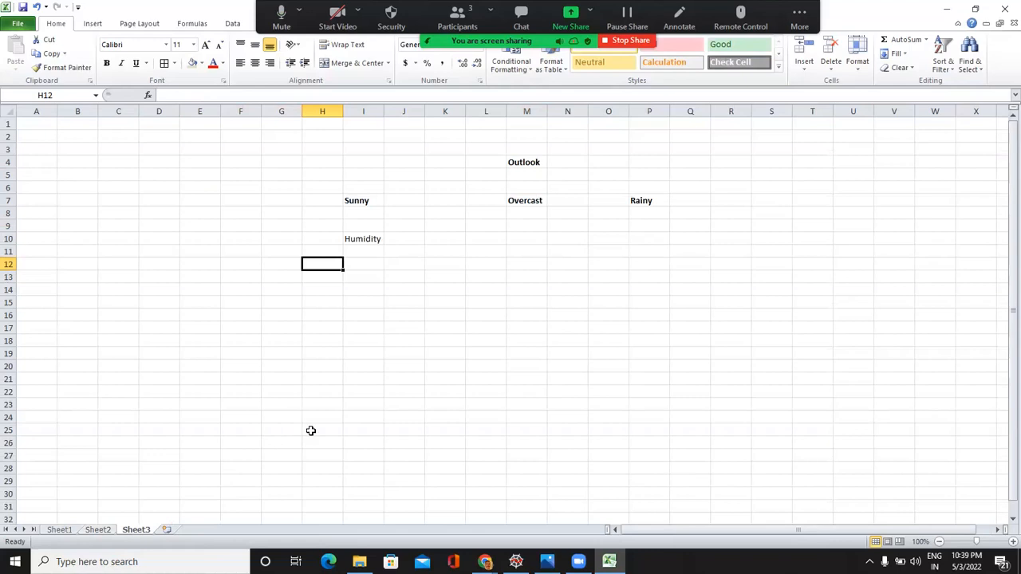
pyautogui.write('High')
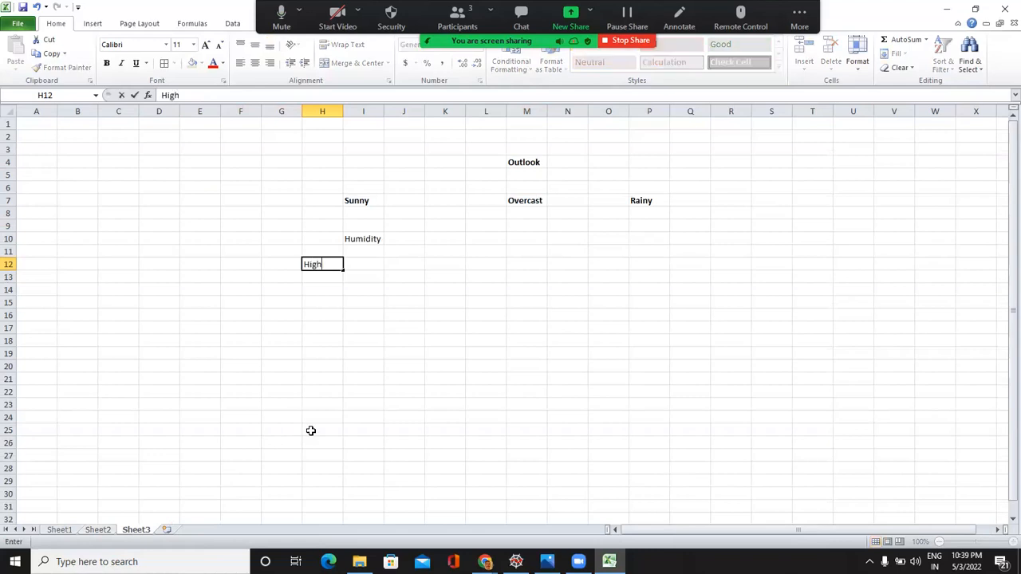
pyautogui.press('Tab')
pyautogui.press('Tab')
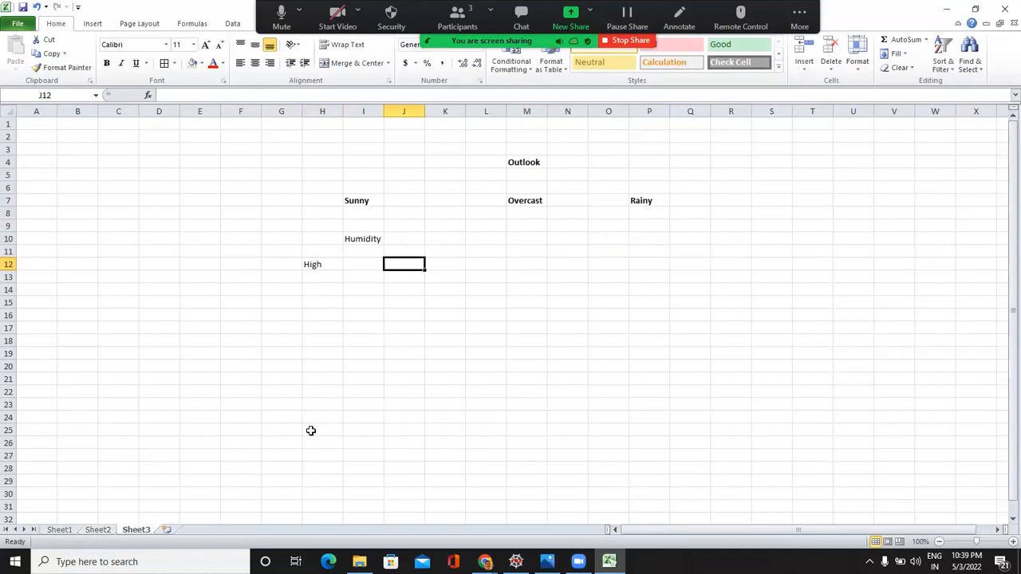
pyautogui.write('Normal')
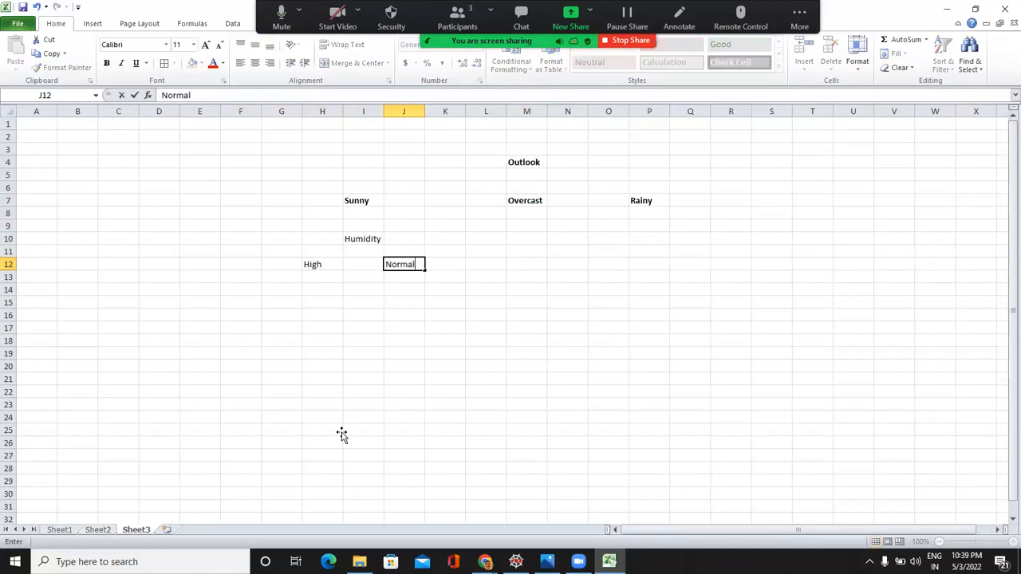
pyautogui.click(341, 435)
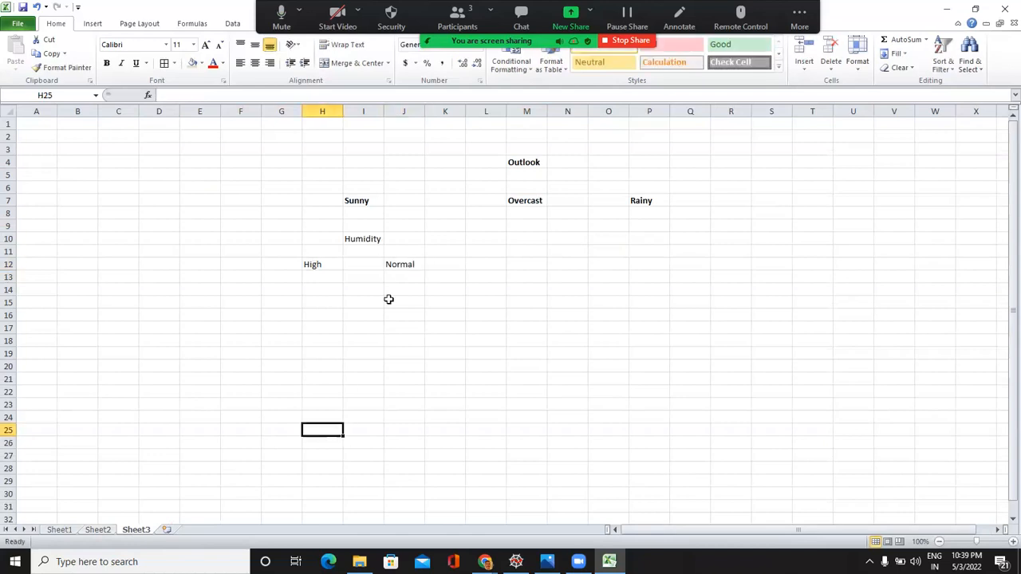
# On Sheet2, give the Rainy subset table in M9:P14 a purple font and borders around all its cells
pyautogui.click(369, 237)
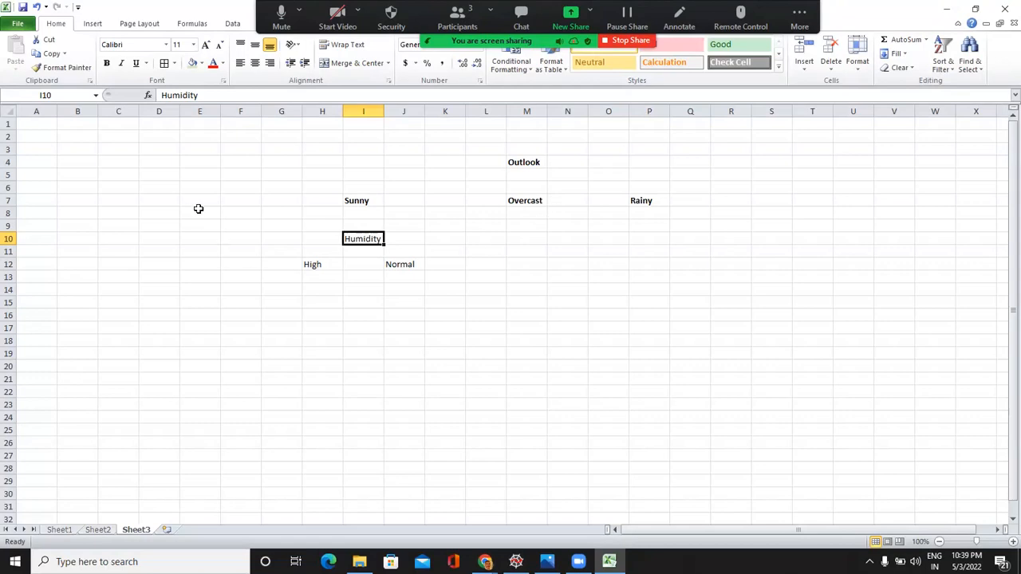
pyautogui.hotkey('ctrl', 'pageup')
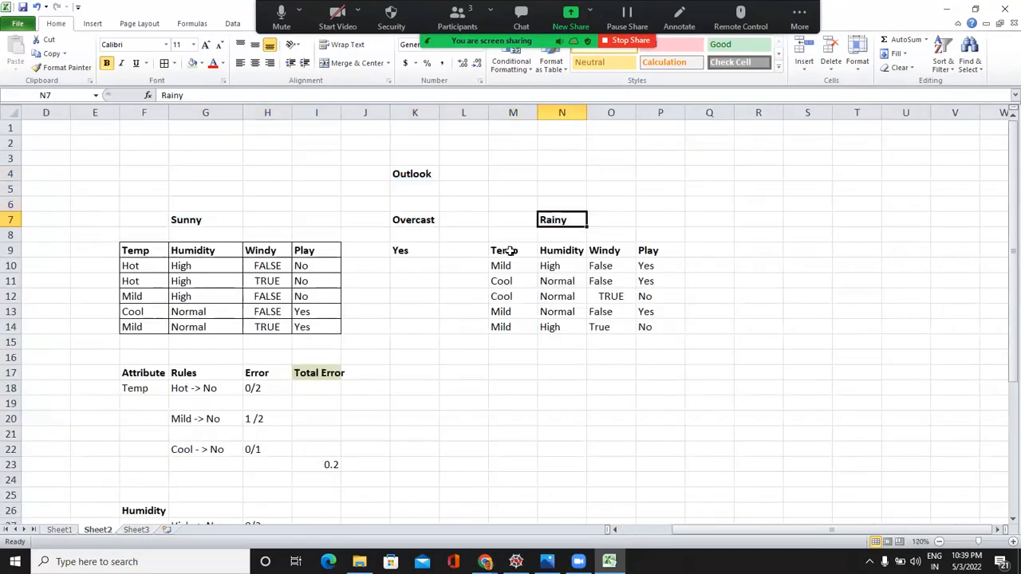
pyautogui.moveTo(511, 250); pyautogui.dragTo(661, 327)
pyautogui.click(224, 64)
pyautogui.click(310, 171)
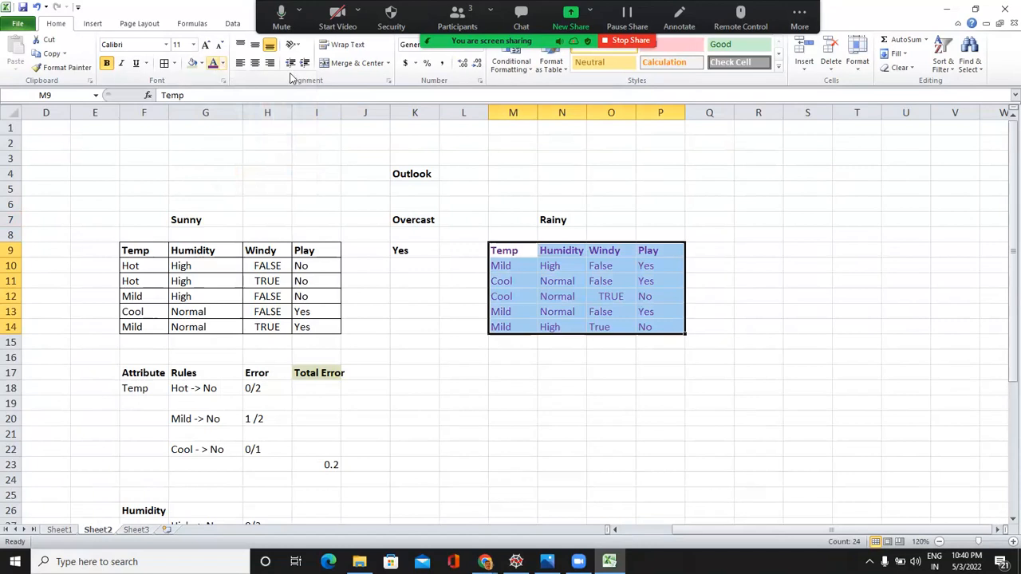
pyautogui.click(165, 63)
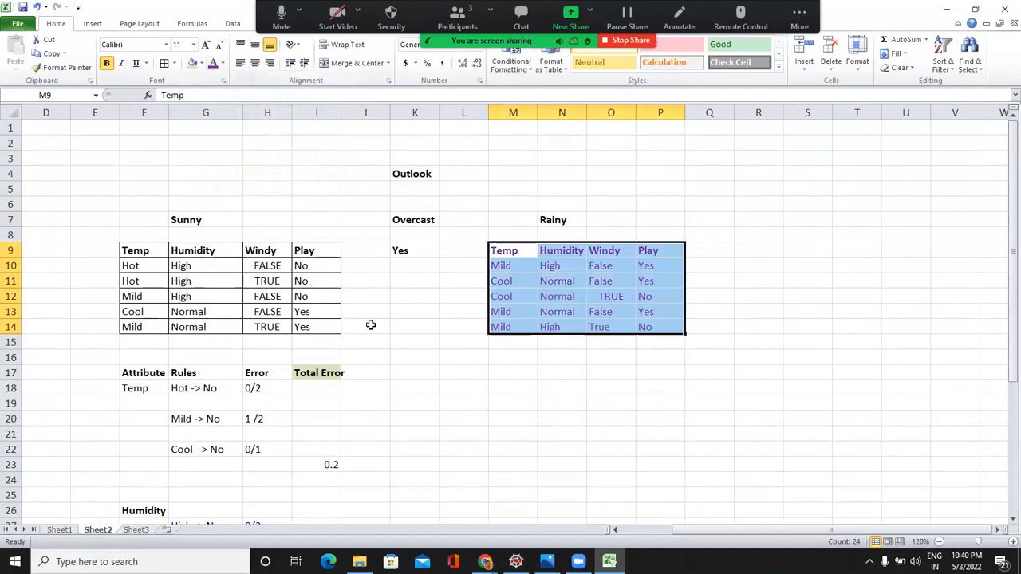
pyautogui.click(495, 422)
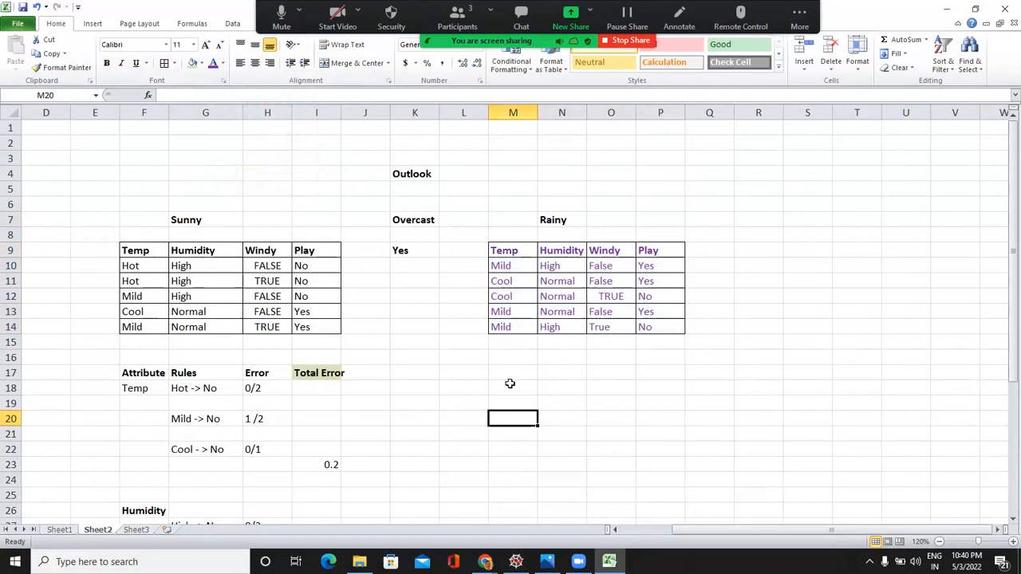
# Copy the Attribute, Rules, Error and Total Error headings from F17:I17 to M17 below the Rainy table
pyautogui.moveTo(135, 373); pyautogui.dragTo(318, 374)
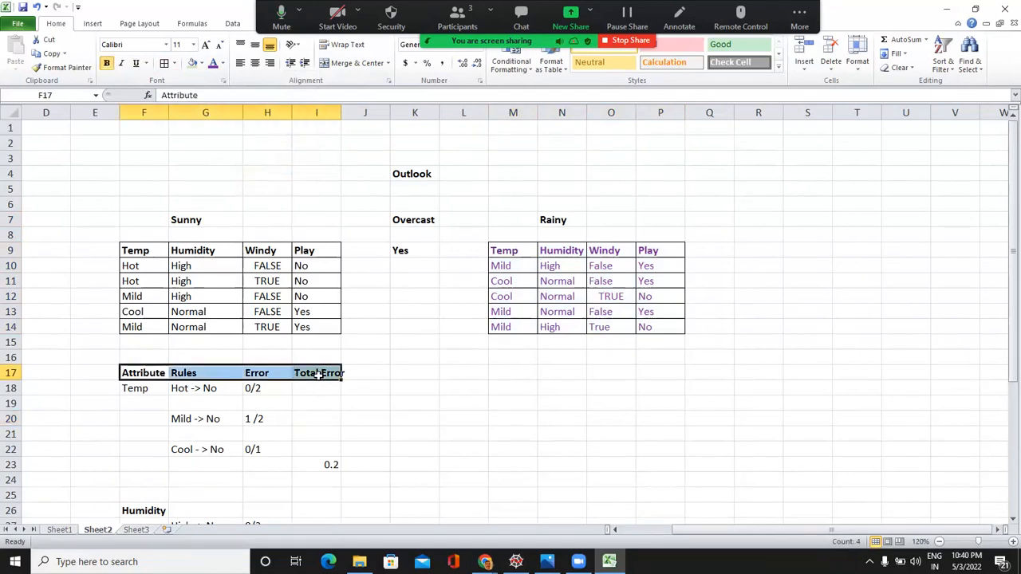
pyautogui.hotkey('ctrl', 'c')
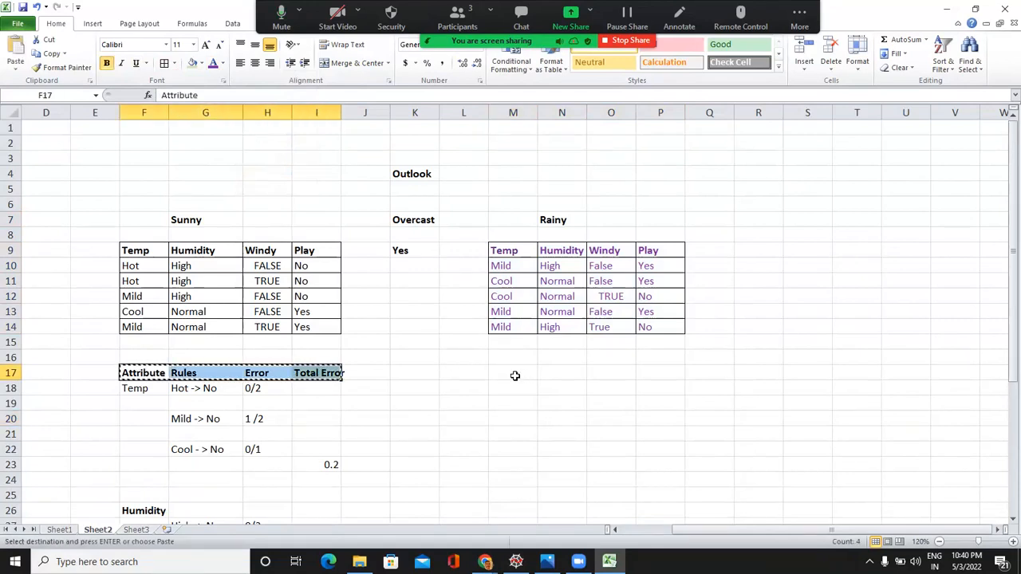
pyautogui.click(515, 376)
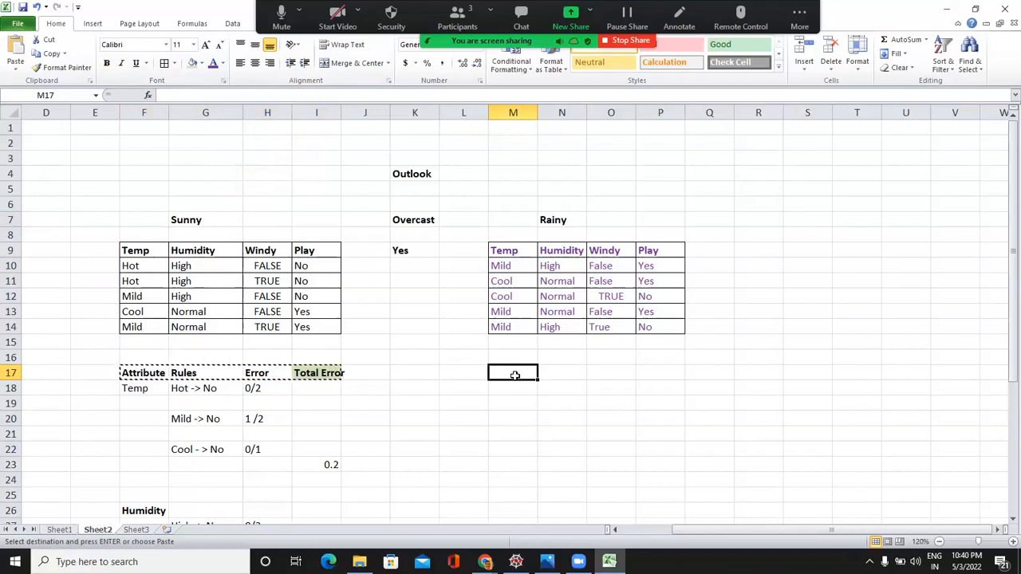
pyautogui.hotkey('ctrl', 'v')
pyautogui.click(150, 412)
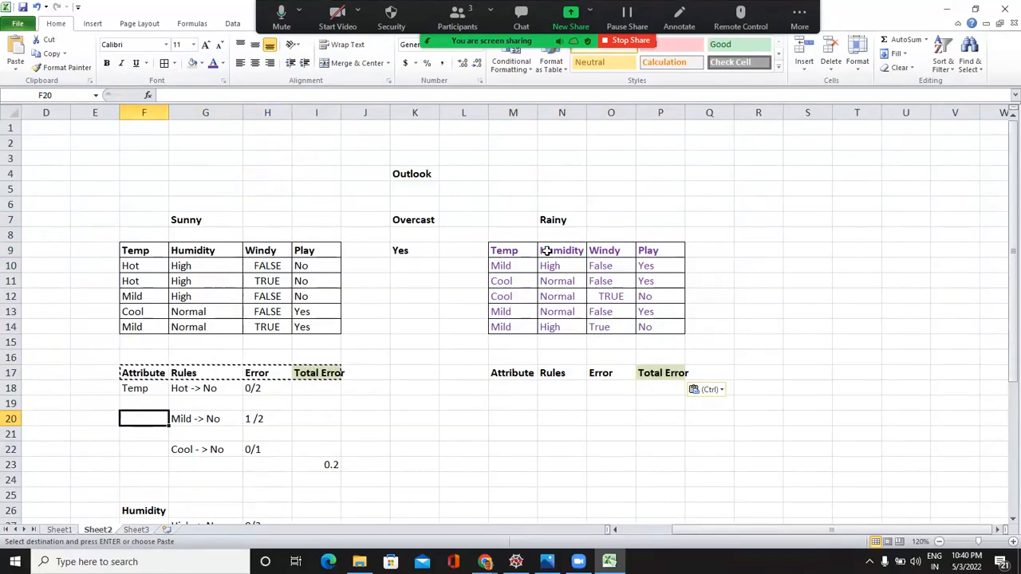
# Enter Temp in M18 as the first attribute for the Rainy subset
pyautogui.click(507, 460)
pyautogui.press('Down')
pyautogui.press('Down')
pyautogui.press('Down')
pyautogui.press('Down')
pyautogui.press('Down')
pyautogui.press('Down')
pyautogui.press('Down')
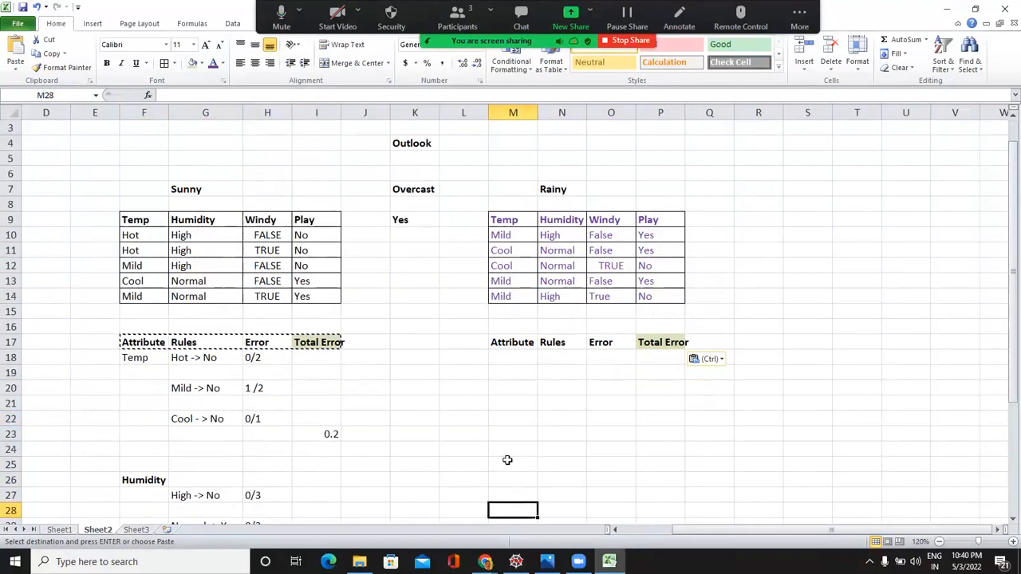
pyautogui.click(501, 327)
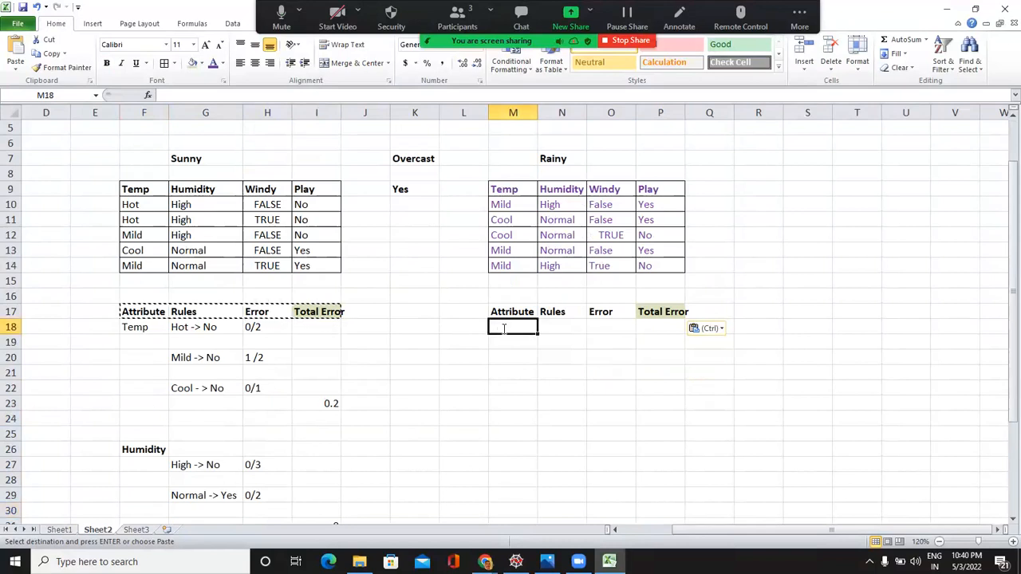
pyautogui.write('Temp')
pyautogui.press('Return')
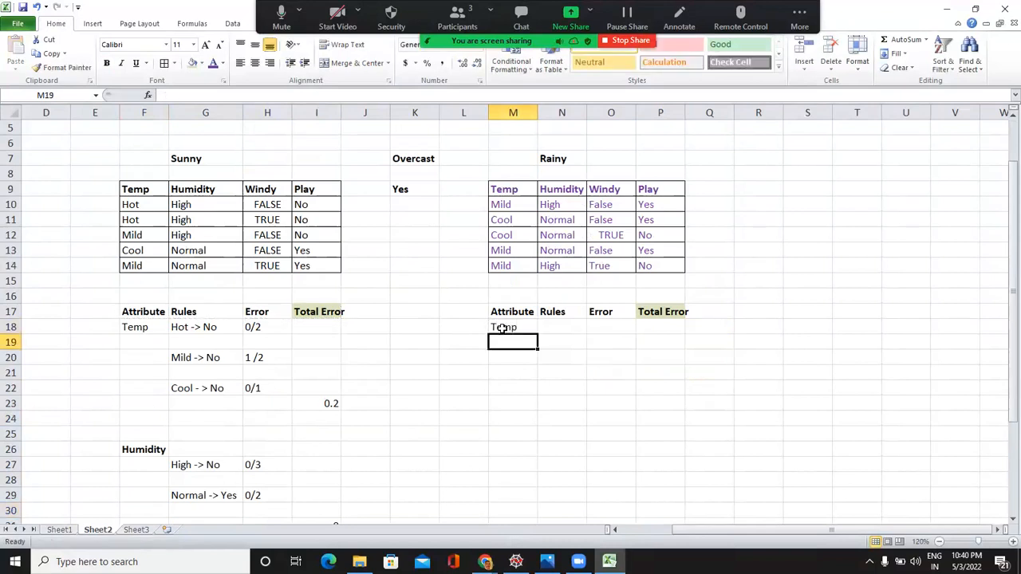
# Enter Humidity in M26 as the second Rainy attribute, in line with the Sunny block
pyautogui.press('Down')
pyautogui.press('Down')
pyautogui.press('Down')
pyautogui.press('Down')
pyautogui.press('Down')
pyautogui.press('Down')
pyautogui.press('Down')
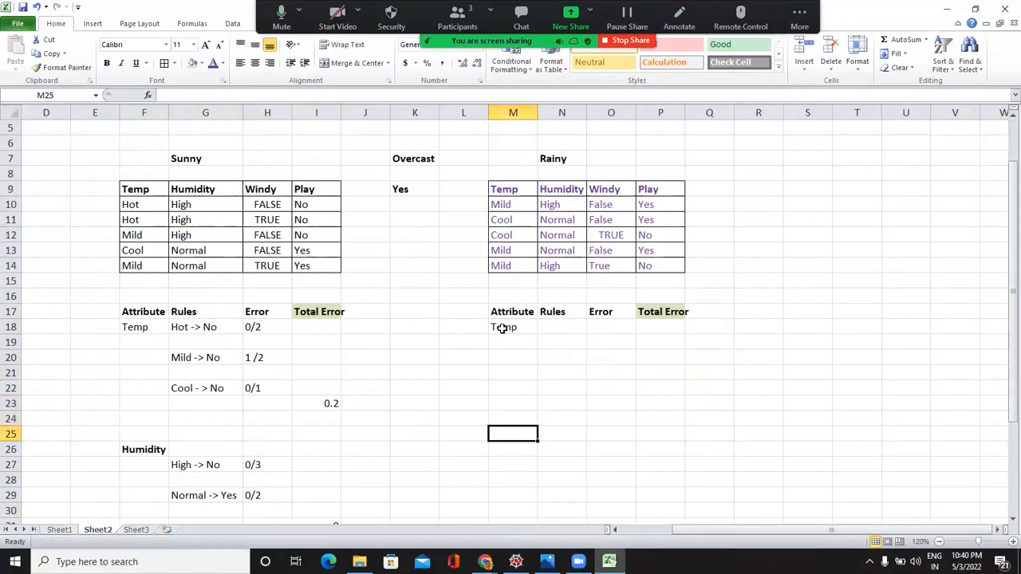
pyautogui.write('Humidi')
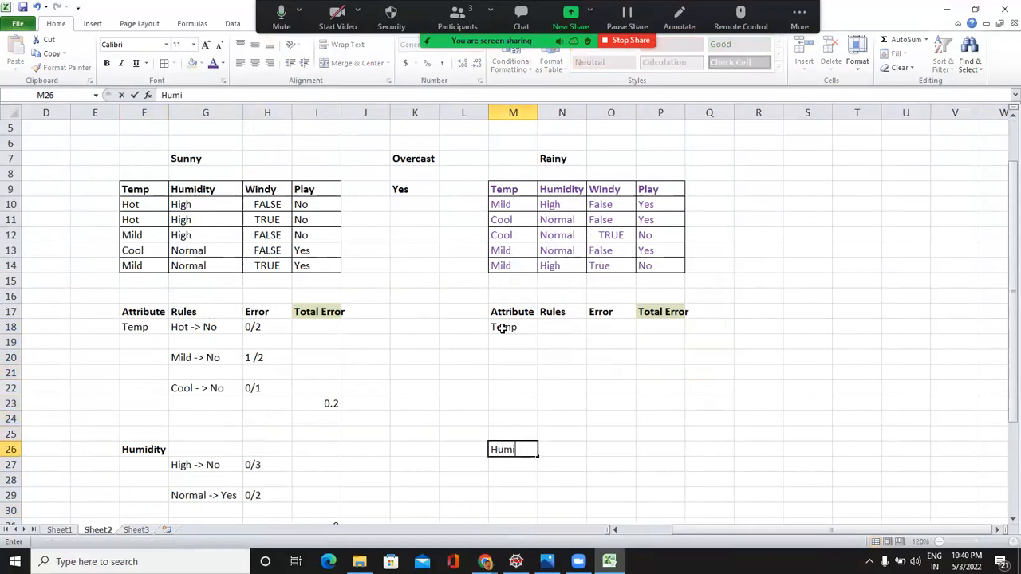
pyautogui.press('Return')
# Enter Windy in M34 as the third Rainy attribute, level with the Sunny one
pyautogui.press('Down')
pyautogui.press('Down')
pyautogui.press('Down')
pyautogui.press('Down')
pyautogui.press('Down')
pyautogui.press('Down')
pyautogui.press('Down')
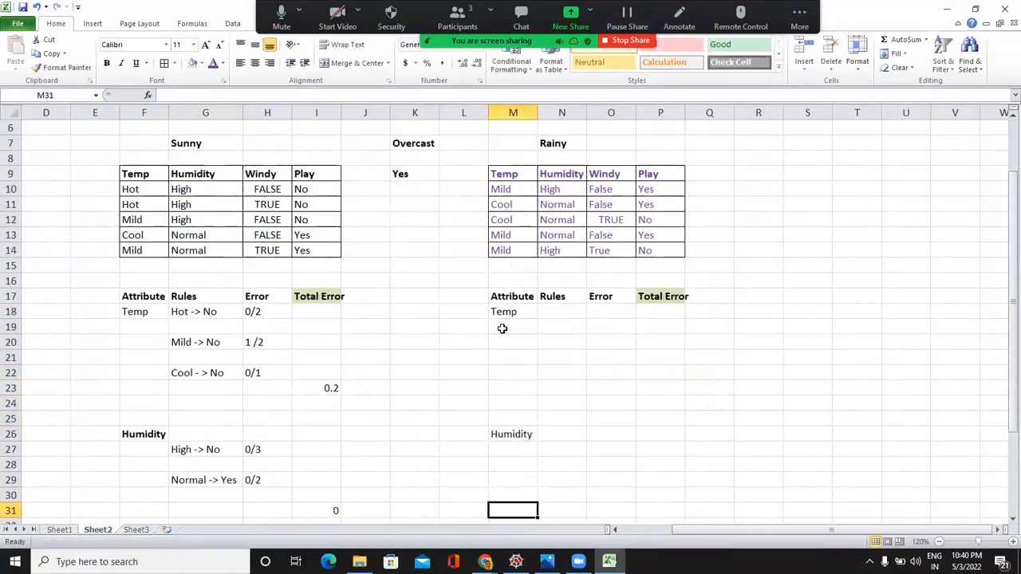
pyautogui.press('Down')
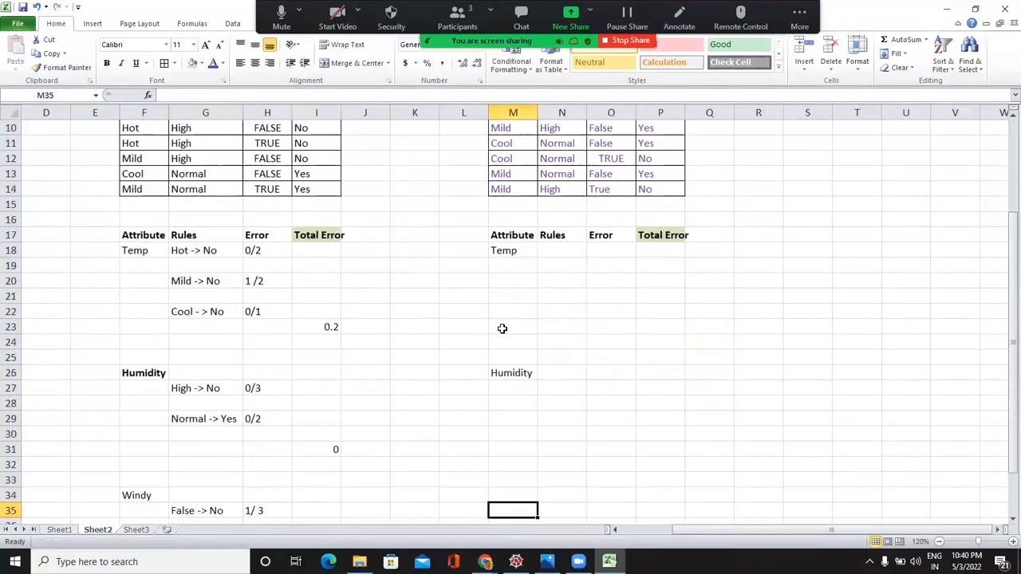
pyautogui.press('Up')
pyautogui.write('Windy')
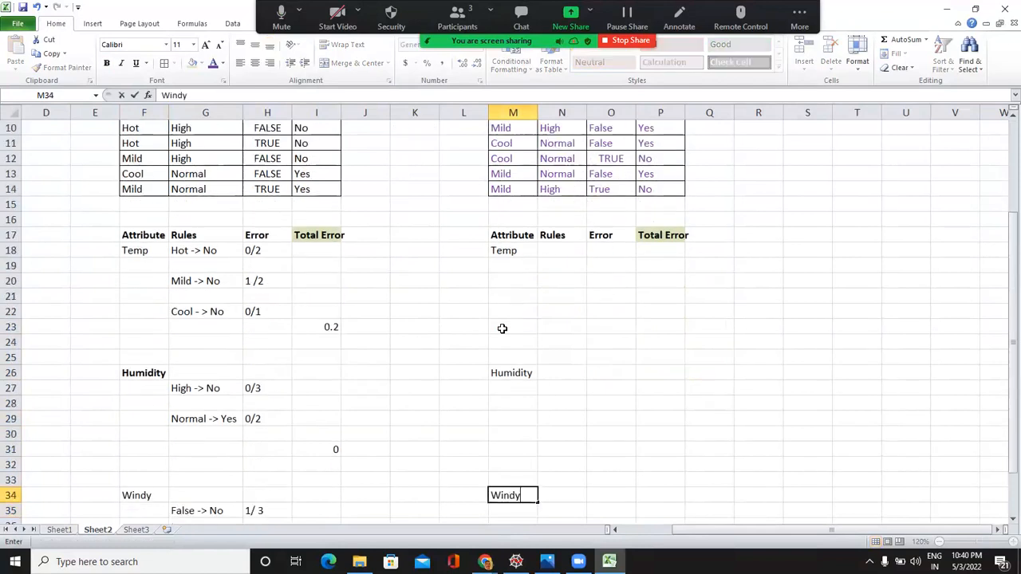
pyautogui.press('Return')
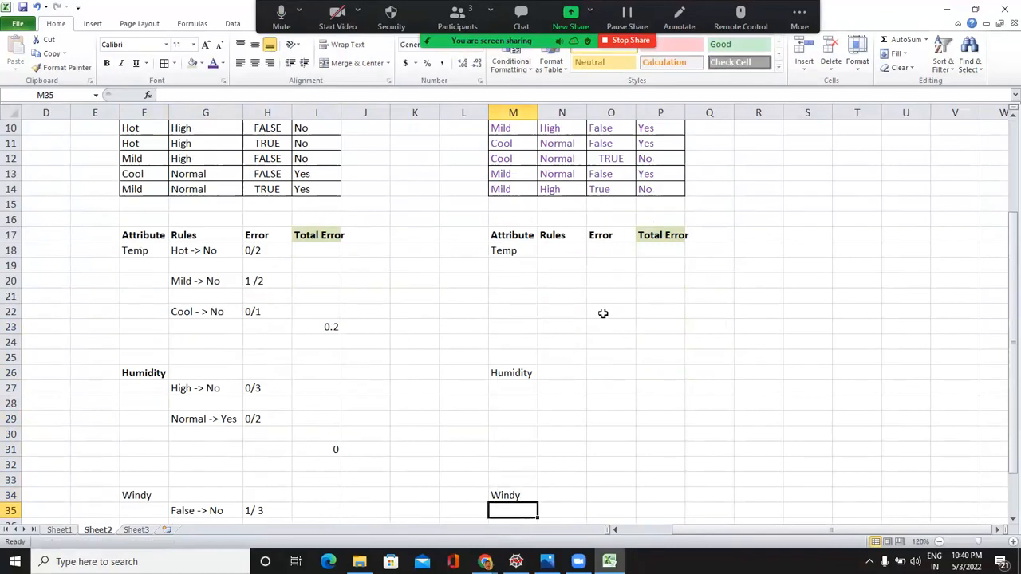
# Using the Rainy table, enter the Temp rule Mild -> Yes in N19
pyautogui.click(566, 249)
pyautogui.hotkey('ctrl', 'Up')
pyautogui.hotkey('ctrl', 'Up')
pyautogui.hotkey('ctrl', 'Up')
pyautogui.hotkey('ctrl', 'Up')
pyautogui.press('Down')
pyautogui.press('Down')
pyautogui.press('Down')
pyautogui.press('Down')
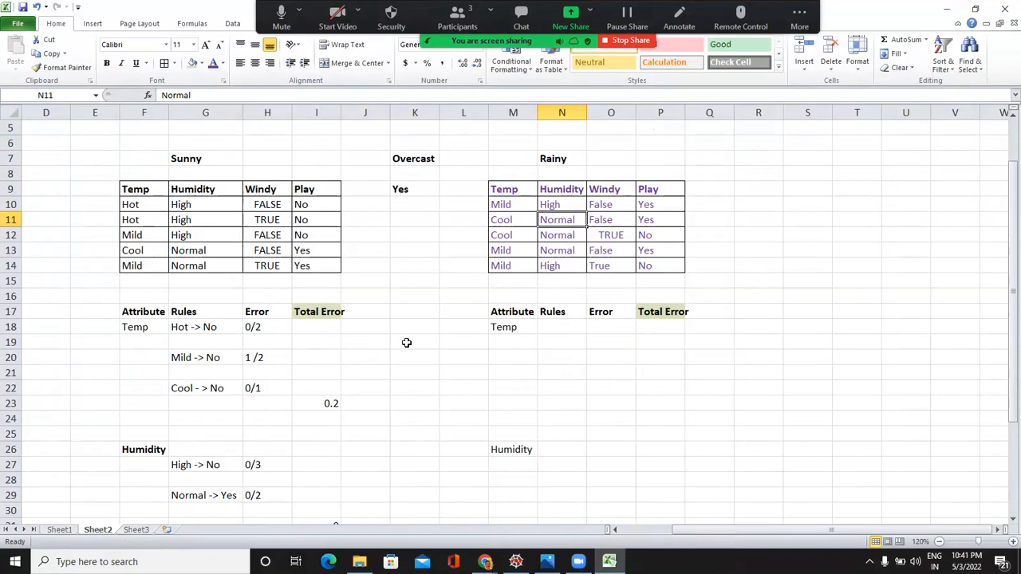
pyautogui.click(511, 343)
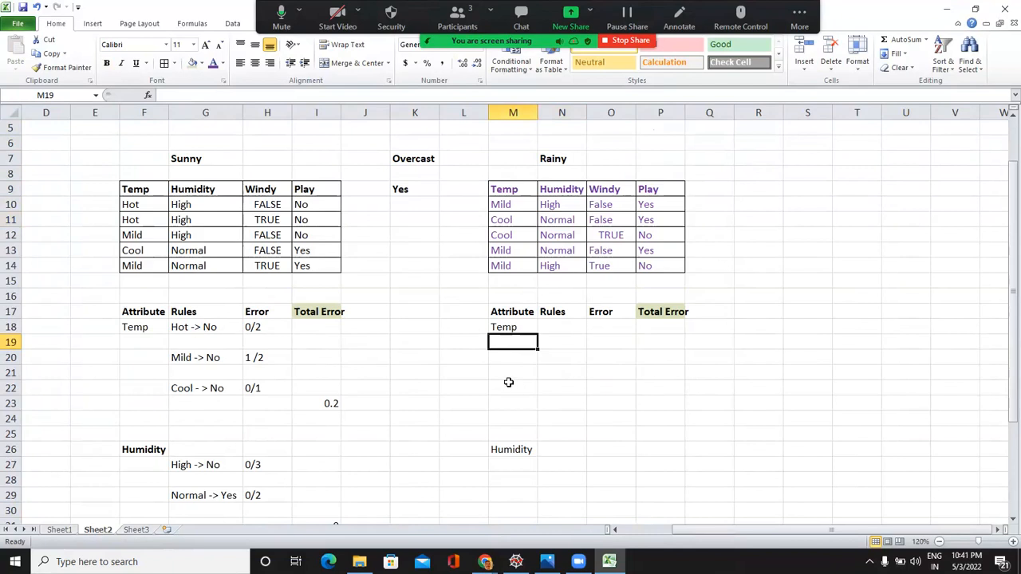
pyautogui.click(558, 343)
pyautogui.write('Mild ->')
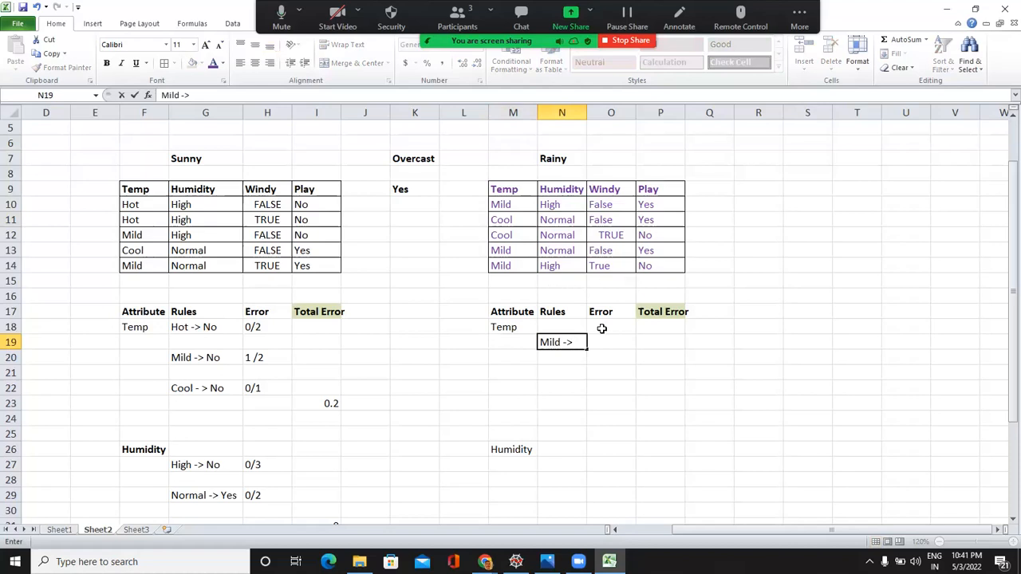
pyautogui.write('Yes')
# Enter 1/3 as the Mild rule's error in O19 and widen column N to fit its text
pyautogui.click(612, 343)
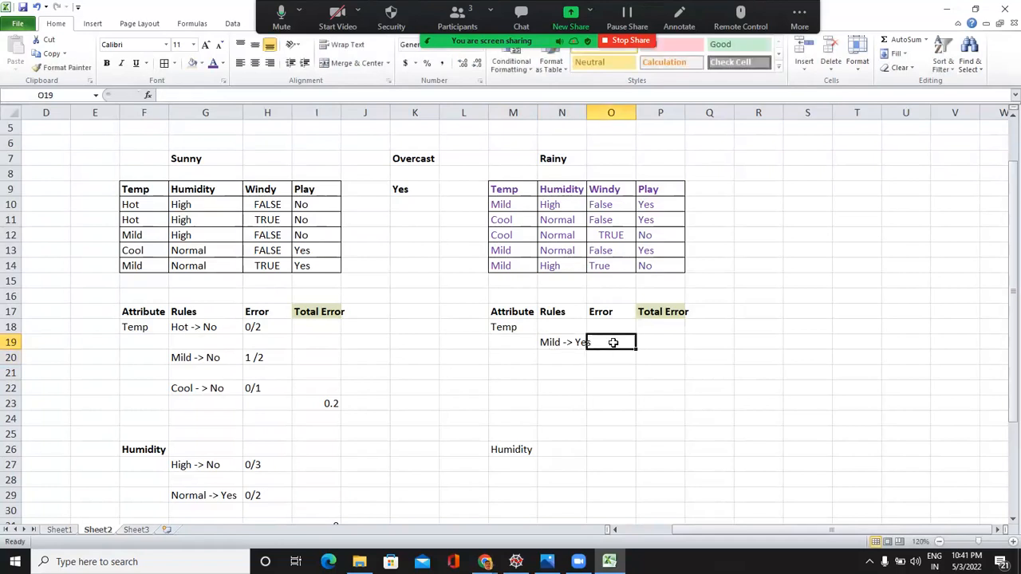
pyautogui.write('1/3')
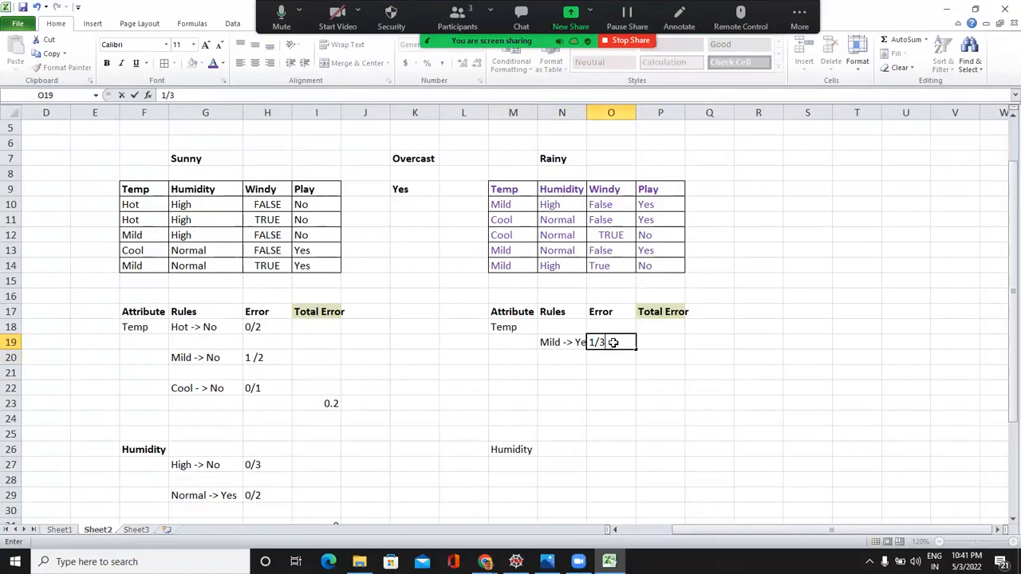
pyautogui.press('Return')
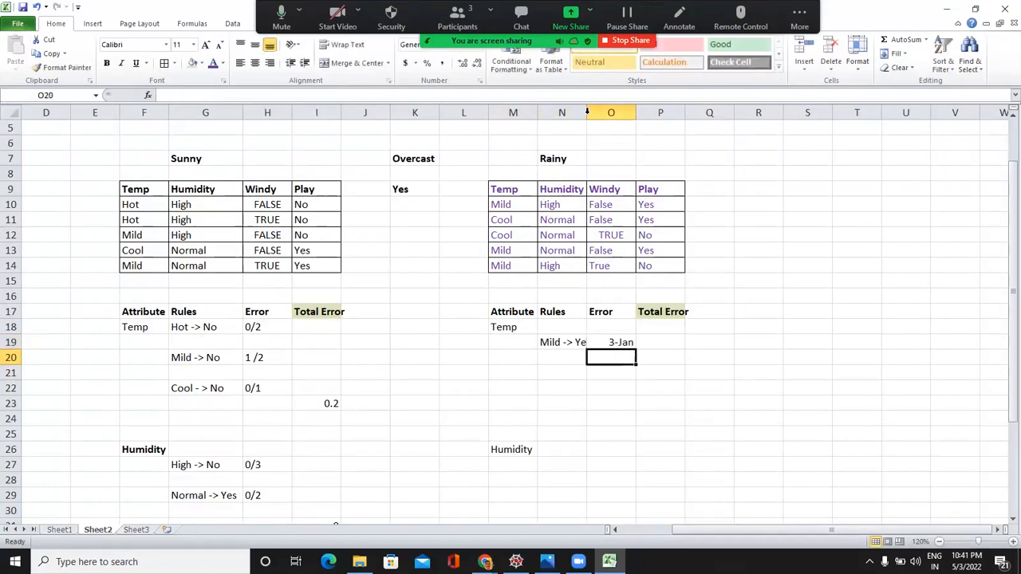
pyautogui.doubleClick(587, 113)
# Move the Mild rule and its error from N19:O19 down one row to N20:O20
pyautogui.click(550, 375)
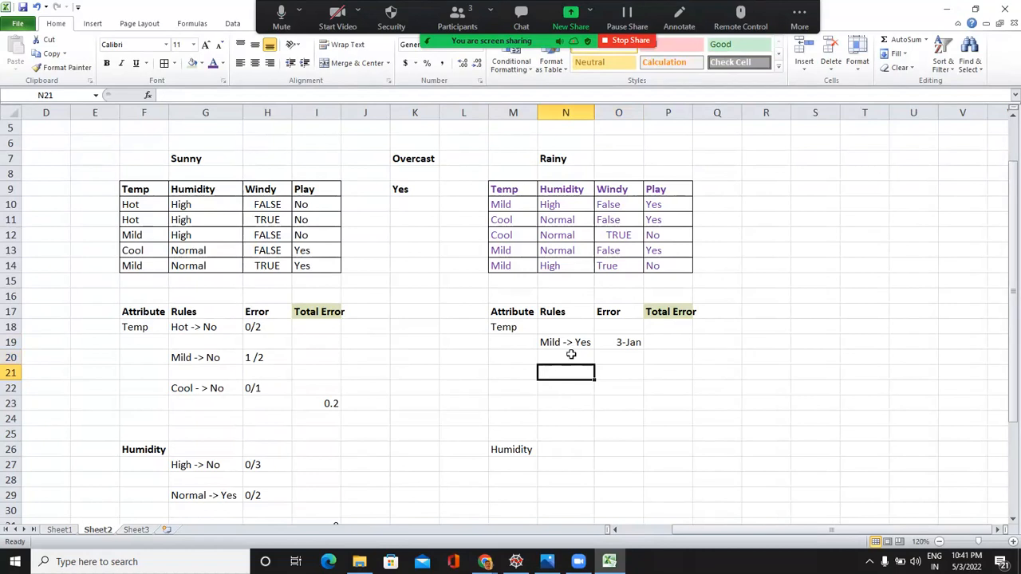
pyautogui.moveTo(590, 345); pyautogui.dragTo(608, 351)
pyautogui.hotkey('ctrl', 'c')
pyautogui.press('Down')
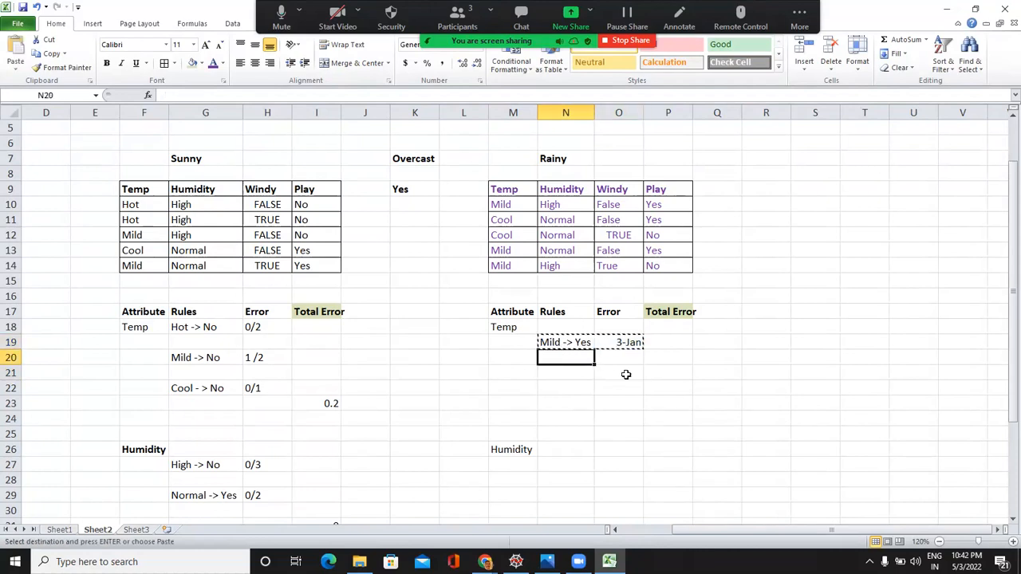
pyautogui.press('Return')
# Enter the rule Cool - > Yes in N22 with an error of 1/2 in O22
pyautogui.click(556, 391)
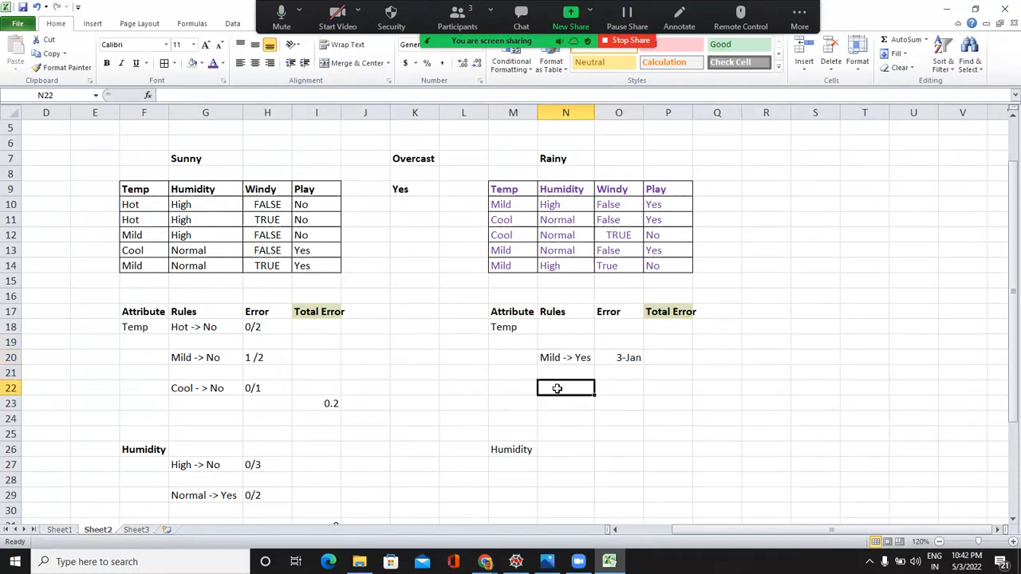
pyautogui.write('Cool')
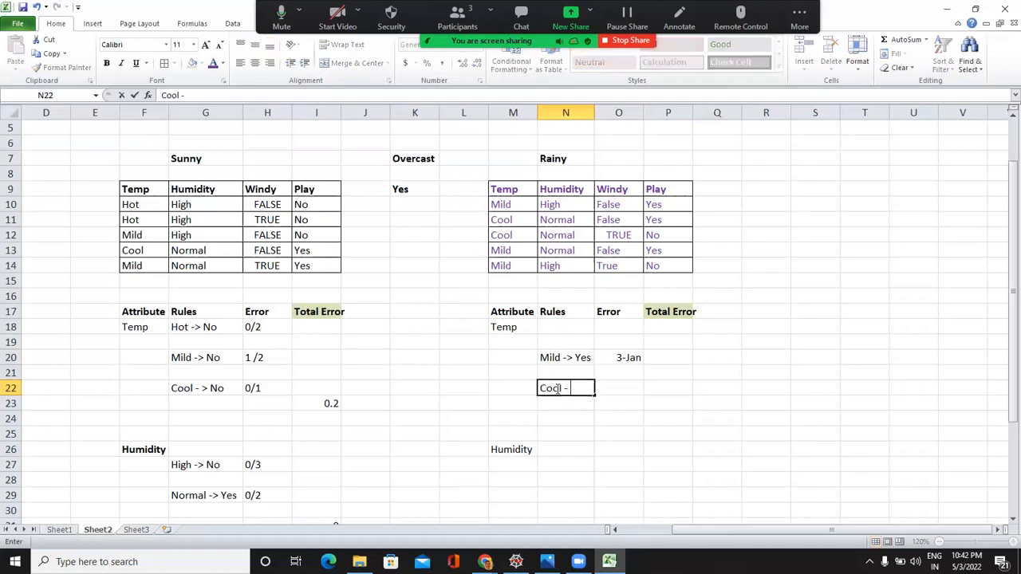
pyautogui.write(' - >')
pyautogui.write('Yes')
pyautogui.press('Tab')
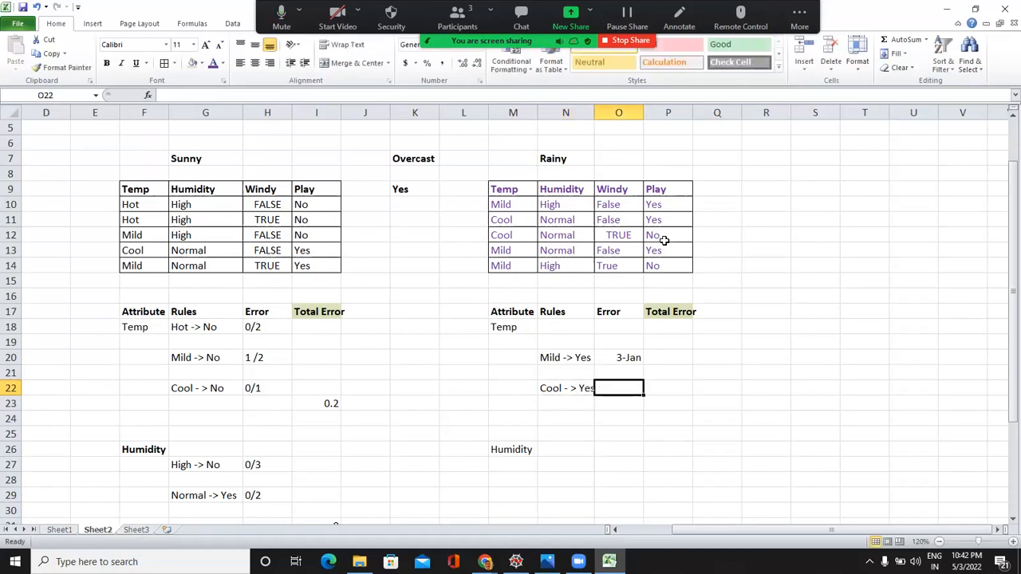
pyautogui.write('1/2')
pyautogui.press('Return')
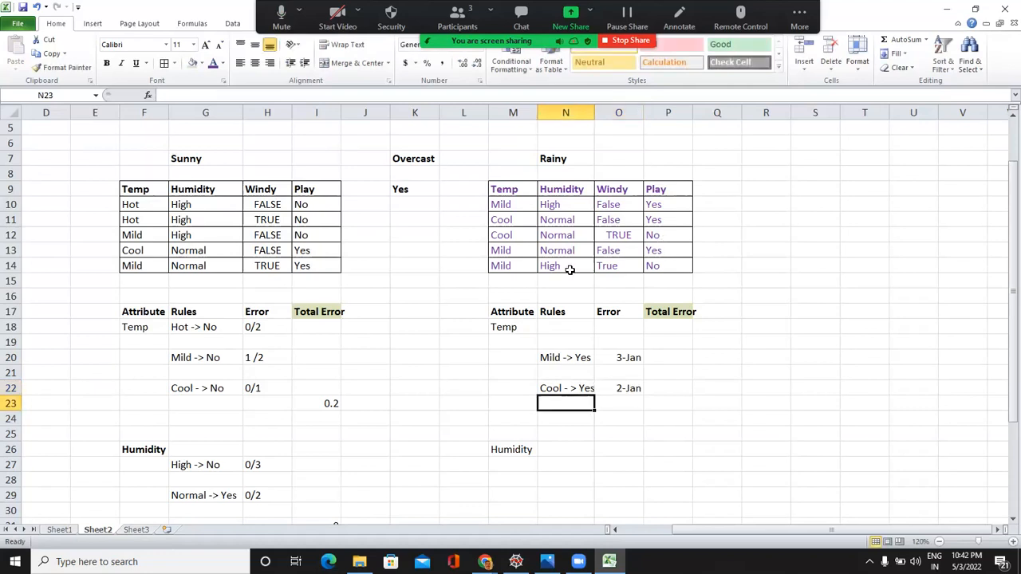
# Format the Rainy Error column from O18 down past the Windy section as Text
pyautogui.moveTo(620, 327); pyautogui.dragTo(620, 522)
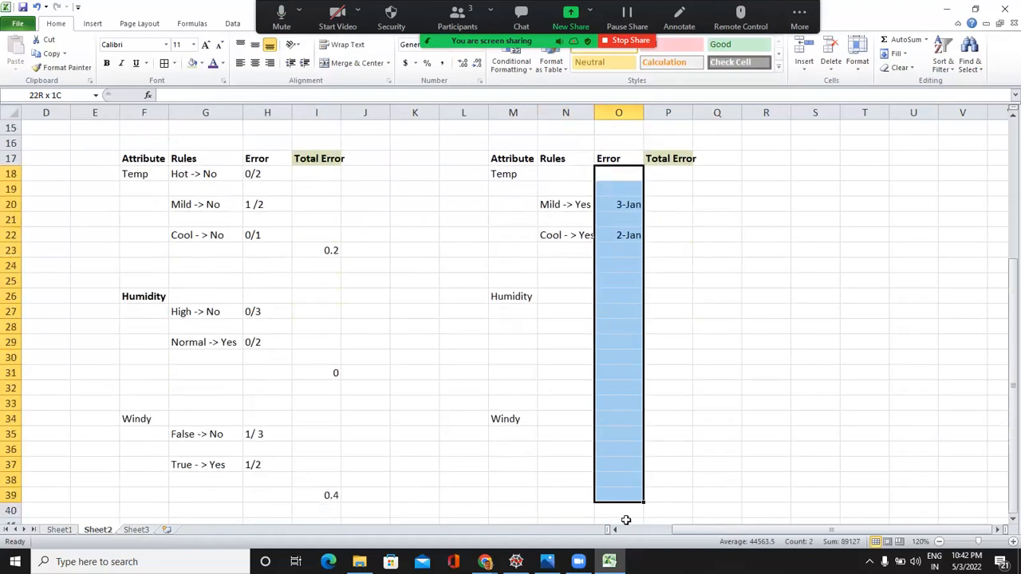
pyautogui.rightClick(619, 368)
pyautogui.click(646, 316)
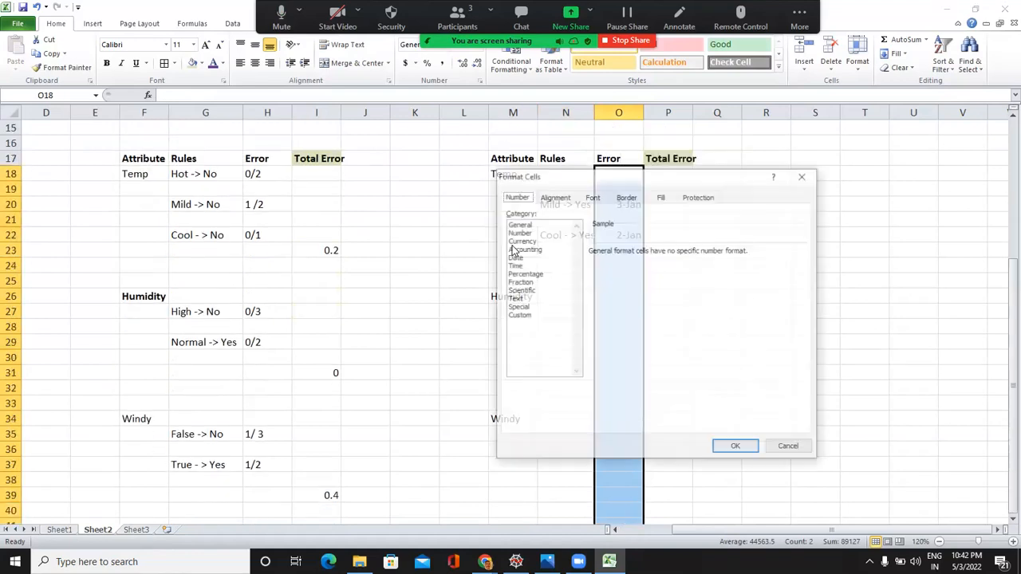
pyautogui.click(517, 299)
pyautogui.click(741, 449)
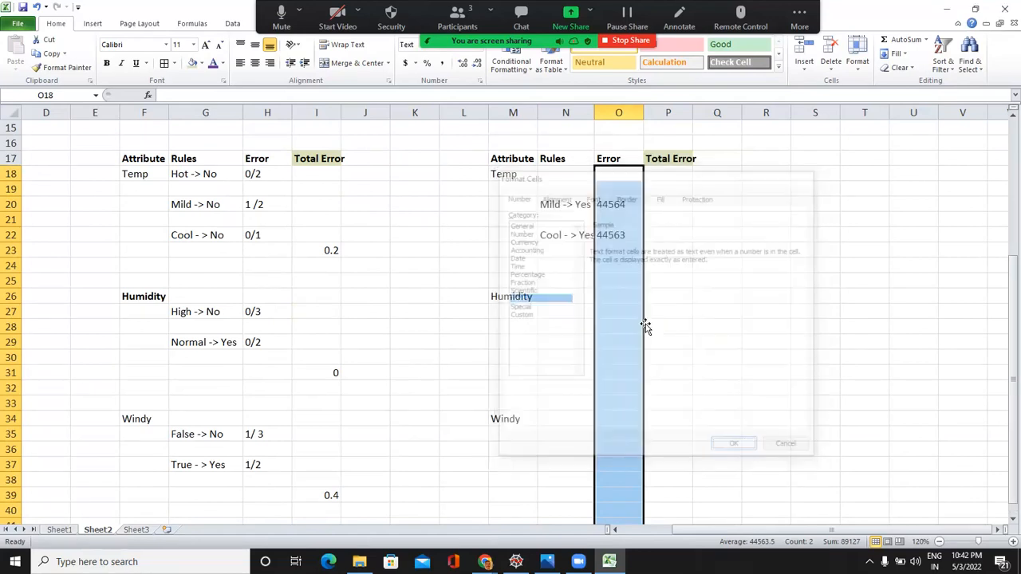
# Replace the Mild rule's error in O20 with 1/3
pyautogui.click(630, 204)
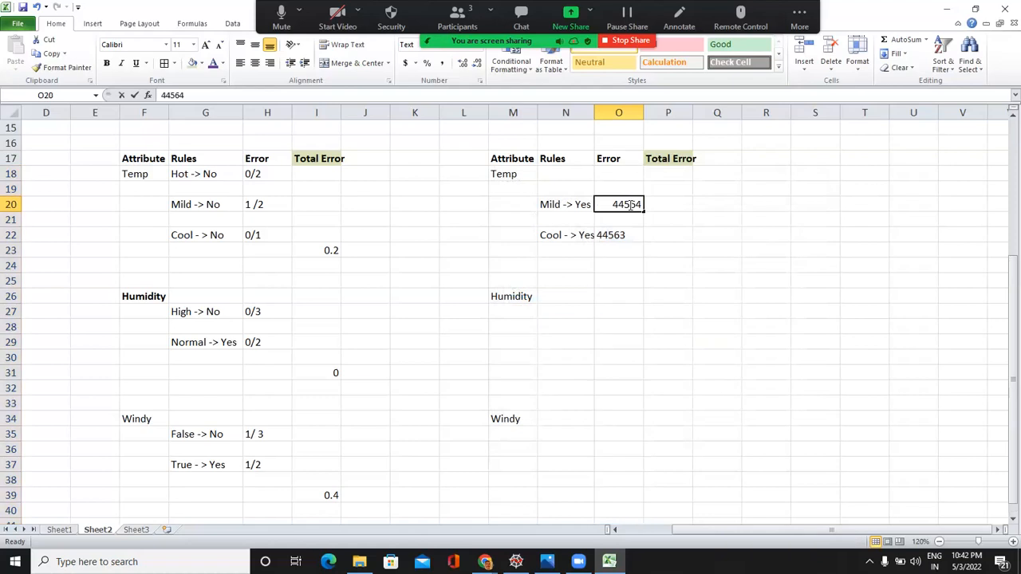
pyautogui.doubleClick(627, 204)
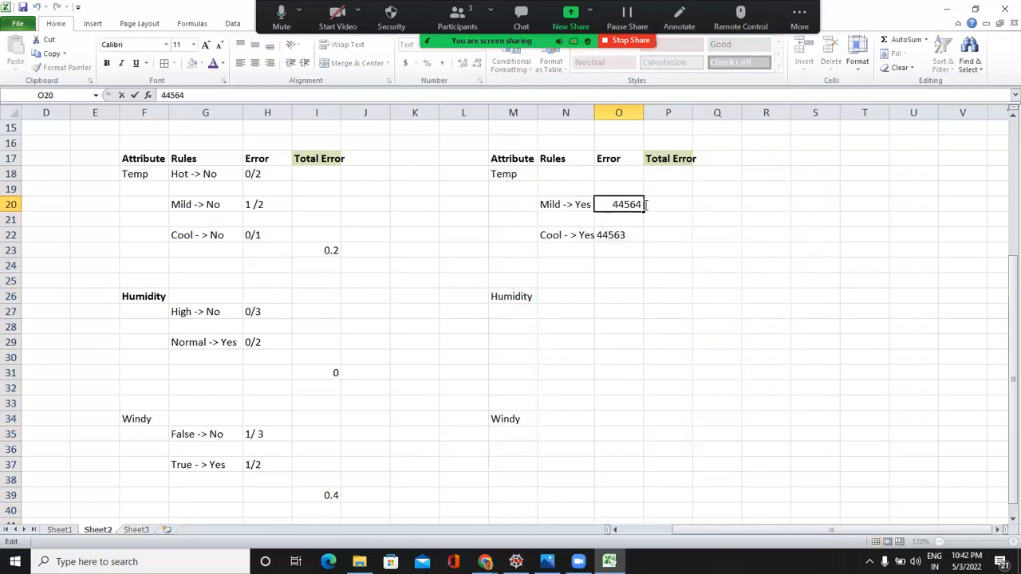
pyautogui.doubleClick(645, 205)
pyautogui.press('BackSpace')
pyautogui.write('1/3')
pyautogui.press('Return')
pyautogui.press('Return')
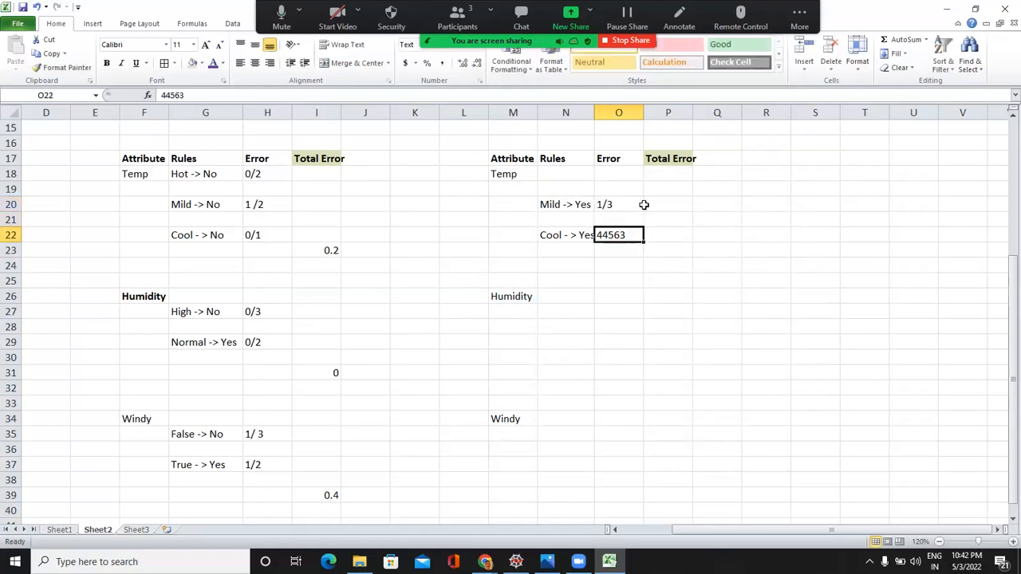
# Replace the Cool rule's error in O22 with 1/2 and autofit the width of column N
pyautogui.write('1/2')
pyautogui.press('Return')
pyautogui.press('Return')
pyautogui.press('Return')
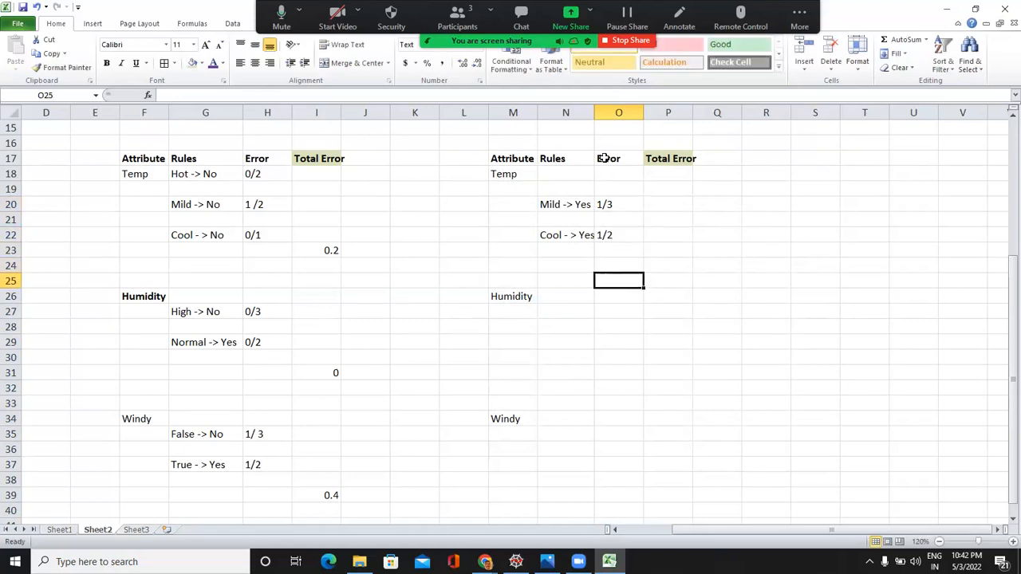
pyautogui.doubleClick(594, 112)
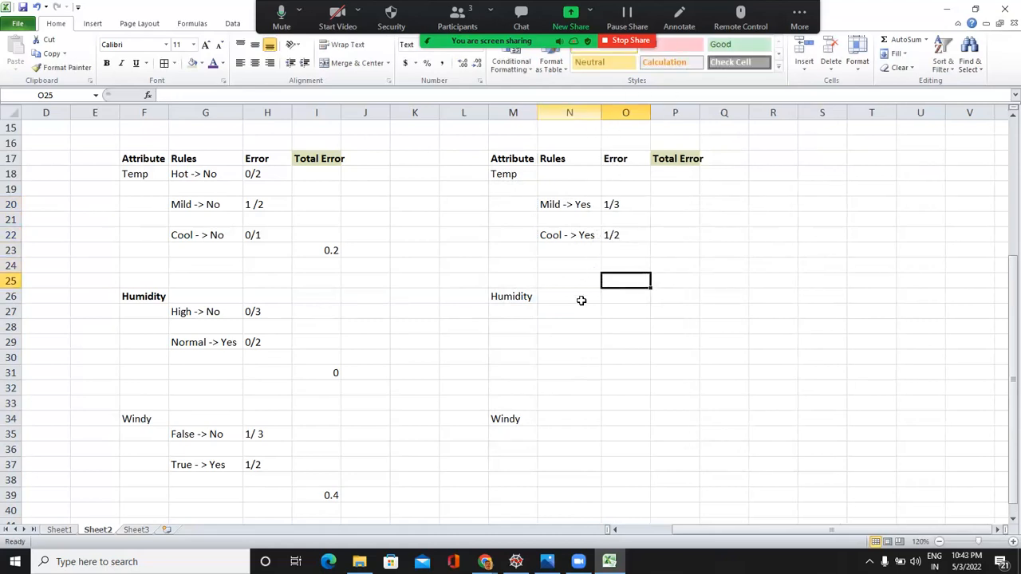
# Examine the Humidity values against the Play outcomes in the Rainy table
pyautogui.click(573, 298)
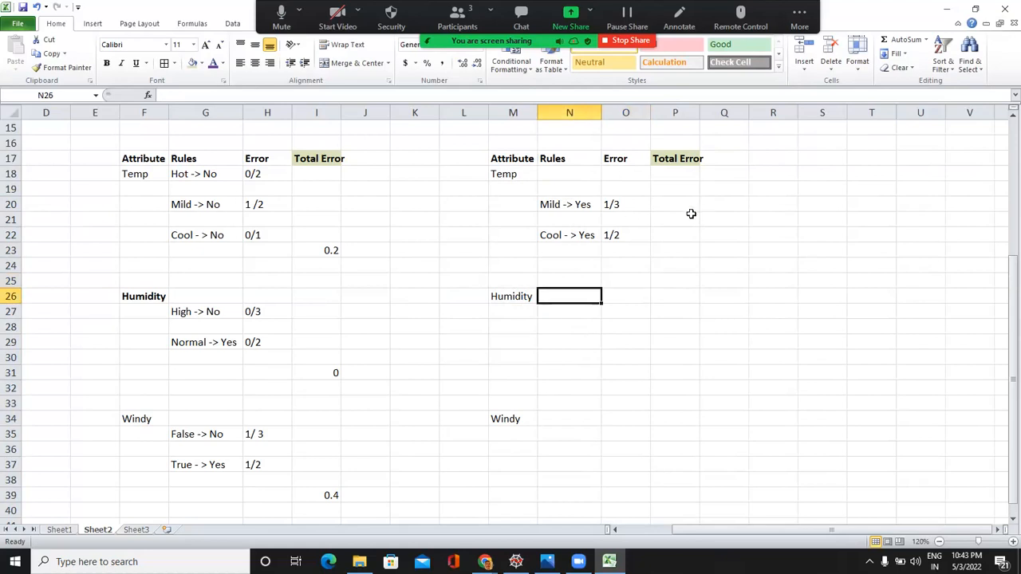
pyautogui.press('Up')
pyautogui.press('Up')
pyautogui.press('Up')
pyautogui.press('Up')
pyautogui.press('Up')
pyautogui.press('Up')
pyautogui.press('Up')
pyautogui.press('Up')
pyautogui.press('Up')
pyautogui.press('Up')
pyautogui.press('Up')
pyautogui.press('Up')
pyautogui.press('Up')
pyautogui.press('Up')
pyautogui.press('Up')
pyautogui.press('Up')
pyautogui.press('Up')
pyautogui.press('Up')
pyautogui.press('Up')
pyautogui.press('Up')
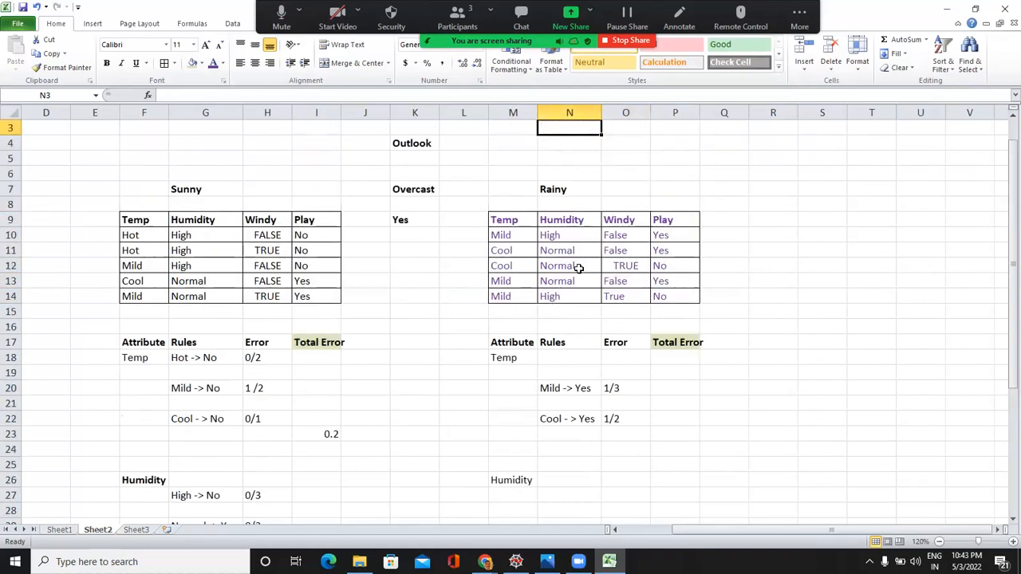
# Enter the Rainy Humidity rule High -> No in N27 with an error of 1/2 in O27
pyautogui.click(569, 497)
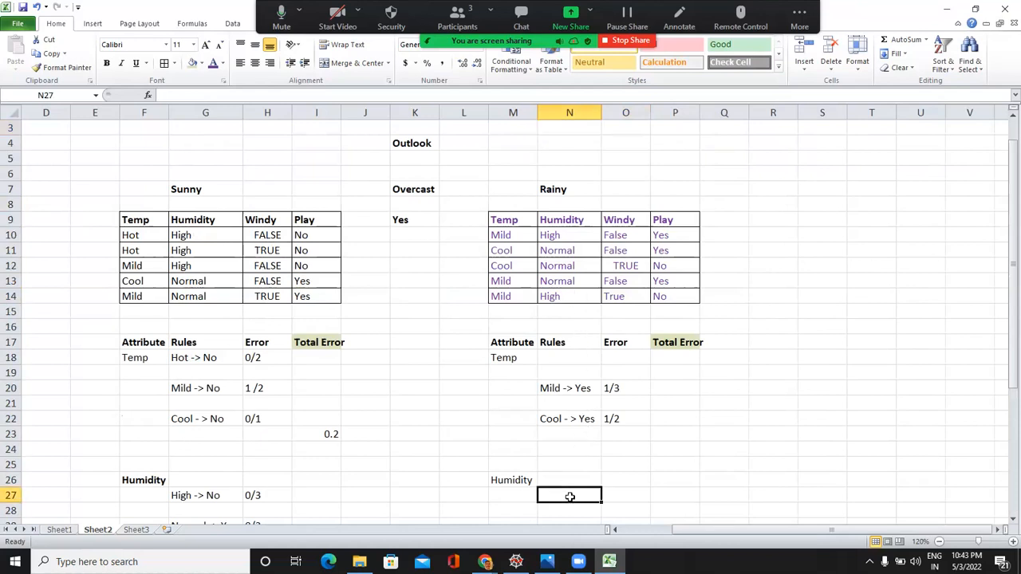
pyautogui.write('H')
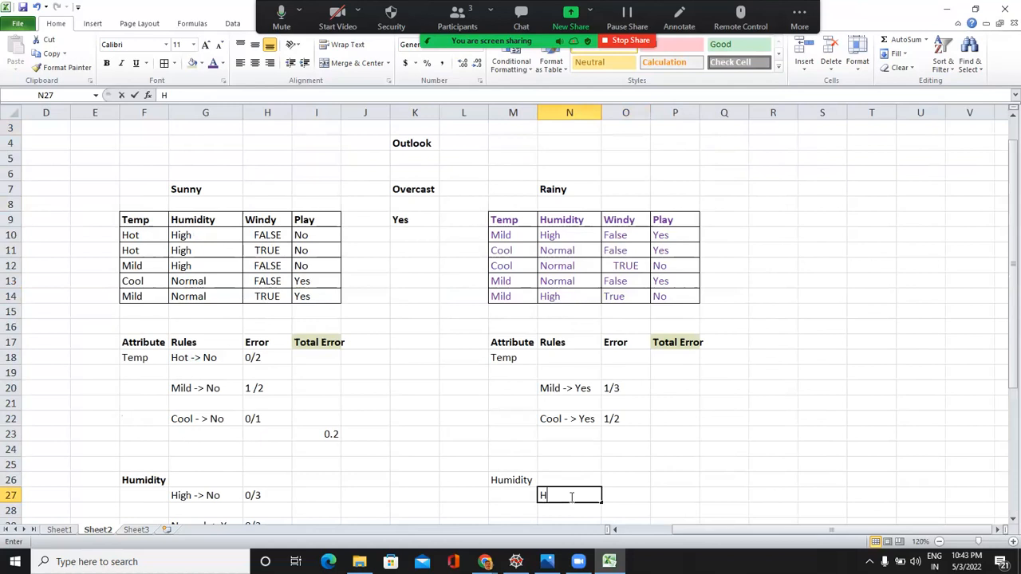
pyautogui.write('igh')
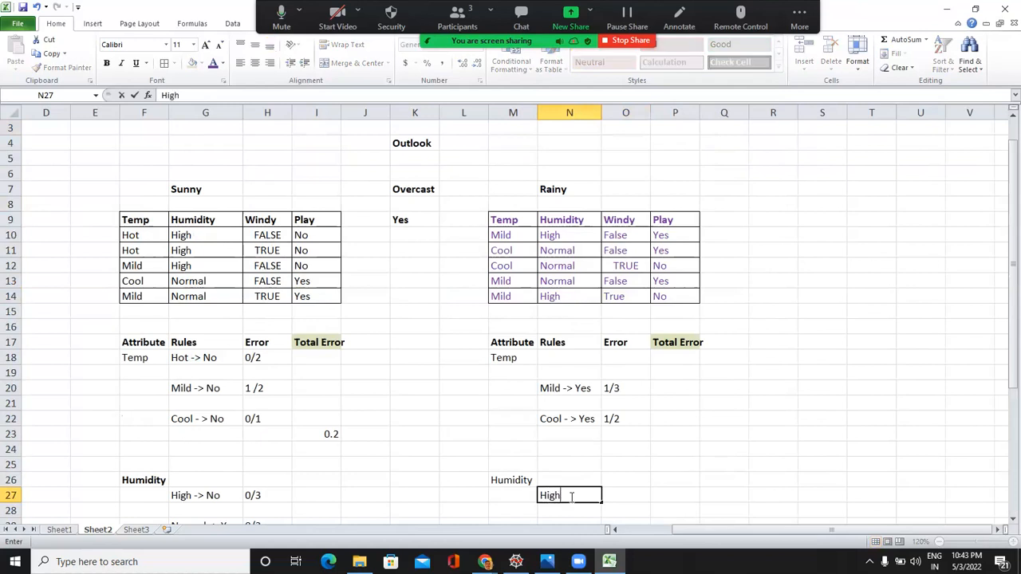
pyautogui.write(' -> No')
pyautogui.press('Tab')
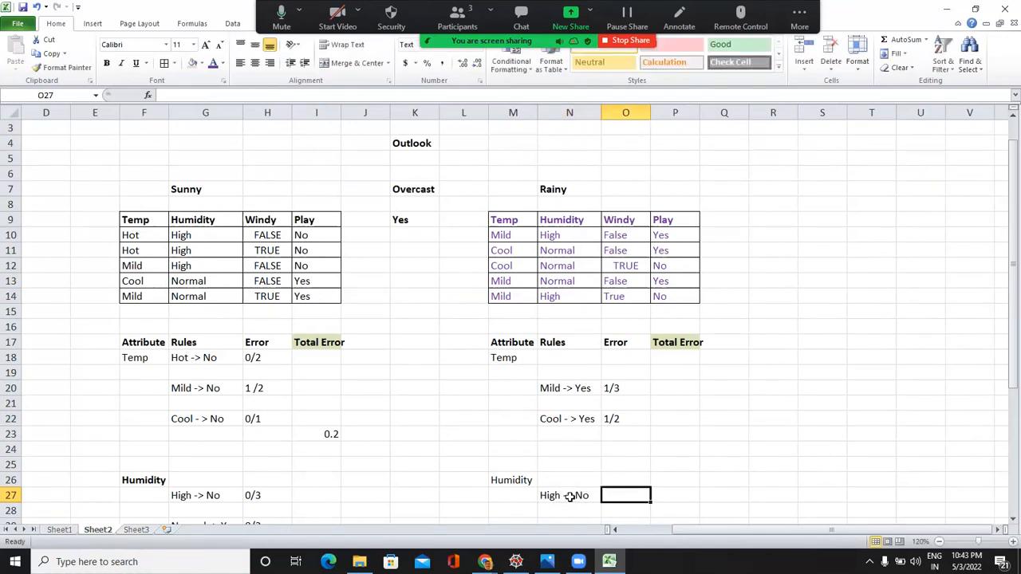
pyautogui.write('1/2')
pyautogui.press('Return')
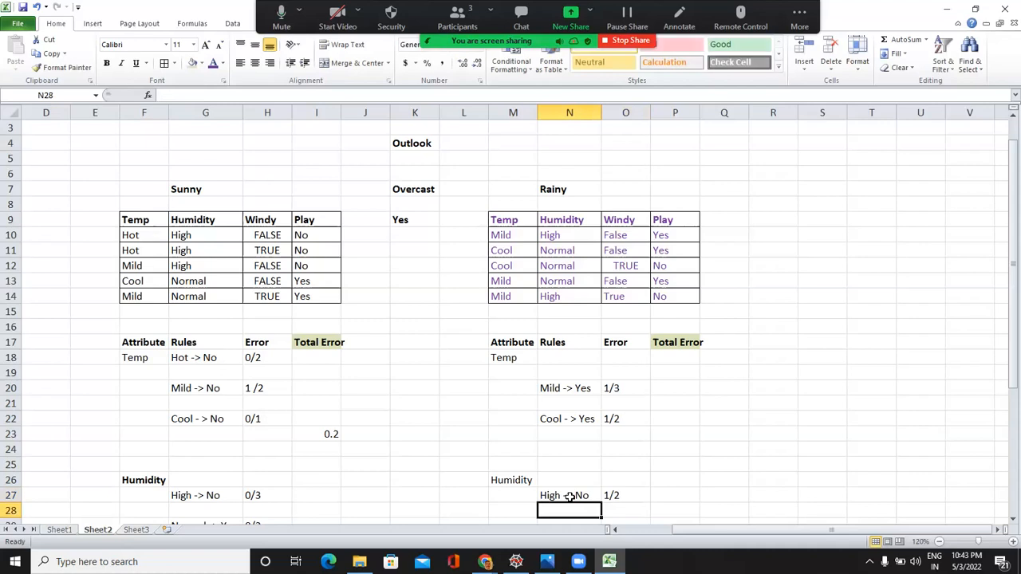
# Enter the Rainy Humidity rule Normal -> Yes in N29 with an error of 1/3 in O29
pyautogui.press('Return')
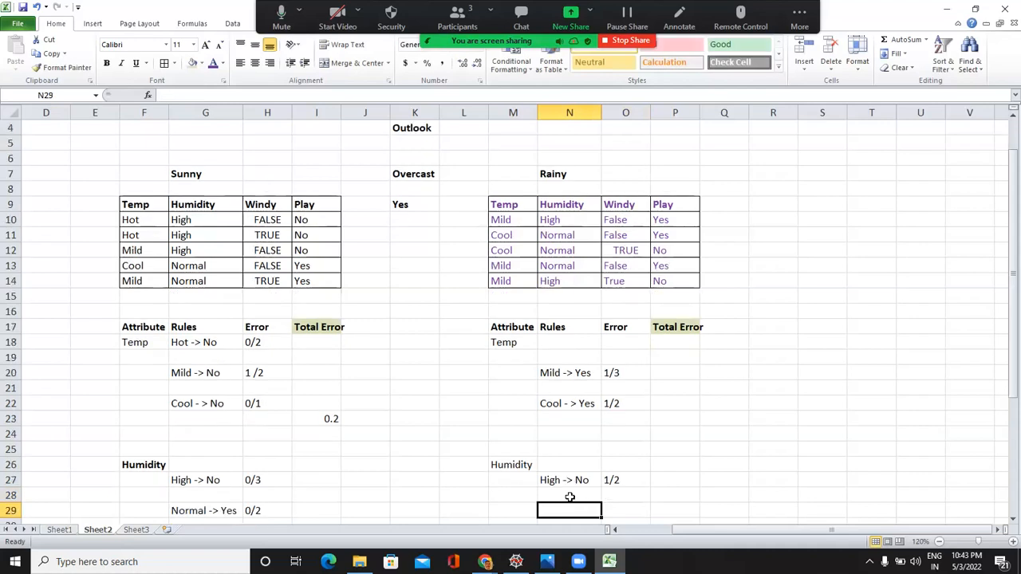
pyautogui.write('Normal ->')
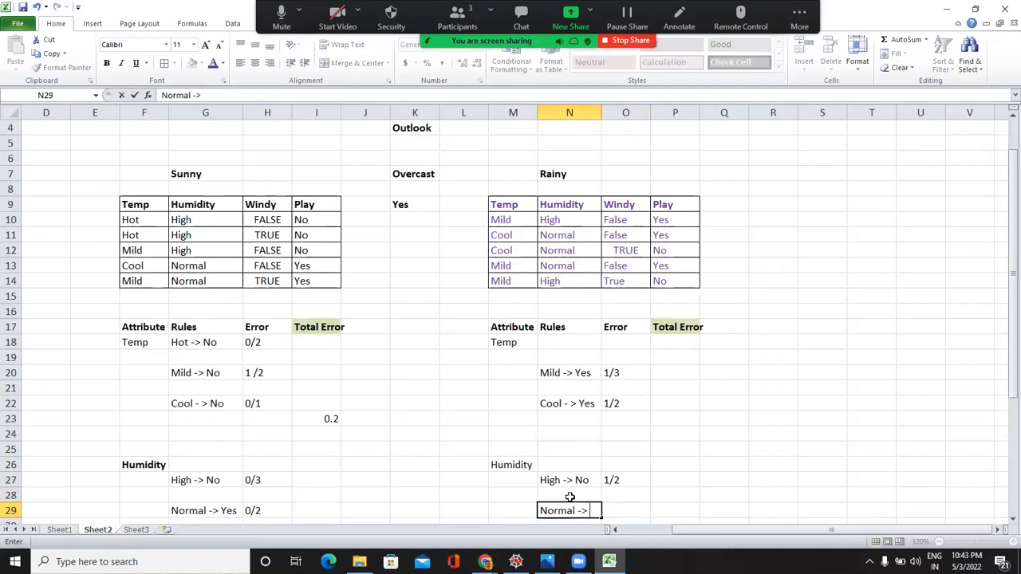
pyautogui.write(' Yes')
pyautogui.press('Tab')
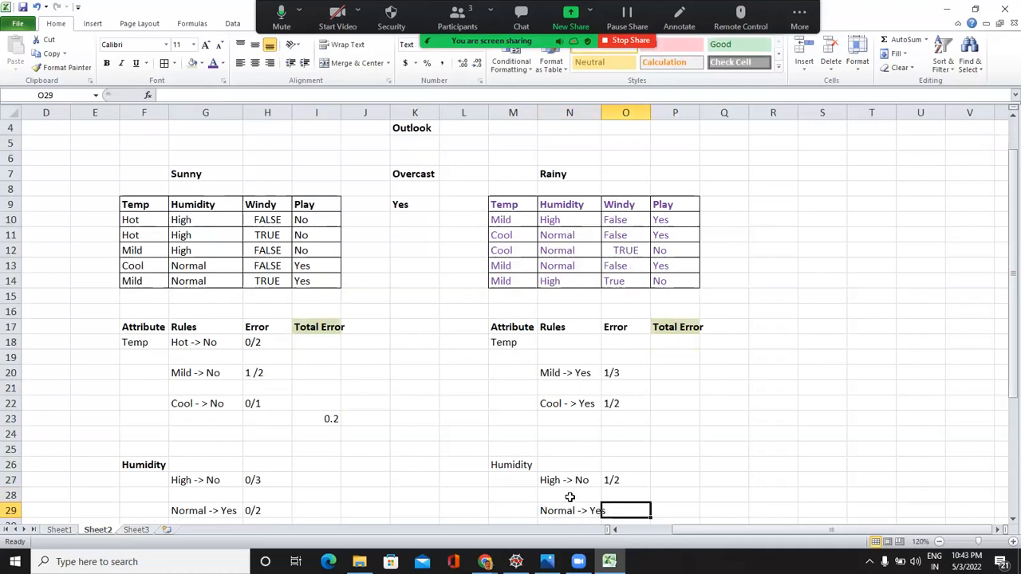
pyautogui.write('1/3')
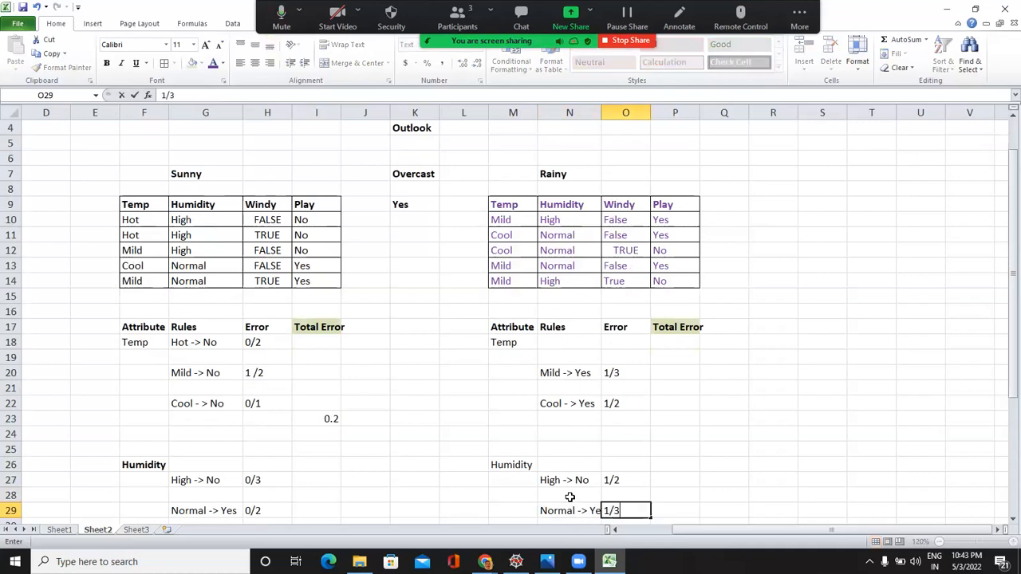
pyautogui.press('Return')
# Examine the Windy values against the Play outcomes in the Rainy table
pyautogui.press('Down')
pyautogui.press('Down')
pyautogui.press('Down')
pyautogui.press('Down')
pyautogui.press('Down')
pyautogui.press('Down')
pyautogui.press('Down')
pyautogui.press('Down')
pyautogui.press('Down')
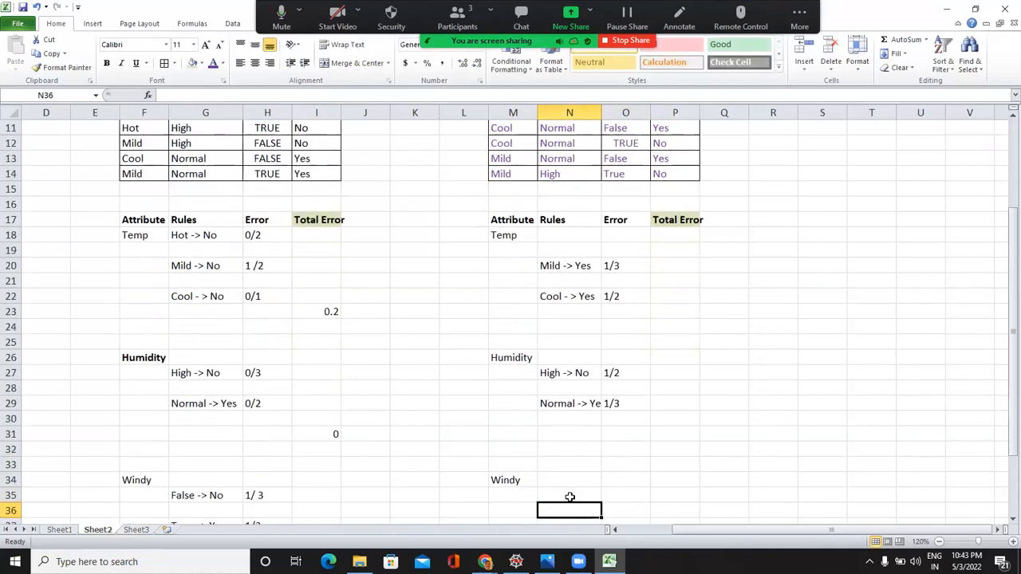
pyautogui.press('Down')
pyautogui.press('Down')
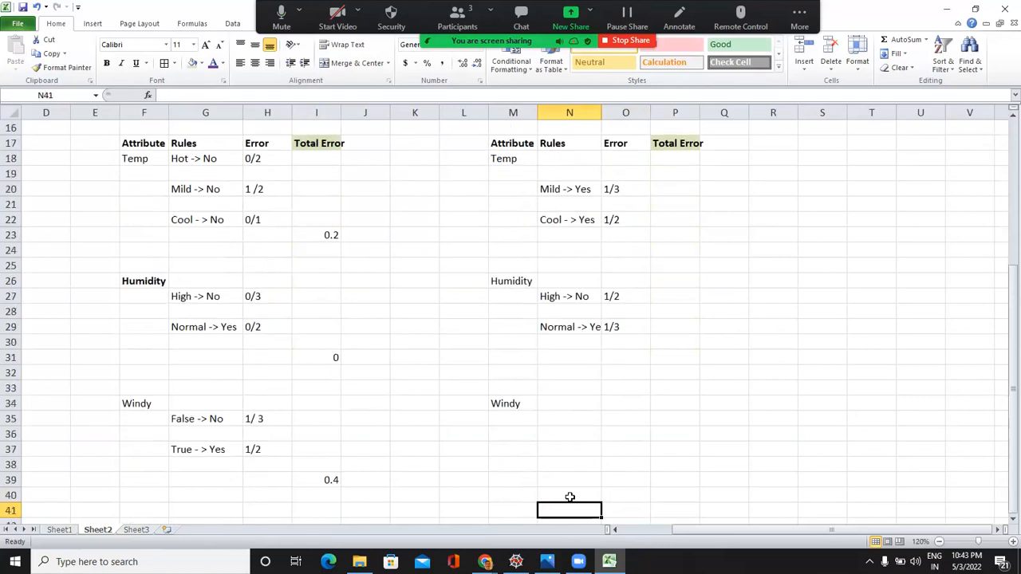
pyautogui.press('Up')
pyautogui.press('Up')
pyautogui.press('Up')
pyautogui.press('Up')
pyautogui.press('Up')
pyautogui.press('Up')
pyautogui.press('Up')
pyautogui.press('Up')
pyautogui.press('Up')
pyautogui.press('Up')
pyautogui.press('Up')
pyautogui.press('Up')
pyautogui.press('Up')
pyautogui.press('Up')
pyautogui.press('Up')
pyautogui.press('Up')
pyautogui.press('Up')
pyautogui.press('Up')
pyautogui.press('Up')
pyautogui.press('Up')
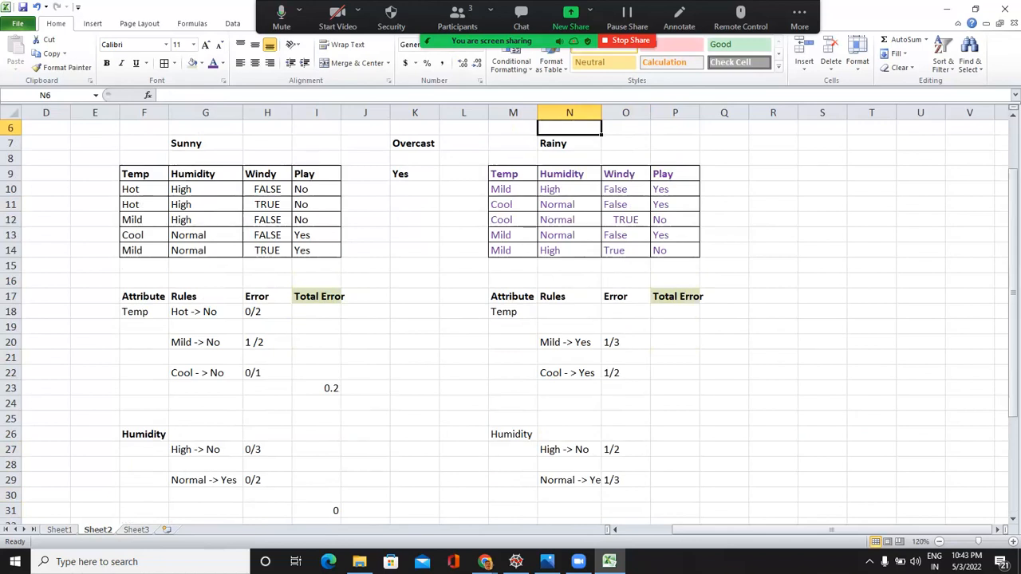
# Enter the Rainy Windy rule False -> Yes in N34 with an error of 0/3 in O34
pyautogui.click(640, 483)
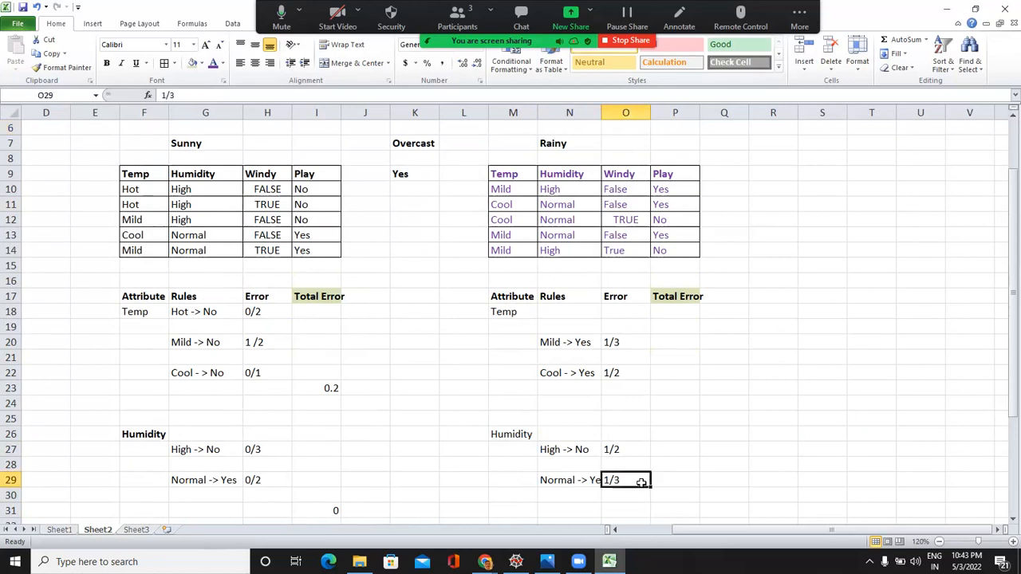
pyautogui.press('Down')
pyautogui.press('Down')
pyautogui.press('Down')
pyautogui.press('Down')
pyautogui.press('Down')
pyautogui.press('Down')
pyautogui.press('Down')
pyautogui.press('Down')
pyautogui.press('Down')
pyautogui.press('Down')
pyautogui.press('Down')
pyautogui.press('Down')
pyautogui.press('Down')
pyautogui.press('Down')
pyautogui.press('Down')
pyautogui.press('Down')
pyautogui.press('Down')
pyautogui.press('Down')
pyautogui.press('Down')
pyautogui.press('Down')
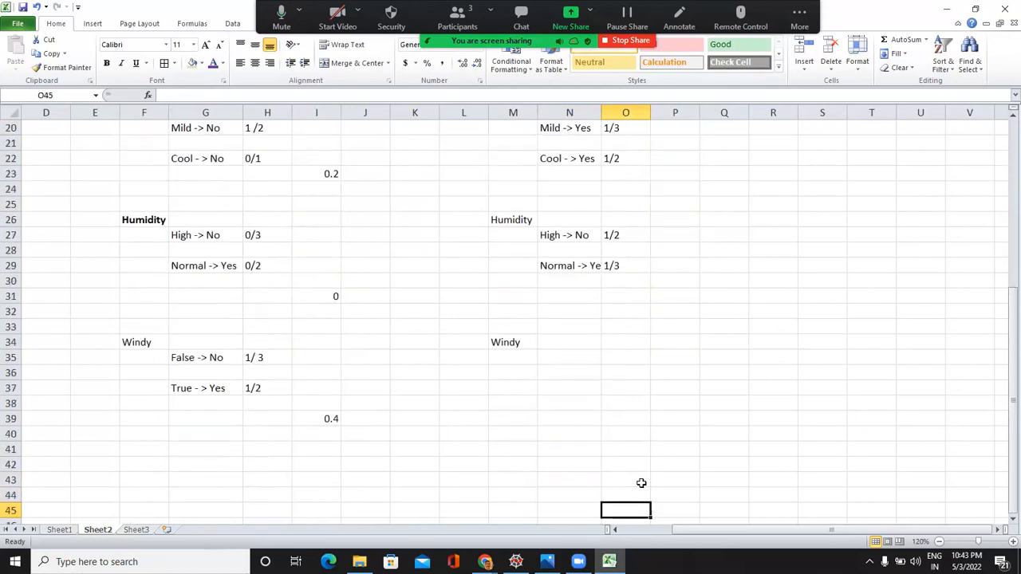
pyautogui.press('Down')
pyautogui.press('Down')
pyautogui.press('Down')
pyautogui.press('Down')
pyautogui.press('Up')
pyautogui.press('Up')
pyautogui.press('Up')
pyautogui.press('Up')
pyautogui.press('Up')
pyautogui.press('Up')
pyautogui.press('Up')
pyautogui.press('Up')
pyautogui.press('Up')
pyautogui.press('Up')
pyautogui.press('Up')
pyautogui.press('Up')
pyautogui.press('Up')
pyautogui.press('Up')
pyautogui.press('Up')
pyautogui.press('Up')
pyautogui.press('Up')
pyautogui.press('Up')
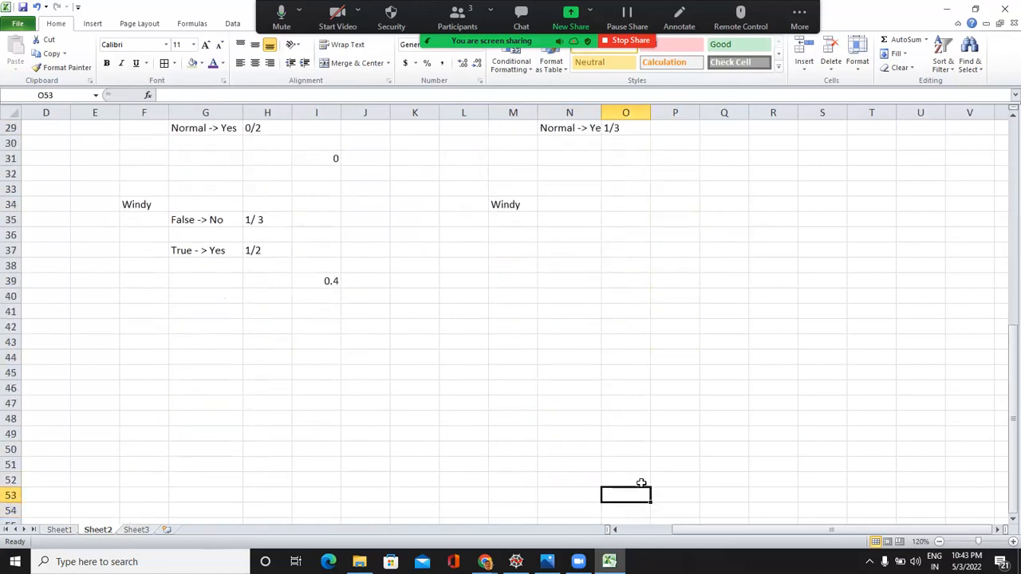
pyautogui.press('Up')
pyautogui.press('Up')
pyautogui.press('Up')
pyautogui.press('Up')
pyautogui.press('Down')
pyautogui.press('Left')
pyautogui.write('False')
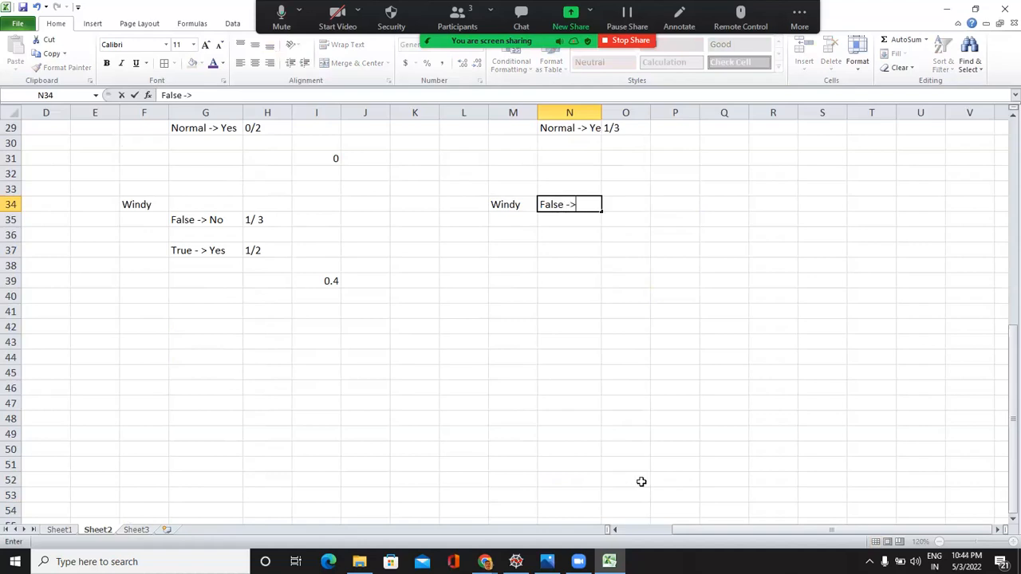
pyautogui.write('-> Yes')
pyautogui.press('Tab')
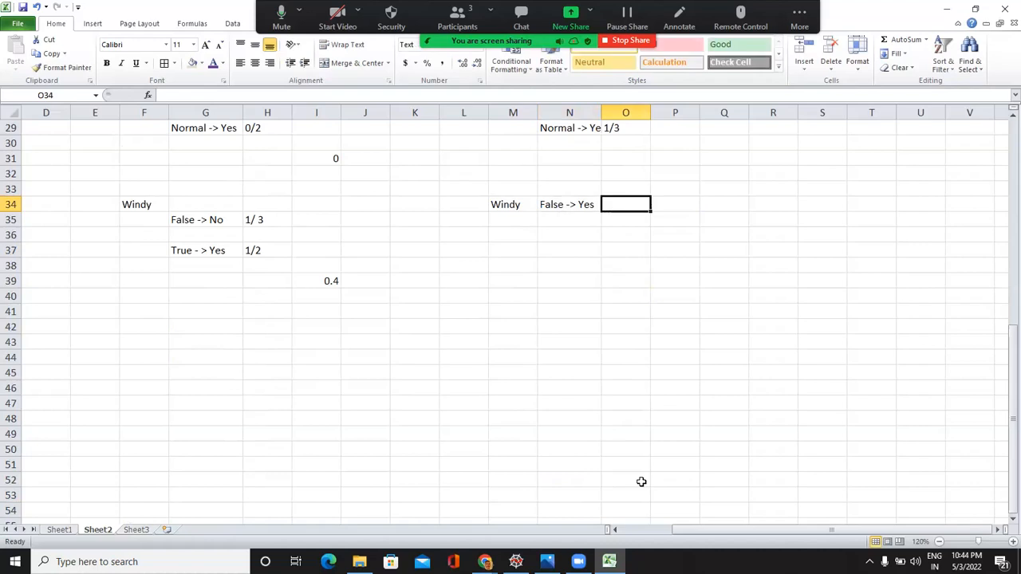
pyautogui.write('0/3')
pyautogui.press('Return')
# Examine the Play outcomes of the rows with Windy True in the Rainy table
pyautogui.press('Up')
pyautogui.press('Up')
pyautogui.press('Up')
pyautogui.press('Up')
pyautogui.press('Up')
pyautogui.press('Up')
pyautogui.press('Up')
pyautogui.press('Up')
pyautogui.press('Up')
pyautogui.press('Up')
pyautogui.press('Up')
pyautogui.press('Up')
pyautogui.press('Up')
pyautogui.press('Up')
pyautogui.press('Up')
pyautogui.press('Up')
pyautogui.press('Up')
pyautogui.press('Up')
pyautogui.press('Up')
pyautogui.press('Up')
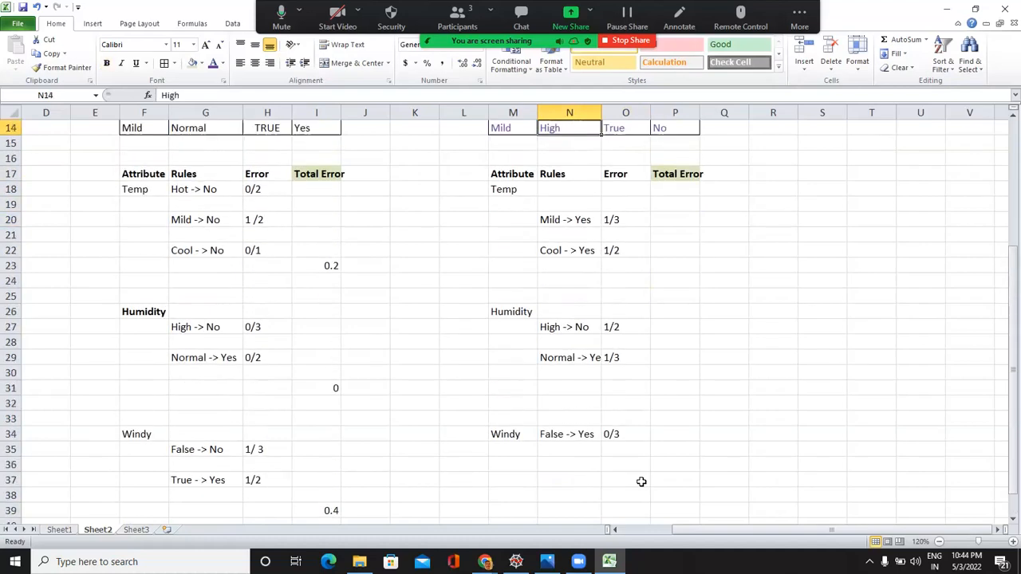
pyautogui.press('Up')
pyautogui.press('Up')
pyautogui.press('Up')
pyautogui.press('Up')
pyautogui.press('Up')
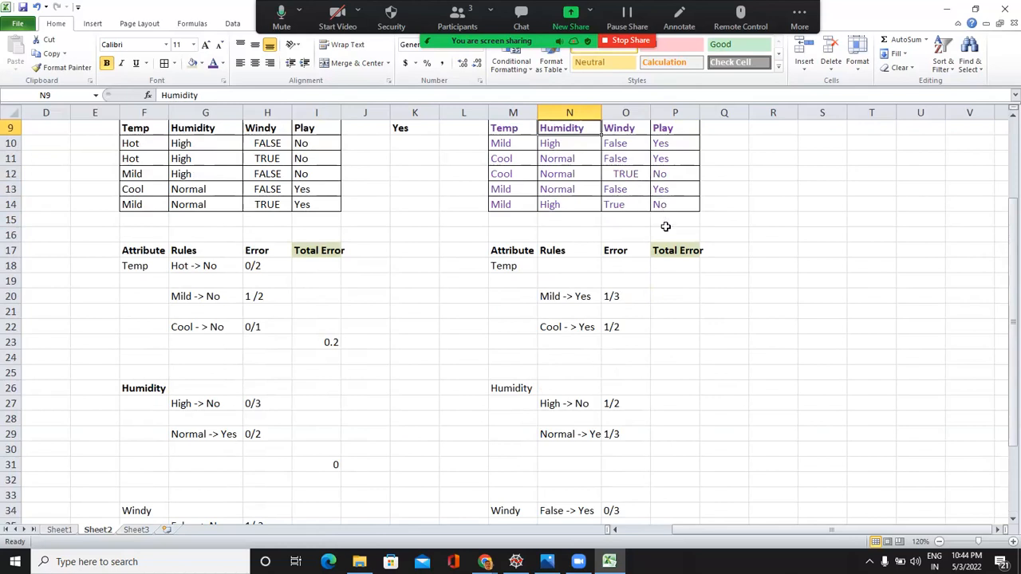
# Enter the Rainy Windy rule True - No in N36 with an error of 0/2 in O36
pyautogui.click(618, 492)
pyautogui.press('Down')
pyautogui.press('Down')
pyautogui.press('Down')
pyautogui.press('Down')
pyautogui.press('Down')
pyautogui.press('Down')
pyautogui.press('Down')
pyautogui.press('Down')
pyautogui.press('Down')
pyautogui.press('Down')
pyautogui.press('Down')
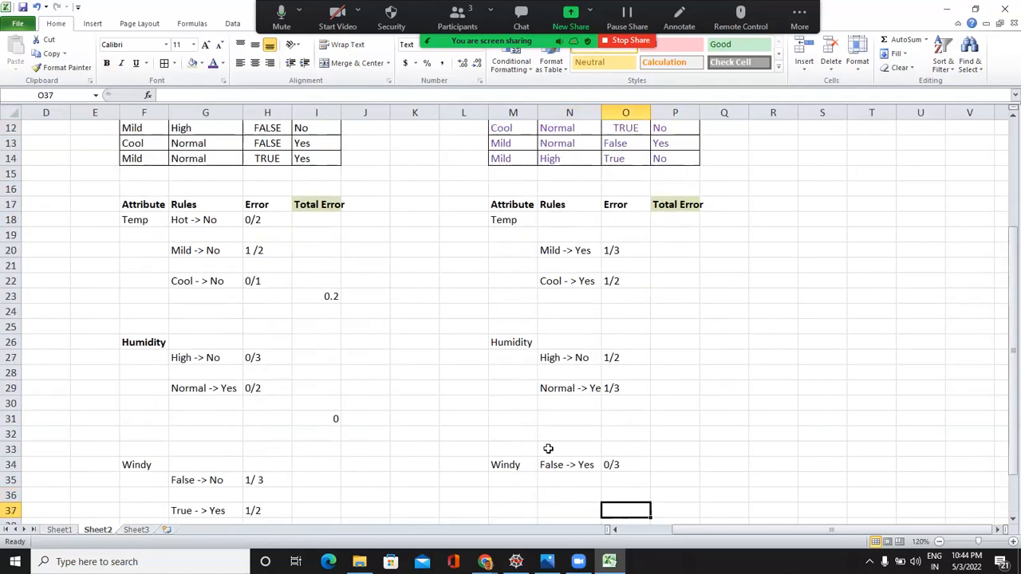
pyautogui.click(567, 386)
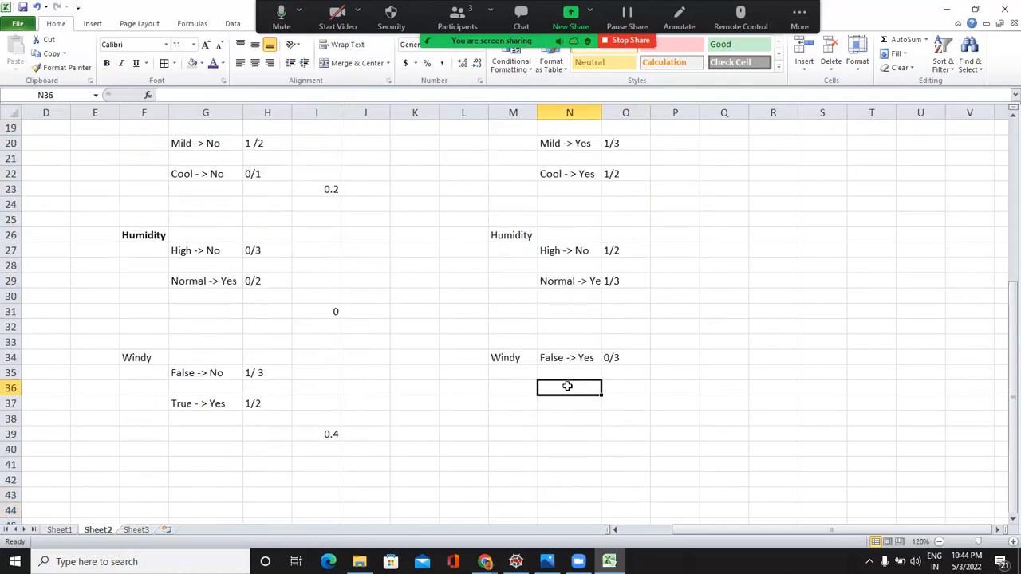
pyautogui.write('True ')
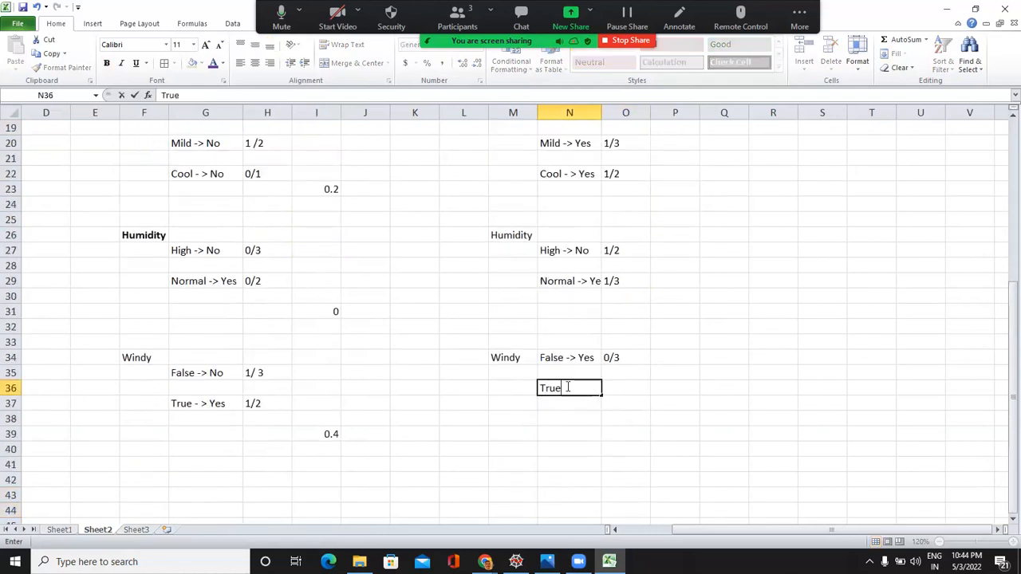
pyautogui.write('- No')
pyautogui.press('Tab')
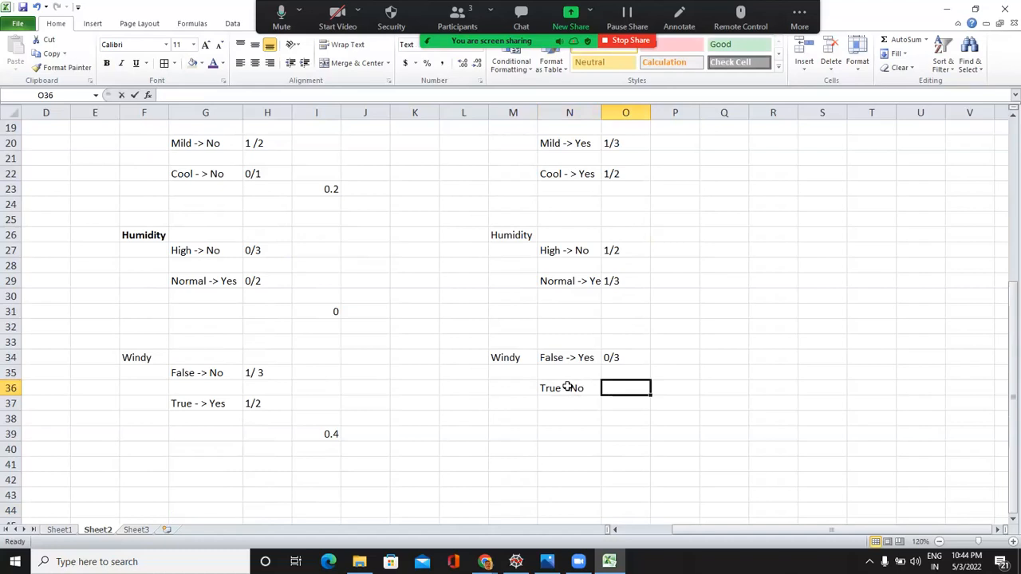
pyautogui.write('0/2')
pyautogui.press('Return')
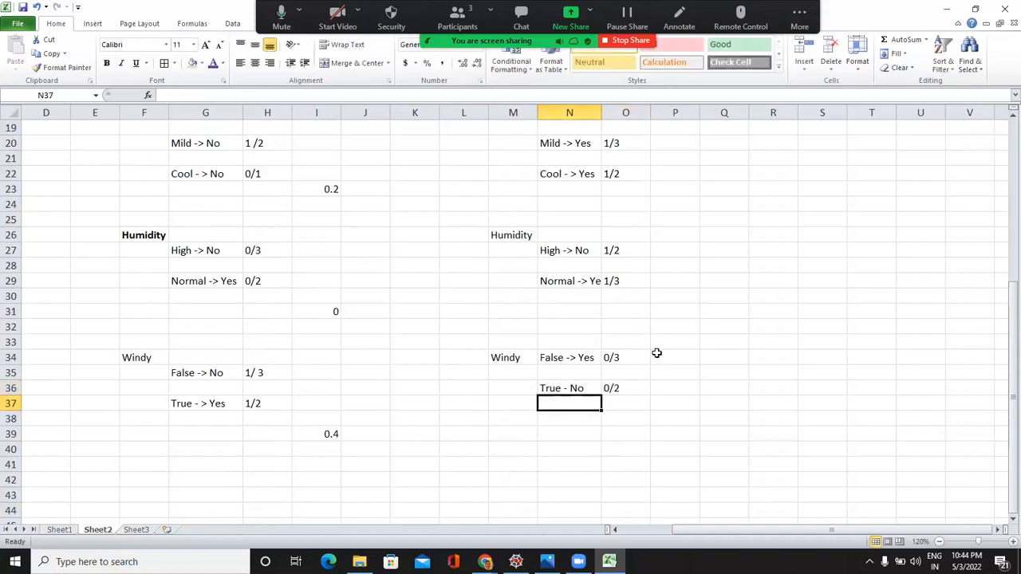
# Examine the Rainy table and compare the rule errors of Temp, Humidity and Windy below it
pyautogui.click(656, 353)
pyautogui.press('Up')
pyautogui.press('Up')
pyautogui.press('Up')
pyautogui.press('Up')
pyautogui.press('Up')
pyautogui.press('Up')
pyautogui.press('Up')
pyautogui.press('Up')
pyautogui.press('Up')
pyautogui.press('Up')
pyautogui.press('Up')
pyautogui.press('Up')
pyautogui.press('Up')
pyautogui.press('Up')
pyautogui.press('Up')
pyautogui.press('Up')
pyautogui.press('Up')
pyautogui.press('Up')
pyautogui.press('Up')
pyautogui.press('Up')
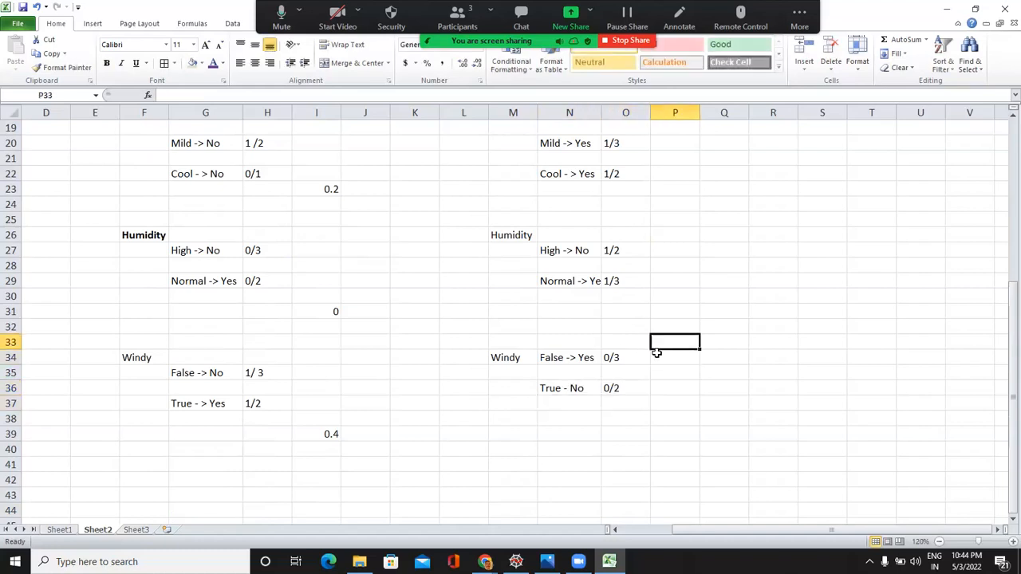
pyautogui.press('Down')
pyautogui.press('Down')
pyautogui.press('Down')
pyautogui.press('Down')
pyautogui.press('Down')
pyautogui.press('Down')
pyautogui.press('Down')
pyautogui.press('Down')
pyautogui.press('Down')
pyautogui.press('Down')
pyautogui.press('Down')
pyautogui.press('Down')
pyautogui.press('Down')
pyautogui.press('Down')
pyautogui.press('Down')
pyautogui.press('Down')
pyautogui.press('Down')
pyautogui.press('Down')
pyautogui.press('Down')
pyautogui.press('Down')
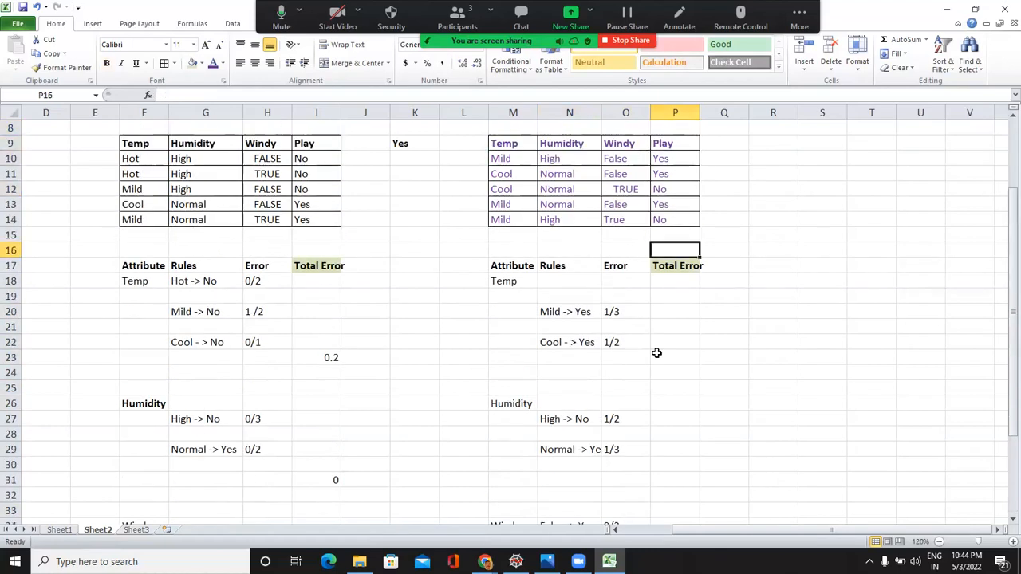
pyautogui.press('Down')
pyautogui.press('Down')
pyautogui.press('Down')
pyautogui.press('Down')
pyautogui.press('Down')
pyautogui.press('Down')
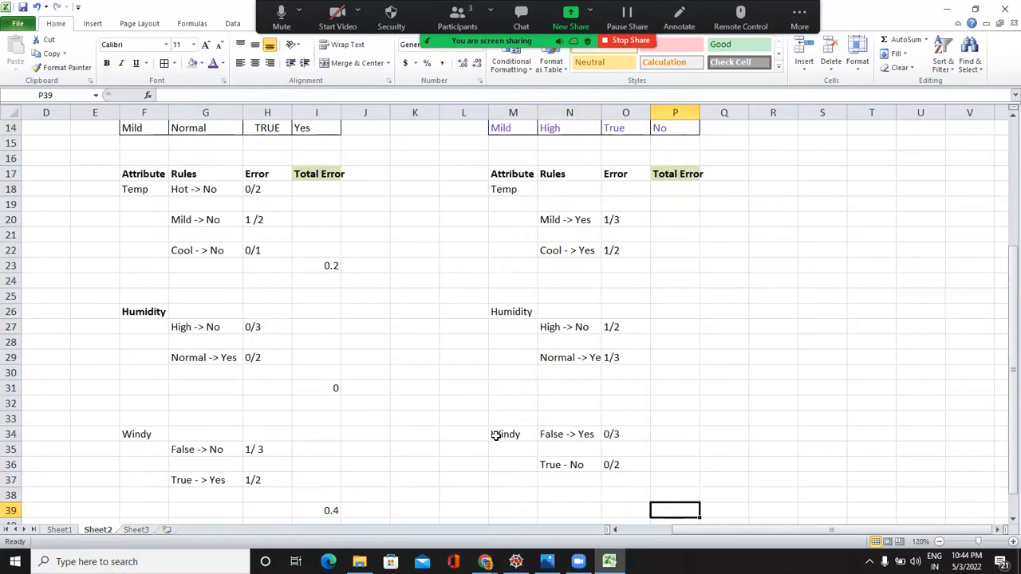
# Make the Rainy Windy attribute label in M34 bold to mark it as the split attribute
pyautogui.click(494, 437)
pyautogui.click(107, 64)
pyautogui.click(478, 483)
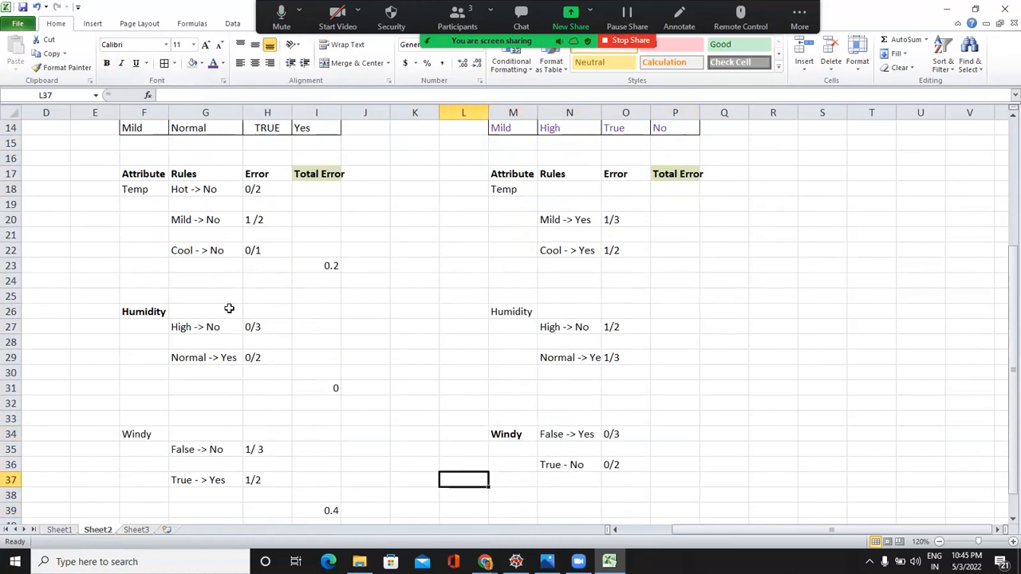
# Add borders around all cells of the Sunny Humidity block F26:H29 and bold its total error in I31
pyautogui.click(177, 325)
pyautogui.moveTo(146, 310); pyautogui.dragTo(247, 359)
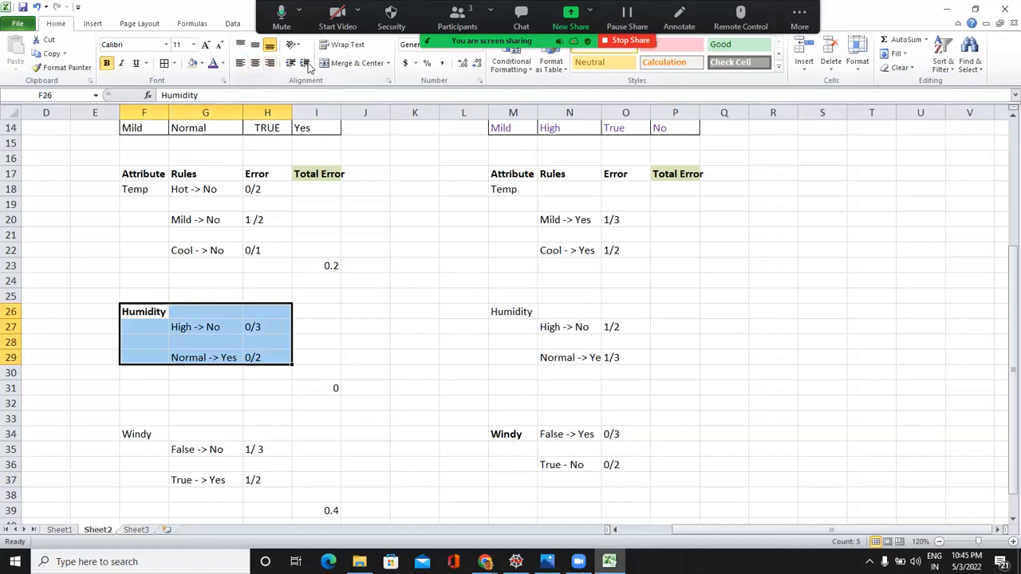
pyautogui.click(165, 64)
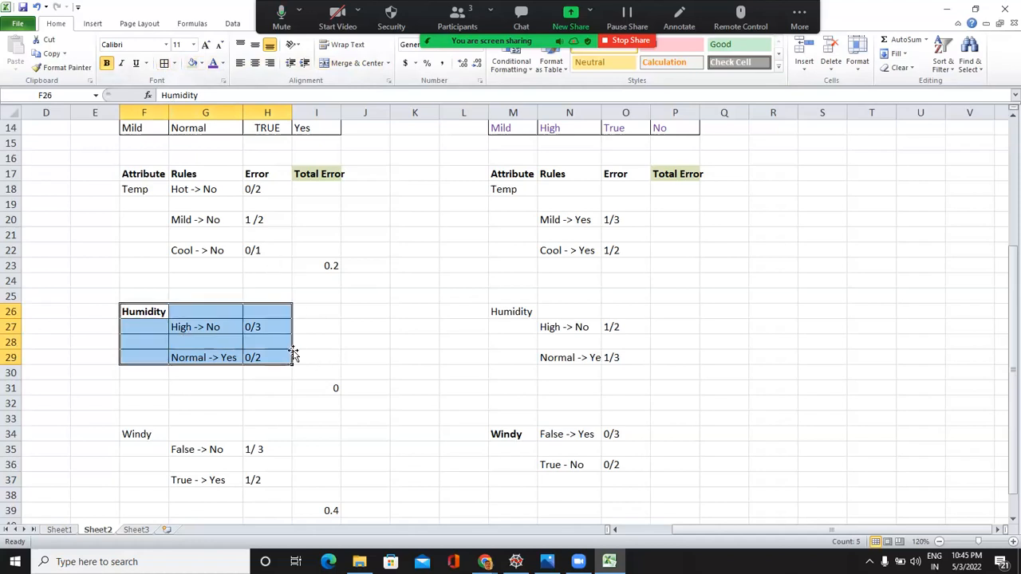
pyautogui.click(319, 387)
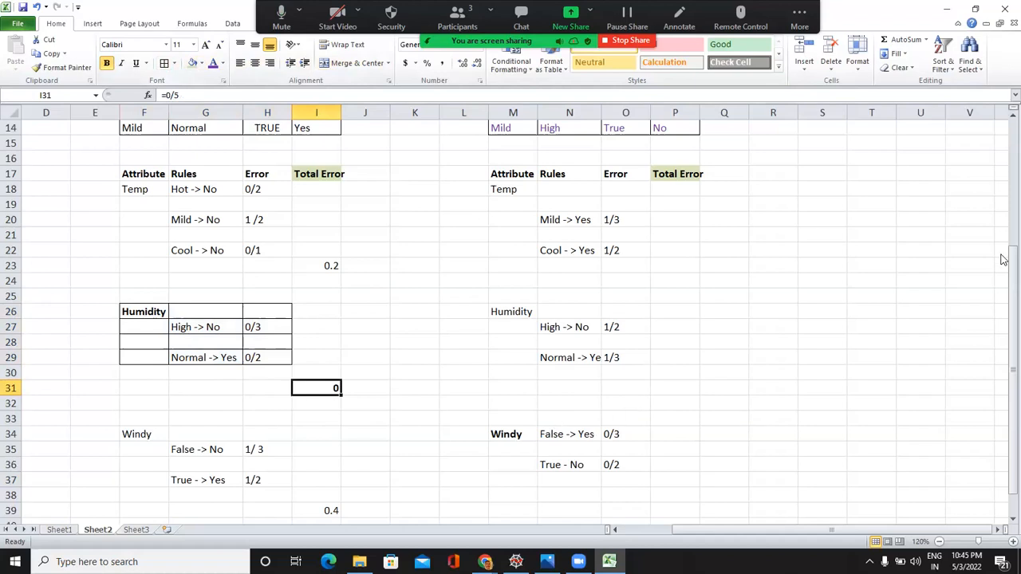
# Enter the Rainy Windy total error in P37 as the formula =0/3
pyautogui.moveTo(1003, 269); pyautogui.dragTo(697, 436)
pyautogui.click(680, 465)
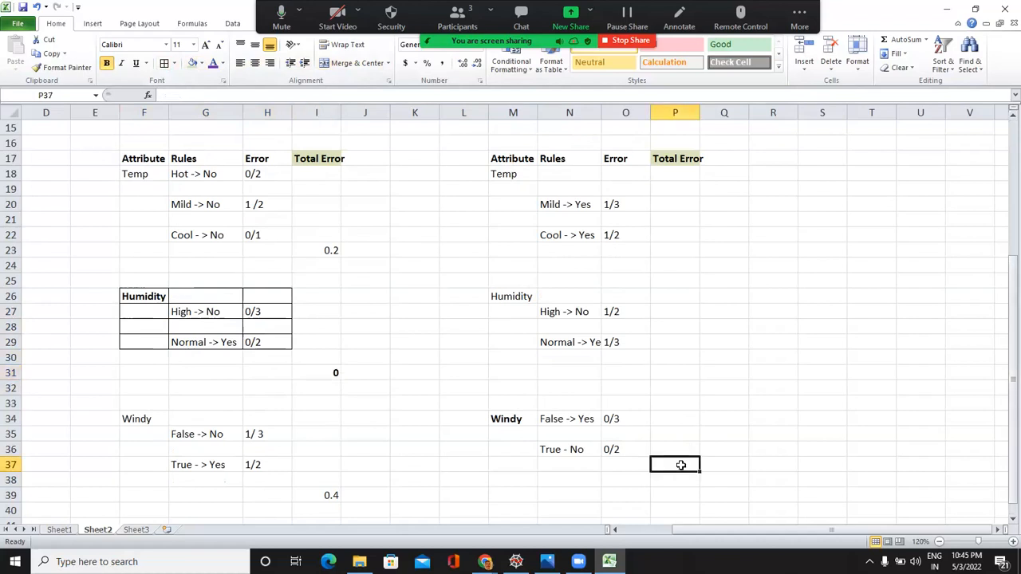
pyautogui.write('=')
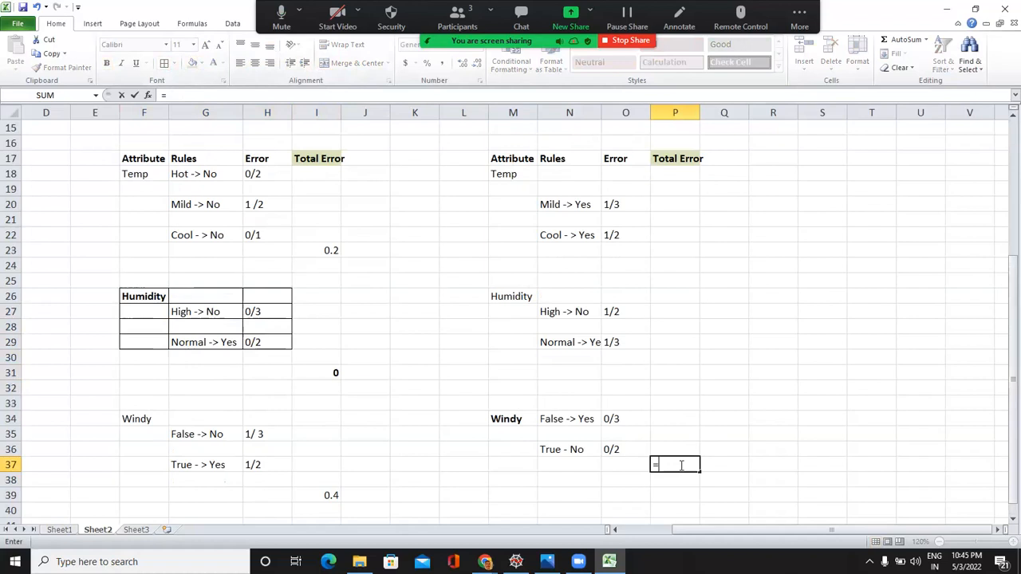
pyautogui.write('0/5')
pyautogui.press('Return')
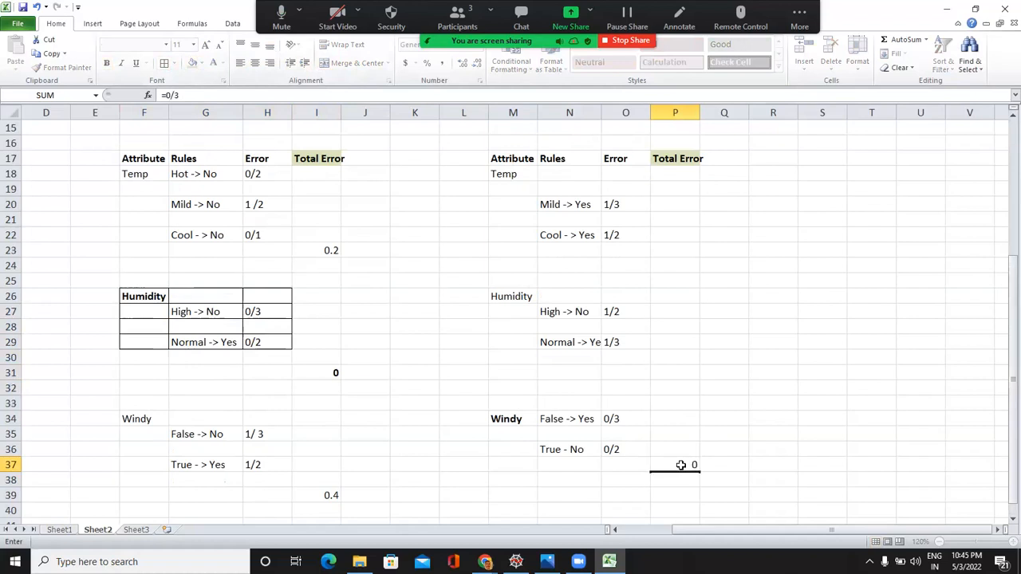
pyautogui.click(681, 465)
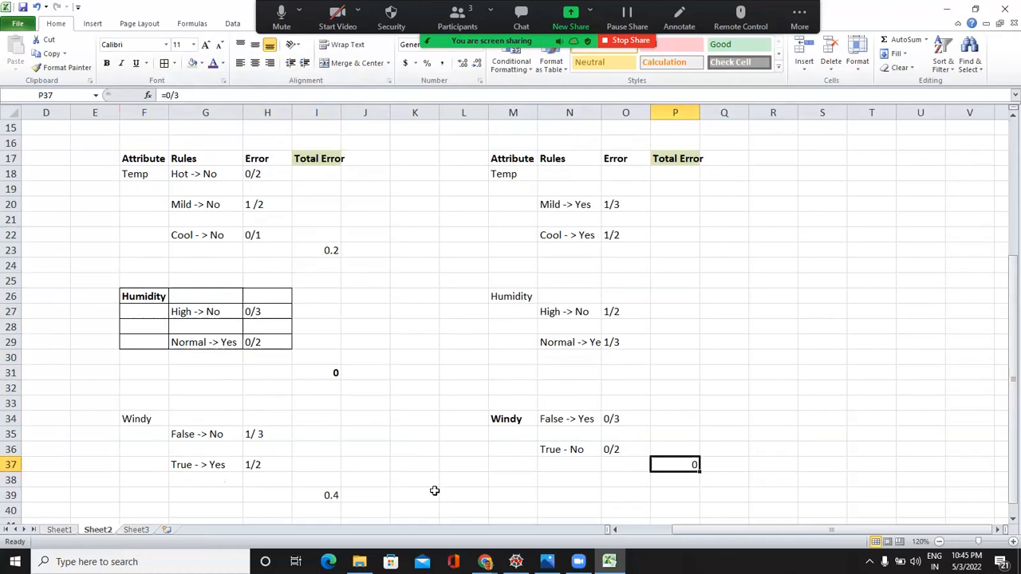
# Review the attribute errors on Sheet1 and the Sunny and Rainy tables and rule errors on Sheet2
pyautogui.click(68, 533)
pyautogui.click(339, 445)
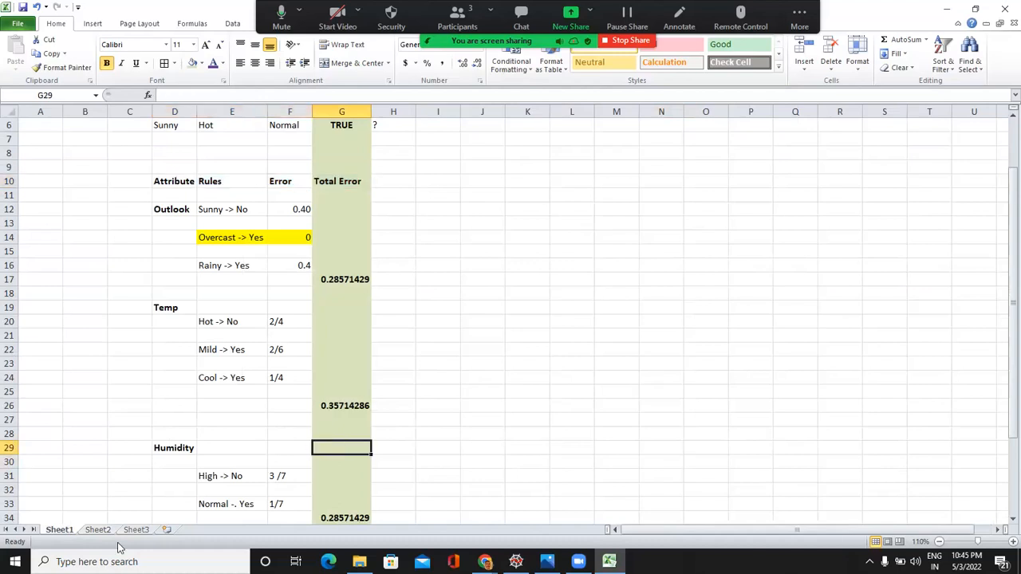
pyautogui.click(98, 529)
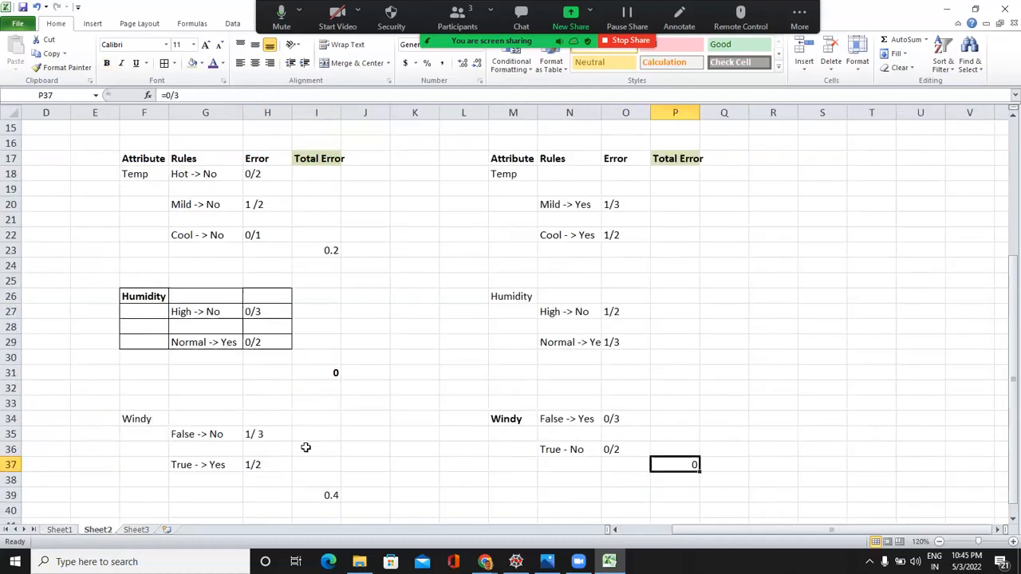
pyautogui.click(339, 433)
pyautogui.press('Up')
pyautogui.press('Up')
pyautogui.press('Up')
pyautogui.press('Up')
pyautogui.press('Up')
pyautogui.press('Up')
pyautogui.press('Up')
pyautogui.press('Up')
pyautogui.press('Up')
pyautogui.press('Up')
pyautogui.press('Up')
pyautogui.press('Up')
pyautogui.press('Up')
pyautogui.press('Up')
pyautogui.press('Up')
pyautogui.press('Up')
pyautogui.press('Up')
pyautogui.press('Up')
pyautogui.press('Up')
pyautogui.press('Up')
pyautogui.press('Up')
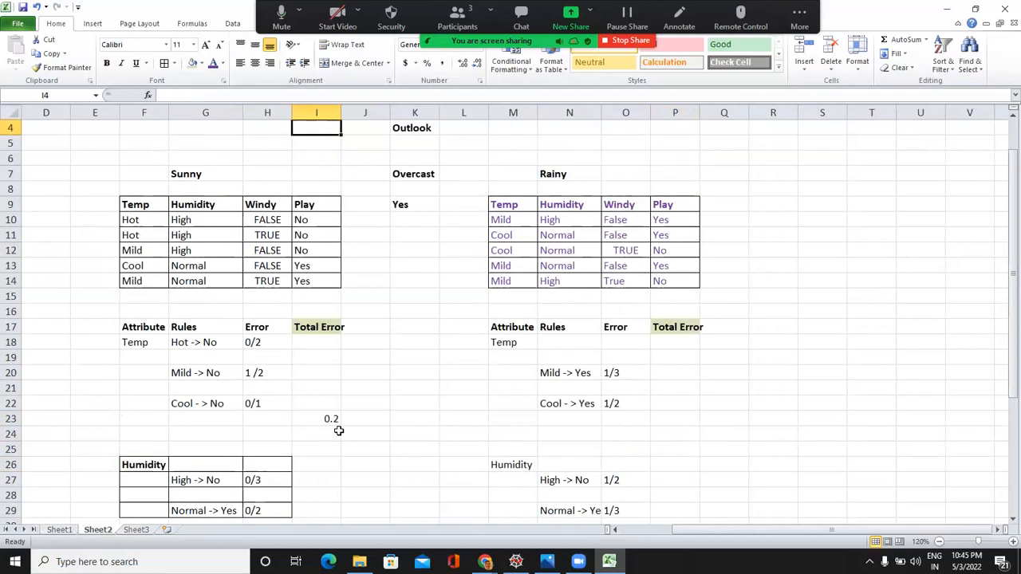
pyautogui.press('Down')
pyautogui.press('Down')
pyautogui.press('Down')
pyautogui.press('Down')
pyautogui.press('Down')
pyautogui.press('Down')
pyautogui.press('Down')
pyautogui.press('Down')
pyautogui.press('Down')
pyautogui.press('Down')
pyautogui.press('Down')
pyautogui.press('Down')
pyautogui.press('Down')
pyautogui.press('Down')
pyautogui.press('Down')
pyautogui.press('Down')
pyautogui.press('Down')
pyautogui.press('Down')
pyautogui.press('Down')
pyautogui.press('Down')
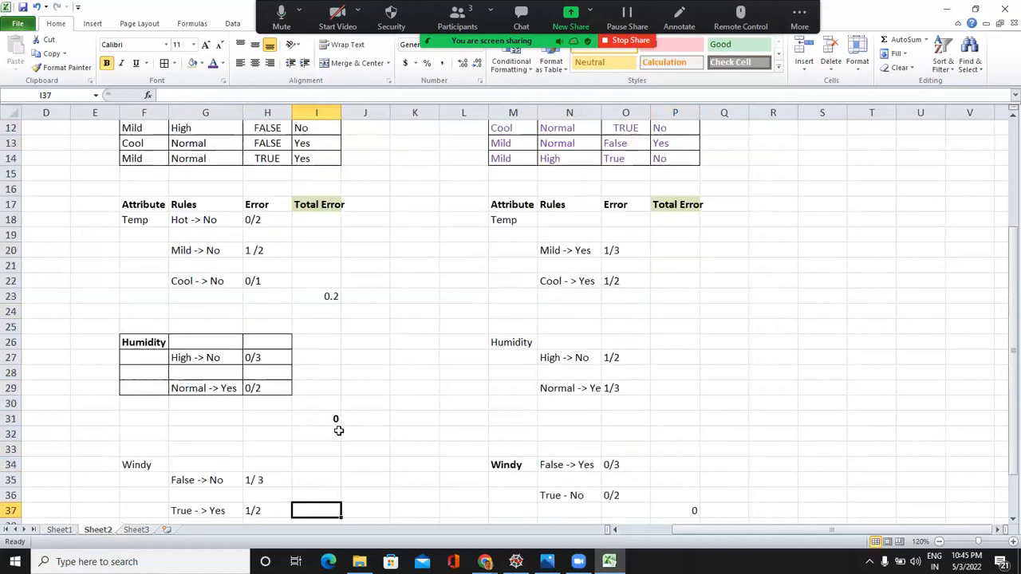
pyautogui.press('Down')
pyautogui.press('Down')
pyautogui.press('Down')
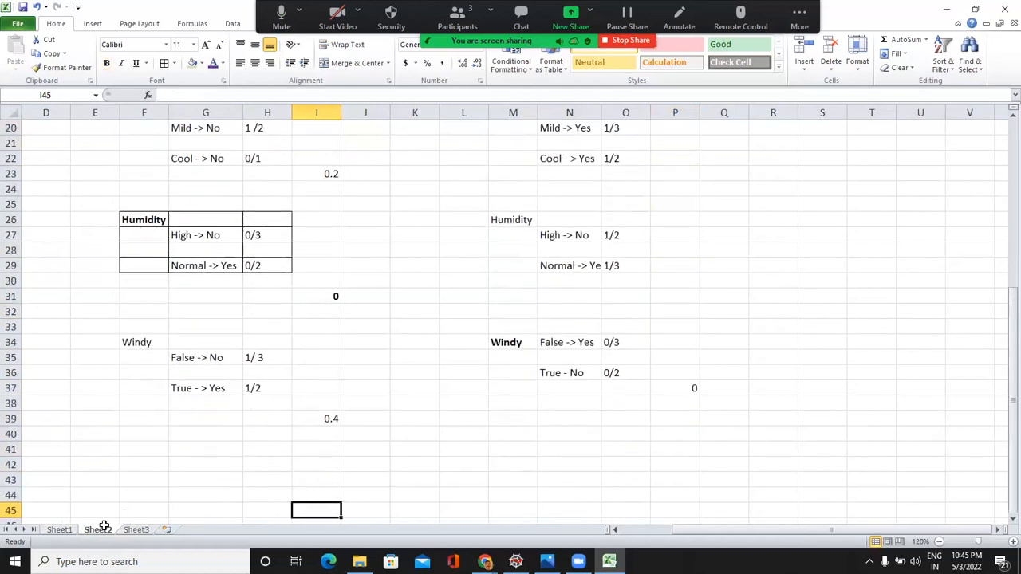
# Review the rules, errors and total errors of the Outlook, Temp and Humidity attributes on Sheet1
pyautogui.hotkey('ctrl', 'pageup')
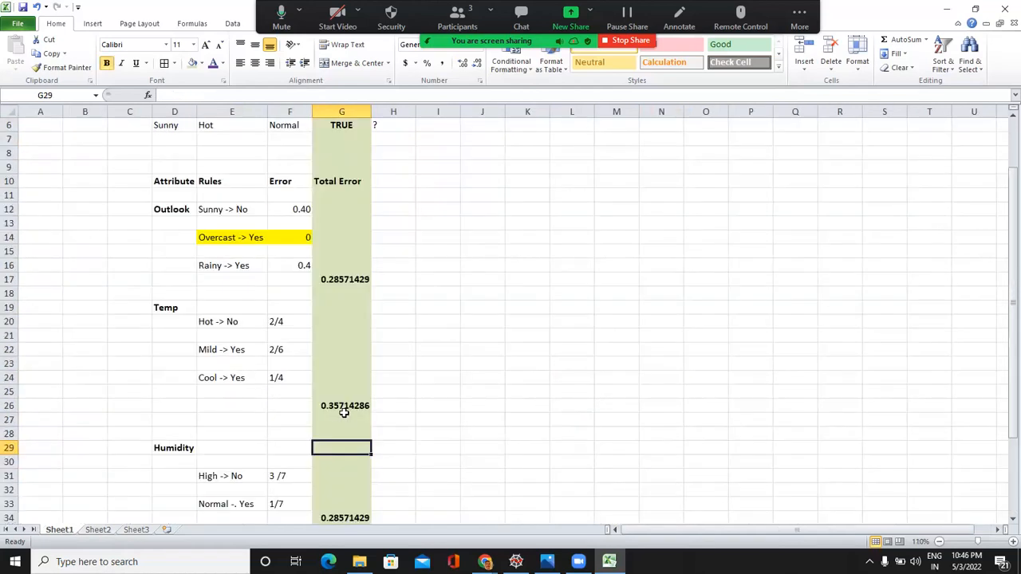
pyautogui.click(394, 412)
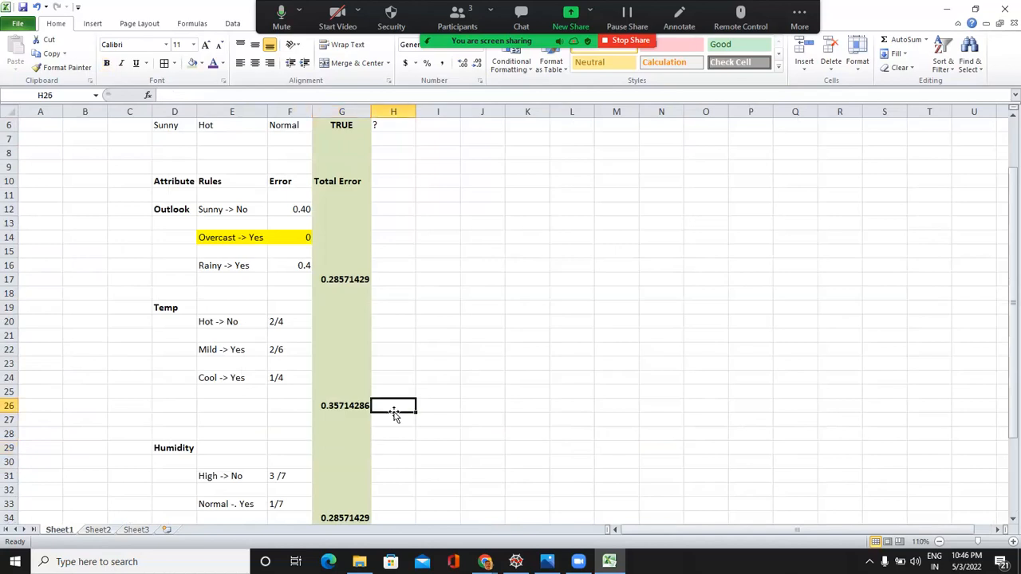
pyautogui.press('Down')
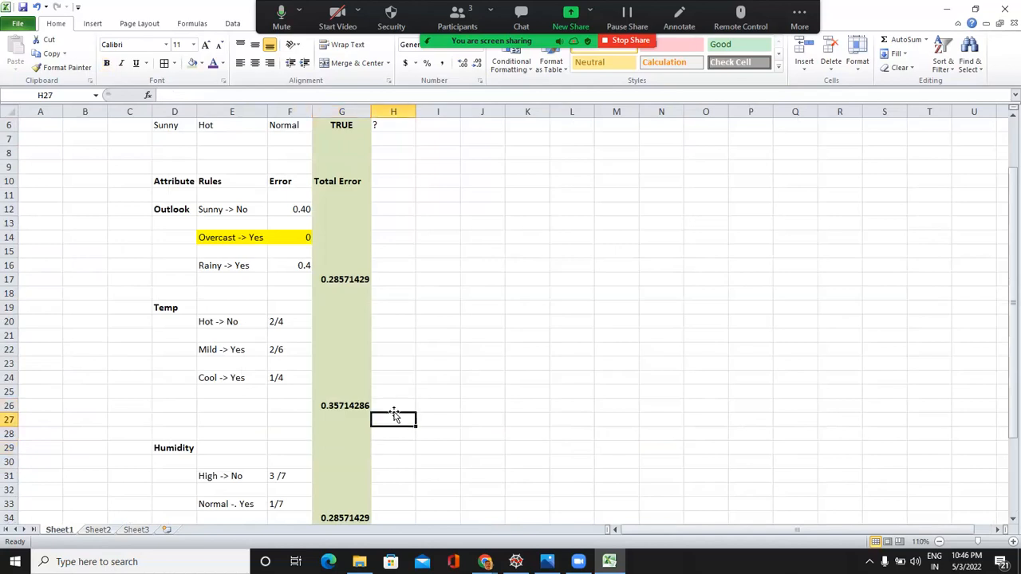
pyautogui.press('Down')
pyautogui.press('Down')
pyautogui.press('Down')
pyautogui.press('Down')
pyautogui.press('Down')
pyautogui.press('Down')
pyautogui.press('Down')
pyautogui.press('Down')
pyautogui.press('Down')
pyautogui.press('Down')
pyautogui.press('Down')
pyautogui.press('Down')
pyautogui.press('Down')
pyautogui.press('Down')
pyautogui.press('Down')
pyautogui.press('Down')
pyautogui.press('Down')
pyautogui.press('Down')
pyautogui.press('Down')
pyautogui.press('Down')
pyautogui.press('Up')
pyautogui.press('Up')
pyautogui.press('Up')
pyautogui.press('Up')
pyautogui.press('Up')
pyautogui.press('Up')
pyautogui.press('Up')
pyautogui.press('Up')
pyautogui.press('Up')
pyautogui.press('Up')
pyautogui.press('Up')
pyautogui.press('Up')
pyautogui.press('Up')
pyautogui.press('Up')
pyautogui.press('Up')
pyautogui.press('Up')
pyautogui.press('Up')
pyautogui.press('Up')
pyautogui.press('Up')
pyautogui.press('Up')
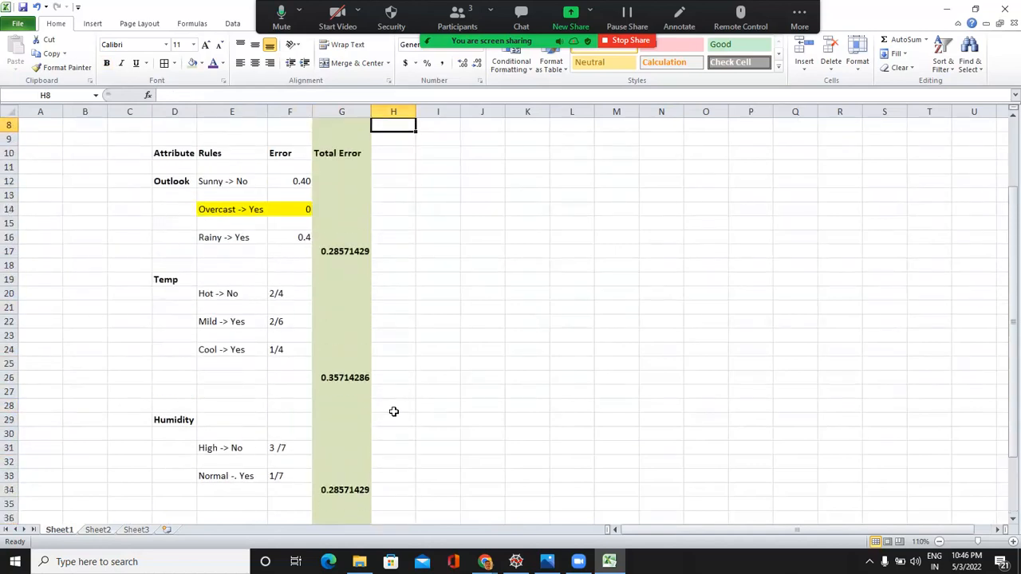
pyautogui.press('Up')
pyautogui.press('Up')
pyautogui.press('Up')
pyautogui.press('Up')
pyautogui.press('Up')
pyautogui.press('Up')
pyautogui.press('Up')
# Examine the Sunny and Rainy subset tables and their attribute rule errors on Sheet2
pyautogui.click(94, 531)
pyautogui.click(363, 382)
pyautogui.press('Up')
pyautogui.press('Up')
pyautogui.press('Up')
pyautogui.press('Up')
pyautogui.press('Up')
pyautogui.press('Up')
pyautogui.press('Up')
pyautogui.press('Up')
pyautogui.press('Up')
pyautogui.press('Up')
pyautogui.press('Up')
pyautogui.press('Up')
pyautogui.press('Up')
pyautogui.press('Up')
pyautogui.press('Up')
pyautogui.press('Up')
pyautogui.press('Up')
pyautogui.press('Up')
pyautogui.press('Up')
pyautogui.press('Up')
pyautogui.press('Up')
pyautogui.press('Up')
pyautogui.press('Up')
pyautogui.press('Up')
pyautogui.press('Up')
pyautogui.press('Up')
pyautogui.press('Up')
pyautogui.press('Up')
pyautogui.press('Up')
pyautogui.press('Up')
pyautogui.press('Up')
pyautogui.press('Up')
pyautogui.press('Up')
pyautogui.press('Up')
pyautogui.press('Up')
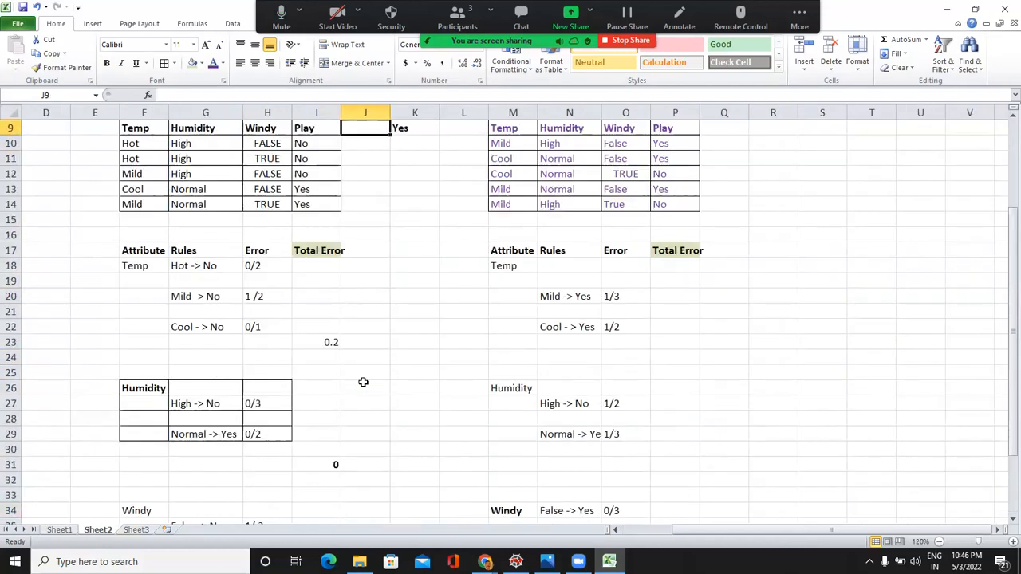
# Add borders around all cells of the Rainy Windy block M34:P37 on Sheet2
pyautogui.press('Down')
pyautogui.press('Down')
pyautogui.press('Down')
pyautogui.press('Down')
pyautogui.press('Down')
pyautogui.press('Down')
pyautogui.press('Down')
pyautogui.press('Down')
pyautogui.press('Down')
pyautogui.press('Down')
pyautogui.press('Down')
pyautogui.press('Down')
pyautogui.press('Down')
pyautogui.press('Down')
pyautogui.press('Down')
pyautogui.press('Down')
pyautogui.press('Down')
pyautogui.press('Down')
pyautogui.press('Down')
pyautogui.press('Down')
pyautogui.press('Down')
pyautogui.press('Down')
pyautogui.press('Down')
pyautogui.press('Down')
pyautogui.press('Down')
pyautogui.press('Down')
pyautogui.press('Down')
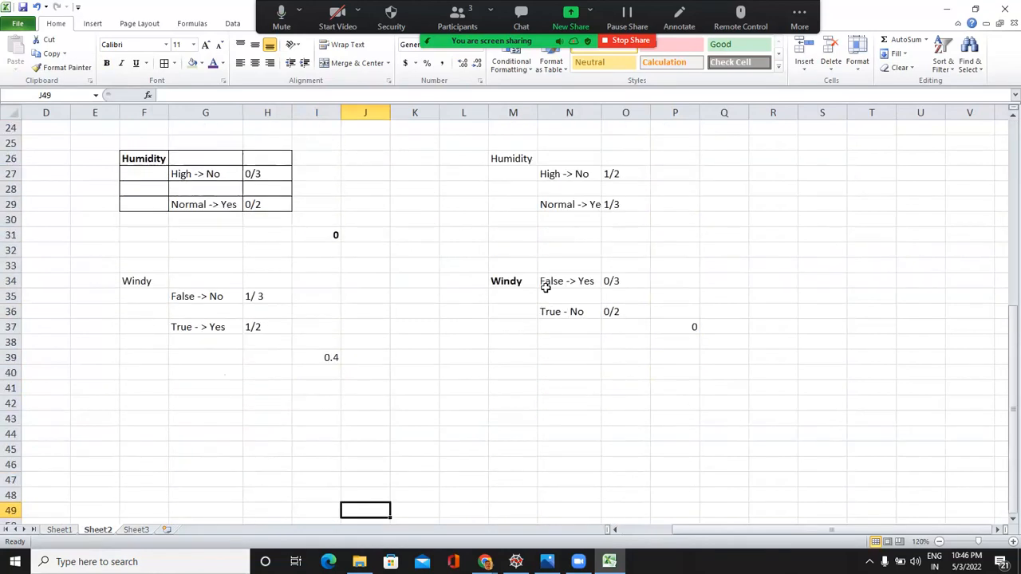
pyautogui.click(518, 283)
pyautogui.keyDown('shift'); pyautogui.click(676, 327); pyautogui.keyUp('shift')
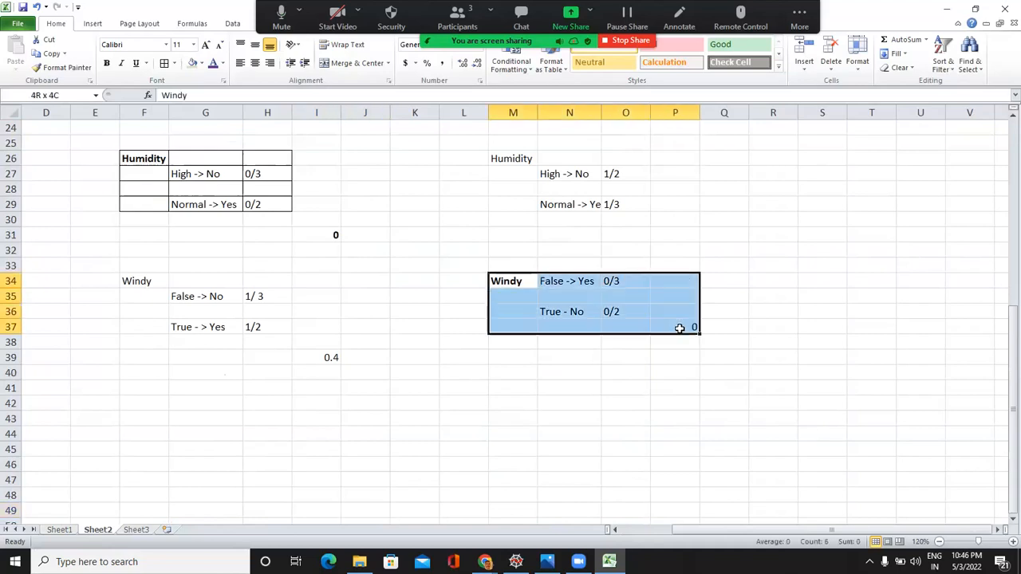
pyautogui.click(164, 65)
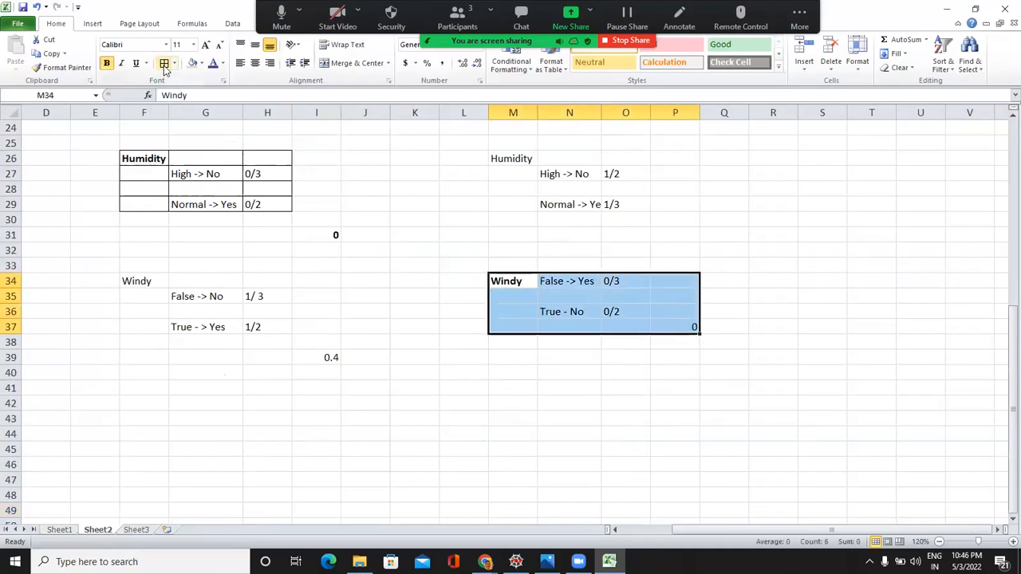
pyautogui.click(513, 373)
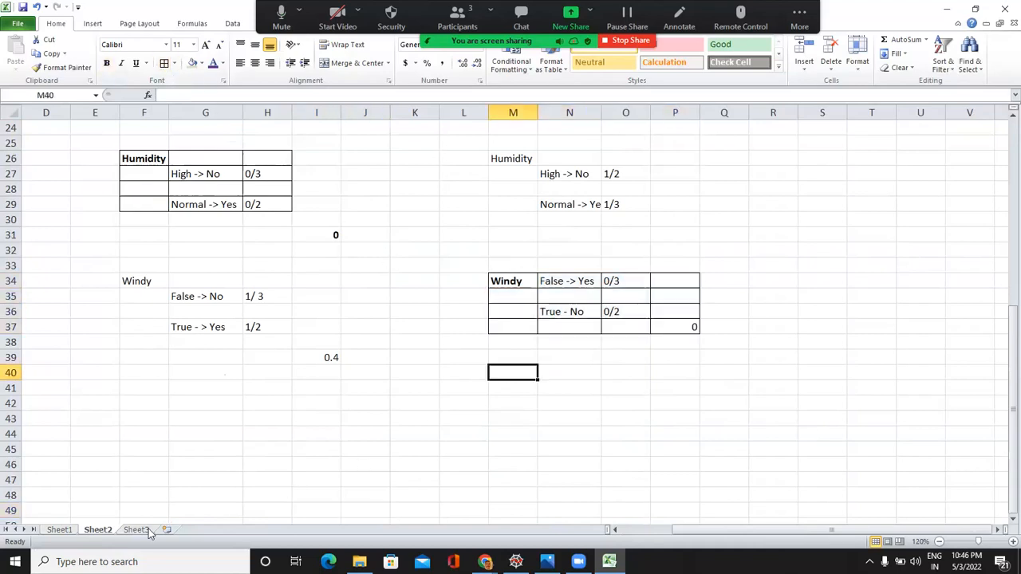
# Enter Windy in P10 on Sheet3 as the split attribute beneath the tree's Rainy branch
pyautogui.click(136, 530)
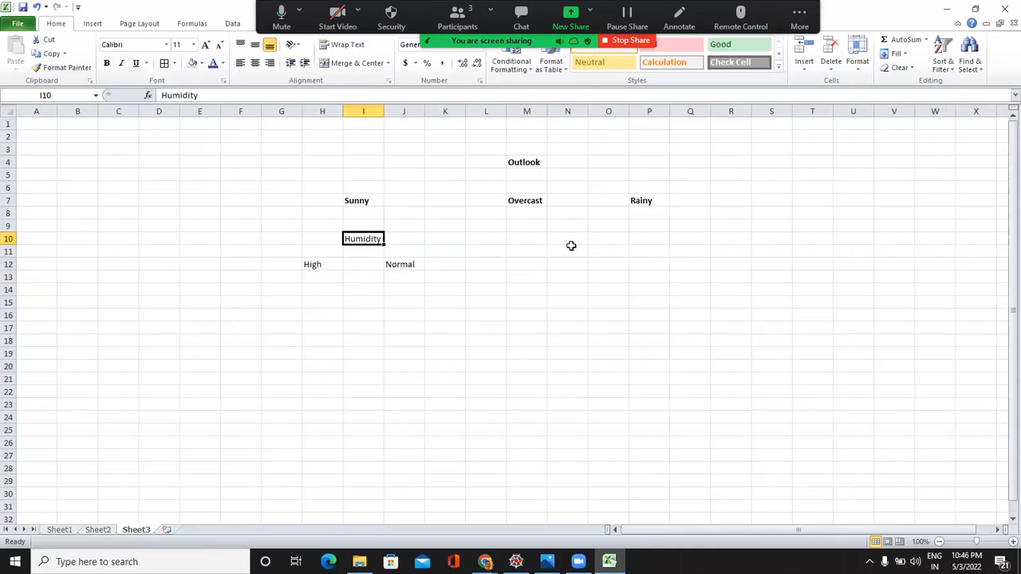
pyautogui.click(648, 240)
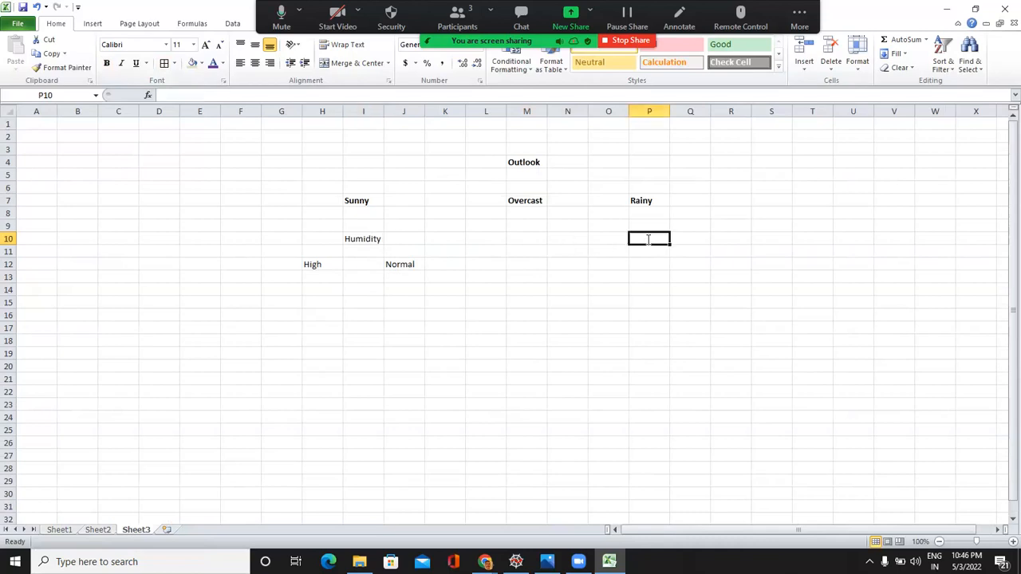
pyautogui.write('Windy')
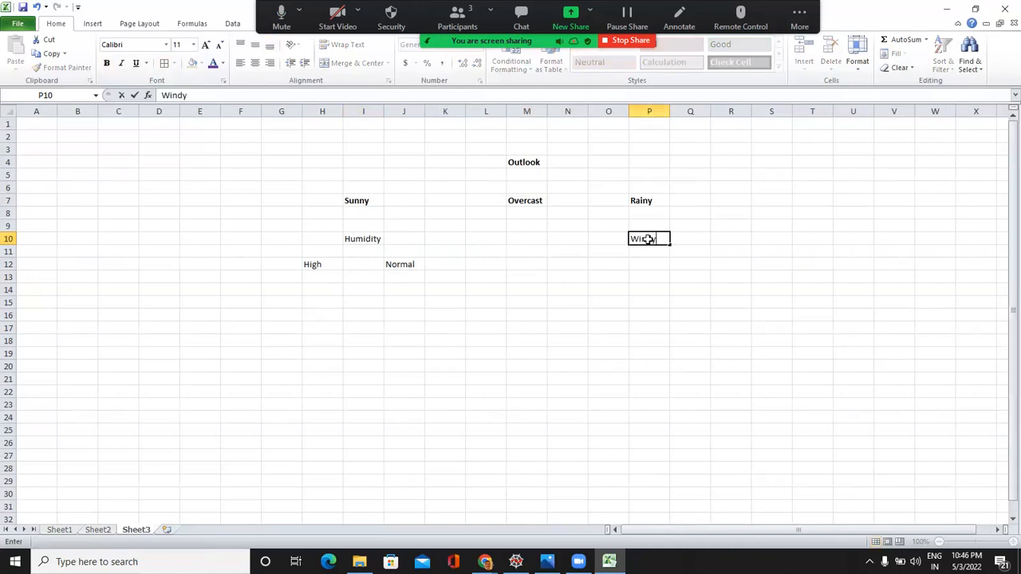
pyautogui.click(650, 252)
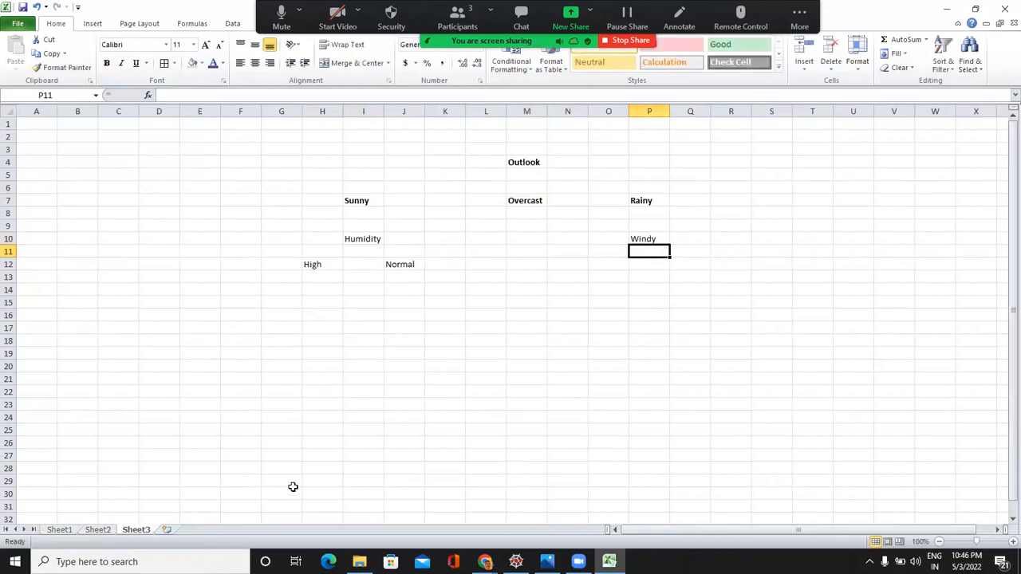
# Examine the Sunny and Rainy subset tables and their attribute rules, errors and total errors on Sheet2
pyautogui.click(97, 530)
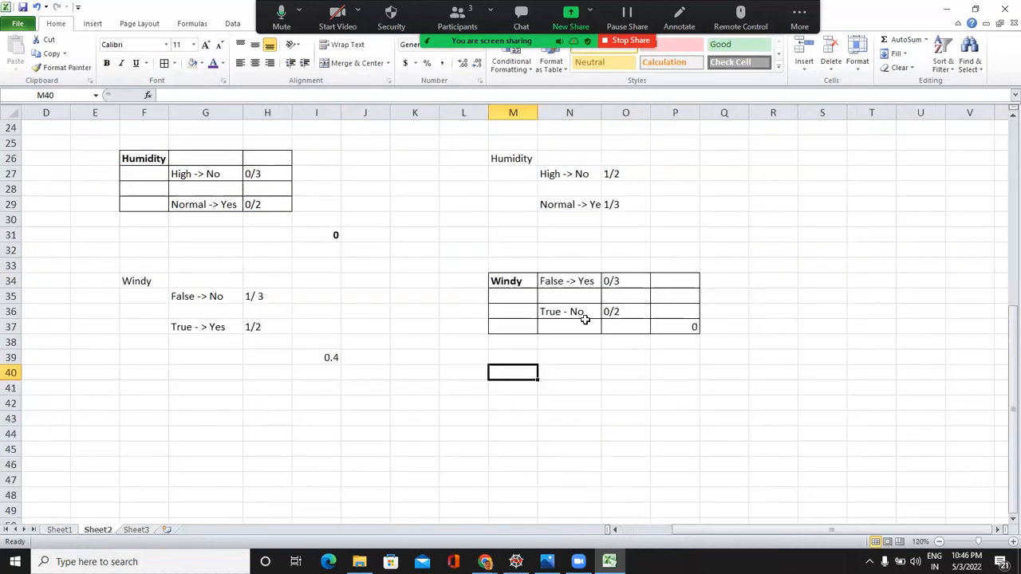
pyautogui.press('Up')
pyautogui.press('Up')
pyautogui.press('Up')
pyautogui.press('Up')
pyautogui.press('Up')
pyautogui.press('Up')
pyautogui.press('Up')
pyautogui.press('Up')
pyautogui.press('Up')
pyautogui.press('Up')
pyautogui.press('Up')
pyautogui.press('Up')
pyautogui.press('Up')
pyautogui.press('Up')
pyautogui.press('Up')
pyautogui.press('Up')
pyautogui.press('Up')
pyautogui.press('Up')
pyautogui.press('Up')
pyautogui.press('Up')
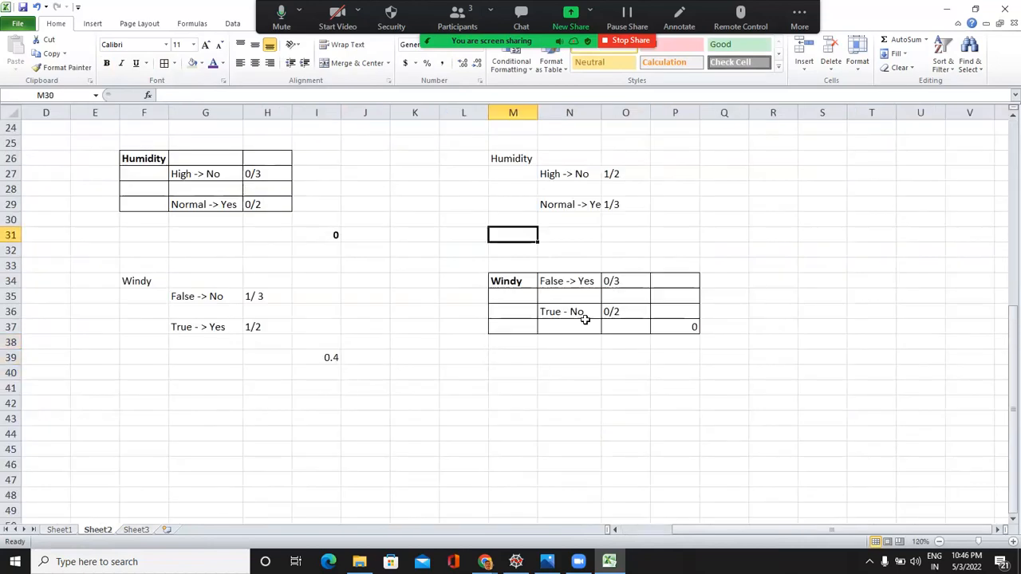
pyautogui.press('Down')
pyautogui.press('Down')
pyautogui.press('Down')
pyautogui.press('Down')
pyautogui.press('Down')
pyautogui.press('Down')
pyautogui.press('Down')
pyautogui.press('Down')
pyautogui.press('Down')
pyautogui.press('Down')
pyautogui.press('Down')
pyautogui.press('Down')
pyautogui.press('Down')
pyautogui.press('Down')
pyautogui.press('Down')
pyautogui.press('Down')
pyautogui.press('Down')
pyautogui.press('Down')
pyautogui.press('Down')
pyautogui.press('Down')
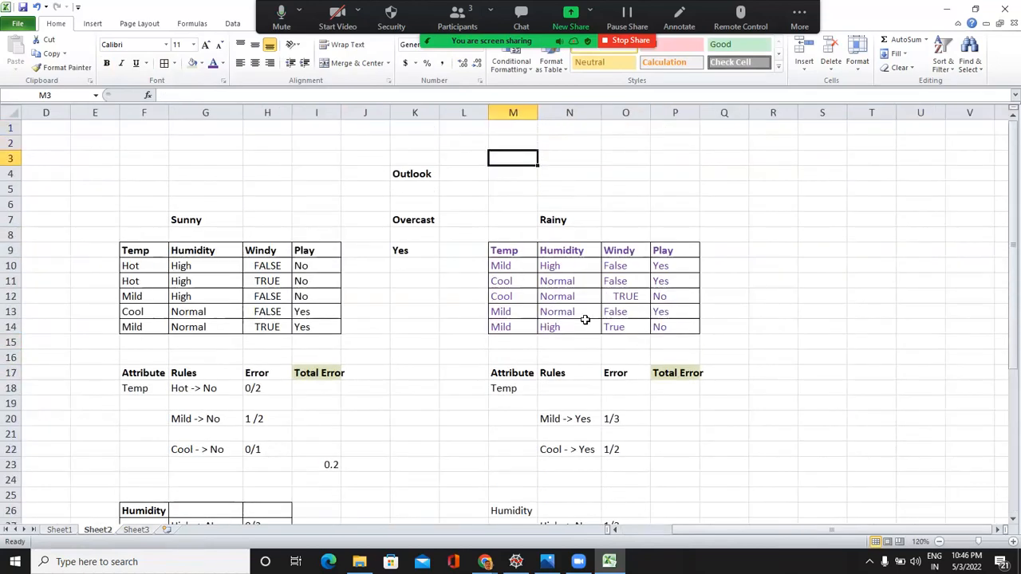
pyautogui.press('Down')
pyautogui.press('Down')
pyautogui.press('Down')
pyautogui.press('Down')
pyautogui.press('Down')
pyautogui.press('Down')
pyautogui.press('Down')
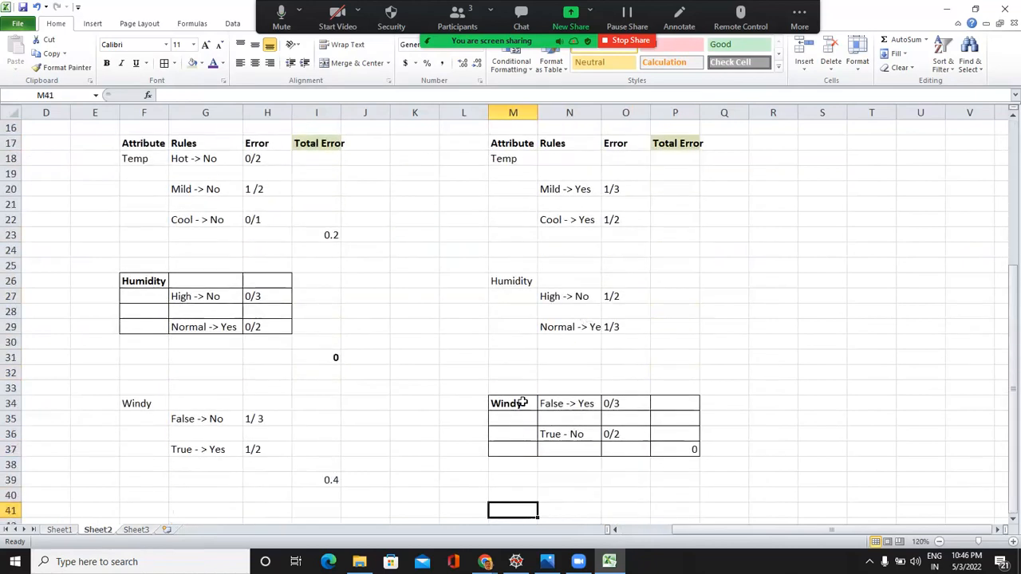
# Enter False in O12 and True in Q12 on Sheet3 as the branch values beneath Windy
pyautogui.click(133, 530)
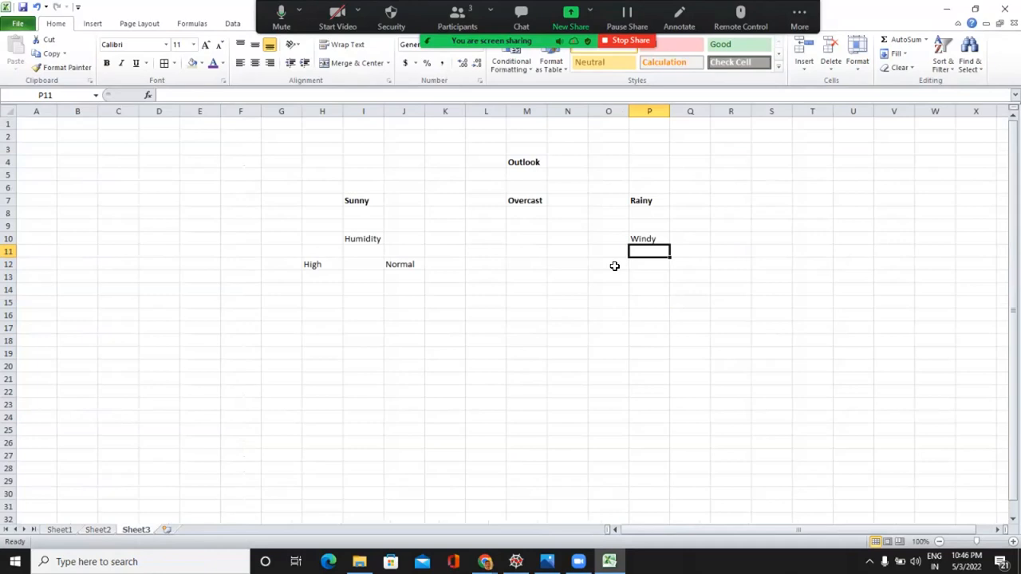
pyautogui.click(614, 265)
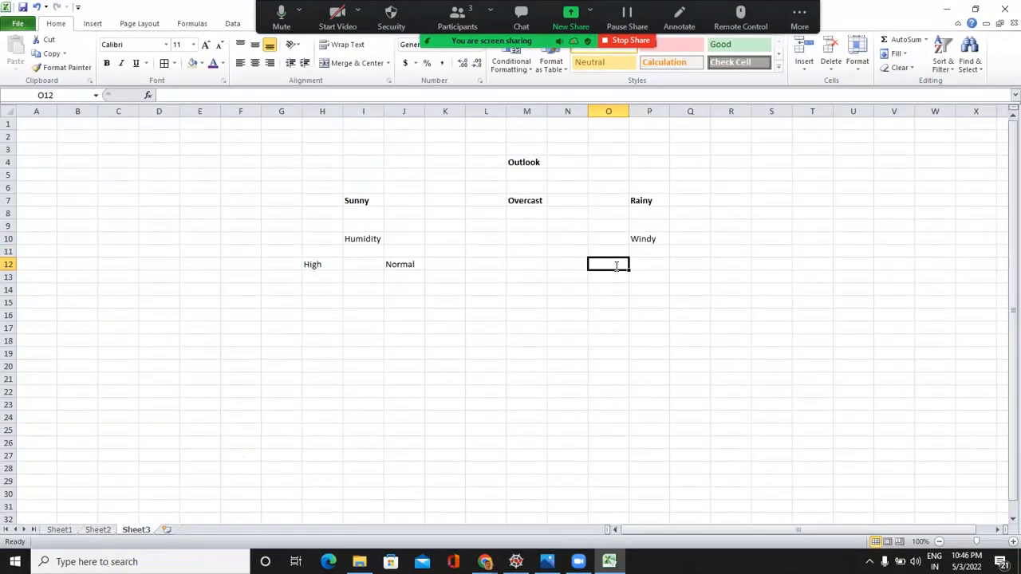
pyautogui.write('False')
pyautogui.press('Tab')
pyautogui.press('Tab')
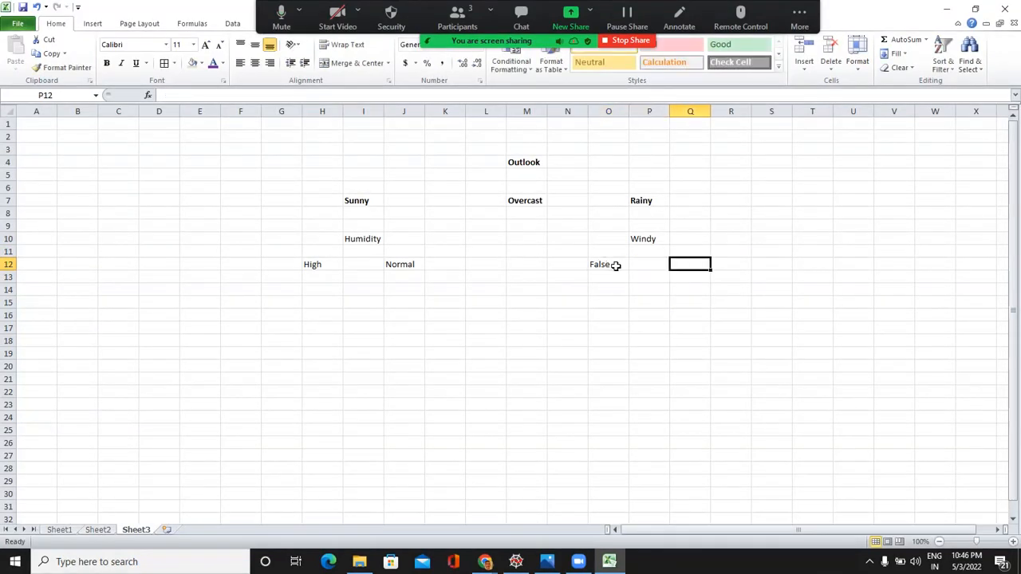
pyautogui.write('Try')
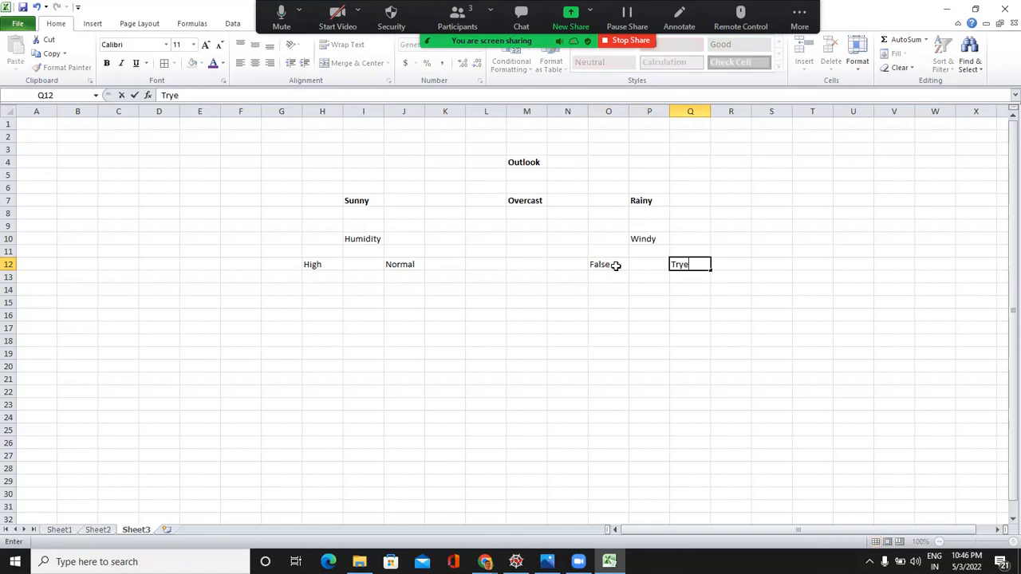
pyautogui.write('e')
pyautogui.press('BackSpace')
pyautogui.press('BackSpace')
pyautogui.write('ue')
pyautogui.press('Return')
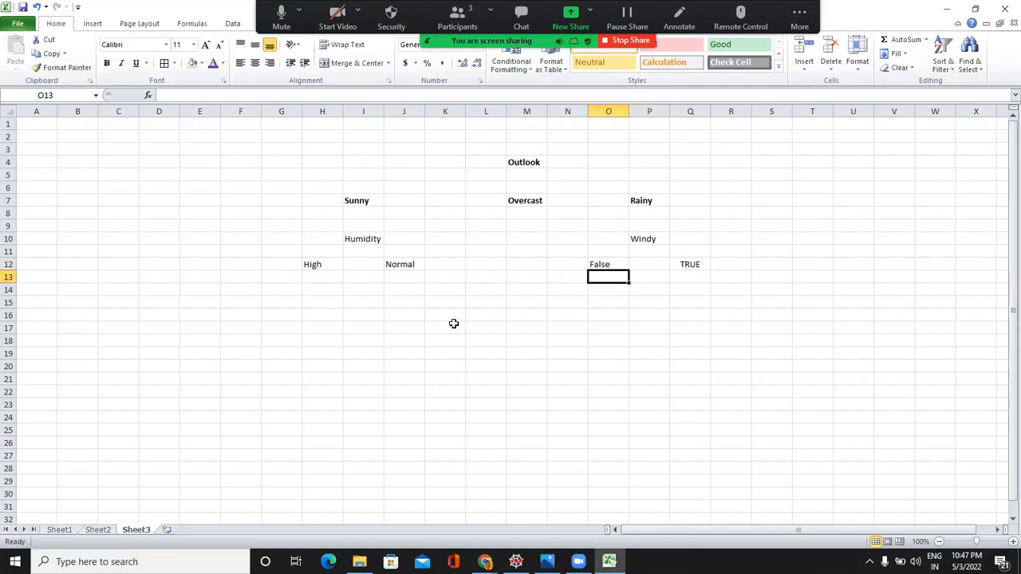
# Consult the Humidity rules on Sheet2 and enter the outcomes No in H14 and Yes in J14 on Sheet3 beneath High and Normal
pyautogui.click(325, 295)
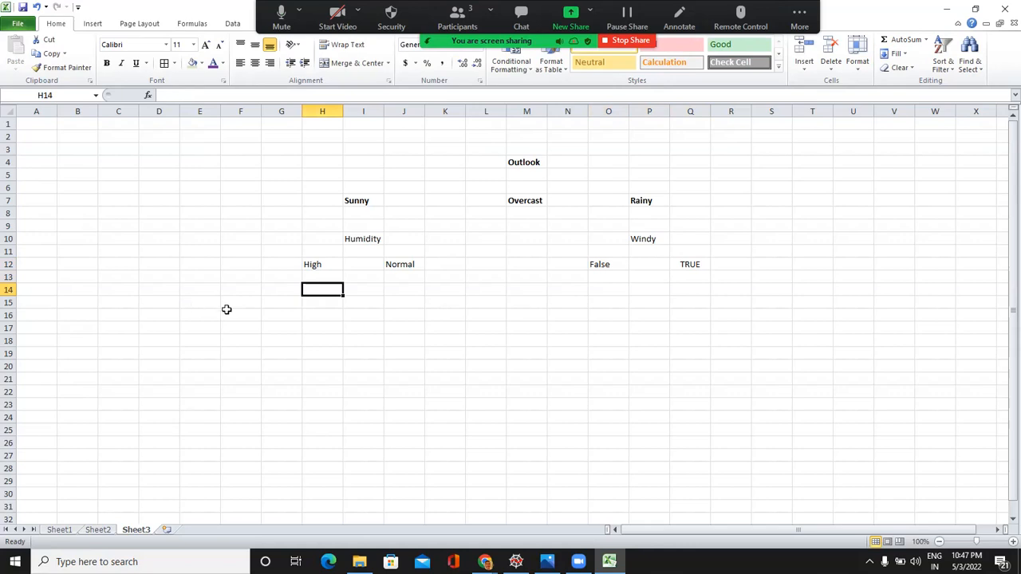
pyautogui.hotkey('ctrl', 'pageup')
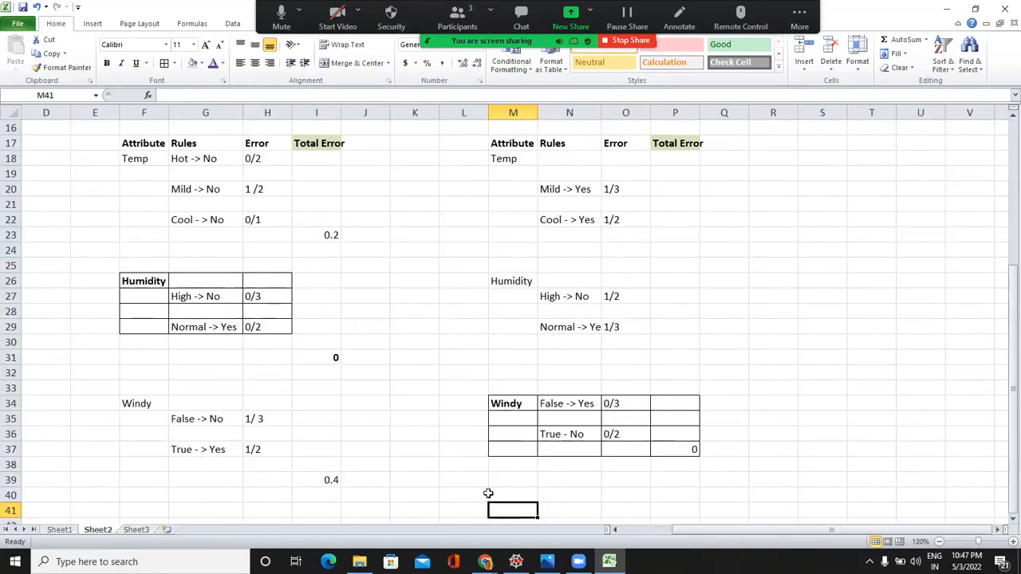
pyautogui.hotkey('alt', 'Tab')
pyautogui.hotkey('alt', 'Tab')
pyautogui.click(137, 531)
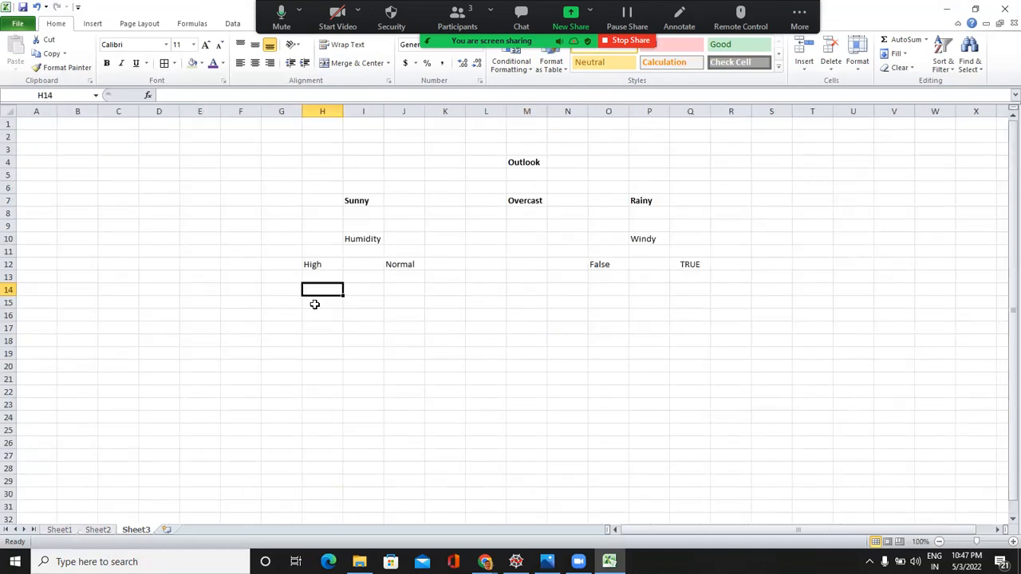
pyautogui.write('No')
pyautogui.press('Tab')
pyautogui.press('Tab')
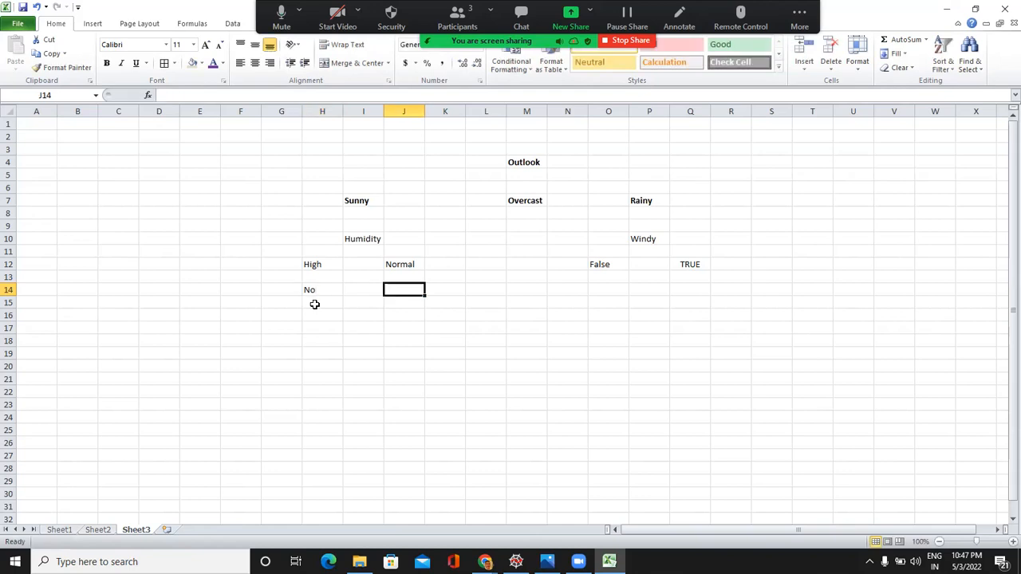
pyautogui.write('Yes')
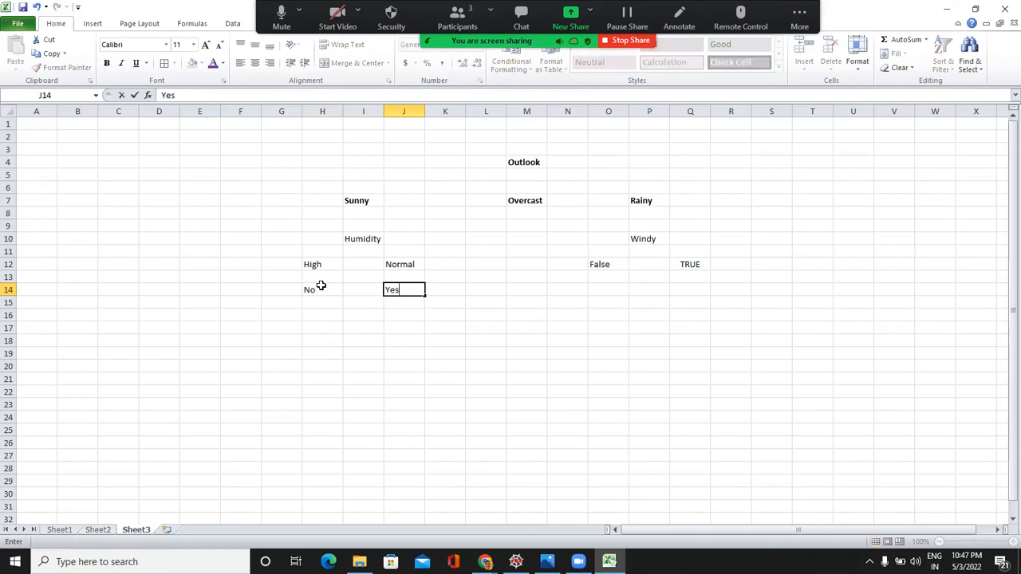
pyautogui.click(247, 290)
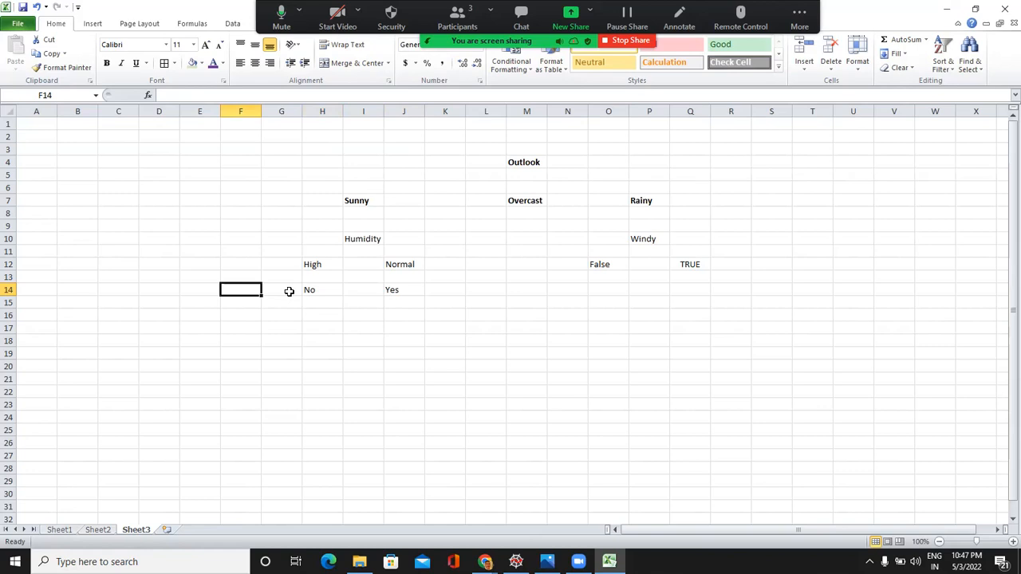
pyautogui.click(288, 291)
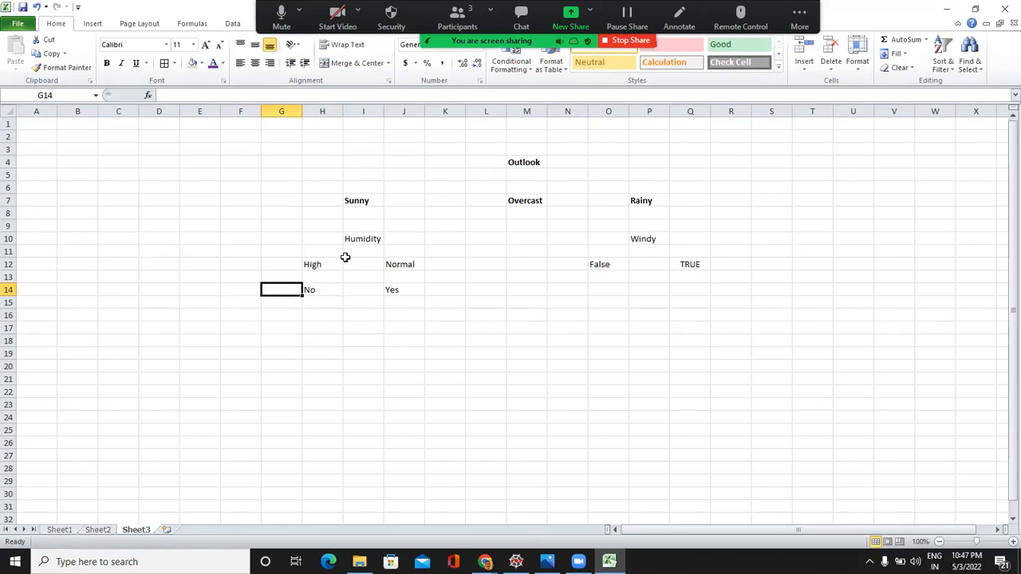
# Add borders around all cells of the High block H12:H14 and the Normal block J12:J14
pyautogui.moveTo(317, 264); pyautogui.dragTo(313, 292)
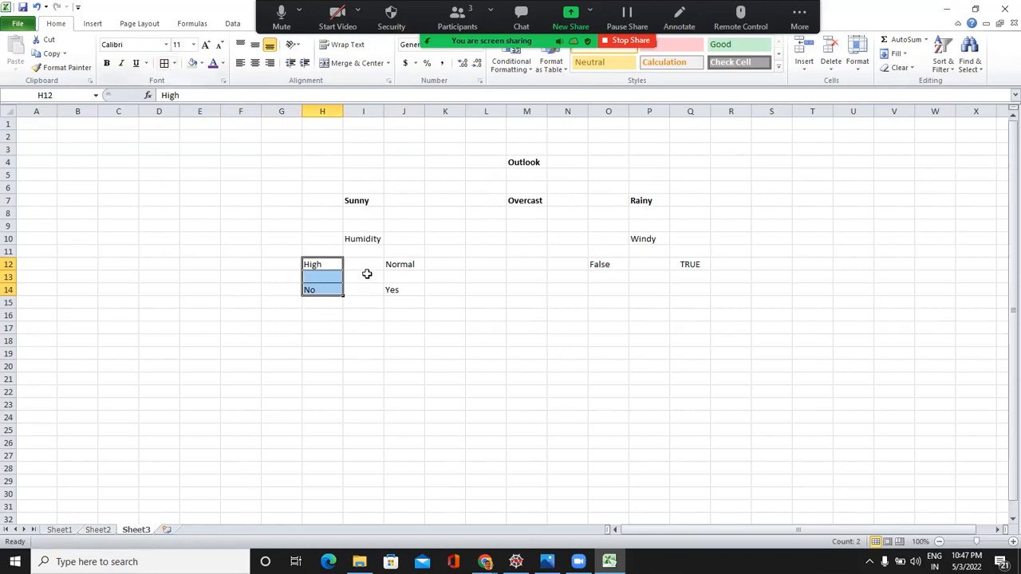
pyautogui.moveTo(396, 266); pyautogui.dragTo(399, 288)
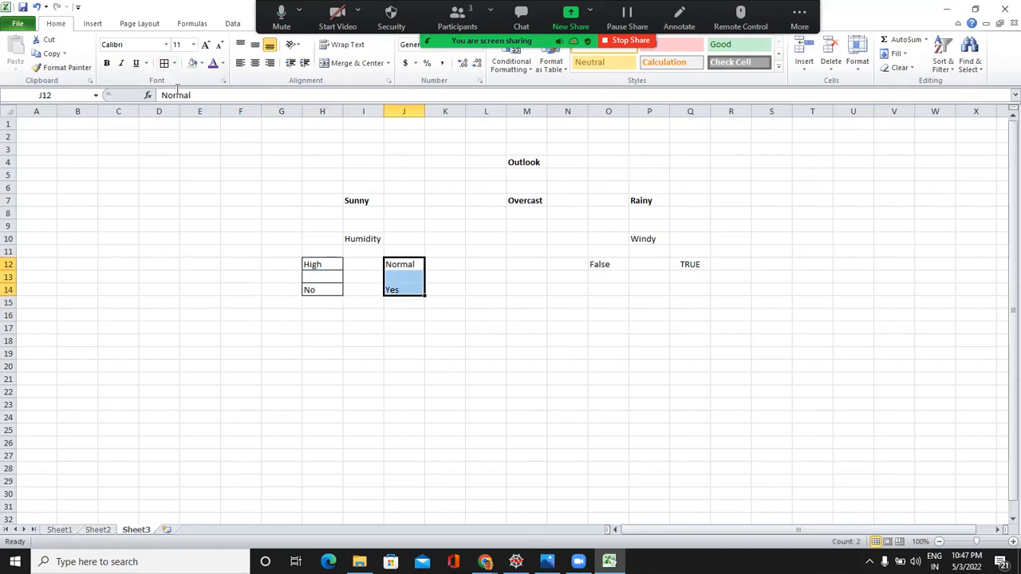
pyautogui.click(165, 63)
# Consult the Rainy Windy rules on Sheet2 and enter the outcomes Yes in O14 and No in Q14 on Sheet3
pyautogui.click(608, 264)
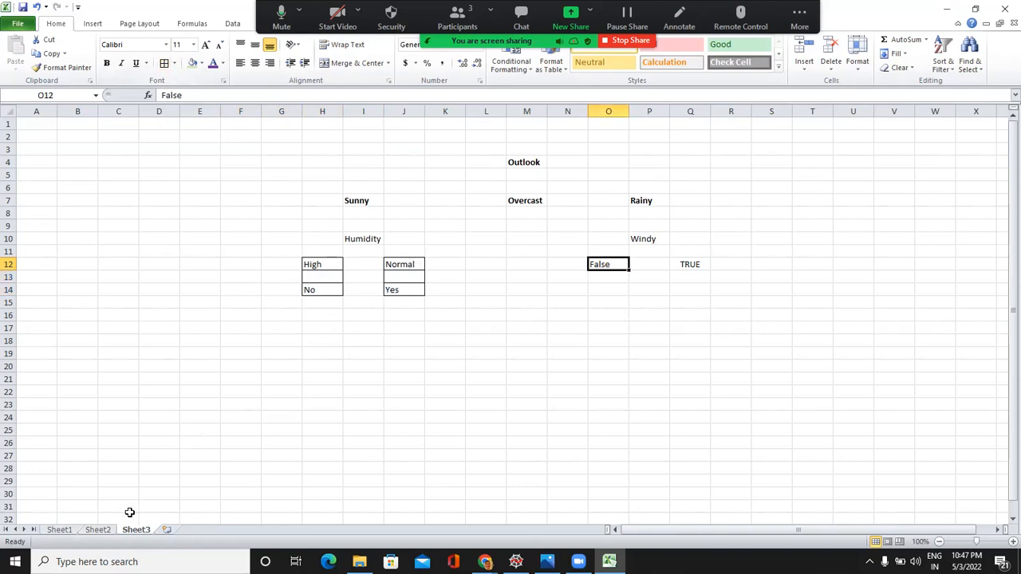
pyautogui.click(99, 529)
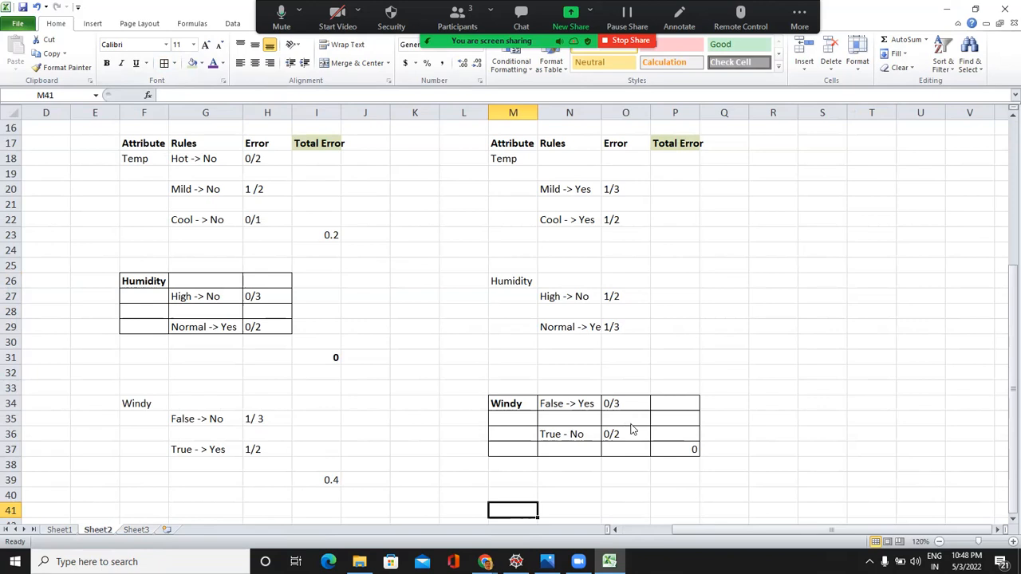
pyautogui.hotkey('alt', 'Tab')
pyautogui.hotkey('alt', 'Tab')
pyautogui.click(137, 530)
pyautogui.click(599, 286)
pyautogui.write('Yes')
pyautogui.click(688, 293)
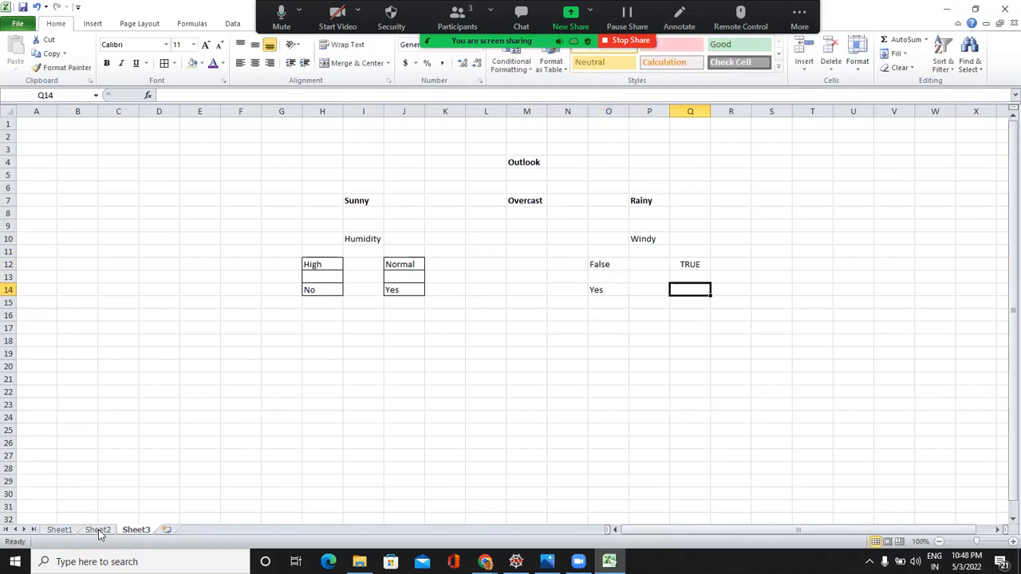
pyautogui.click(98, 530)
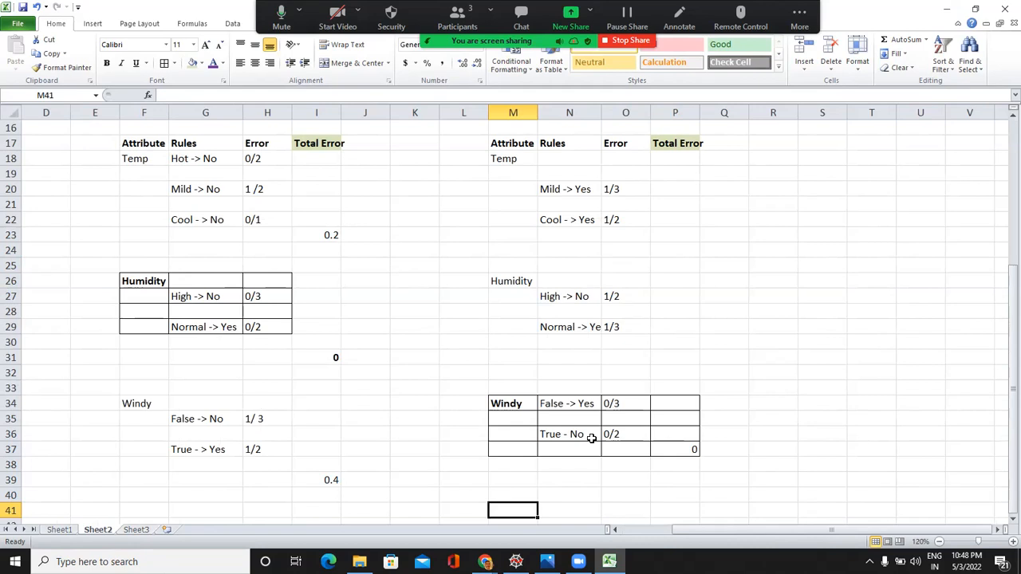
pyautogui.click(136, 530)
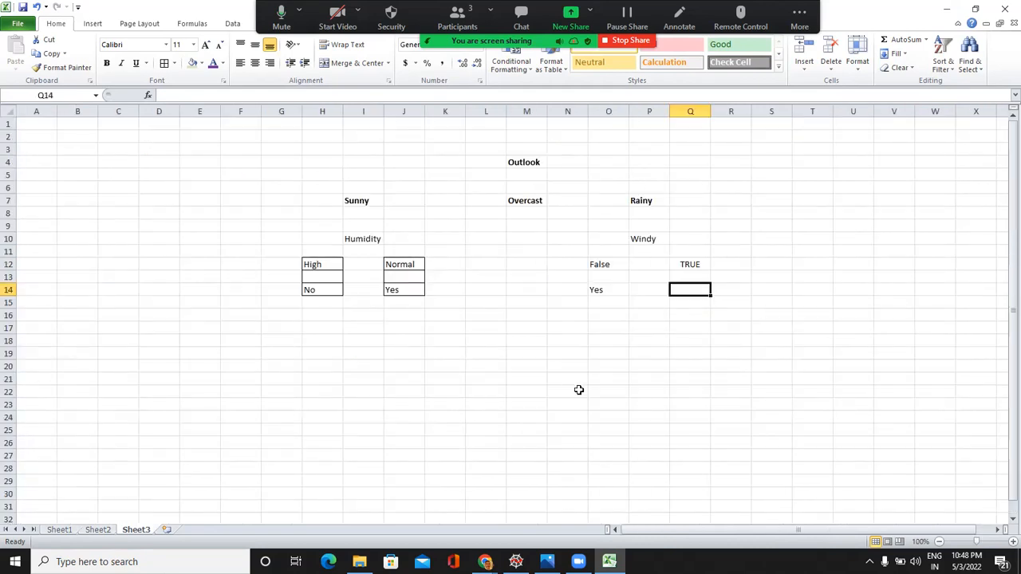
pyautogui.write('No')
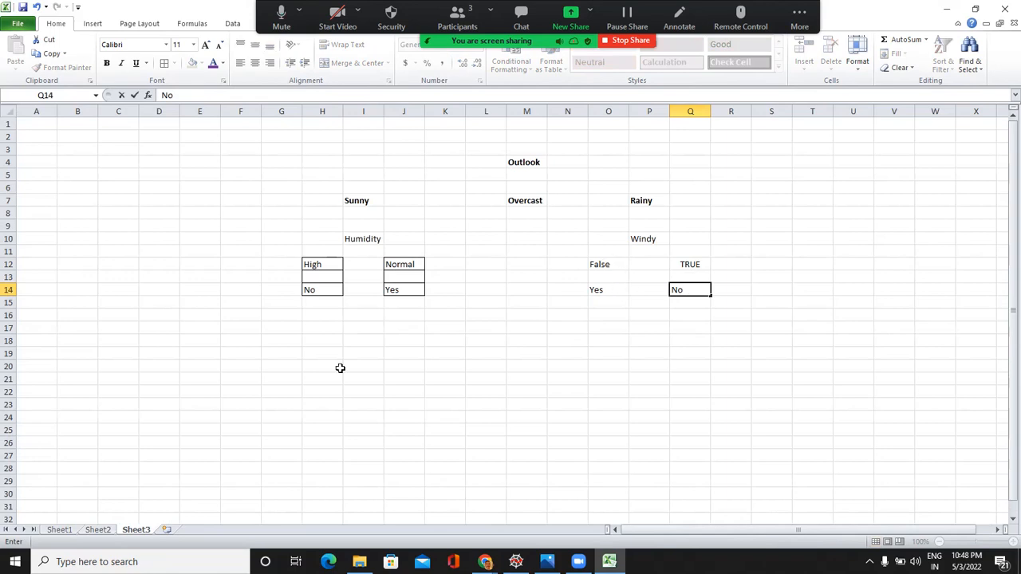
# Add borders around all cells of the False block O12:O14 and the TRUE block Q12:Q14
pyautogui.moveTo(602, 264); pyautogui.dragTo(591, 291)
pyautogui.click(164, 64)
pyautogui.moveTo(684, 265); pyautogui.dragTo(684, 289)
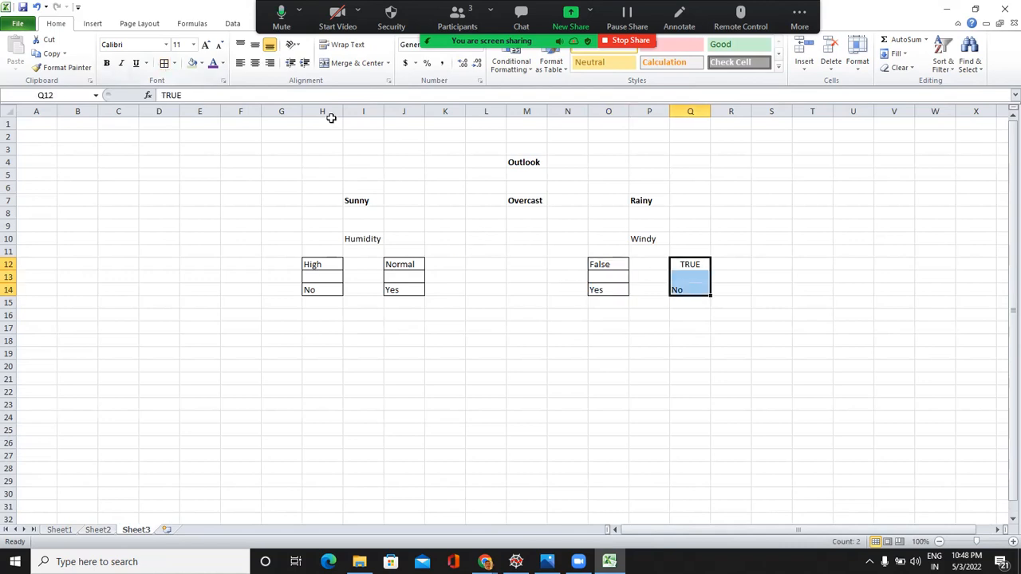
pyautogui.click(163, 64)
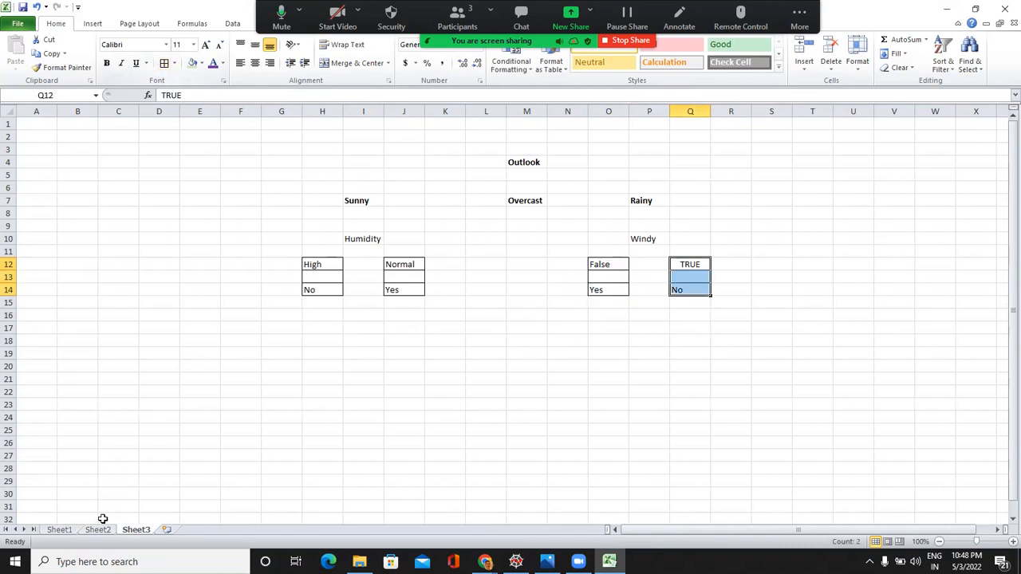
# Apply a thick box border around the Problem block B5:H6 on Sheet1
pyautogui.click(59, 529)
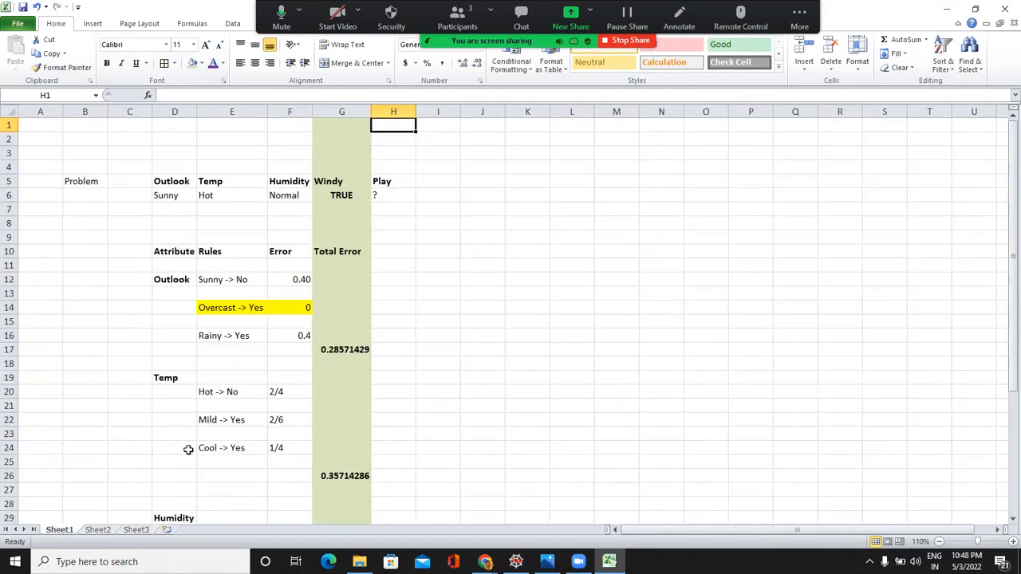
pyautogui.click(452, 336)
pyautogui.press('Up')
pyautogui.press('Up')
pyautogui.press('Up')
pyautogui.press('Up')
pyautogui.press('Up')
pyautogui.press('Up')
pyautogui.press('Up')
pyautogui.press('Up')
pyautogui.press('Up')
pyautogui.press('Up')
pyautogui.press('Up')
pyautogui.press('Up')
pyautogui.press('Up')
pyautogui.press('Up')
pyautogui.press('Up')
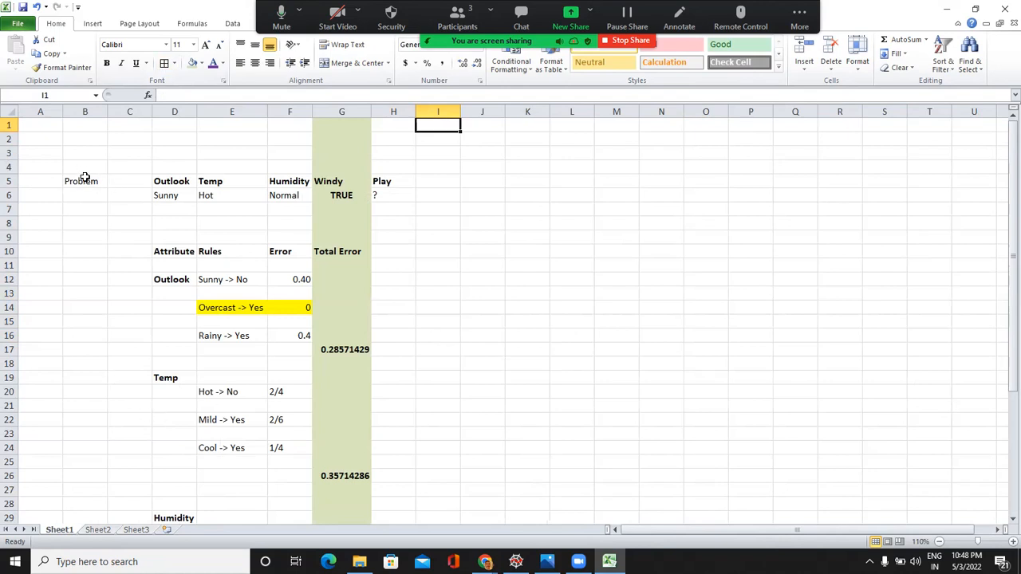
pyautogui.moveTo(80, 182); pyautogui.dragTo(370, 200)
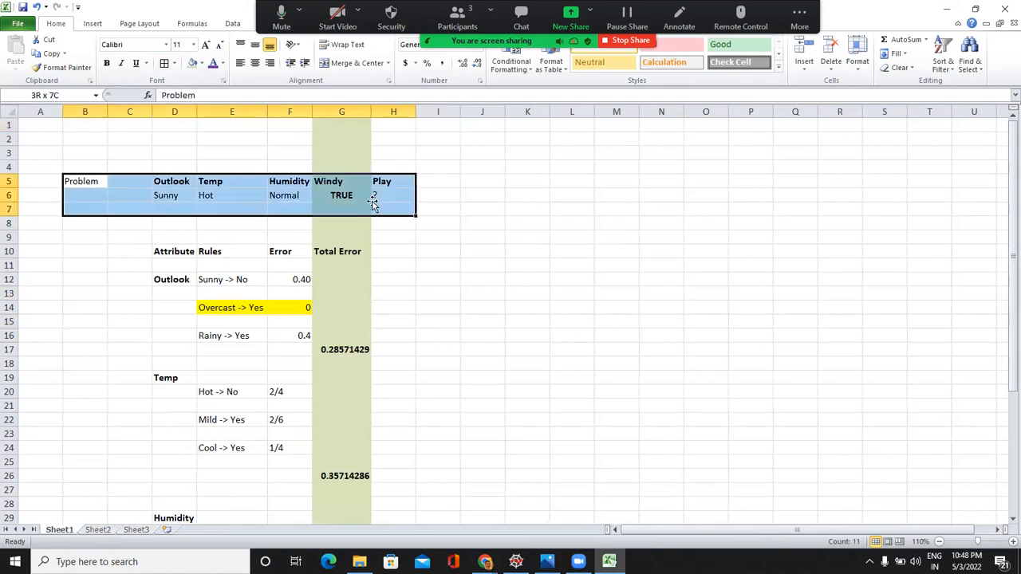
pyautogui.click(174, 63)
pyautogui.click(205, 193)
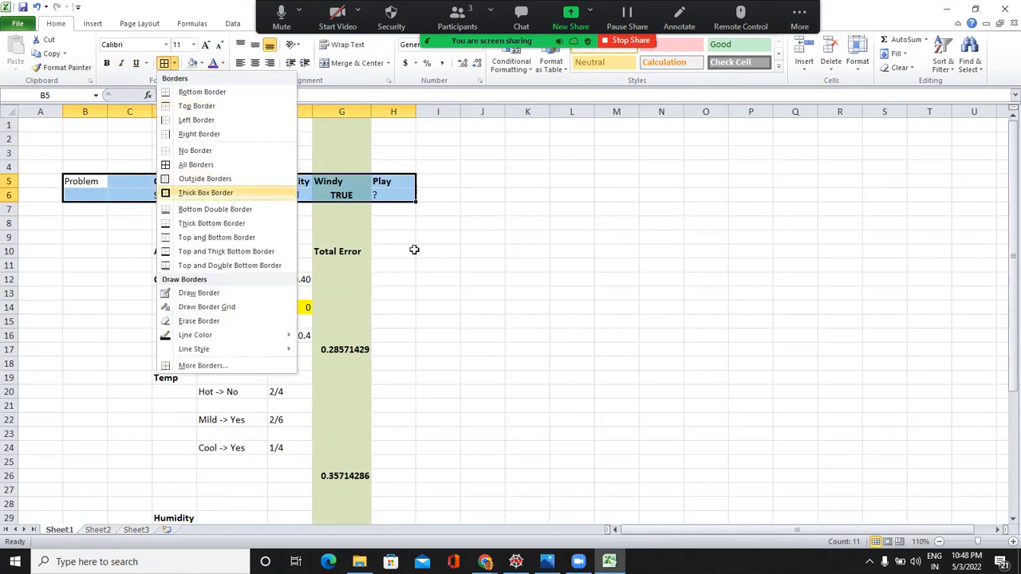
pyautogui.click(422, 257)
# Set the Problem label in B5 to font size 18 and fit column B's width to it
pyautogui.click(98, 183)
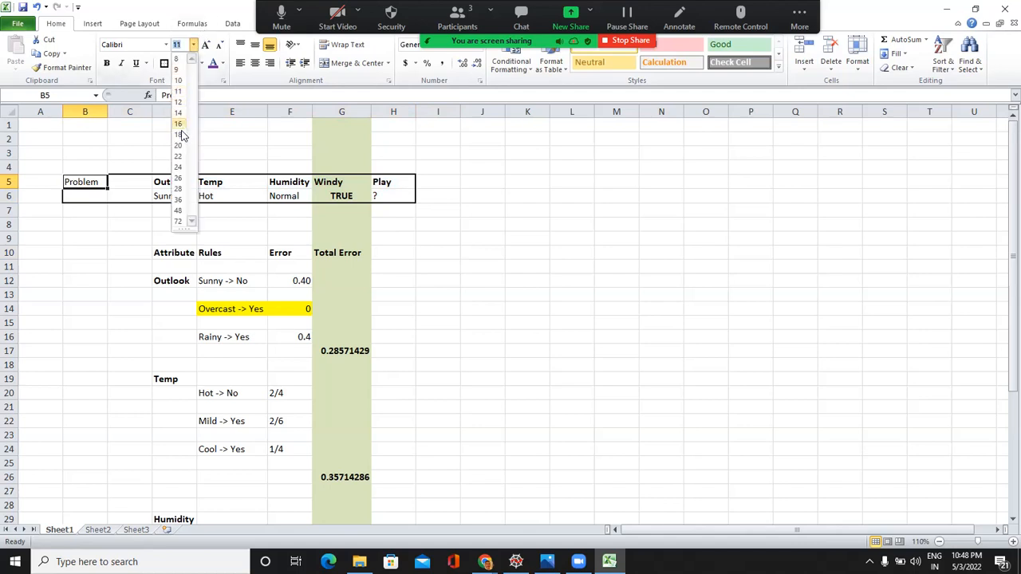
pyautogui.click(182, 133)
pyautogui.click(395, 288)
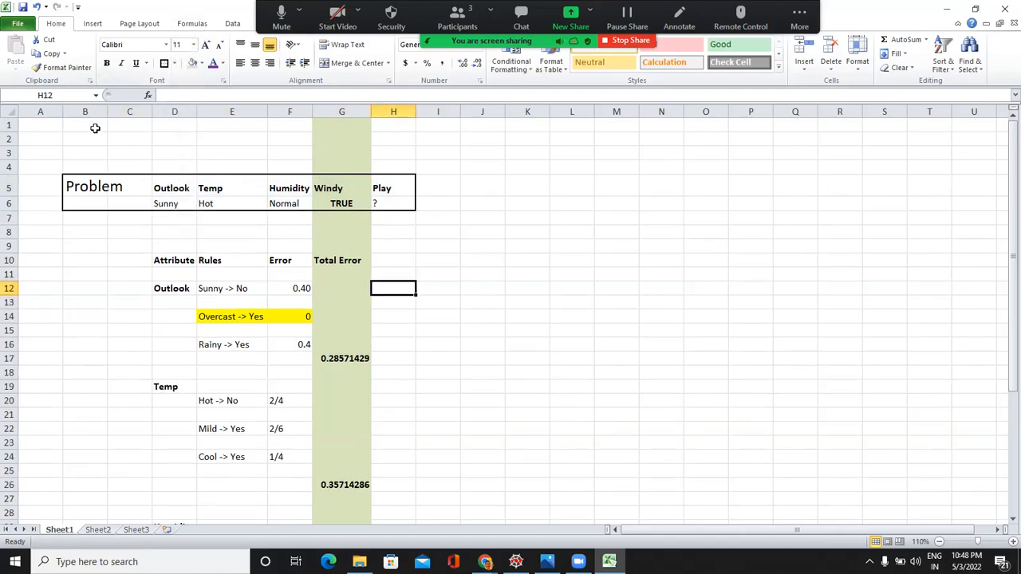
pyautogui.doubleClick(107, 115)
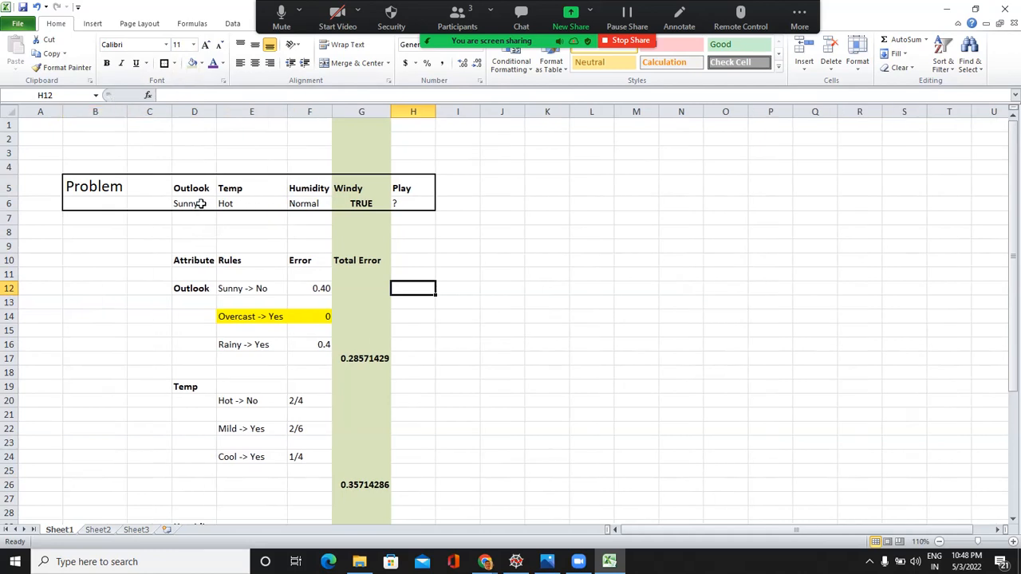
# Match the problem's Sunny outlook value in D6 on Sheet1 to the Sunny branch of the tree on Sheet3
pyautogui.click(202, 204)
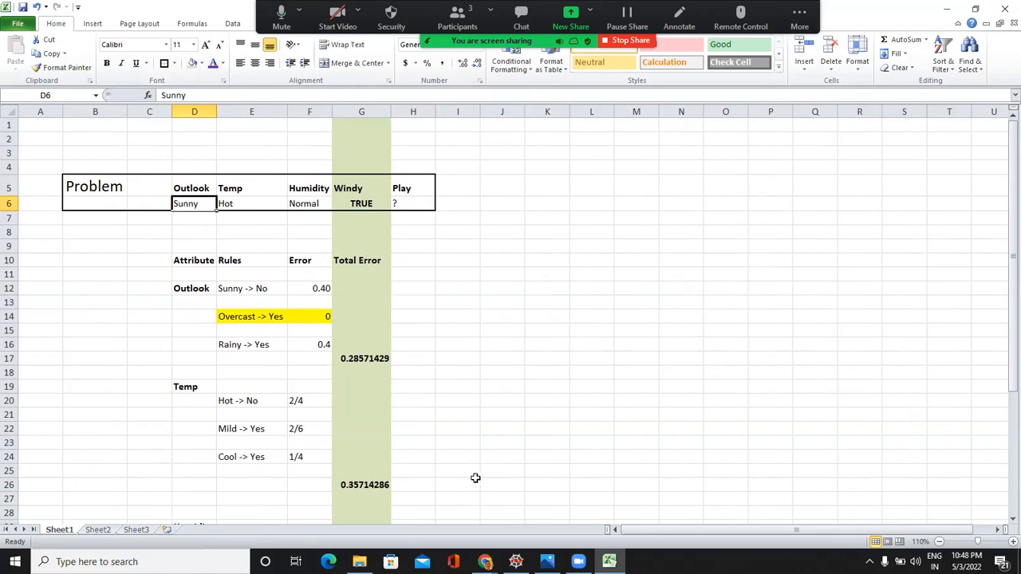
pyautogui.click(135, 531)
pyautogui.click(359, 199)
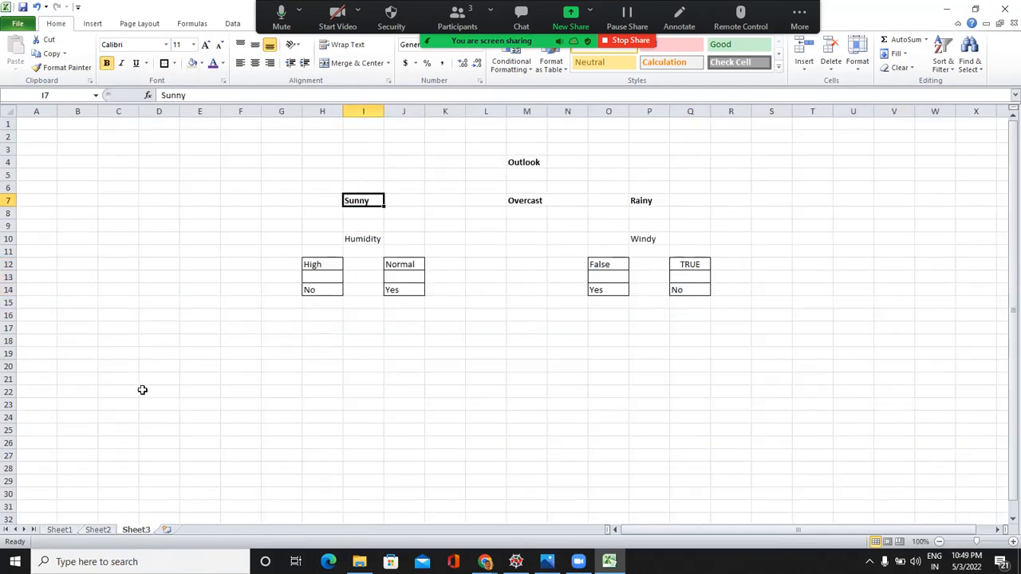
# Match the problem's Normal humidity on Sheet1 to the Humidity node and its Normal branch under Sunny on Sheet3
pyautogui.click(60, 530)
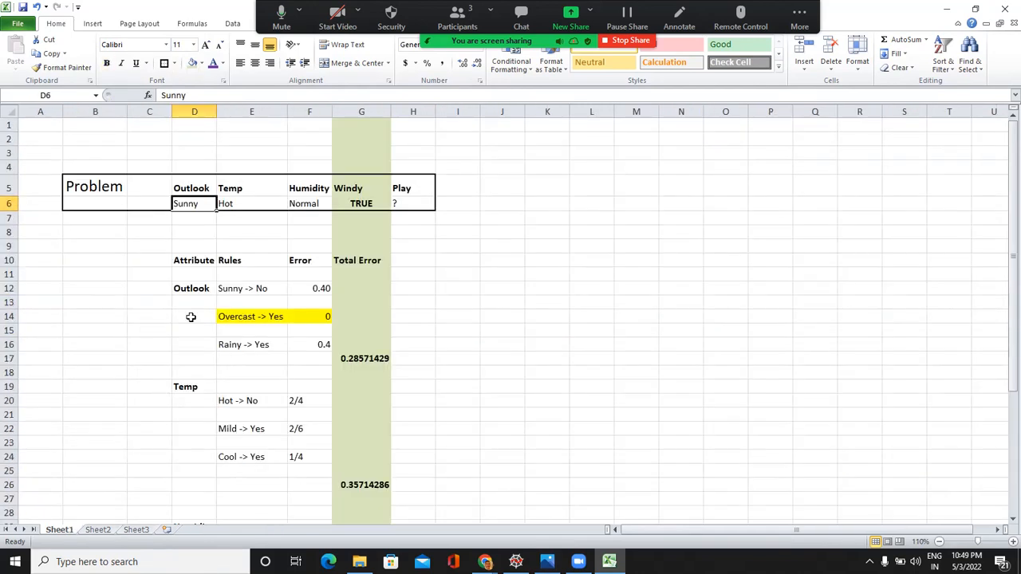
pyautogui.click(136, 530)
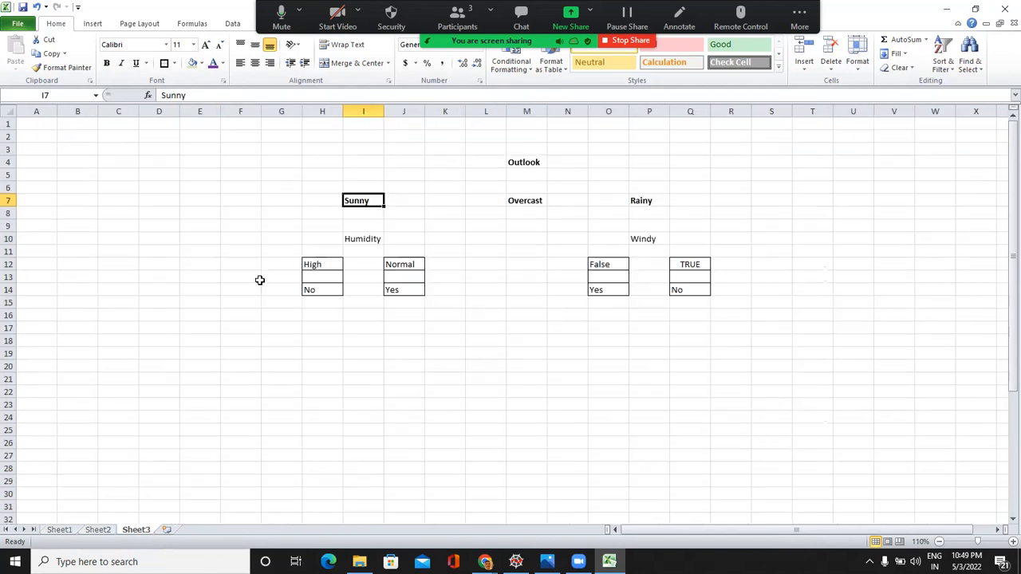
pyautogui.click(349, 240)
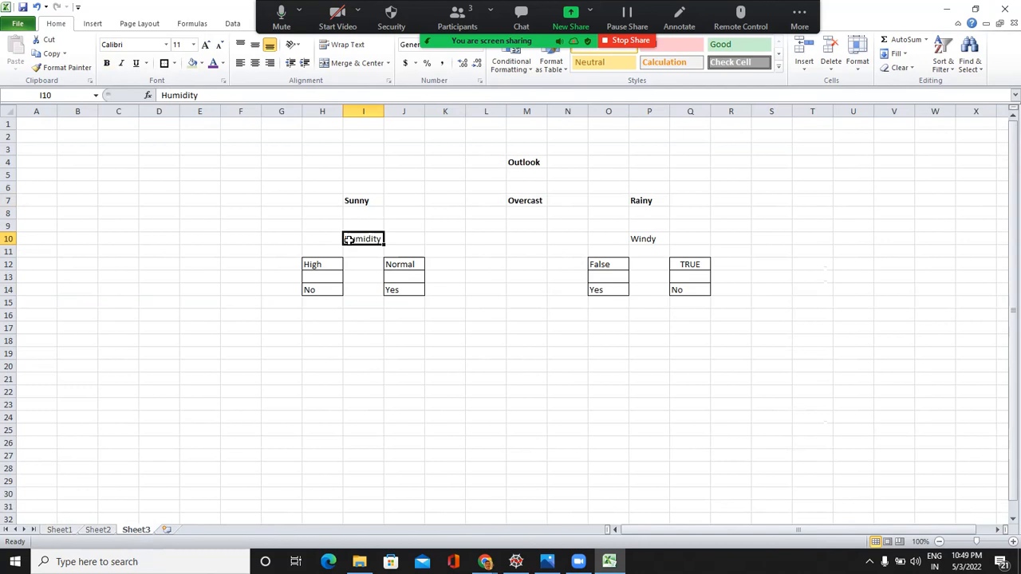
pyautogui.click(58, 530)
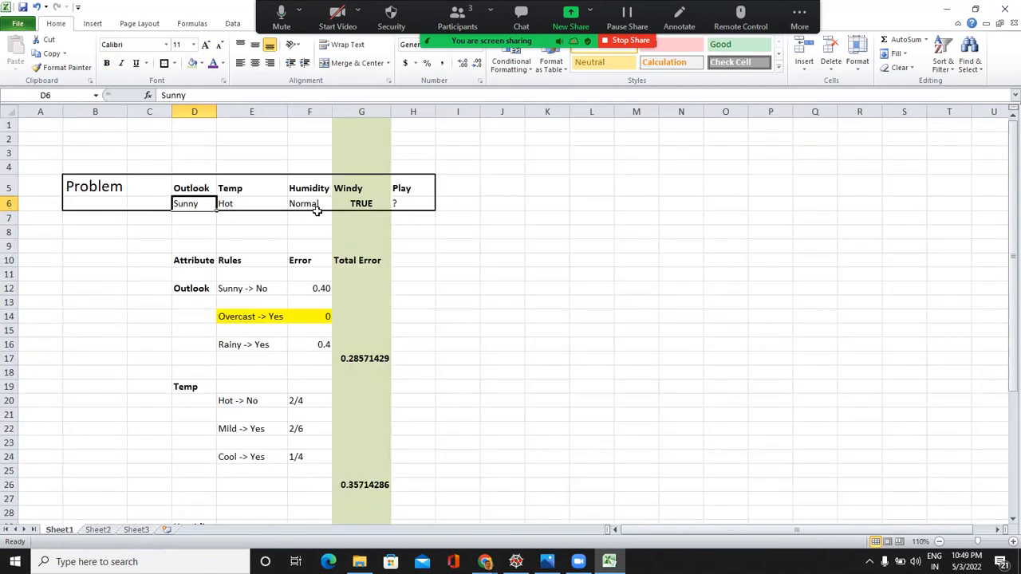
pyautogui.click(136, 531)
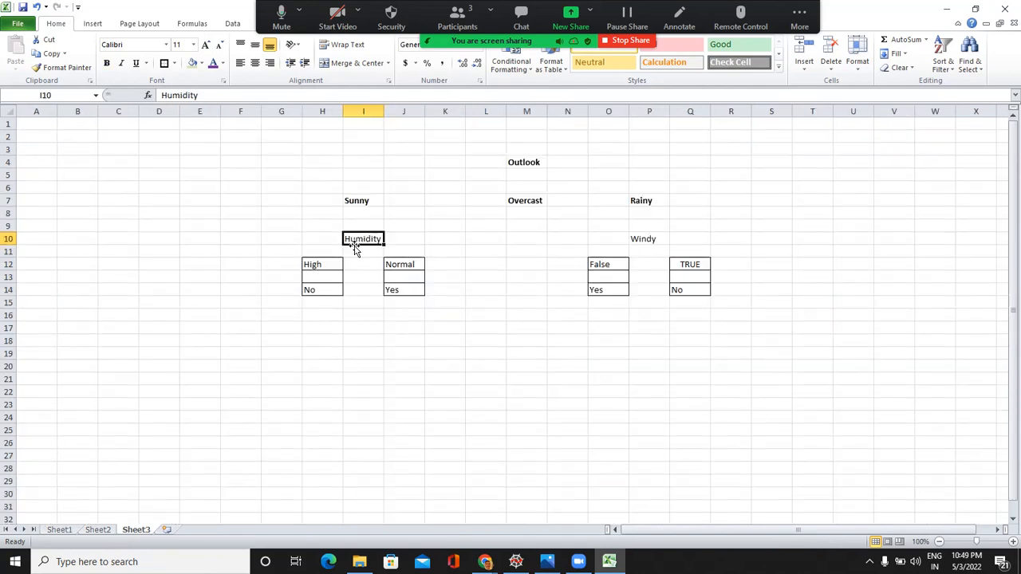
pyautogui.click(405, 266)
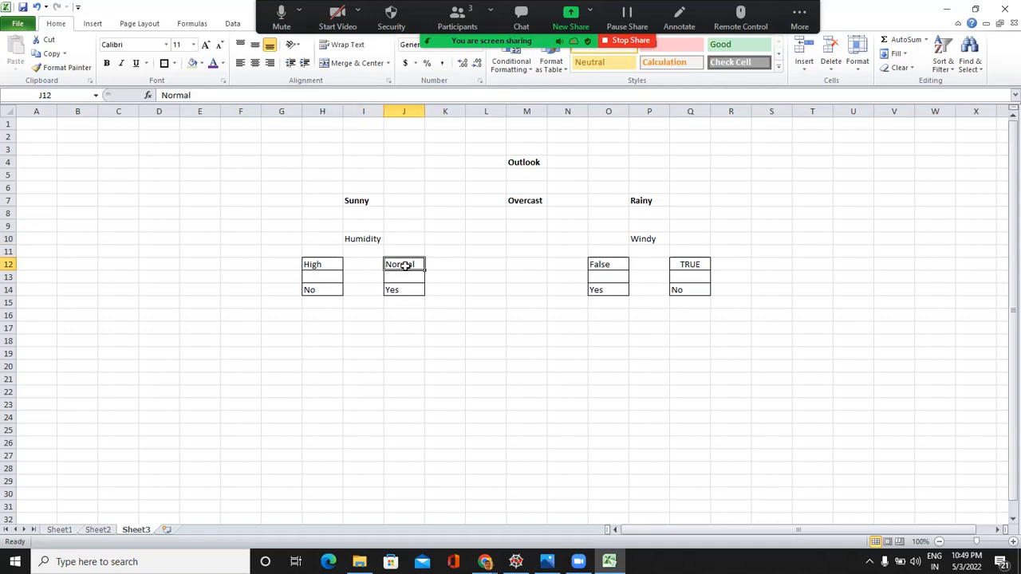
pyautogui.click(56, 530)
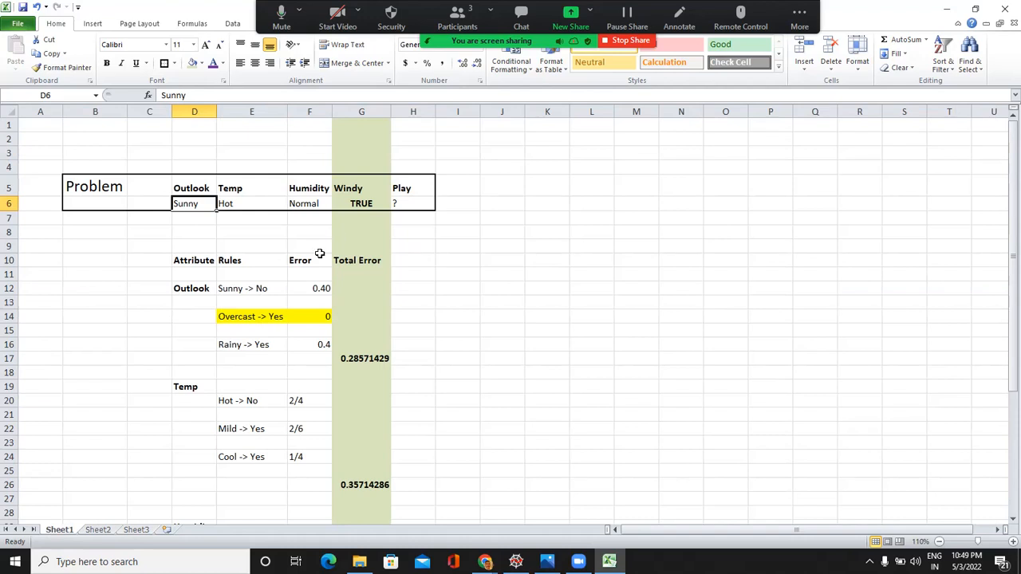
# Make the Yes leaf in J14 under the Normal humidity branch on Sheet3 bold
pyautogui.click(138, 530)
pyautogui.click(396, 290)
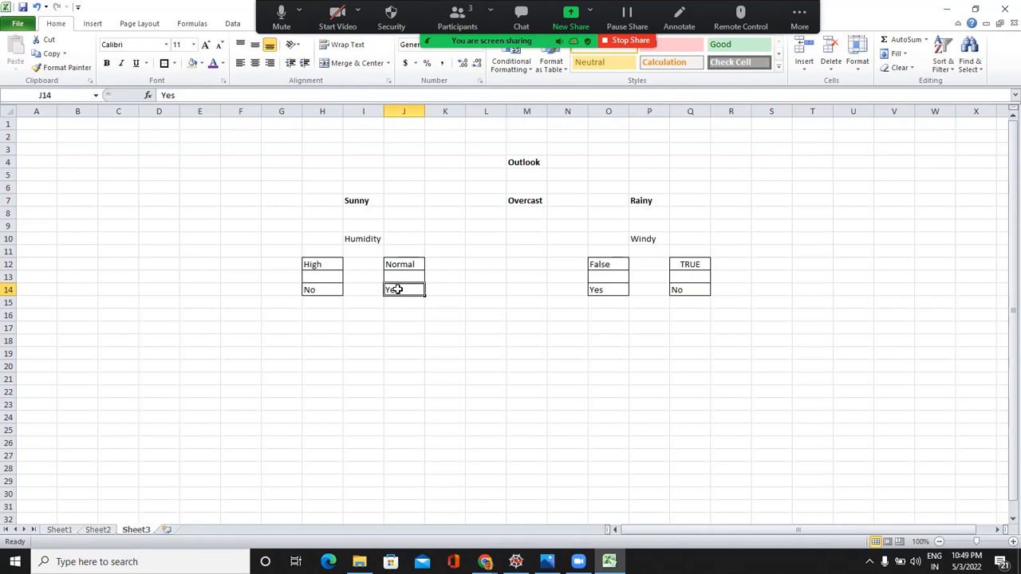
pyautogui.click(107, 64)
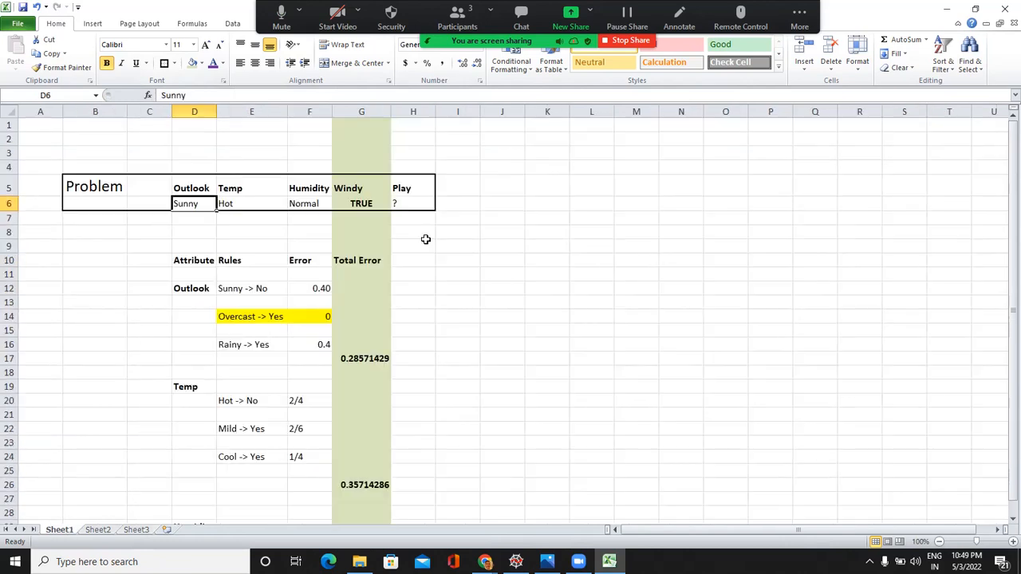
# Enter YES in cell I6 on Sheet1, beside the problem's Play question mark
pyautogui.click(407, 204)
pyautogui.doubleClick(407, 204)
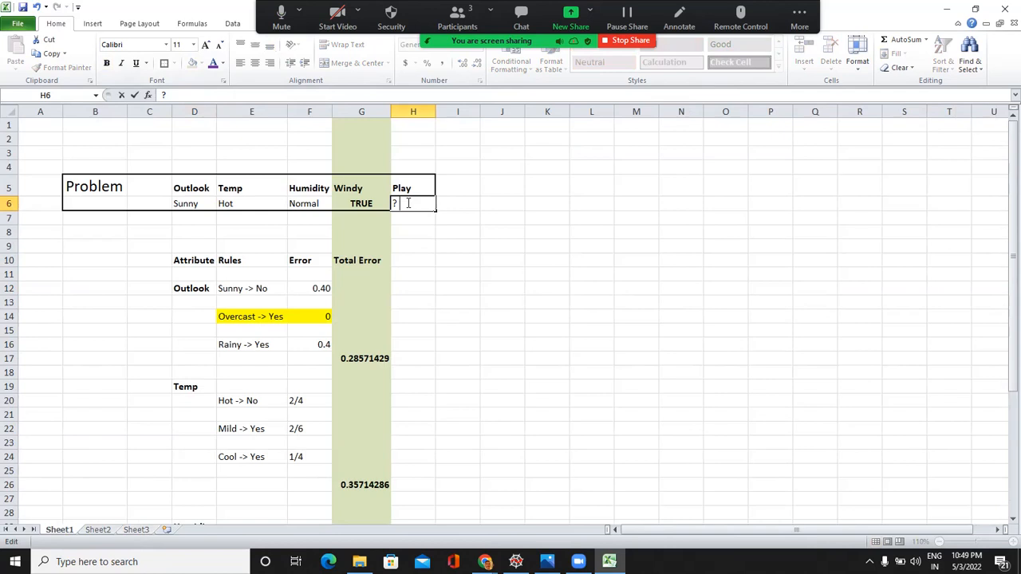
pyautogui.click(461, 203)
pyautogui.write('YES')
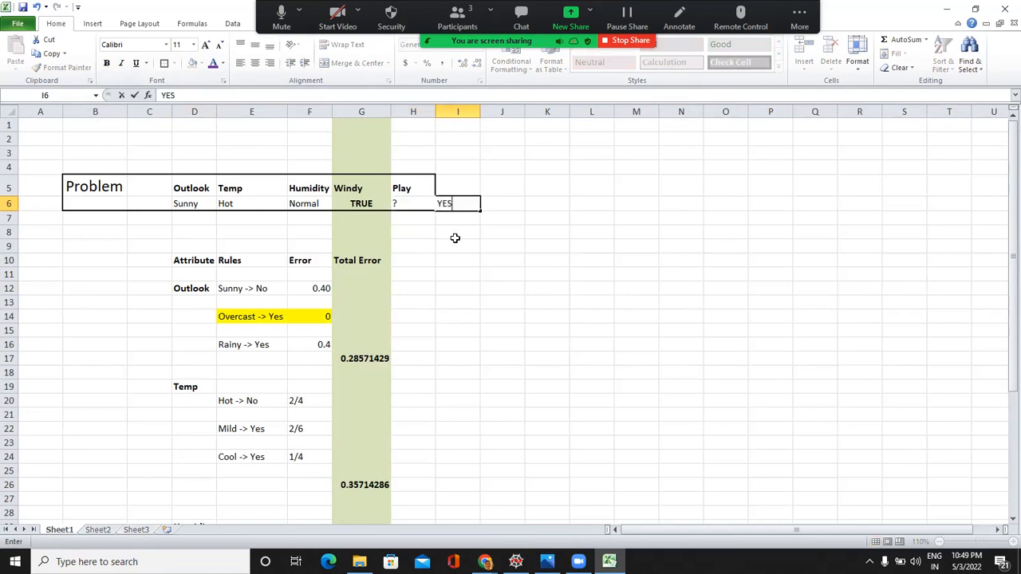
pyautogui.press('Up')
pyautogui.press('Up')
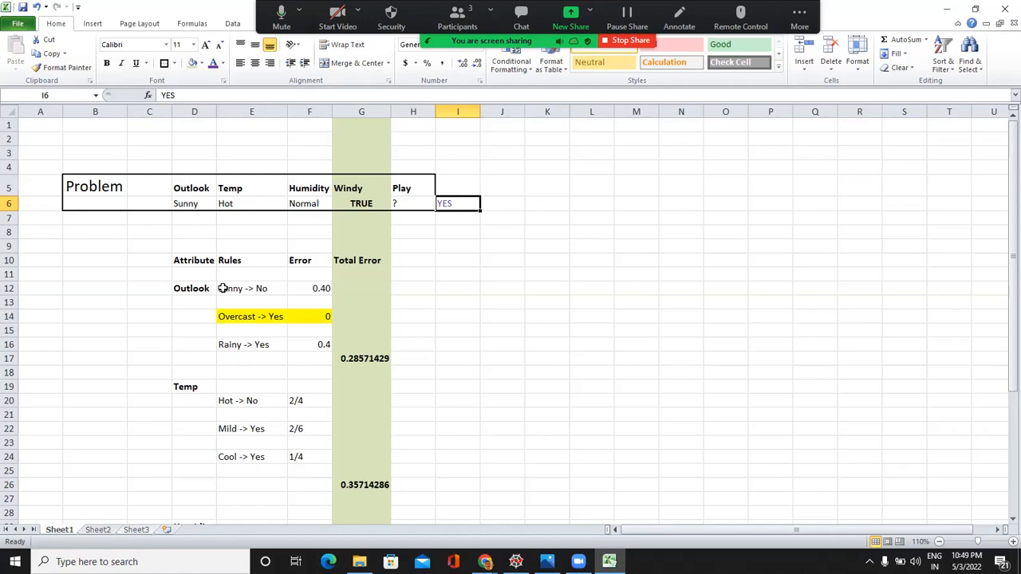
# Check the problem's Temp, Humidity and Windy values in E6:G6 on Sheet1 against the tree on Sheet3
pyautogui.click(266, 207)
pyautogui.click(309, 204)
pyautogui.press('Right')
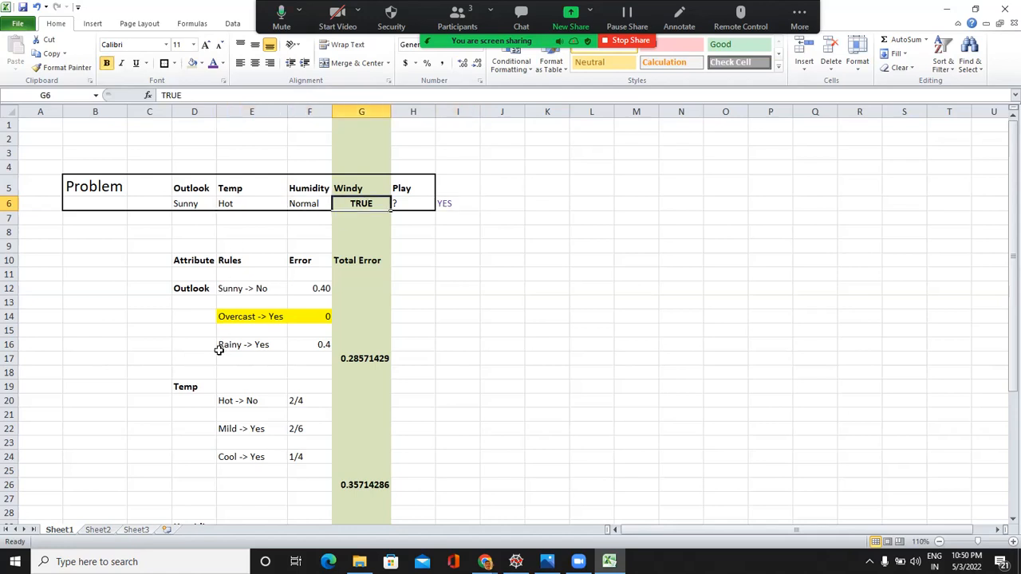
pyautogui.click(135, 529)
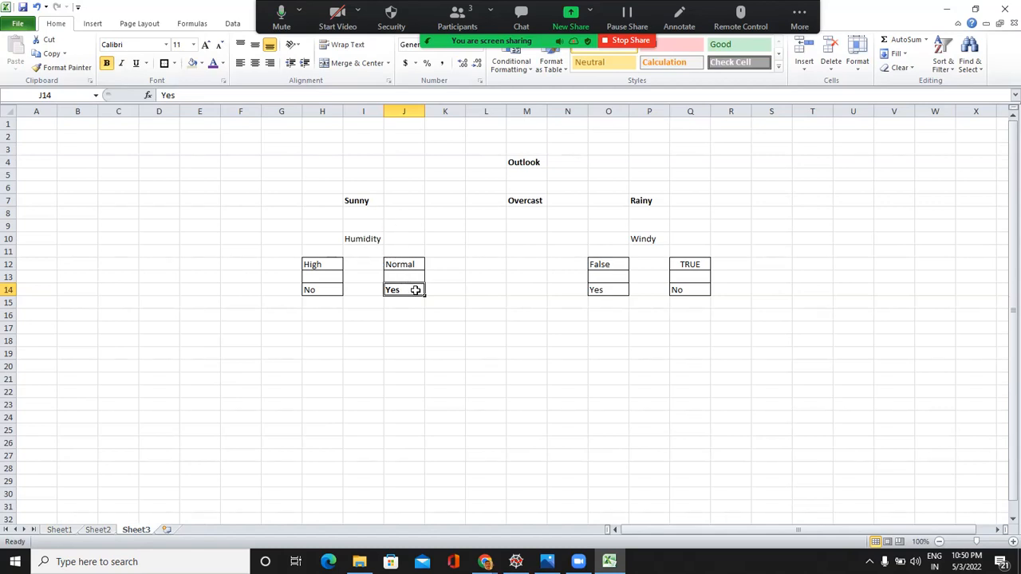
pyautogui.click(60, 531)
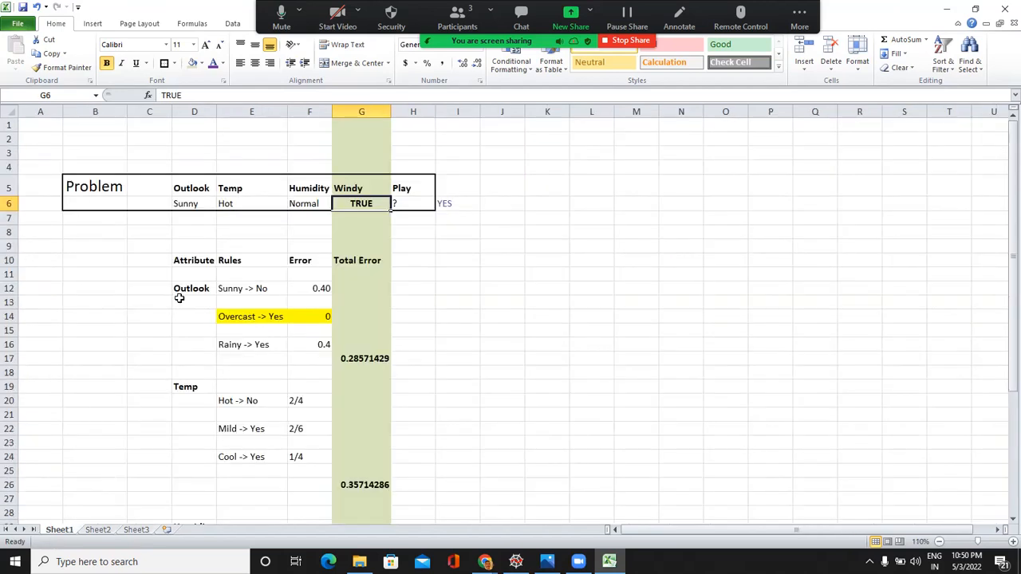
# Compare the problem's Outlook attribute on Sheet1 with the Sunny branch in I7 of the tree on Sheet3
pyautogui.click(191, 189)
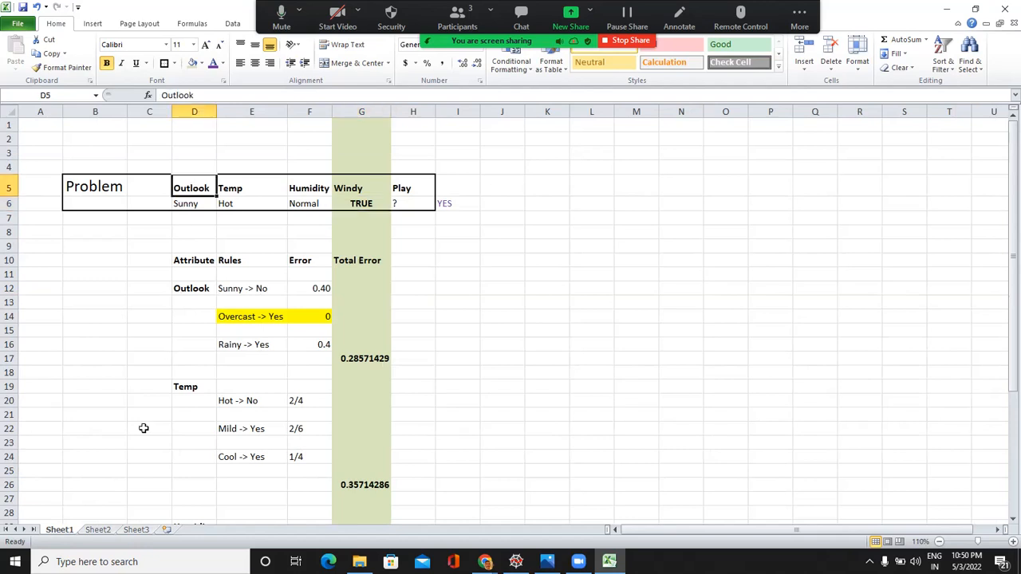
pyautogui.click(137, 530)
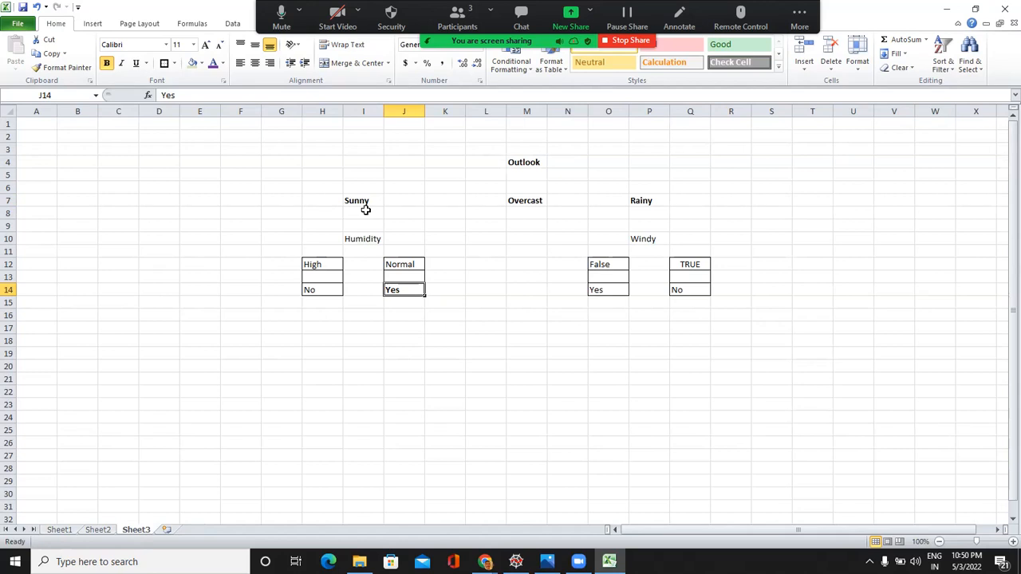
pyautogui.click(353, 205)
pyautogui.click(61, 530)
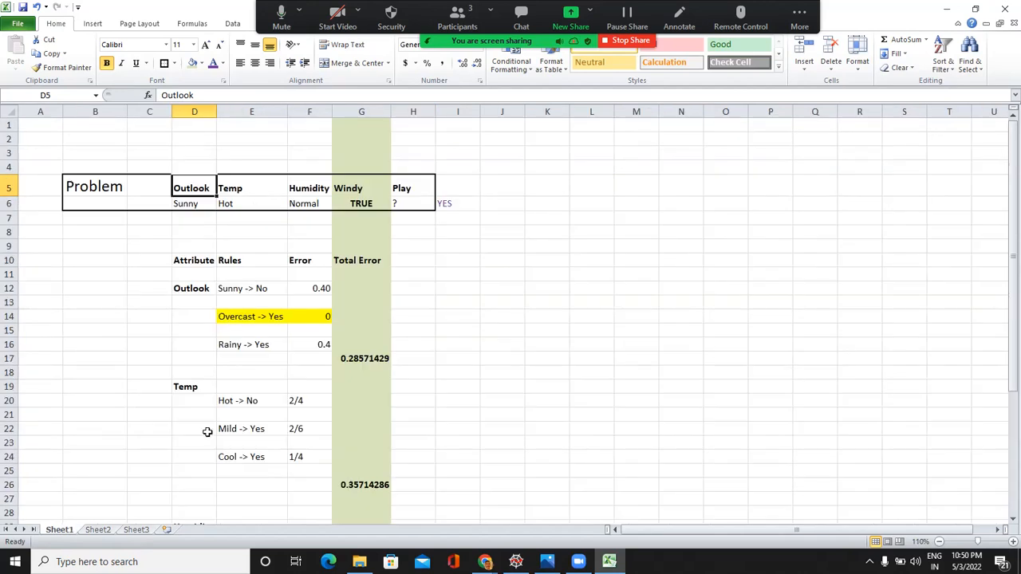
pyautogui.click(143, 531)
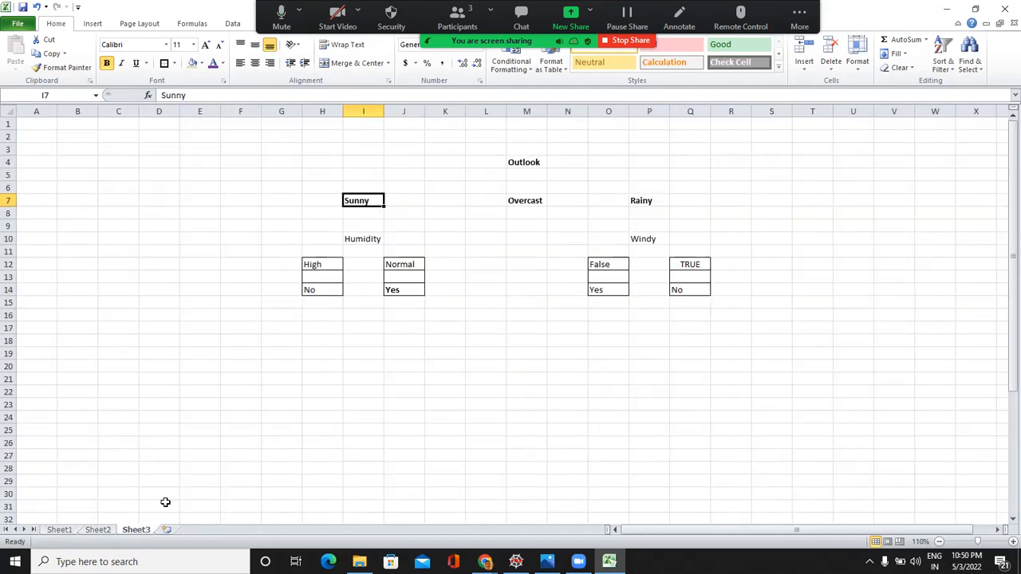
pyautogui.click(60, 531)
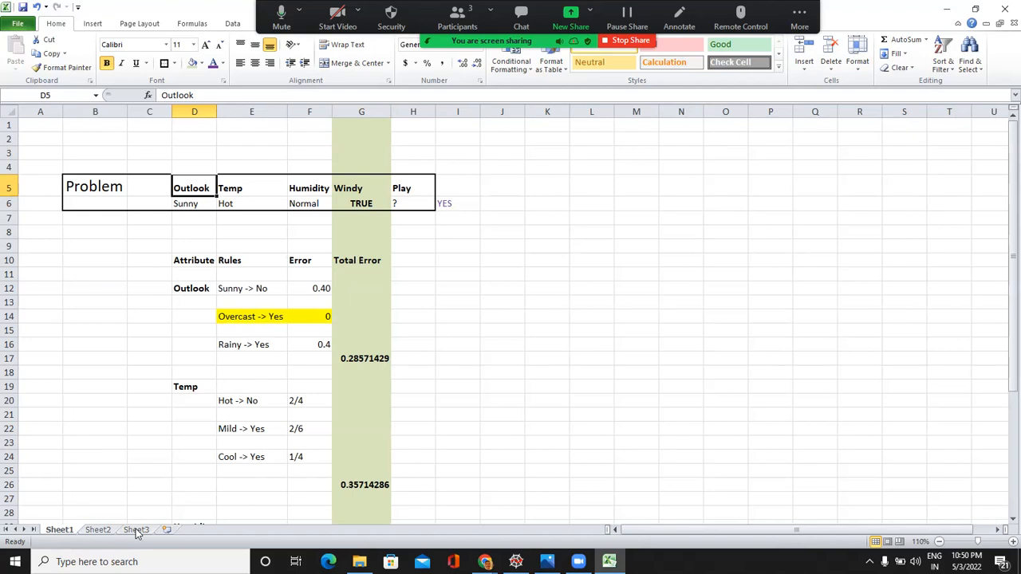
pyautogui.click(137, 530)
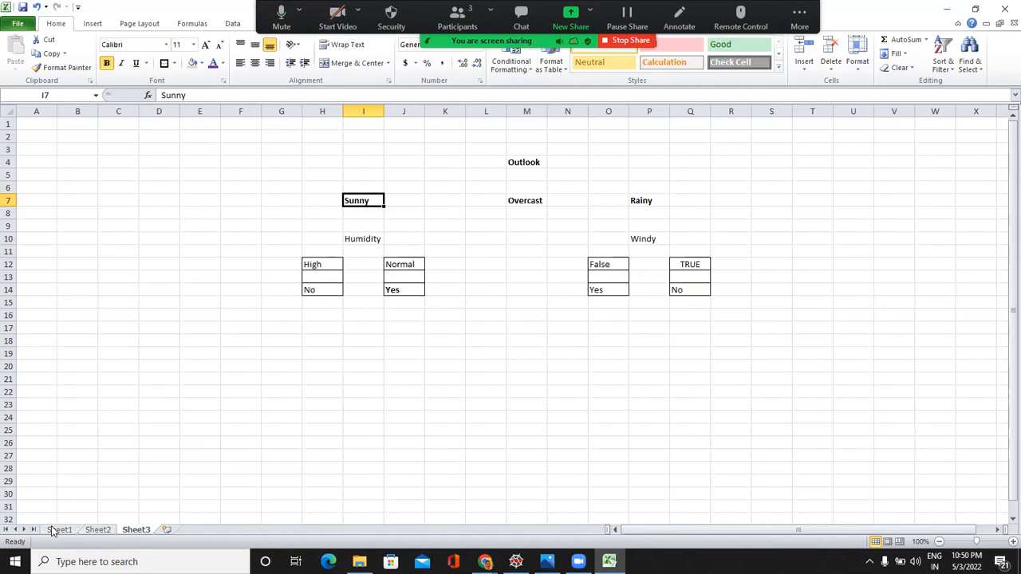
pyautogui.hotkey('ctrl', 'pageup')
pyautogui.hotkey('ctrl', 'pageup')
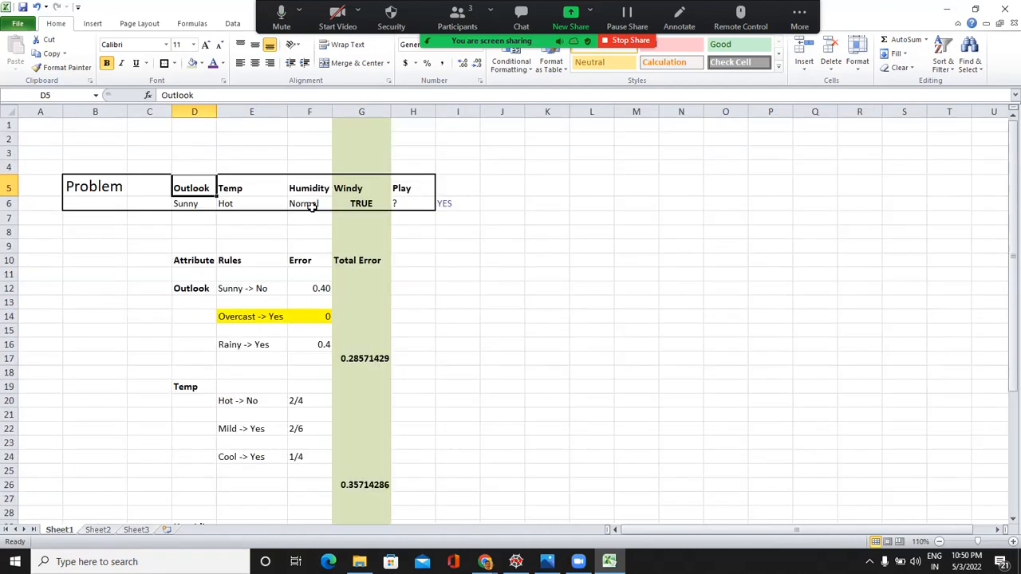
# Trace the problem's Normal humidity in F6 on Sheet1 through the tree's Normal branch to its Yes leaf on Sheet3
pyautogui.click(313, 207)
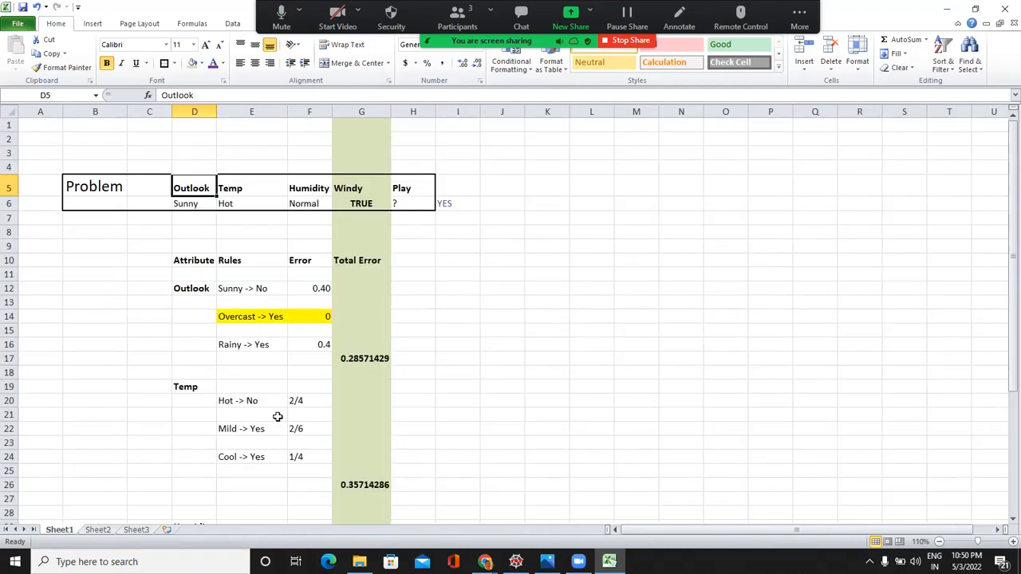
pyautogui.click(141, 531)
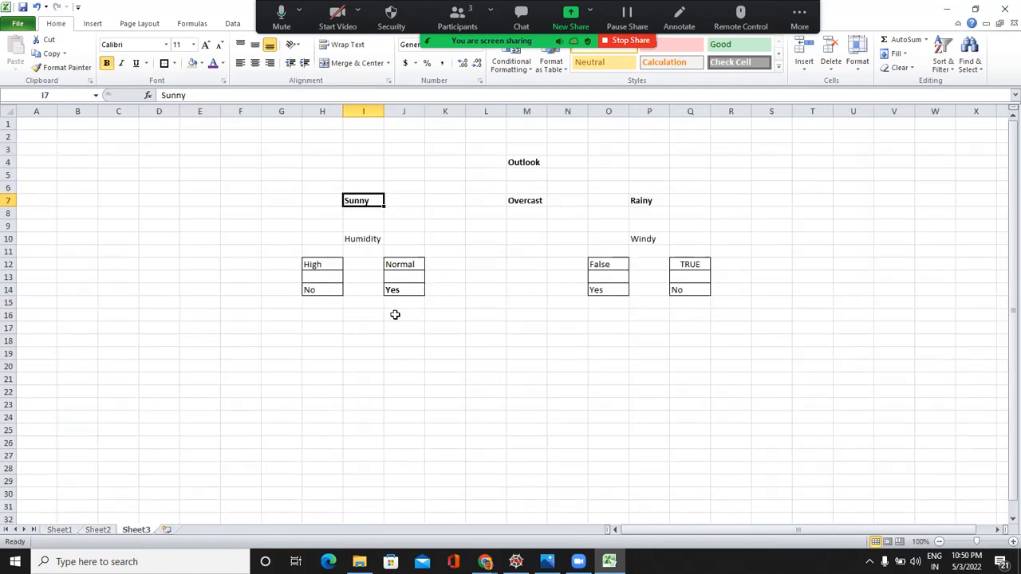
pyautogui.click(60, 531)
pyautogui.click(408, 291)
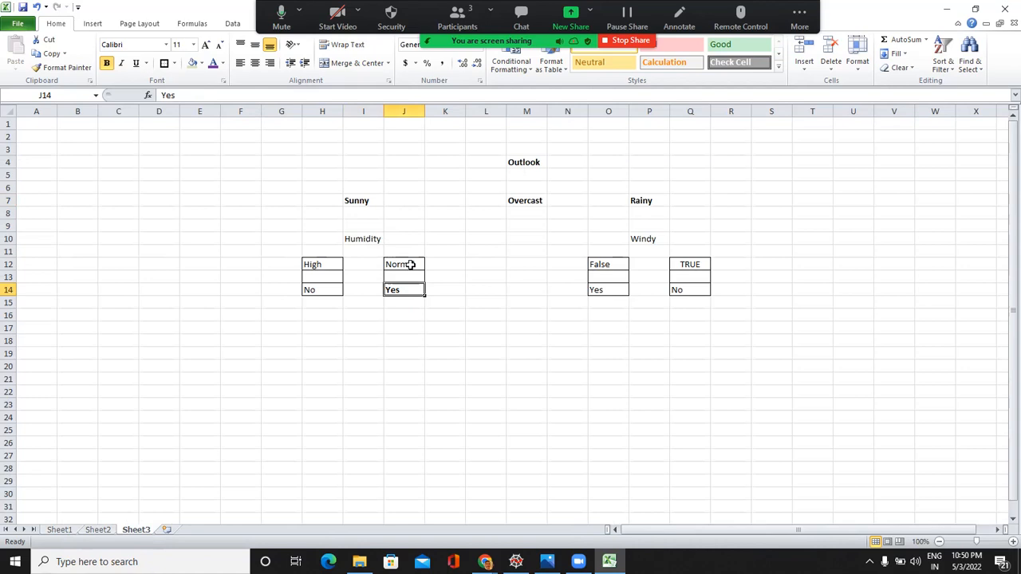
pyautogui.press('Up')
pyautogui.press('Up')
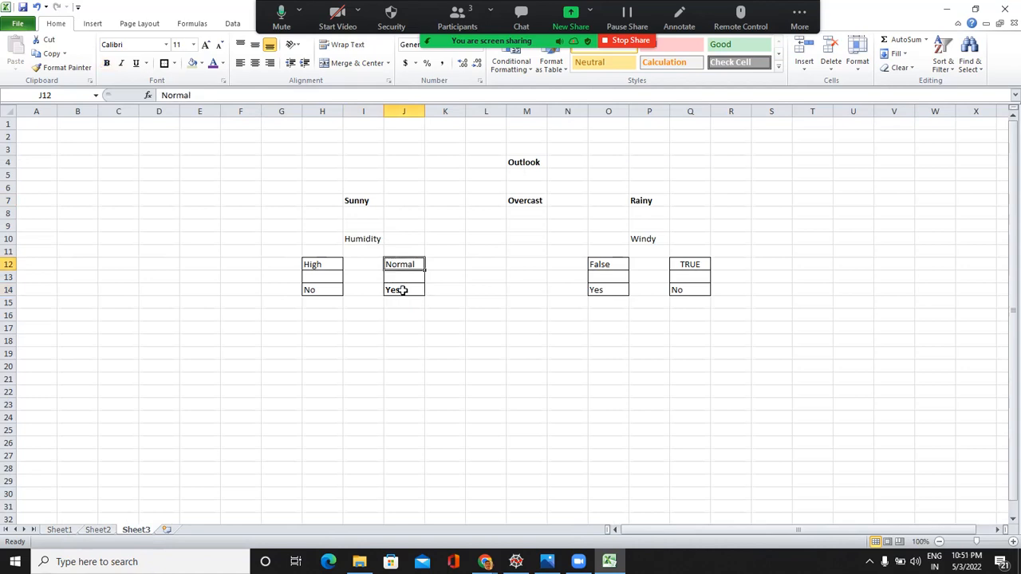
pyautogui.press('Down')
pyautogui.press('Down')
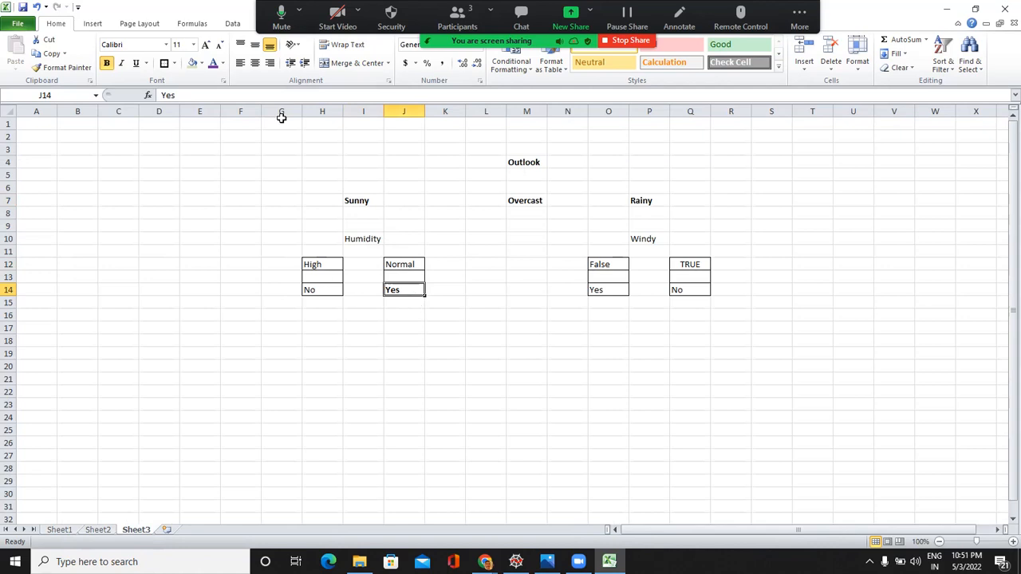
# Switch to the Photos image of the weather dataset, review its rows, and minimise the window
pyautogui.click(461, 352)
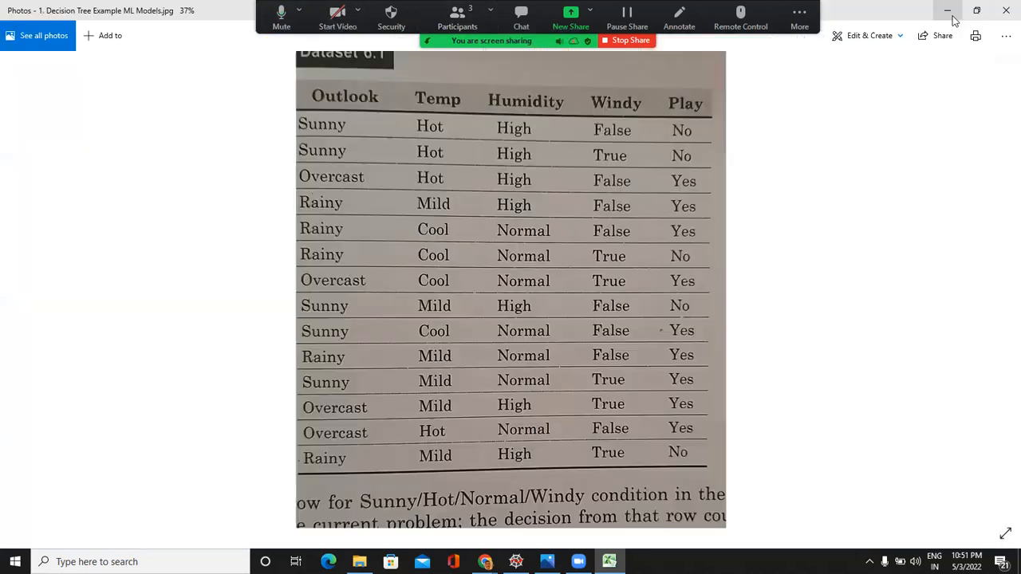
pyautogui.click(948, 10)
pyautogui.click(947, 11)
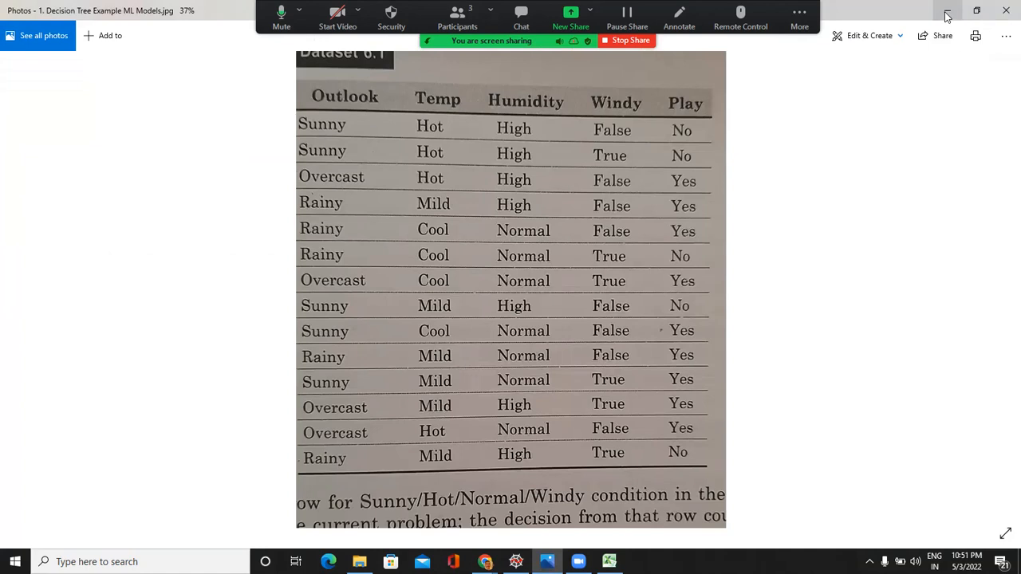